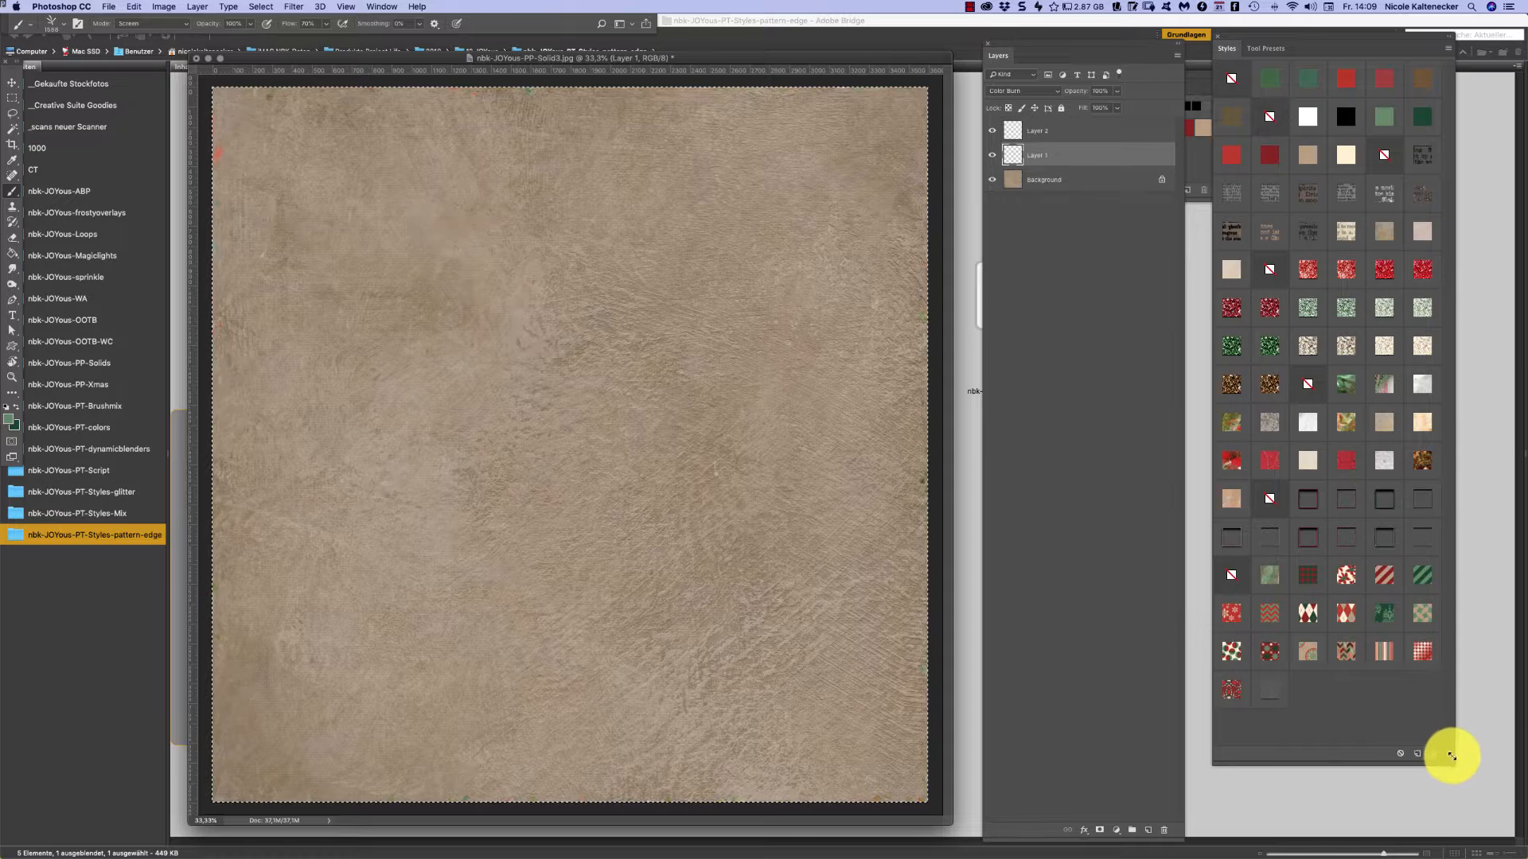
# - Enlarge the Styles window slightly
pyautogui.moveTo(1456, 757); pyautogui.dragTo(1466, 769)
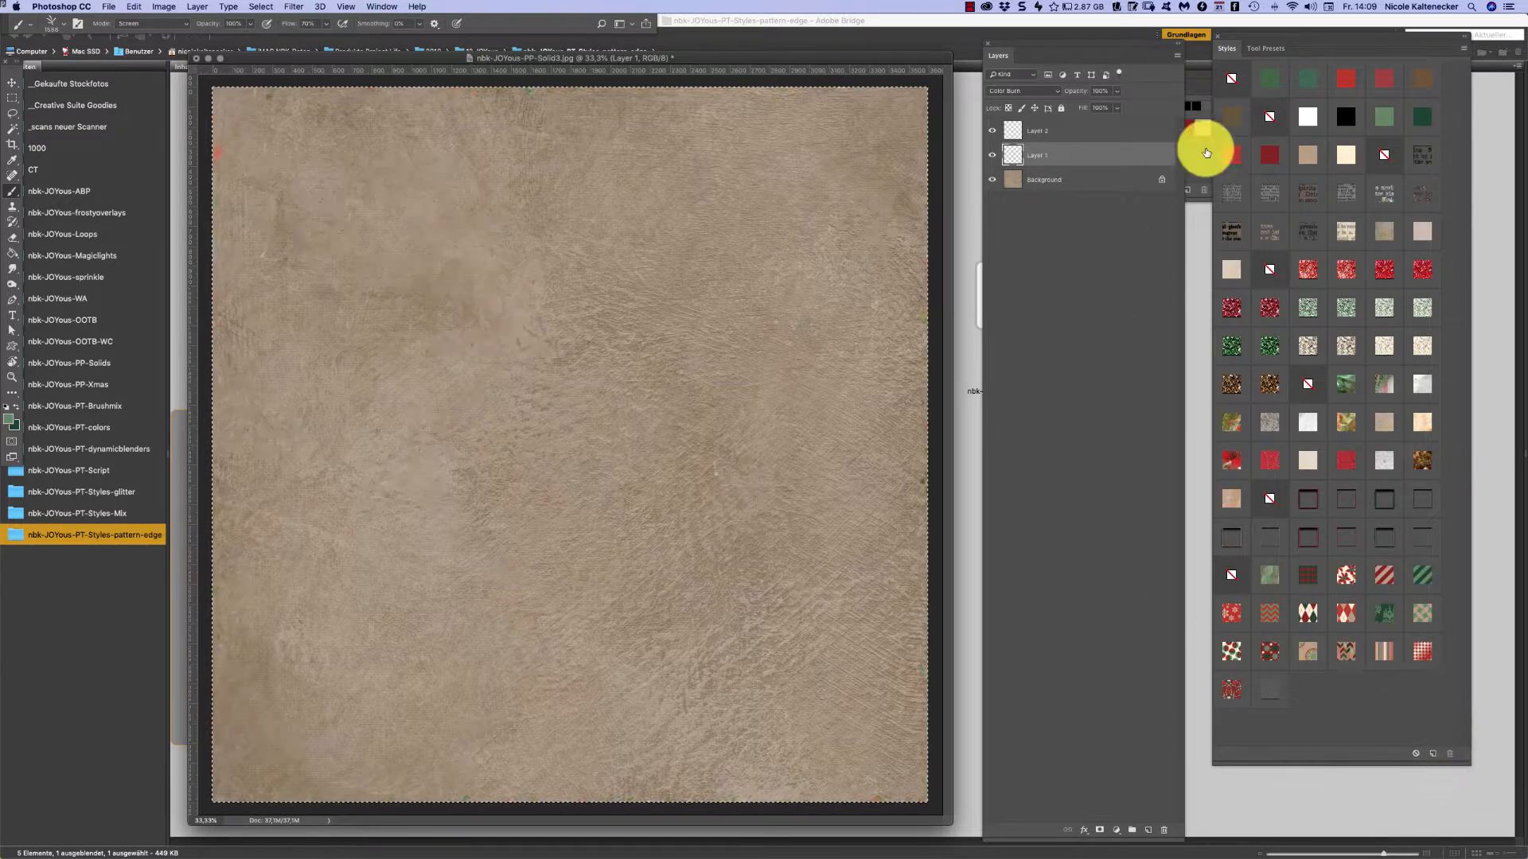
pyautogui.click(163, 7)
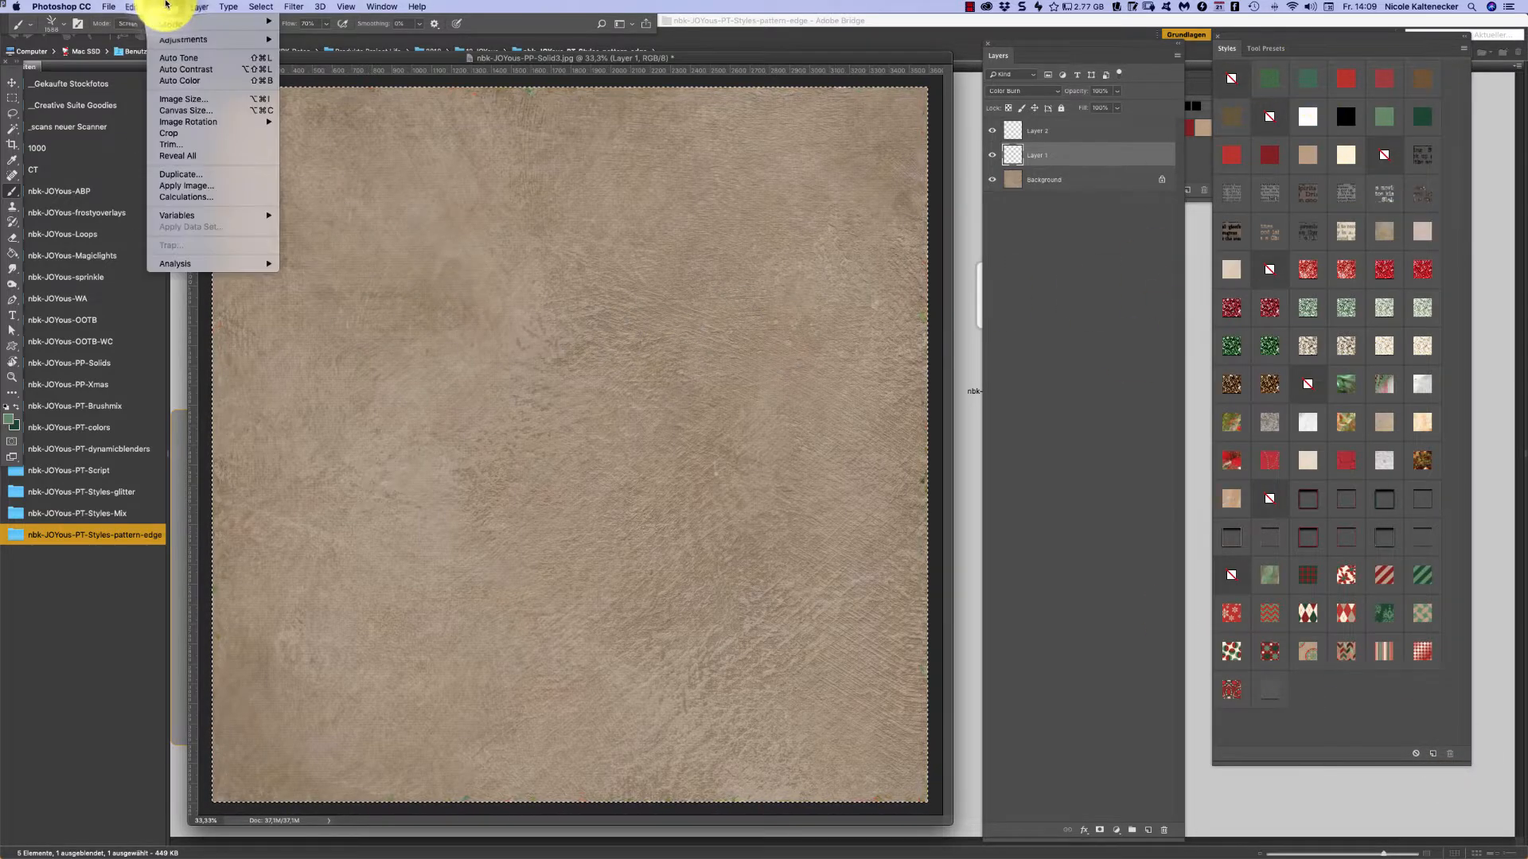
pyautogui.click(197, 13)
# - Show the brush presets and collapse the nbk-joyful-PT-dynamicblenders and nbk-JOYous-PT-scatters folders
pyautogui.rightClick(549, 342)
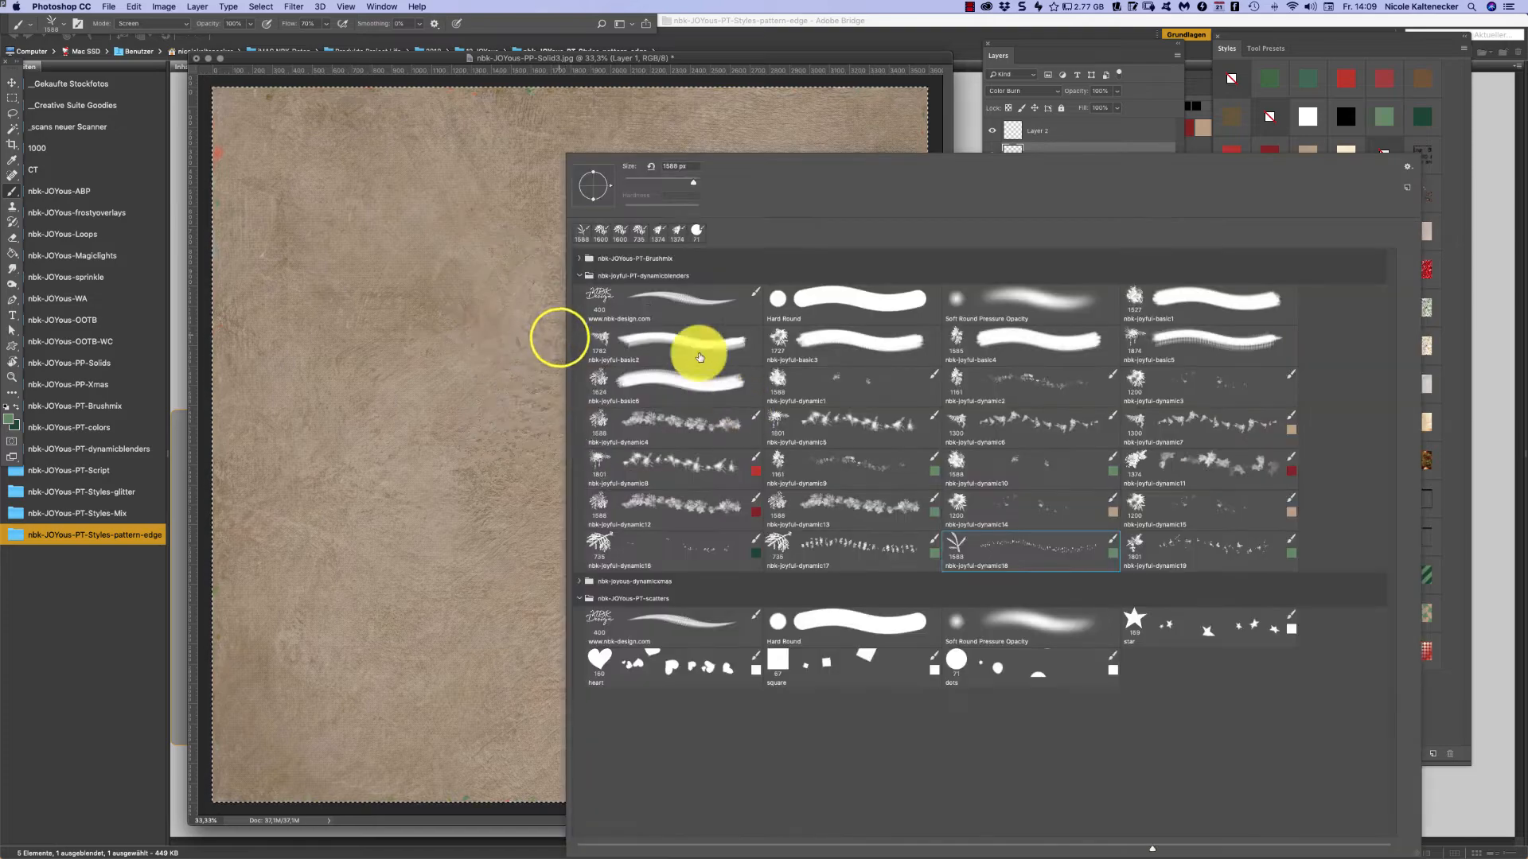
pyautogui.click(585, 271)
pyautogui.click(580, 309)
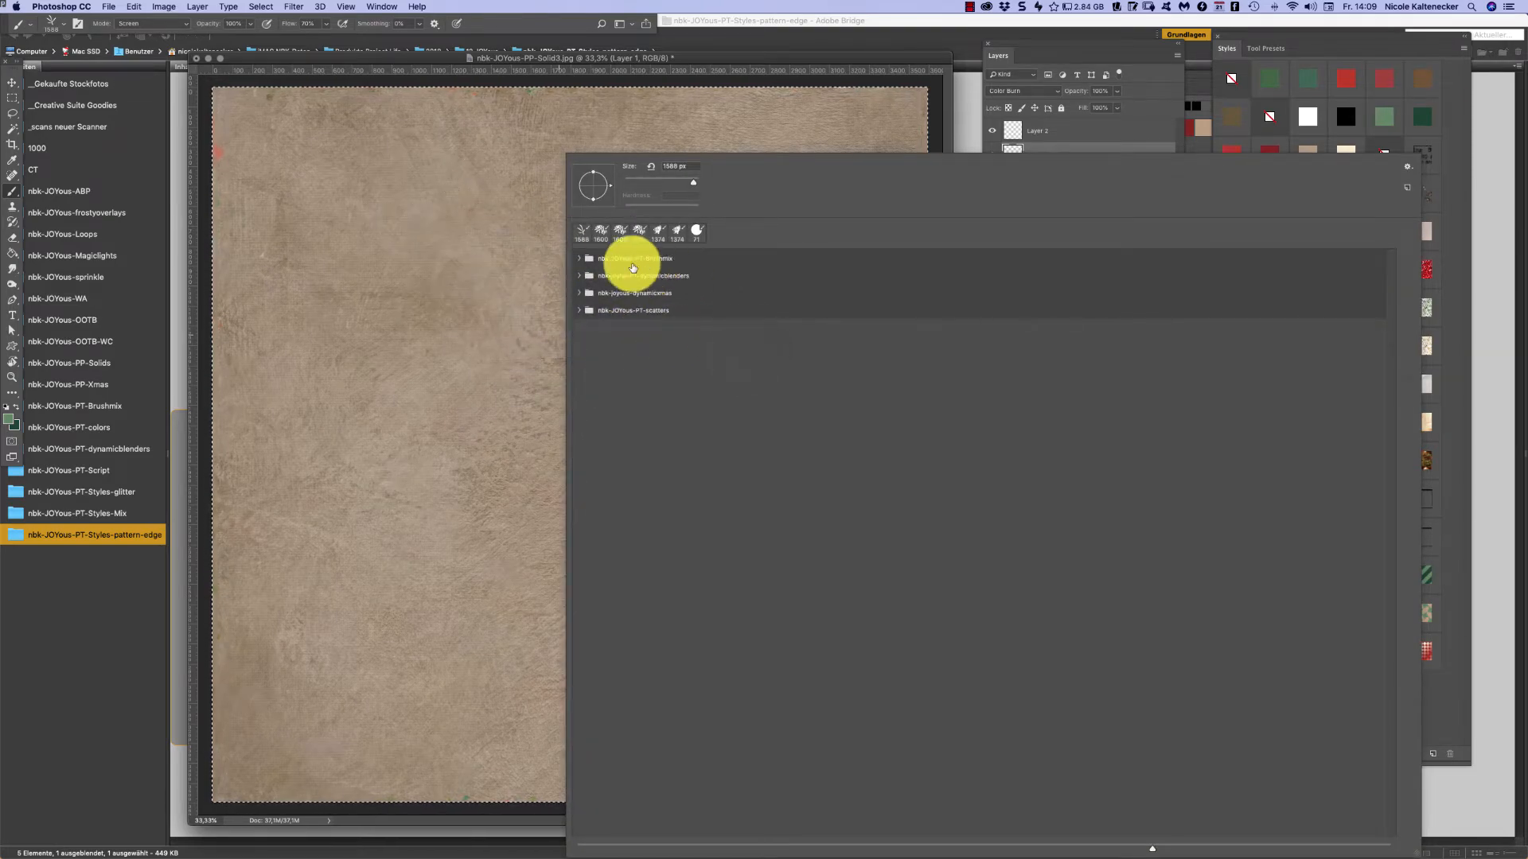
# - Examine the brushes in the Brushmix, dynamicblenders, dynamicxmas and scatters folders one after another
pyautogui.click(578, 258)
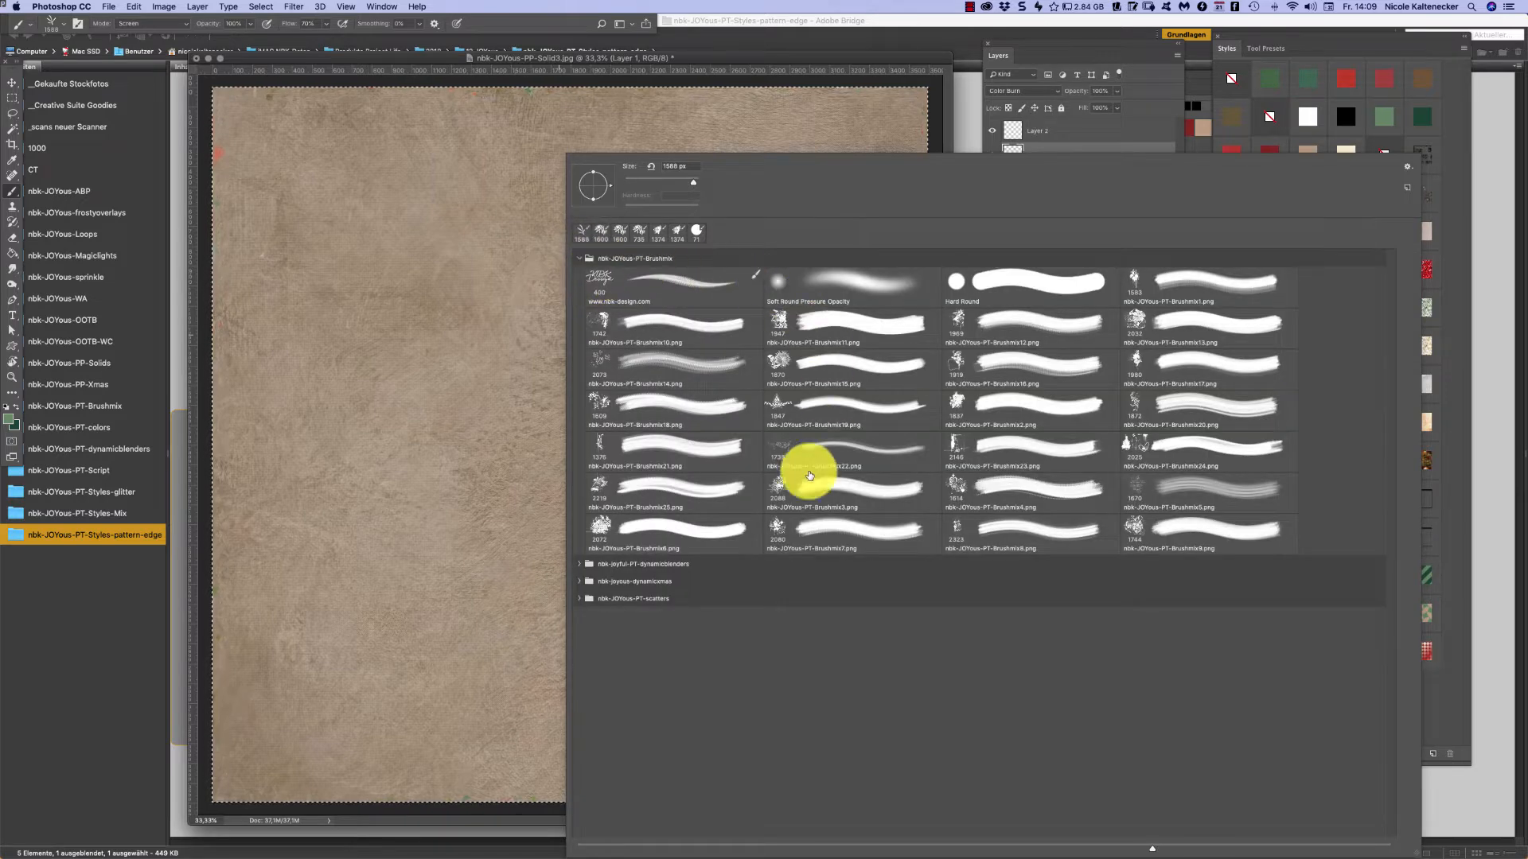
pyautogui.click(579, 259)
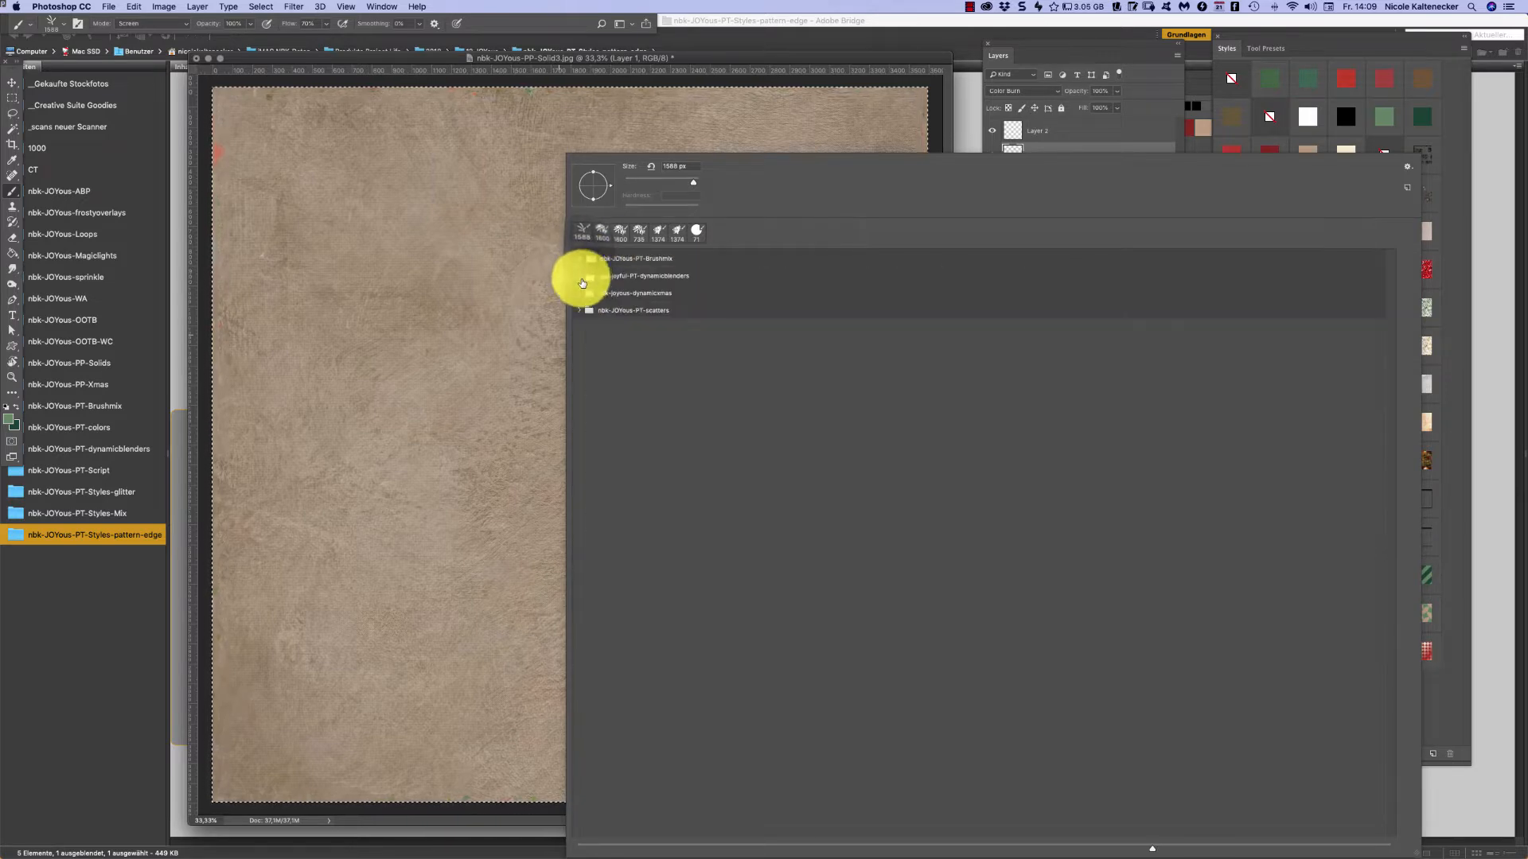
pyautogui.click(579, 277)
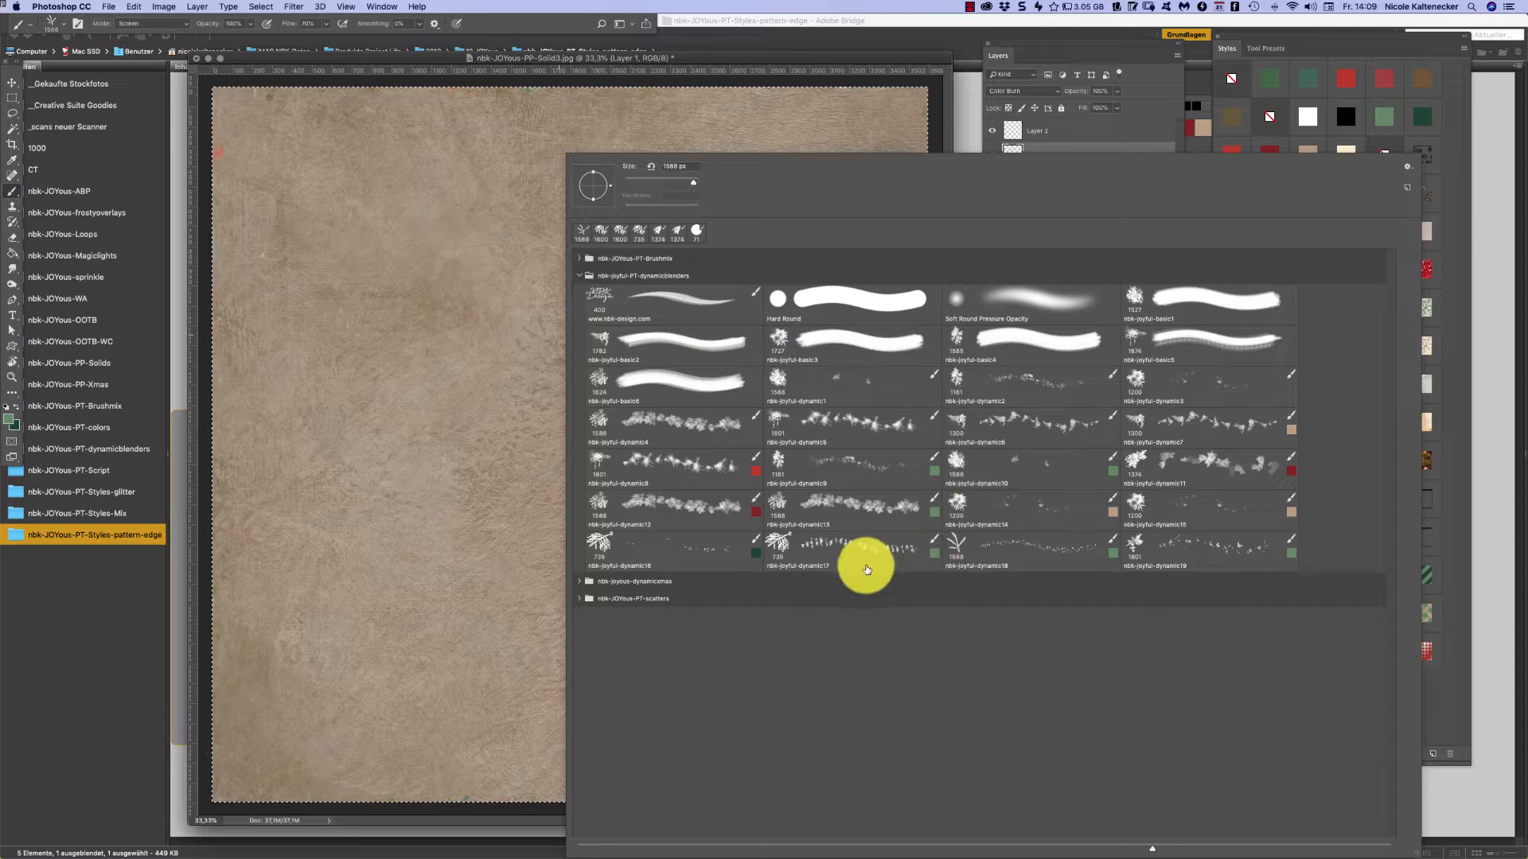
pyautogui.click(581, 277)
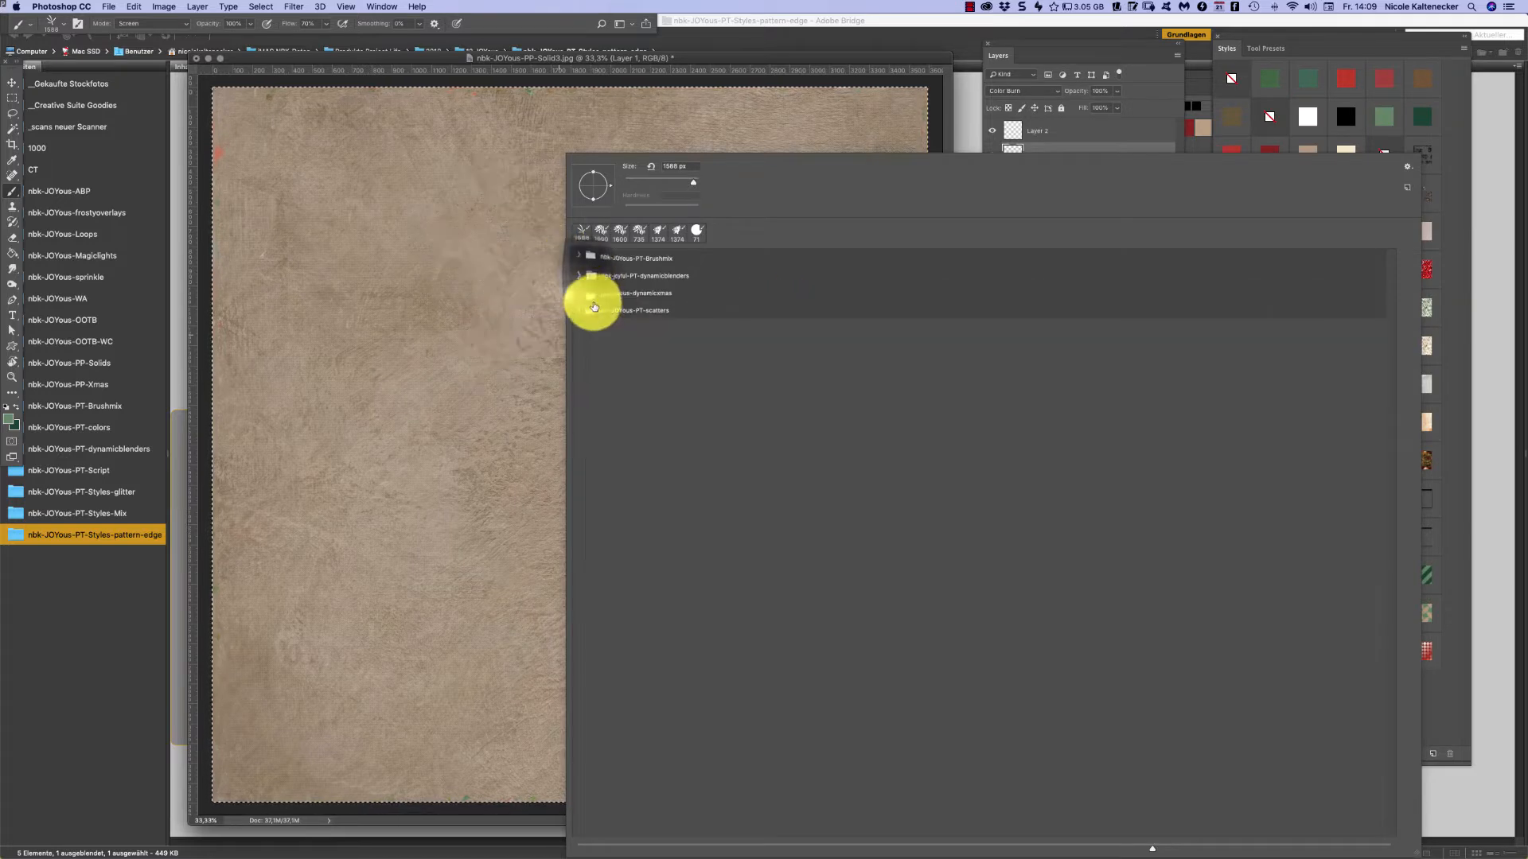
pyautogui.click(578, 293)
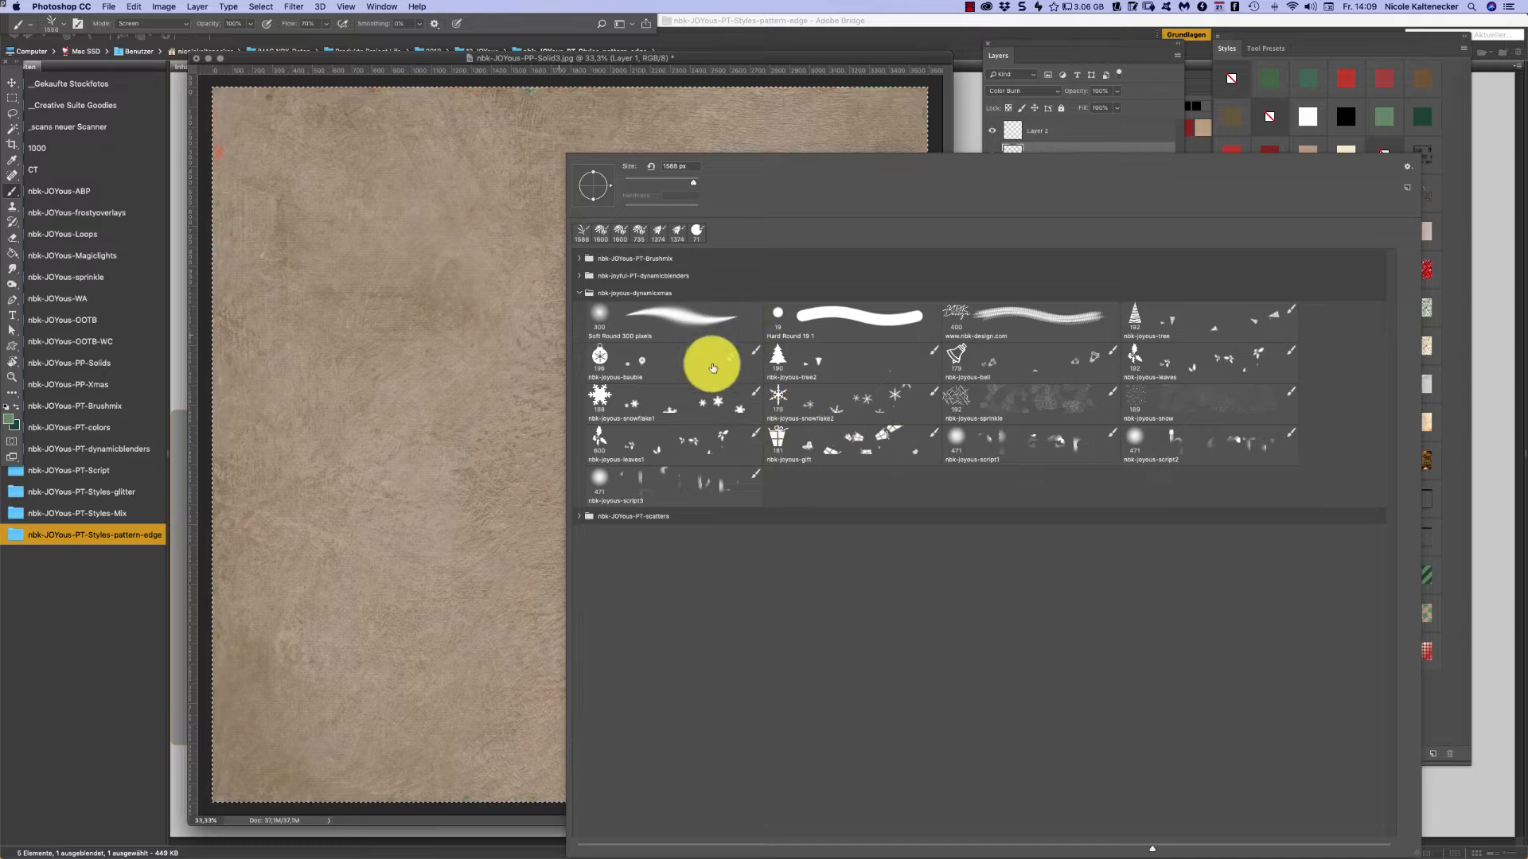
pyautogui.click(579, 293)
pyautogui.click(578, 309)
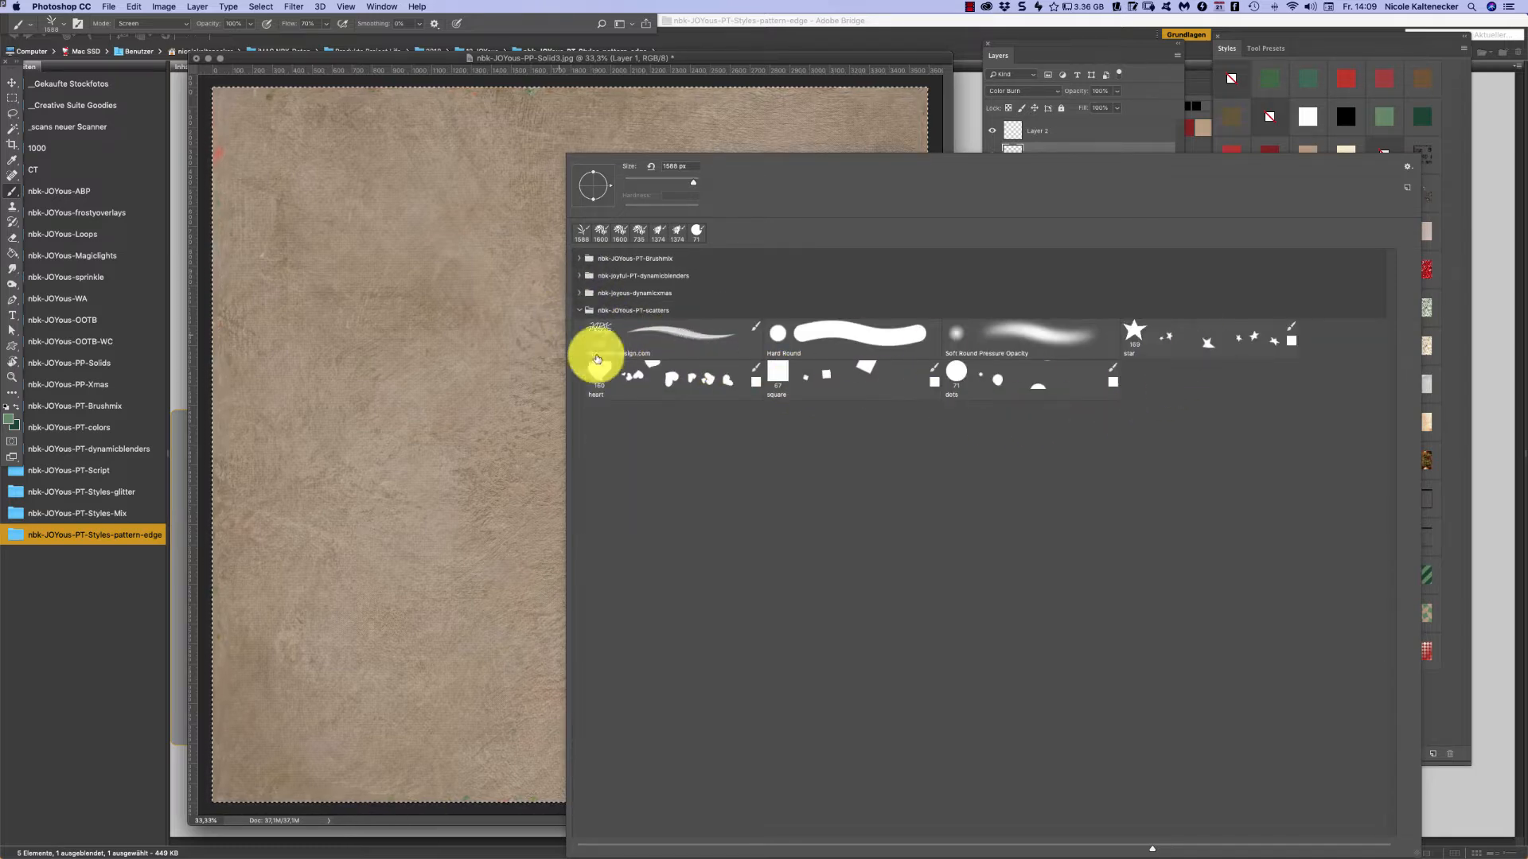
pyautogui.click(579, 309)
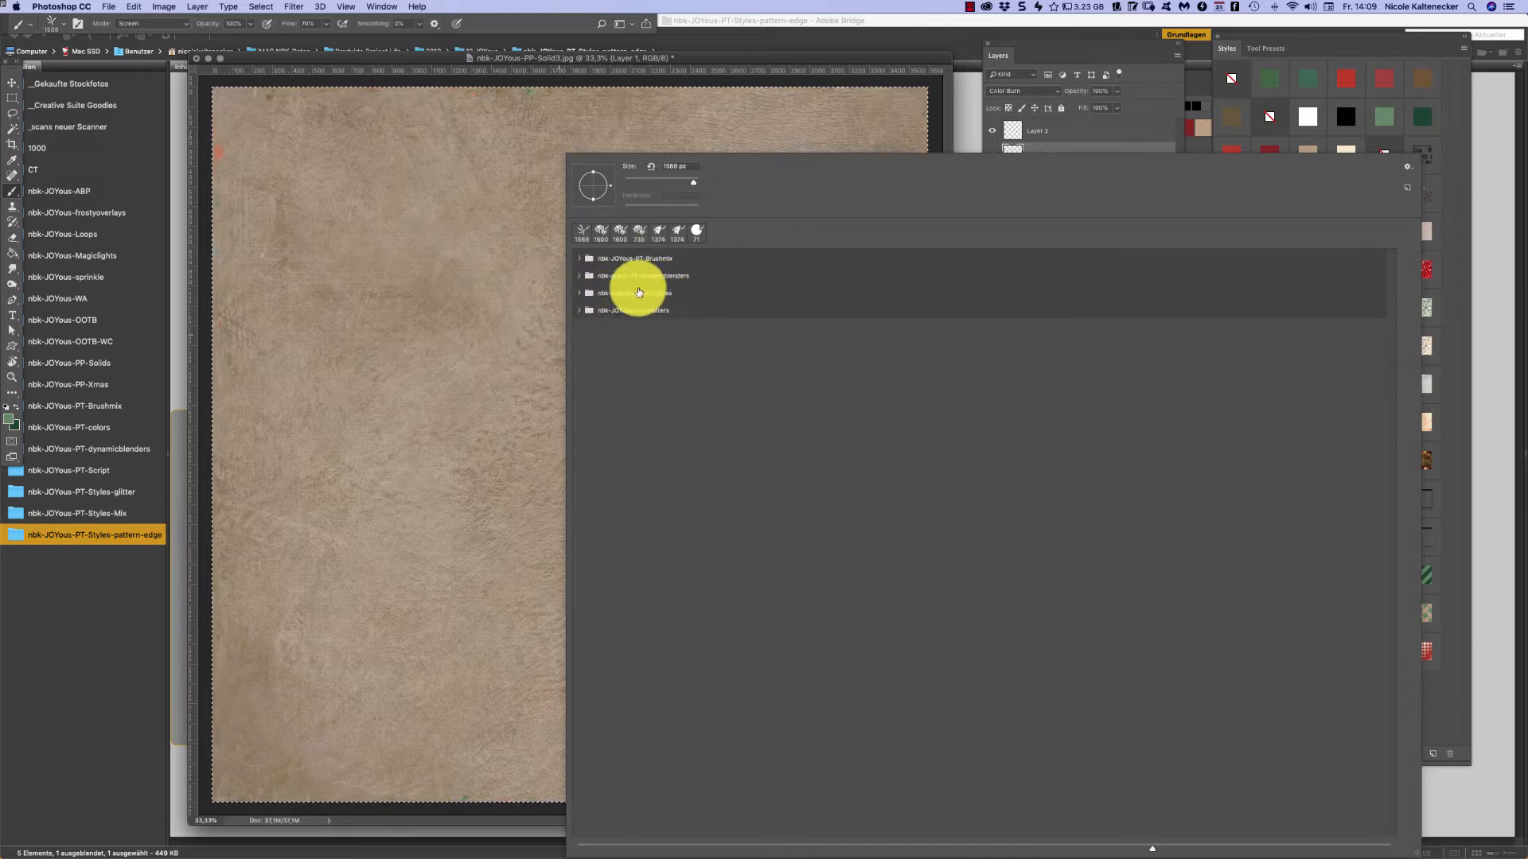
# - Expand the nbk-joyful-PT-dynamicblenders folder and select the nbk-joyful-dynamic11 brush
pyautogui.click(578, 275)
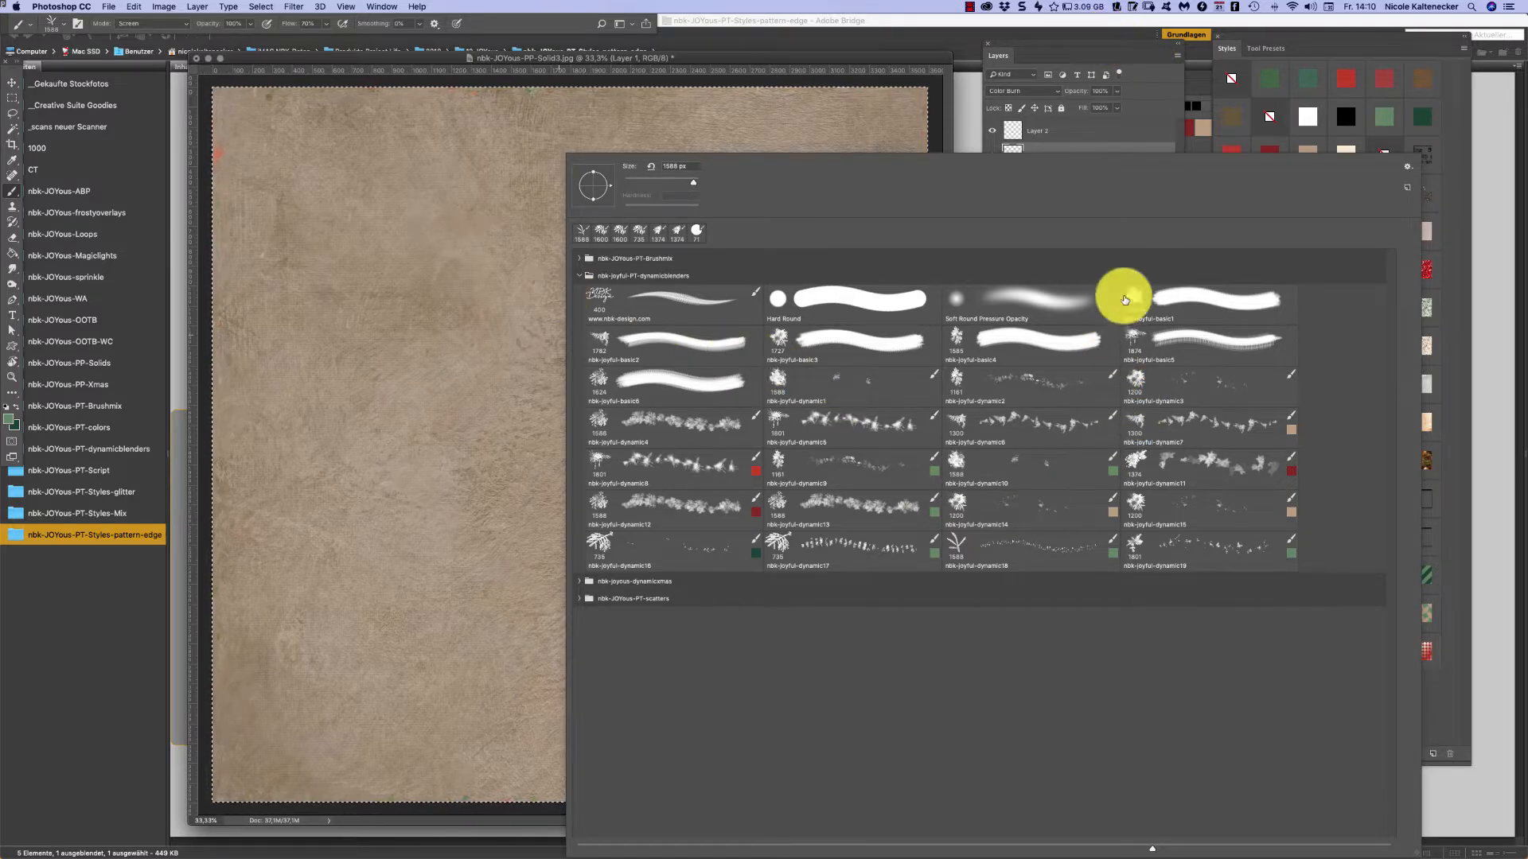
pyautogui.click(1188, 461)
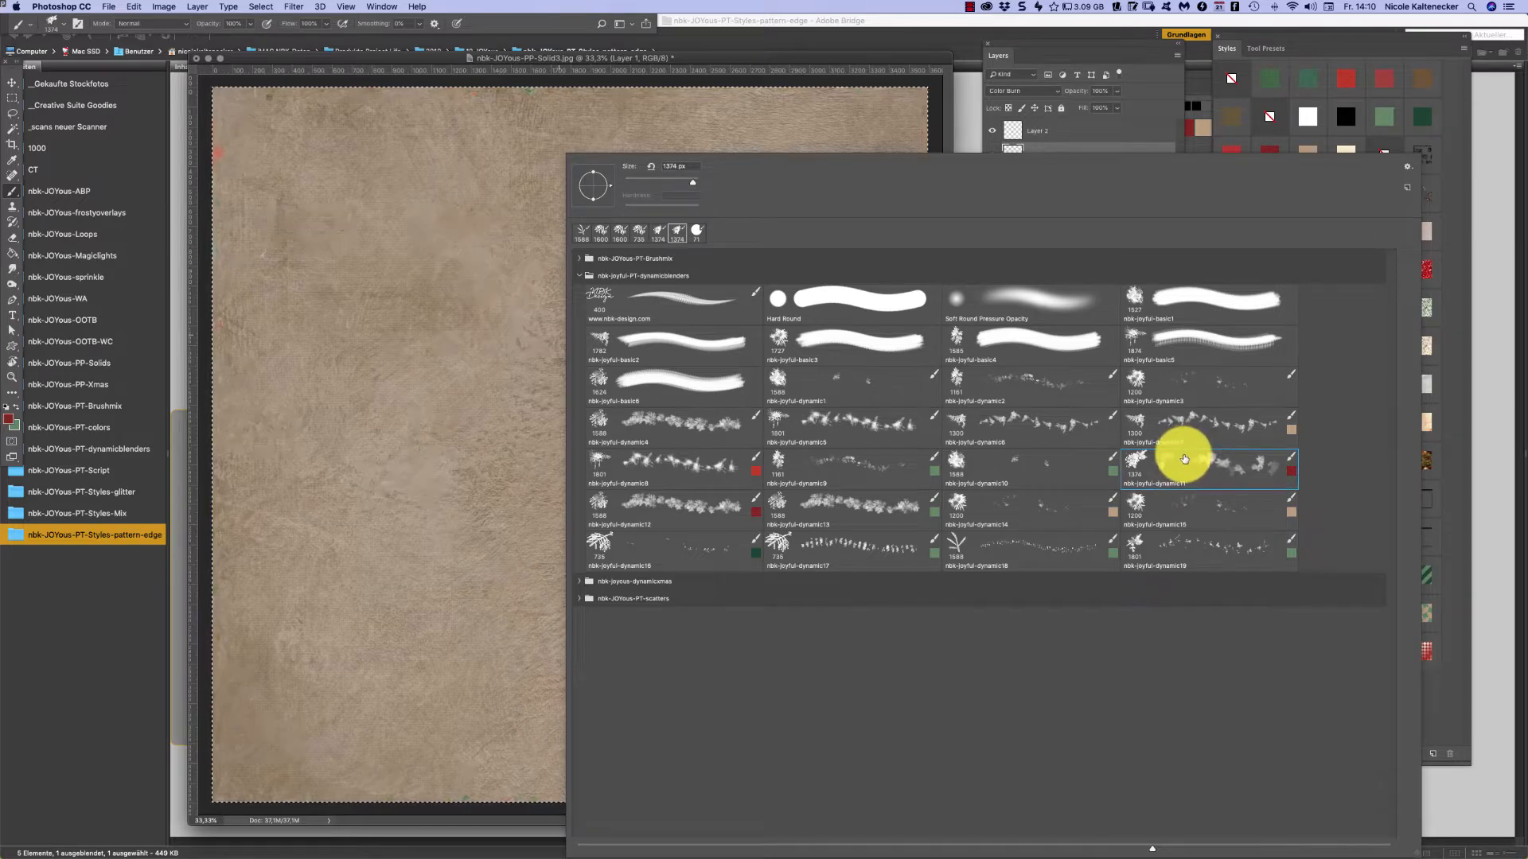
pyautogui.click(862, 55)
pyautogui.press('super+a')
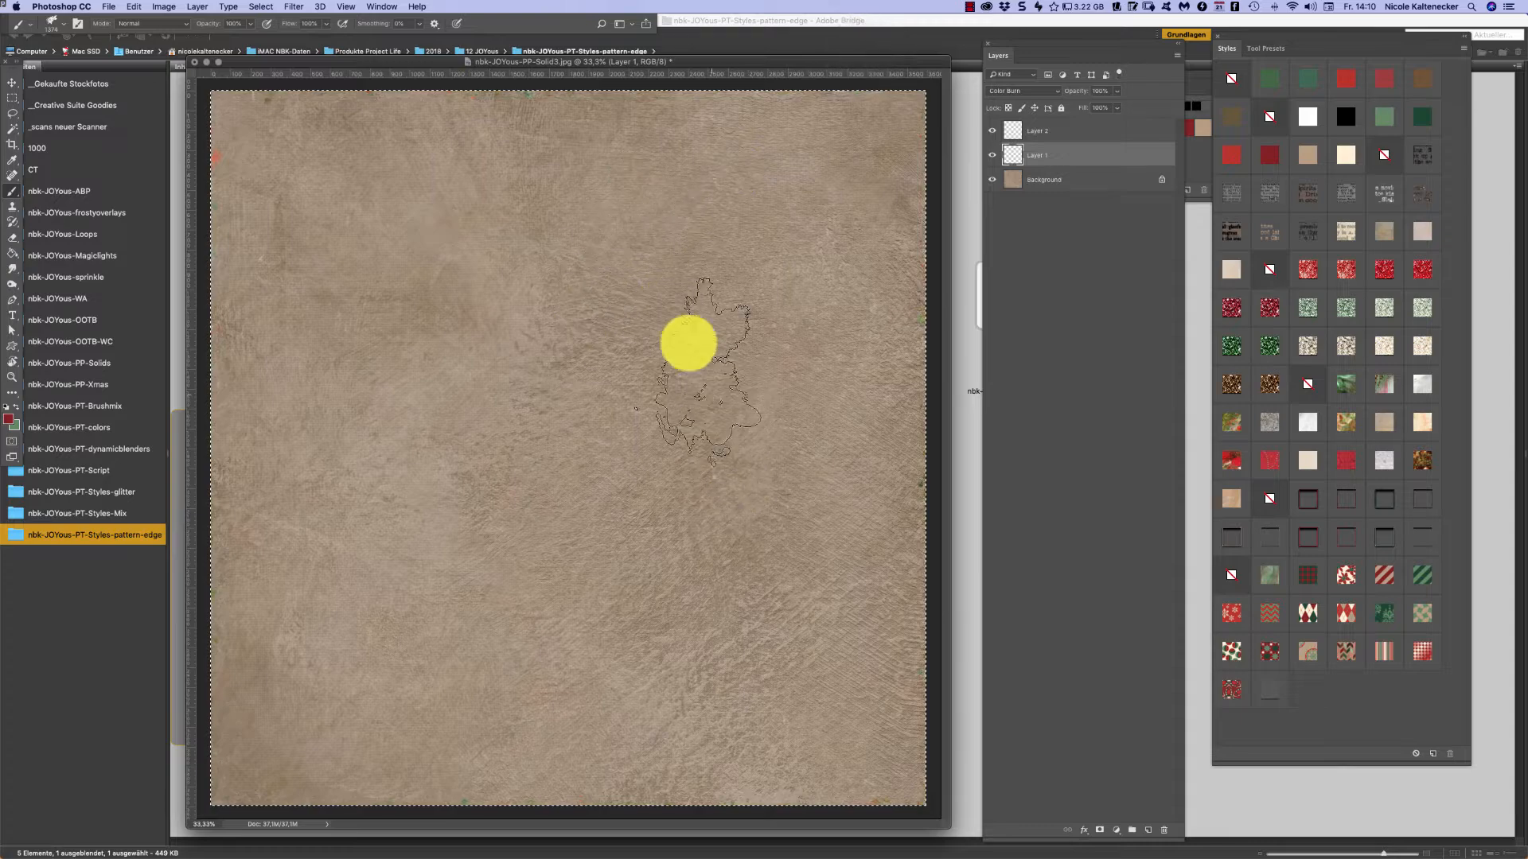
pyautogui.rightClick(646, 451)
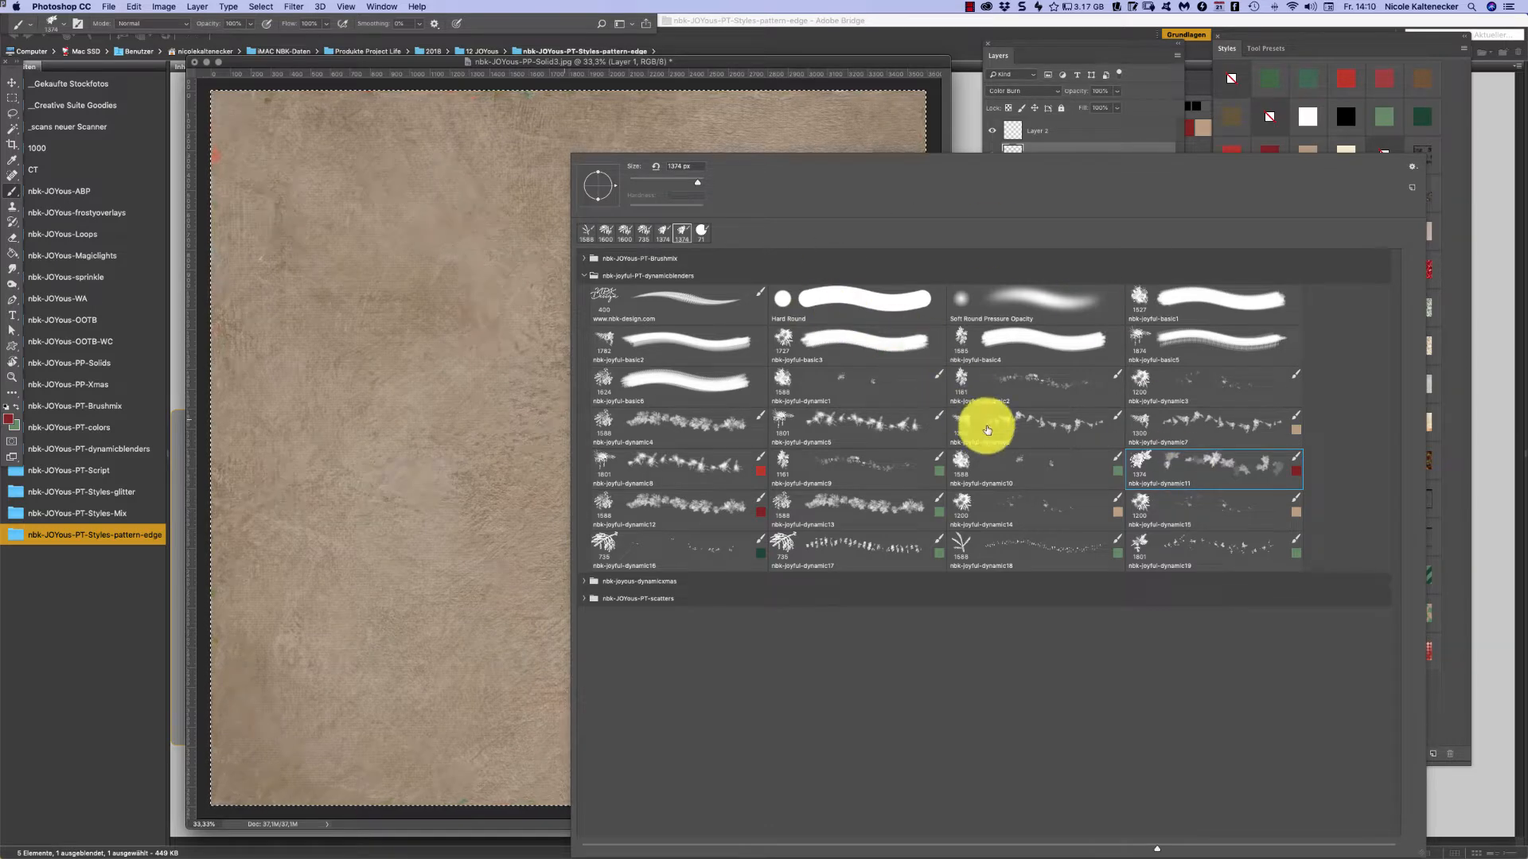
pyautogui.click(723, 70)
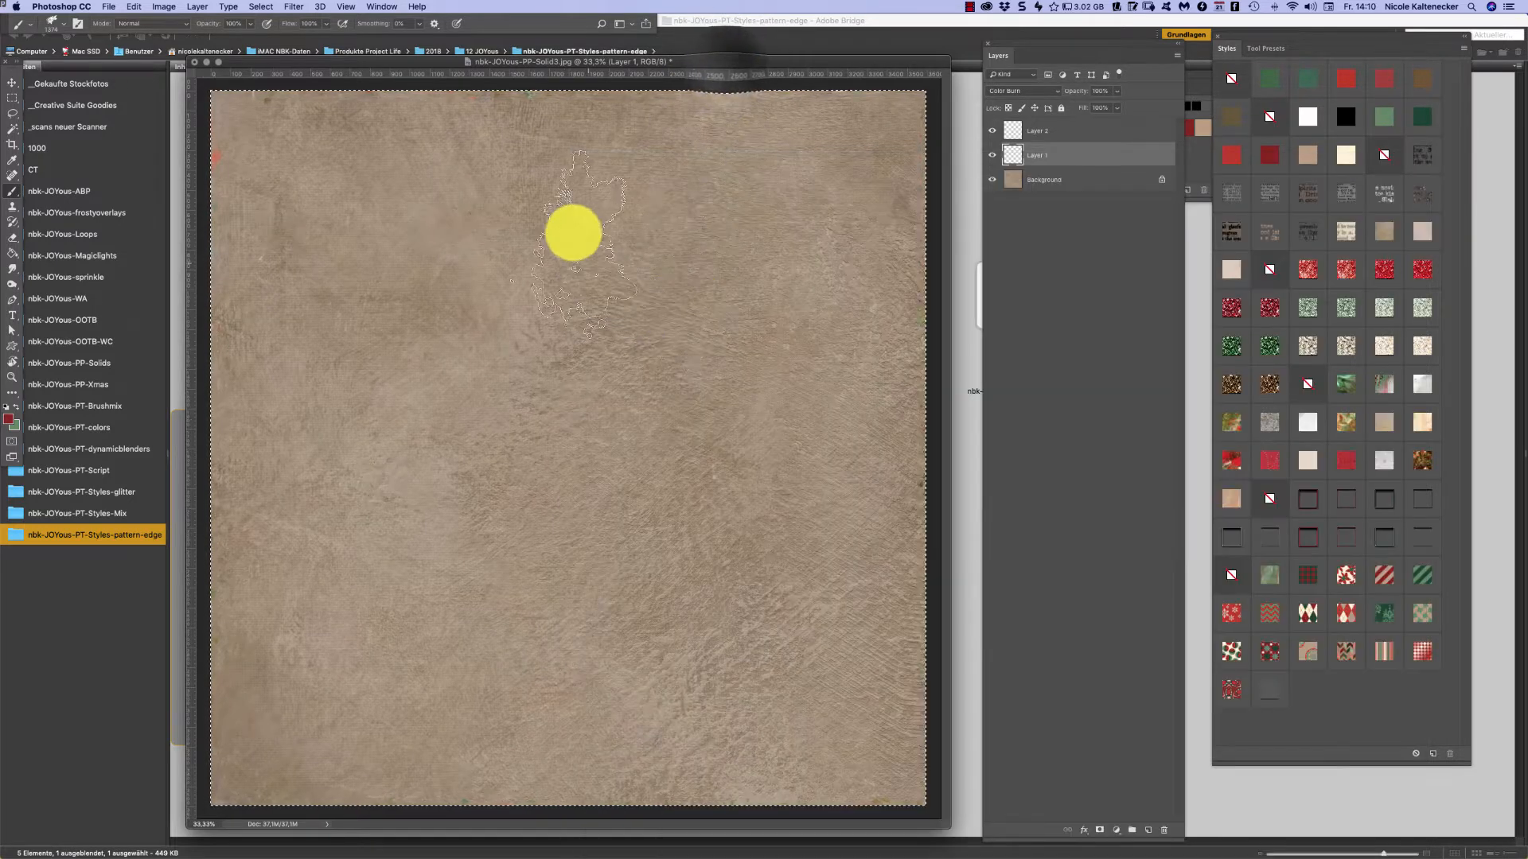
# - Reset the foreground and background colors to the defaults, and reselect nbk-joyful-dynamic11 to load its stored colors
pyautogui.rightClick(641, 427)
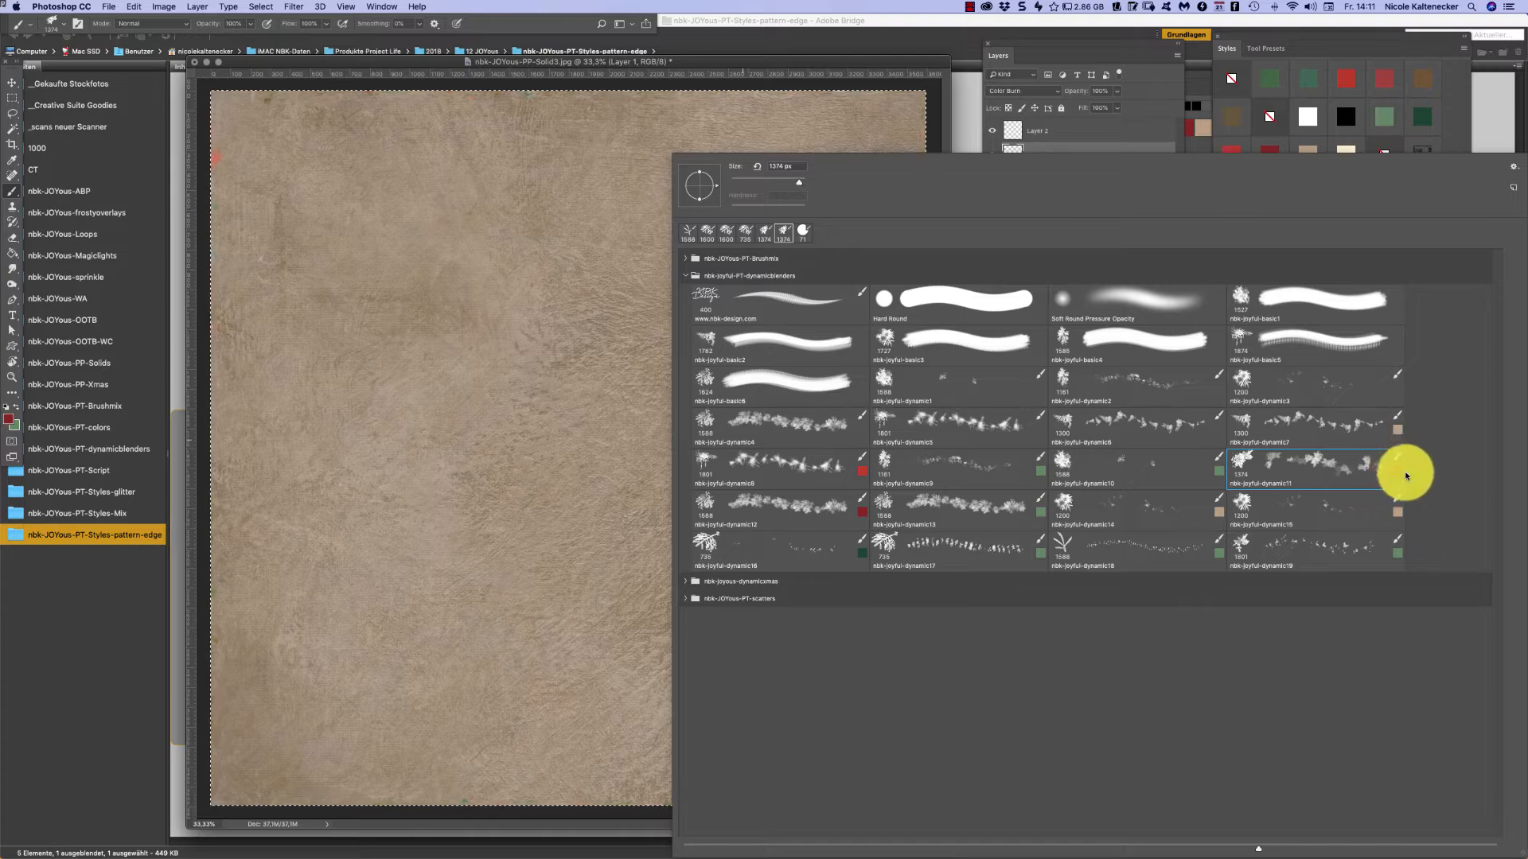
pyautogui.click(6, 408)
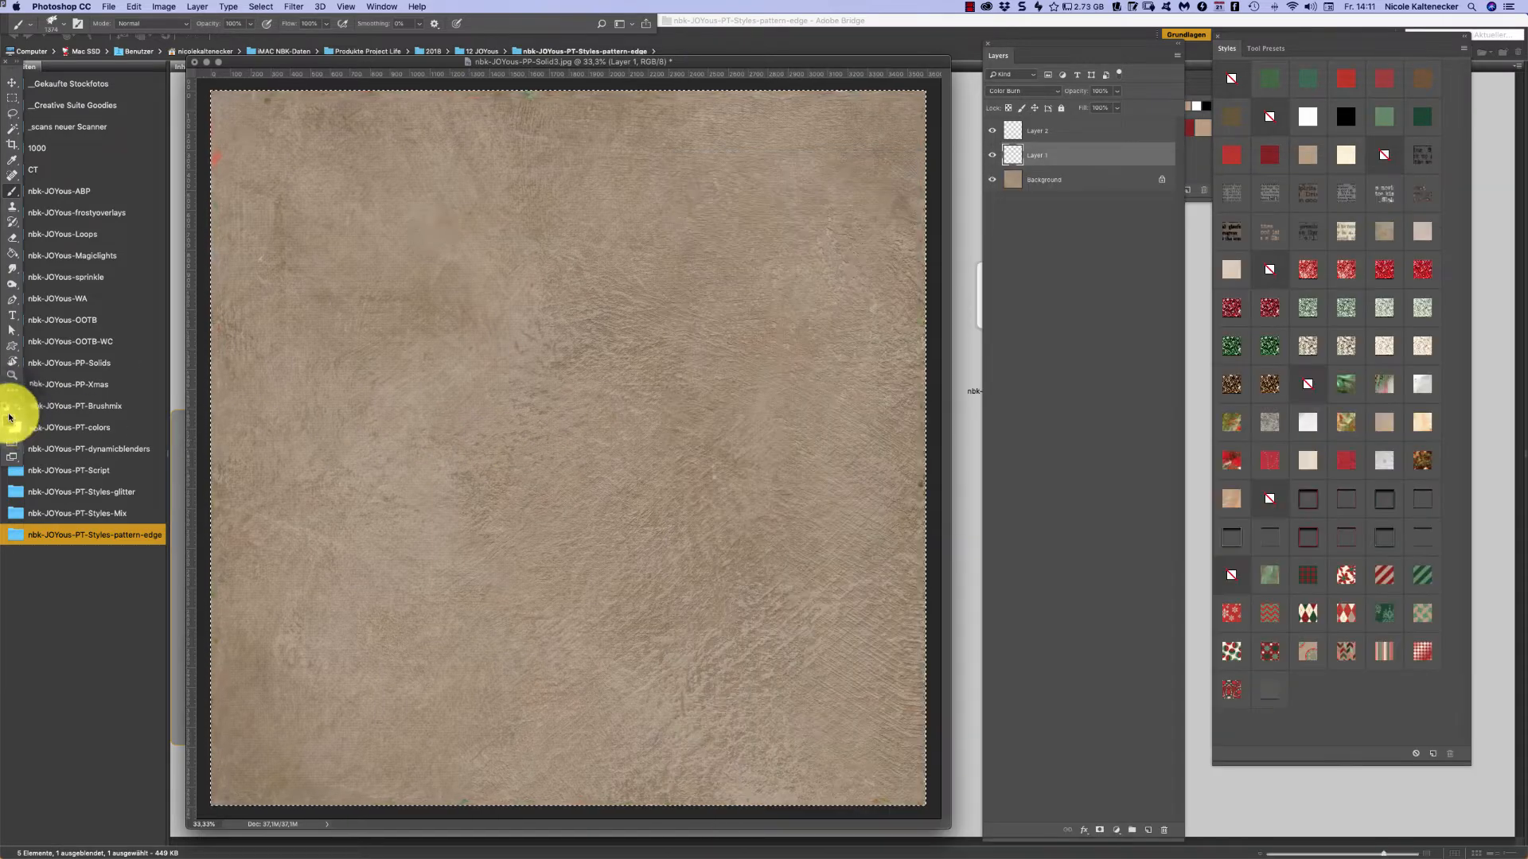
pyautogui.rightClick(561, 222)
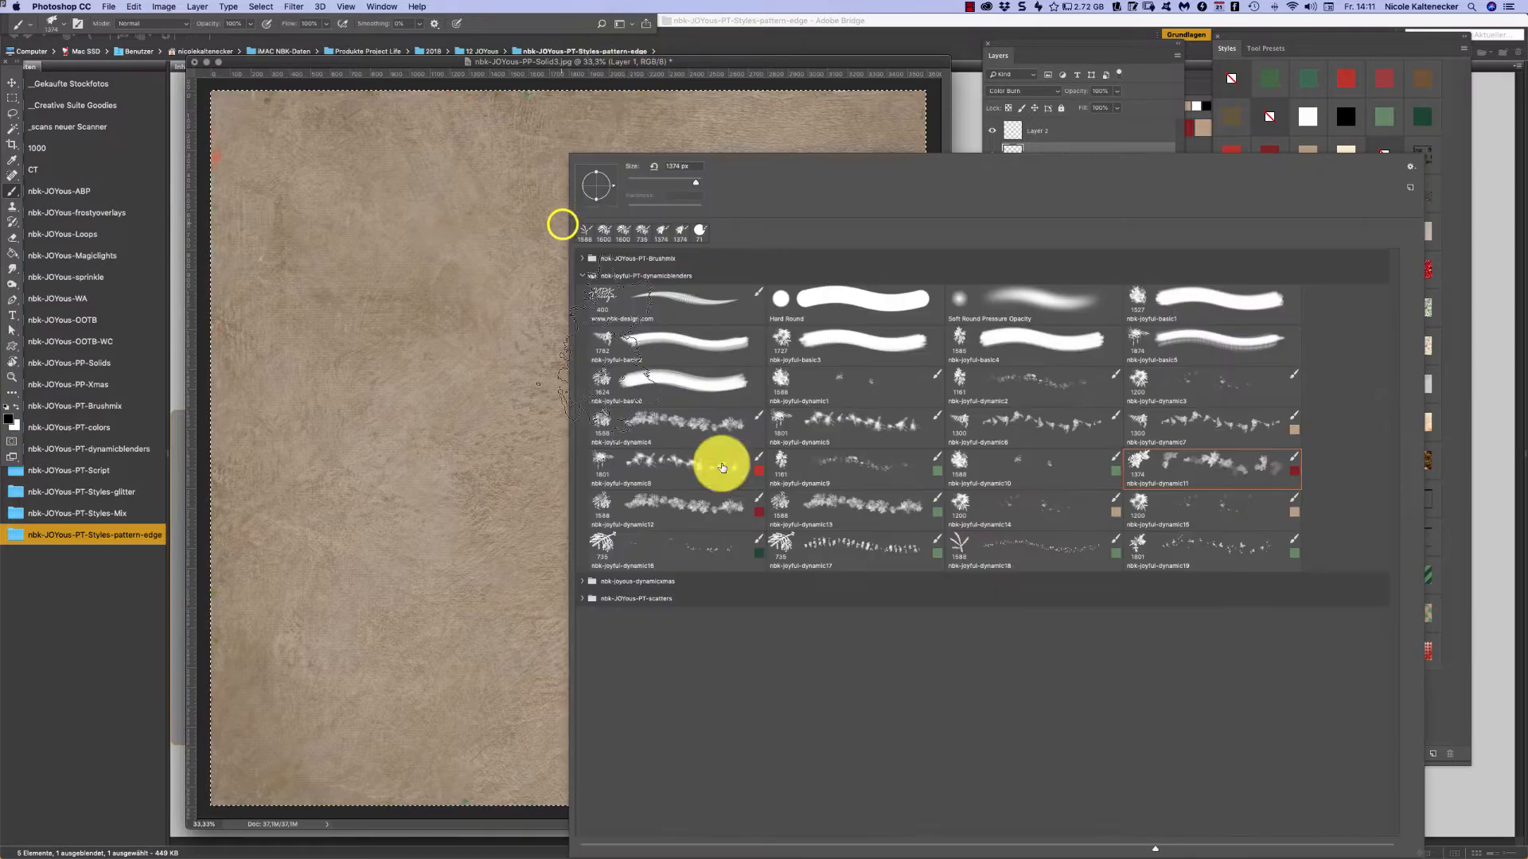
pyautogui.click(1255, 470)
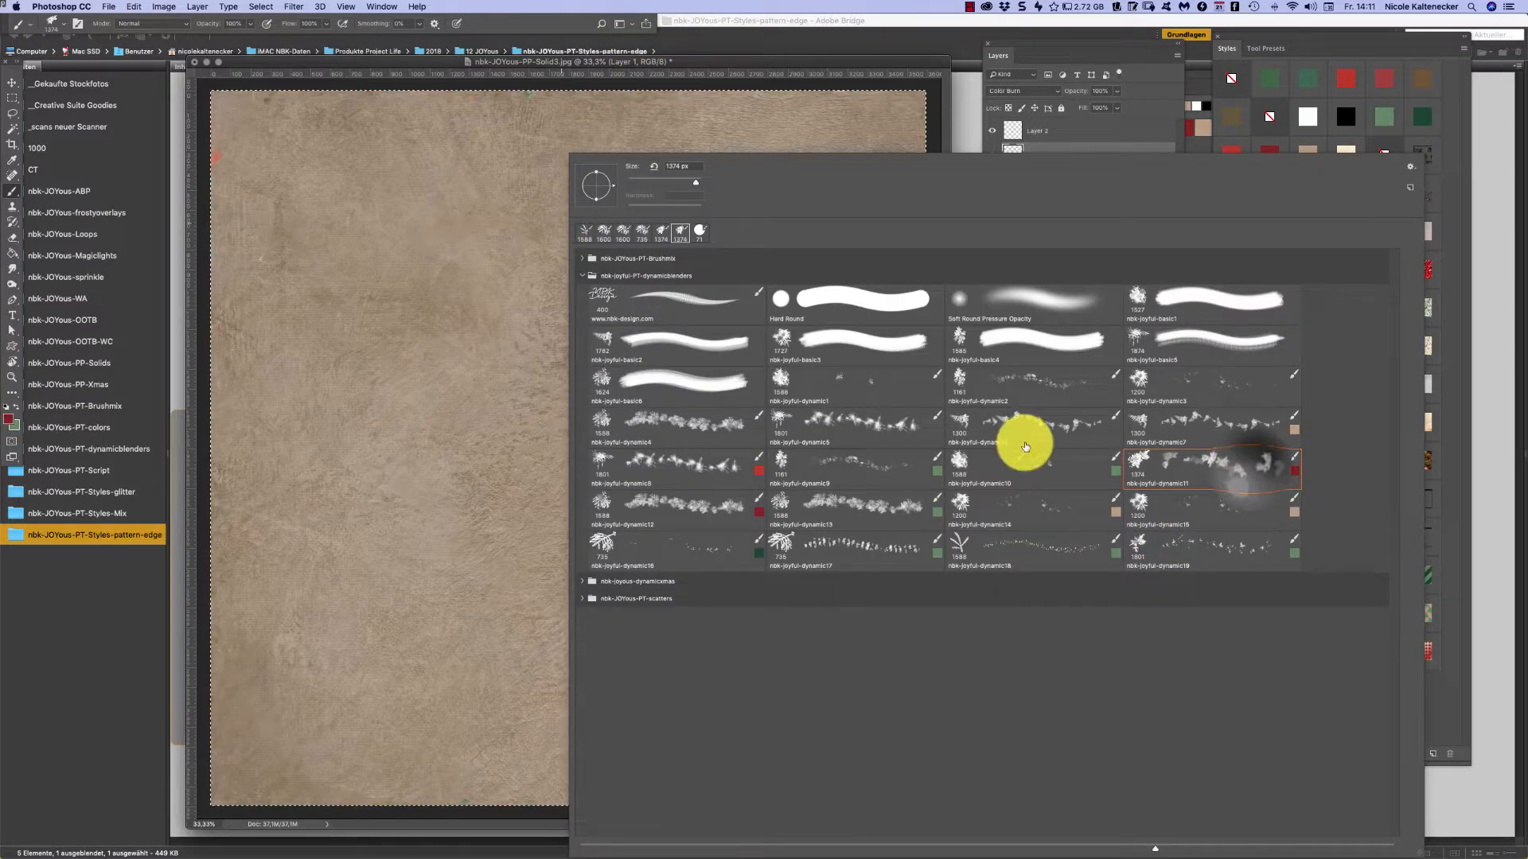
pyautogui.click(301, 113)
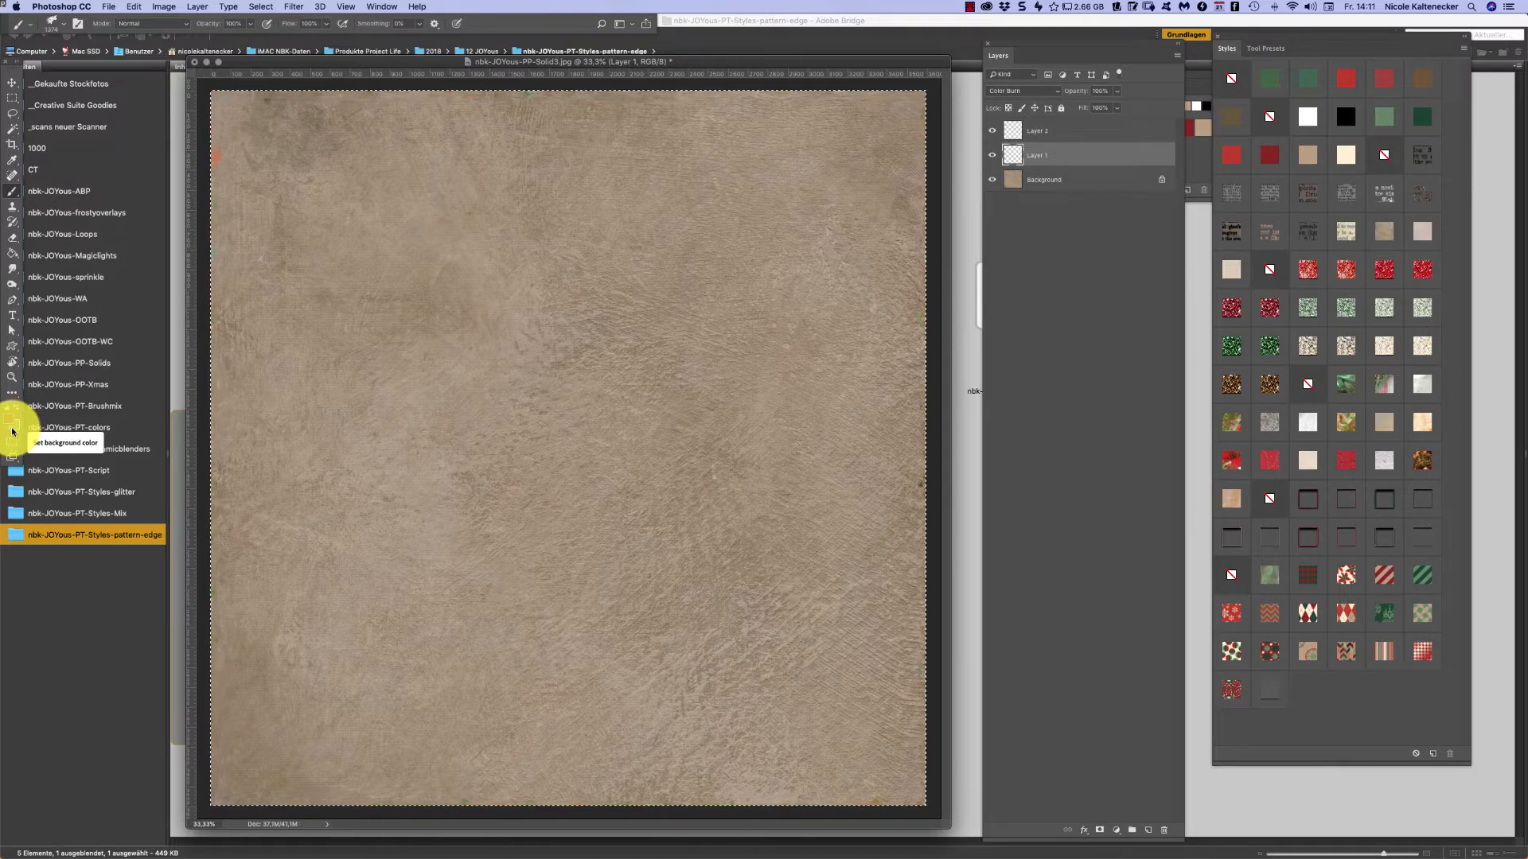
# - Inspect the nbk-joyful-dynamic11 brush and its stored color swatch in the brush presets
pyautogui.rightClick(361, 305)
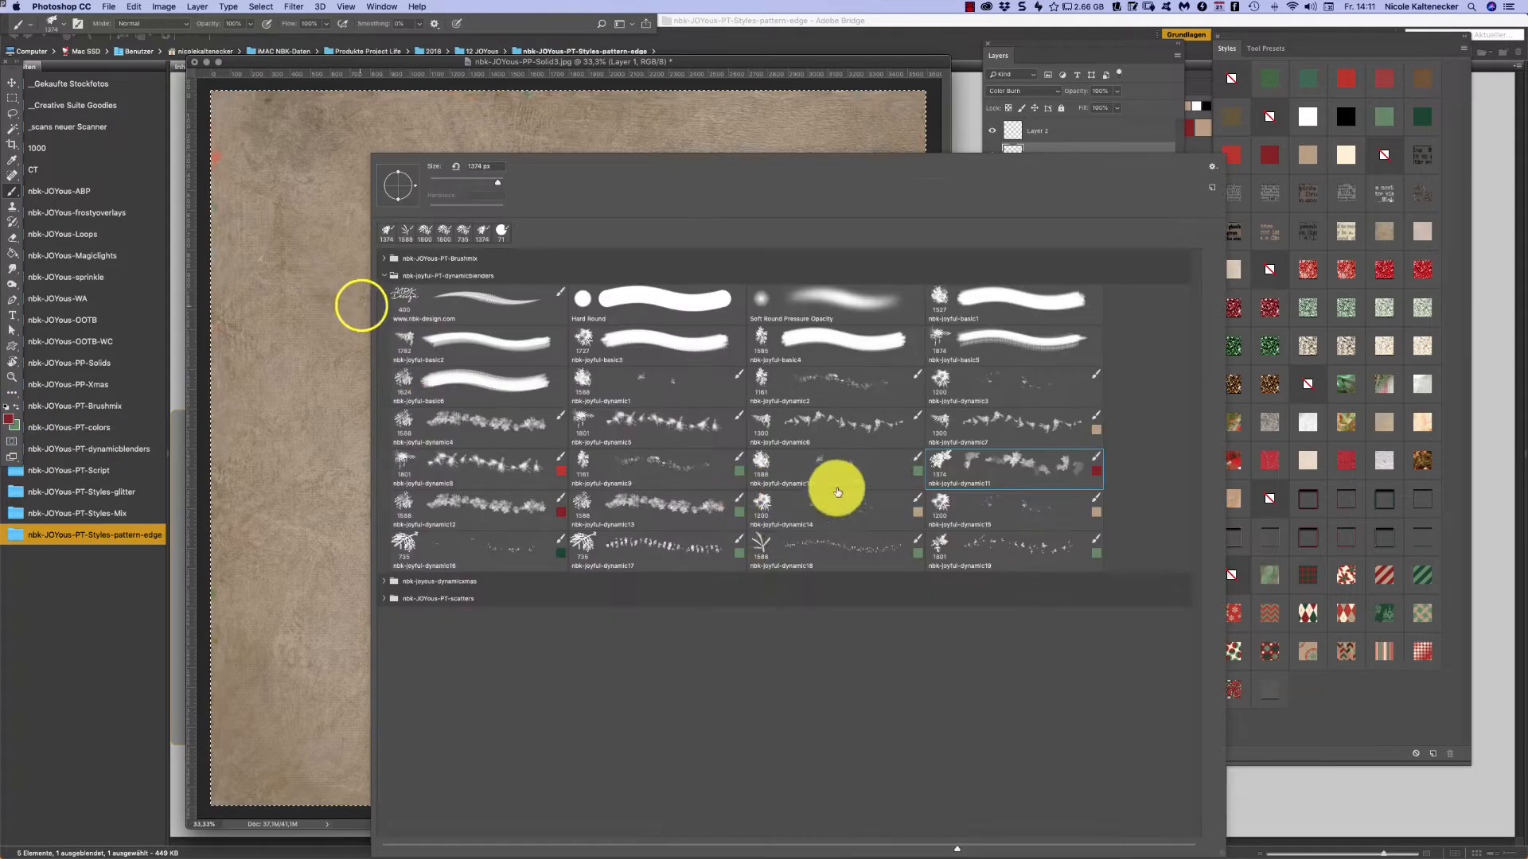
pyautogui.click(991, 478)
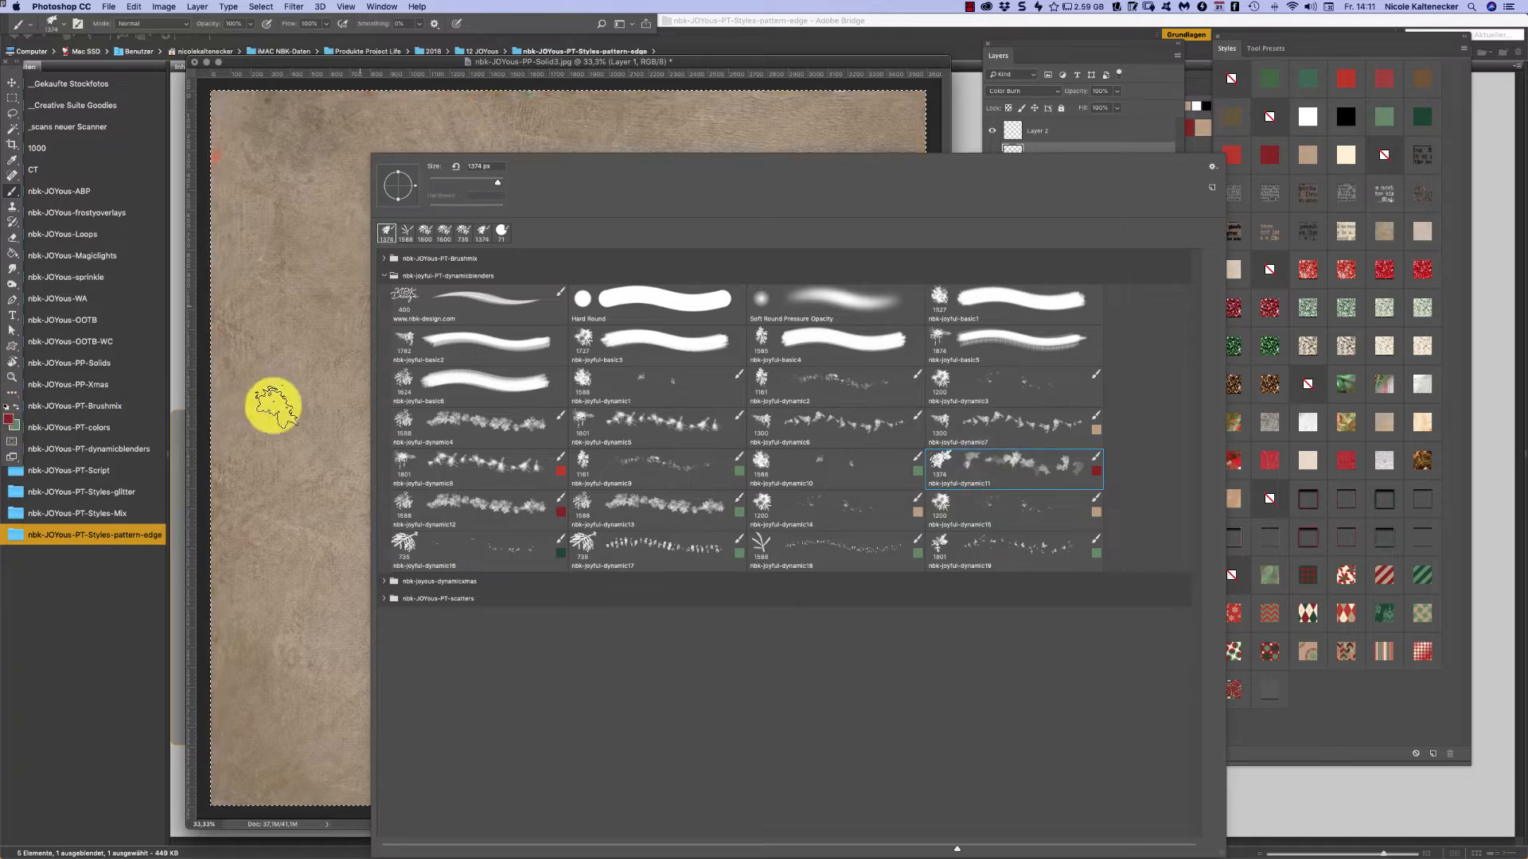
pyautogui.click(275, 398)
pyautogui.rightClick(267, 398)
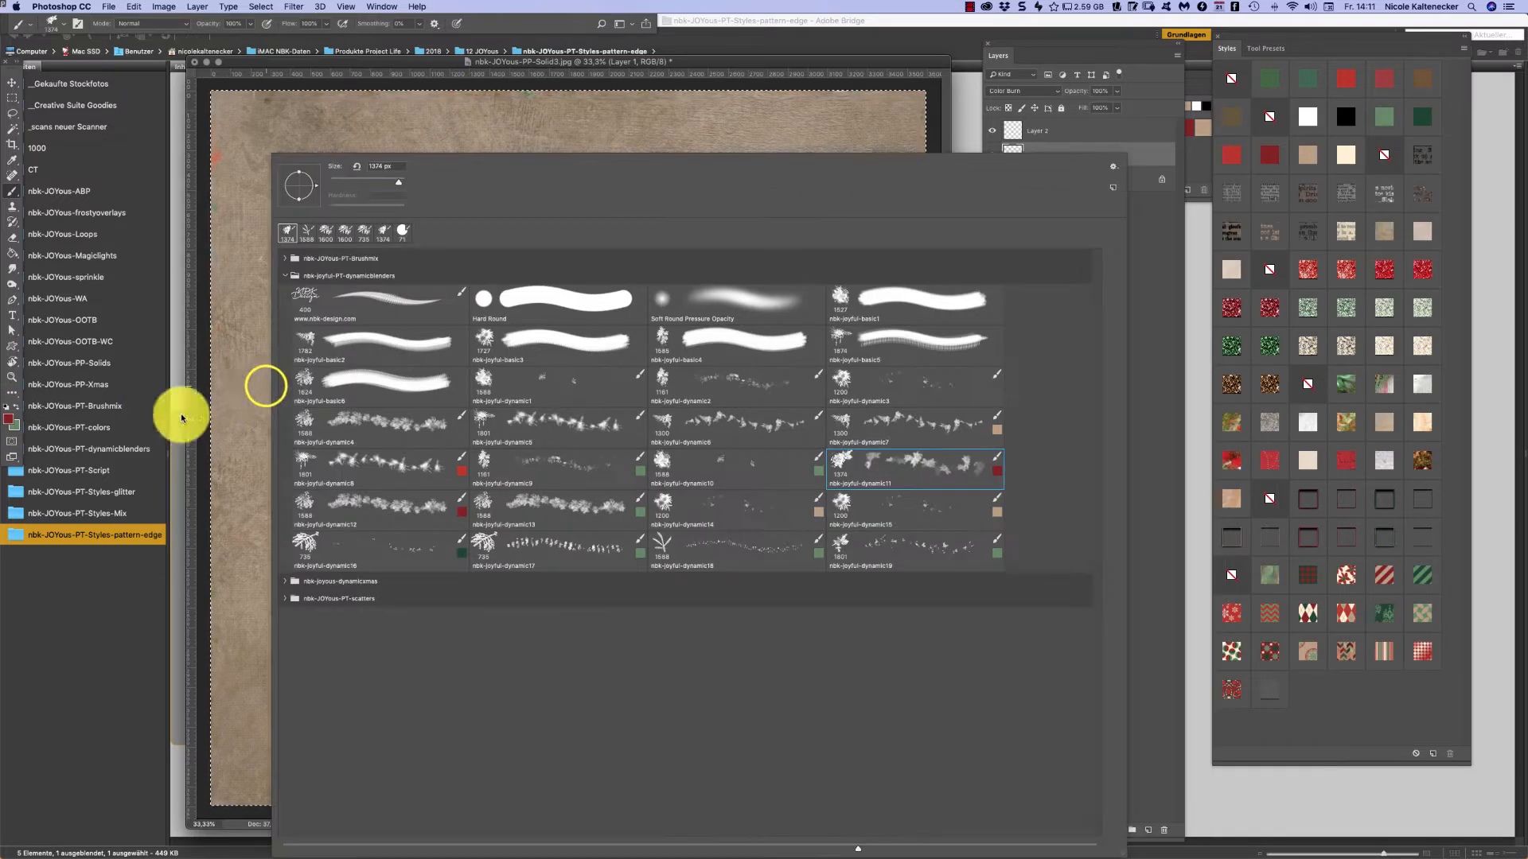
pyautogui.click(326, 66)
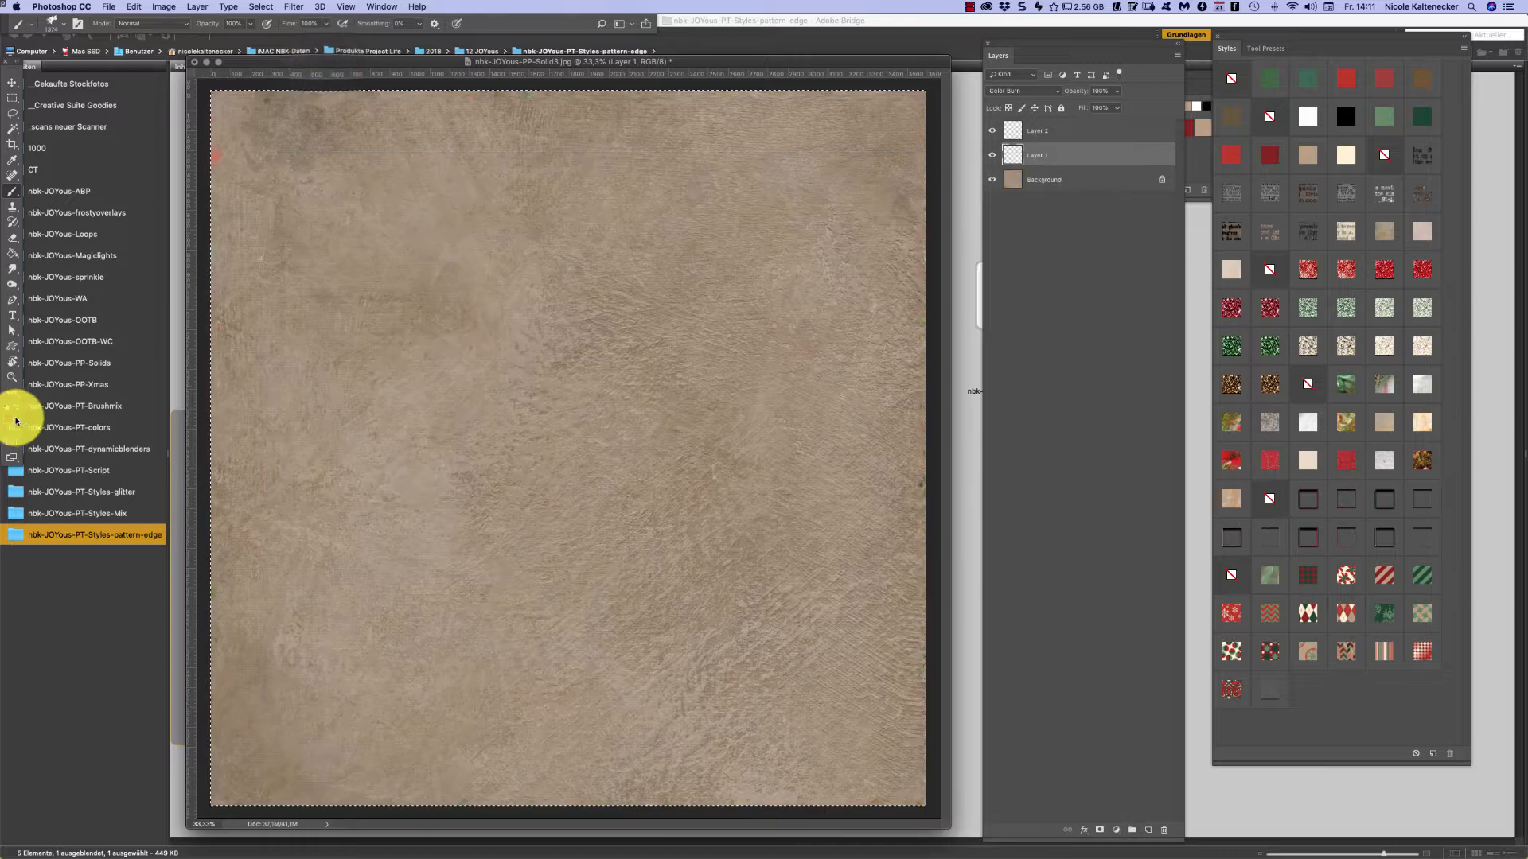
# - Set the foreground color to a lighter red and the background color to bright green #04c304
pyautogui.click(9, 419)
pyautogui.click(997, 576)
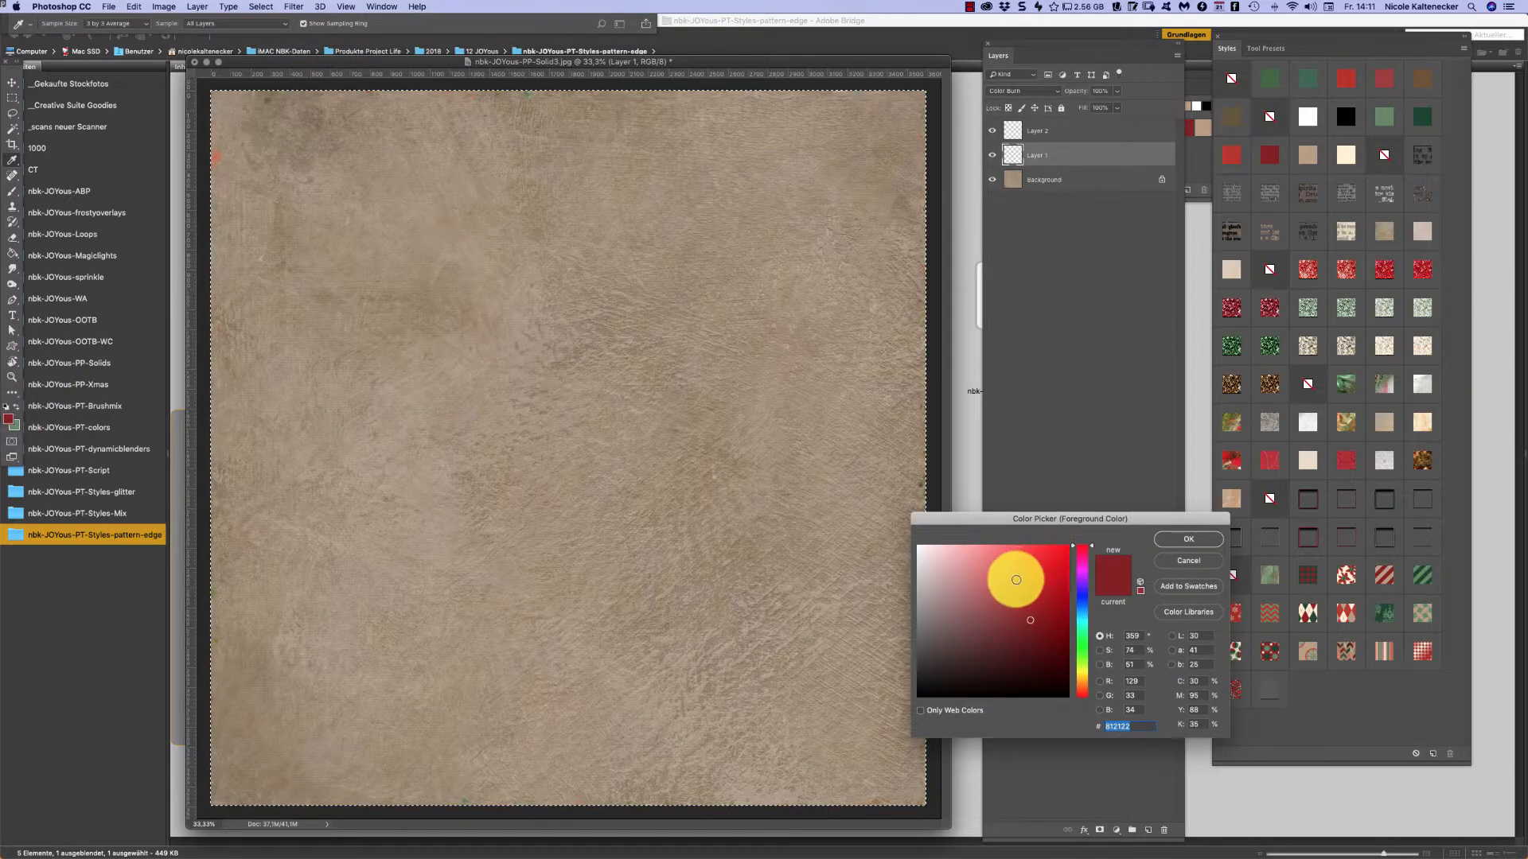
pyautogui.click(1189, 542)
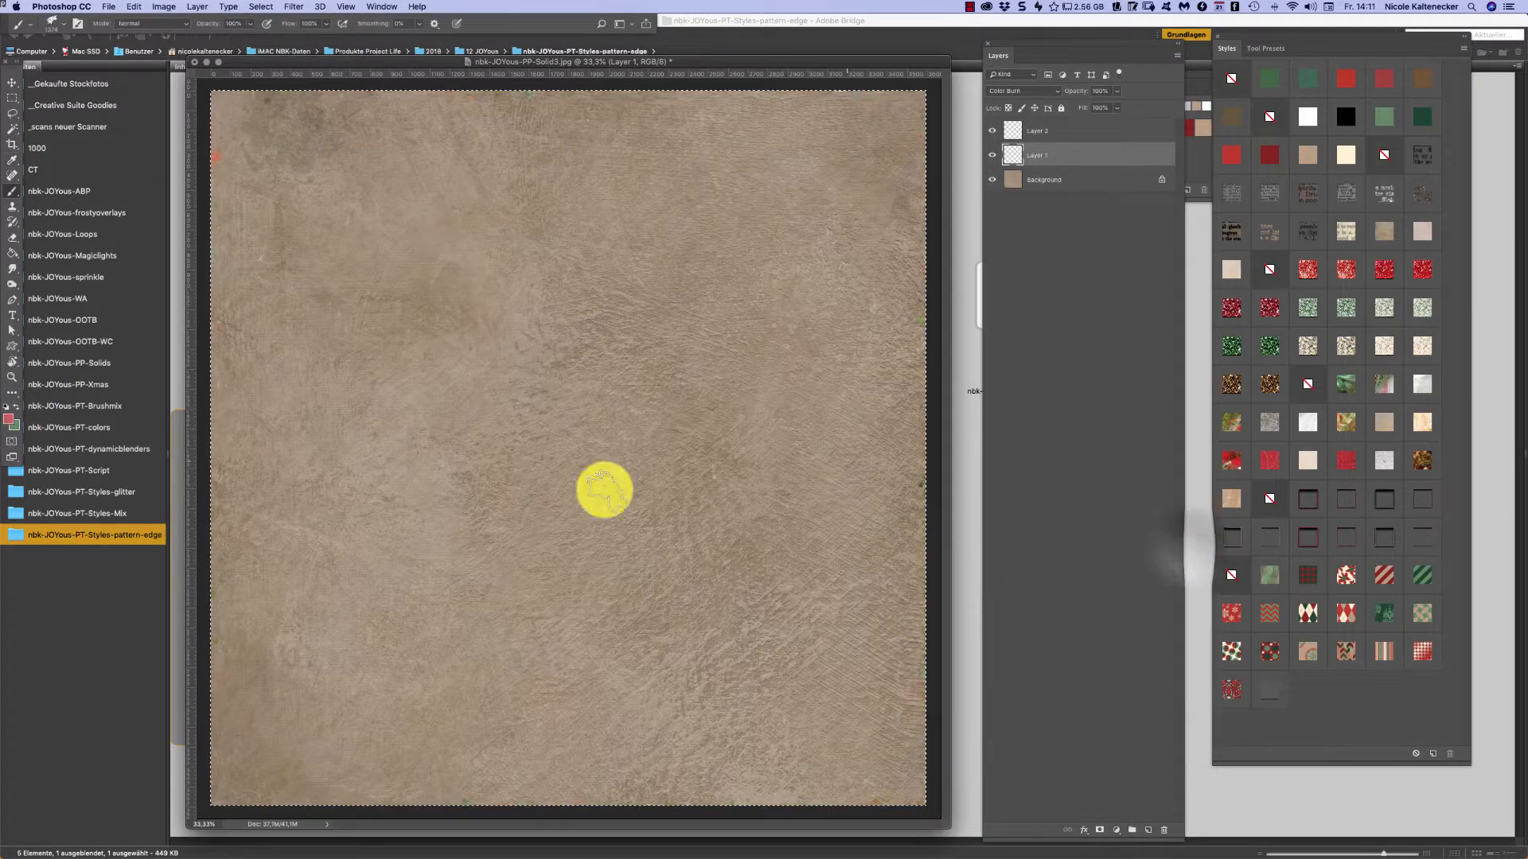
pyautogui.click(15, 426)
pyautogui.click(1058, 553)
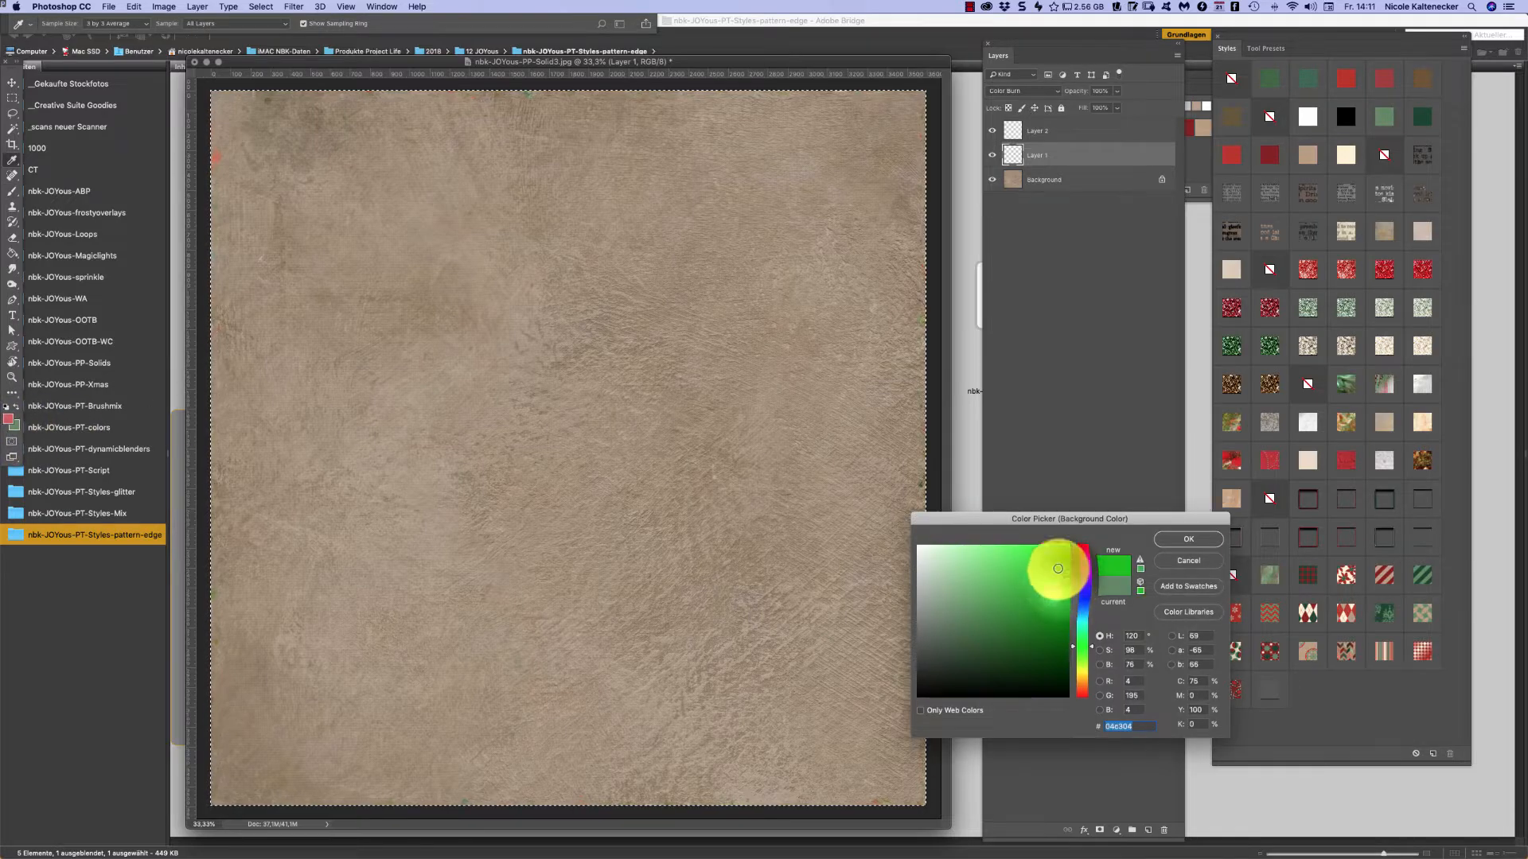
pyautogui.click(1188, 539)
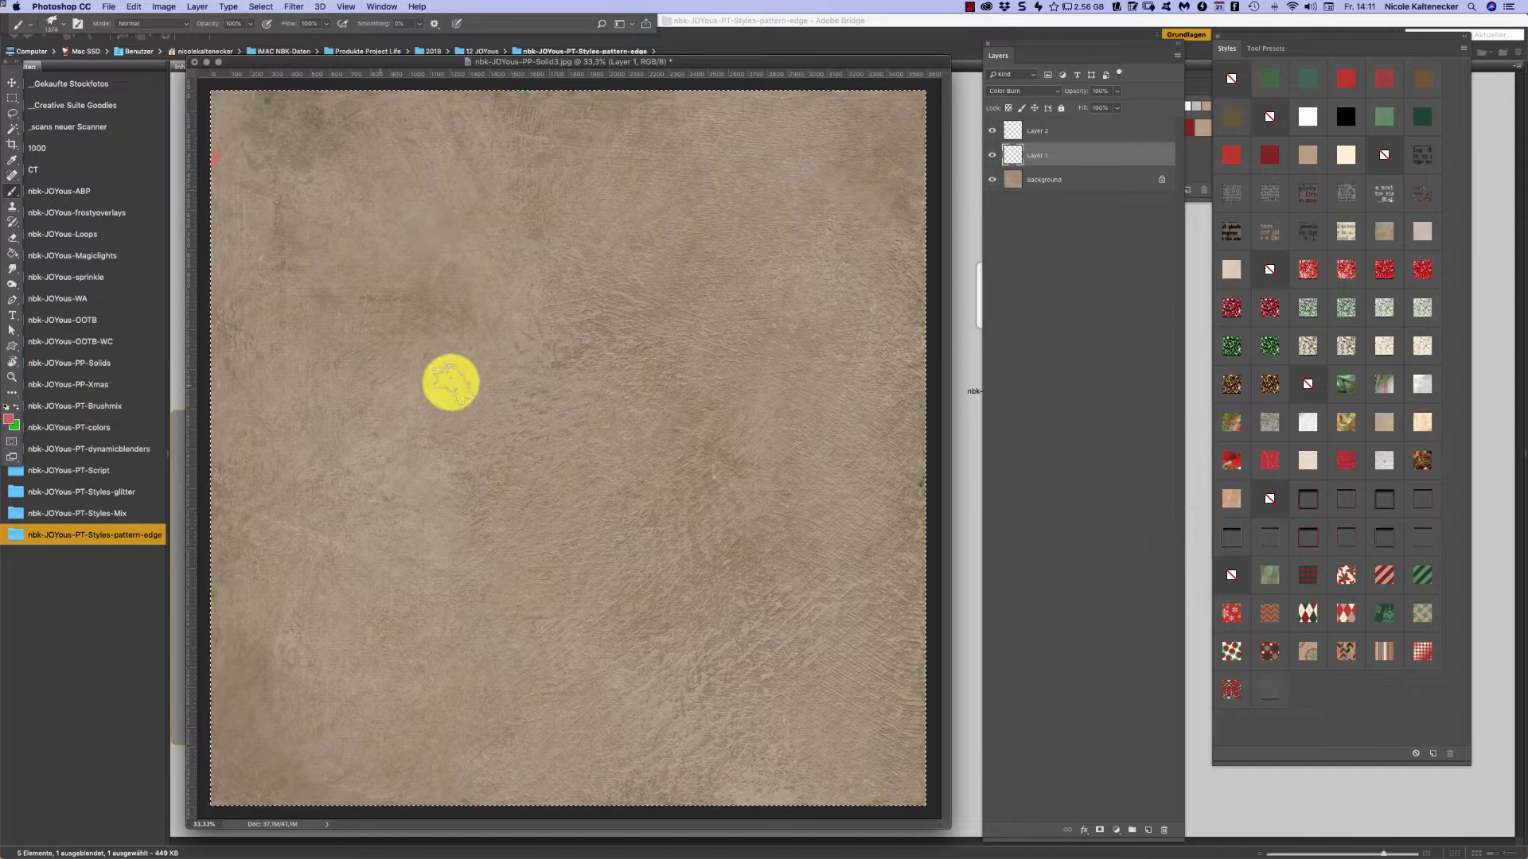
# - Paint a few test strokes in the middle of the canvas on Layer 1 using the custom red and green
pyautogui.click(528, 382)
pyautogui.click(586, 389)
pyautogui.moveTo(586, 389)
pyautogui.mouseDown()
pyautogui.moveTo(489, 474)
pyautogui.moveTo(587, 449)
pyautogui.moveTo(592, 539)
pyautogui.moveTo(581, 483)
pyautogui.mouseUp()
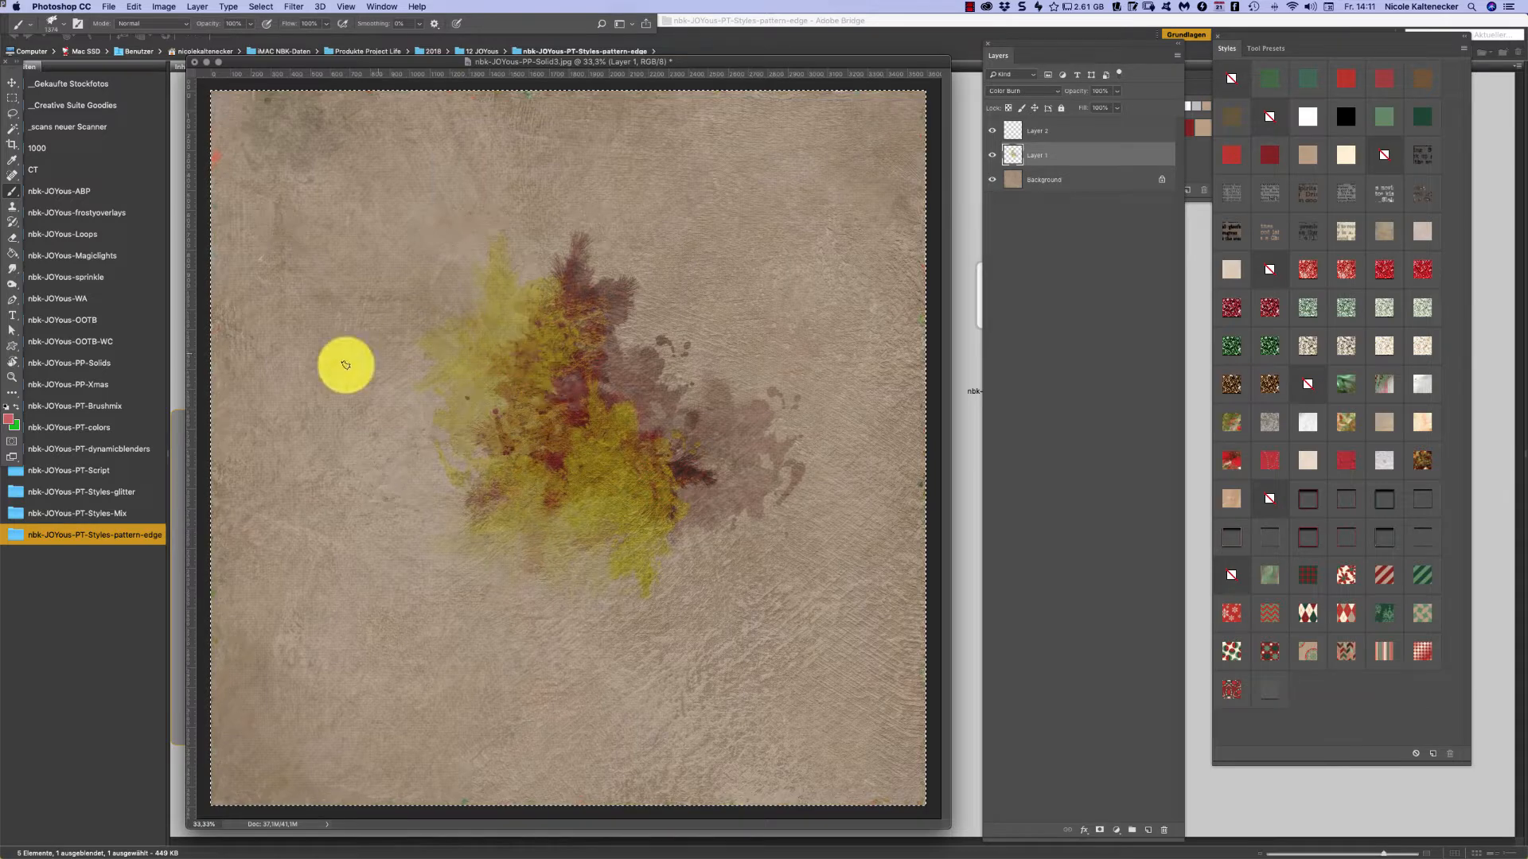
# - Paint over the test strokes with the nbk-joyful-dynamic11 brush's stored colors, and clear all paint from Layer 1
pyautogui.rightClick(619, 464)
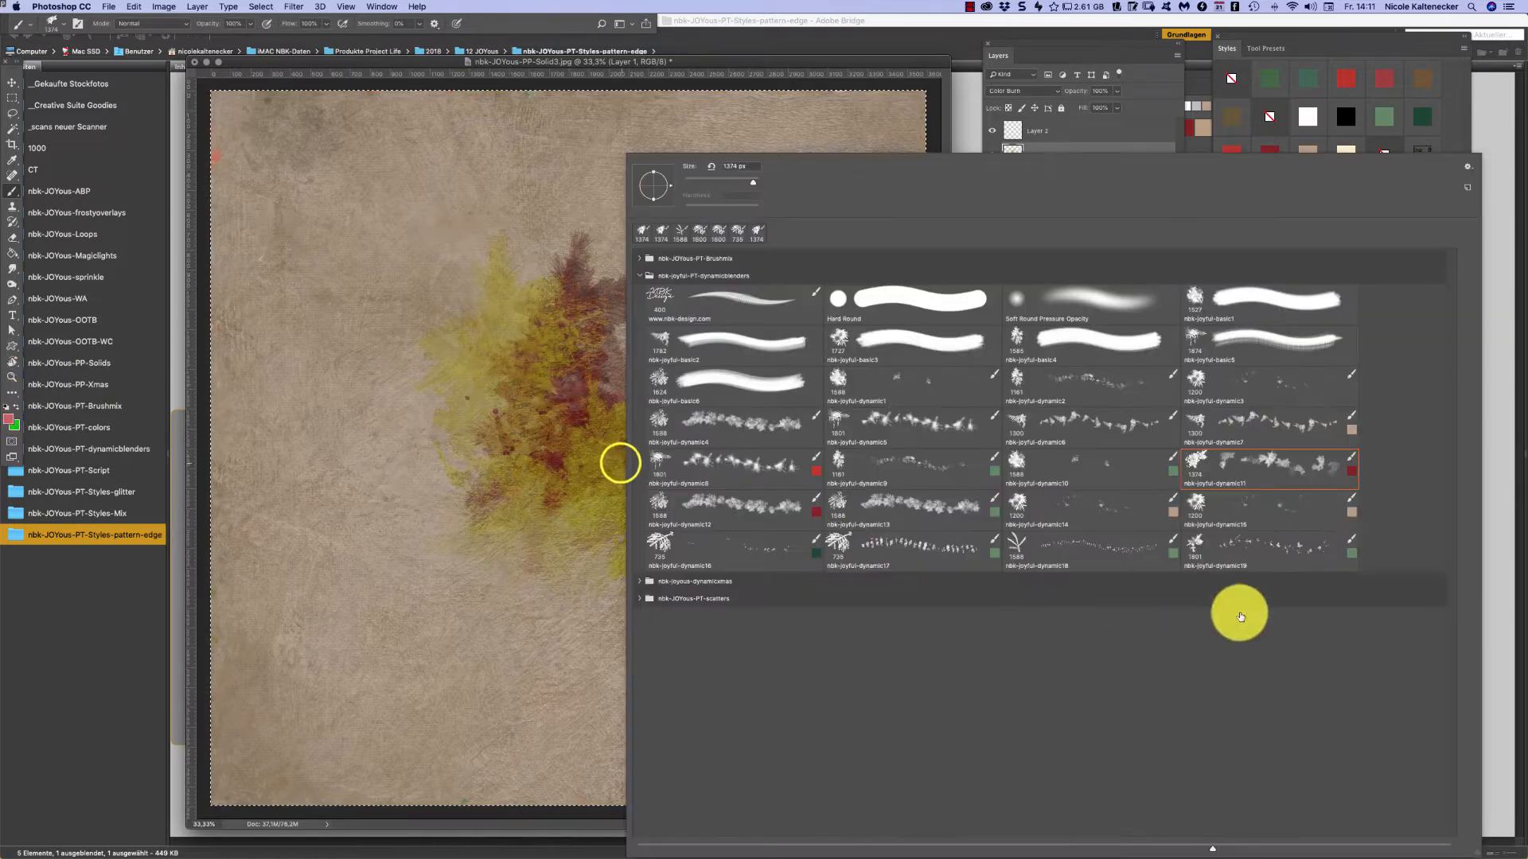
pyautogui.doubleClick(1286, 460)
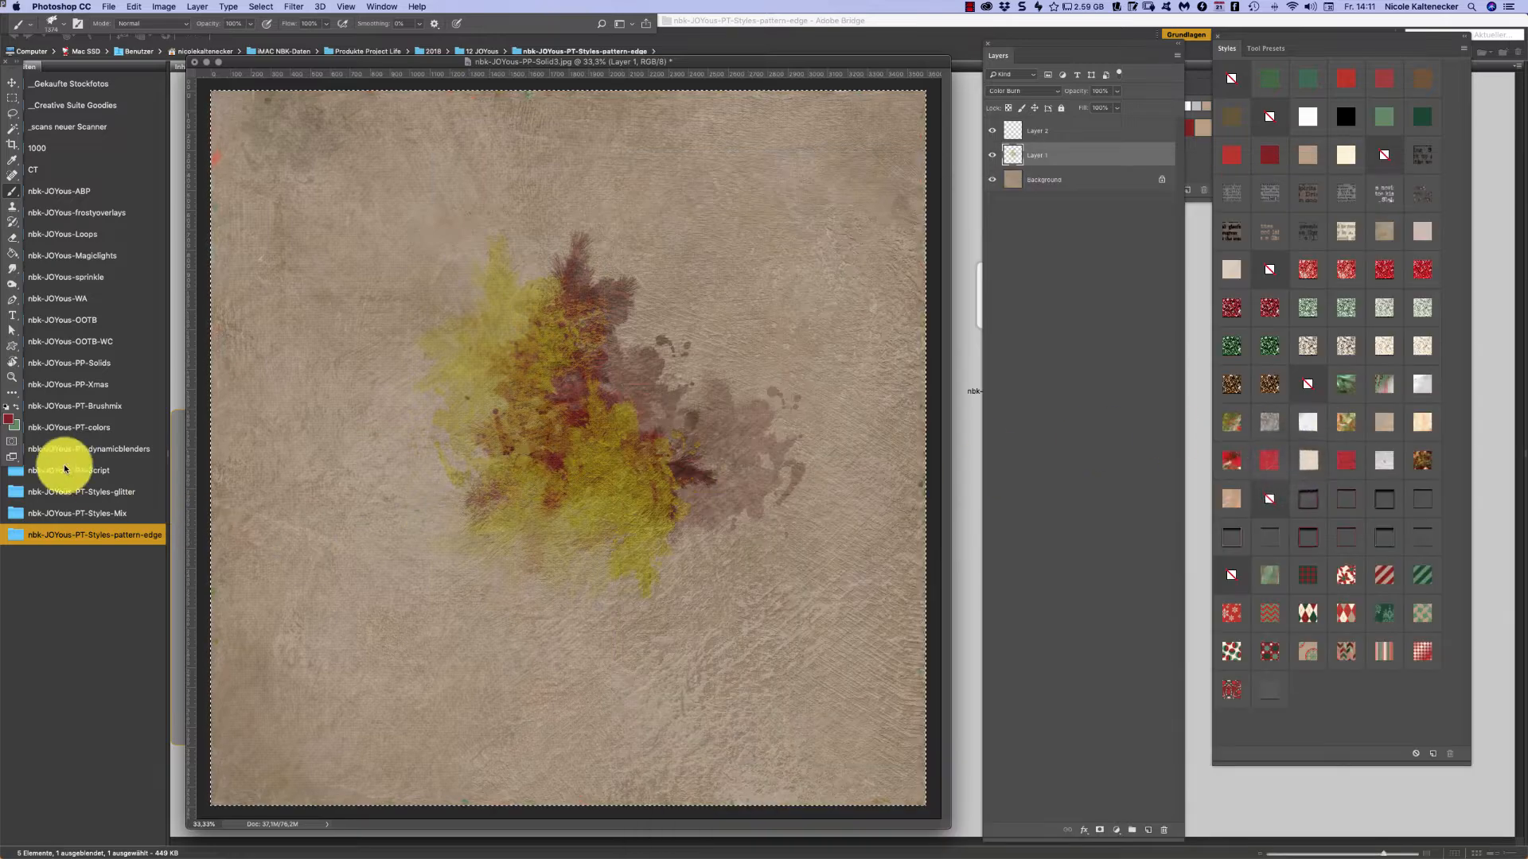
pyautogui.moveTo(480, 427)
pyautogui.mouseDown()
pyautogui.moveTo(421, 436)
pyautogui.moveTo(423, 418)
pyautogui.moveTo(464, 551)
pyautogui.moveTo(516, 490)
pyautogui.moveTo(544, 530)
pyautogui.moveTo(560, 511)
pyautogui.moveTo(522, 519)
pyautogui.moveTo(612, 391)
pyautogui.moveTo(664, 395)
pyautogui.mouseUp()
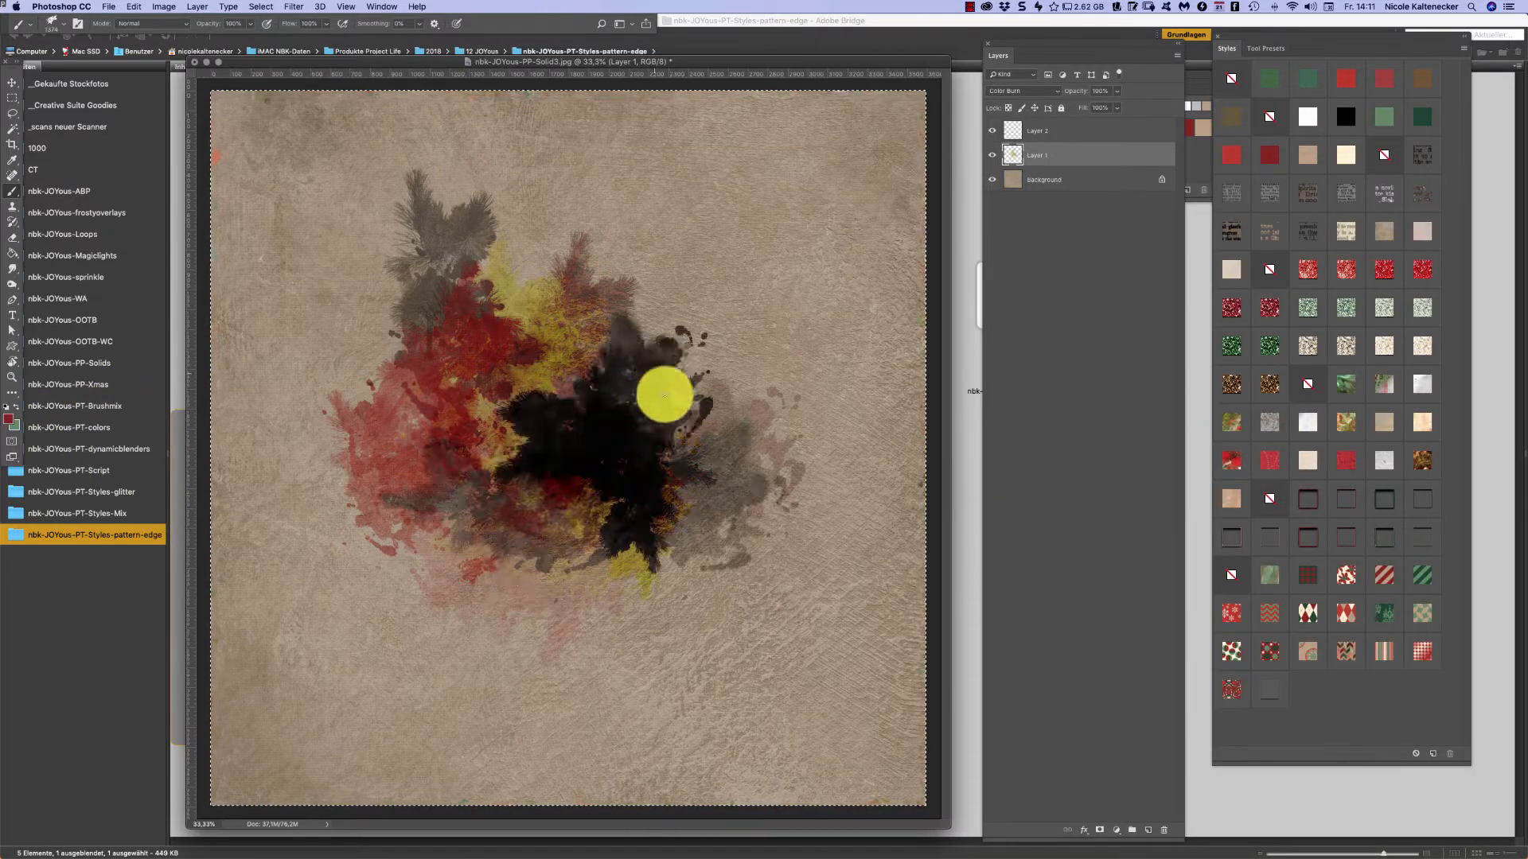
pyautogui.press('Delete')
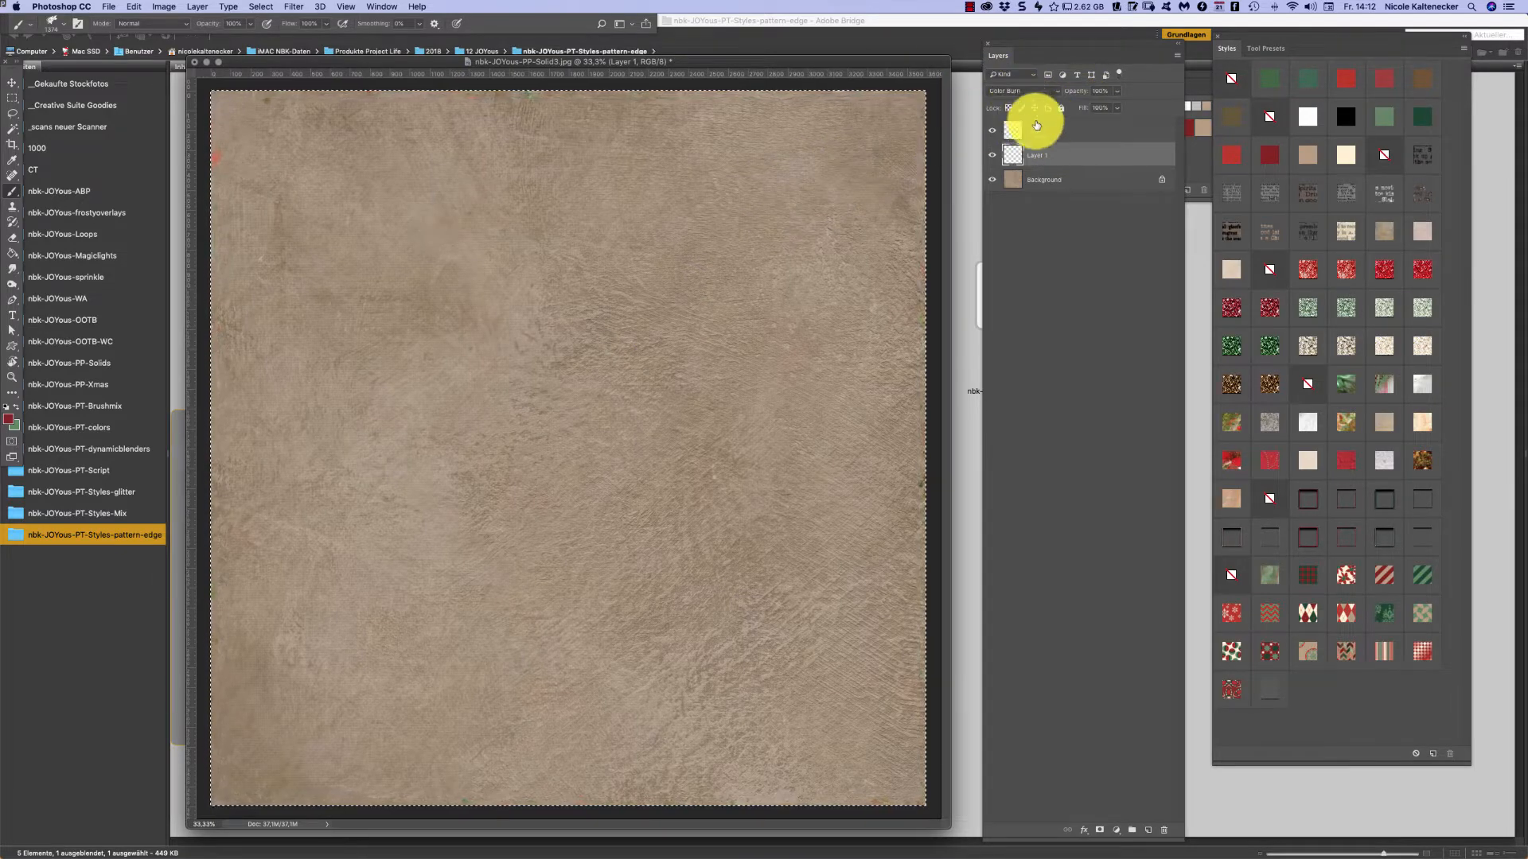
# - Keep Layer 1 in Color Burn mode and paint nbk-joyful-dynamic11 strokes from the paper's top centre down to its middle
pyautogui.click(1022, 92)
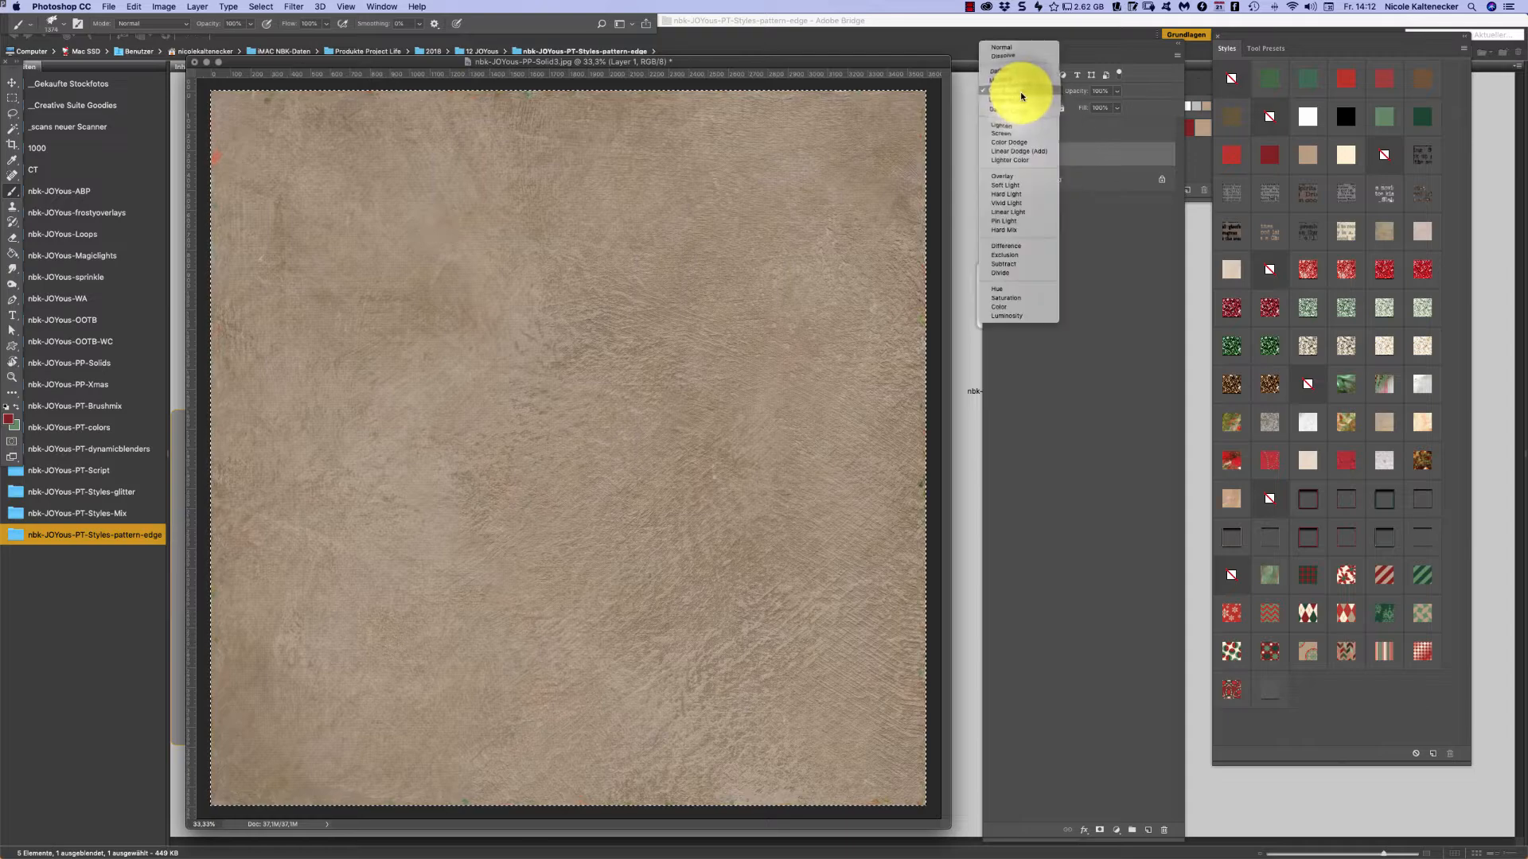
pyautogui.click(1021, 90)
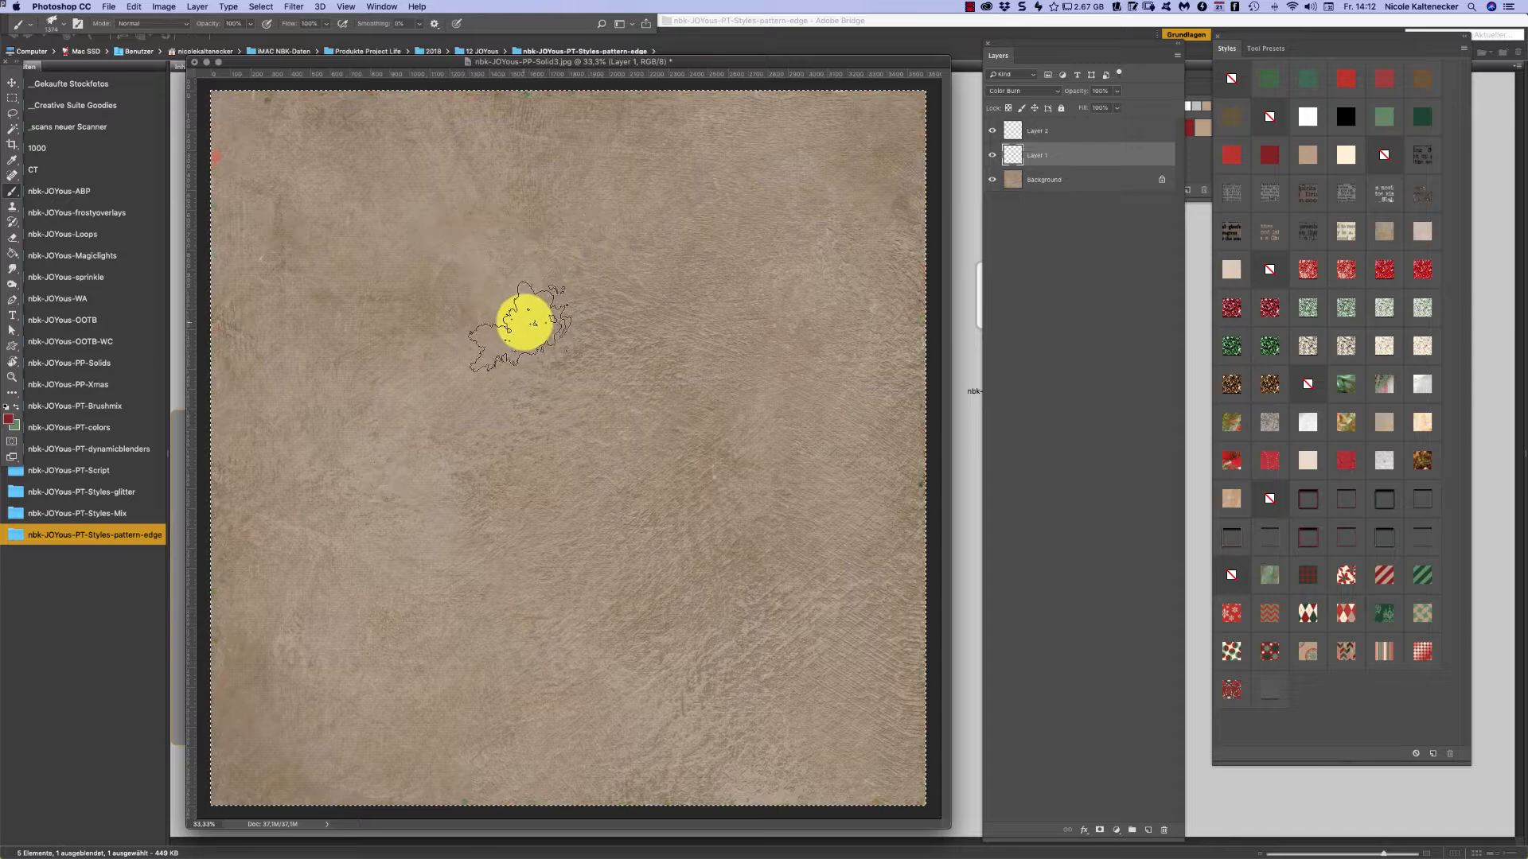
pyautogui.moveTo(549, 102)
pyautogui.mouseDown()
pyautogui.moveTo(691, 112)
pyautogui.moveTo(639, 119)
pyautogui.moveTo(591, 96)
pyautogui.moveTo(618, 145)
pyautogui.moveTo(620, 296)
pyautogui.moveTo(641, 278)
pyautogui.moveTo(616, 281)
pyautogui.moveTo(597, 239)
pyautogui.moveTo(619, 392)
pyautogui.mouseUp()
pyautogui.moveTo(624, 394)
pyautogui.mouseDown()
pyautogui.moveTo(644, 300)
pyautogui.moveTo(615, 119)
pyautogui.mouseUp()
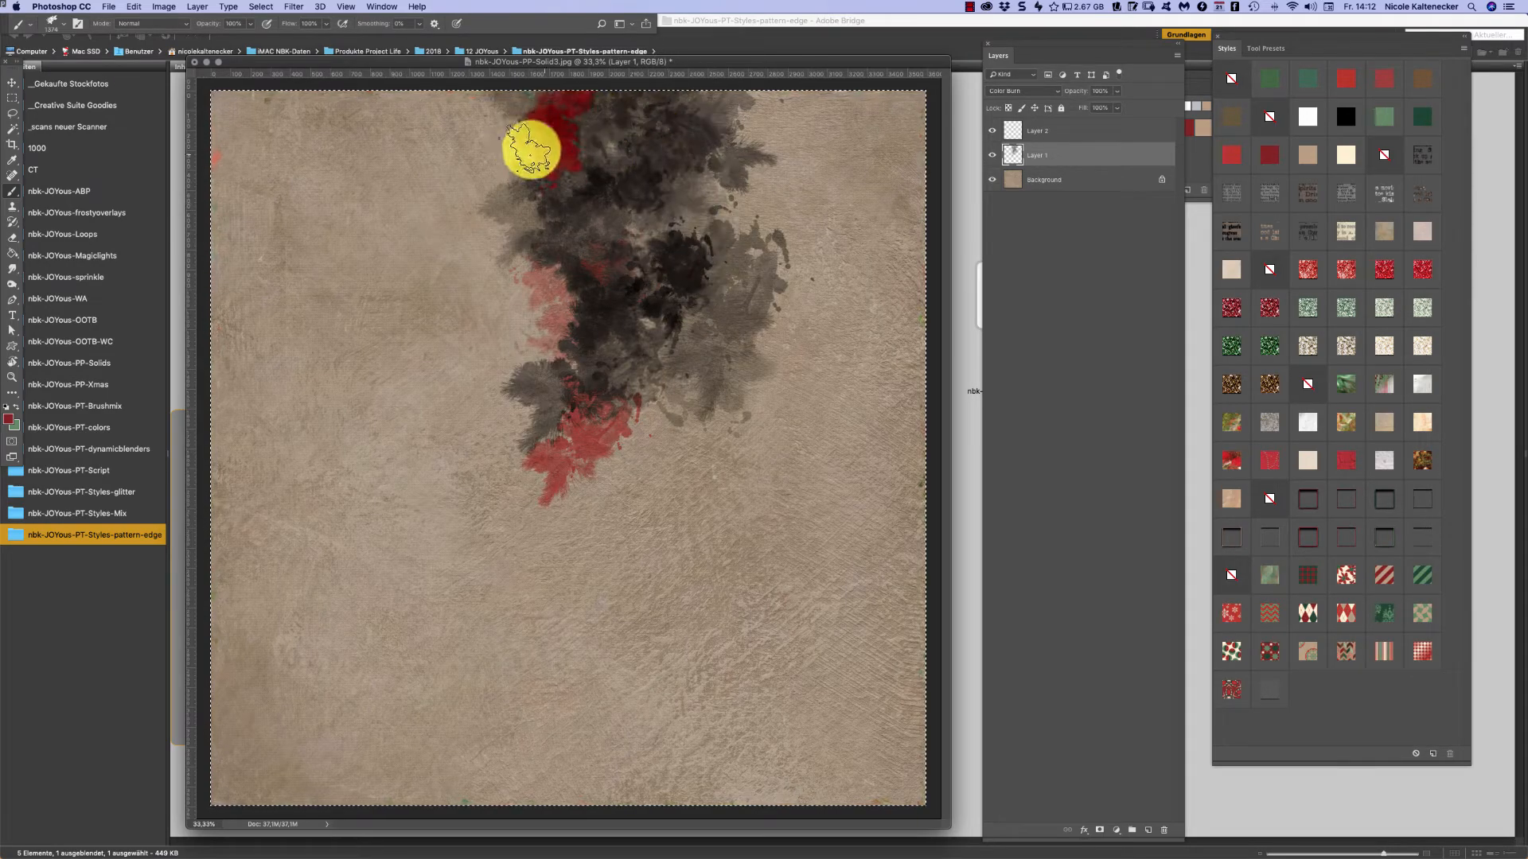
pyautogui.moveTo(532, 150)
pyautogui.mouseDown()
pyautogui.moveTo(588, 214)
pyautogui.moveTo(719, 127)
pyautogui.mouseUp()
pyautogui.moveTo(669, 224)
pyautogui.mouseDown()
pyautogui.moveTo(672, 341)
pyautogui.moveTo(700, 386)
pyautogui.moveTo(648, 338)
pyautogui.moveTo(1121, 47)
pyautogui.mouseUp()
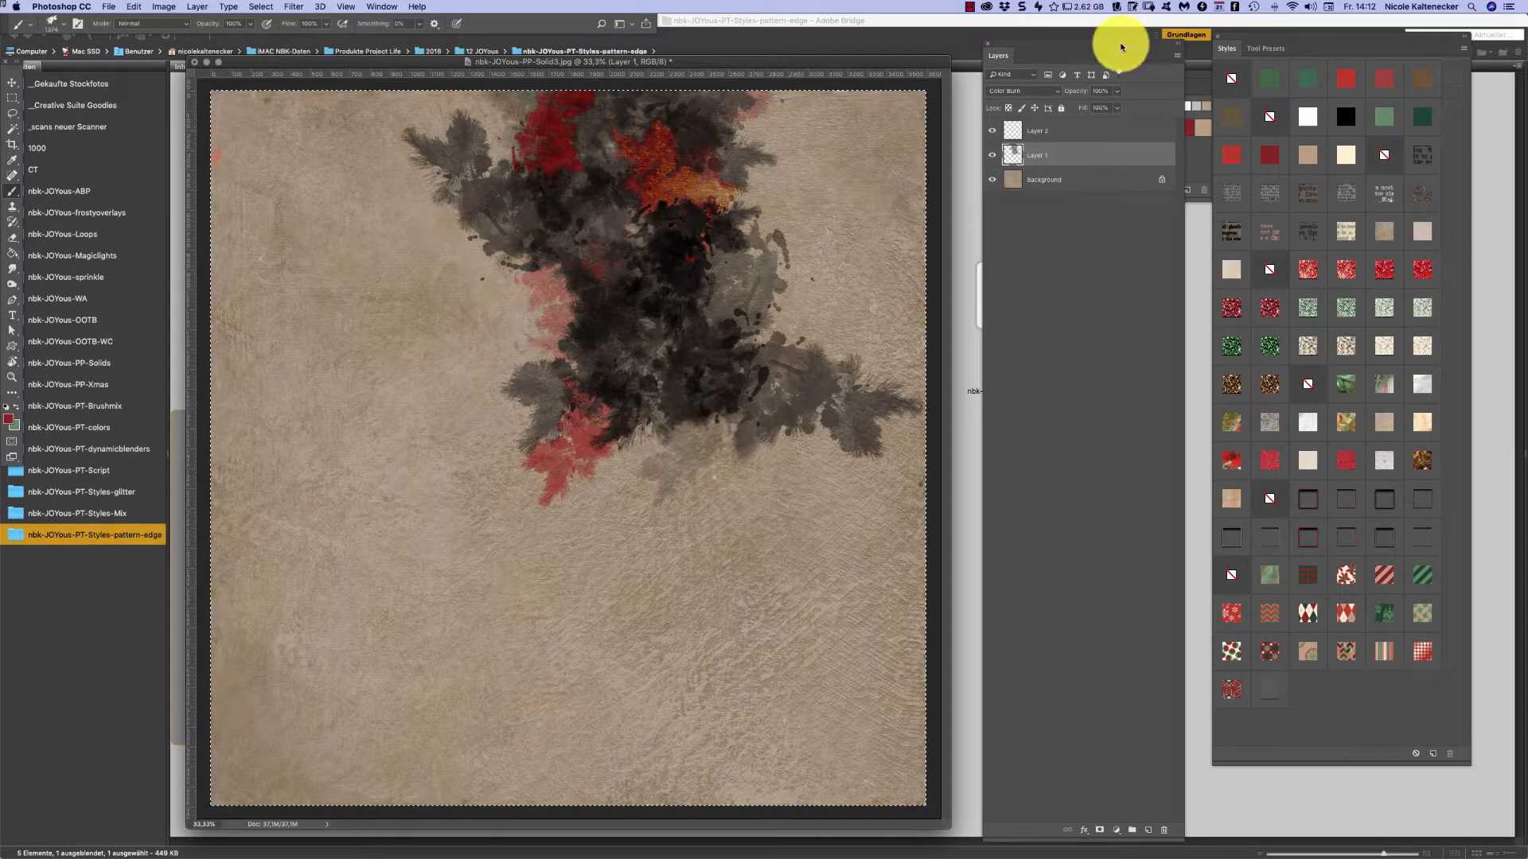
# - Try the Multiply blend mode on Layer 1, and set the layer to Linear Burn
pyautogui.click(1028, 92)
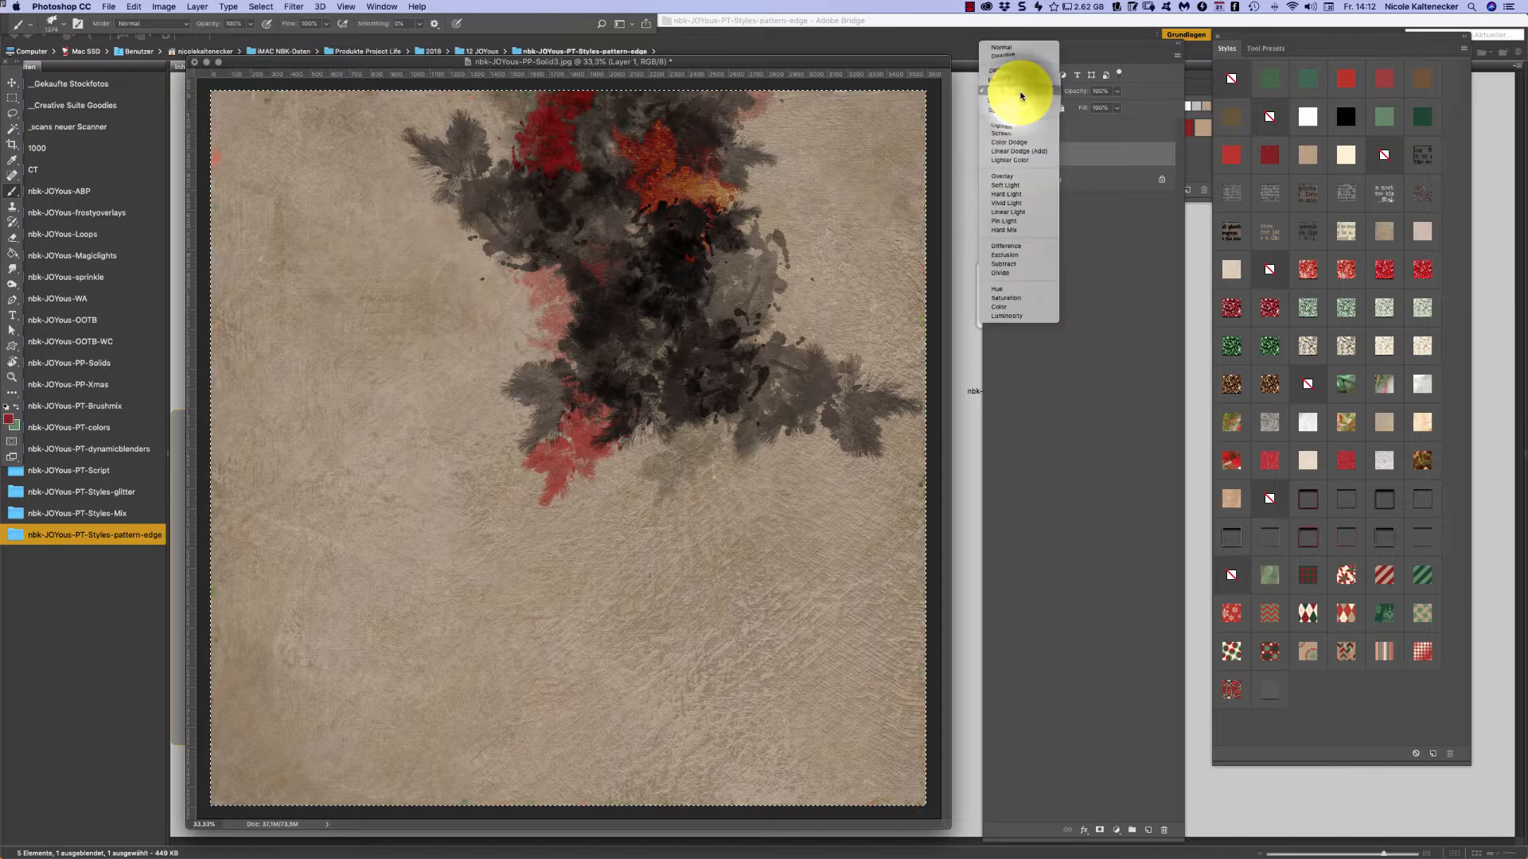
pyautogui.click(1025, 79)
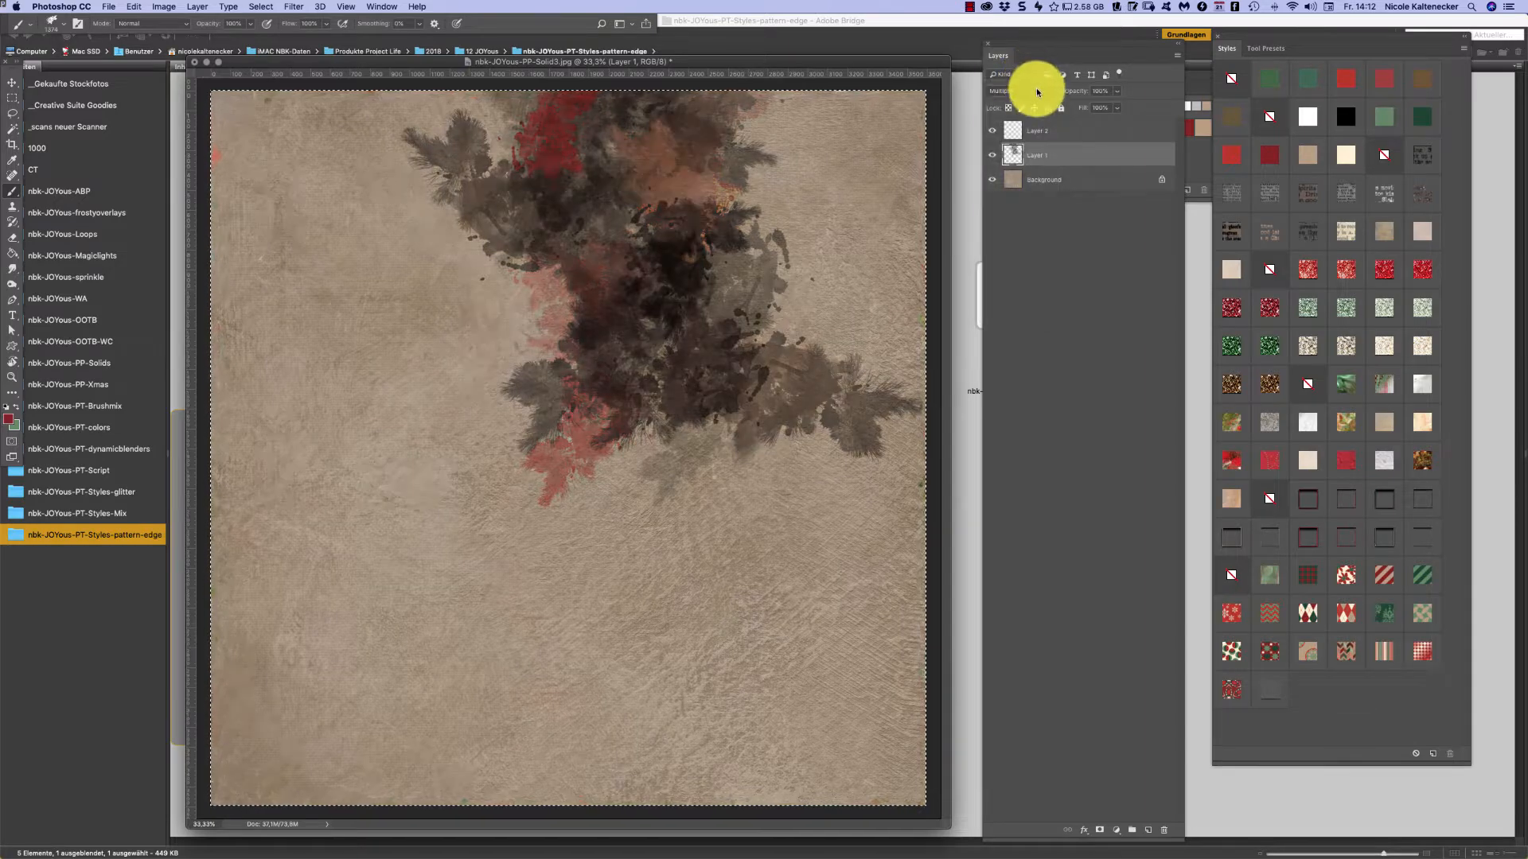
pyautogui.click(1028, 92)
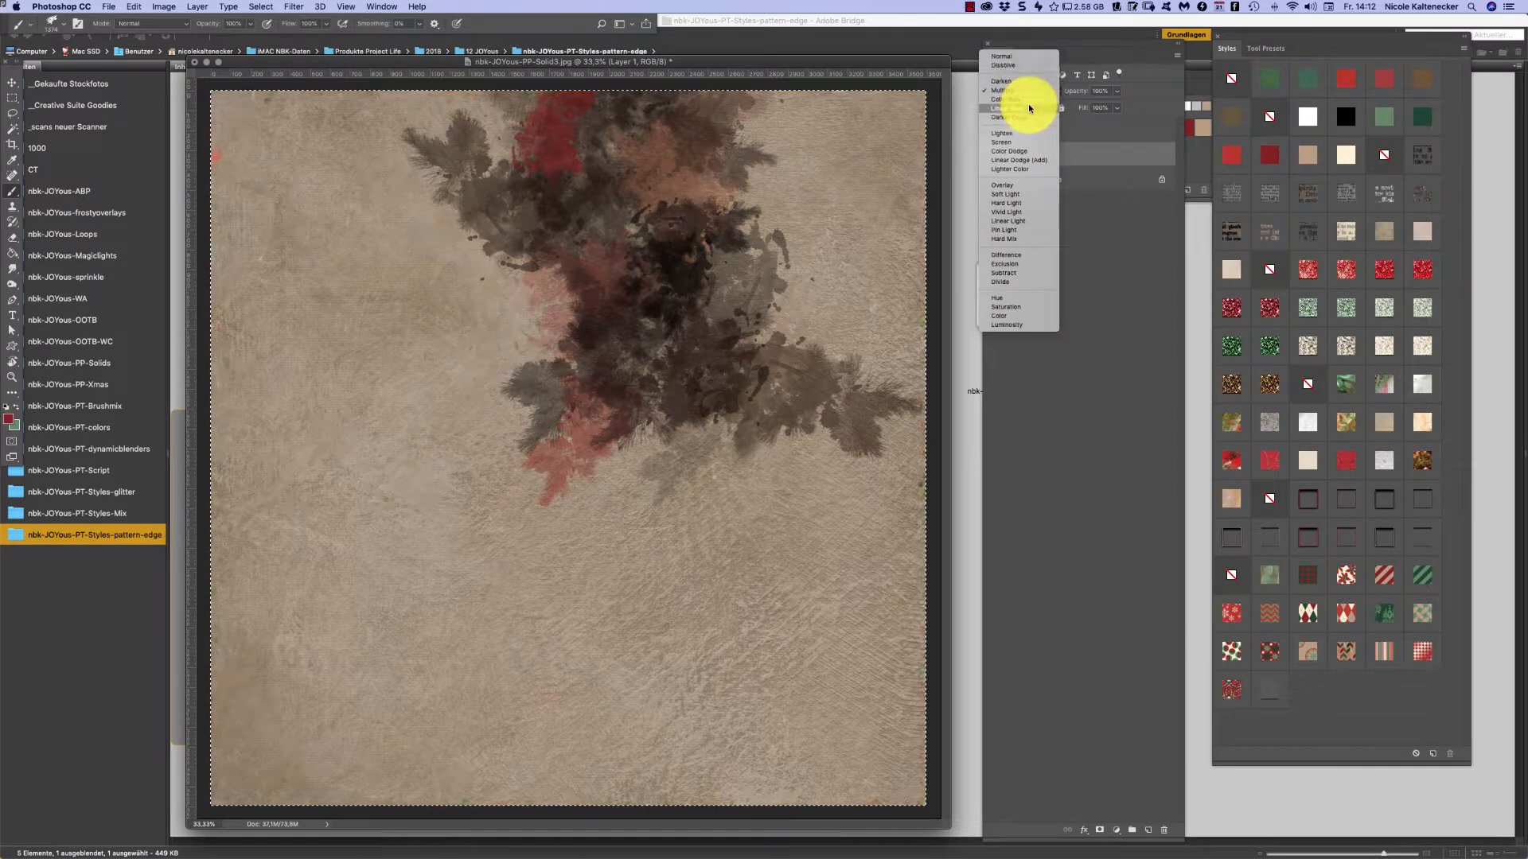
pyautogui.click(1029, 108)
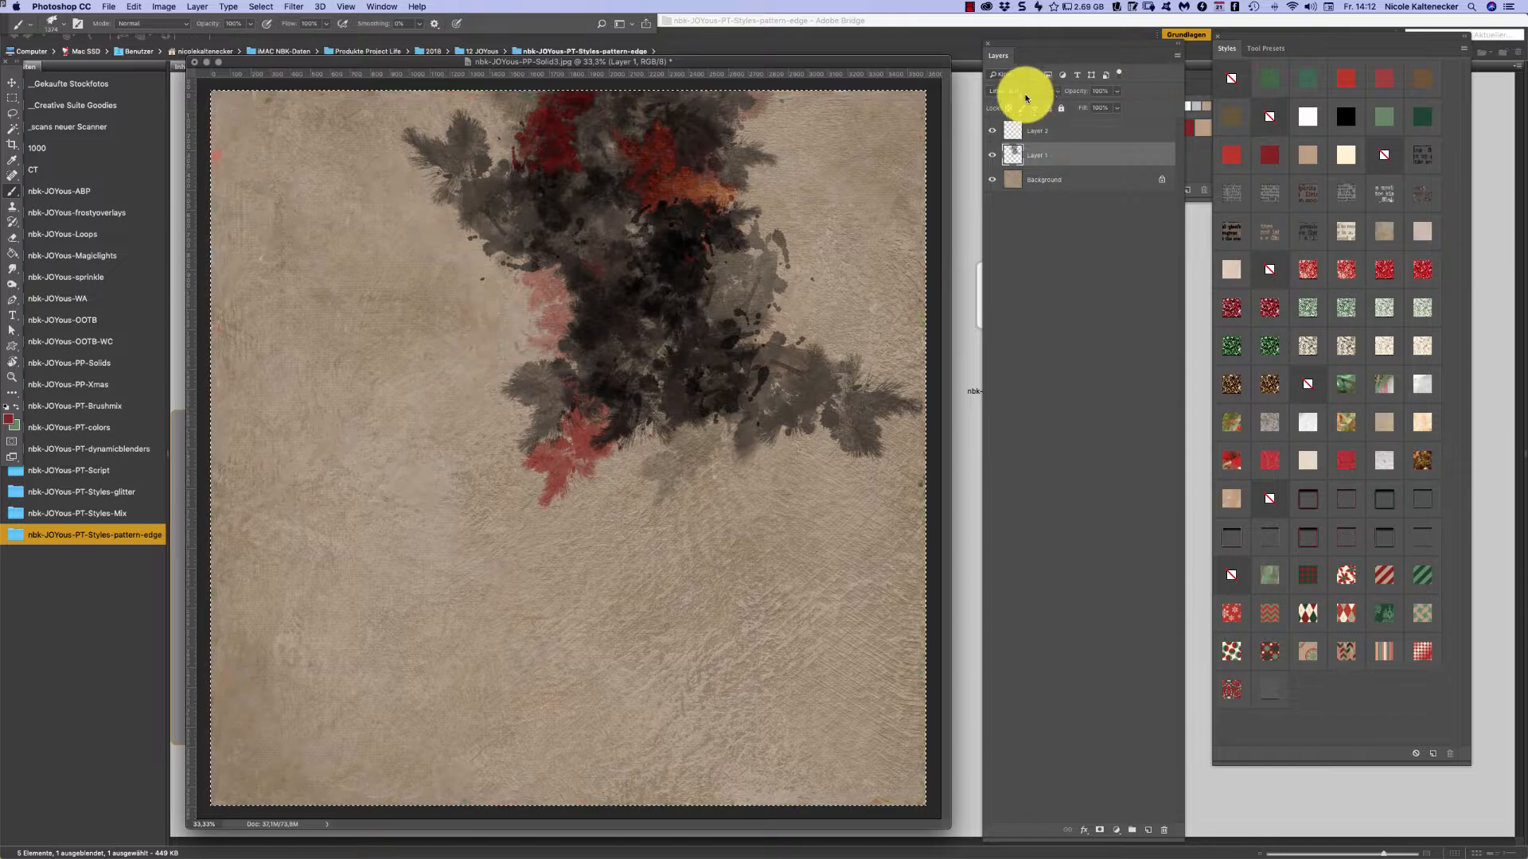
# - Extend the painted area on Layer 1 to the paper's right edge and below its middle with the nbk-joyful-dynamic11 brush
pyautogui.click(539, 251)
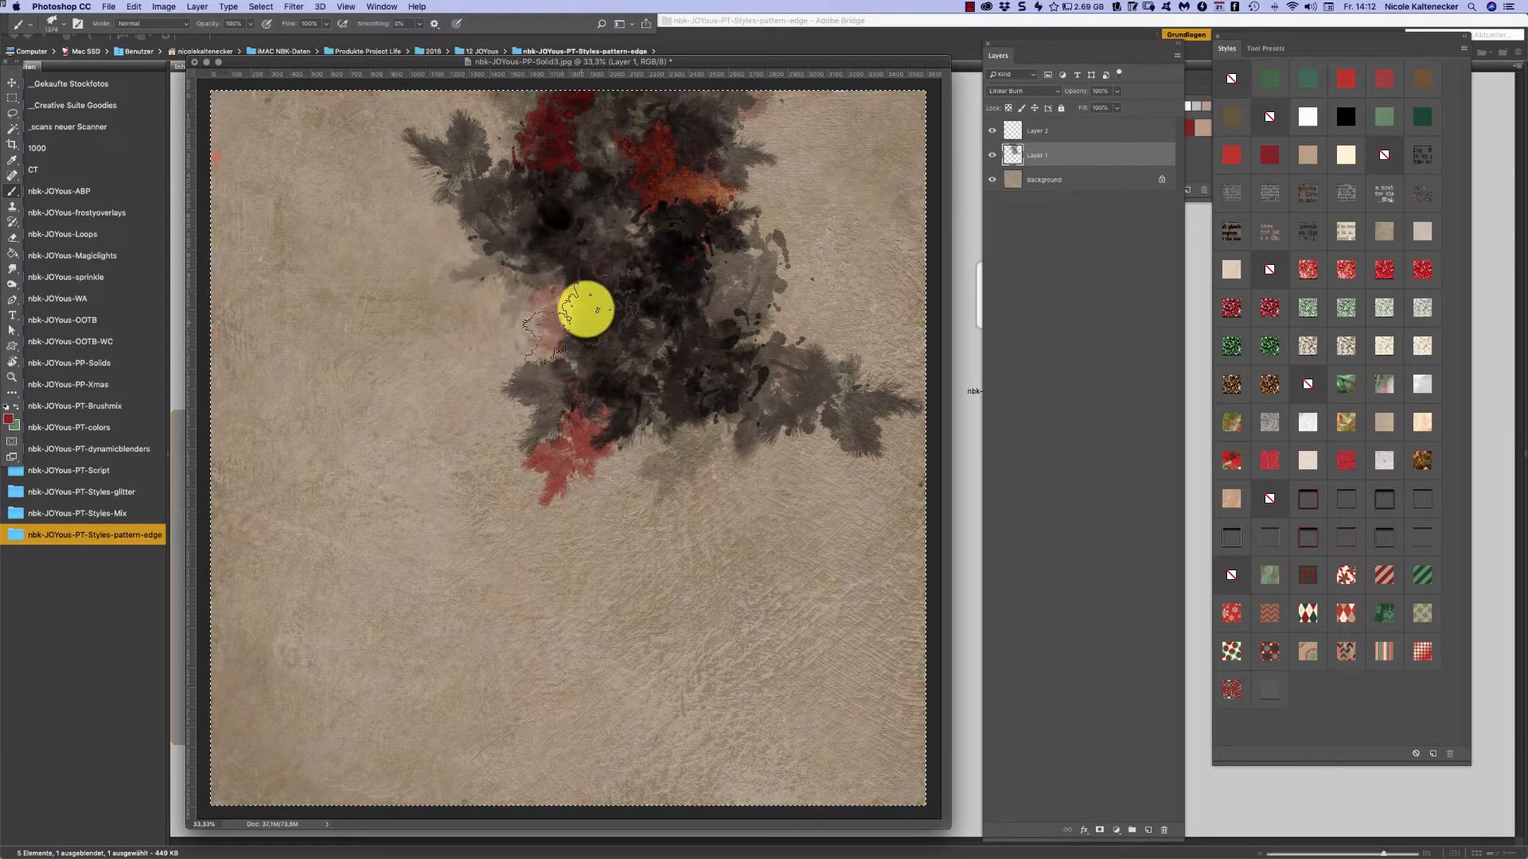
pyautogui.moveTo(586, 310)
pyautogui.mouseDown()
pyautogui.moveTo(570, 311)
pyautogui.moveTo(658, 420)
pyautogui.moveTo(661, 491)
pyautogui.moveTo(709, 213)
pyautogui.mouseUp()
pyautogui.moveTo(817, 230)
pyautogui.mouseDown()
pyautogui.moveTo(736, 223)
pyautogui.moveTo(753, 262)
pyautogui.moveTo(726, 341)
pyautogui.moveTo(734, 203)
pyautogui.moveTo(729, 342)
pyautogui.moveTo(696, 400)
pyautogui.moveTo(709, 212)
pyautogui.moveTo(756, 405)
pyautogui.moveTo(746, 326)
pyautogui.moveTo(684, 526)
pyautogui.moveTo(710, 464)
pyautogui.moveTo(684, 482)
pyautogui.moveTo(577, 374)
pyautogui.mouseUp()
pyautogui.click(577, 374)
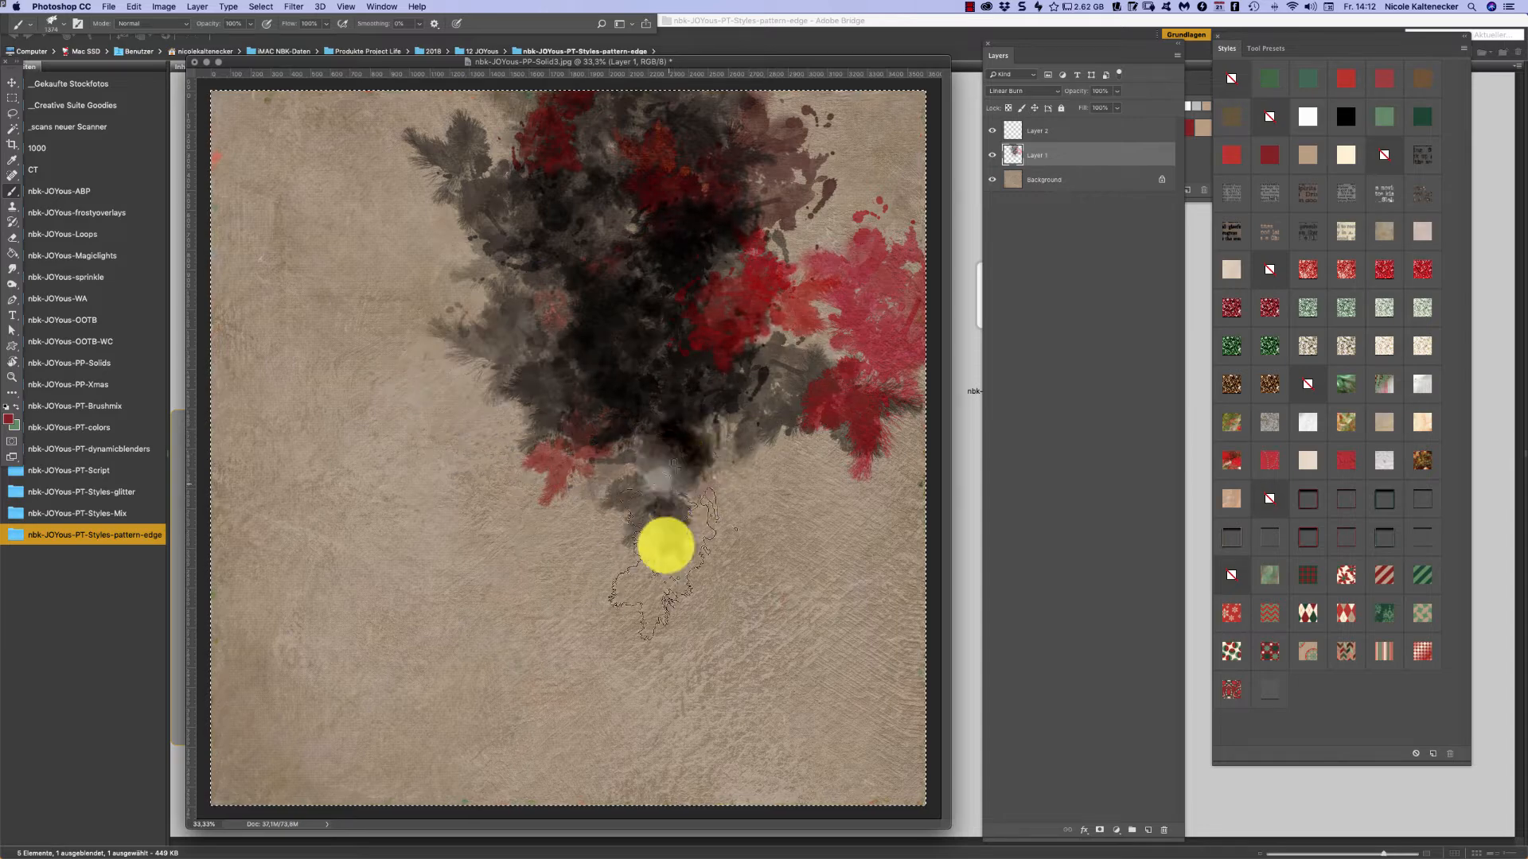
pyautogui.moveTo(691, 580)
pyautogui.mouseDown()
pyautogui.moveTo(723, 448)
pyautogui.moveTo(639, 764)
pyautogui.moveTo(606, 674)
pyautogui.moveTo(733, 194)
pyautogui.moveTo(612, 249)
pyautogui.moveTo(671, 297)
pyautogui.moveTo(752, 249)
pyautogui.mouseUp()
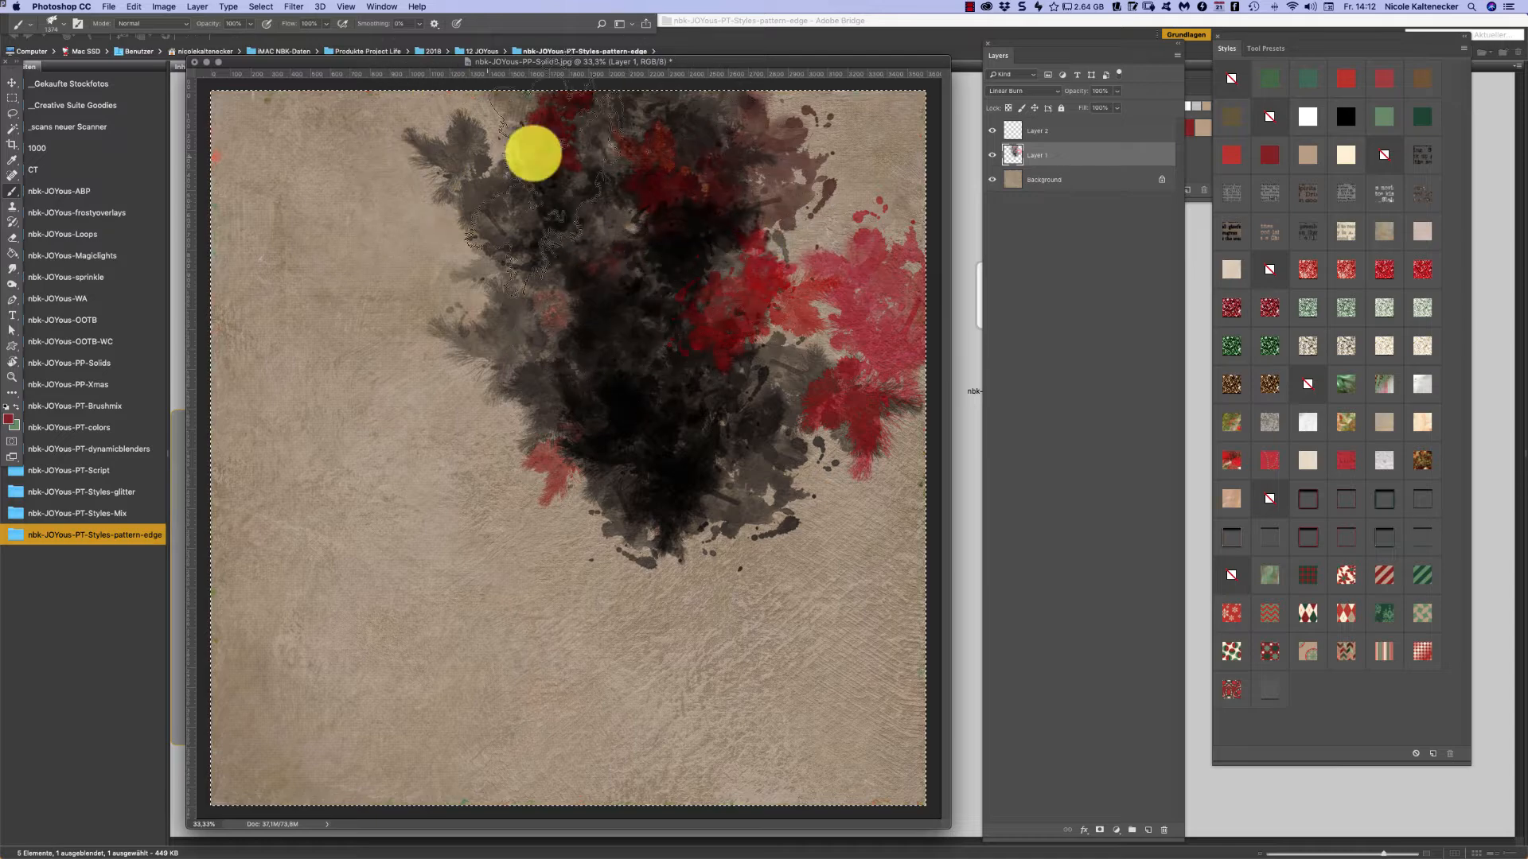
pyautogui.moveTo(686, 459)
pyautogui.mouseDown()
pyautogui.moveTo(715, 300)
pyautogui.moveTo(708, 358)
pyautogui.moveTo(748, 415)
pyautogui.moveTo(705, 324)
pyautogui.mouseUp()
# - Choose the nbk-joyful-dynamic16 brush and paint green and dark twig strokes around the edges of the artwork on Layer 1
pyautogui.rightClick(706, 333)
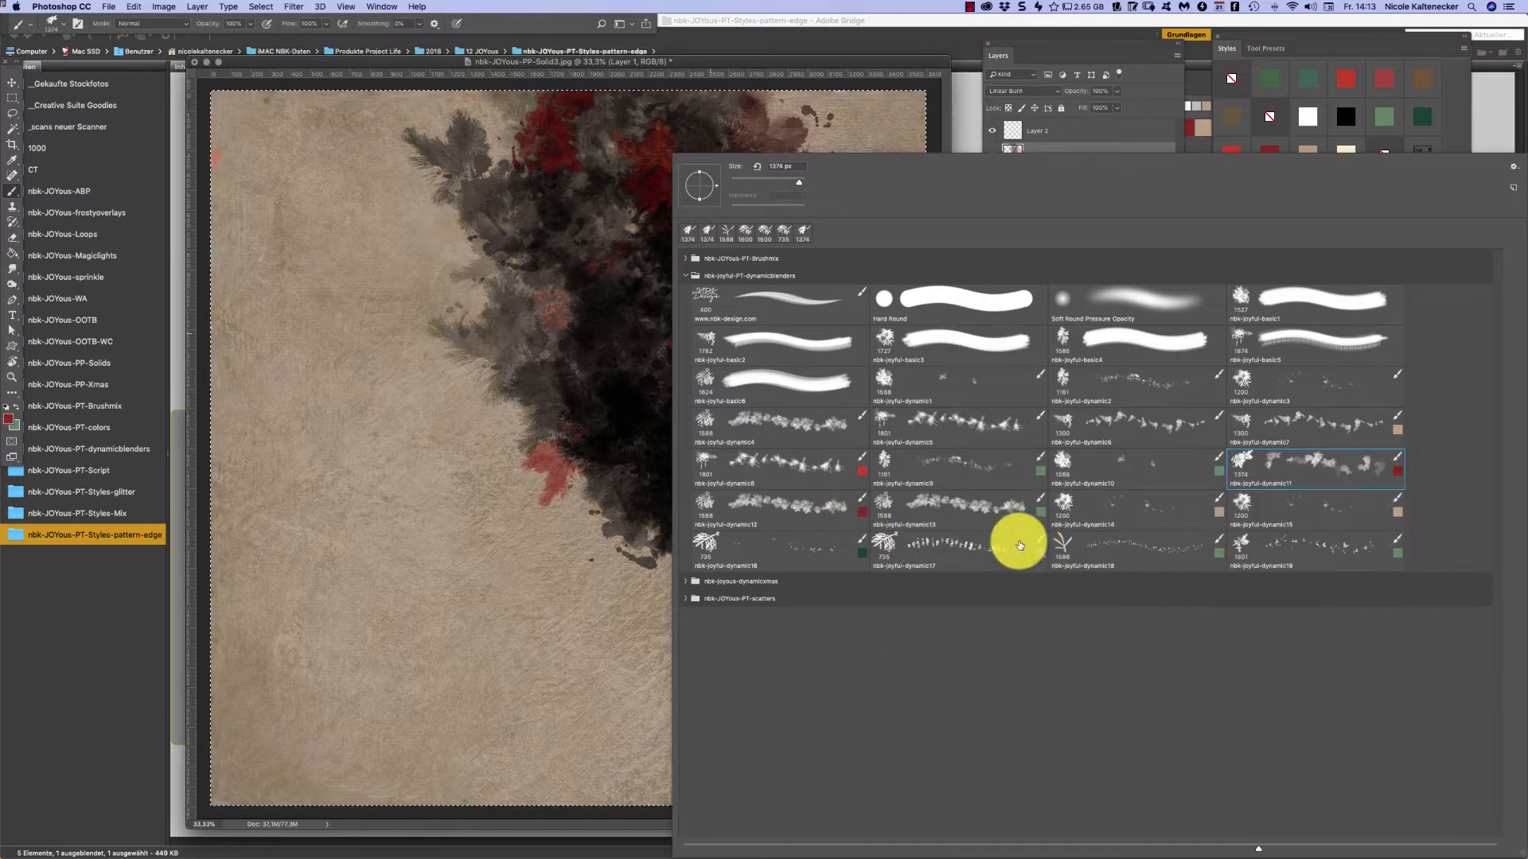
pyautogui.doubleClick(842, 555)
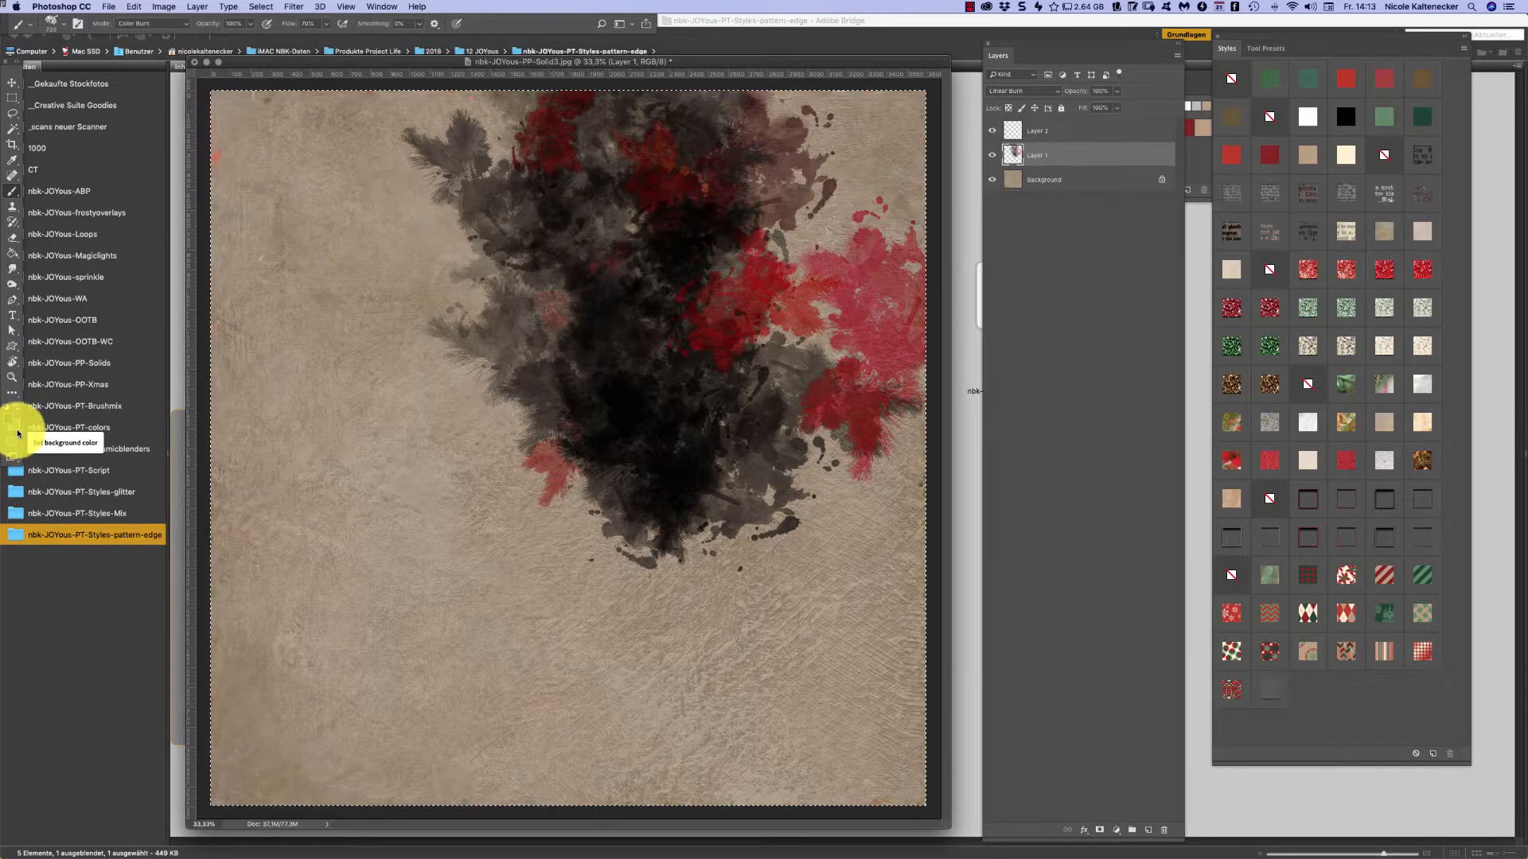
pyautogui.moveTo(594, 437)
pyautogui.mouseDown()
pyautogui.moveTo(541, 455)
pyautogui.moveTo(595, 523)
pyautogui.moveTo(498, 415)
pyautogui.moveTo(562, 462)
pyautogui.moveTo(565, 537)
pyautogui.moveTo(608, 593)
pyautogui.mouseUp()
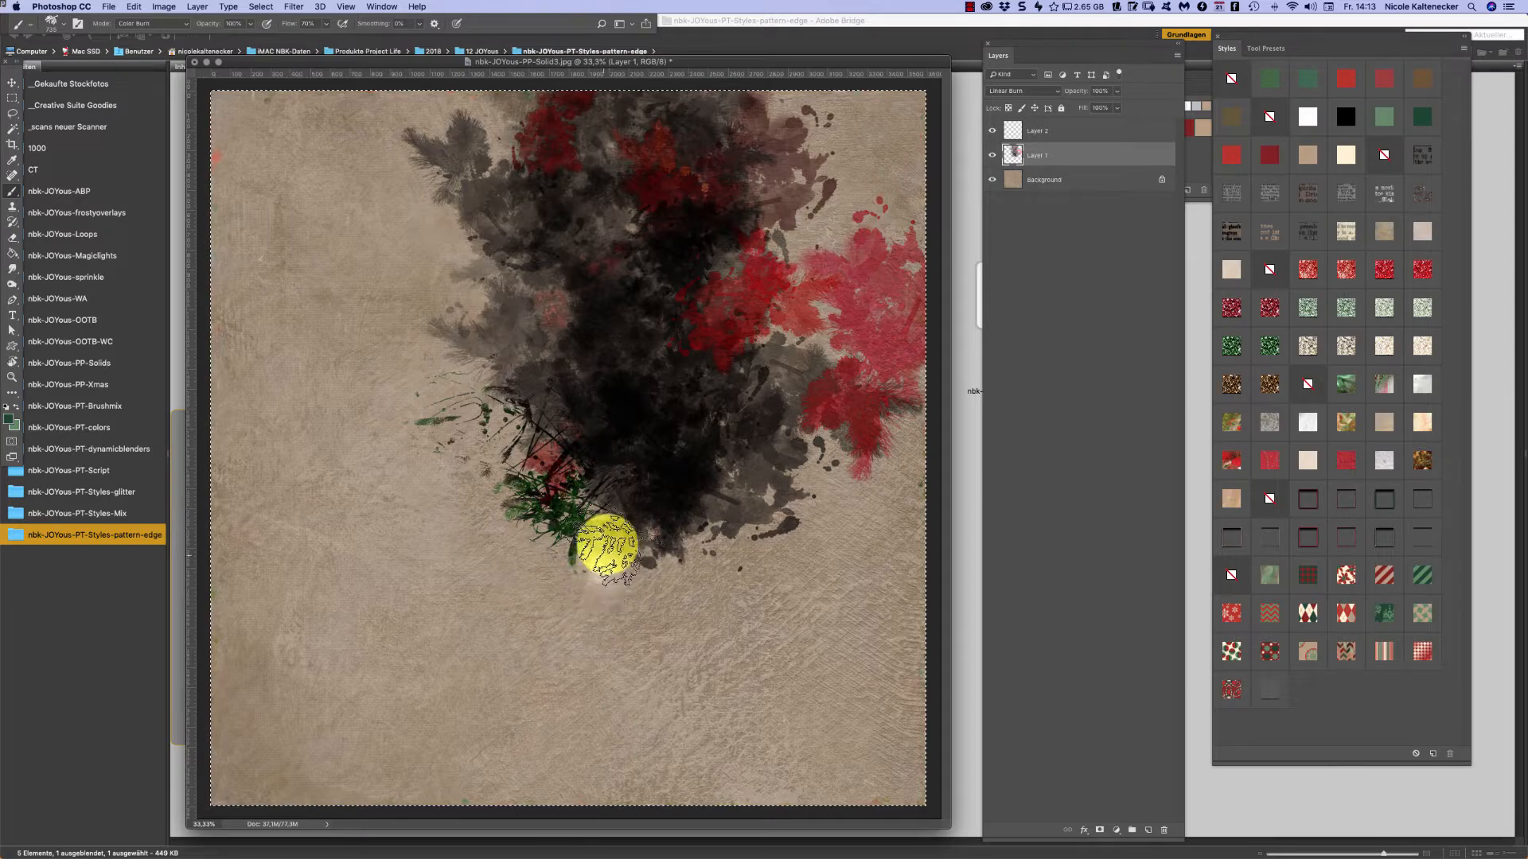
pyautogui.moveTo(634, 527); pyautogui.dragTo(650, 561)
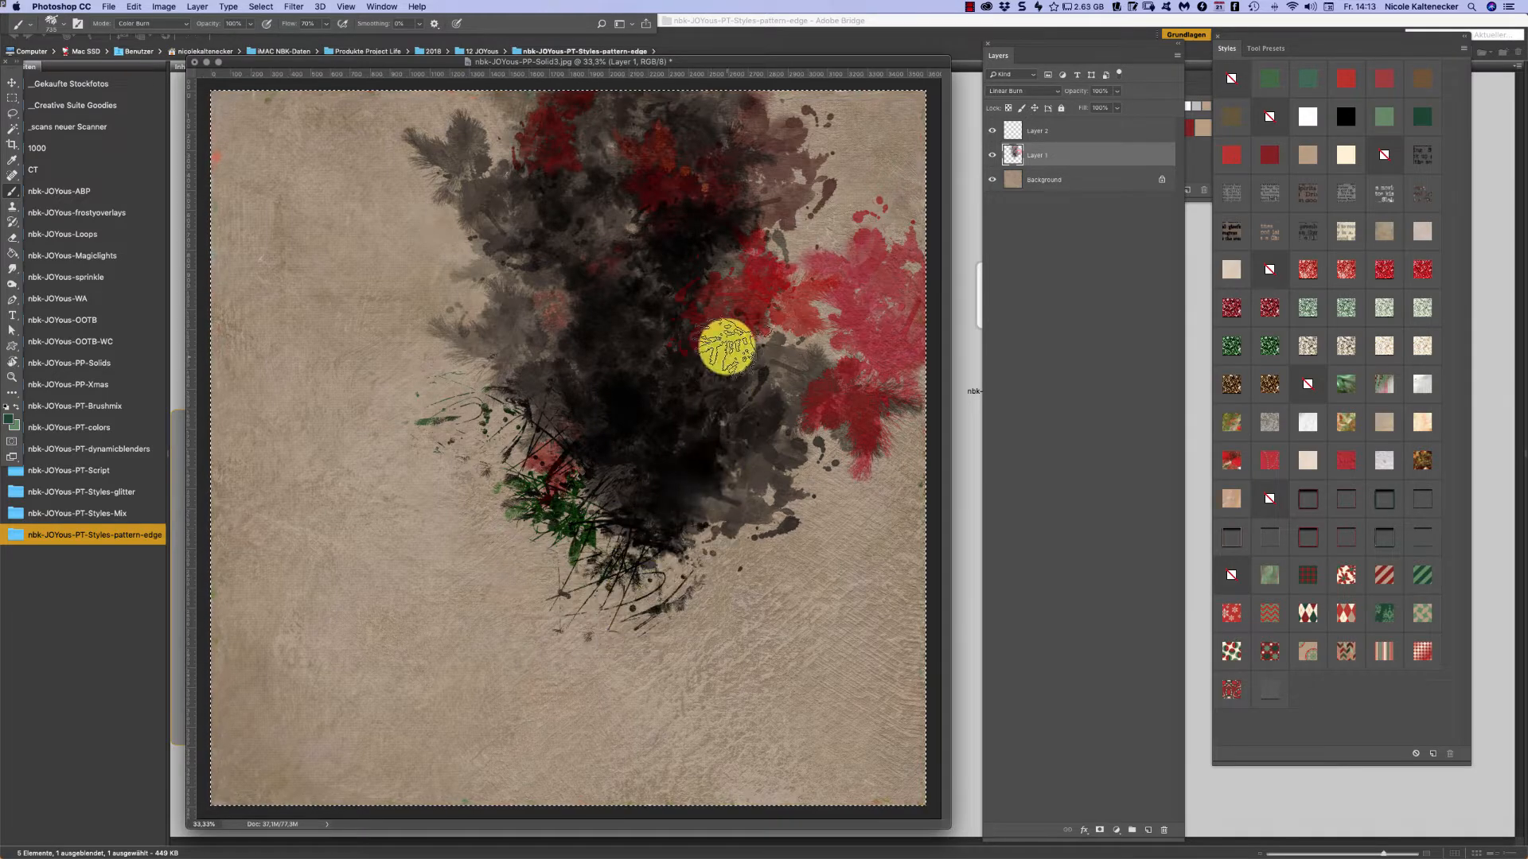
pyautogui.moveTo(662, 219)
pyautogui.mouseDown()
pyautogui.moveTo(494, 203)
pyautogui.moveTo(453, 254)
pyautogui.moveTo(474, 291)
pyautogui.moveTo(487, 285)
pyautogui.moveTo(464, 412)
pyautogui.mouseUp()
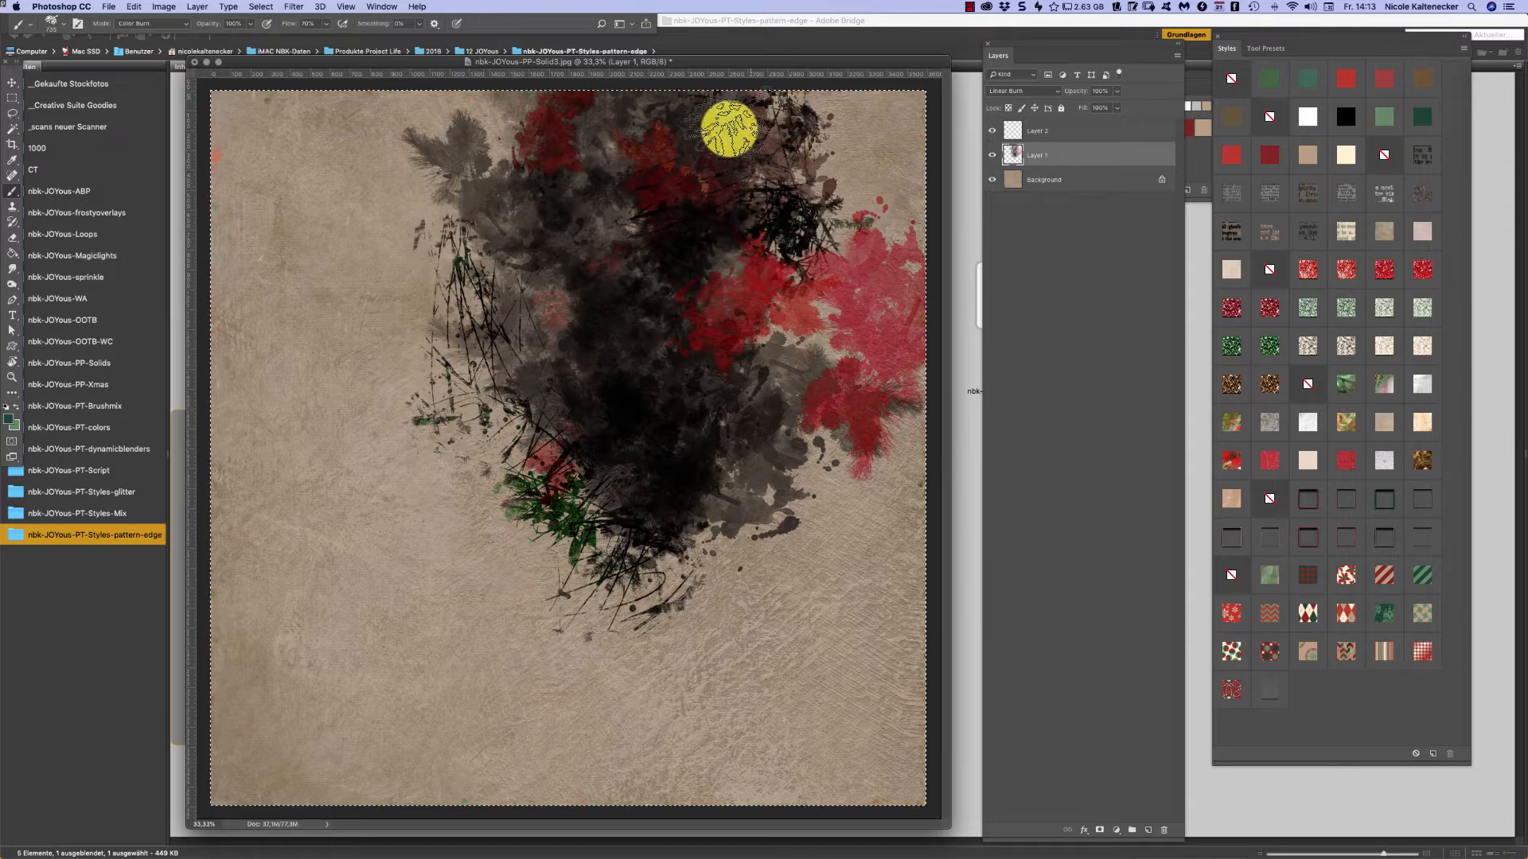
pyautogui.moveTo(717, 624)
pyautogui.mouseDown()
pyautogui.moveTo(662, 592)
pyautogui.moveTo(659, 564)
pyautogui.moveTo(615, 585)
pyautogui.mouseUp()
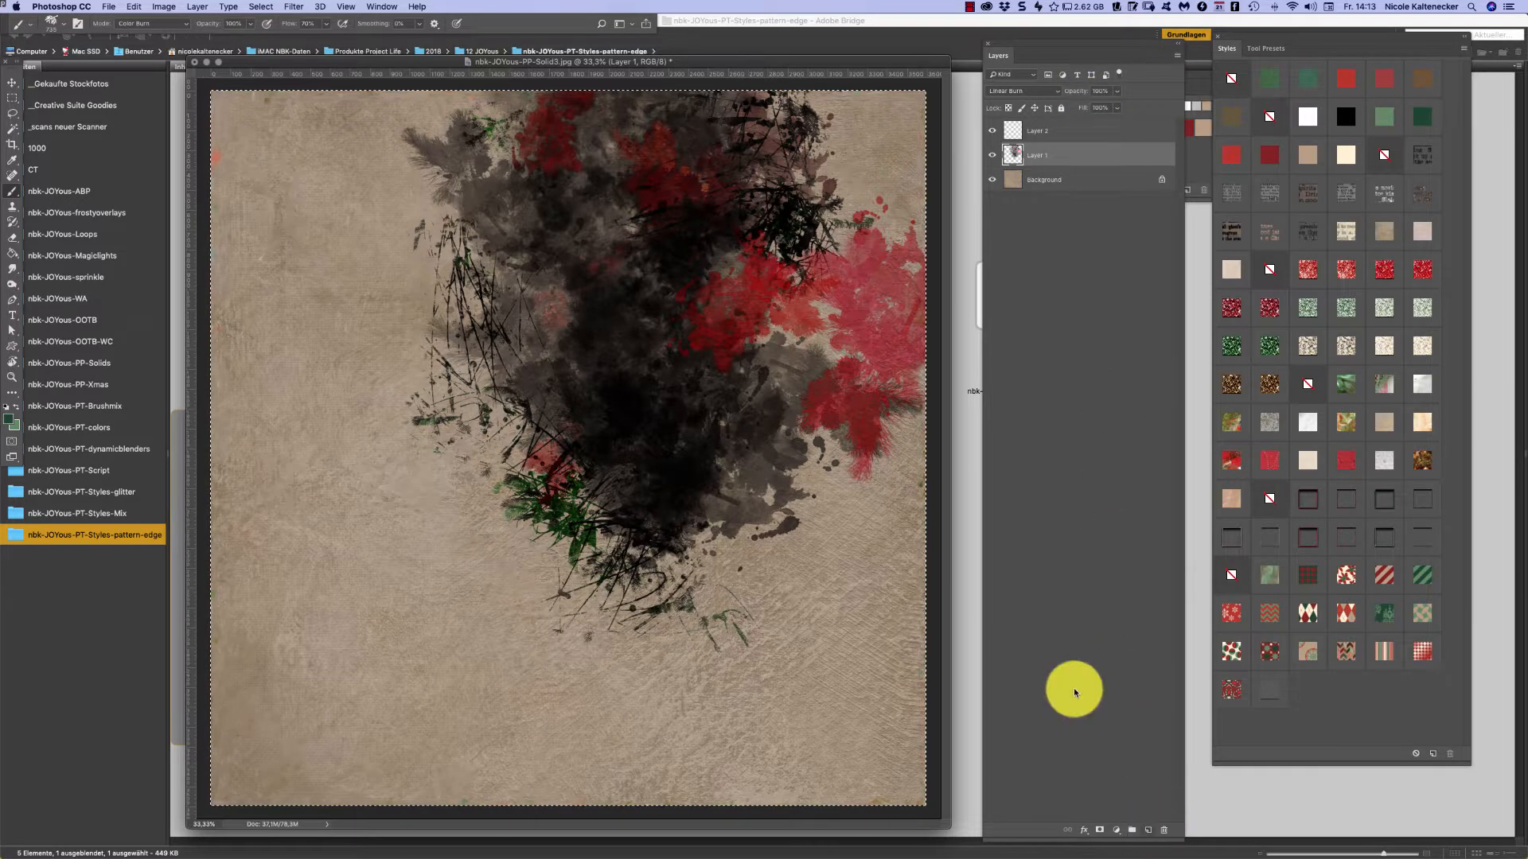
# - Paint green twig strokes over the dark centre of the artwork on Layer 2, using the nbk-joyful-dynamic16 brush
pyautogui.moveTo(559, 280)
pyautogui.mouseDown()
pyautogui.moveTo(659, 319)
pyautogui.moveTo(645, 465)
pyautogui.moveTo(592, 364)
pyautogui.moveTo(562, 348)
pyautogui.moveTo(531, 442)
pyautogui.moveTo(552, 415)
pyautogui.moveTo(572, 485)
pyautogui.moveTo(620, 506)
pyautogui.moveTo(656, 565)
pyautogui.moveTo(736, 299)
pyautogui.moveTo(717, 385)
pyautogui.moveTo(753, 409)
pyautogui.moveTo(701, 481)
pyautogui.moveTo(686, 457)
pyautogui.moveTo(715, 265)
pyautogui.mouseUp()
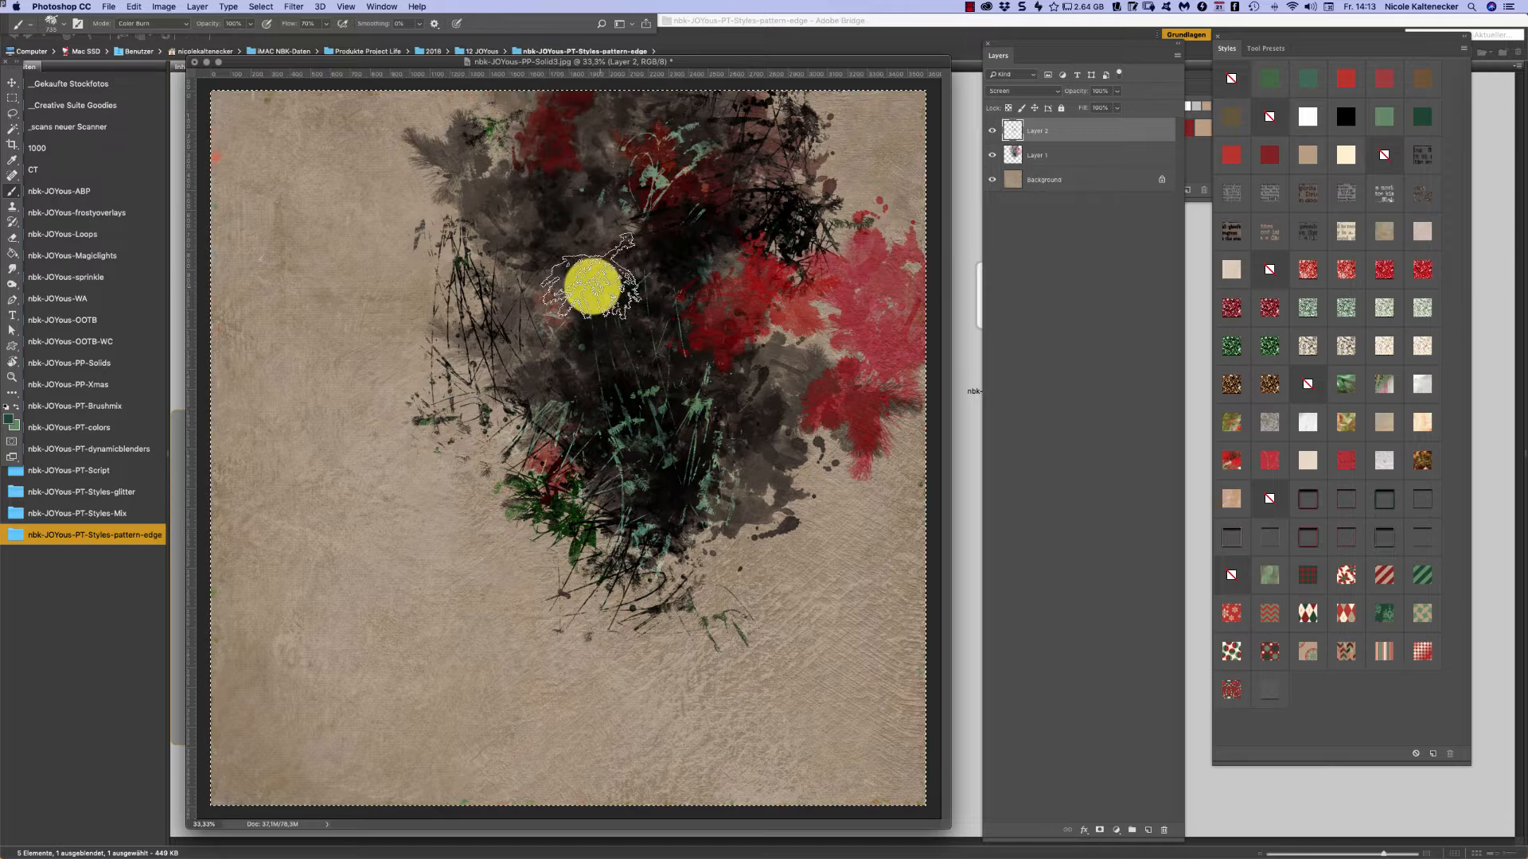
pyautogui.moveTo(592, 287)
pyautogui.mouseDown()
pyautogui.moveTo(600, 300)
pyautogui.moveTo(555, 386)
pyautogui.mouseUp()
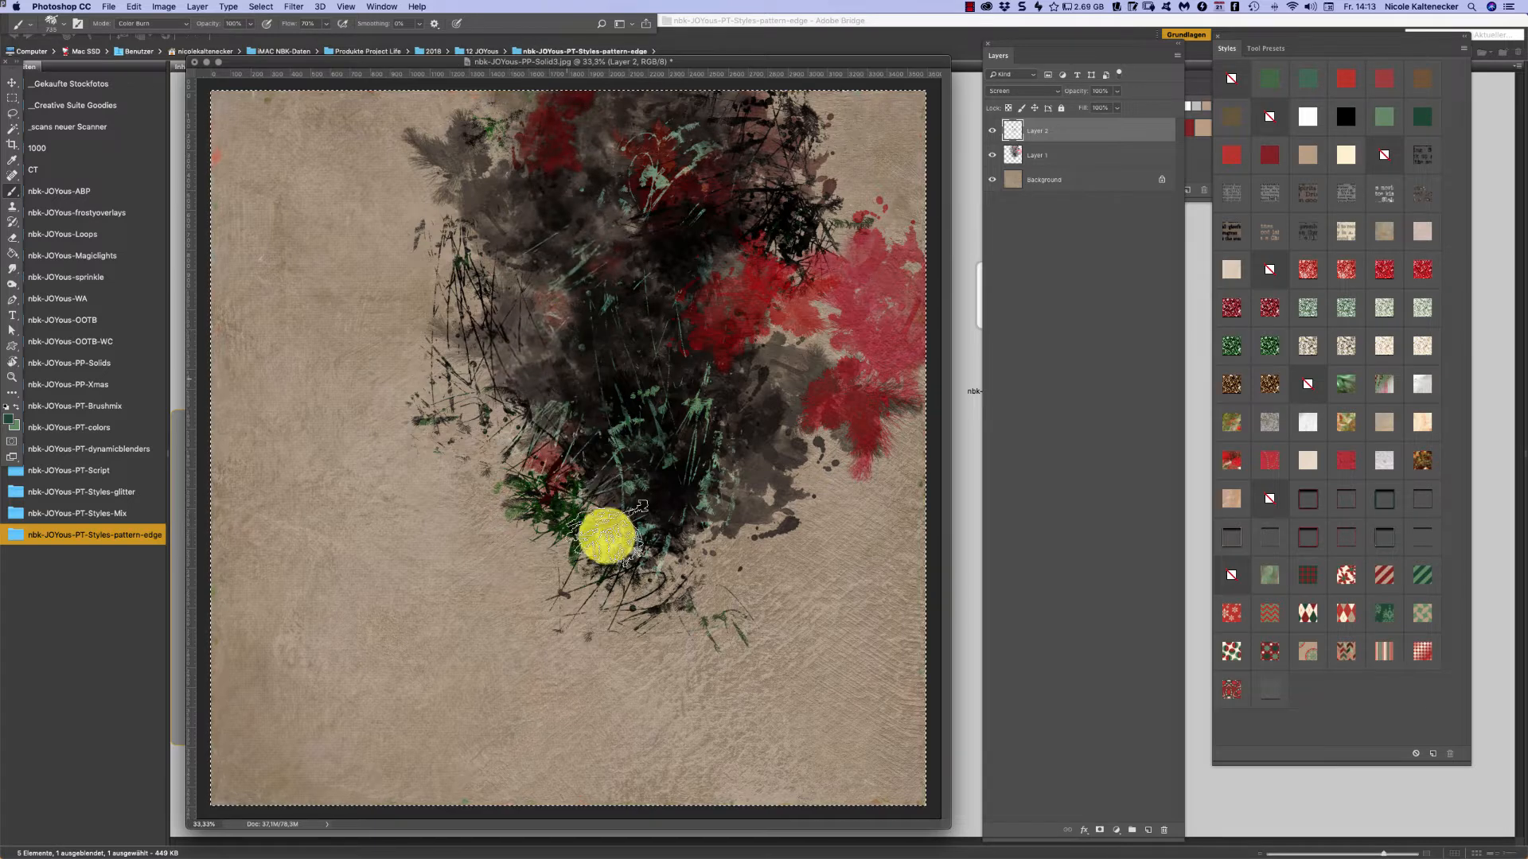
# - Choose the nbk-joyful-dynamic13 brush and paint blended strokes across the dark centre of the artwork on a new layer, Layer 3
pyautogui.rightClick(722, 503)
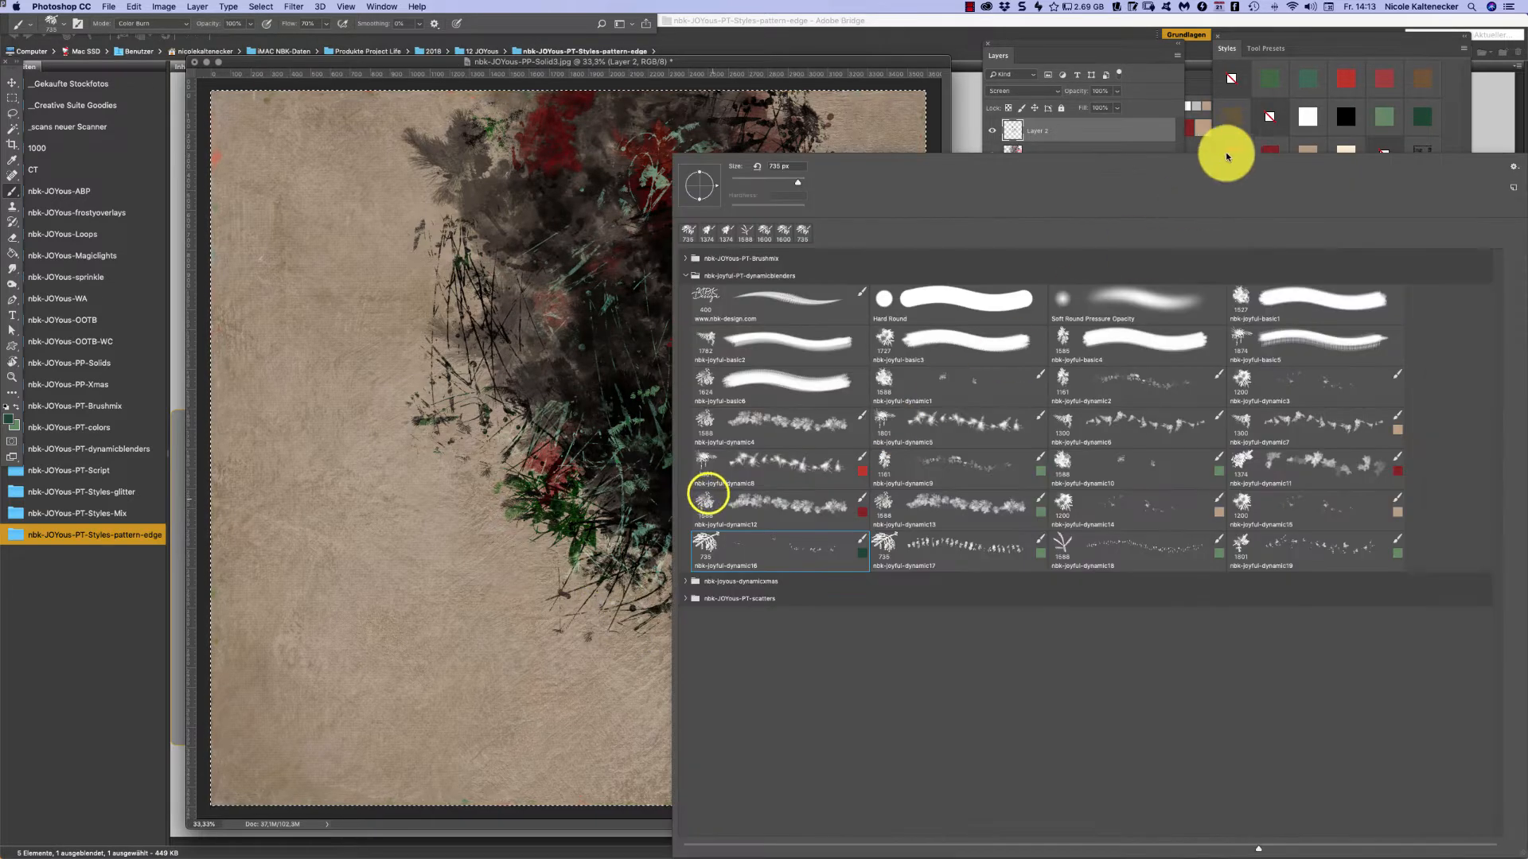
pyautogui.doubleClick(953, 504)
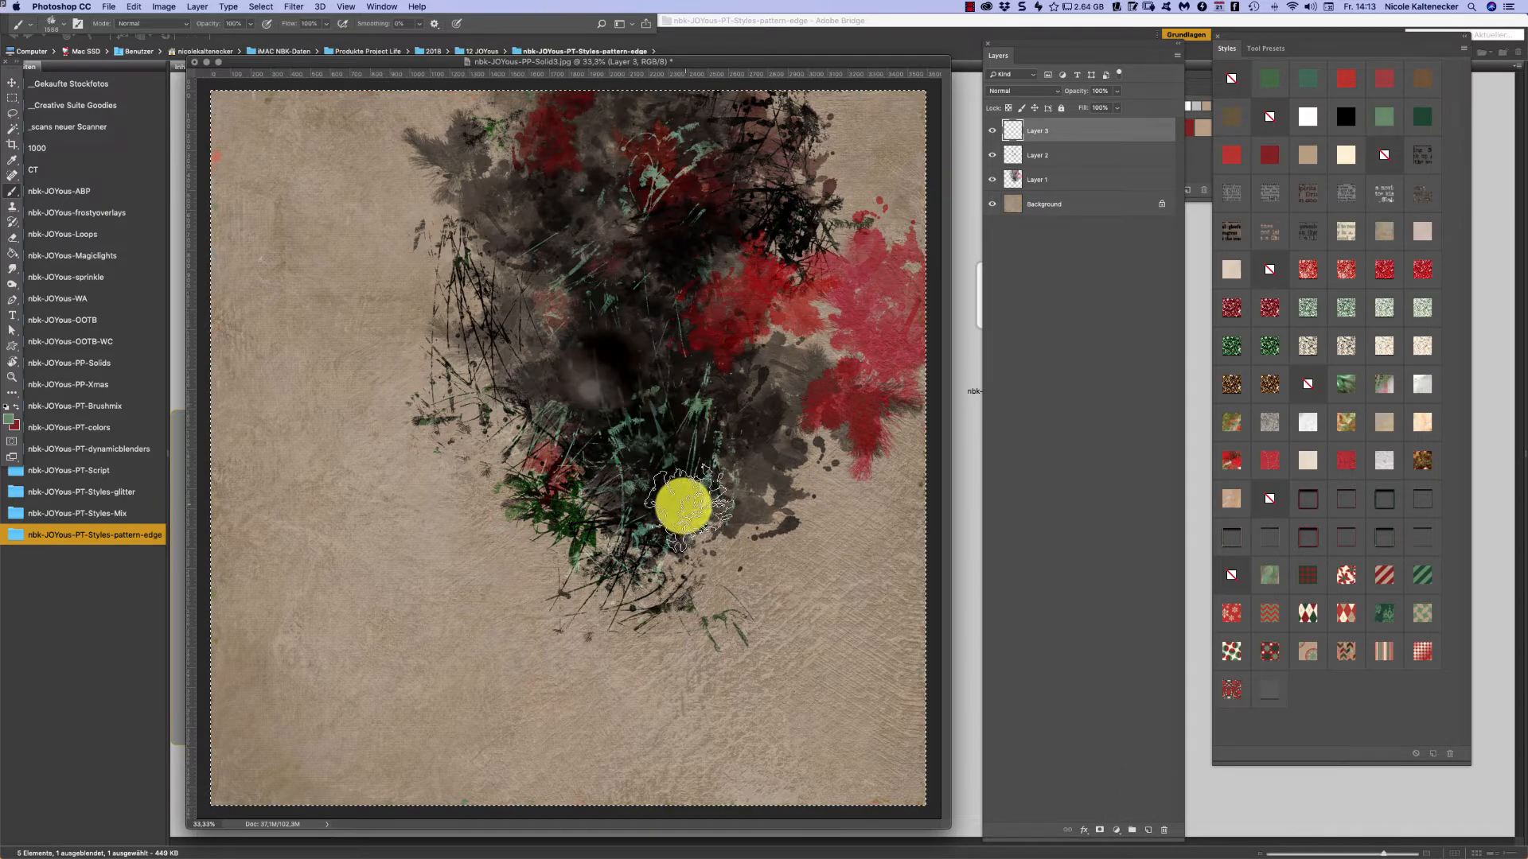
pyautogui.moveTo(683, 506)
pyautogui.mouseDown()
pyautogui.moveTo(609, 297)
pyautogui.moveTo(668, 458)
pyautogui.moveTo(688, 350)
pyautogui.moveTo(666, 289)
pyautogui.moveTo(775, 226)
pyautogui.moveTo(764, 282)
pyautogui.moveTo(733, 280)
pyautogui.moveTo(736, 183)
pyautogui.moveTo(648, 214)
pyautogui.moveTo(665, 121)
pyautogui.moveTo(604, 167)
pyautogui.moveTo(561, 119)
pyautogui.moveTo(607, 65)
pyautogui.moveTo(694, 74)
pyautogui.moveTo(687, 150)
pyautogui.moveTo(712, 75)
pyautogui.moveTo(763, 32)
pyautogui.moveTo(653, 269)
pyautogui.moveTo(581, 348)
pyautogui.moveTo(560, 271)
pyautogui.moveTo(698, 259)
pyautogui.moveTo(749, 303)
pyautogui.moveTo(693, 399)
pyautogui.moveTo(743, 351)
pyautogui.mouseUp()
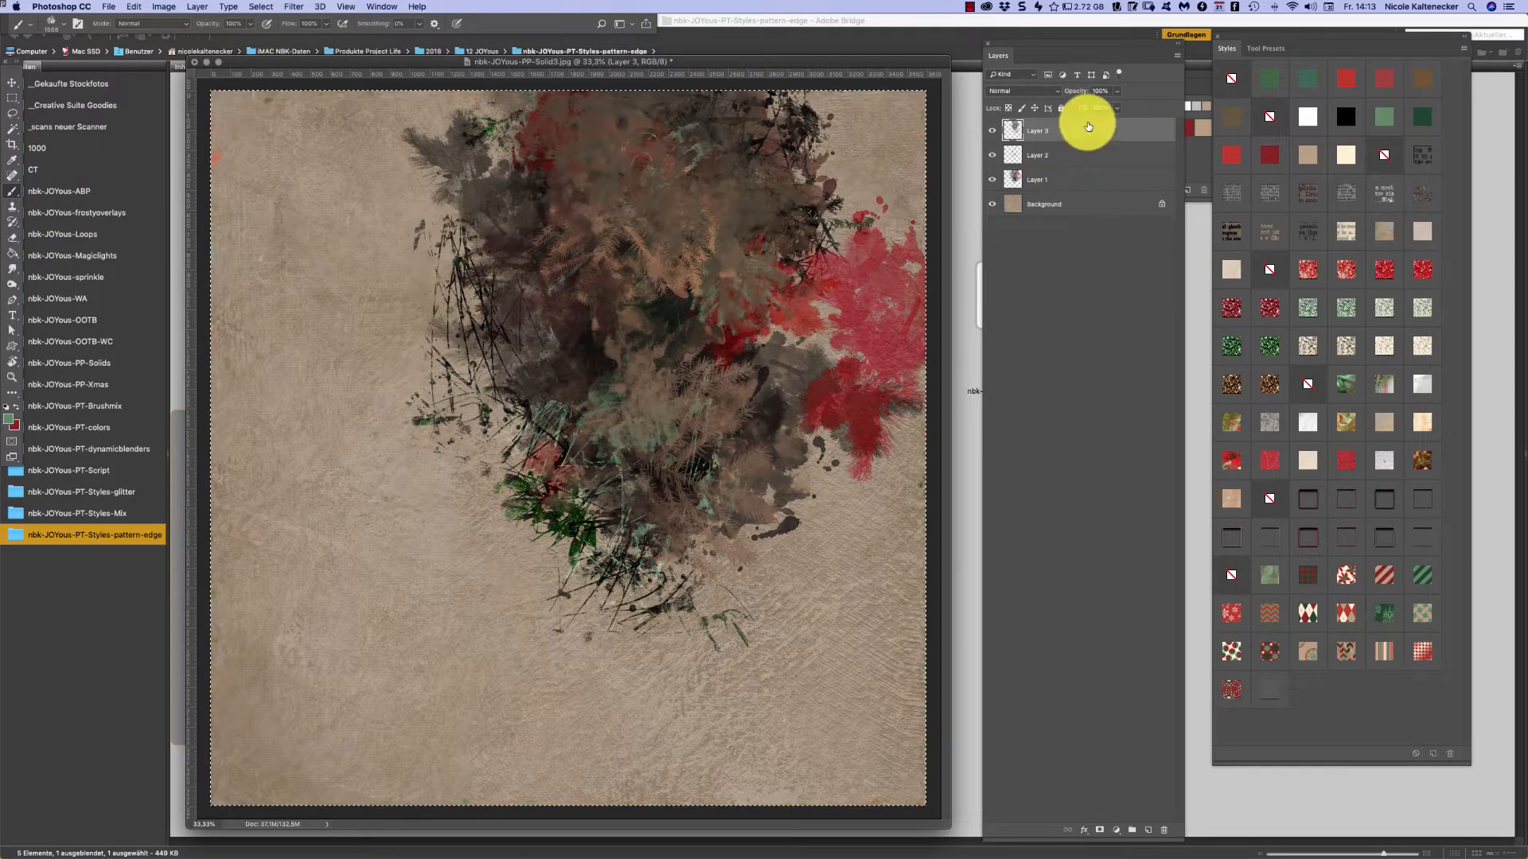
pyautogui.moveTo(692, 270)
pyautogui.mouseDown()
pyautogui.moveTo(702, 396)
pyautogui.moveTo(668, 446)
pyautogui.moveTo(590, 339)
pyautogui.moveTo(637, 351)
pyautogui.moveTo(915, 263)
pyautogui.mouseUp()
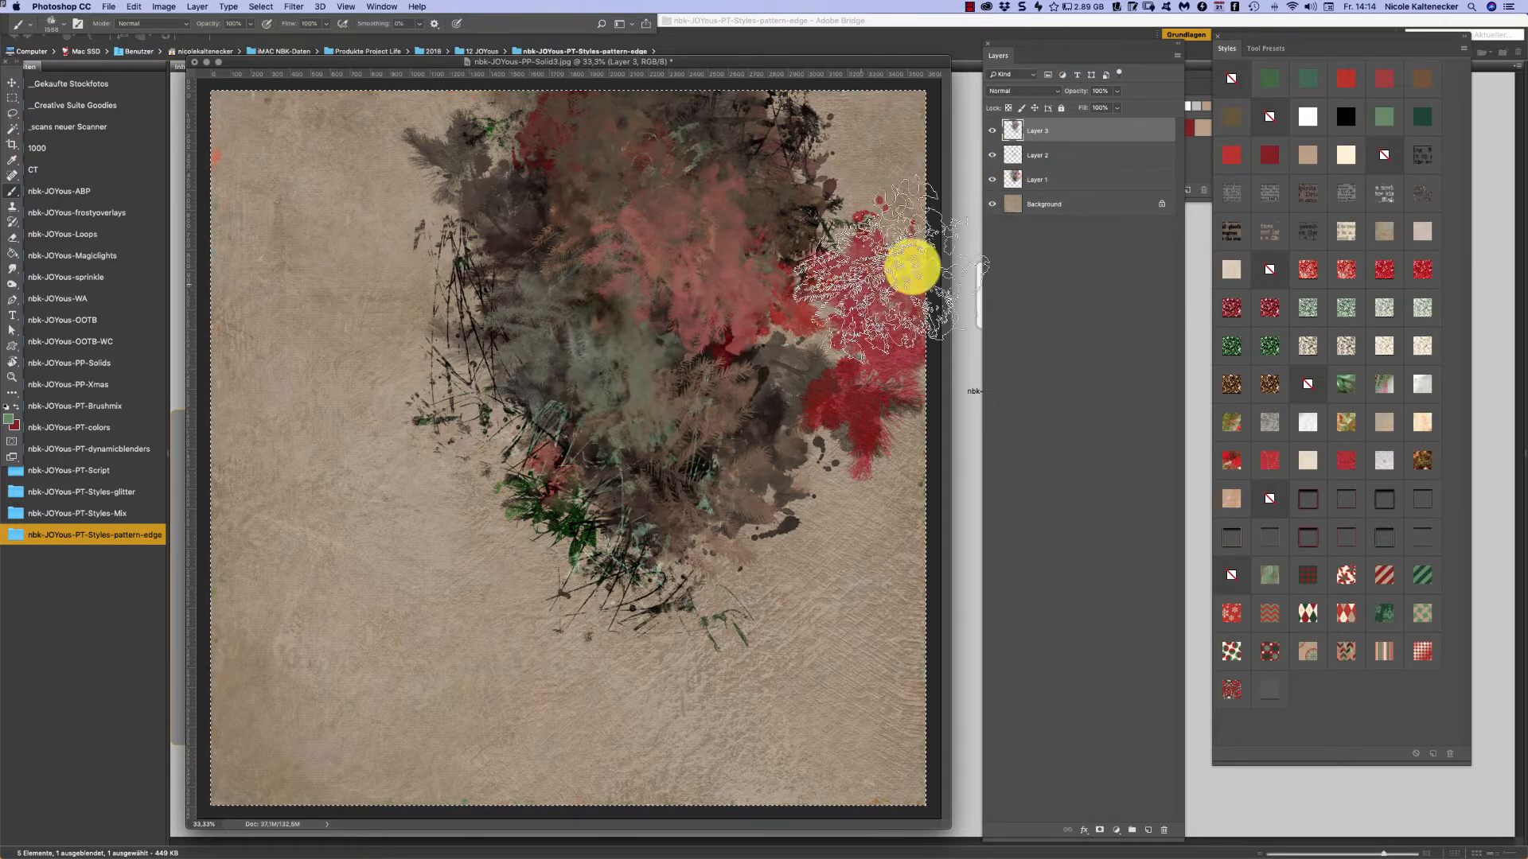
# - Try Color Burn on Layer 3 and toggle the visibility of Layers 3 and 2 to compare their effect
pyautogui.click(1024, 90)
pyautogui.click(1032, 133)
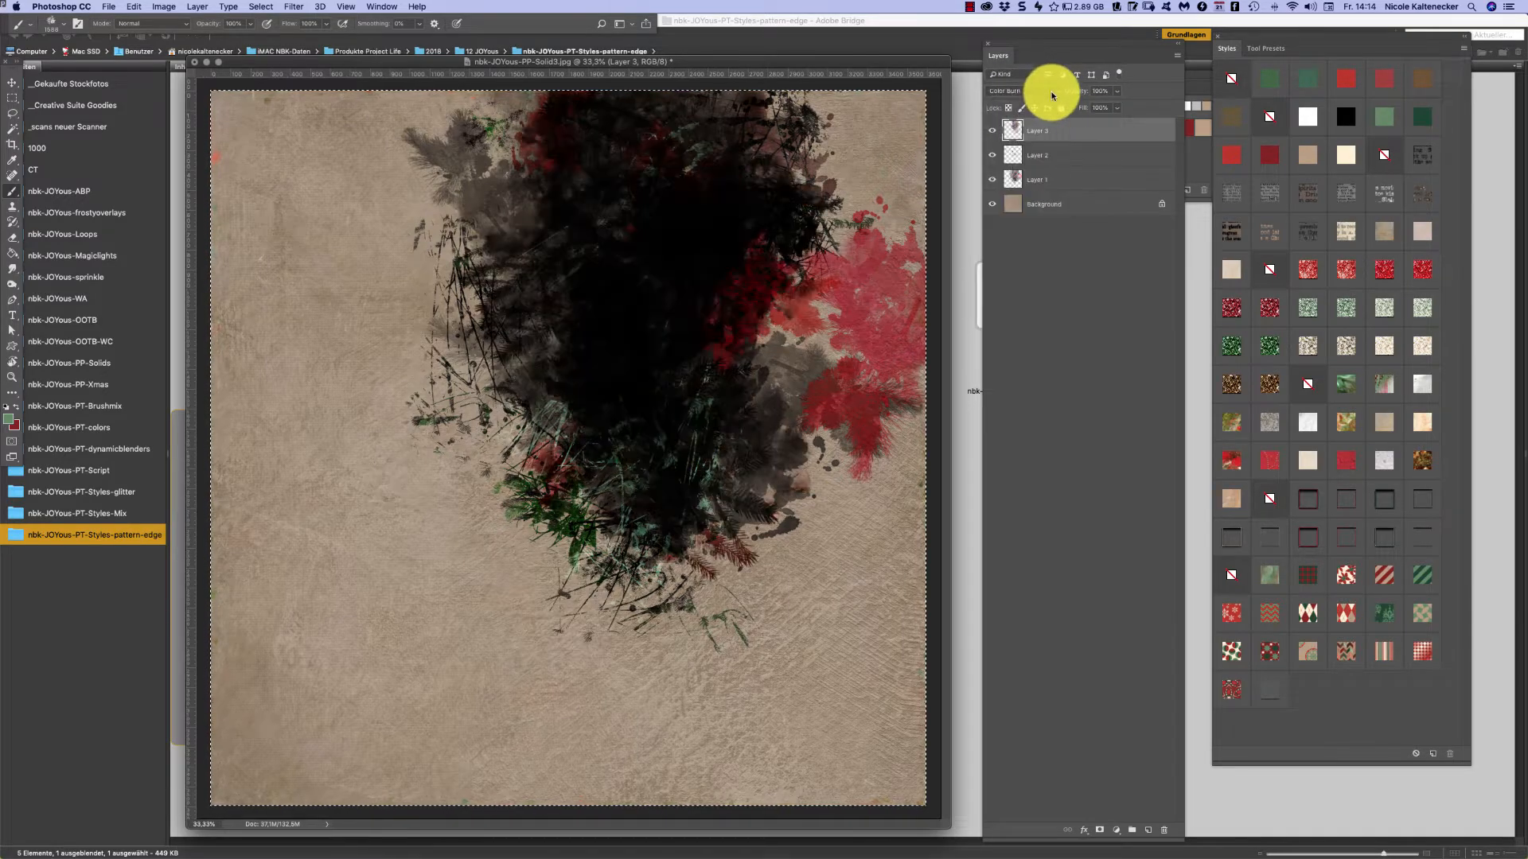
pyautogui.moveTo(991, 132); pyautogui.dragTo(1015, 176)
pyautogui.click(994, 130)
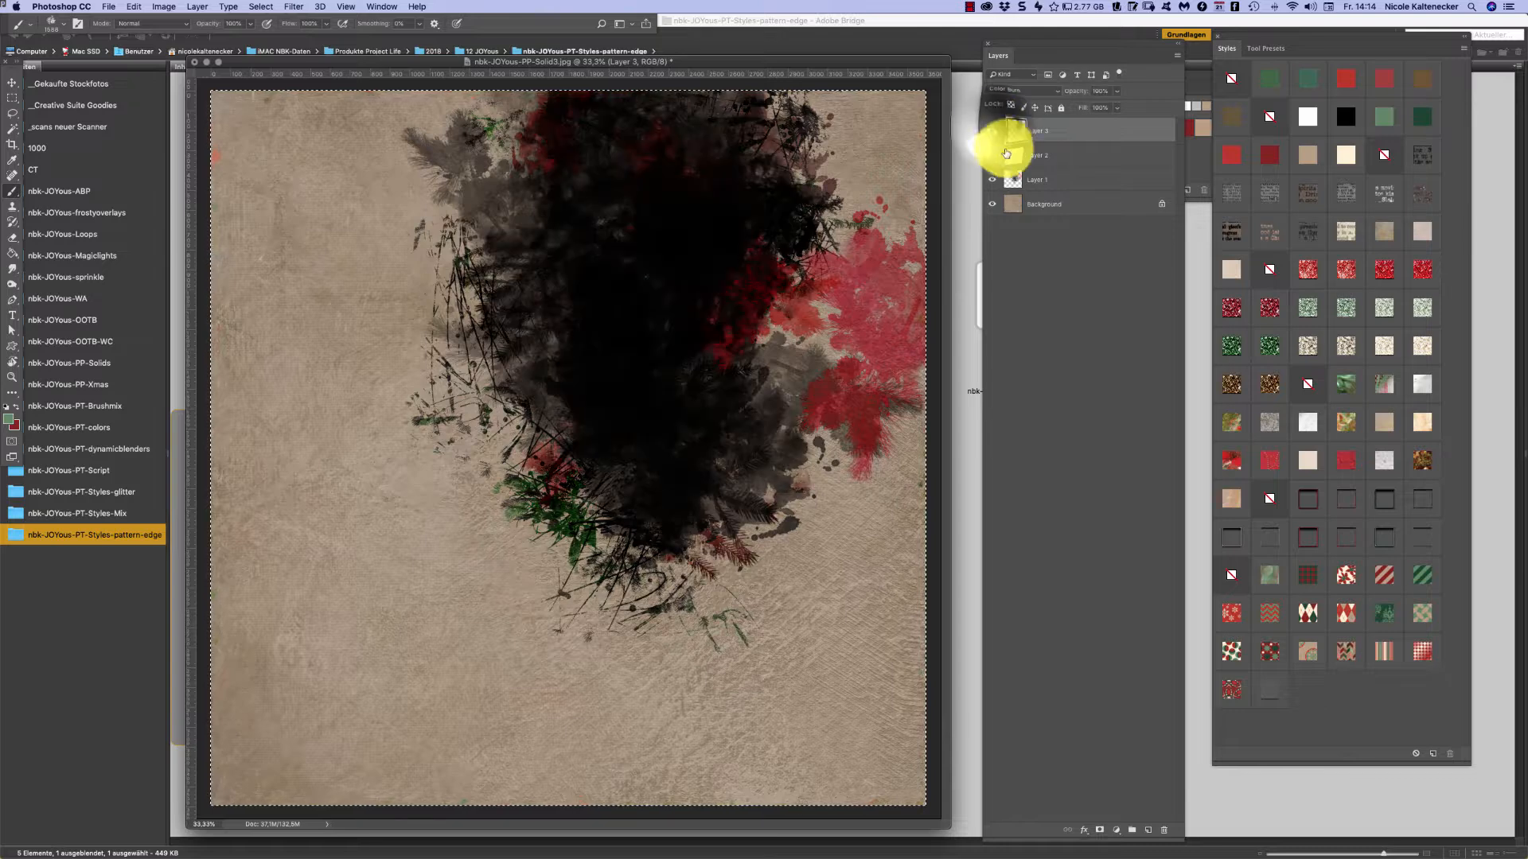
pyautogui.click(994, 153)
# - Set Layer 3 to Color Dodge and dab nbk-joyful-dynamic13 highlights on the upper and lower edges of the artwork
pyautogui.click(1024, 91)
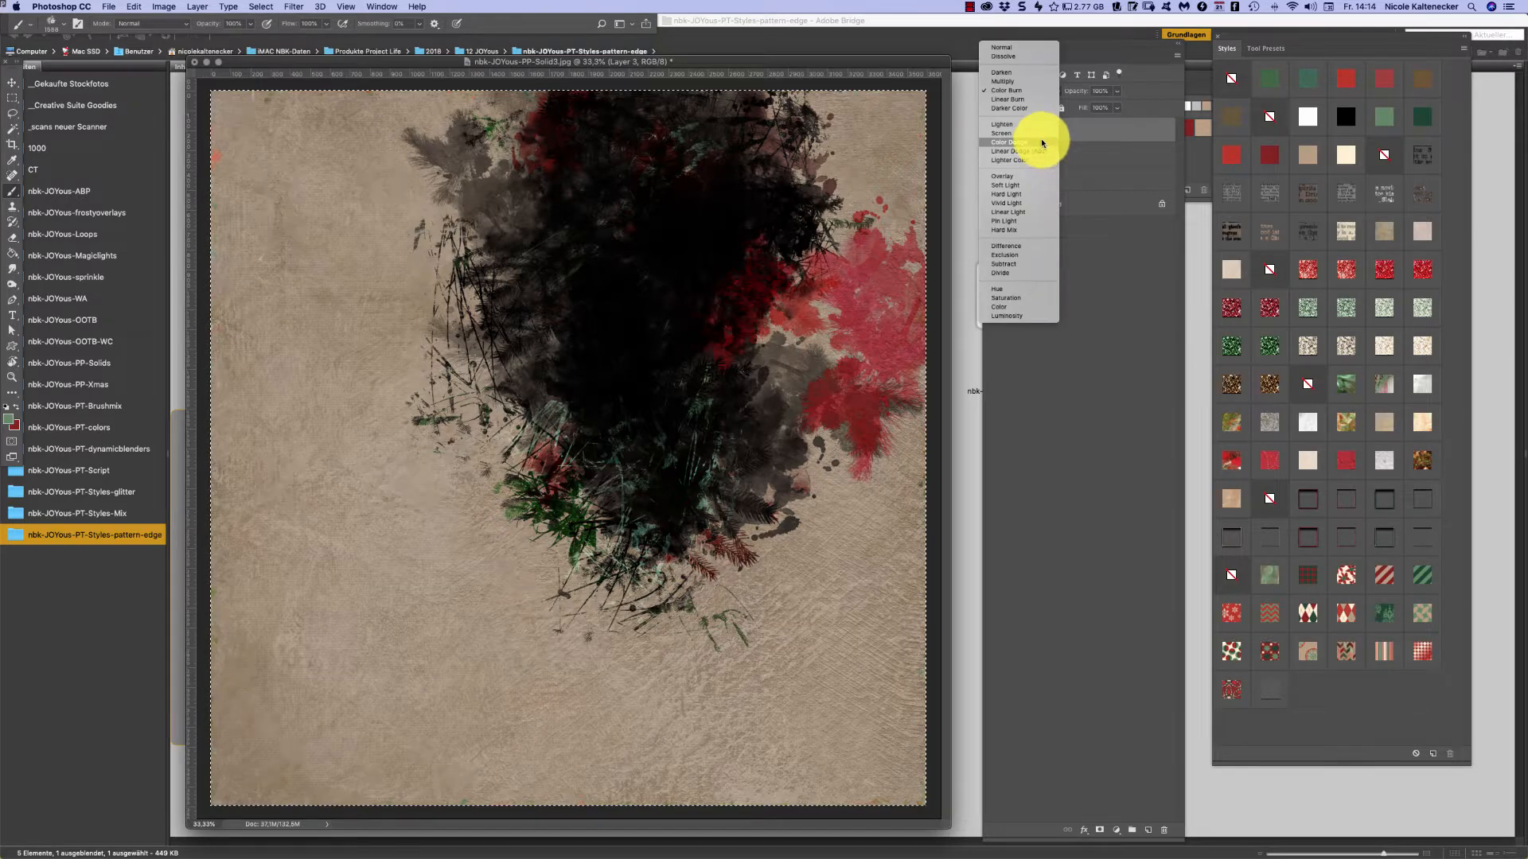
pyautogui.click(1045, 140)
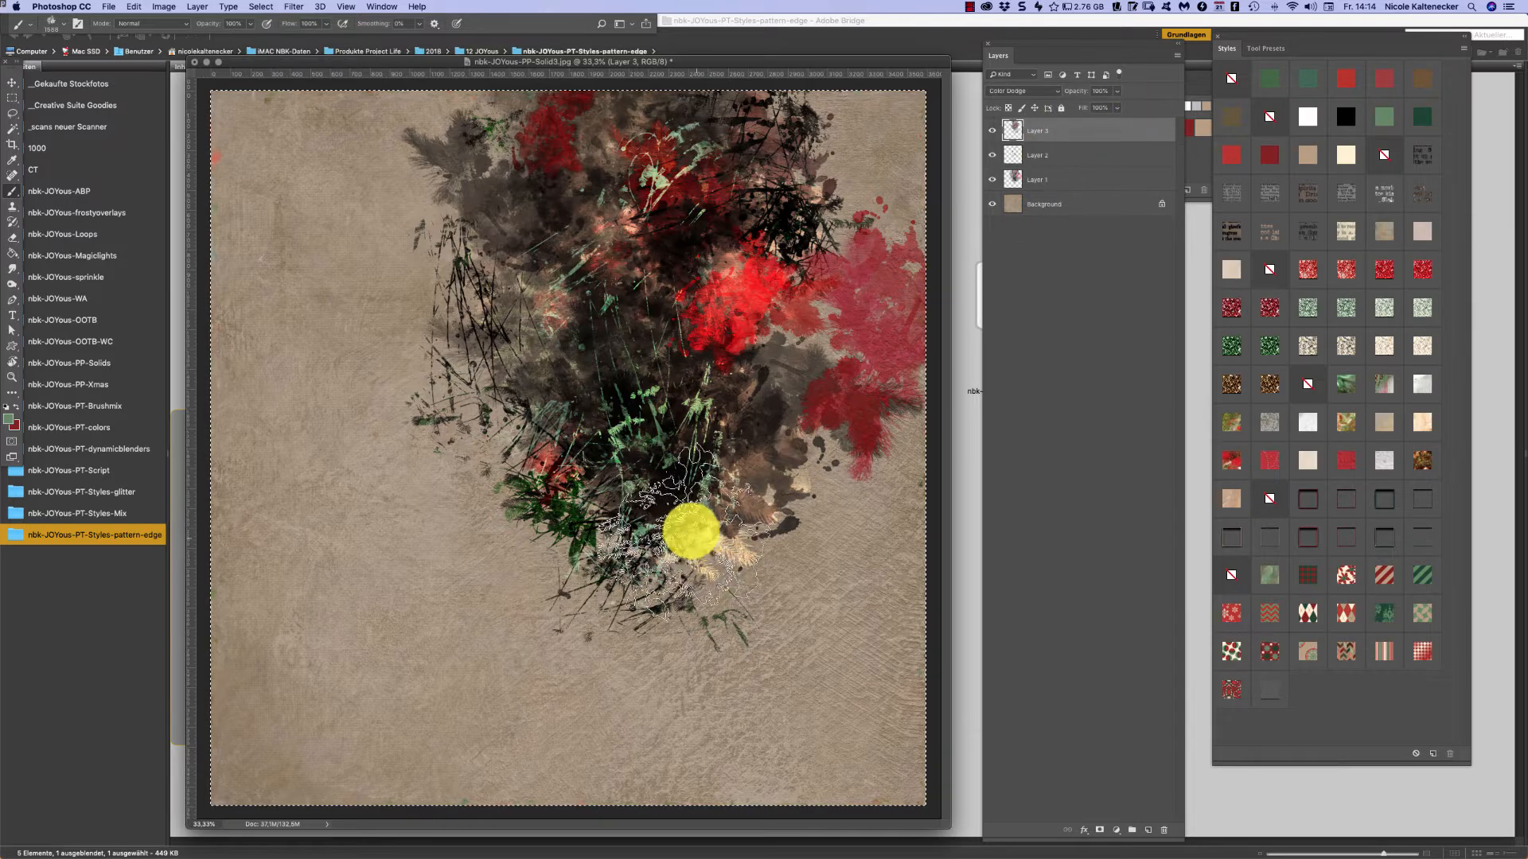
pyautogui.click(678, 554)
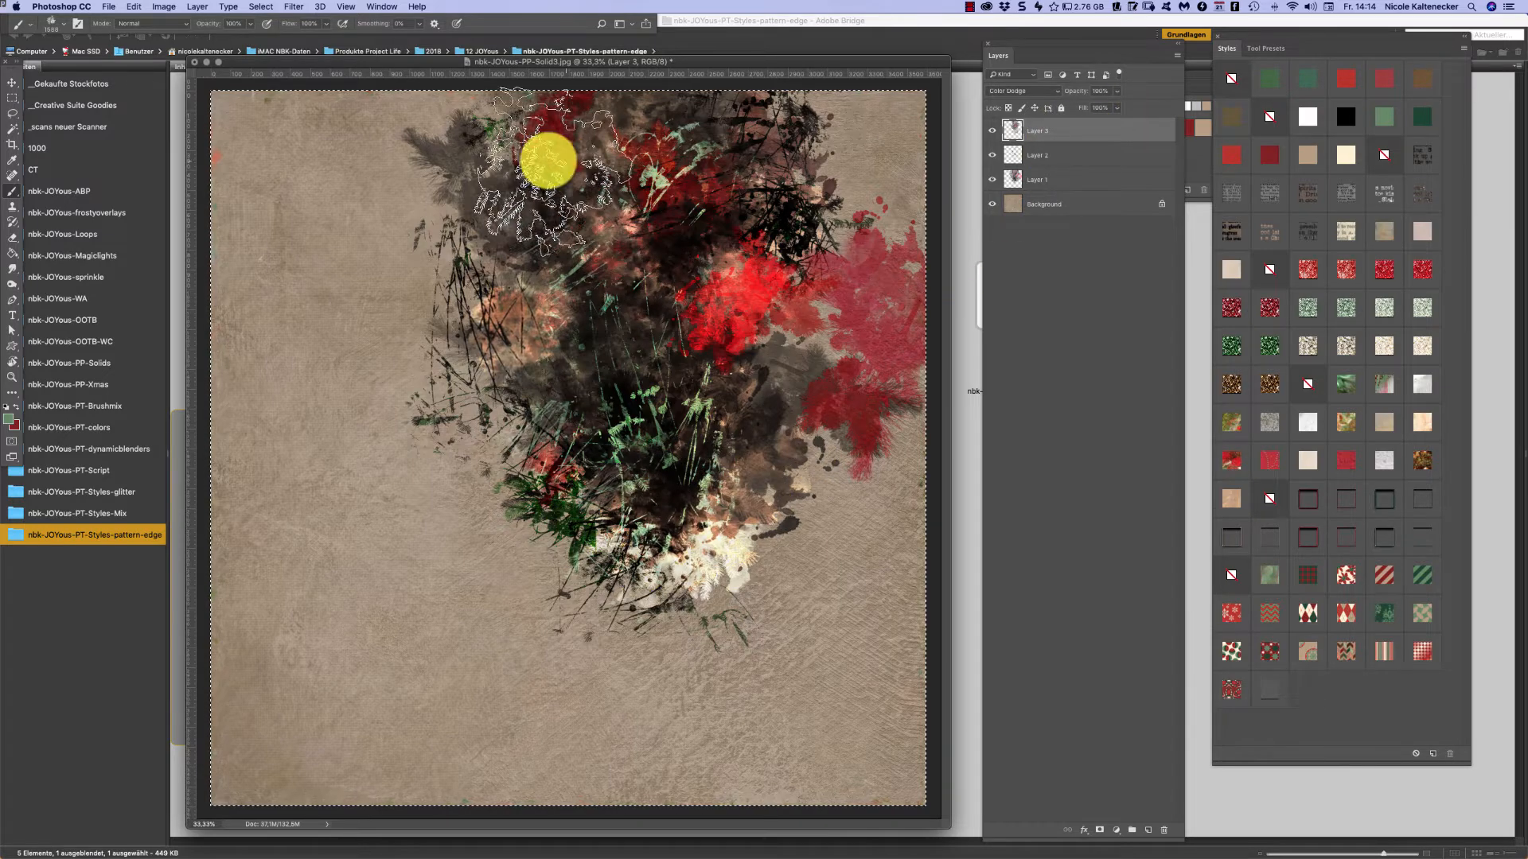
pyautogui.click(576, 187)
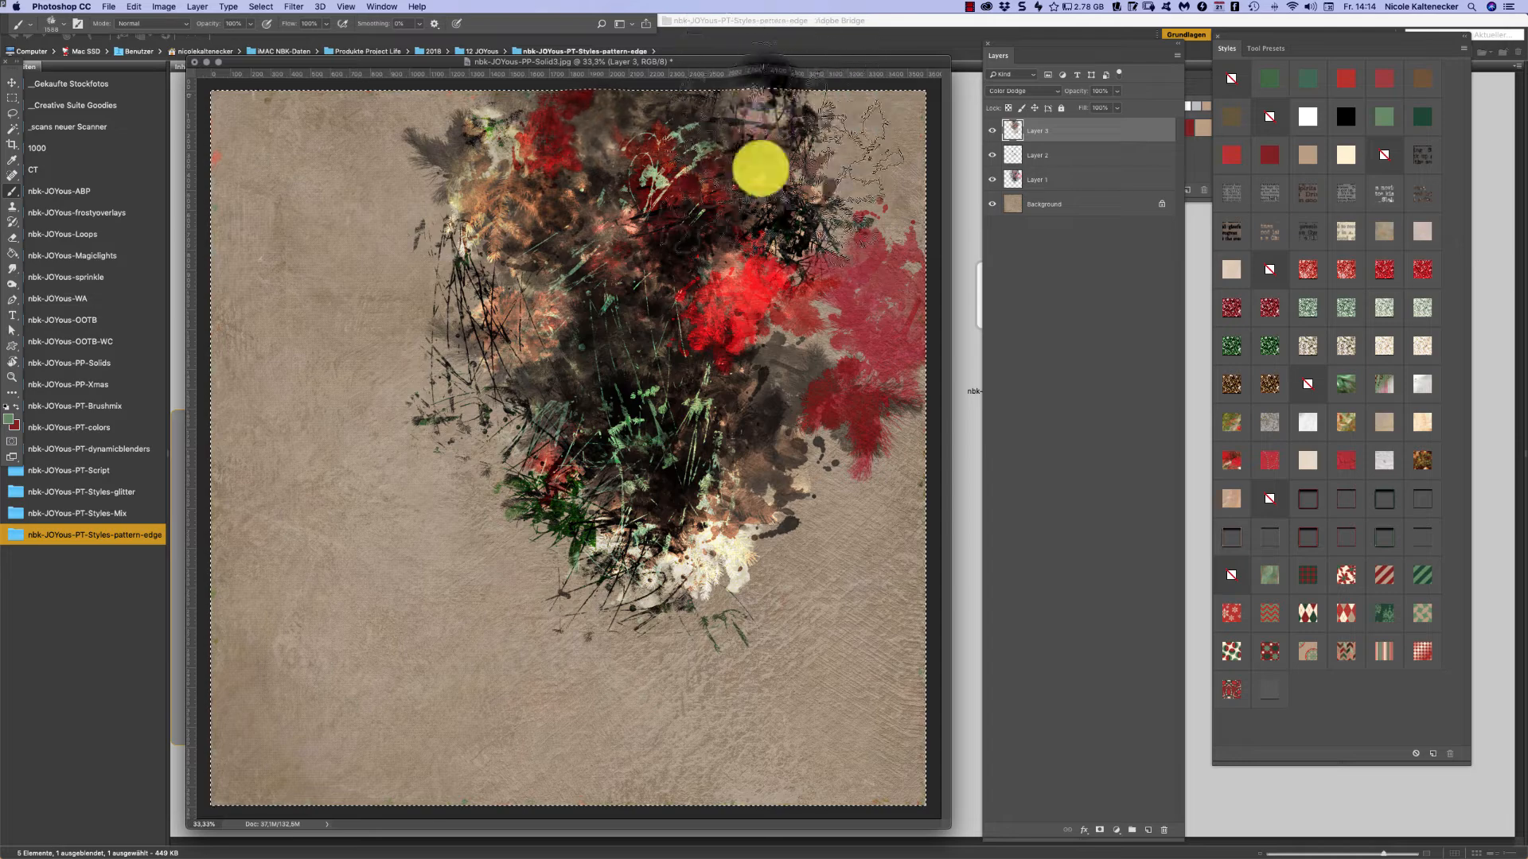
pyautogui.click(760, 168)
pyautogui.click(714, 178)
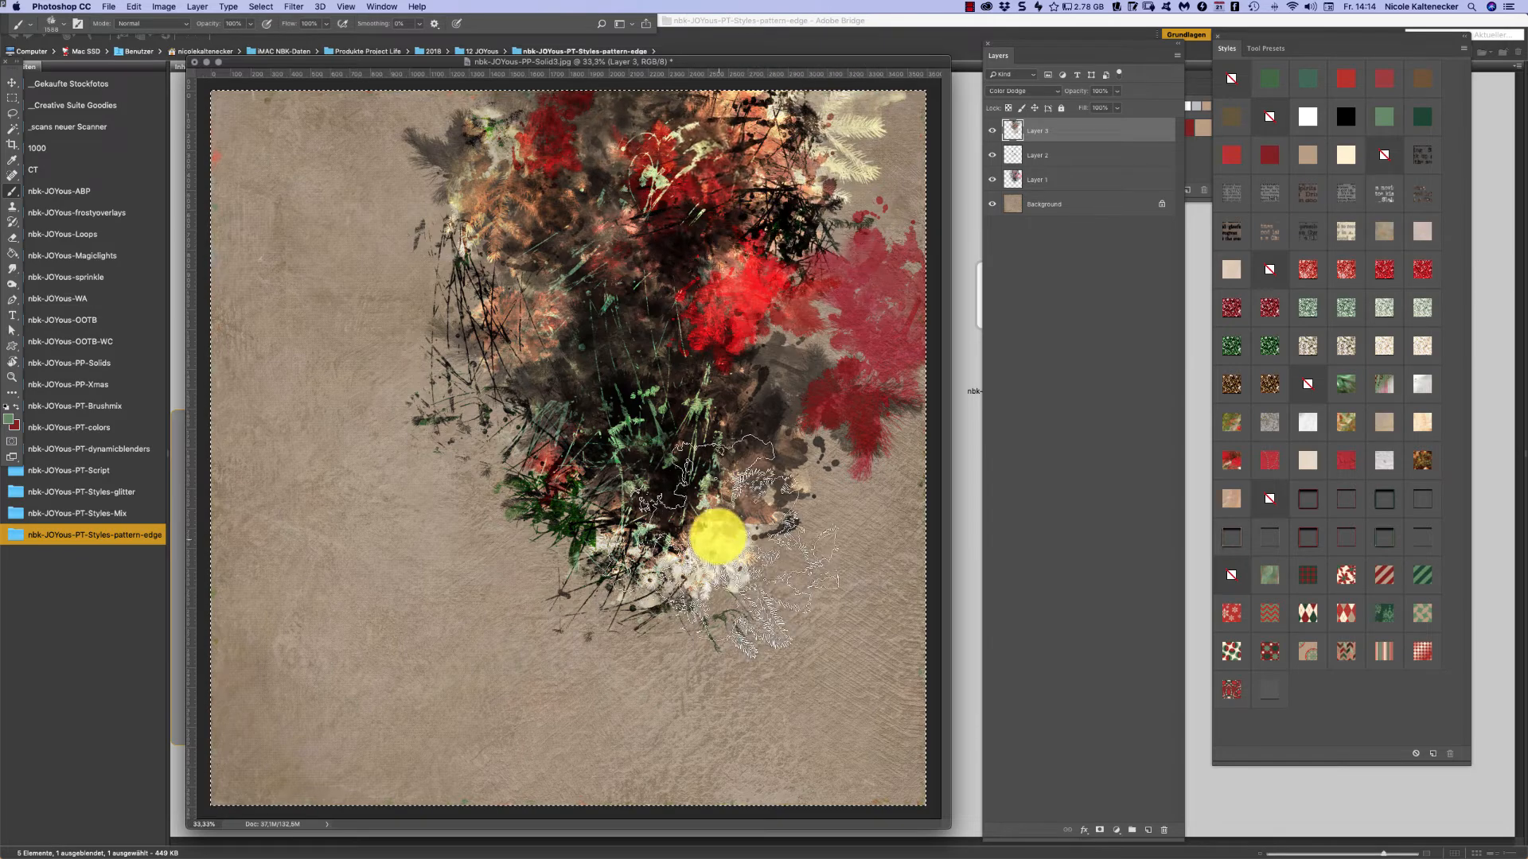
pyautogui.click(709, 555)
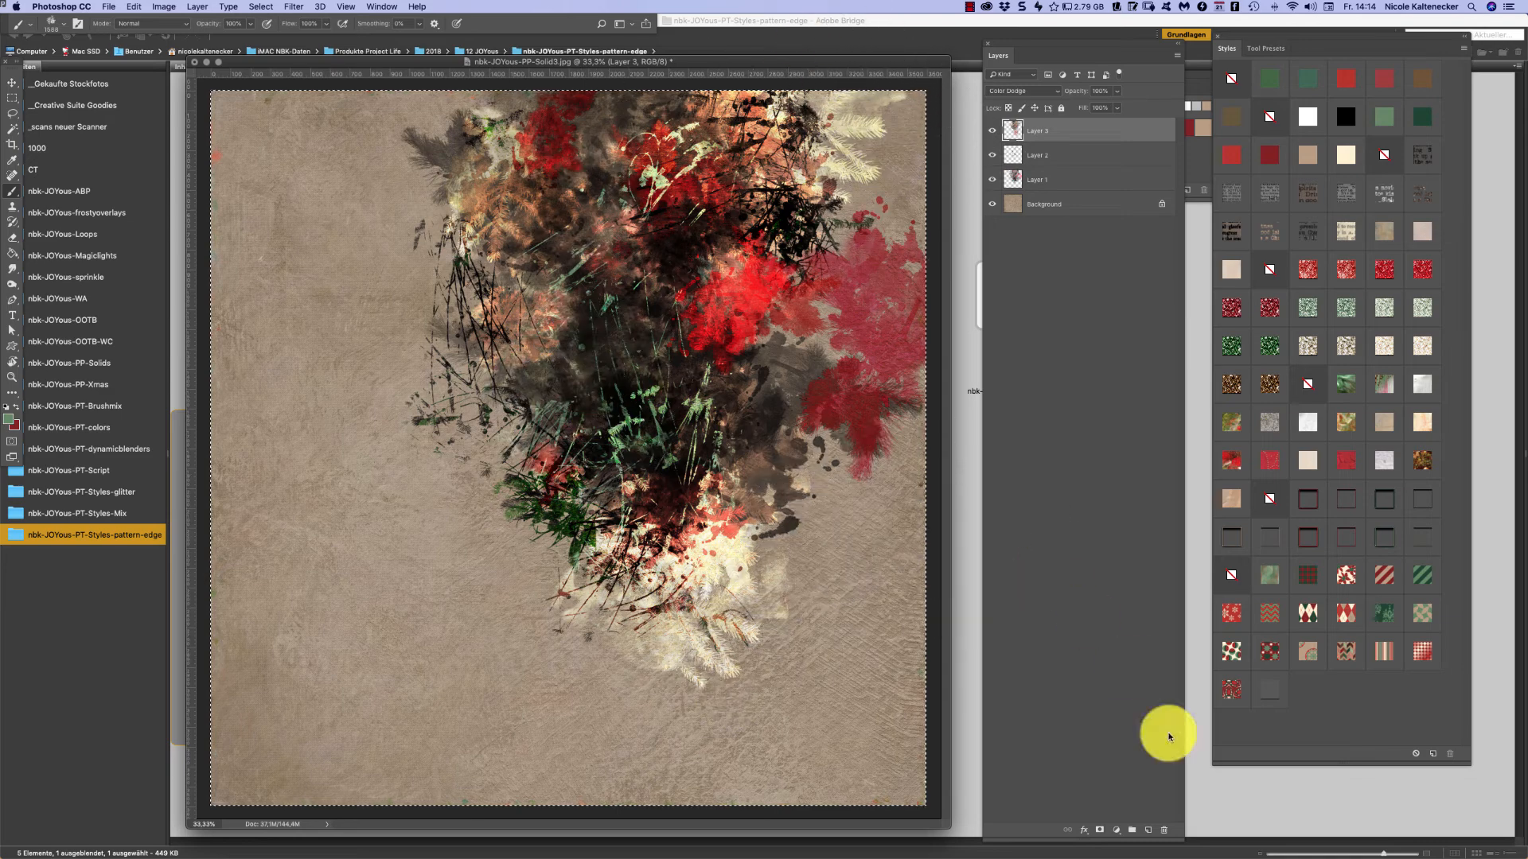
# - Add Layer 4 and paint muted green nbk-joyful-dynamic13 strokes over the artwork's lower part
pyautogui.click(1150, 833)
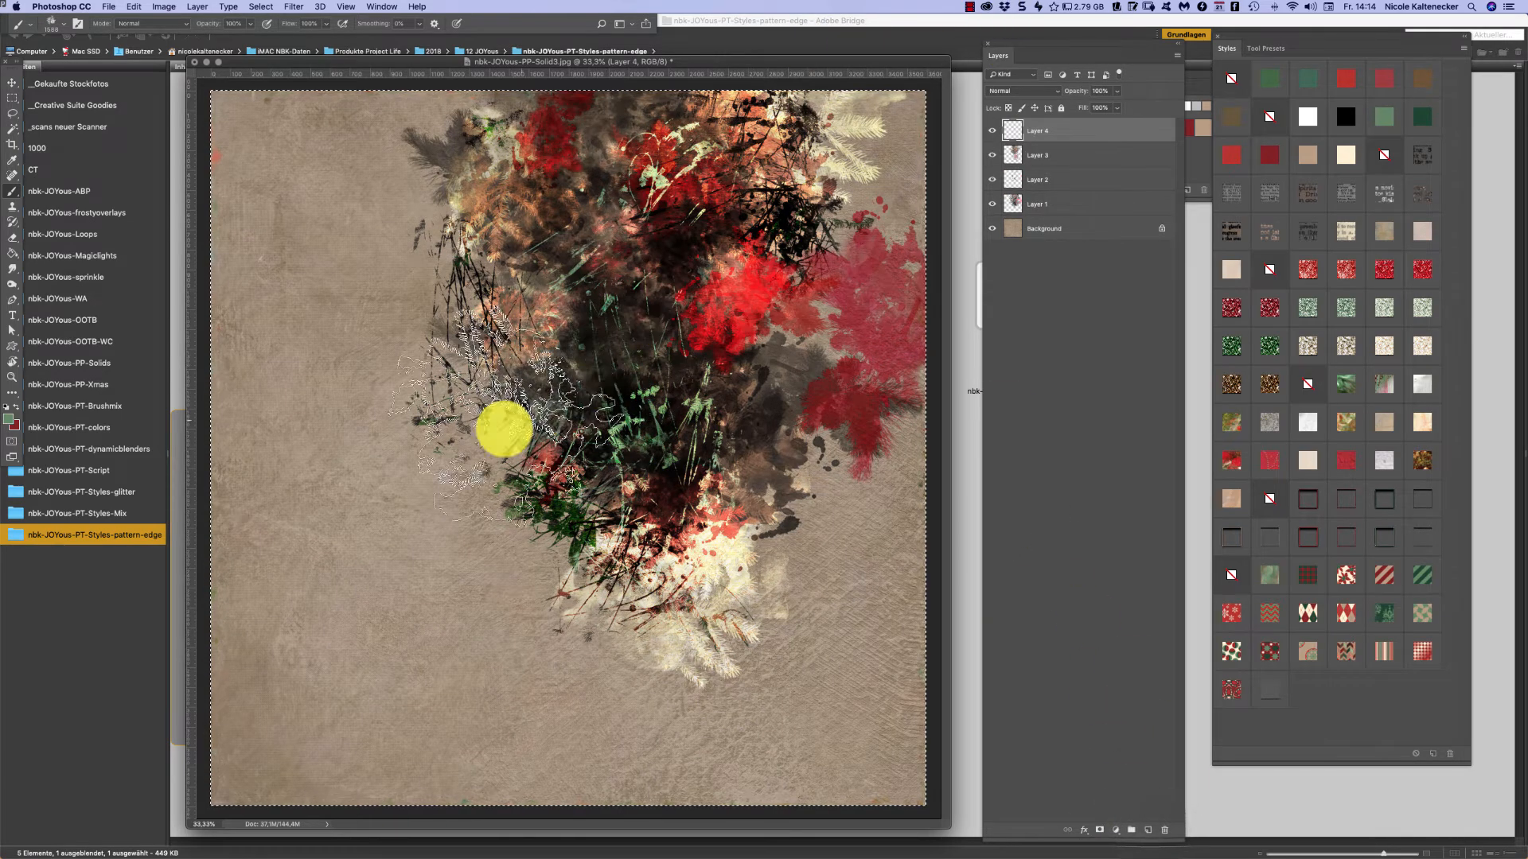
pyautogui.moveTo(806, 286)
pyautogui.mouseDown()
pyautogui.moveTo(593, 485)
pyautogui.moveTo(631, 621)
pyautogui.moveTo(647, 362)
pyautogui.moveTo(708, 363)
pyautogui.moveTo(648, 624)
pyautogui.moveTo(672, 685)
pyautogui.mouseUp()
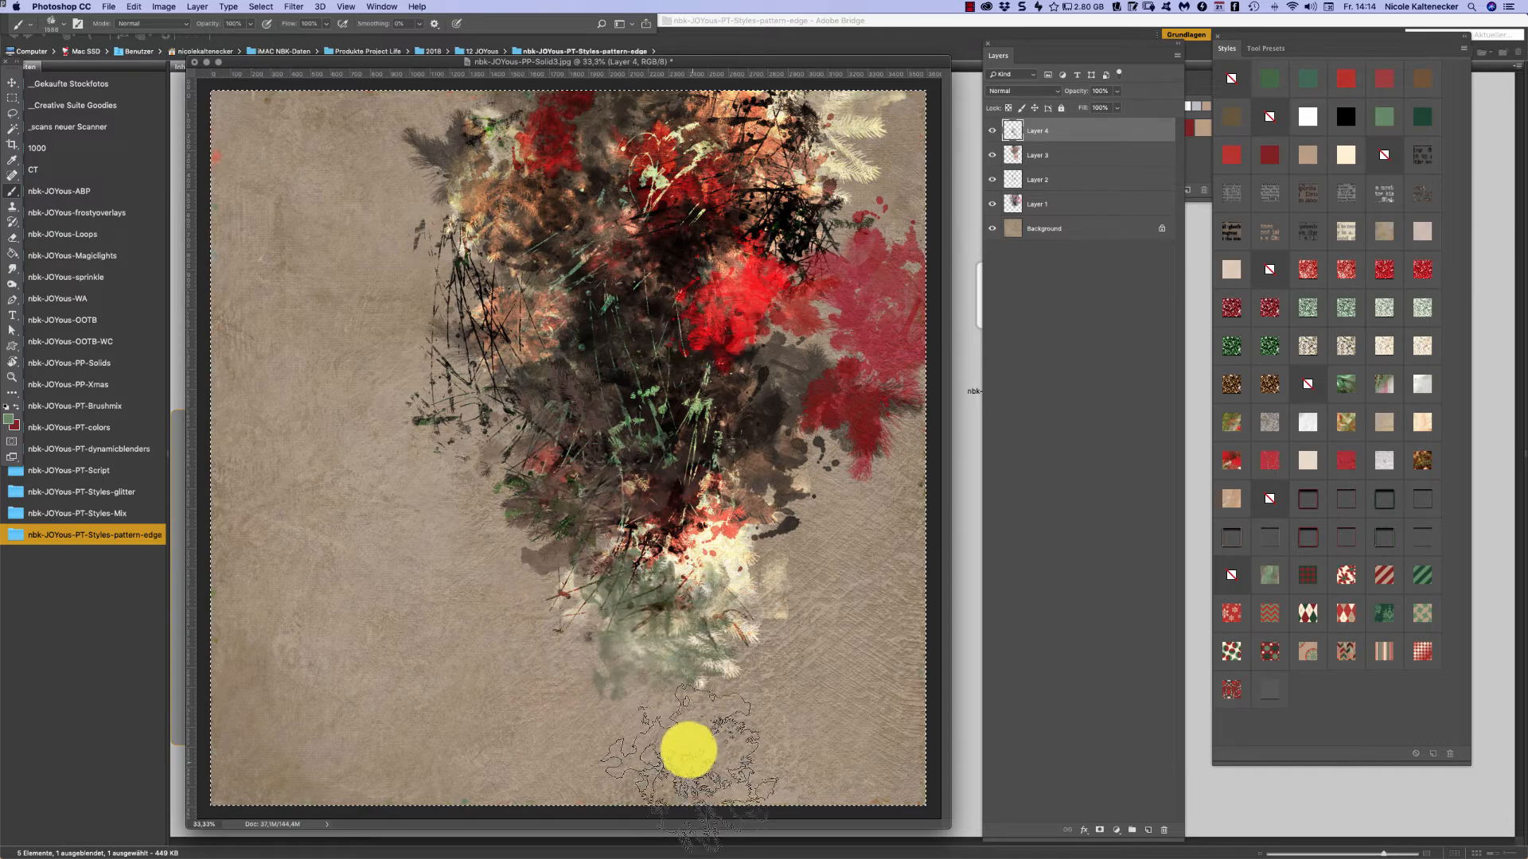
# - Paint muted green strokes on Layer 4 with nbk-joyful-dynamic18, plus nbk-joyful-dynamic17 fir strokes, along the artwork's left and lower edges
pyautogui.rightClick(766, 476)
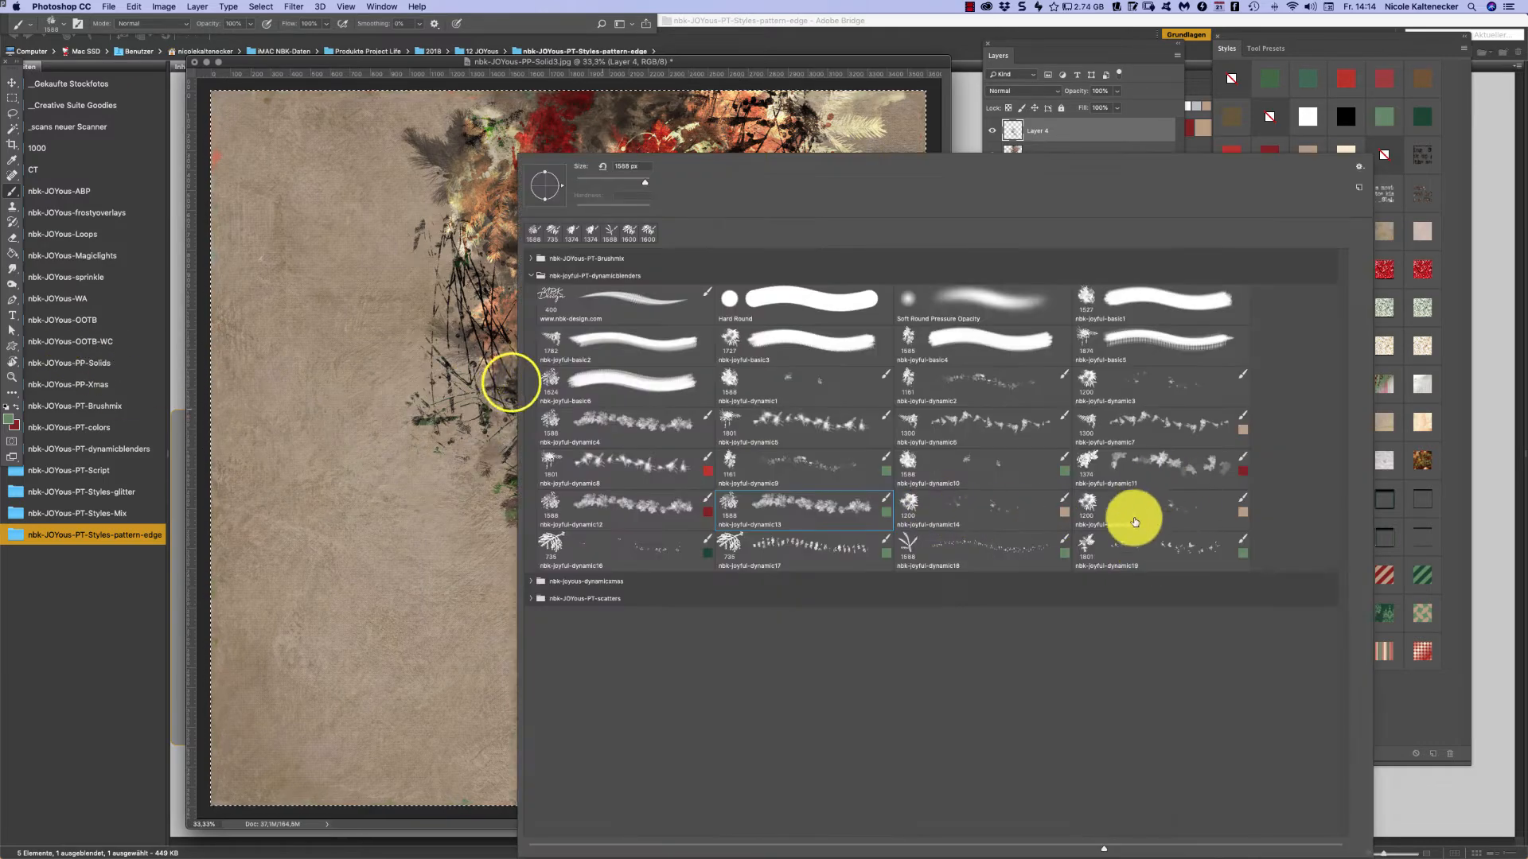
pyautogui.click(993, 548)
pyautogui.click(485, 466)
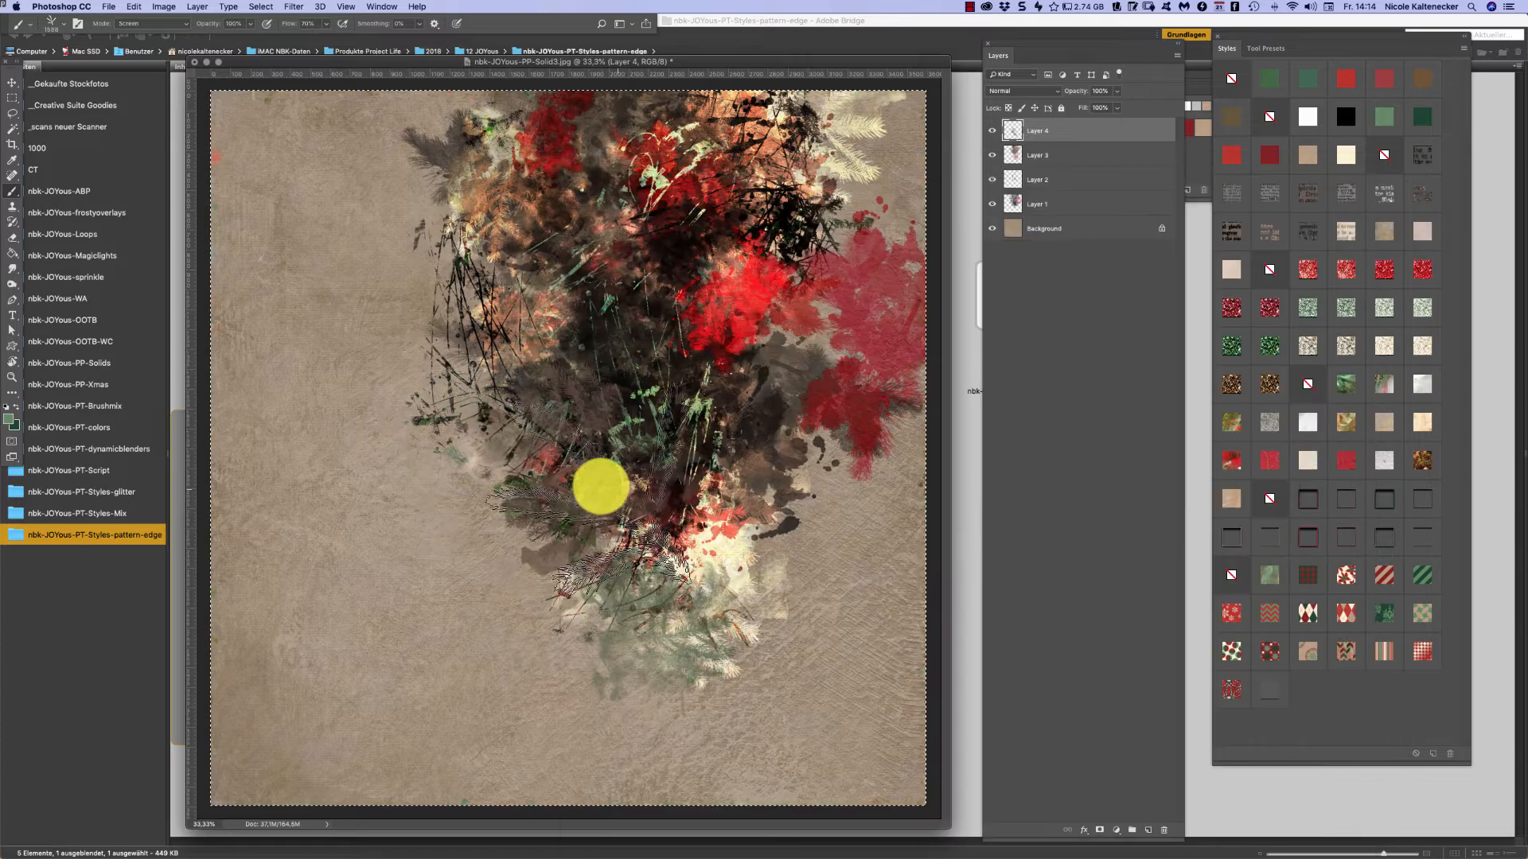
pyautogui.moveTo(537, 478)
pyautogui.mouseDown()
pyautogui.moveTo(531, 538)
pyautogui.moveTo(564, 564)
pyautogui.moveTo(536, 578)
pyautogui.moveTo(580, 572)
pyautogui.moveTo(618, 631)
pyautogui.moveTo(656, 610)
pyautogui.moveTo(692, 640)
pyautogui.moveTo(740, 603)
pyautogui.moveTo(728, 657)
pyautogui.moveTo(780, 382)
pyautogui.moveTo(801, 413)
pyautogui.mouseUp()
pyautogui.moveTo(533, 425)
pyautogui.mouseDown()
pyautogui.moveTo(508, 430)
pyautogui.moveTo(485, 512)
pyautogui.moveTo(552, 533)
pyautogui.moveTo(607, 522)
pyautogui.moveTo(423, 300)
pyautogui.moveTo(467, 362)
pyautogui.moveTo(585, 390)
pyautogui.mouseUp()
pyautogui.rightClick(775, 372)
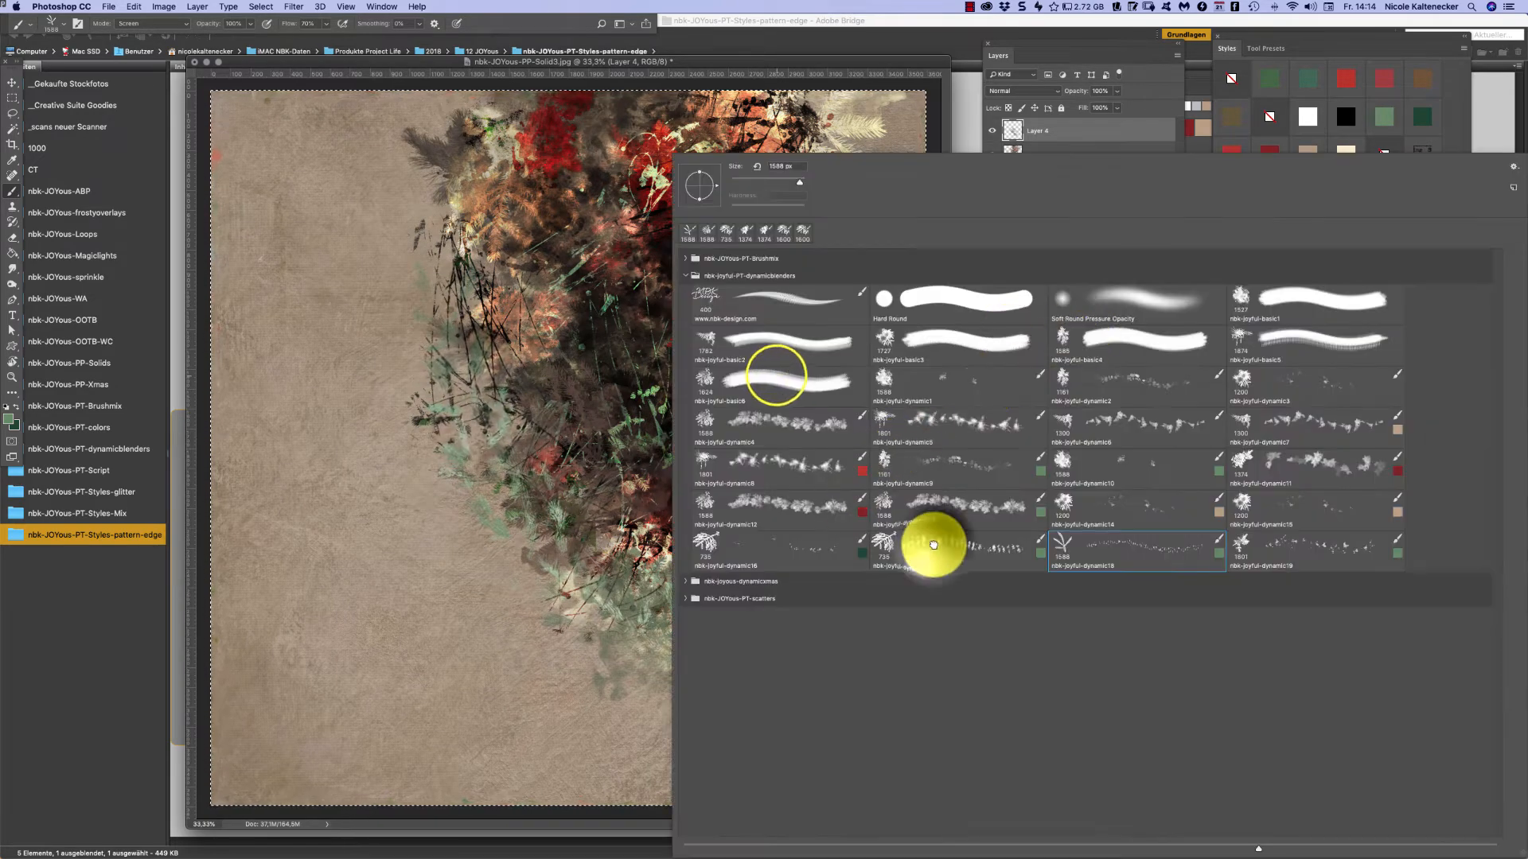
pyautogui.click(530, 562)
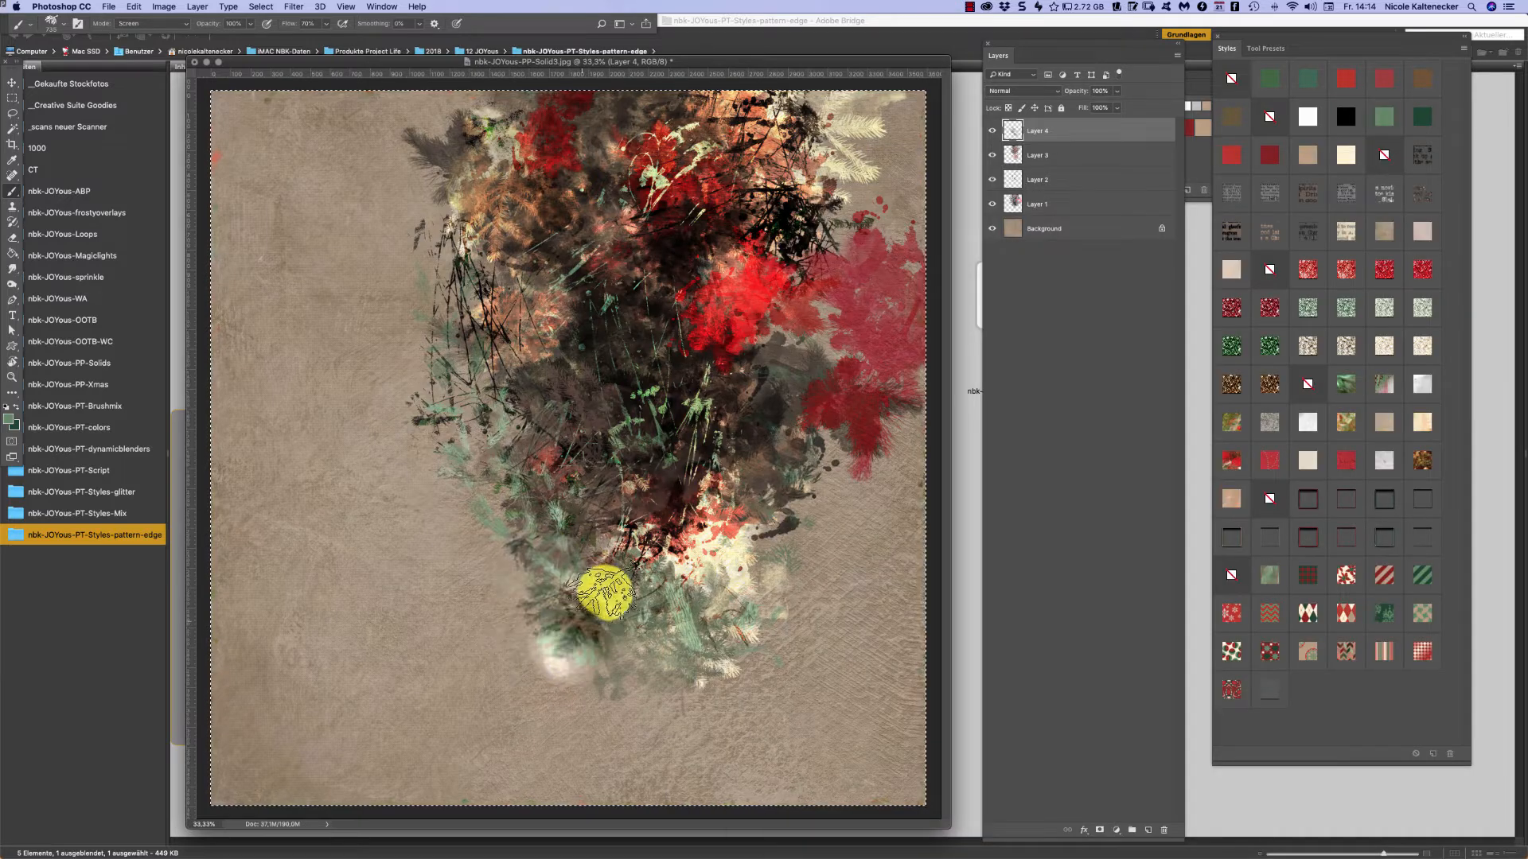
# - Try the Multiply blend mode on Layer 4 and settle on Color Burn
pyautogui.click(1025, 91)
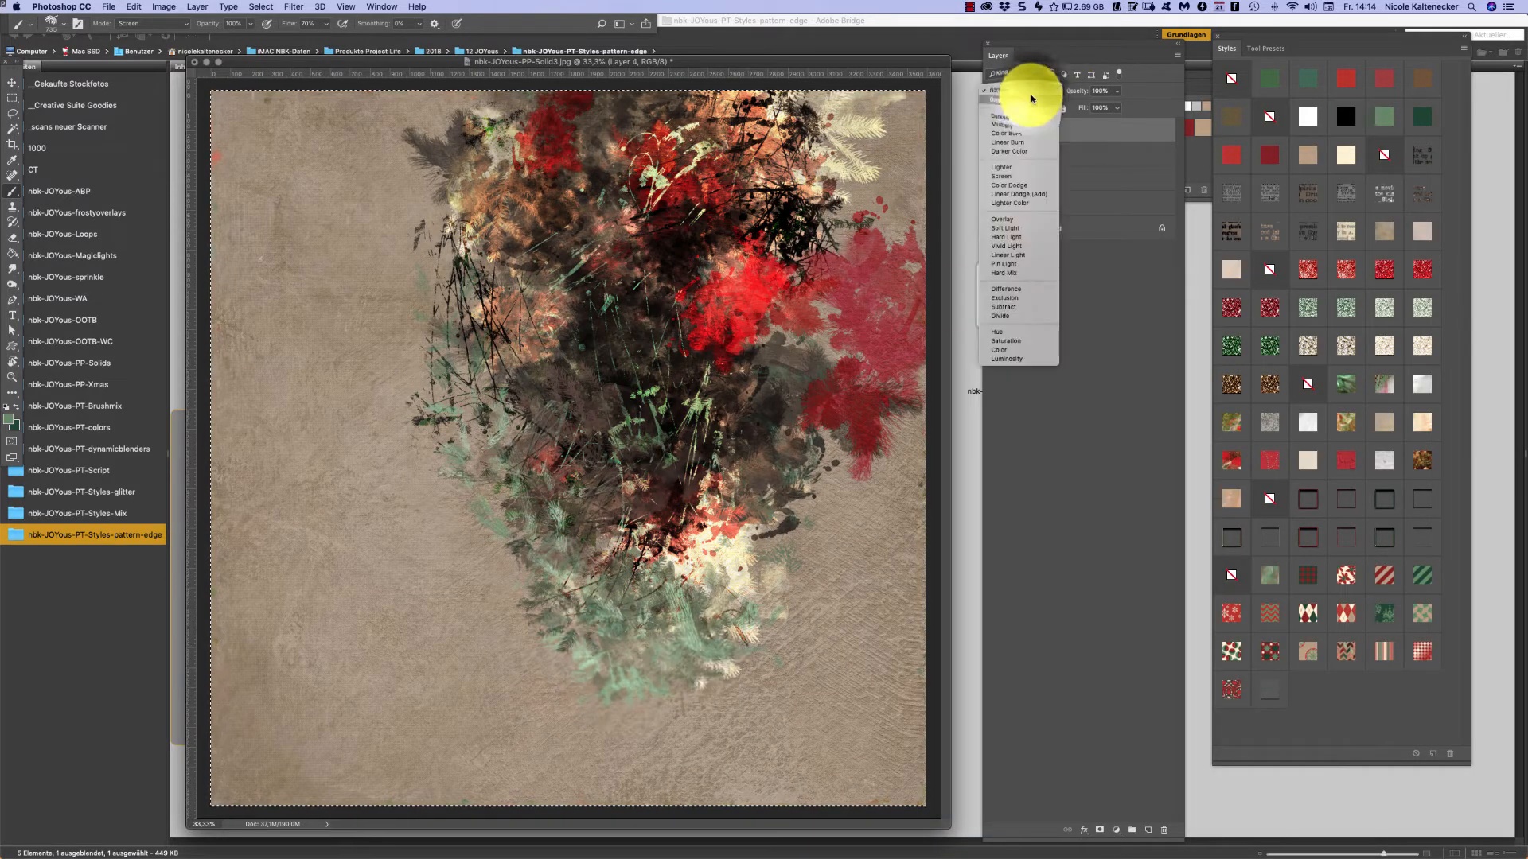
pyautogui.click(1035, 126)
pyautogui.click(1032, 91)
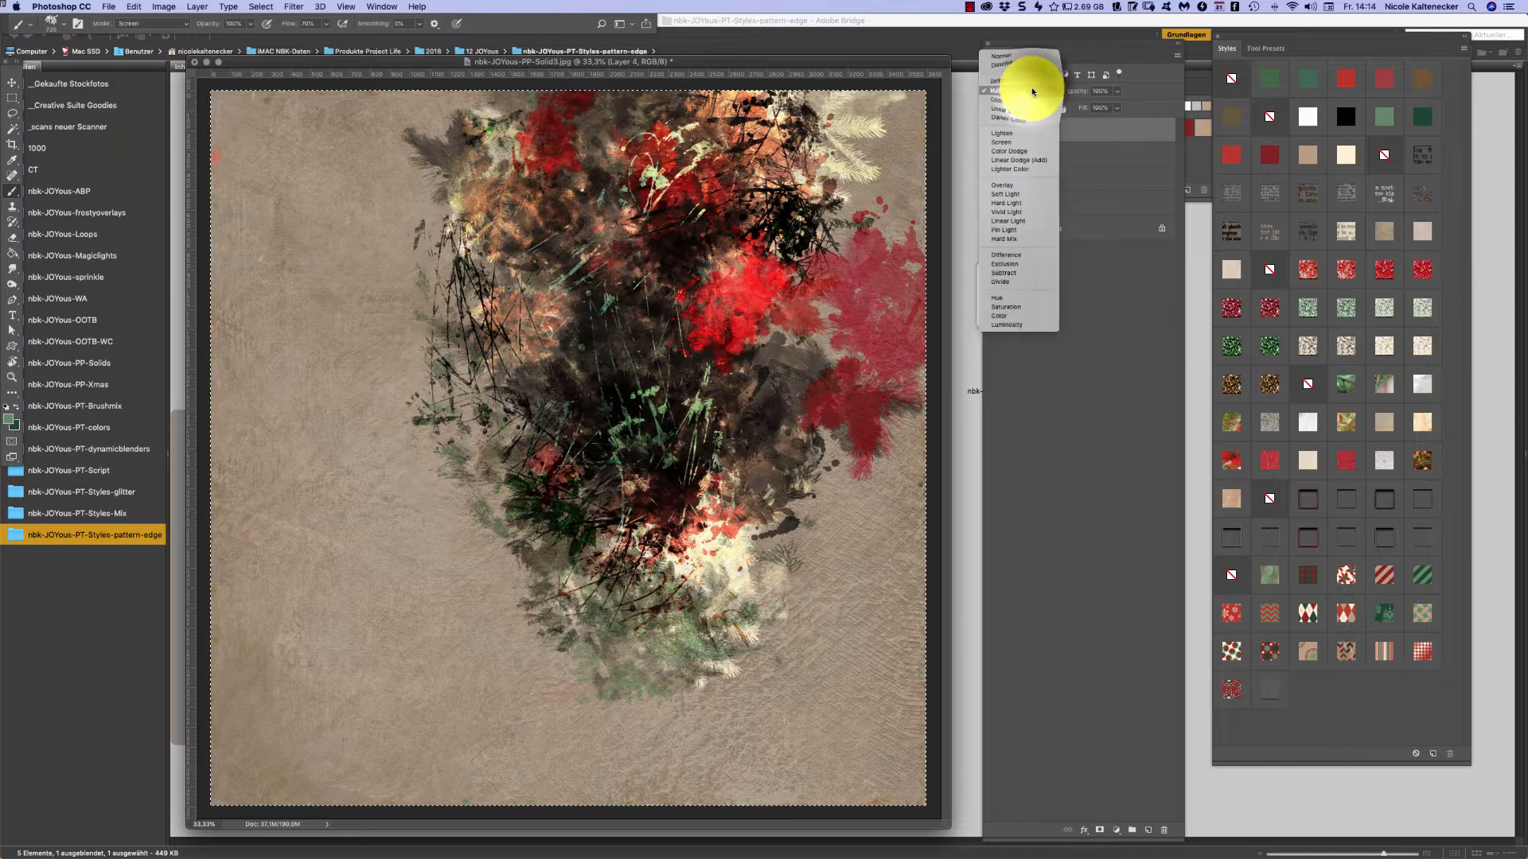
pyautogui.click(1034, 100)
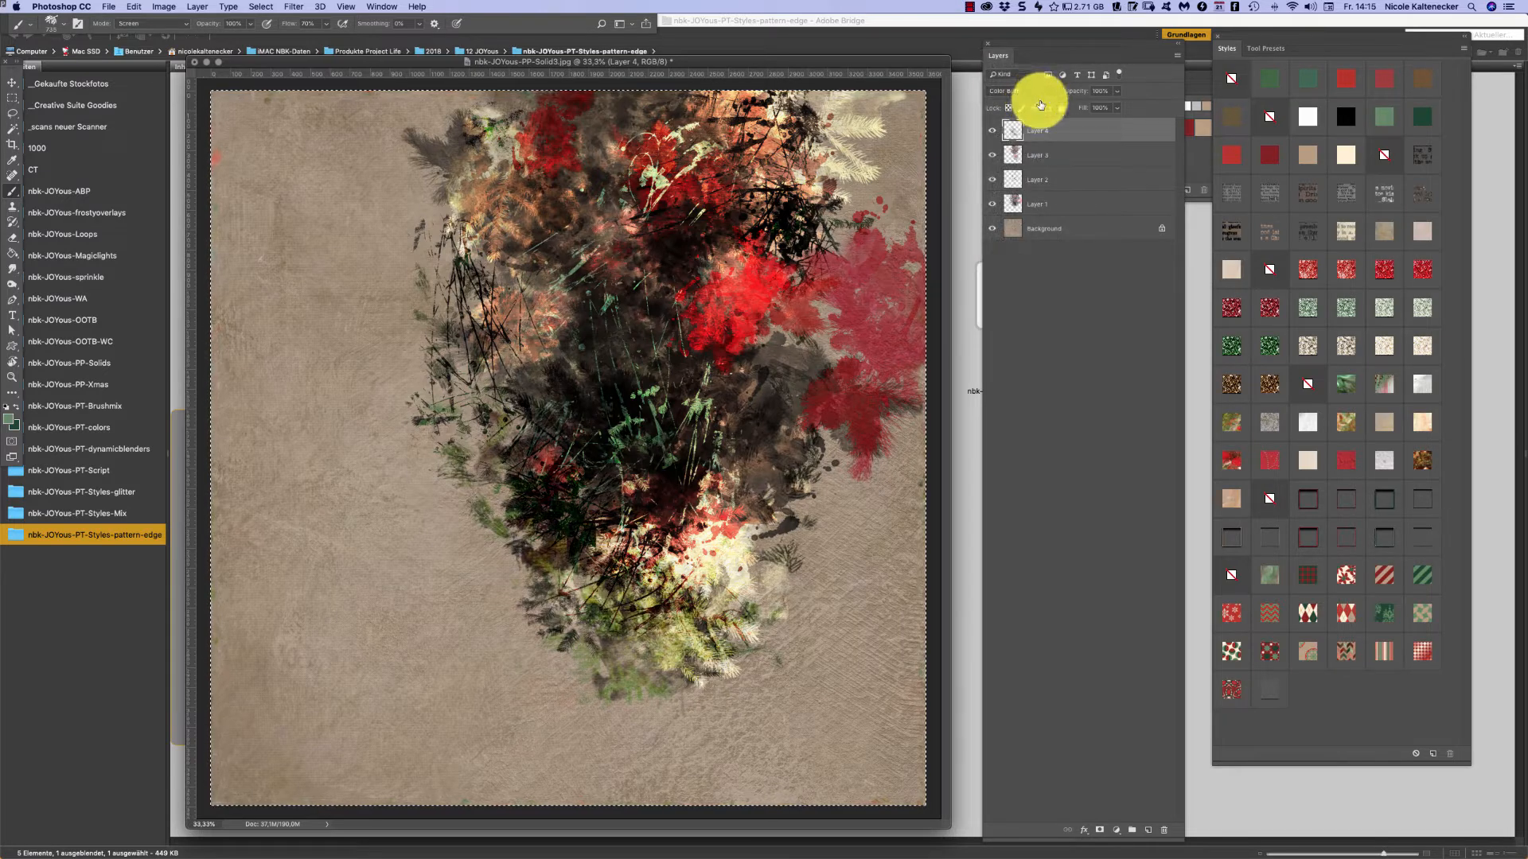
# - Paint green nbk-joyful-dynamic17 fir branches on Layer 4 around the left, upper and lower edges of the artwork
pyautogui.moveTo(482, 241)
pyautogui.mouseDown()
pyautogui.moveTo(437, 231)
pyautogui.moveTo(475, 273)
pyautogui.moveTo(439, 273)
pyautogui.mouseUp()
pyautogui.moveTo(457, 326); pyautogui.dragTo(434, 183)
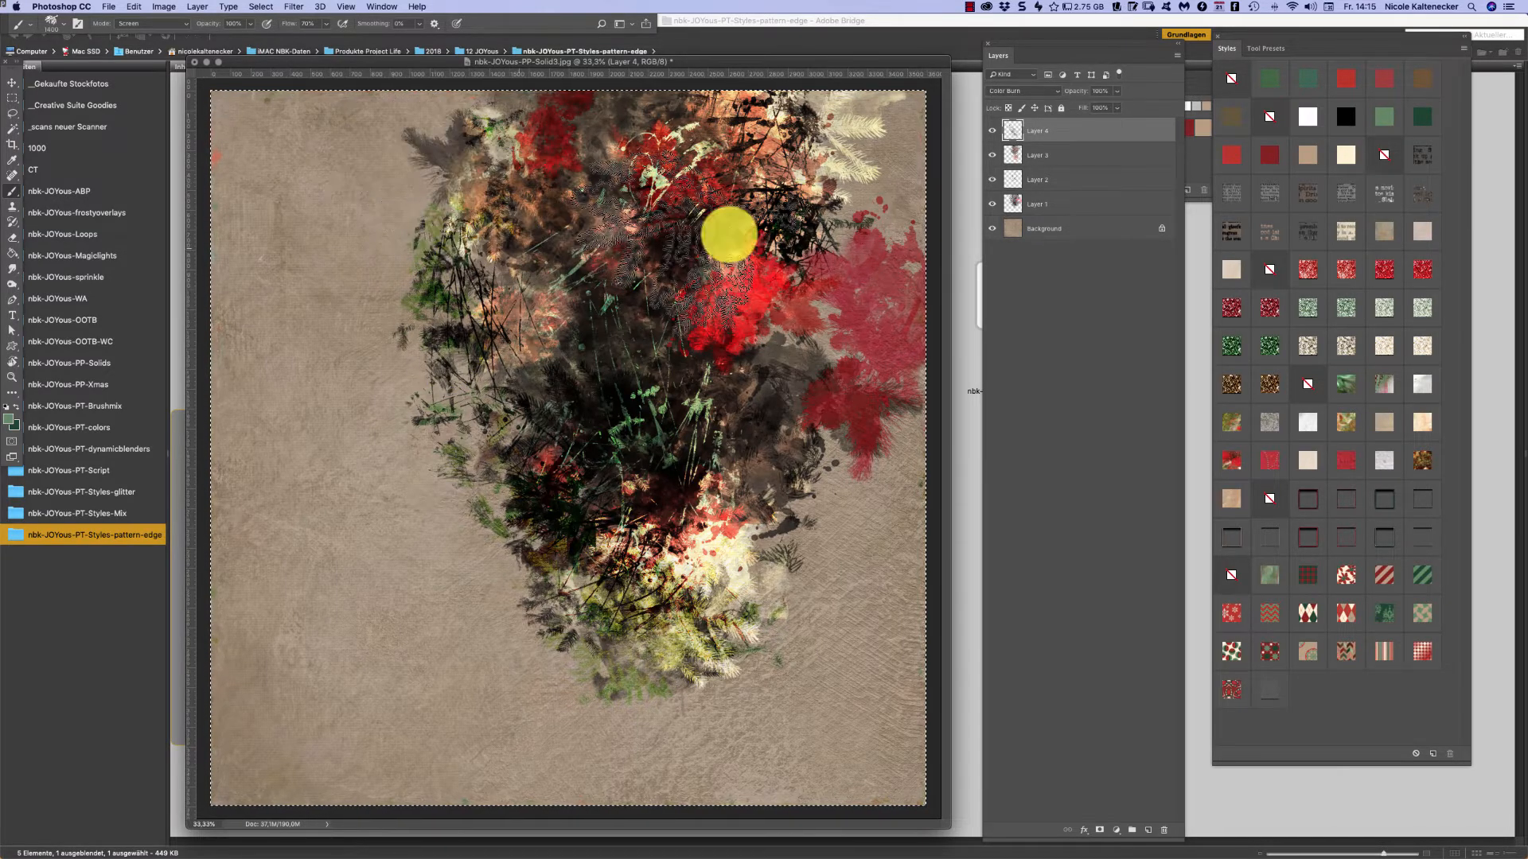
pyautogui.click(822, 146)
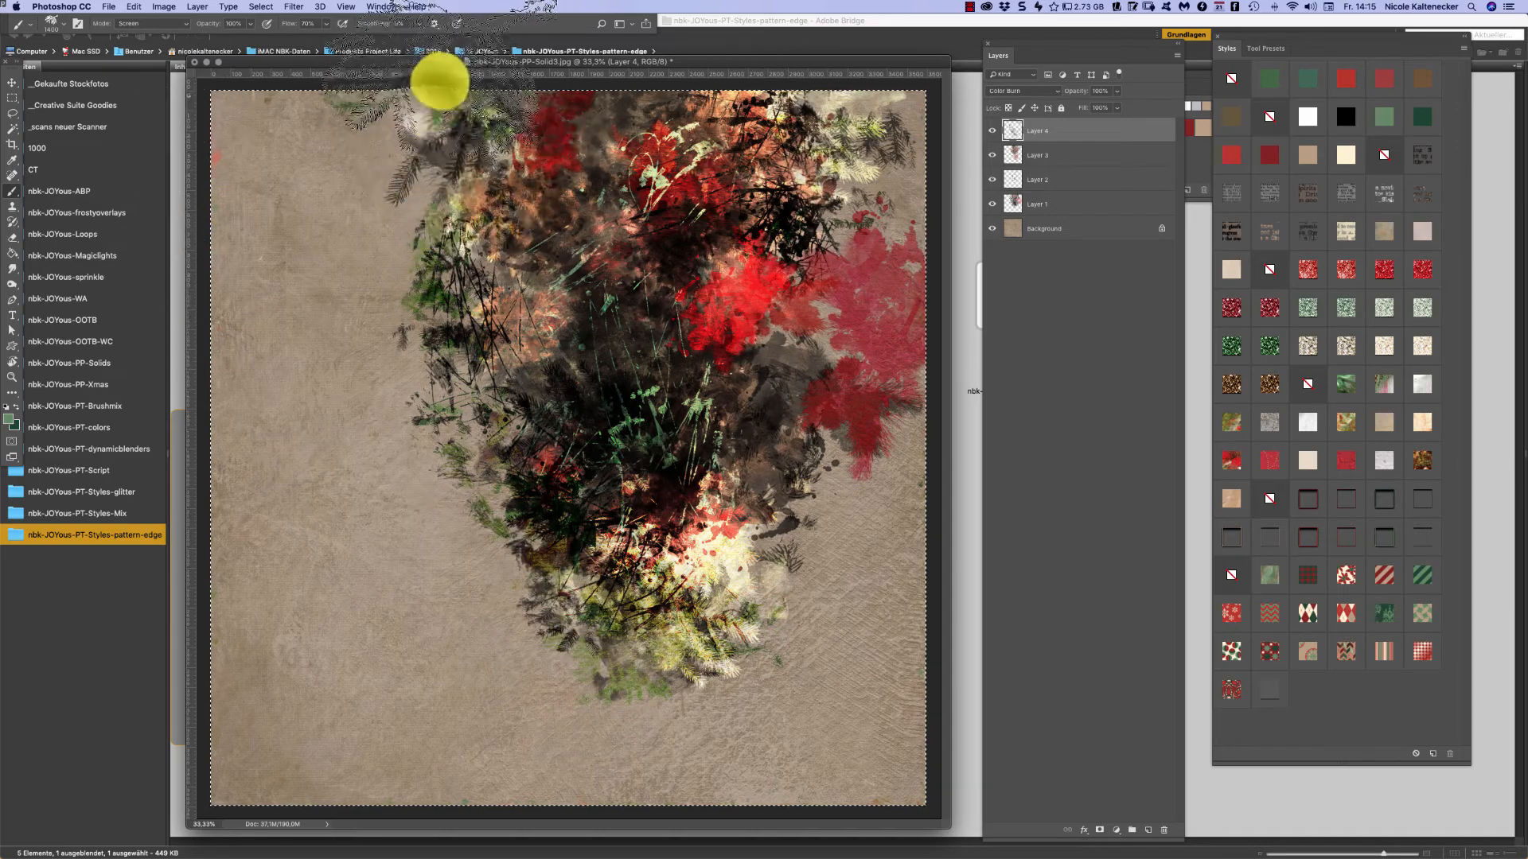
pyautogui.click(452, 184)
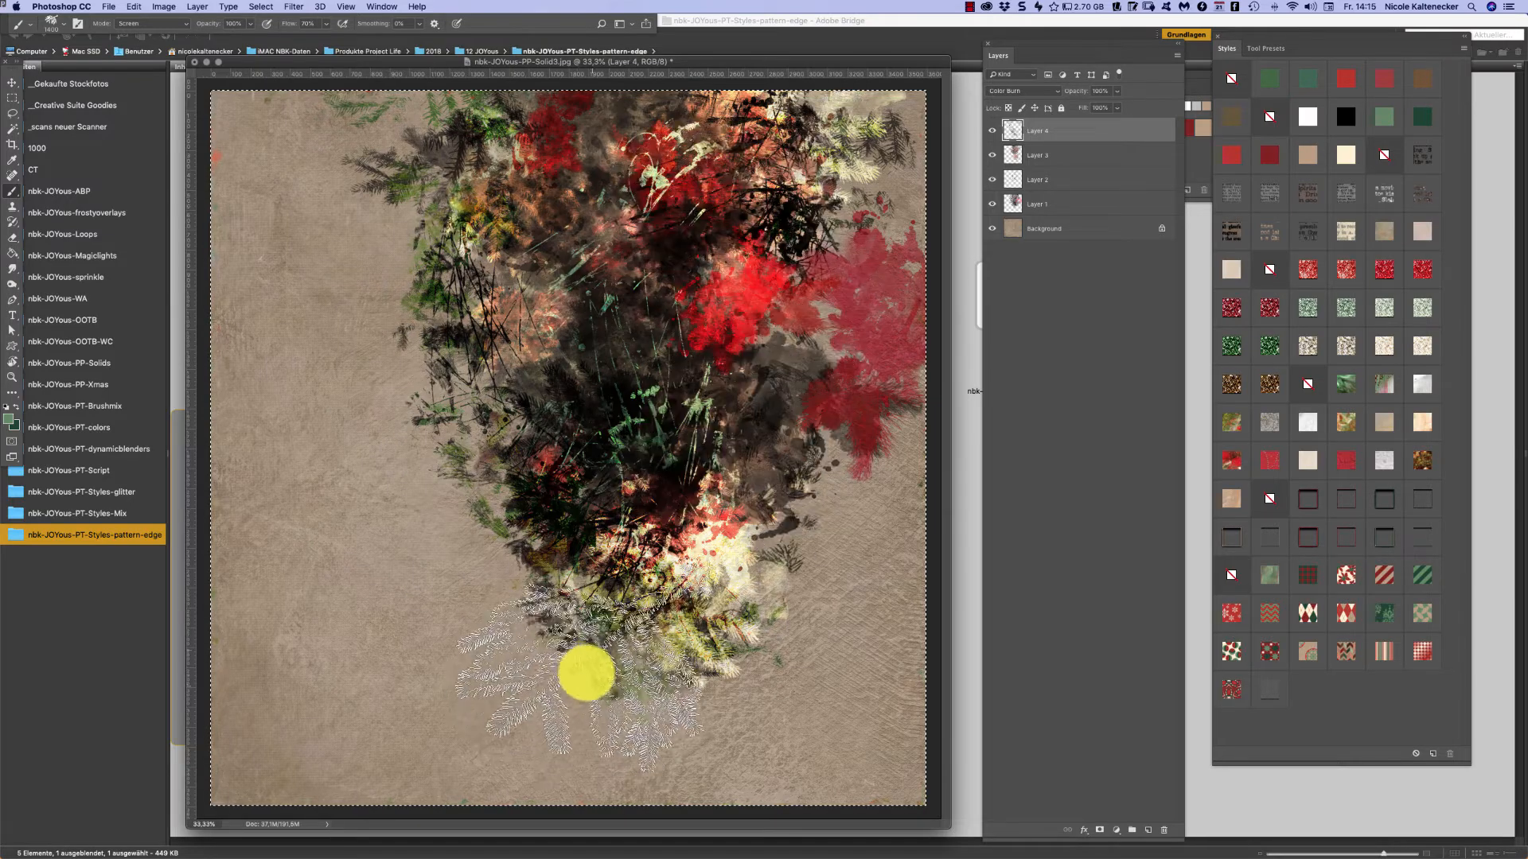
pyautogui.click(432, 430)
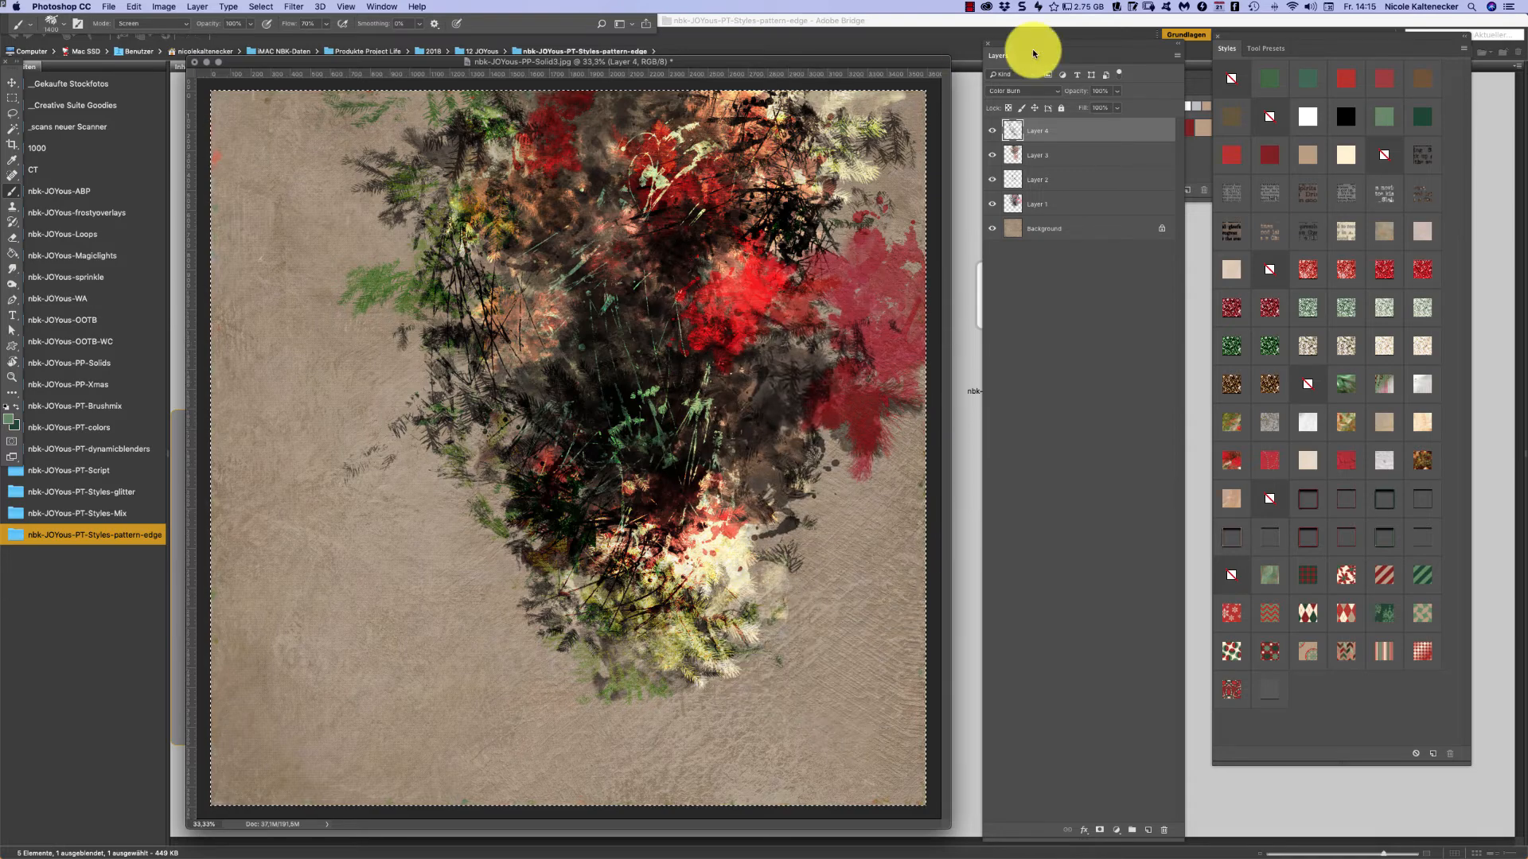
pyautogui.click(753, 526)
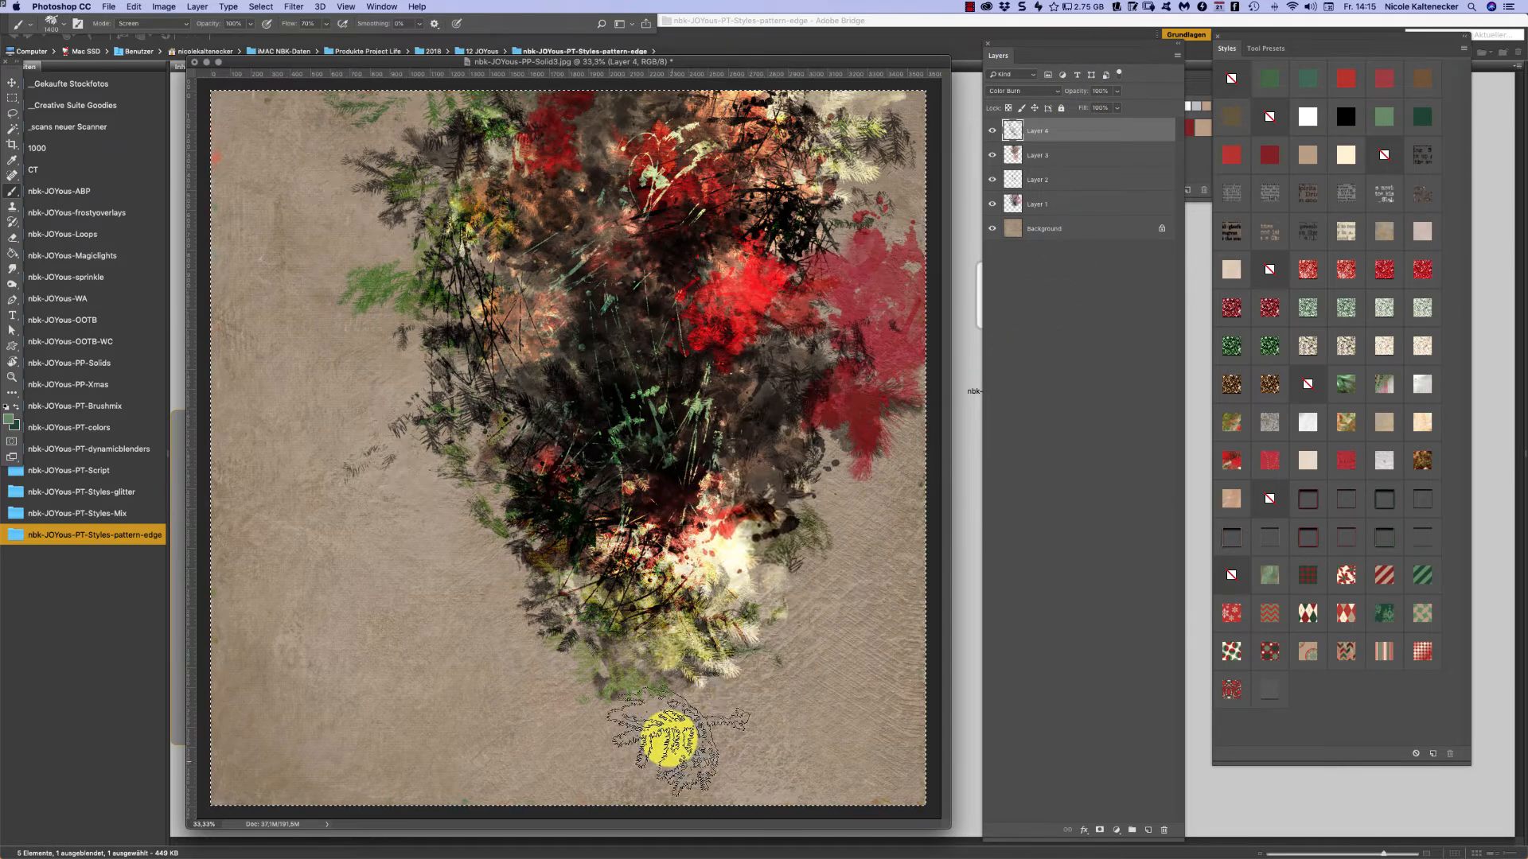
pyautogui.click(645, 714)
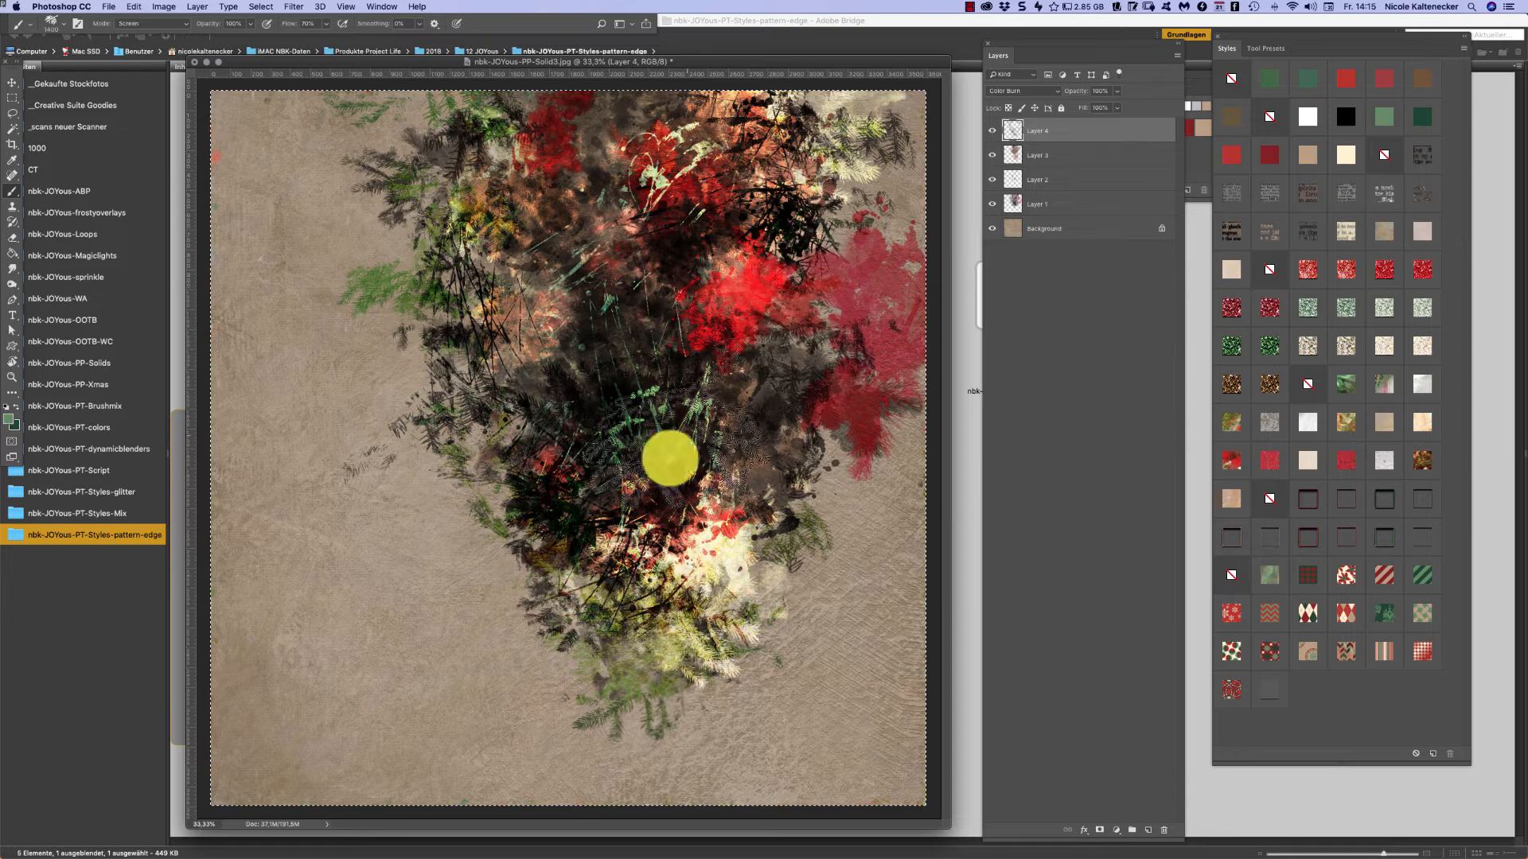
pyautogui.click(556, 627)
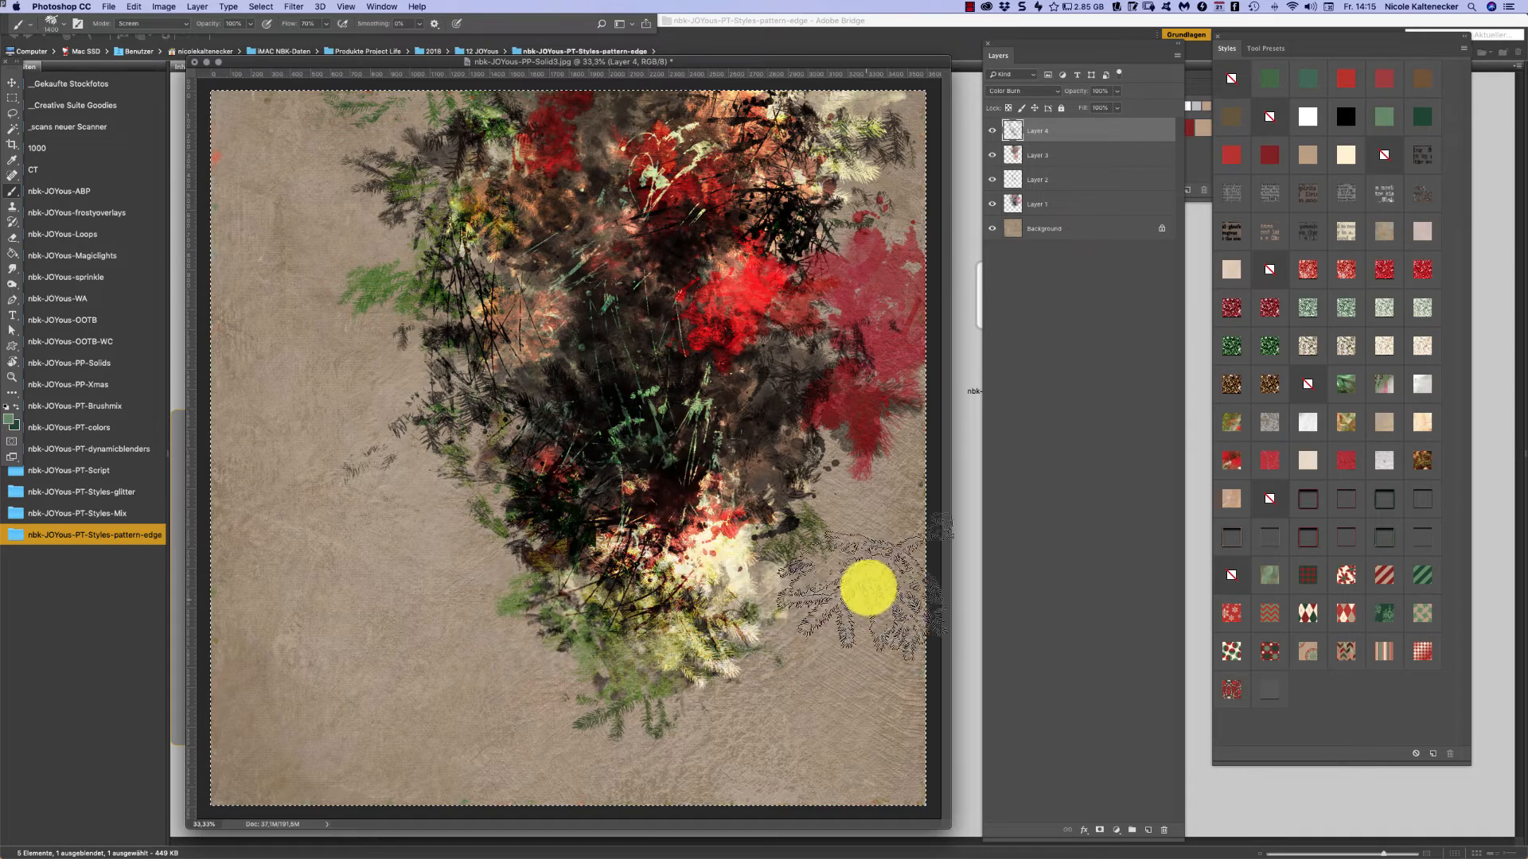
pyautogui.click(467, 527)
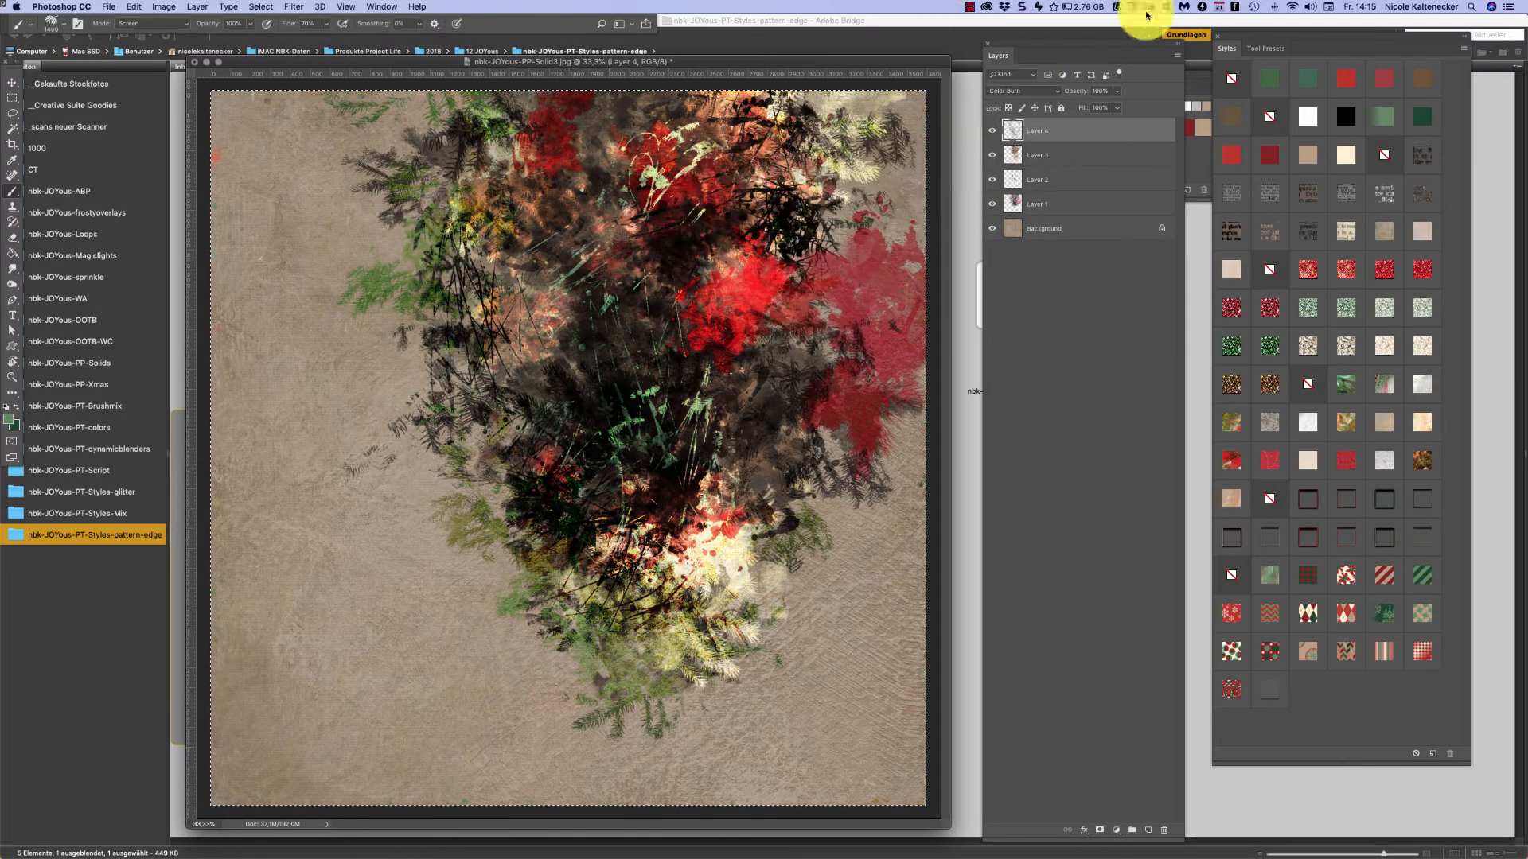
# - Add Layer 5 directly above Layer 1 and paint nbk-joyful-dynamic9 strokes over the dark centre of the artwork
pyautogui.click(1092, 200)
pyautogui.click(1148, 830)
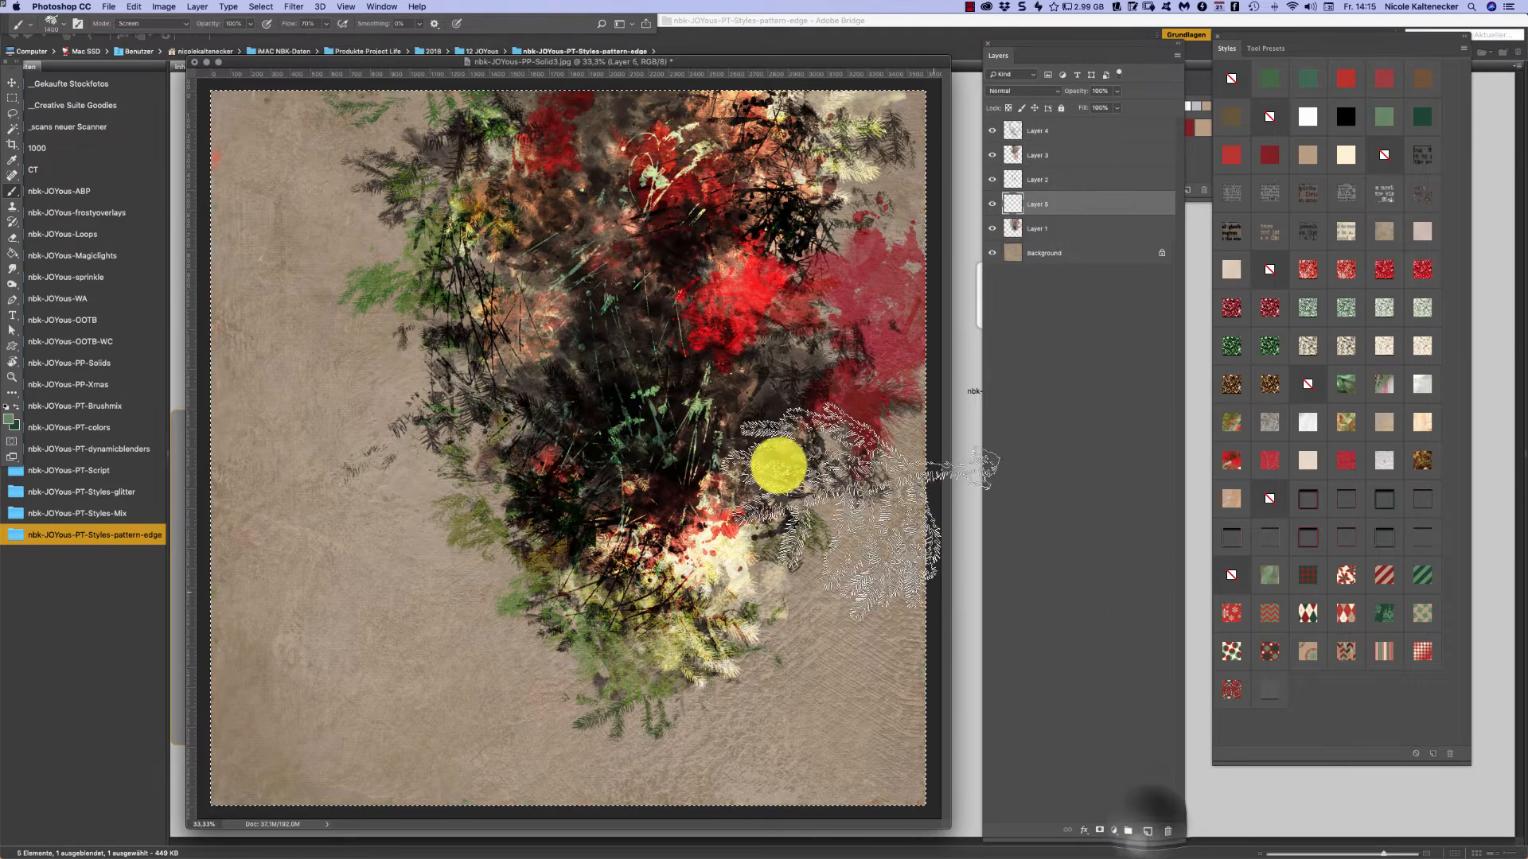
pyautogui.rightClick(532, 482)
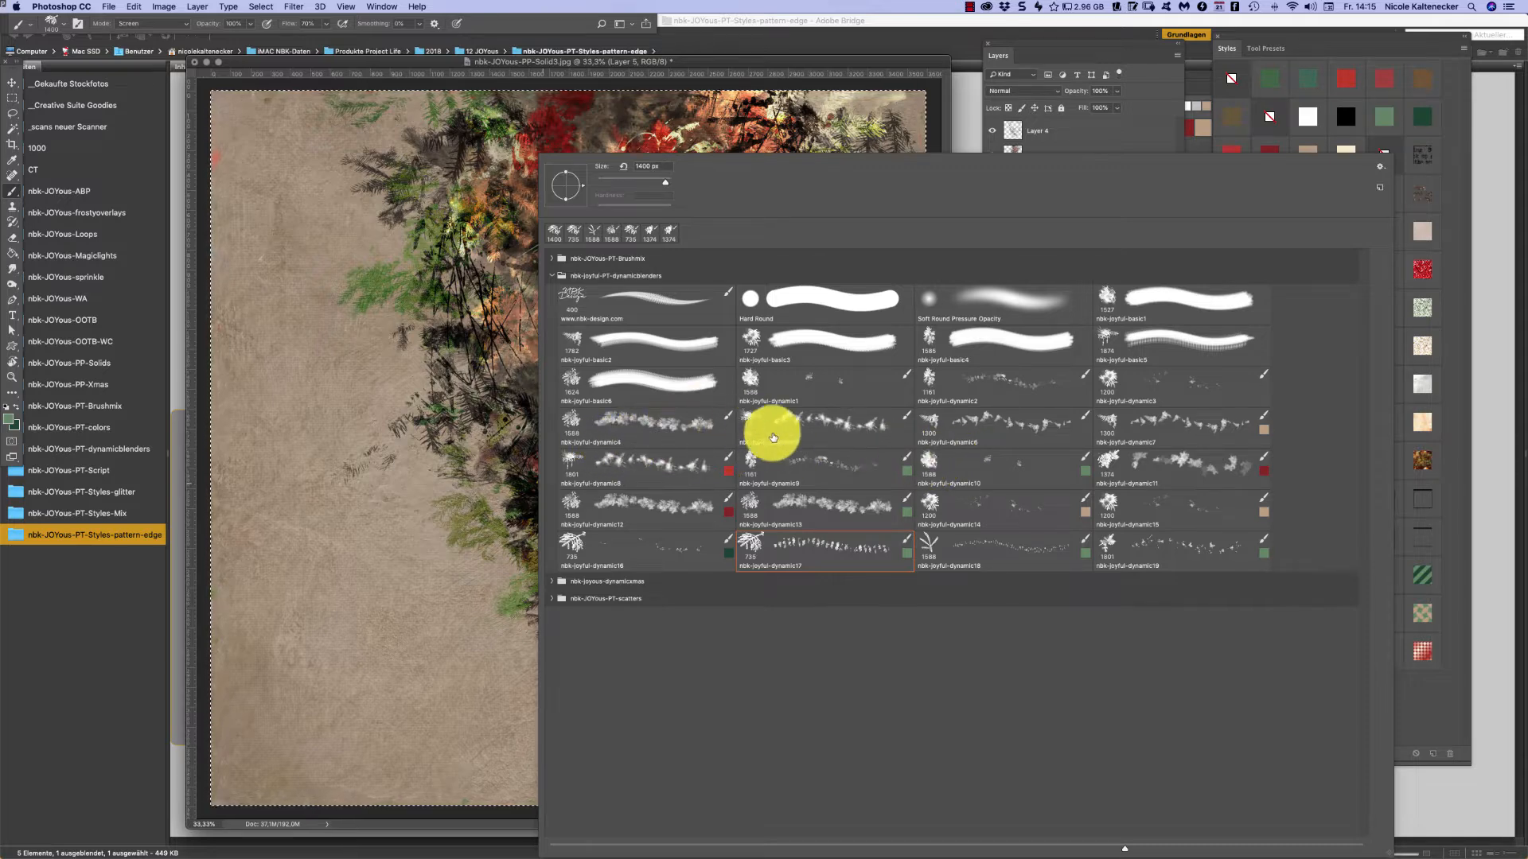
pyautogui.doubleClick(749, 465)
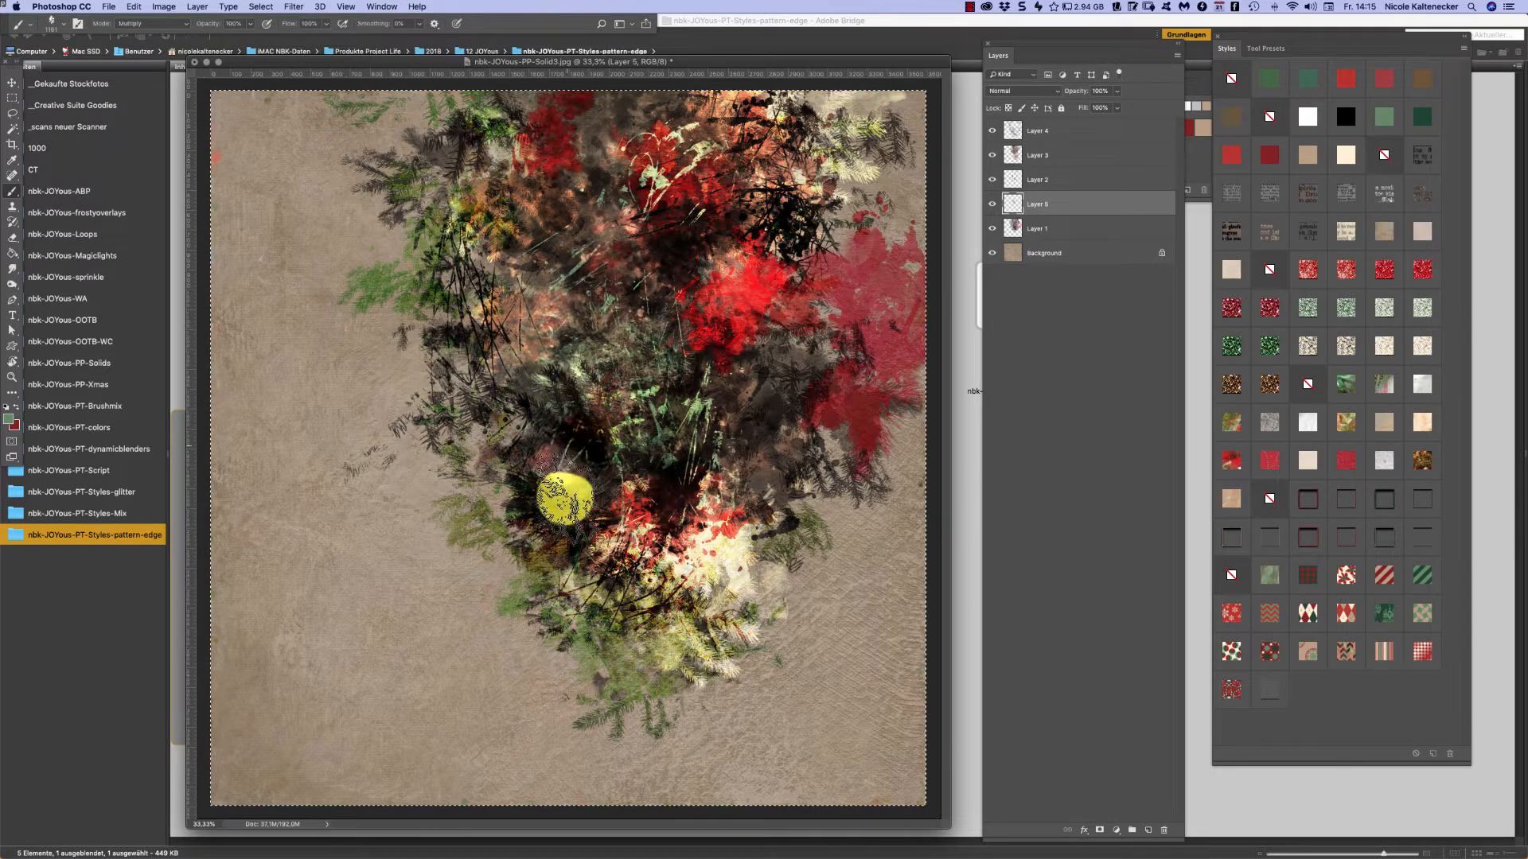
pyautogui.rightClick(619, 327)
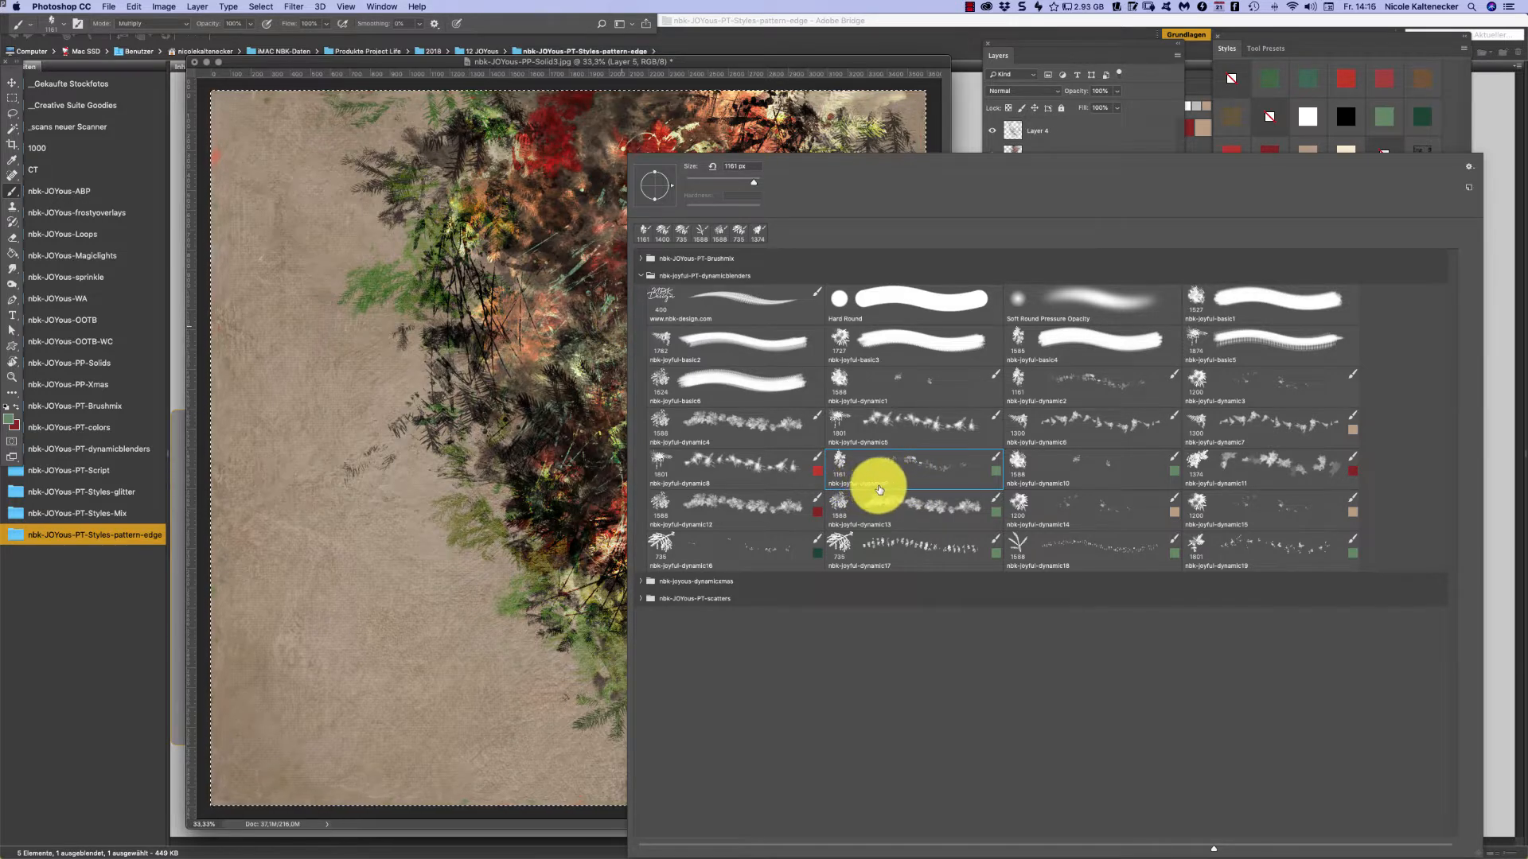
pyautogui.click(541, 395)
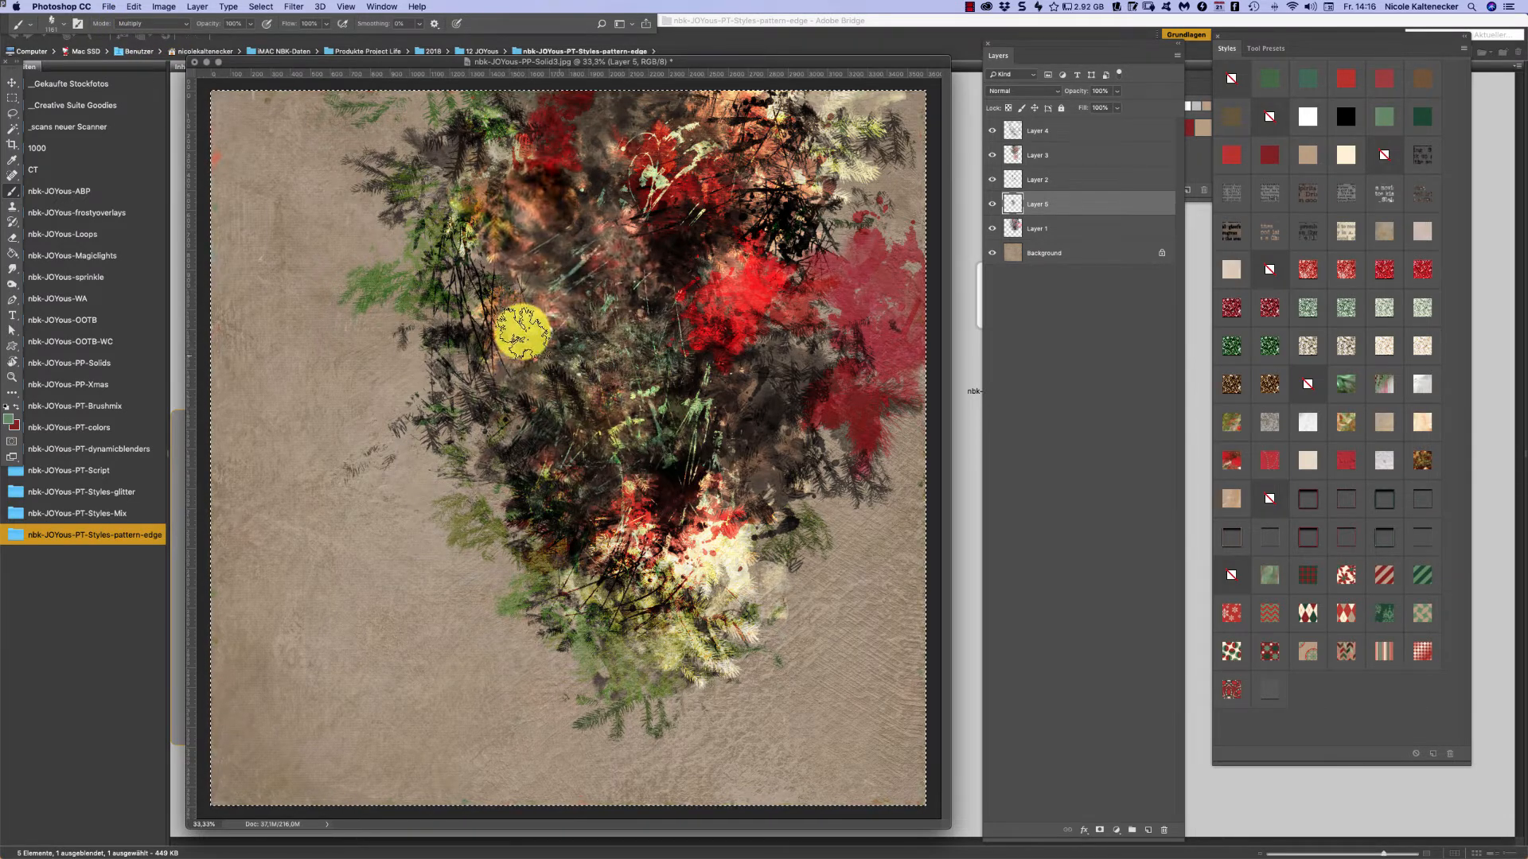
# - Set the brush mode to Color Dodge and paint bright highlights across the artwork's centre on Layer 5
pyautogui.click(156, 27)
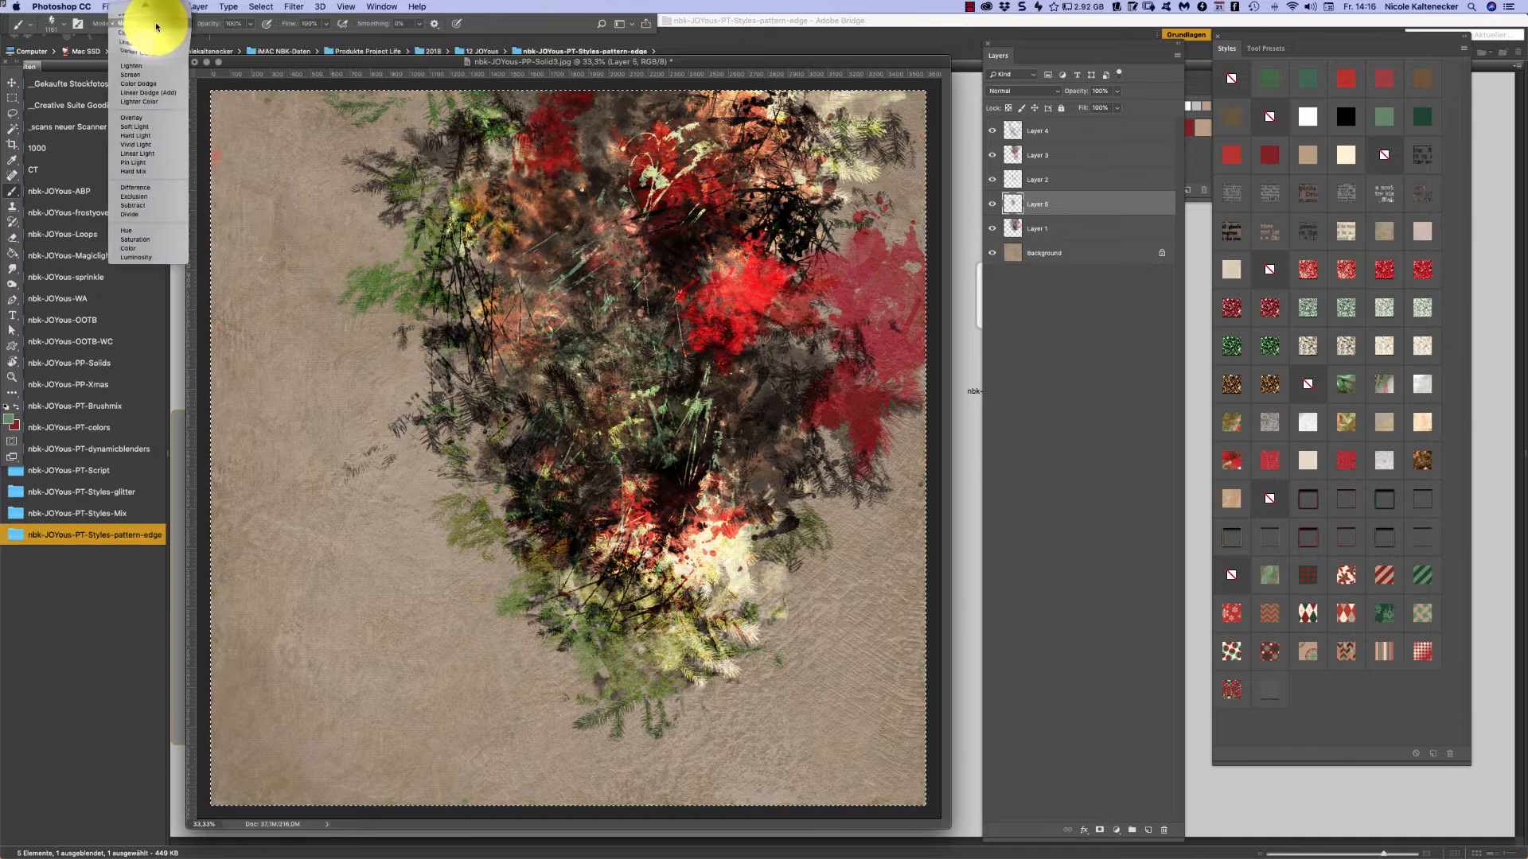
pyautogui.click(174, 85)
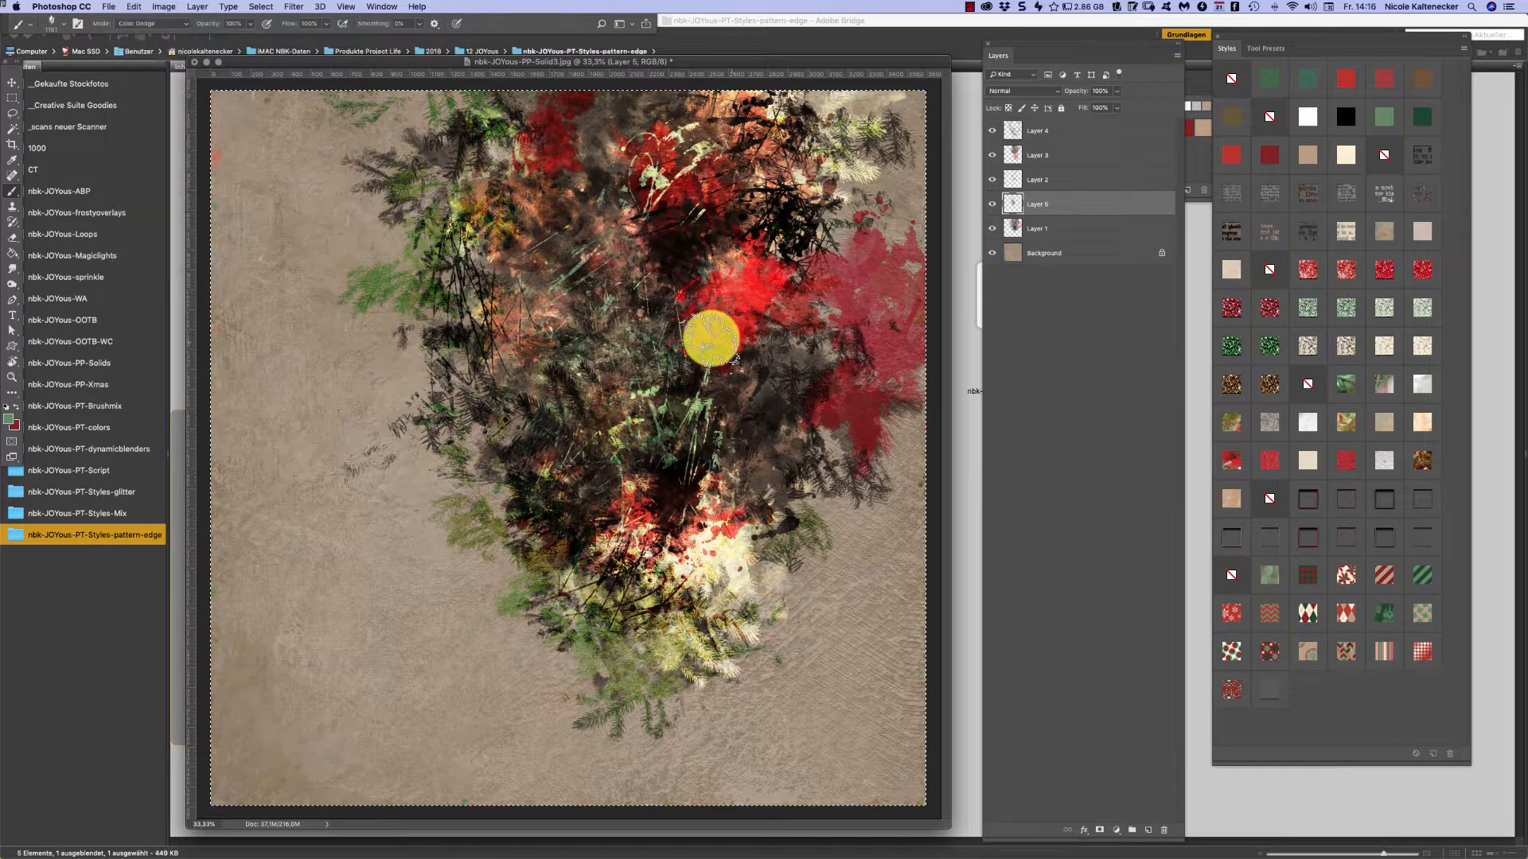
pyautogui.moveTo(614, 352)
pyautogui.mouseDown()
pyautogui.moveTo(552, 451)
pyautogui.moveTo(532, 437)
pyautogui.moveTo(563, 409)
pyautogui.moveTo(607, 488)
pyautogui.moveTo(581, 454)
pyautogui.moveTo(561, 498)
pyautogui.moveTo(647, 351)
pyautogui.moveTo(682, 487)
pyautogui.moveTo(777, 358)
pyautogui.moveTo(770, 561)
pyautogui.moveTo(709, 249)
pyautogui.moveTo(685, 327)
pyautogui.moveTo(658, 252)
pyautogui.moveTo(815, 201)
pyautogui.moveTo(958, 40)
pyautogui.moveTo(546, 488)
pyautogui.moveTo(601, 474)
pyautogui.moveTo(1048, 7)
pyautogui.mouseUp()
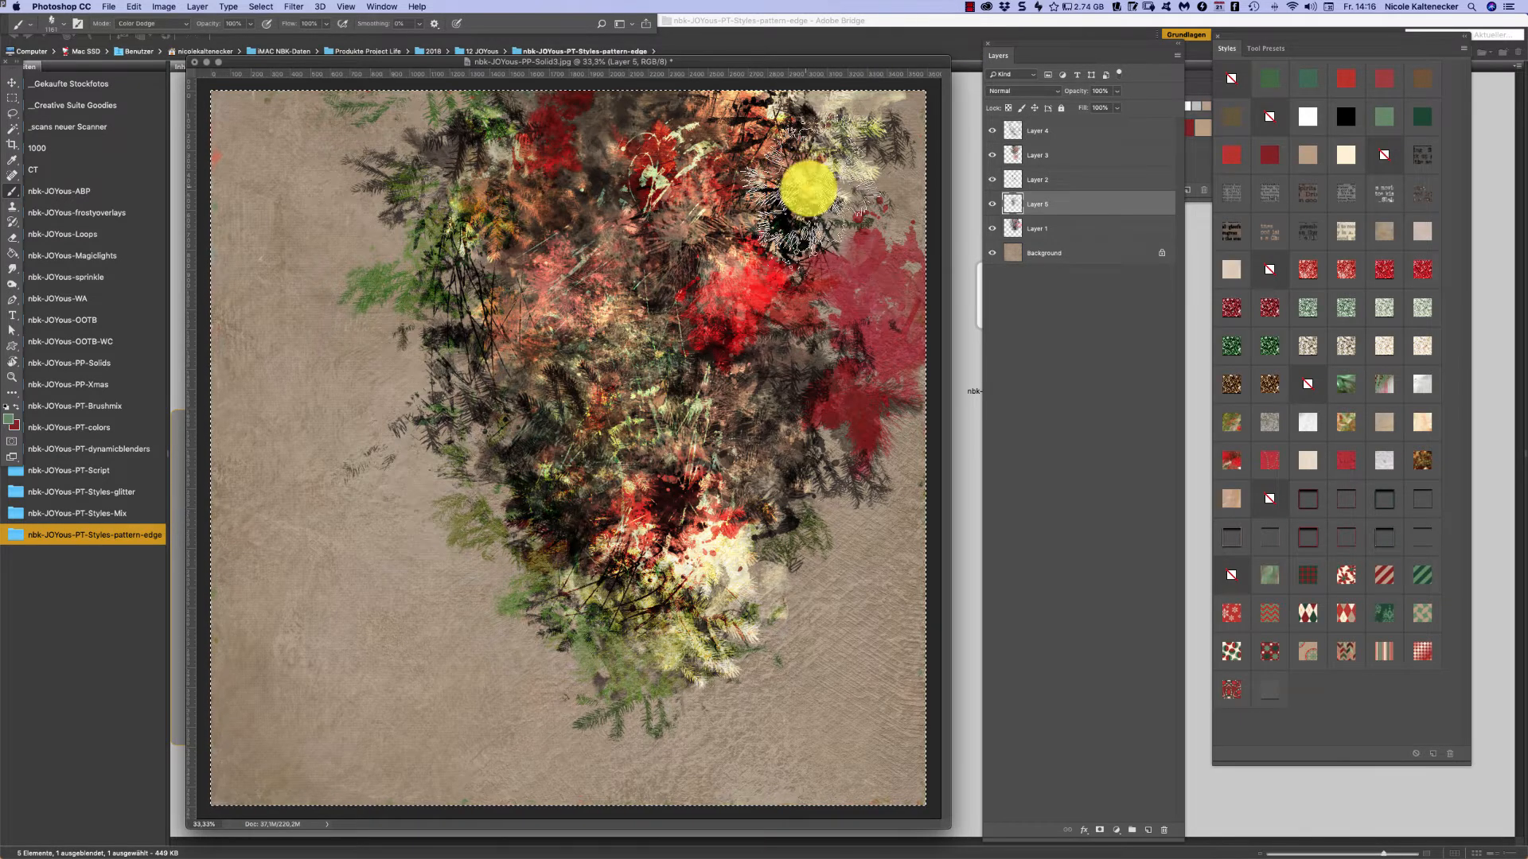
# - Select all painted layers from Layer 1 to Layer 4 and scale them to about 80% towards the canvas's upper-right corner
pyautogui.click(1060, 233)
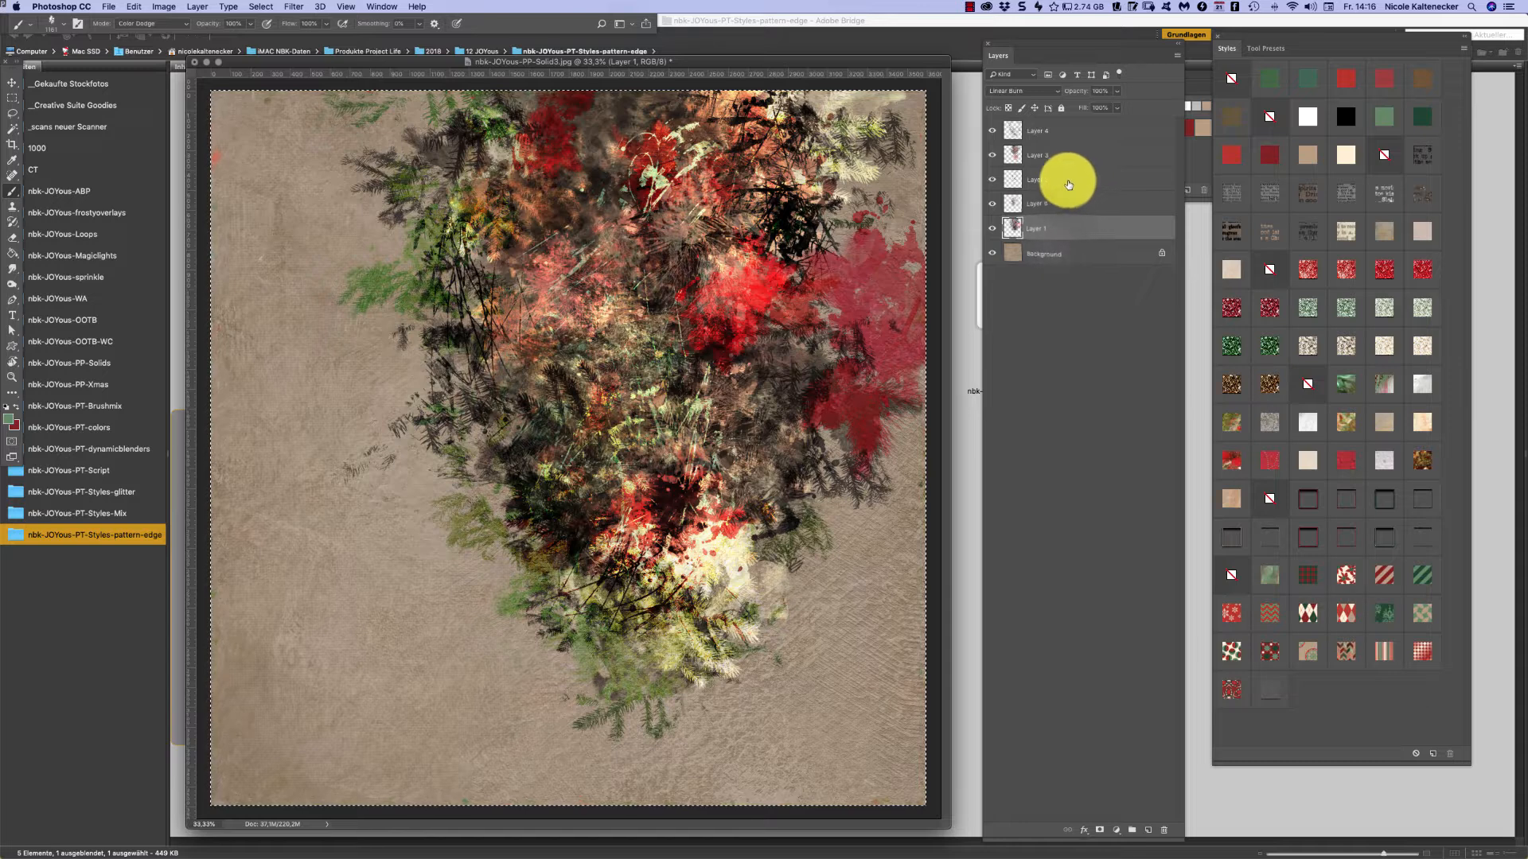
pyautogui.keyDown('shift'); pyautogui.click(1057, 138); pyautogui.keyUp('shift')
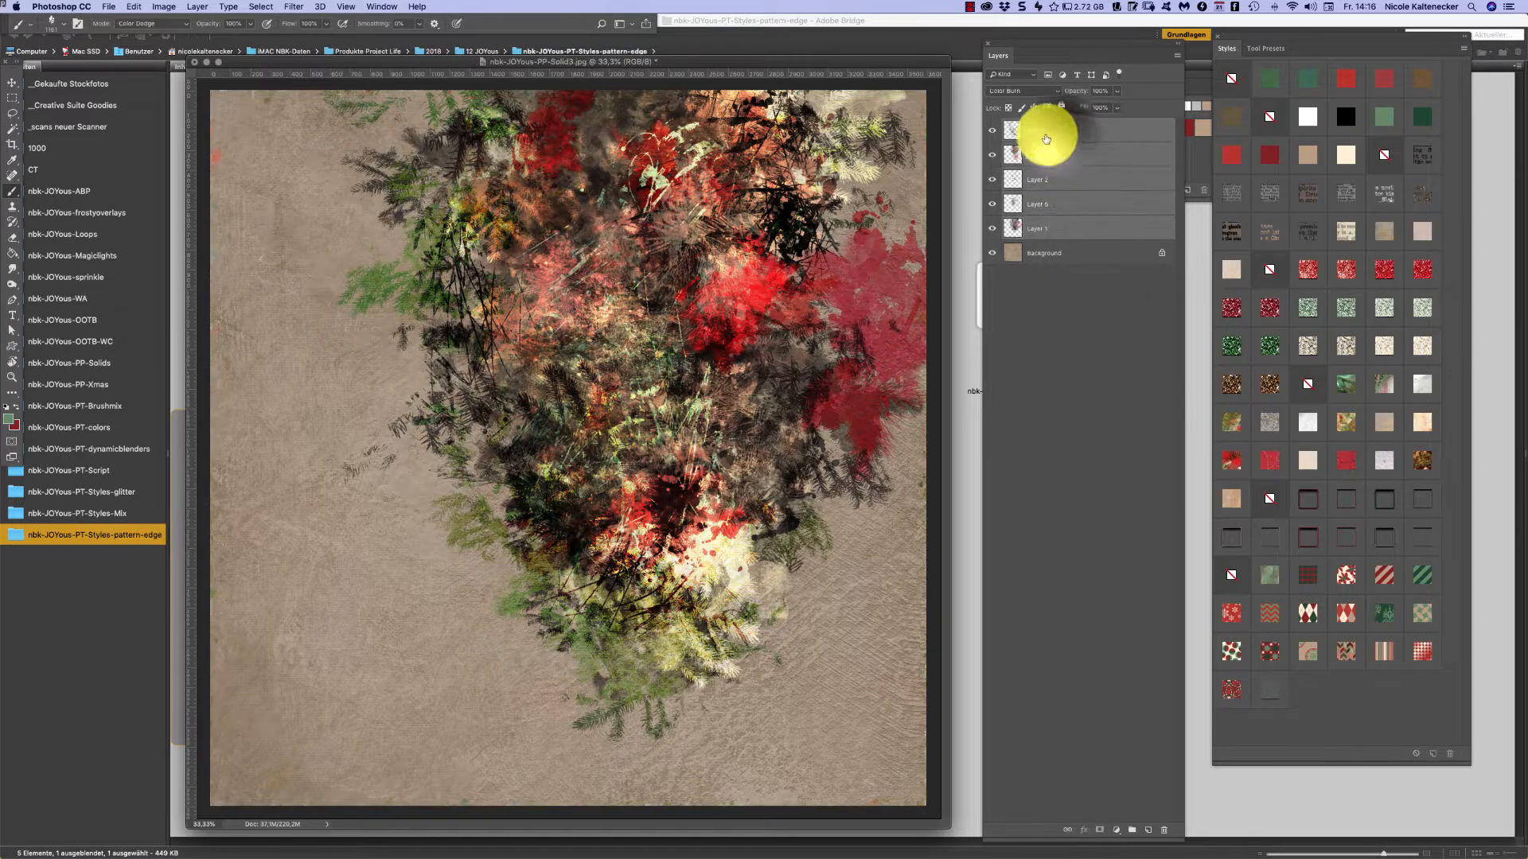
pyautogui.press('super+t')
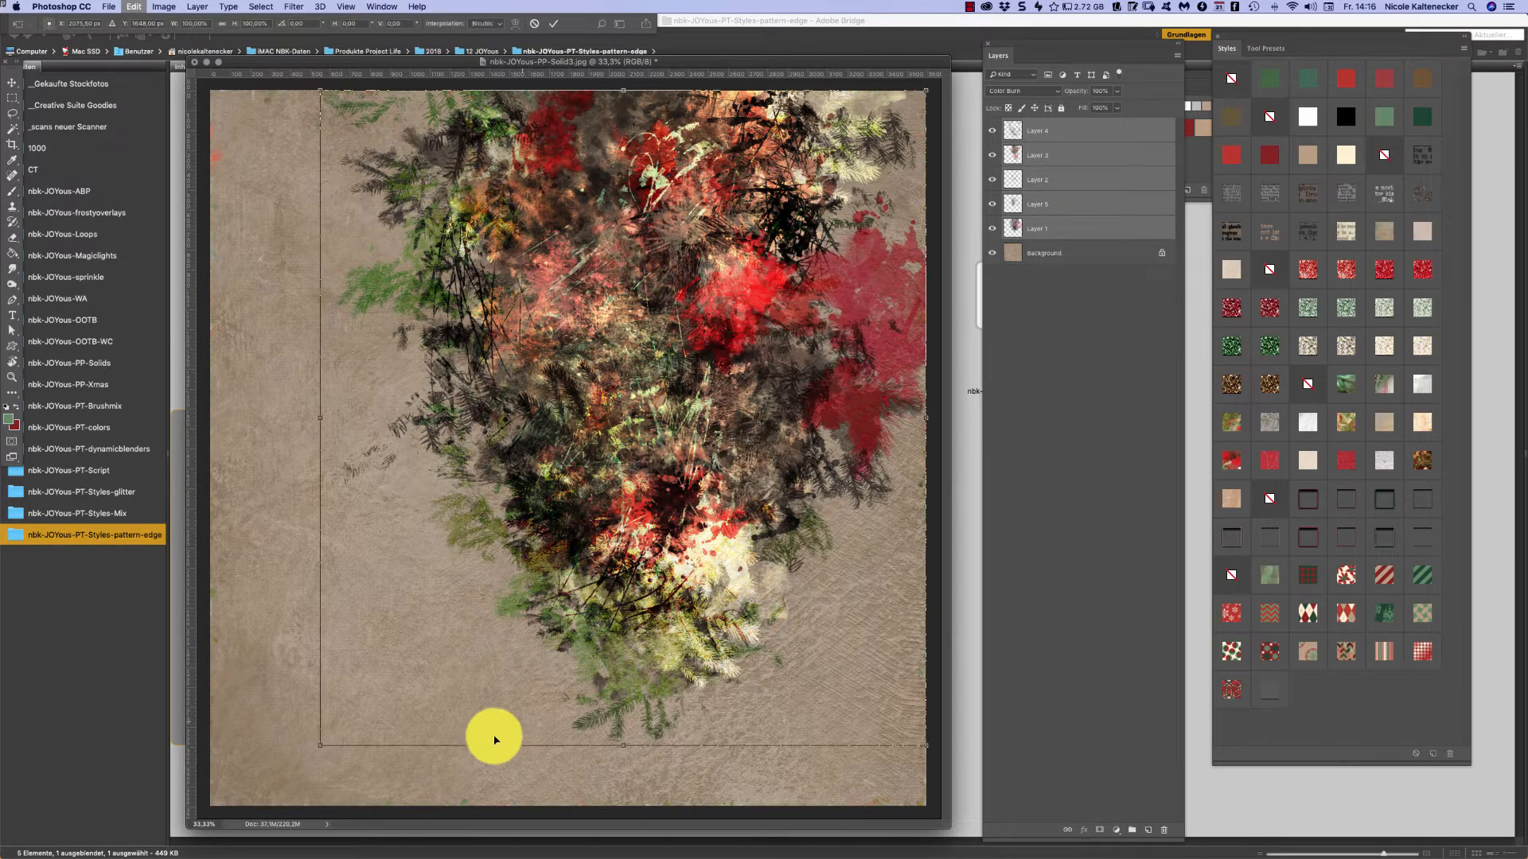
pyautogui.moveTo(317, 745); pyautogui.dragTo(365, 552)
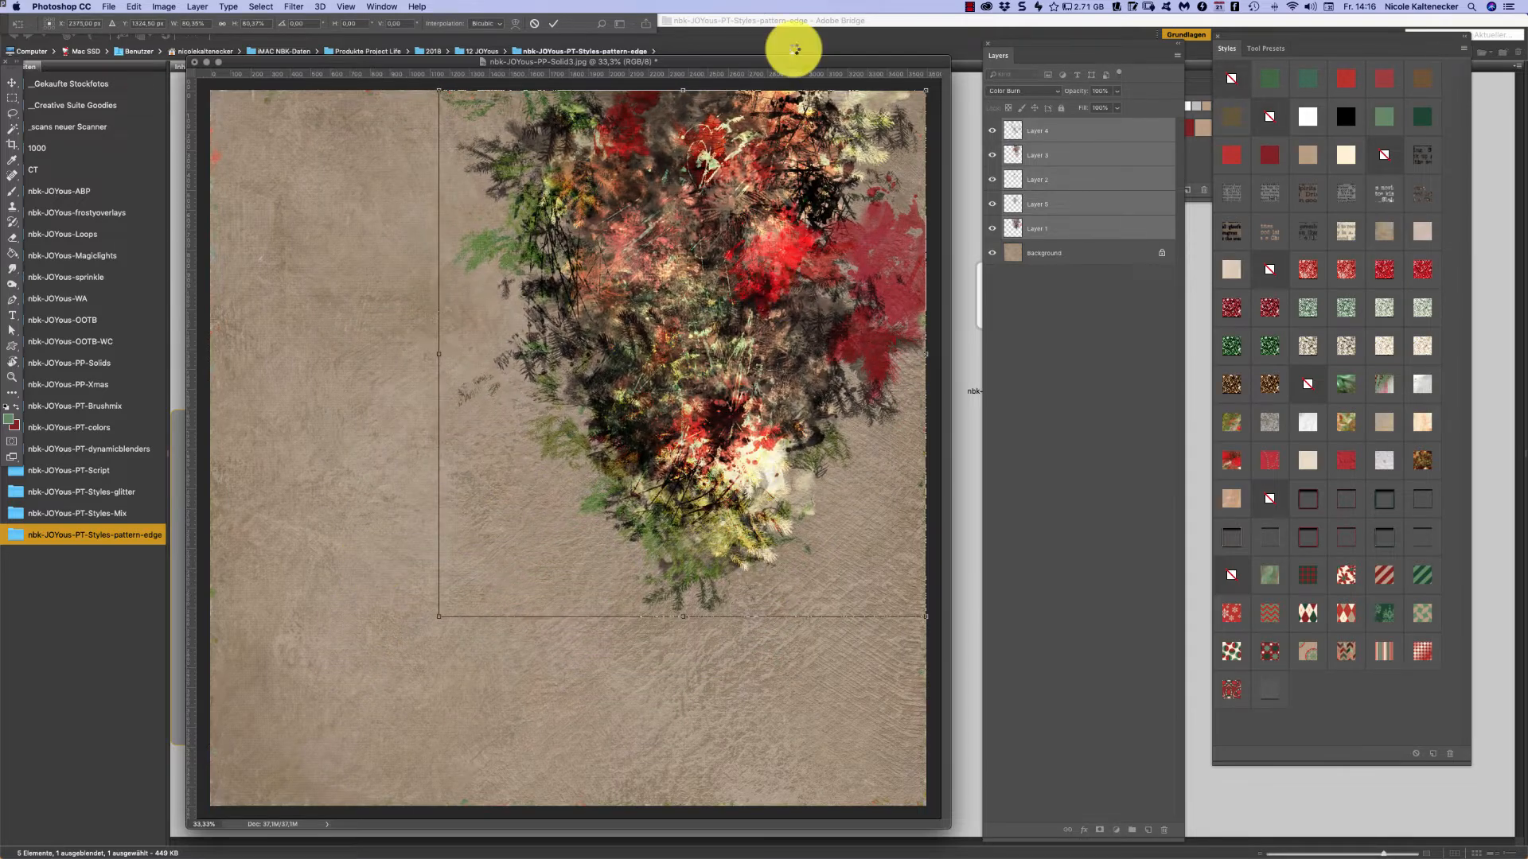
pyautogui.click(11, 191)
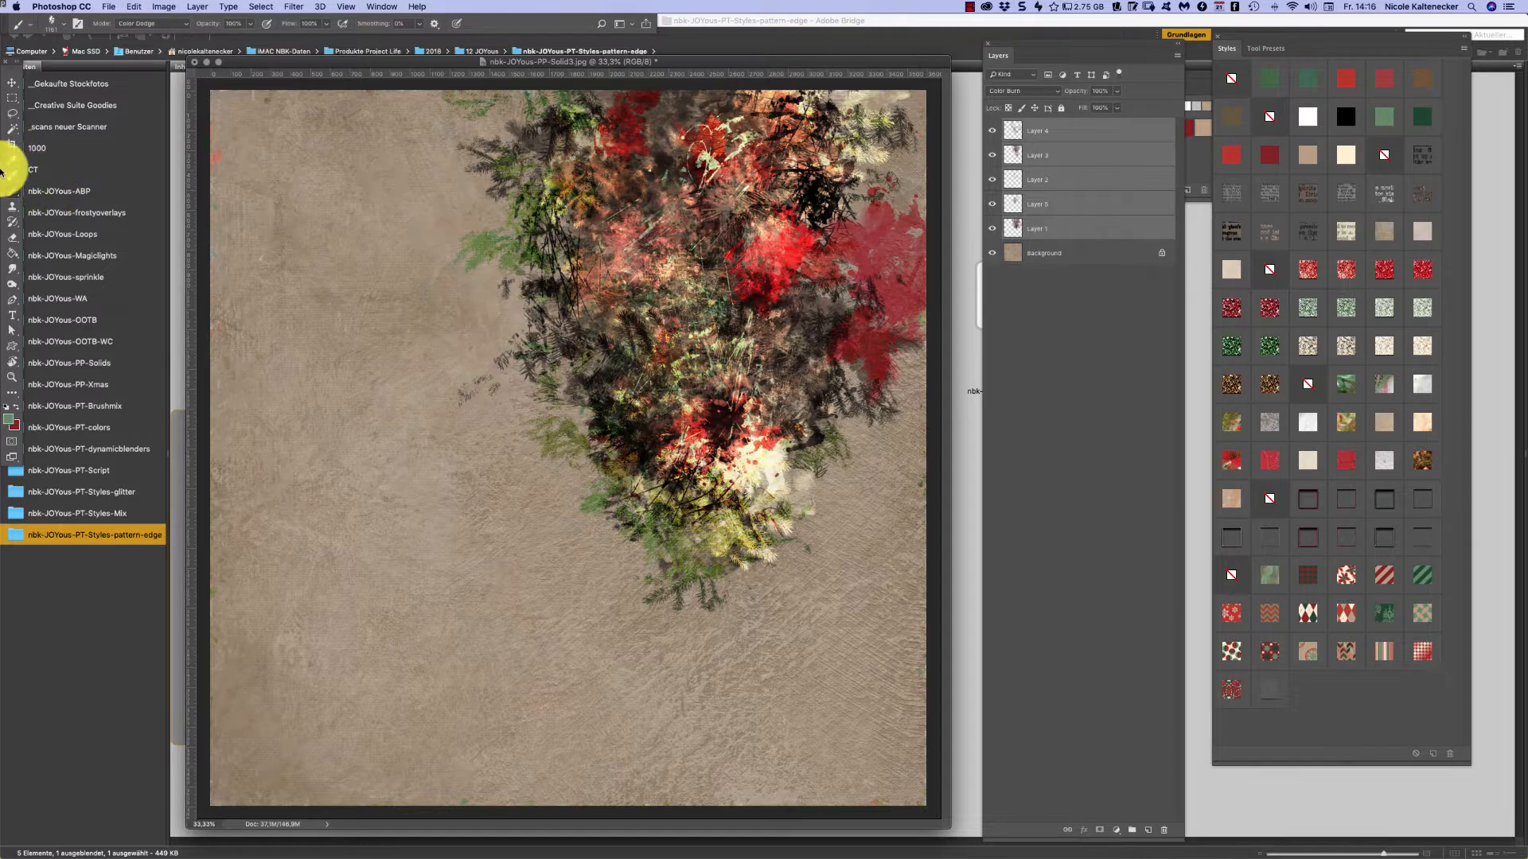
pyautogui.click(18, 84)
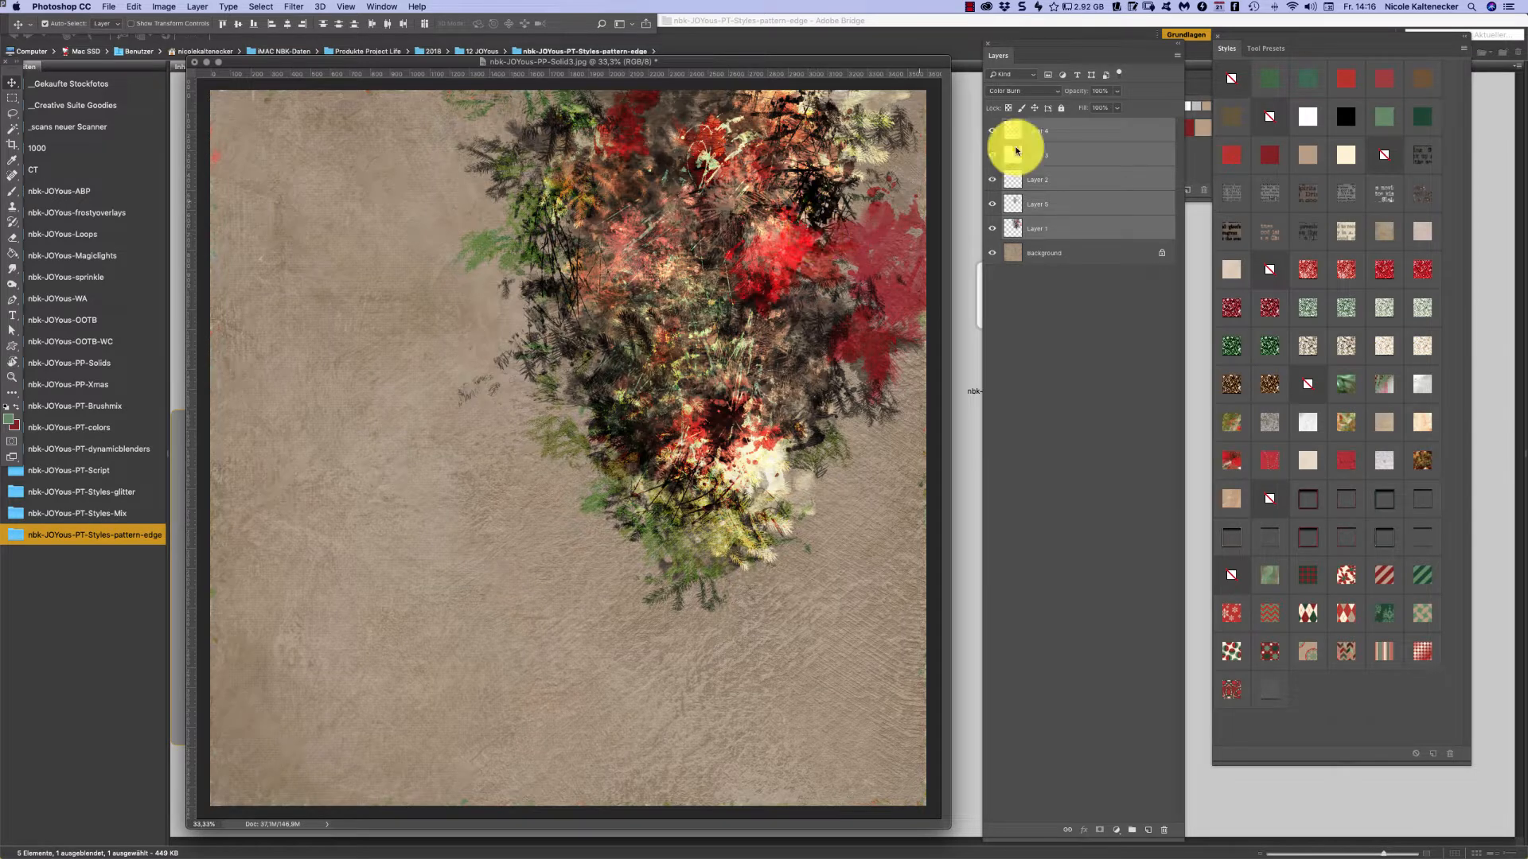
# - Choose the star brush from nbk-JOYous-PT-scatters and try scattering white stars across the artwork on Layer 4
pyautogui.click(1086, 130)
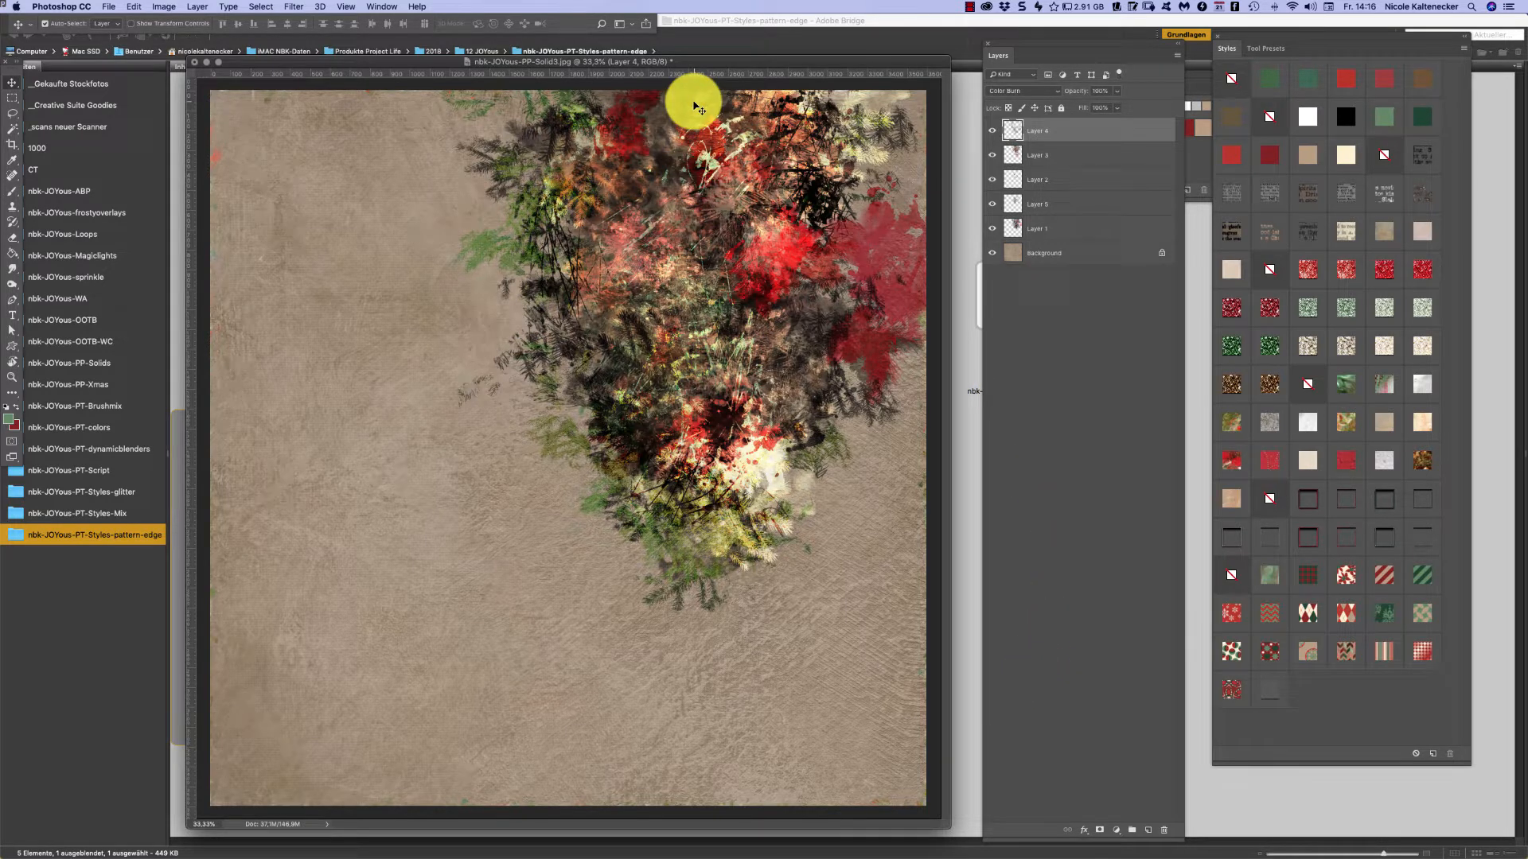
pyautogui.click(11, 191)
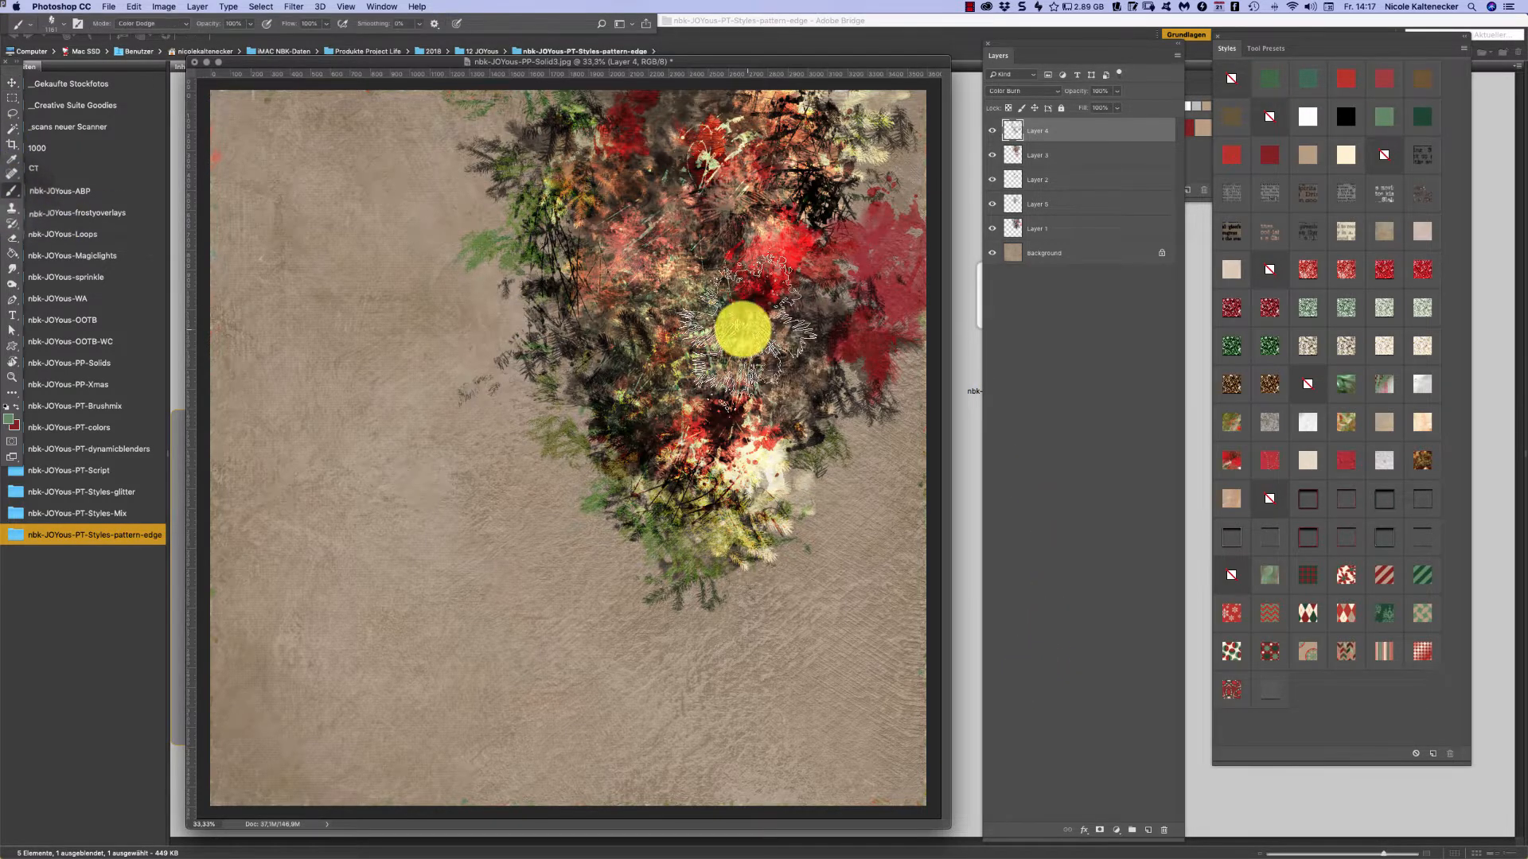
pyautogui.rightClick(740, 331)
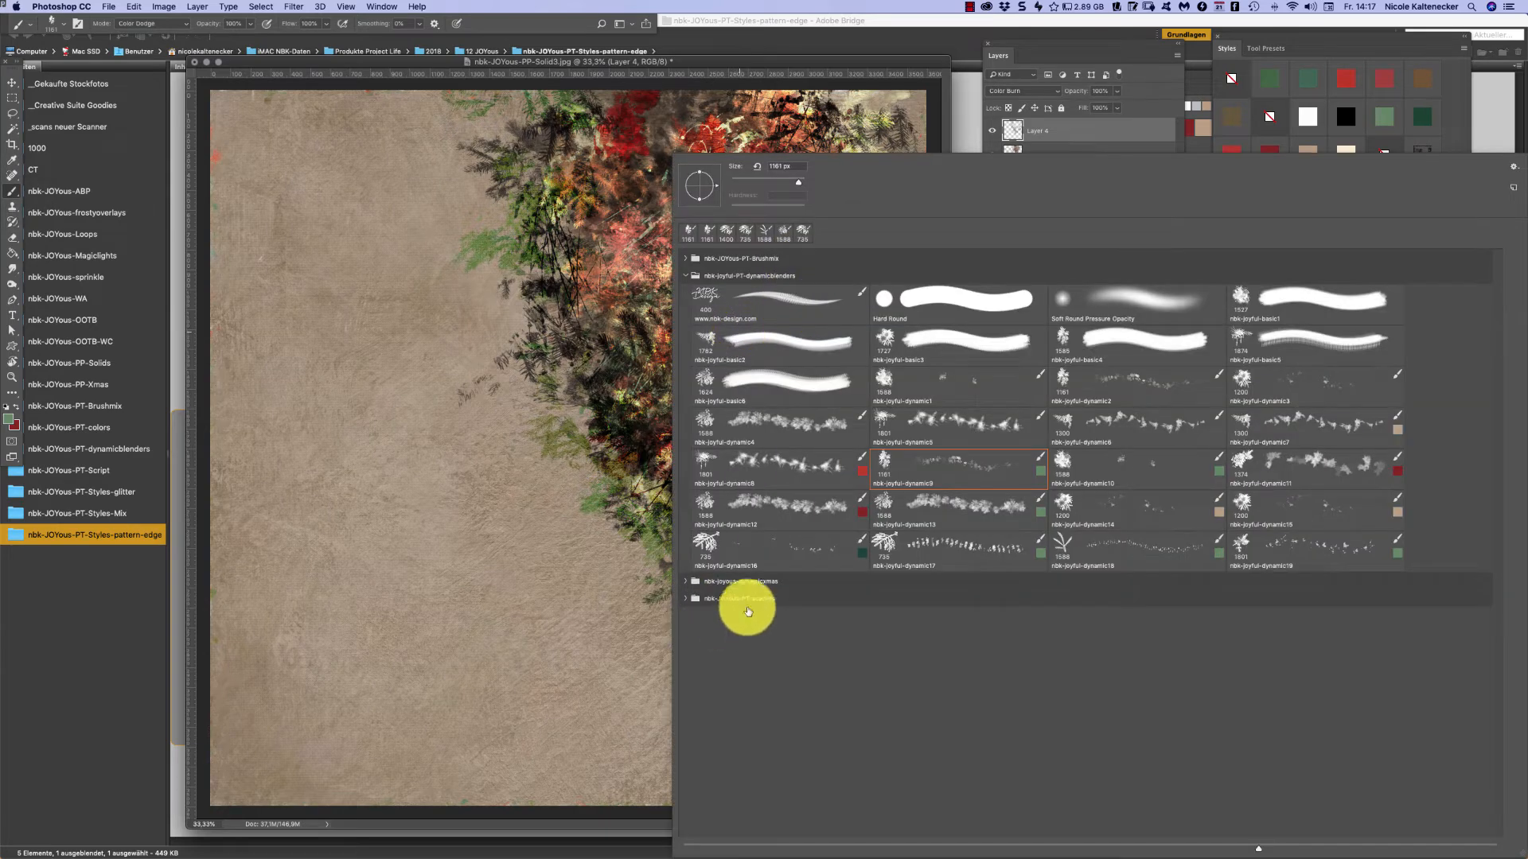
pyautogui.click(686, 599)
pyautogui.click(686, 601)
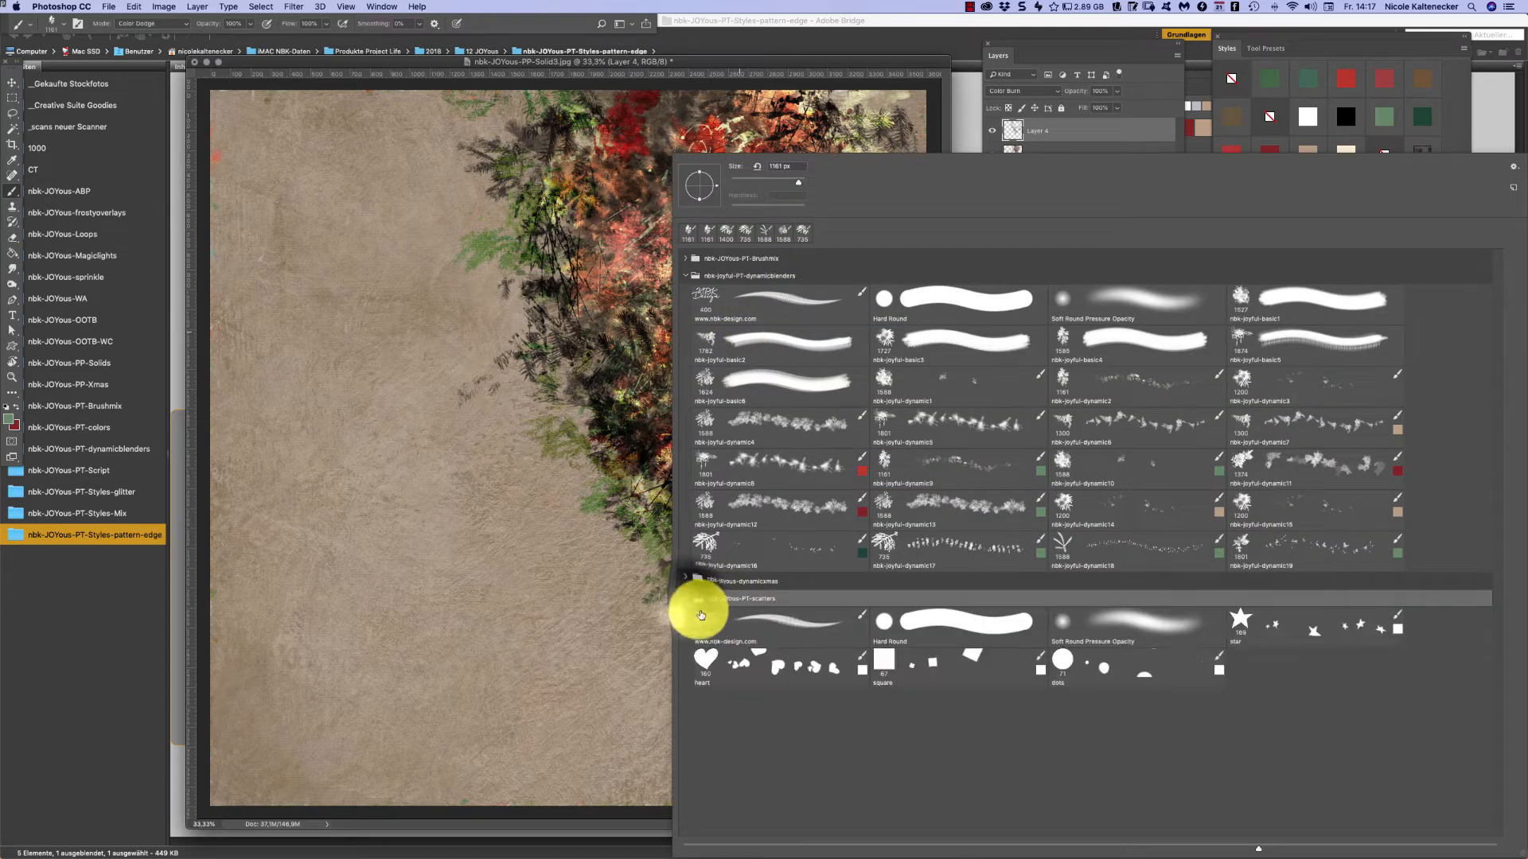
pyautogui.doubleClick(1287, 634)
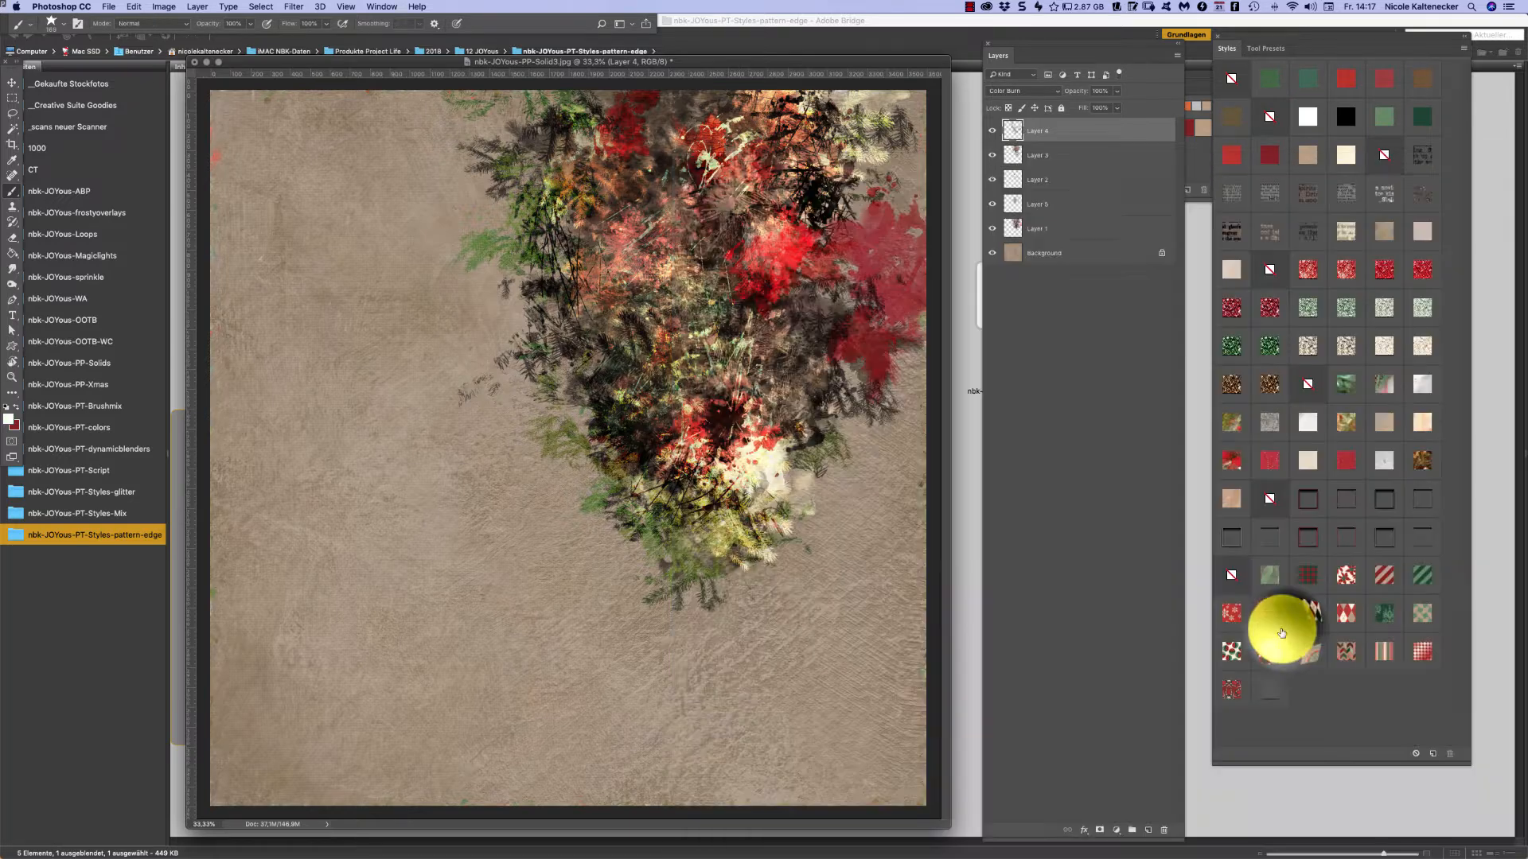
pyautogui.moveTo(690, 197)
pyautogui.mouseDown()
pyautogui.moveTo(751, 287)
pyautogui.moveTo(723, 480)
pyautogui.moveTo(653, 381)
pyautogui.moveTo(623, 395)
pyautogui.moveTo(681, 461)
pyautogui.moveTo(738, 615)
pyautogui.moveTo(798, 351)
pyautogui.moveTo(763, 352)
pyautogui.moveTo(670, 210)
pyautogui.mouseUp()
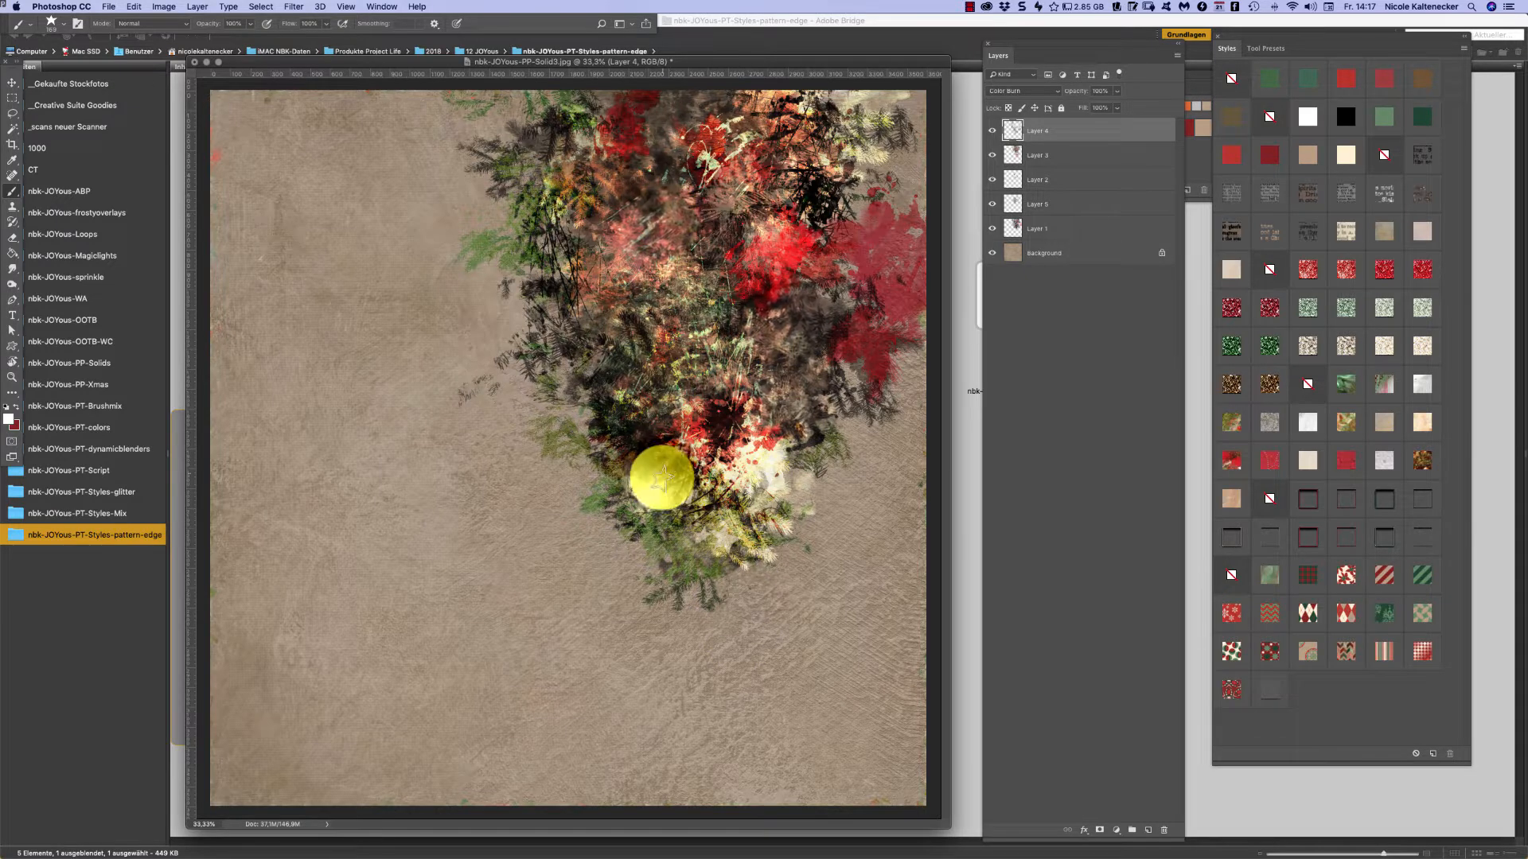
# - Try a cream glitter layer style on Layer 4 and undo it
pyautogui.click(1312, 335)
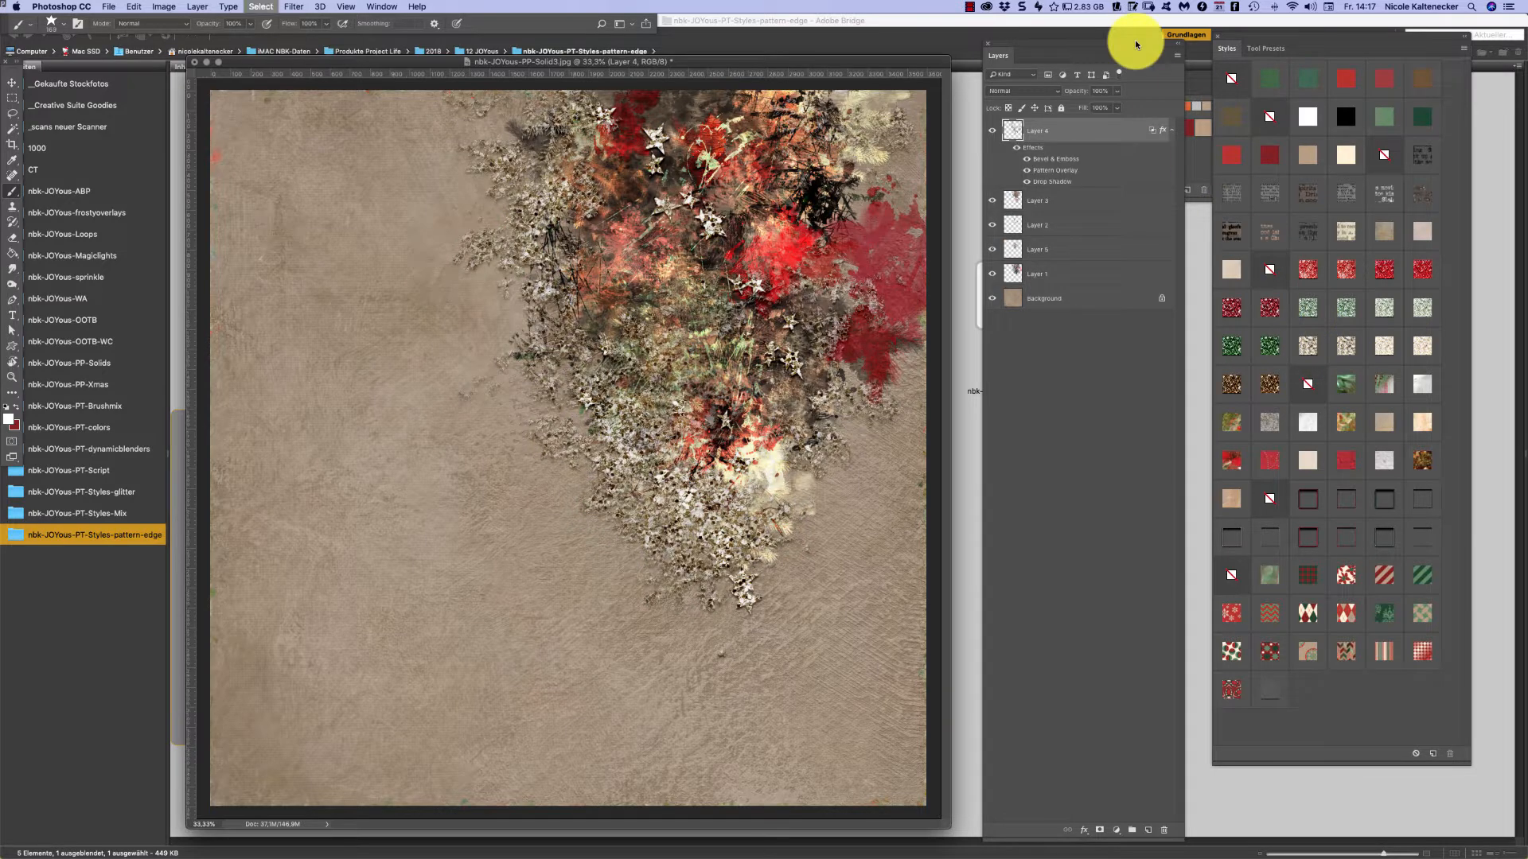
pyautogui.press('super+a')
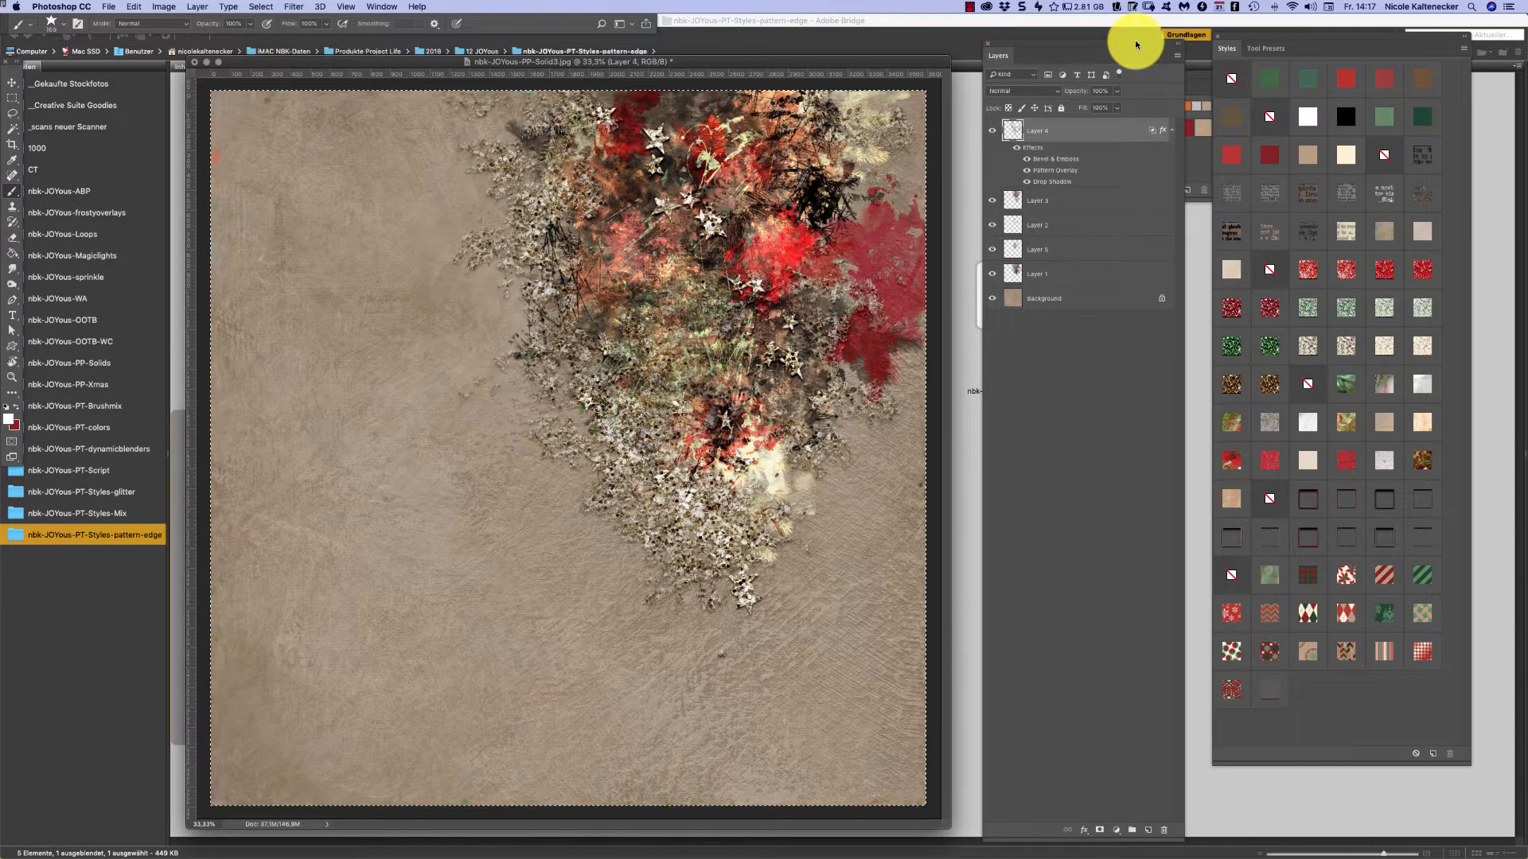
pyautogui.press('super+z')
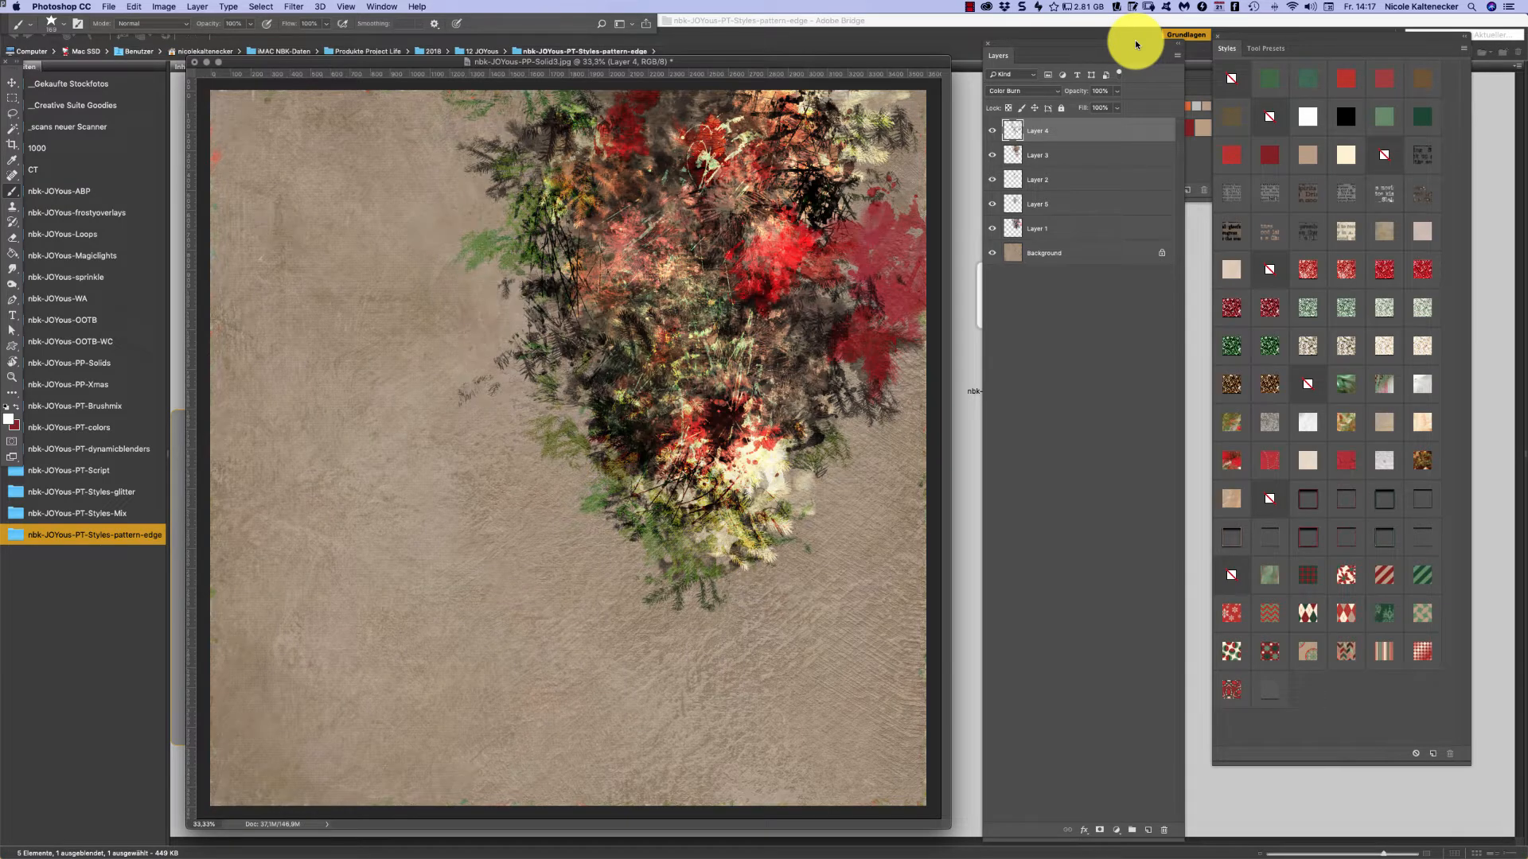
# - Add Layer 6 above Layer 4 in Normal mode and scatter white stars across and below the painted artwork
pyautogui.press('shift+super+n')
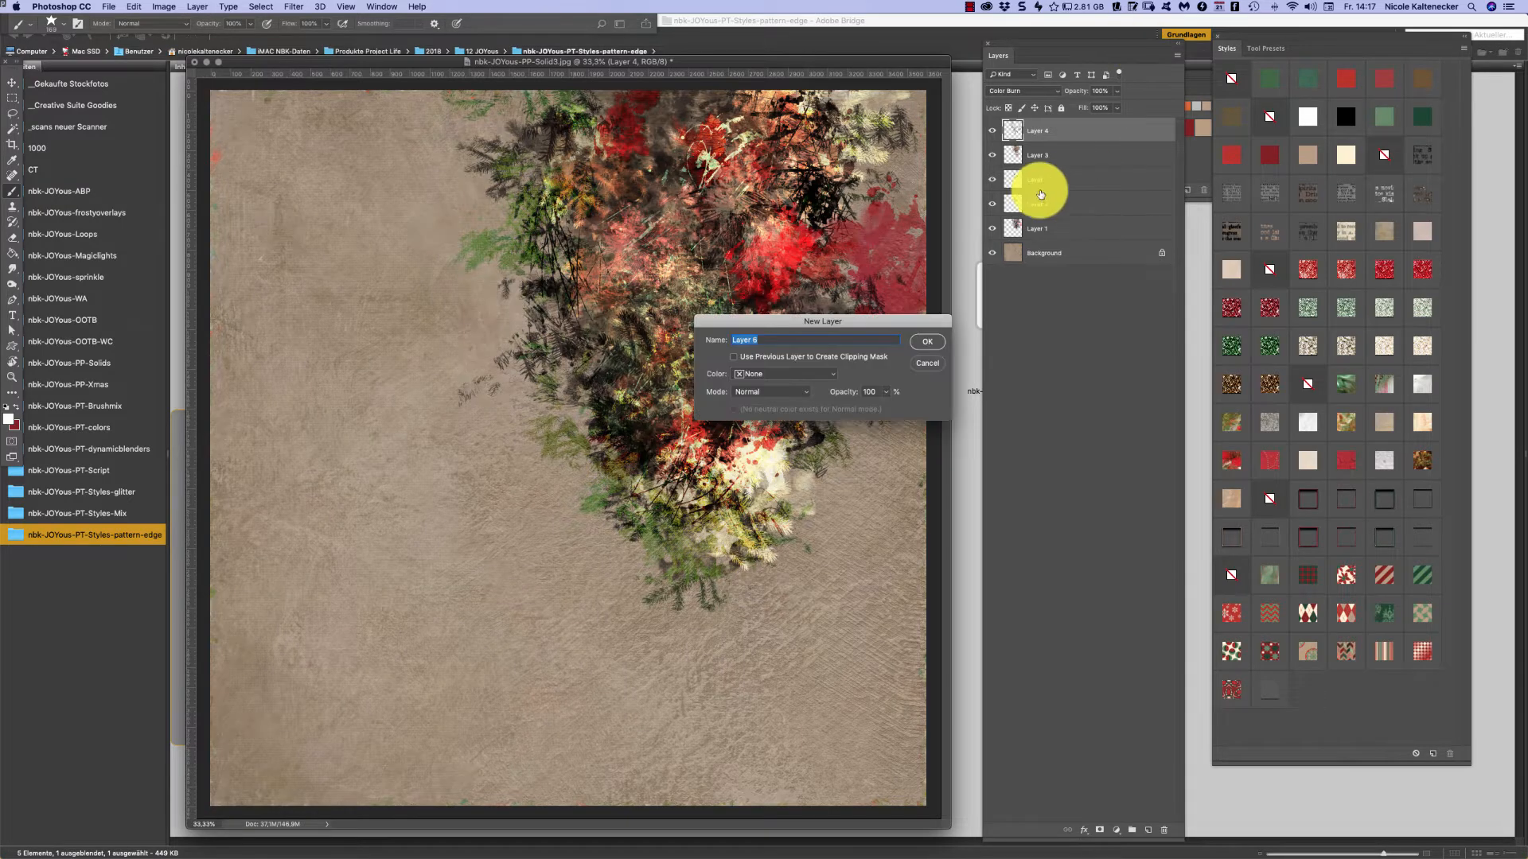
pyautogui.press('Return')
pyautogui.moveTo(512, 147)
pyautogui.mouseDown()
pyautogui.moveTo(723, 239)
pyautogui.moveTo(661, 313)
pyautogui.moveTo(729, 374)
pyautogui.moveTo(710, 477)
pyautogui.moveTo(635, 409)
pyautogui.moveTo(678, 546)
pyautogui.moveTo(740, 597)
pyautogui.moveTo(708, 682)
pyautogui.moveTo(829, 246)
pyautogui.moveTo(825, 120)
pyautogui.moveTo(1183, 79)
pyautogui.mouseUp()
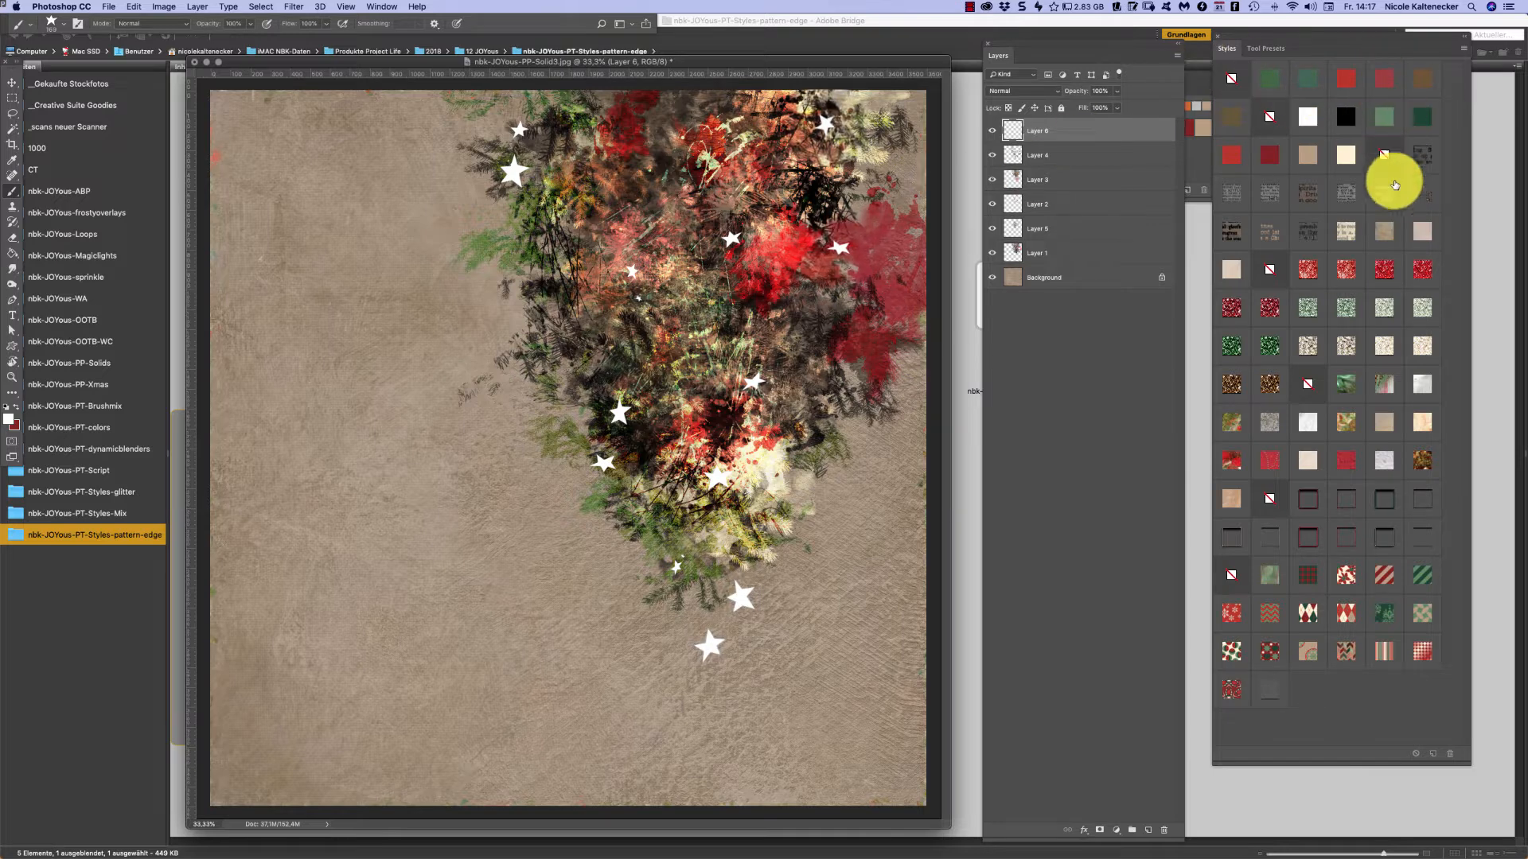
# - Try several glitter styles on Layer 6's stars, settle on the light cream one with bevel and drop shadow, and add one more star
pyautogui.click(1308, 271)
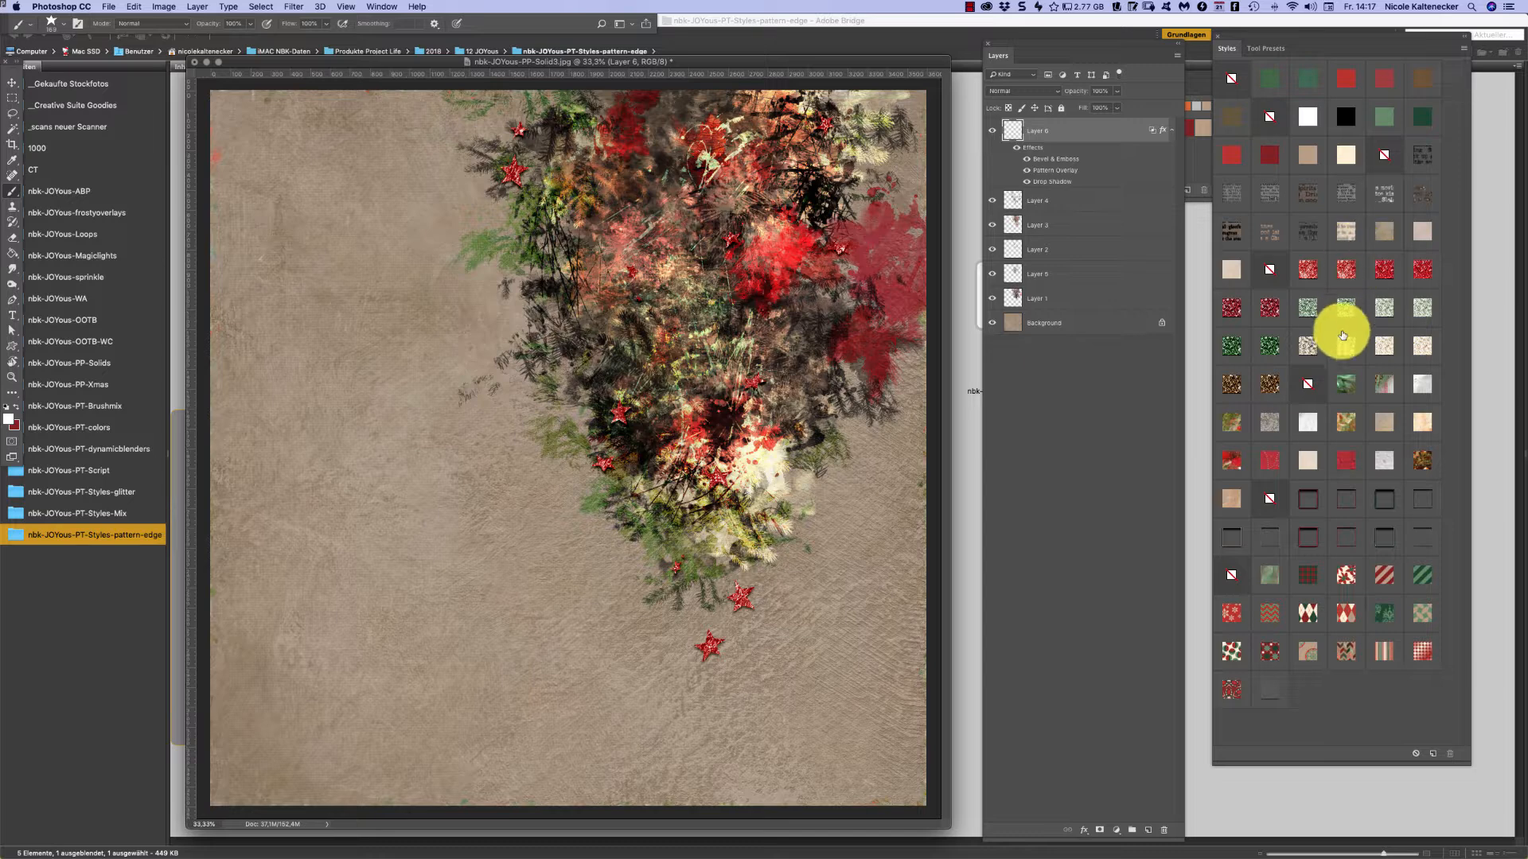
pyautogui.click(1308, 347)
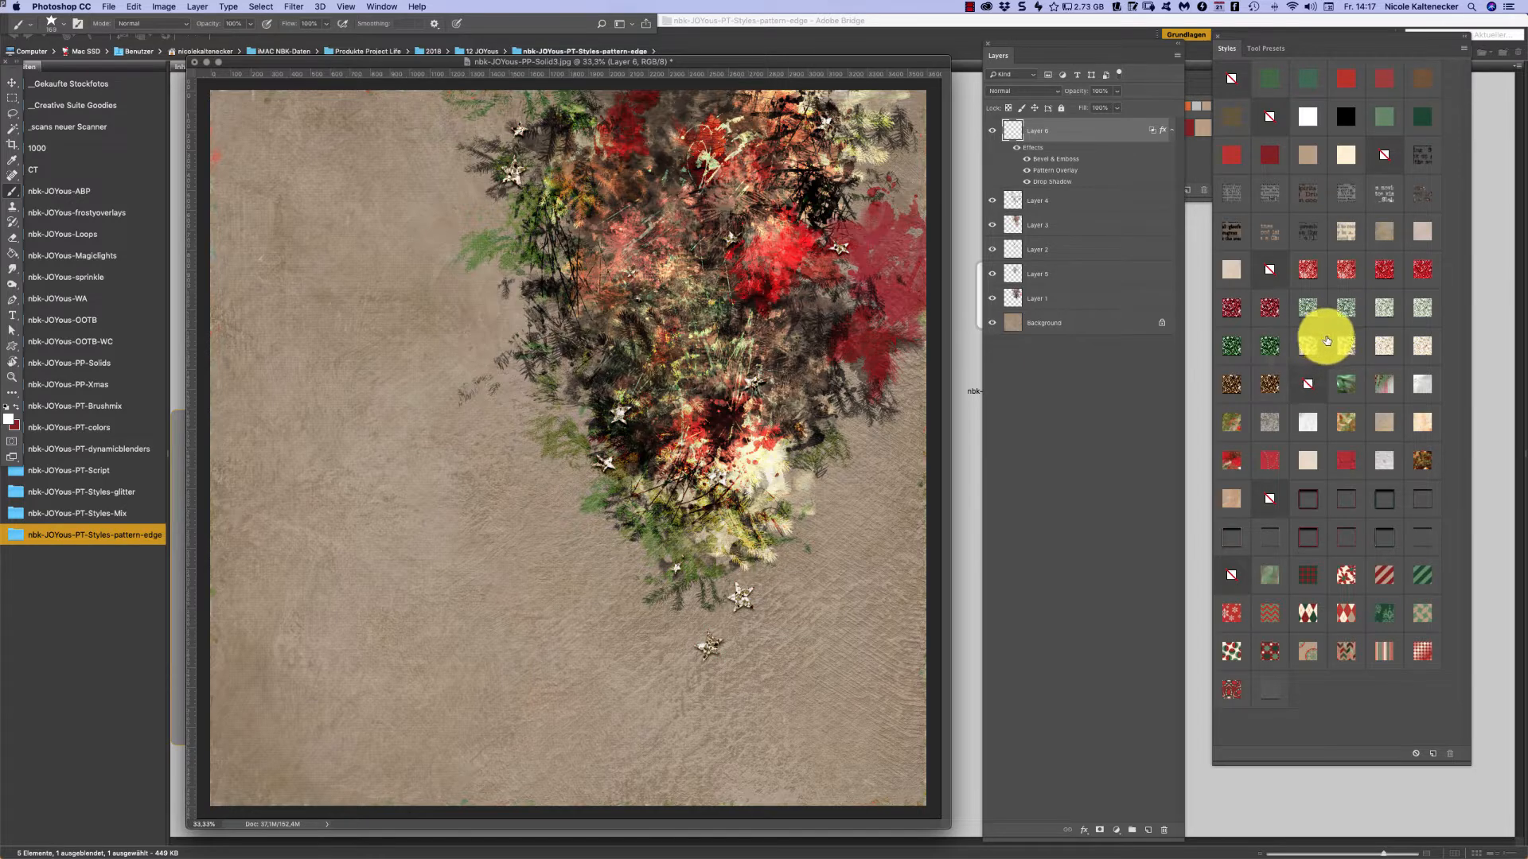
pyautogui.click(1372, 344)
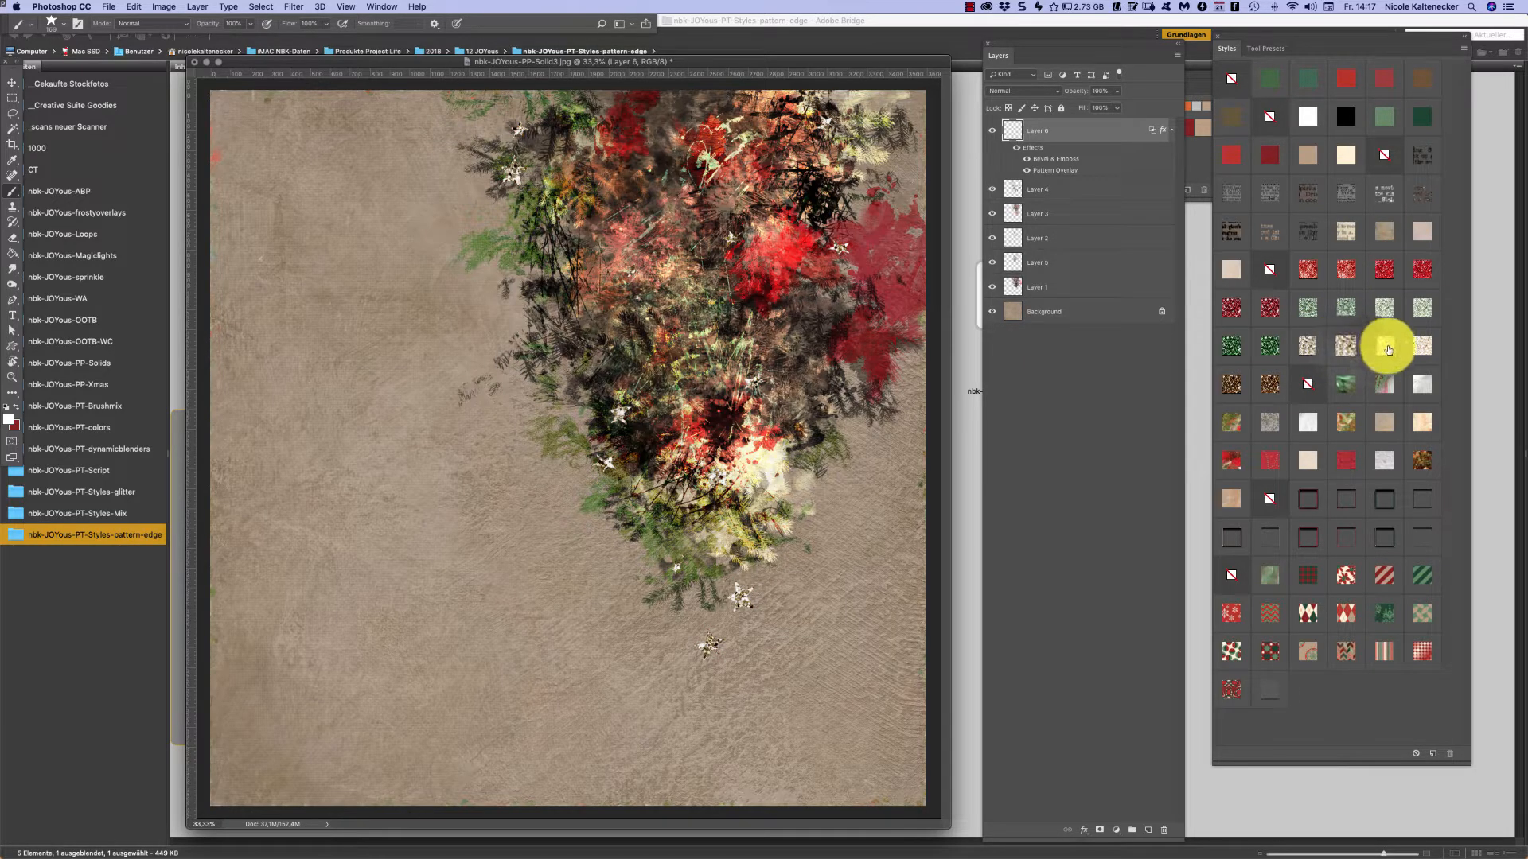
pyautogui.click(1386, 346)
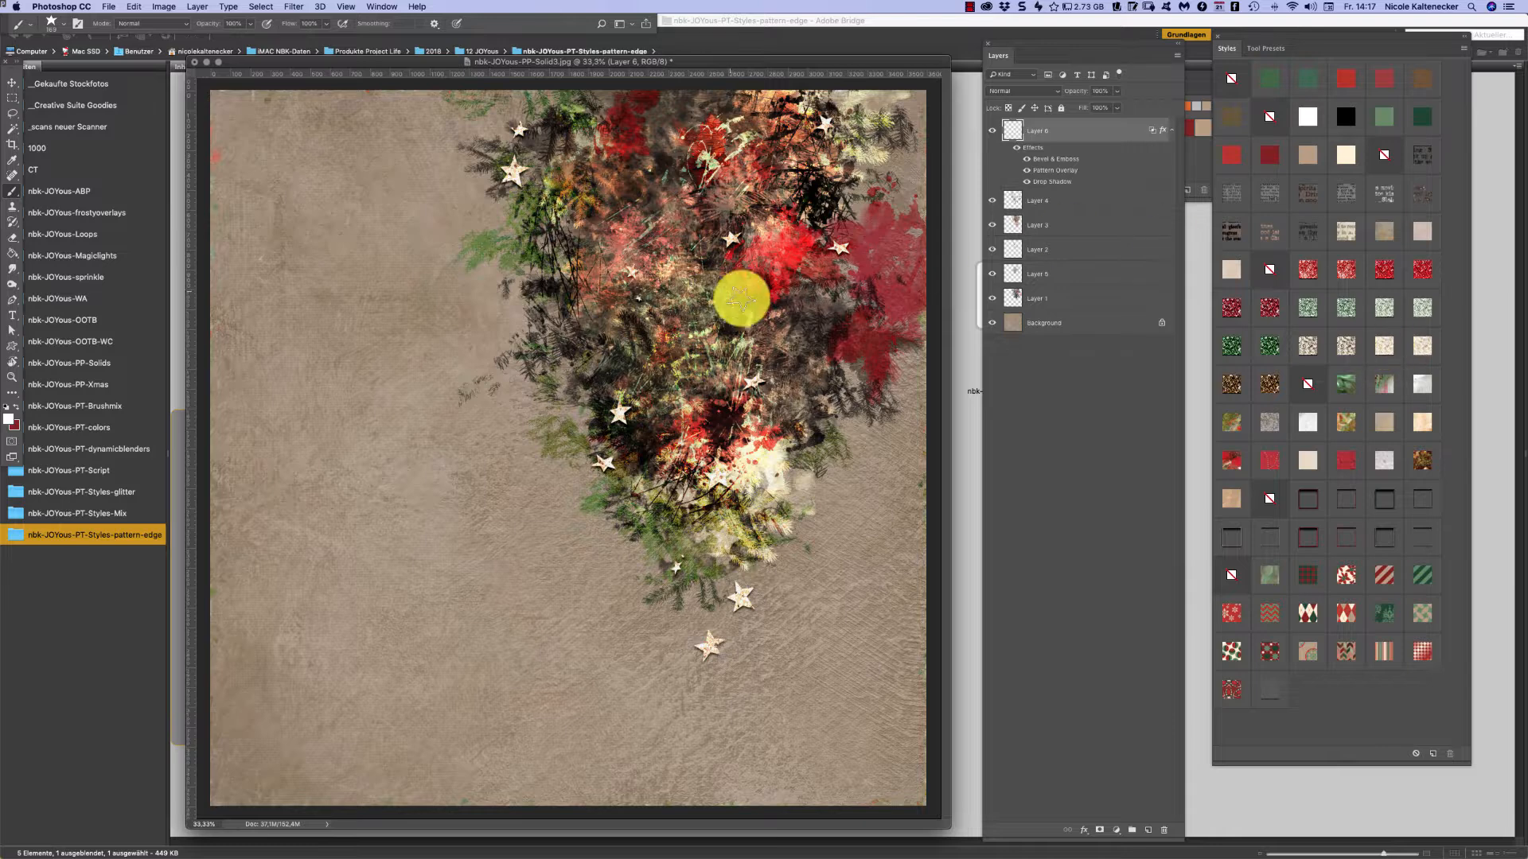
pyautogui.click(659, 285)
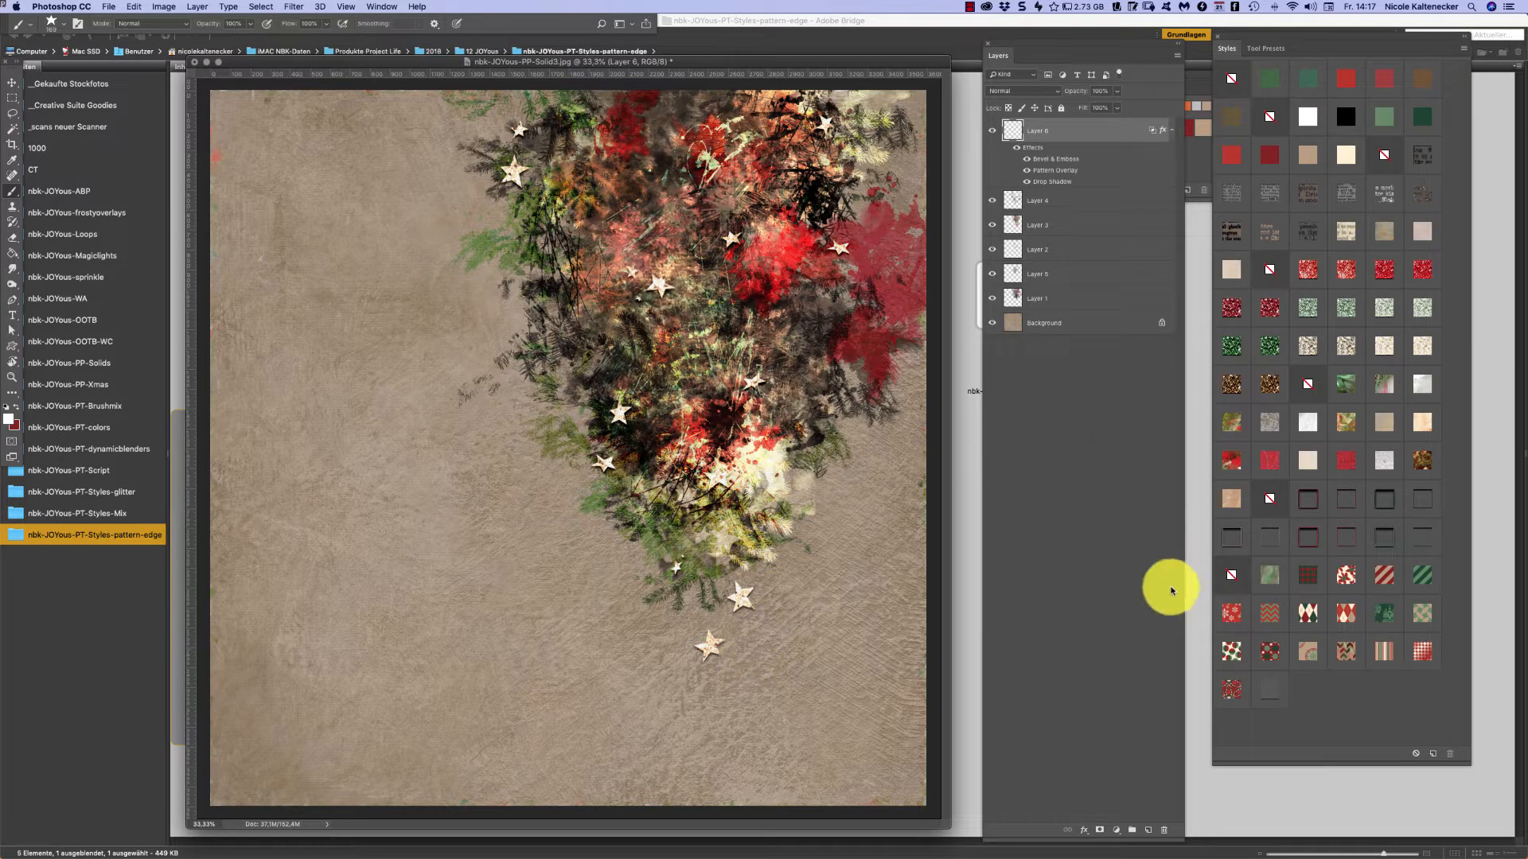
# - Add Layer 7 above Layer 6 and stamp individual white stars at varied spots over the painted artwork
pyautogui.press('super+shift+n')
pyautogui.press('Return')
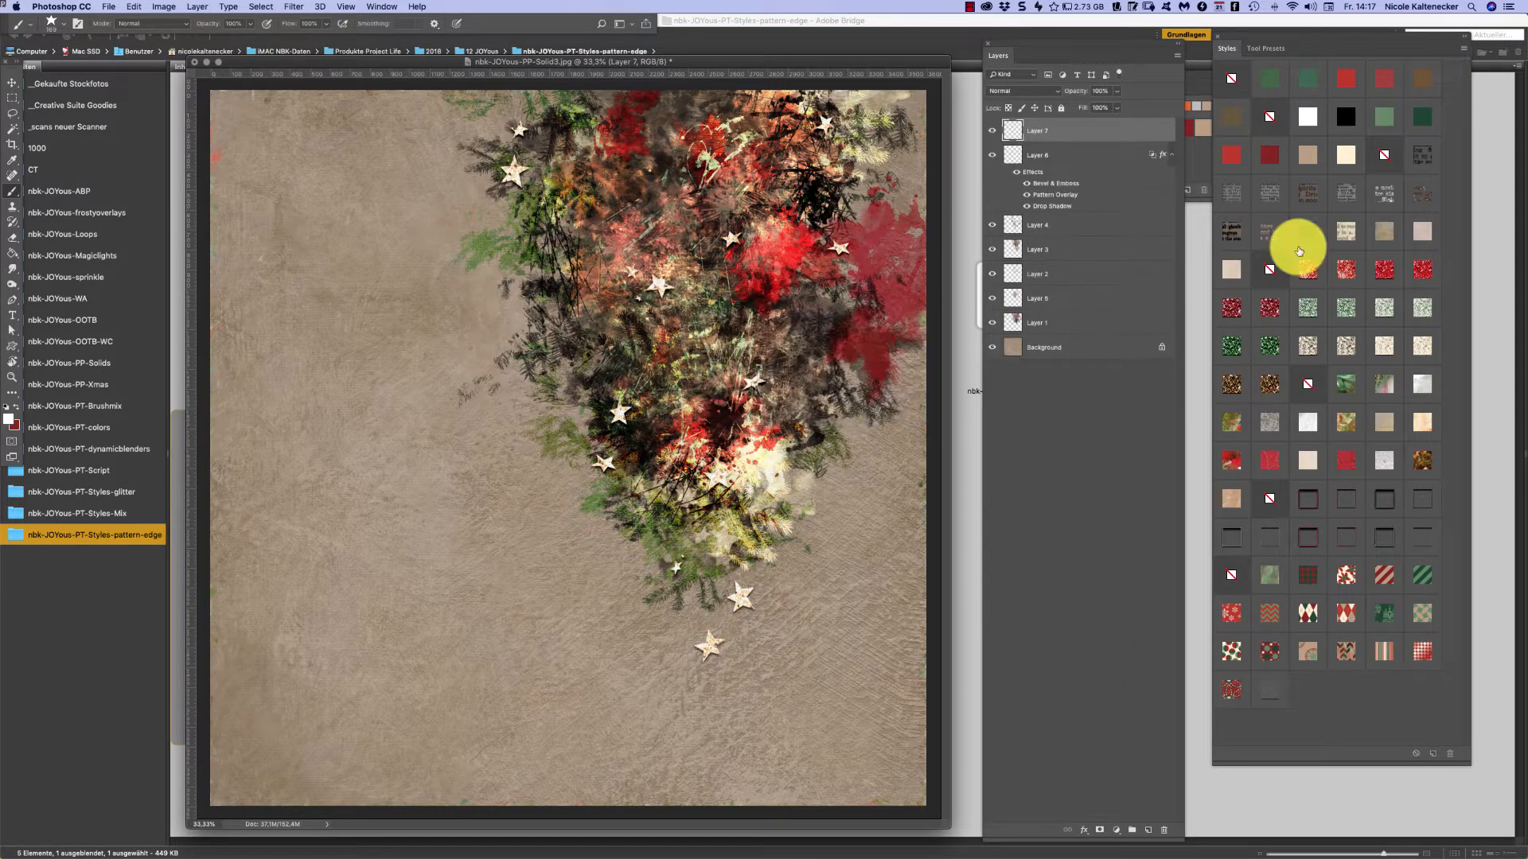
pyautogui.click(713, 442)
pyautogui.click(674, 352)
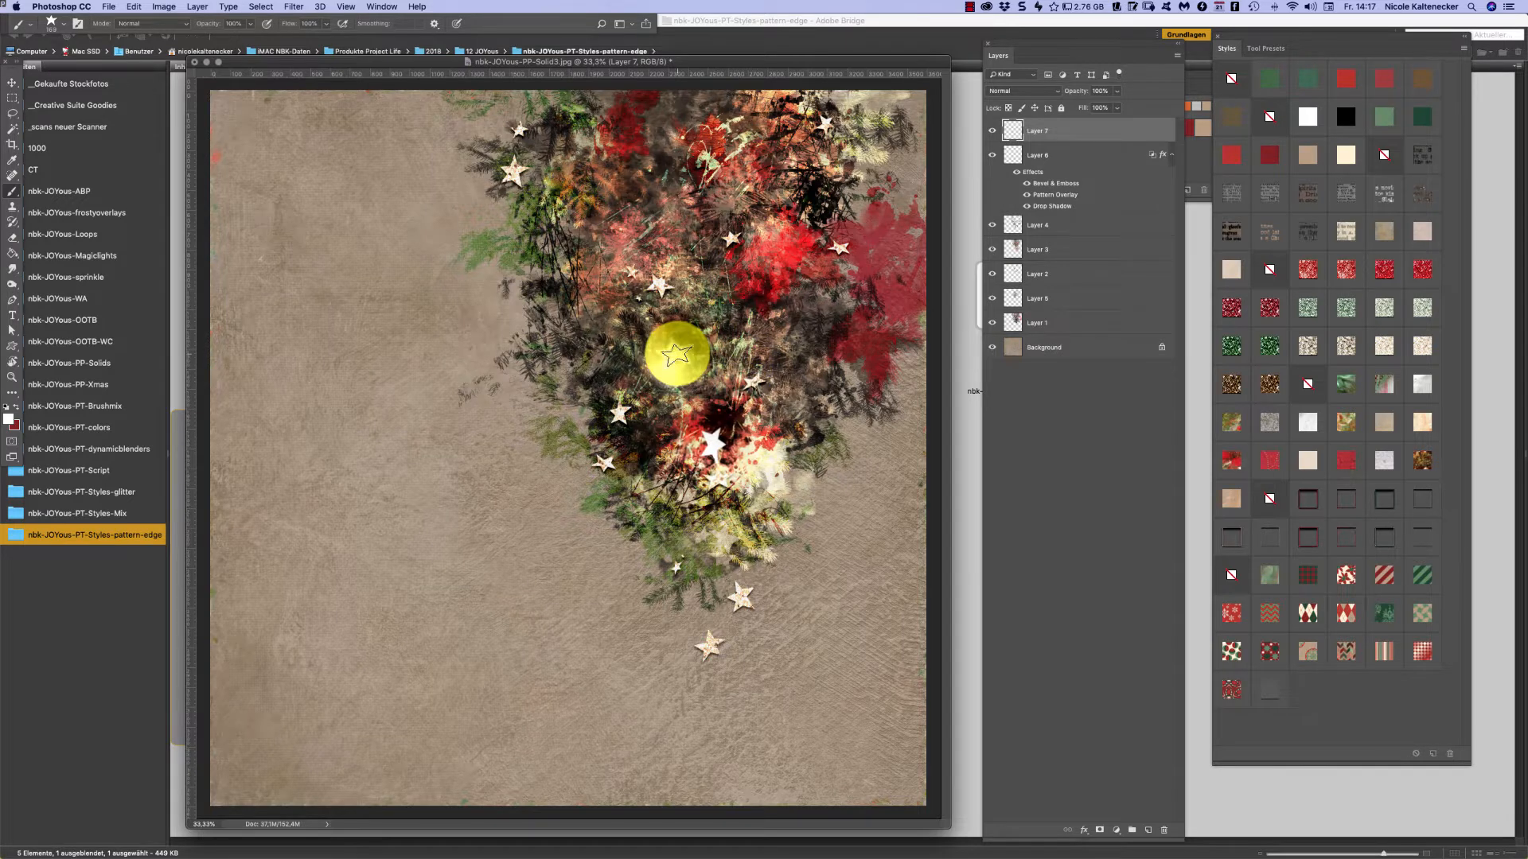
pyautogui.click(565, 322)
pyautogui.click(643, 169)
pyautogui.click(850, 151)
pyautogui.click(834, 347)
pyautogui.click(784, 338)
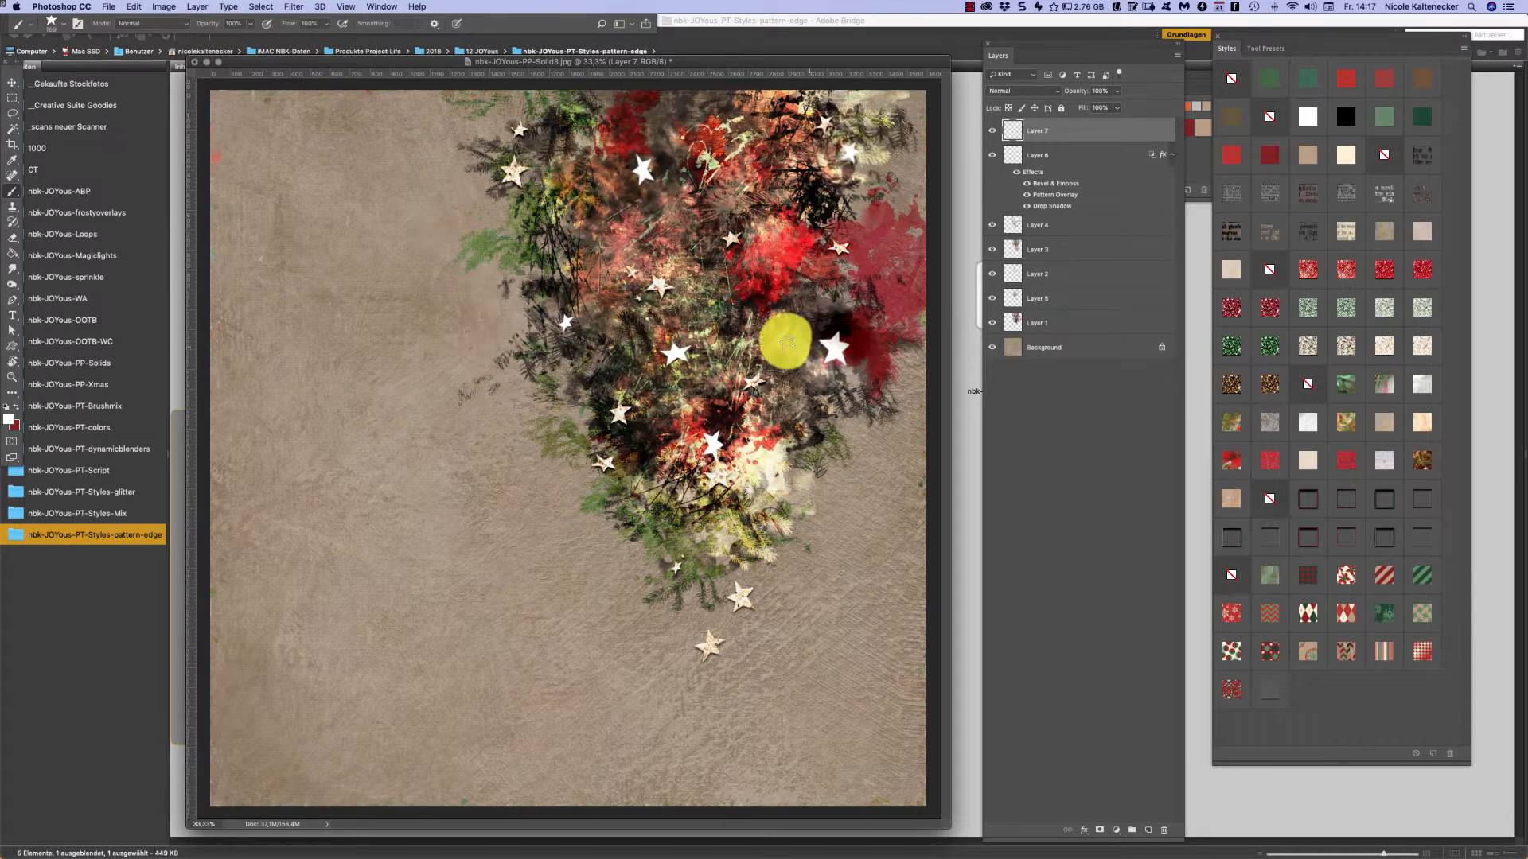
# - Give Layer 7's stars a dark red glitter style and stamp more stars below the artwork and along its upper edges
pyautogui.click(1385, 310)
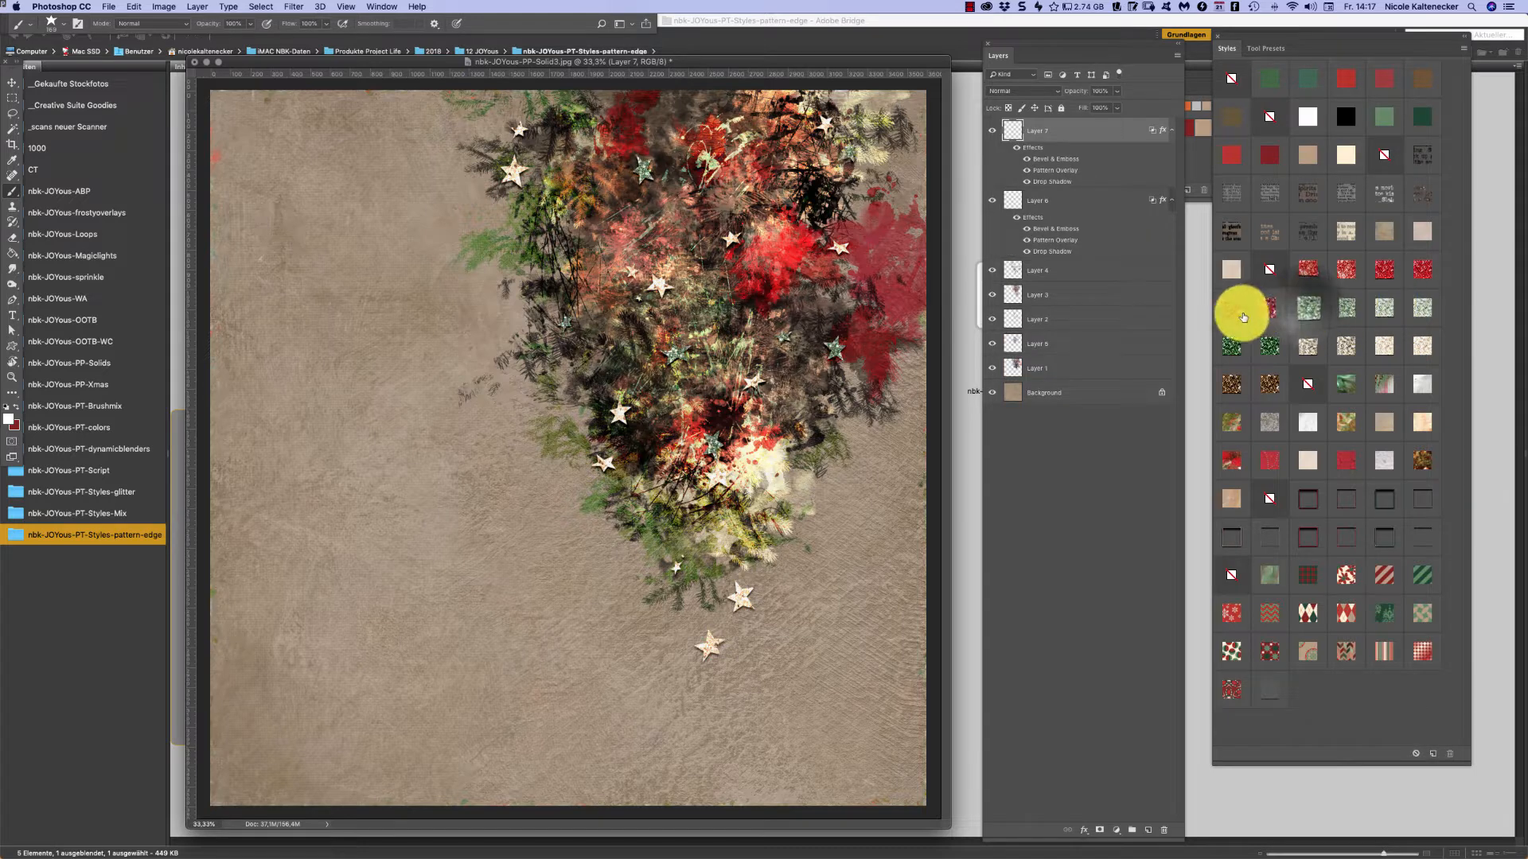
pyautogui.click(746, 637)
pyautogui.click(692, 623)
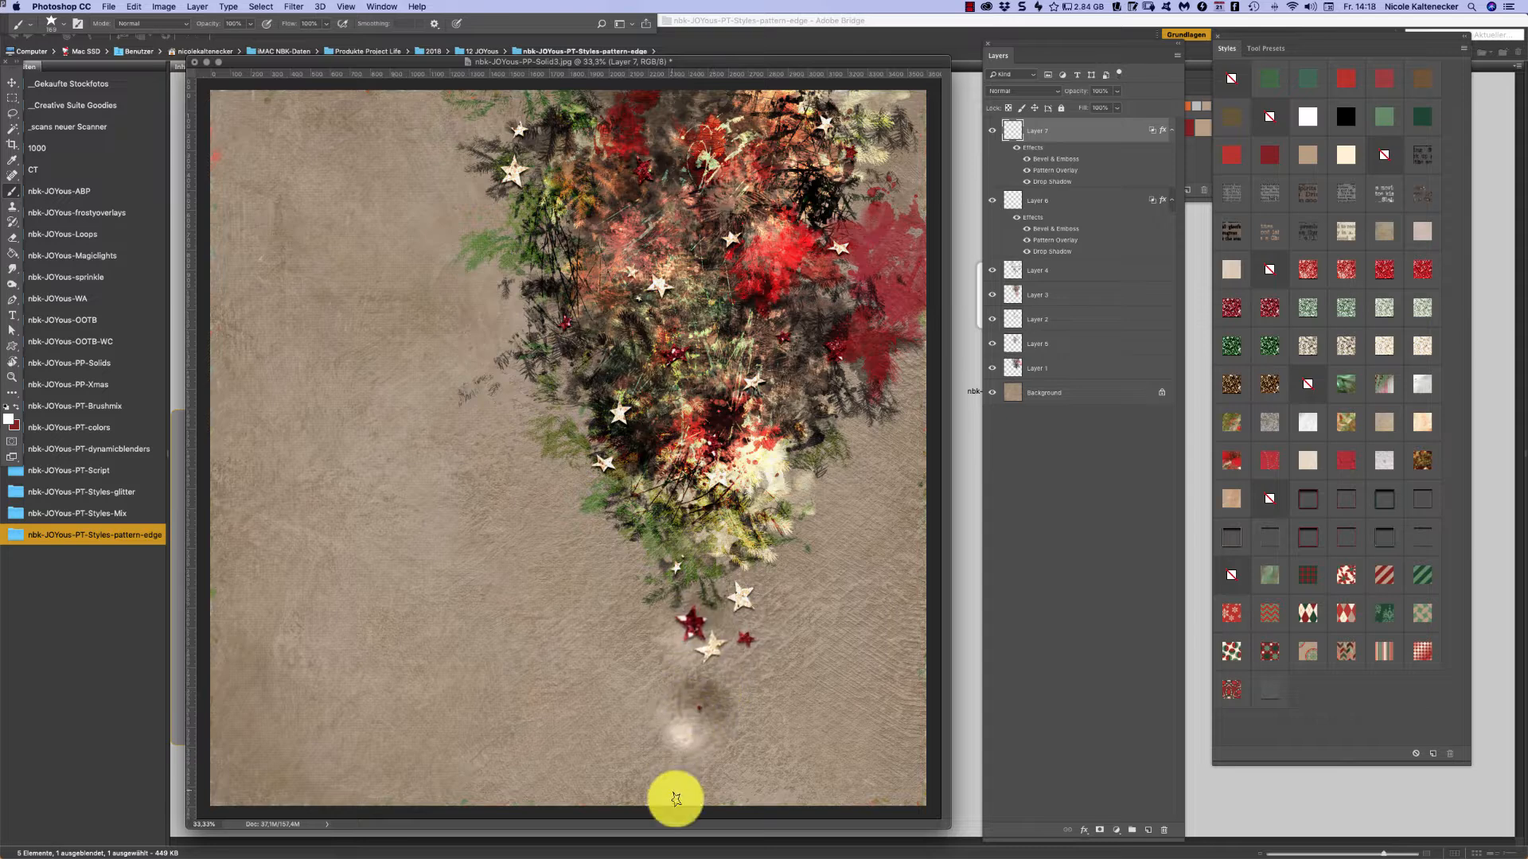
pyautogui.click(706, 695)
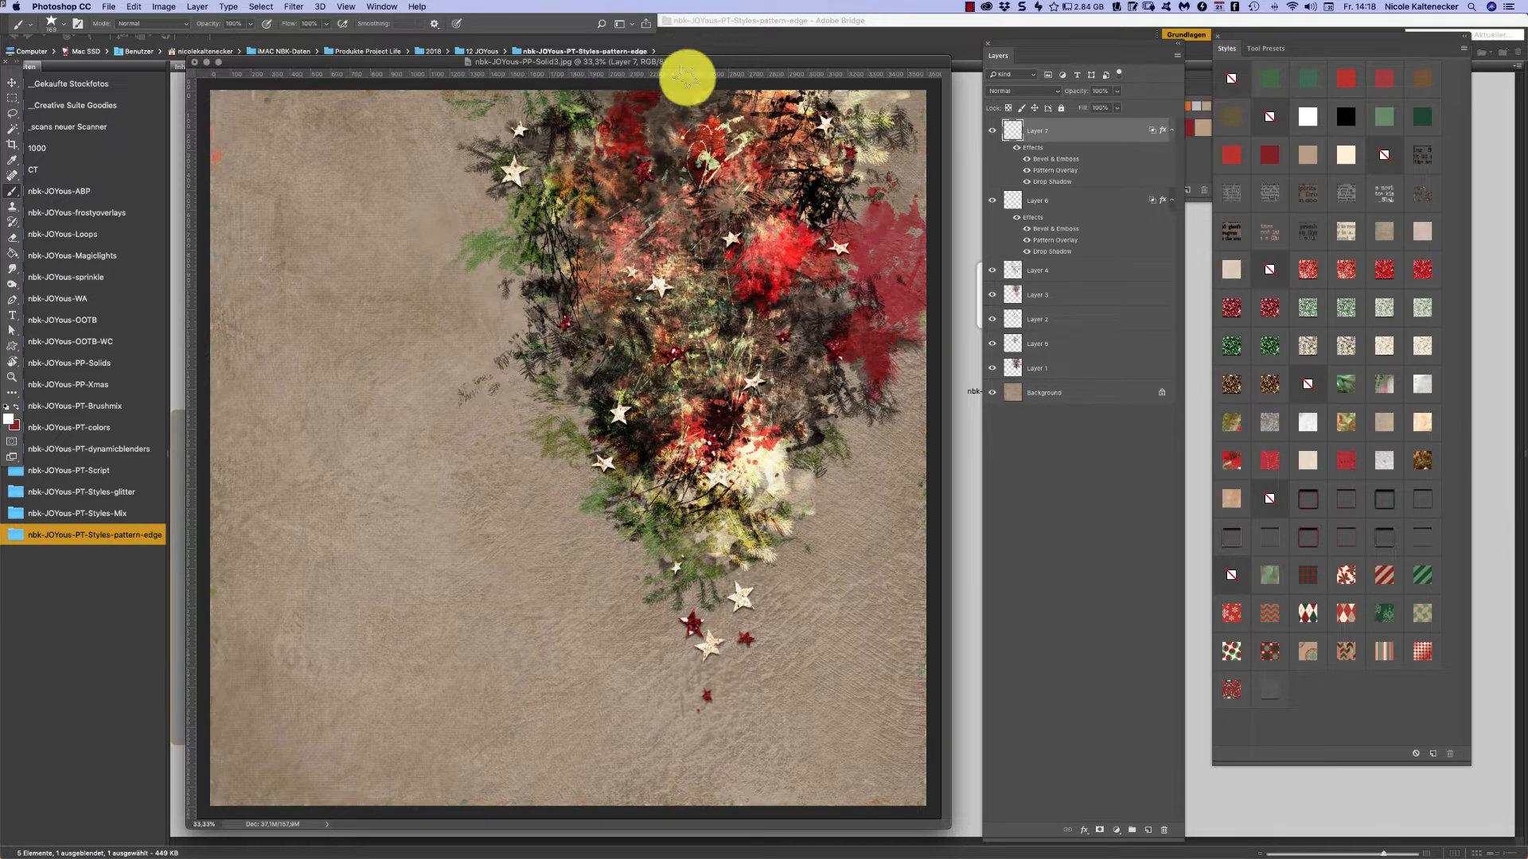
pyautogui.click(509, 100)
pyautogui.click(882, 238)
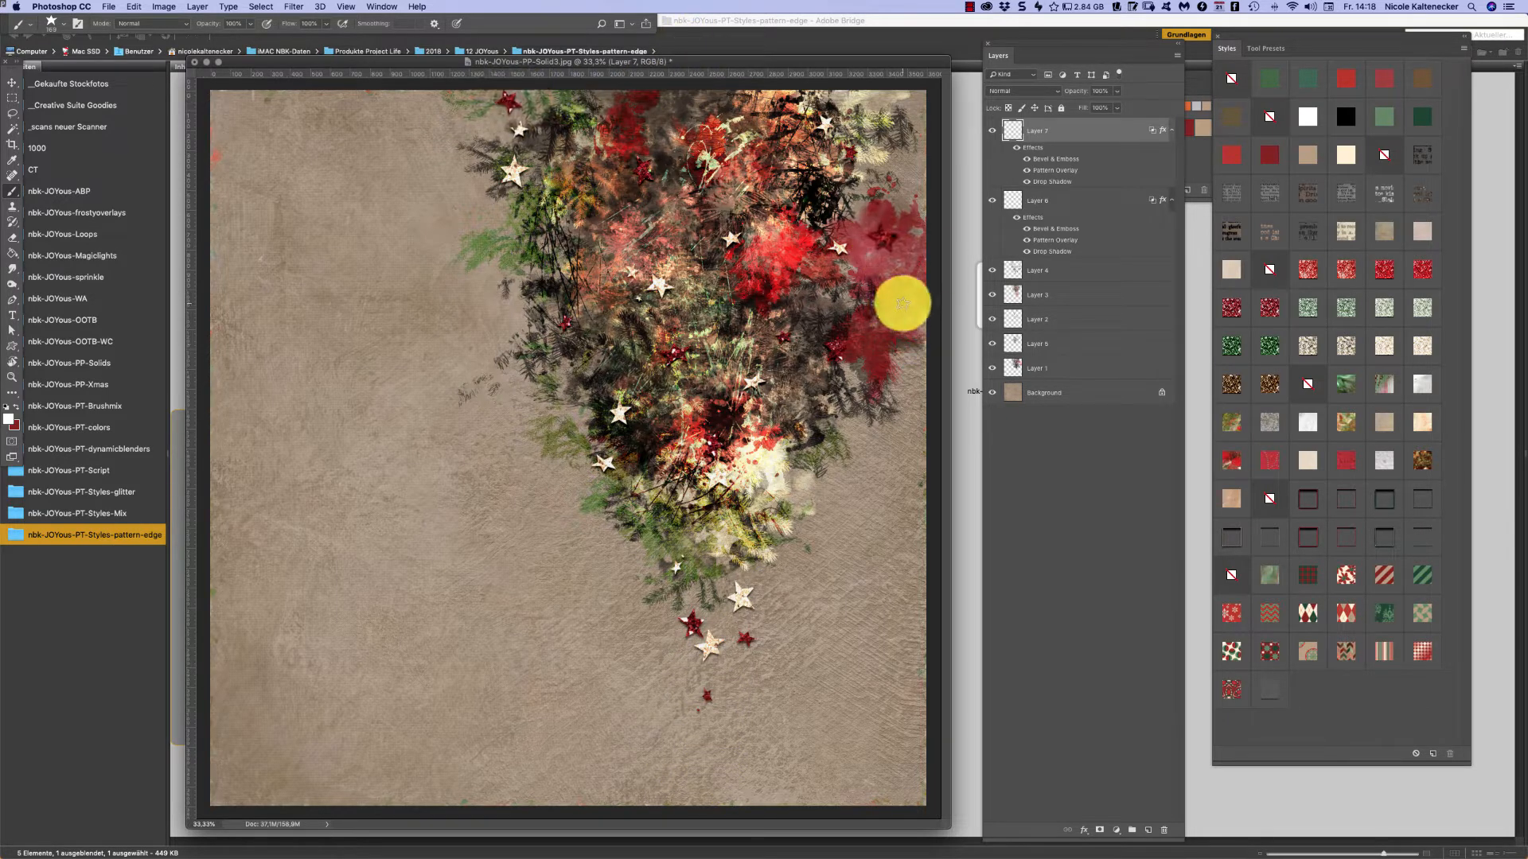
# - Add Layer 8 above Layer 7 and stamp two small white stars beneath the red ones below the artwork
pyautogui.press('super+shift+n')
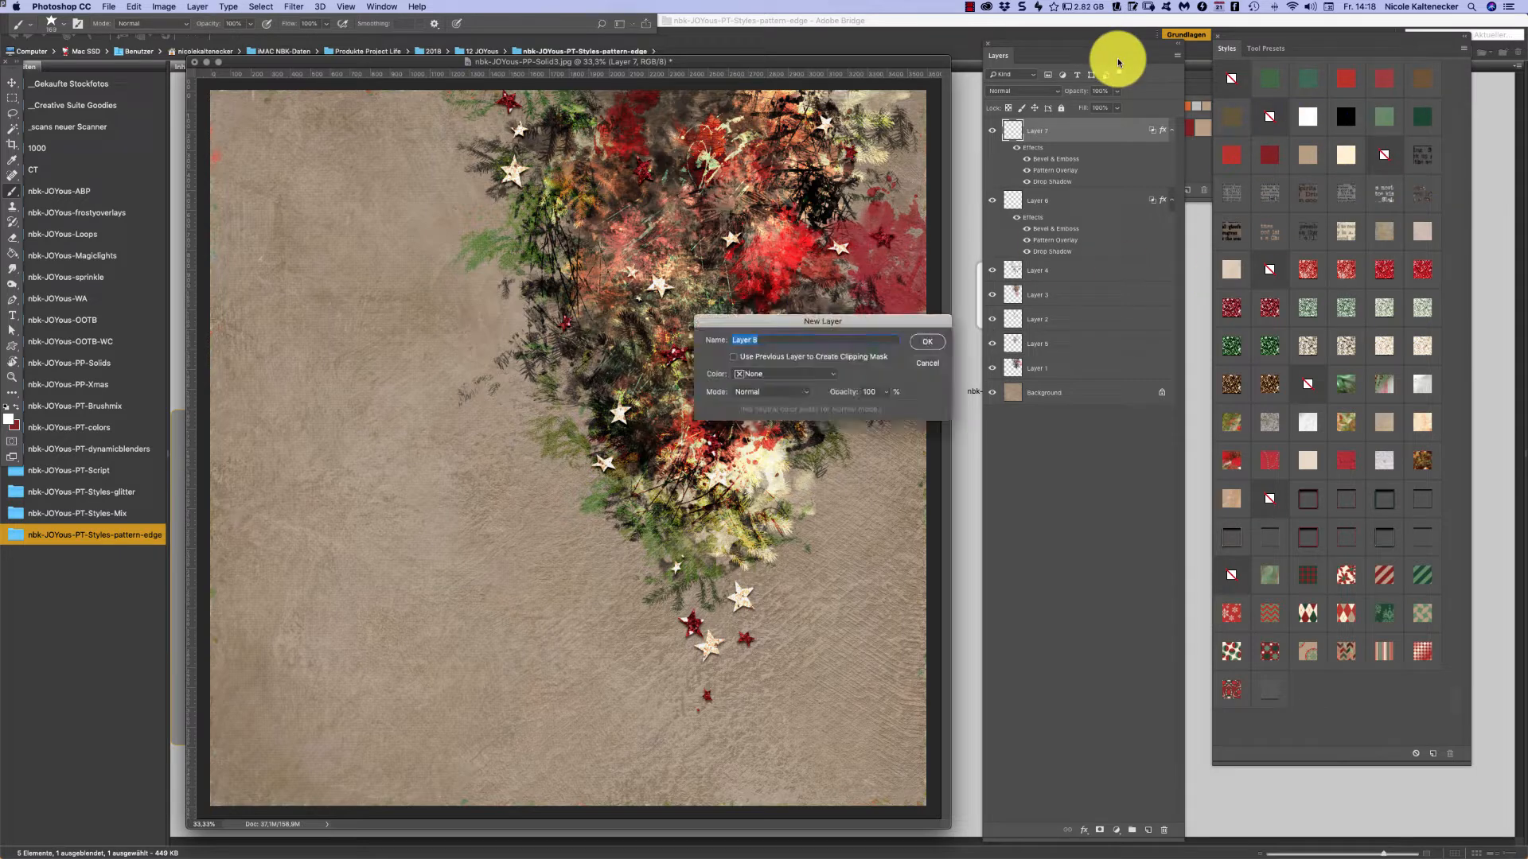
pyautogui.press('Return')
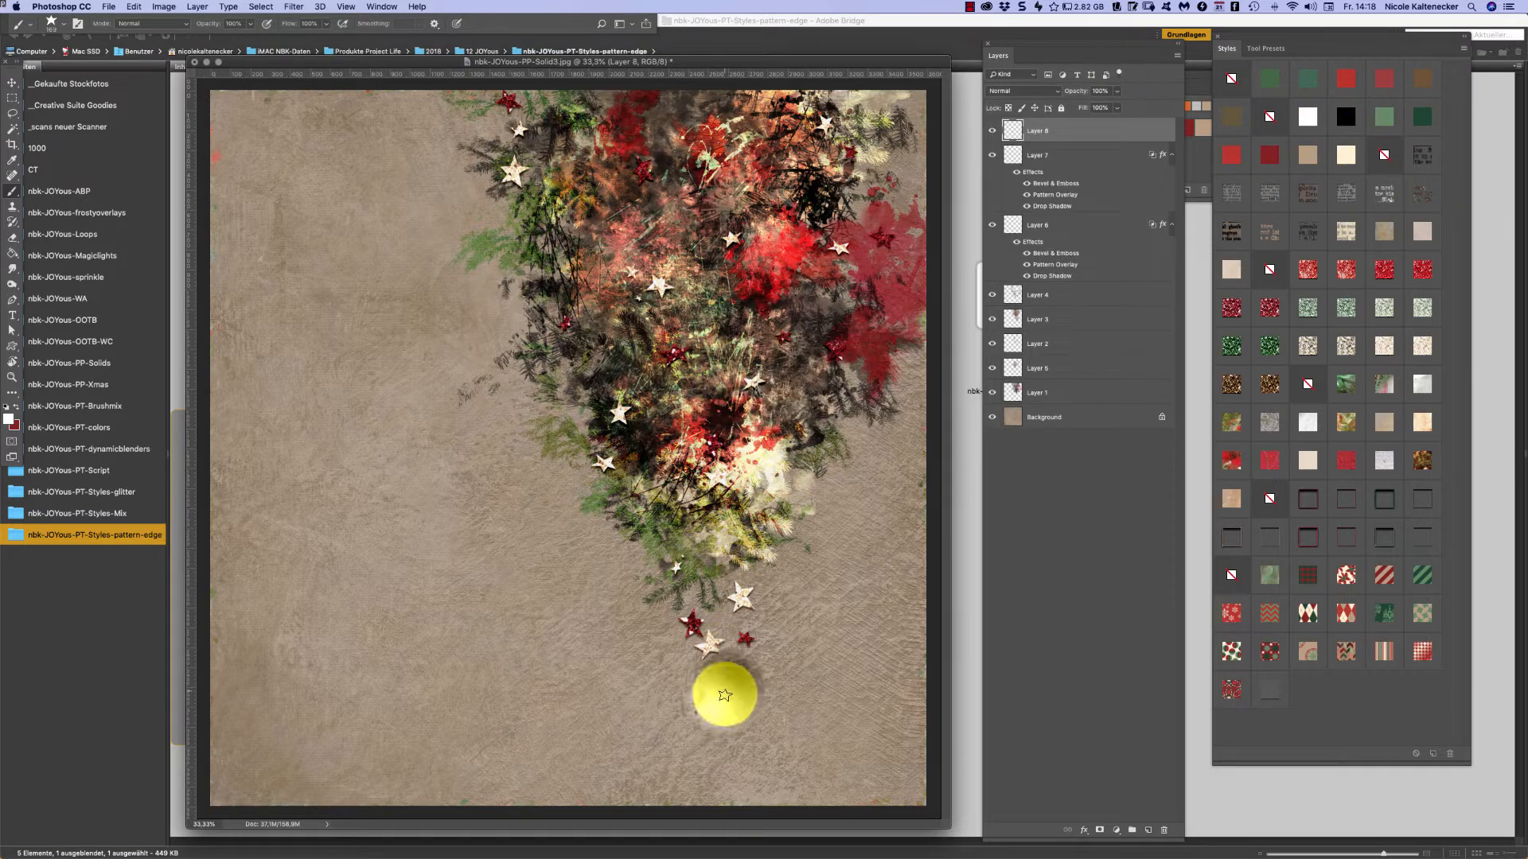
pyautogui.click(724, 695)
pyautogui.click(718, 747)
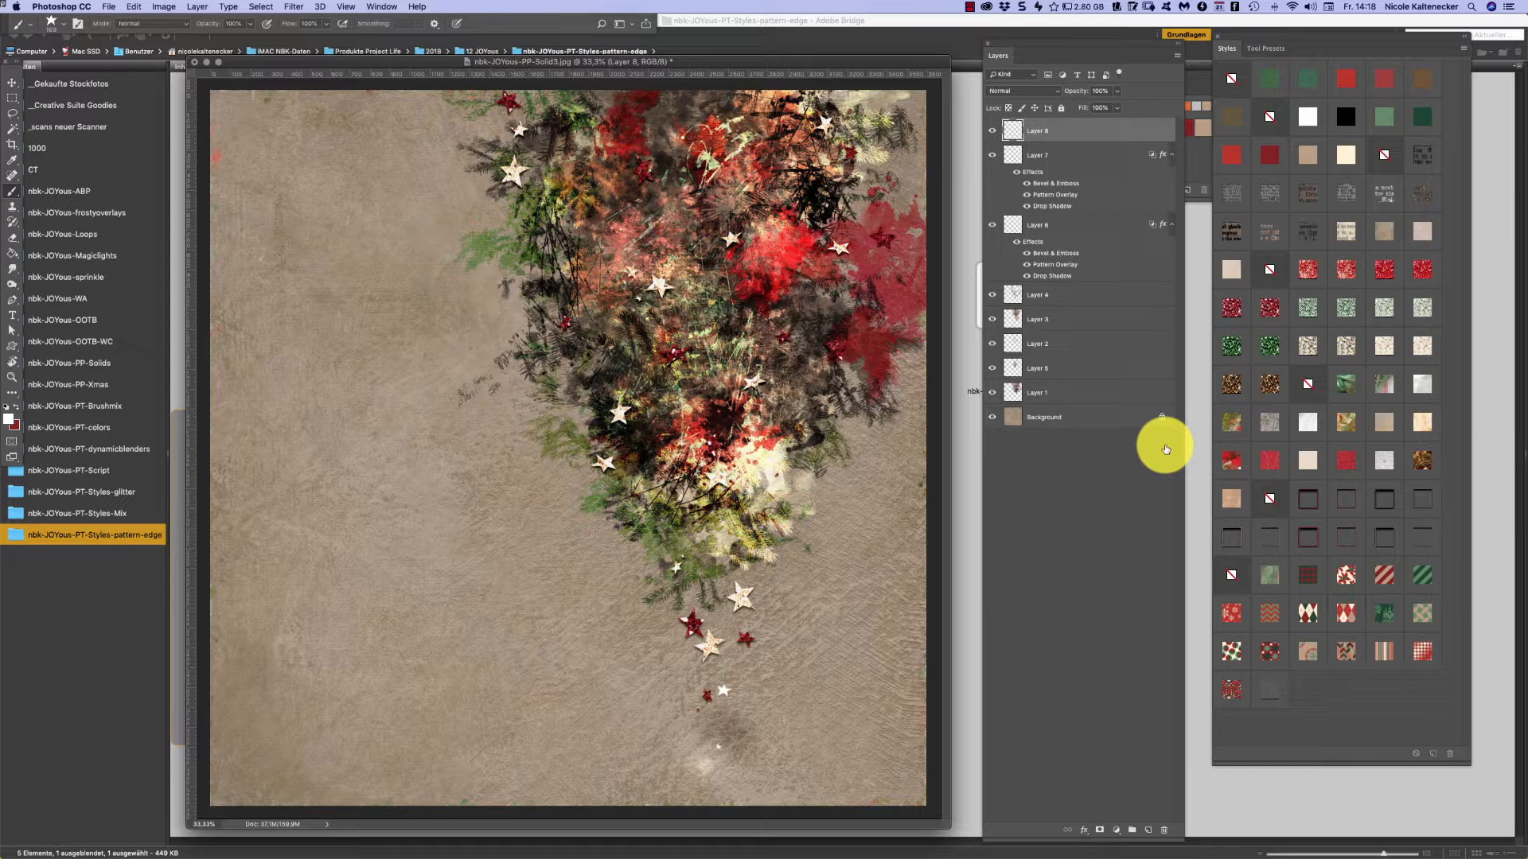
# - Apply a dark green glitter style to Layer 8 and stamp more stars around the edges of the artwork
pyautogui.click(1301, 305)
pyautogui.click(1249, 359)
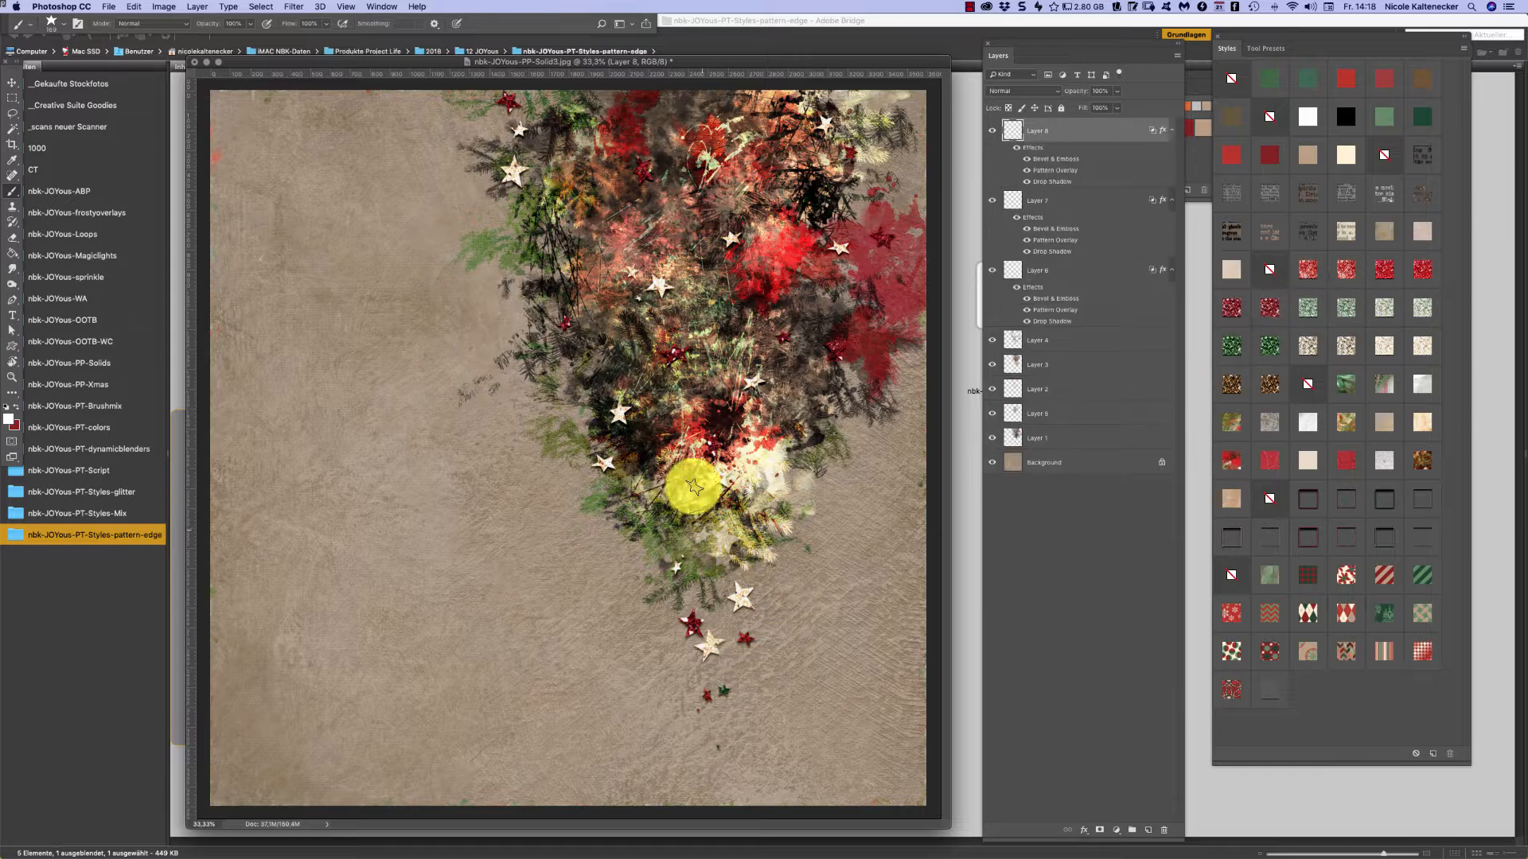
pyautogui.click(546, 413)
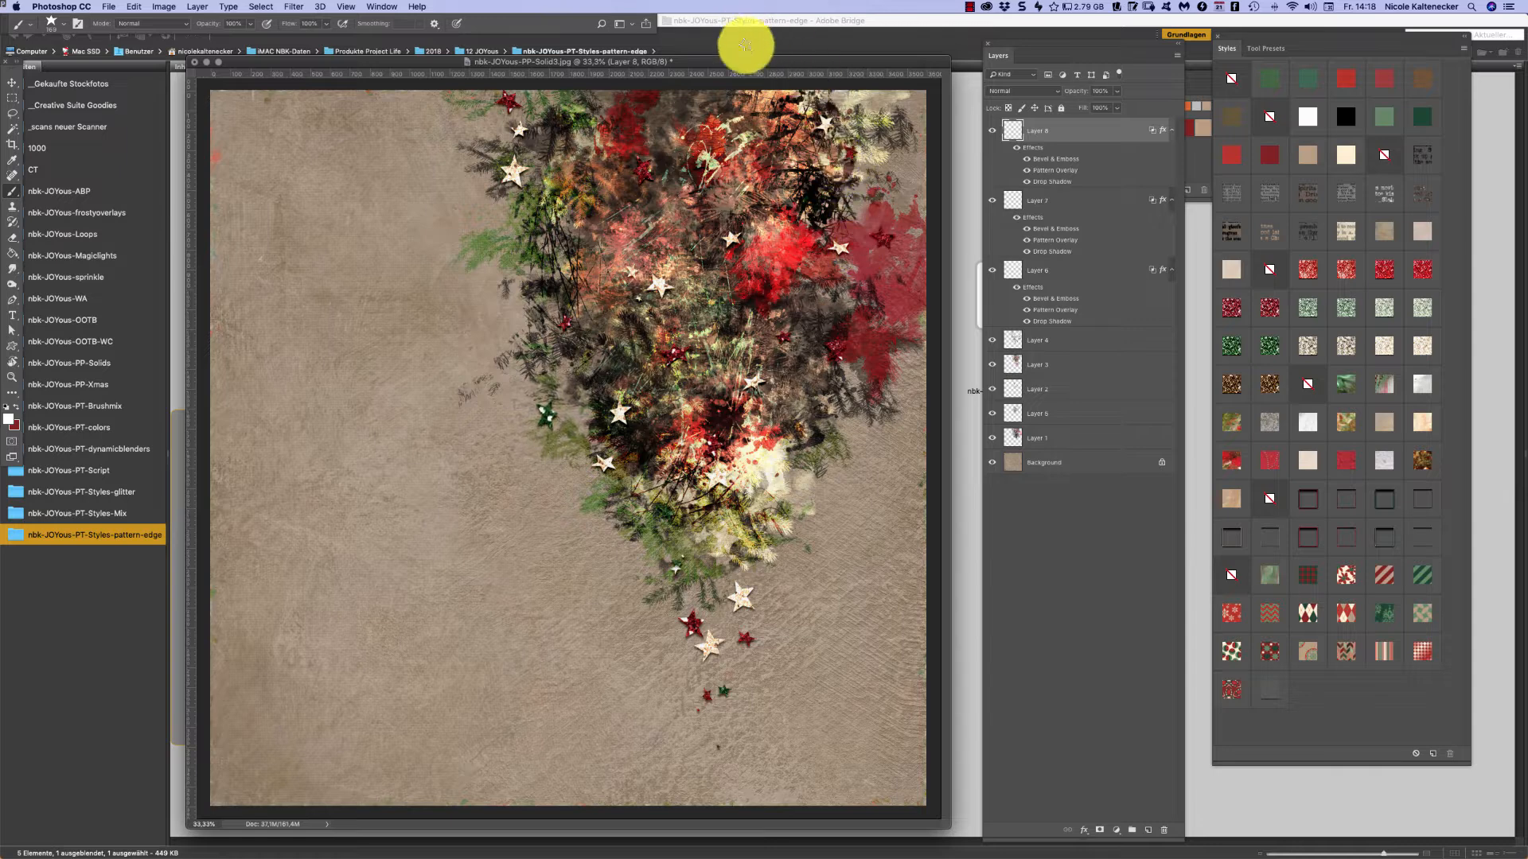
pyautogui.click(894, 180)
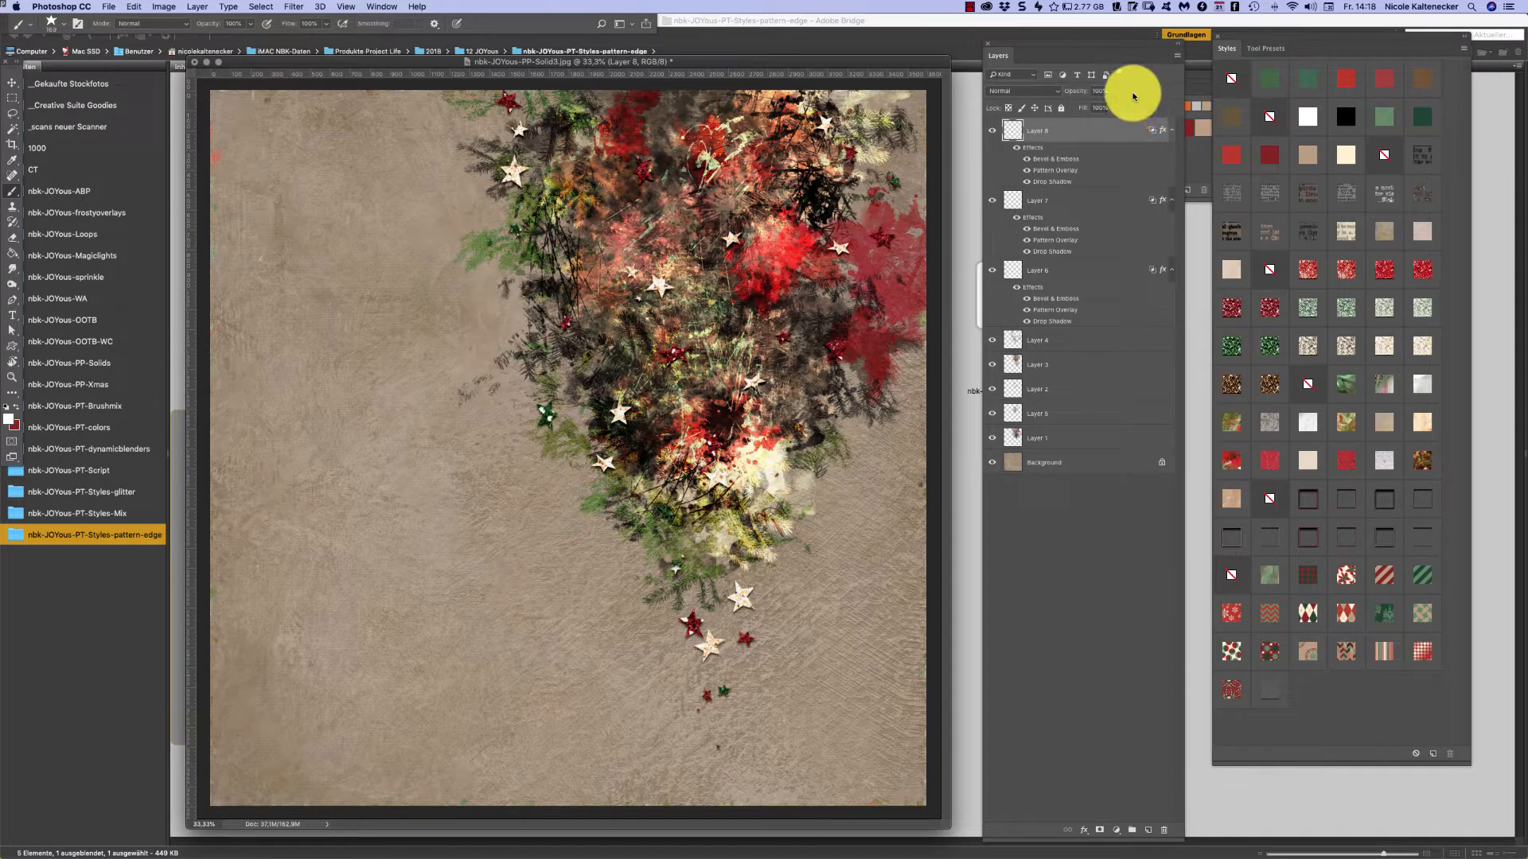
# - Switch to Adobe Bridge and open nbk-JOYous-14.png from the nbk-JOYous-Loops folder in Photoshop
pyautogui.click(12, 85)
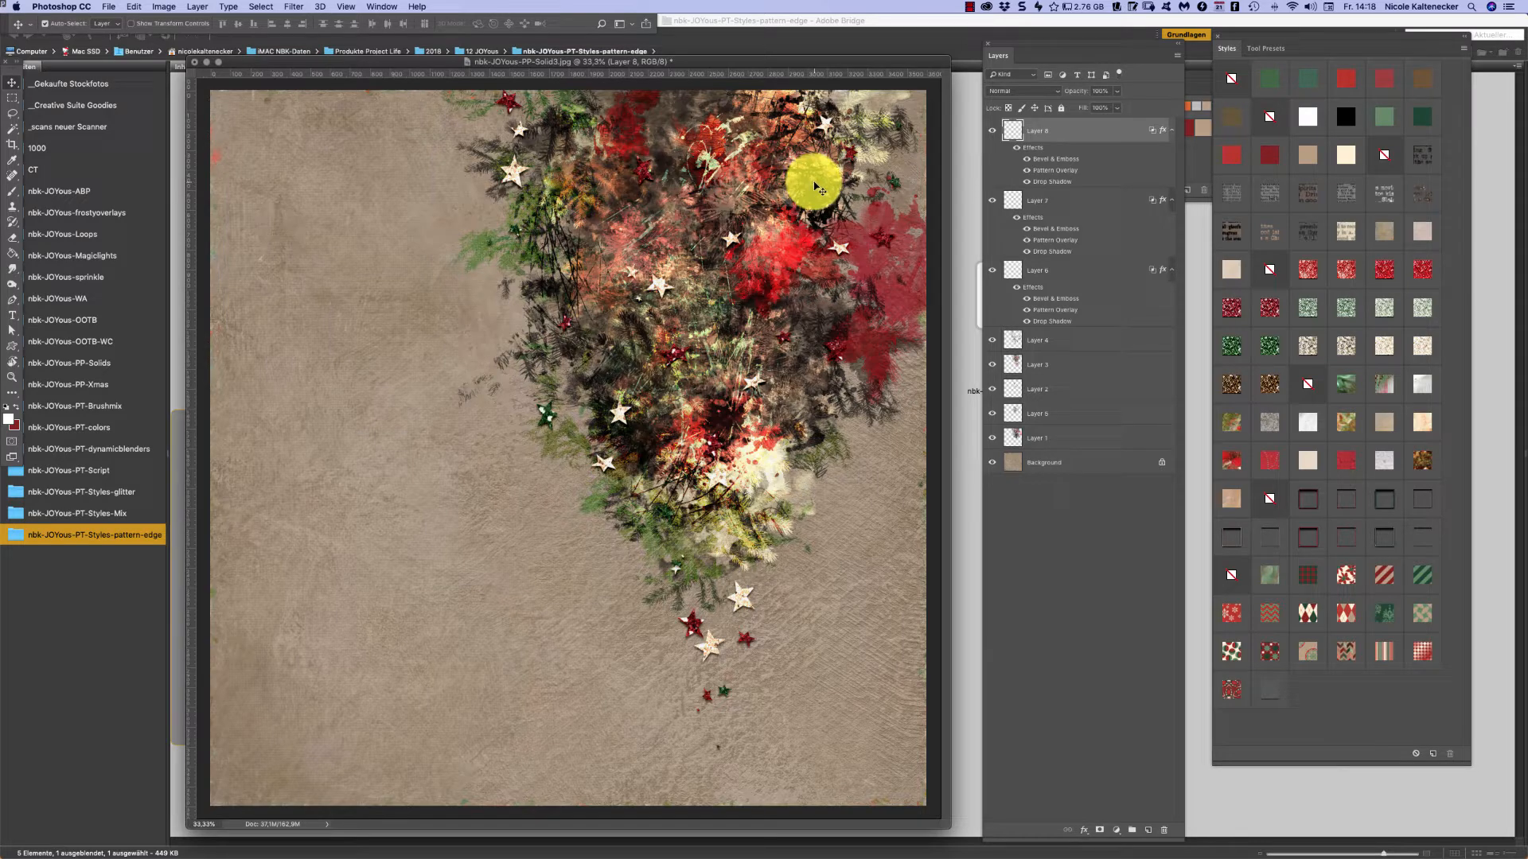
pyautogui.click(97, 213)
pyautogui.click(119, 234)
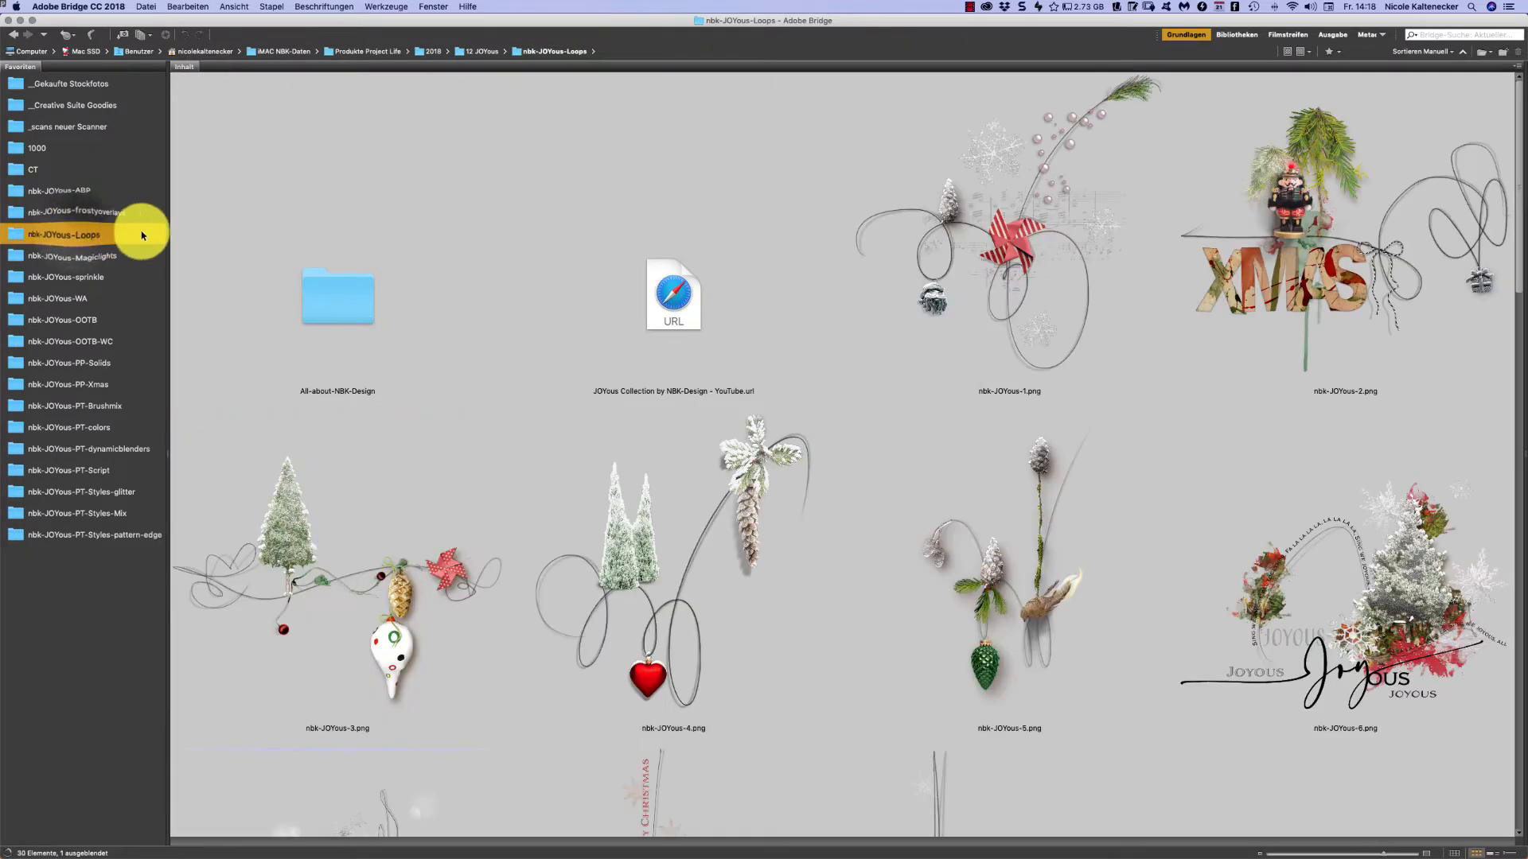
pyautogui.scroll(-10, 1503, 126)
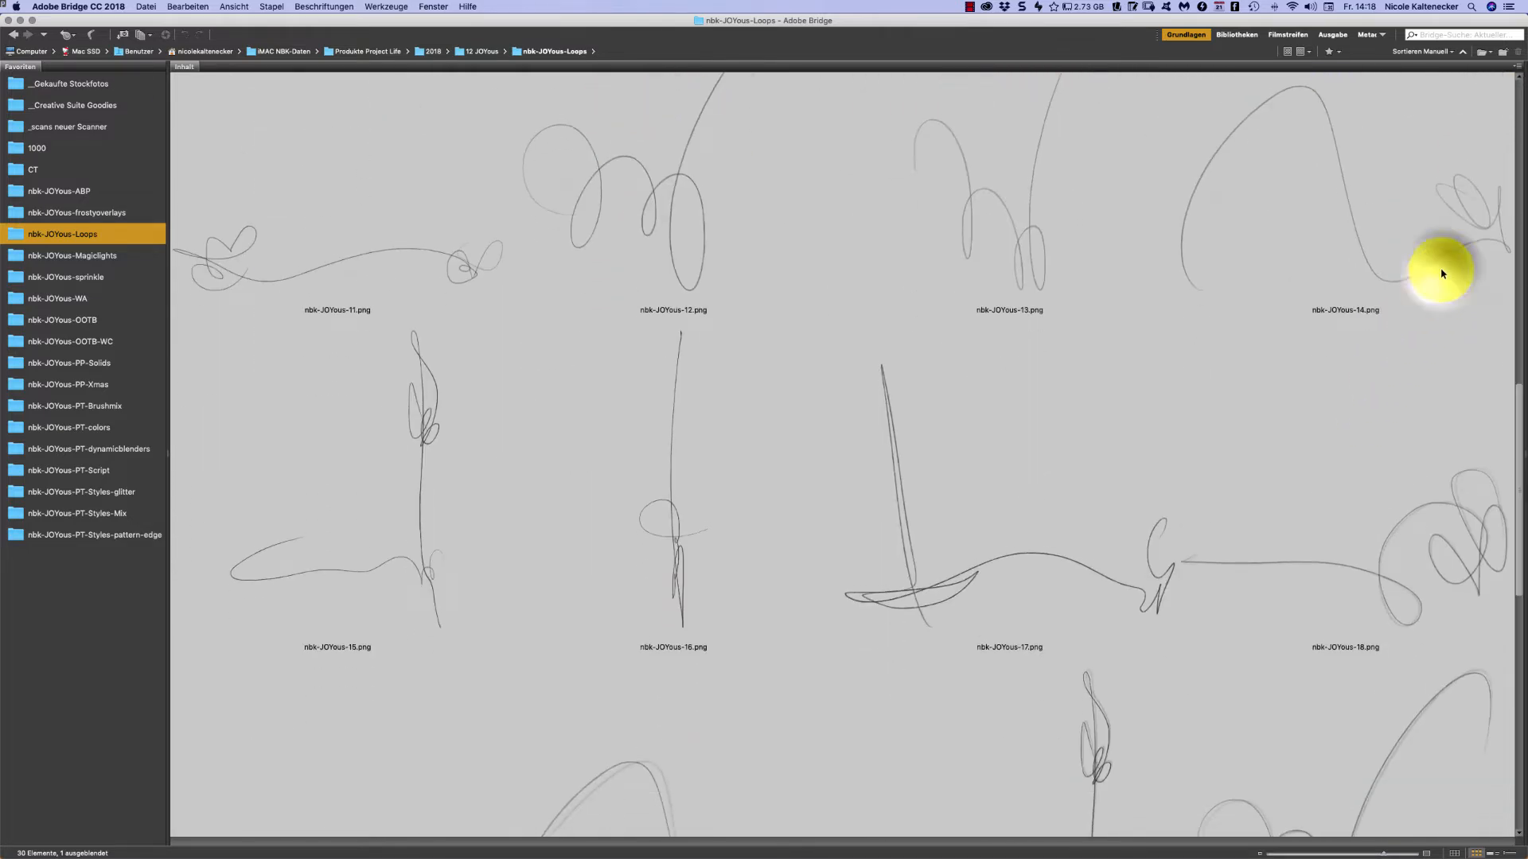
pyautogui.moveTo(1436, 266); pyautogui.dragTo(785, 326)
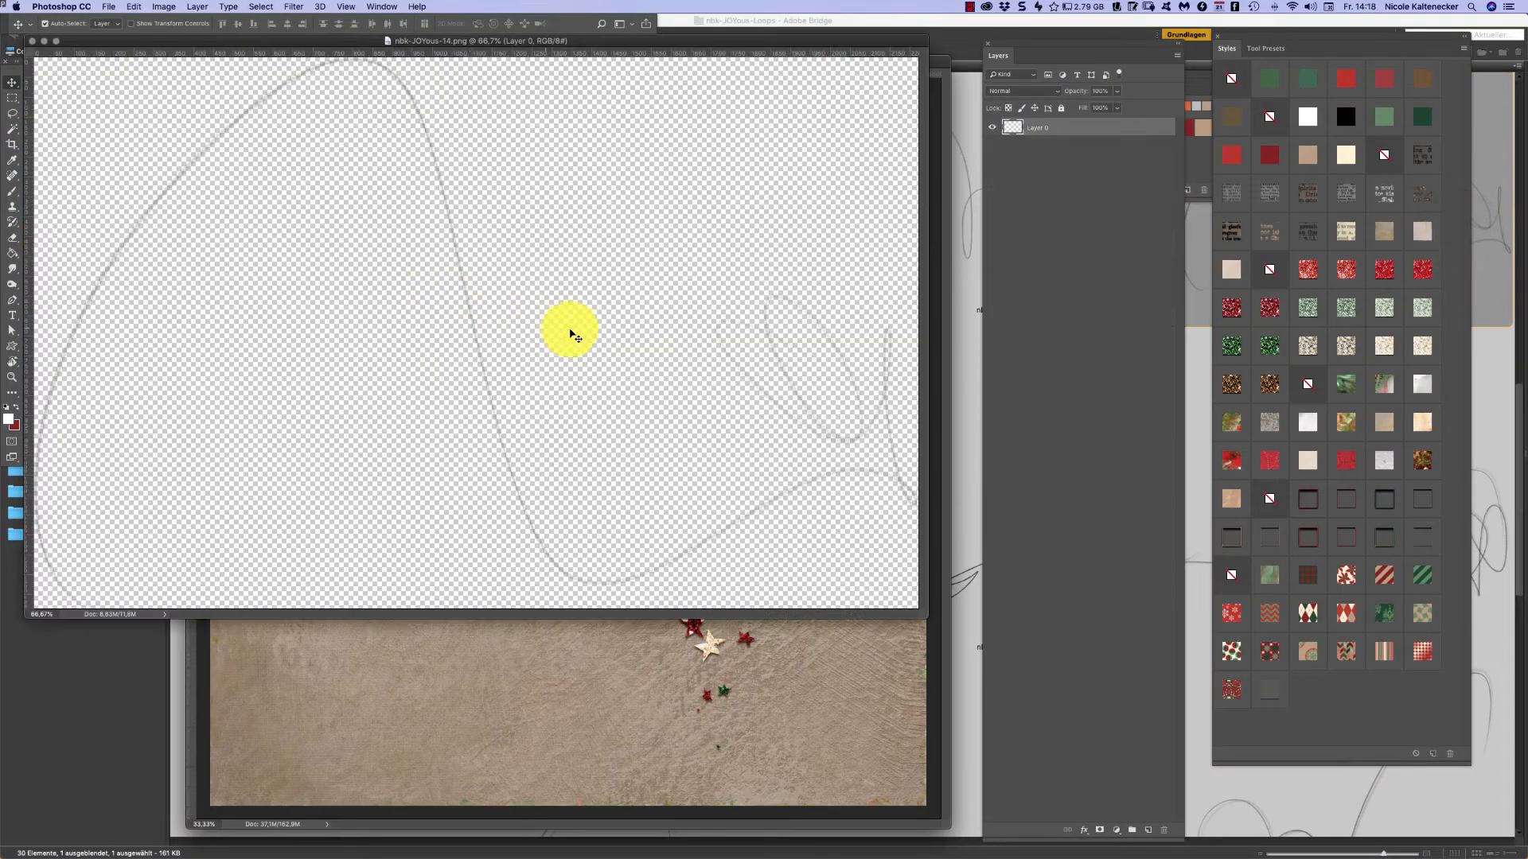
# - Copy the loop into the star artwork, rotate it about 94° counterclockwise and position it so it curves around the lower stars
pyautogui.moveTo(888, 395); pyautogui.dragTo(791, 658)
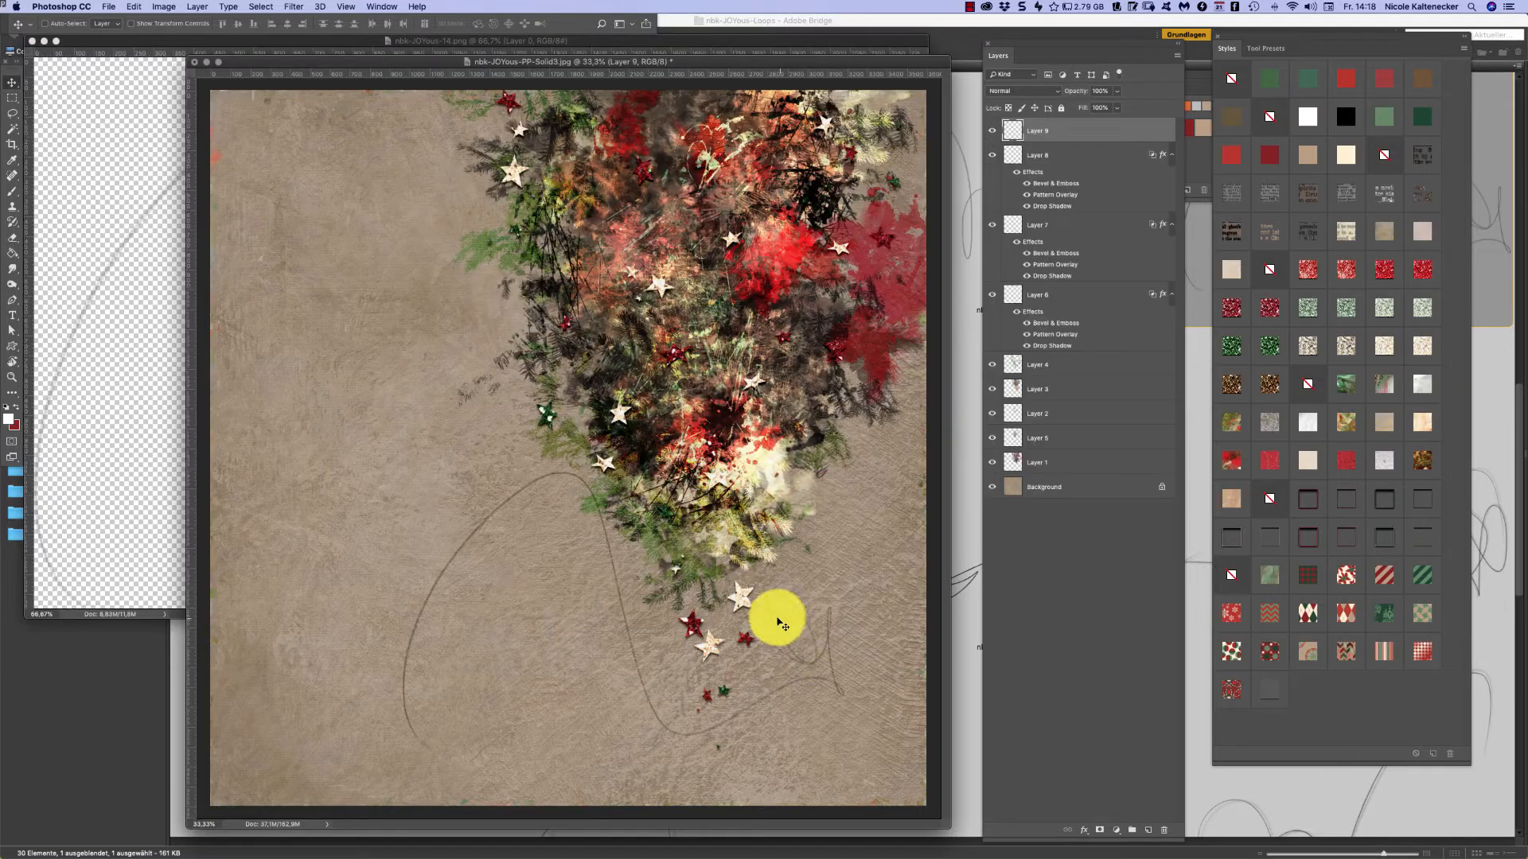
pyautogui.press('super+t')
pyautogui.moveTo(836, 432); pyautogui.dragTo(497, 349)
pyautogui.moveTo(650, 497); pyautogui.dragTo(732, 416)
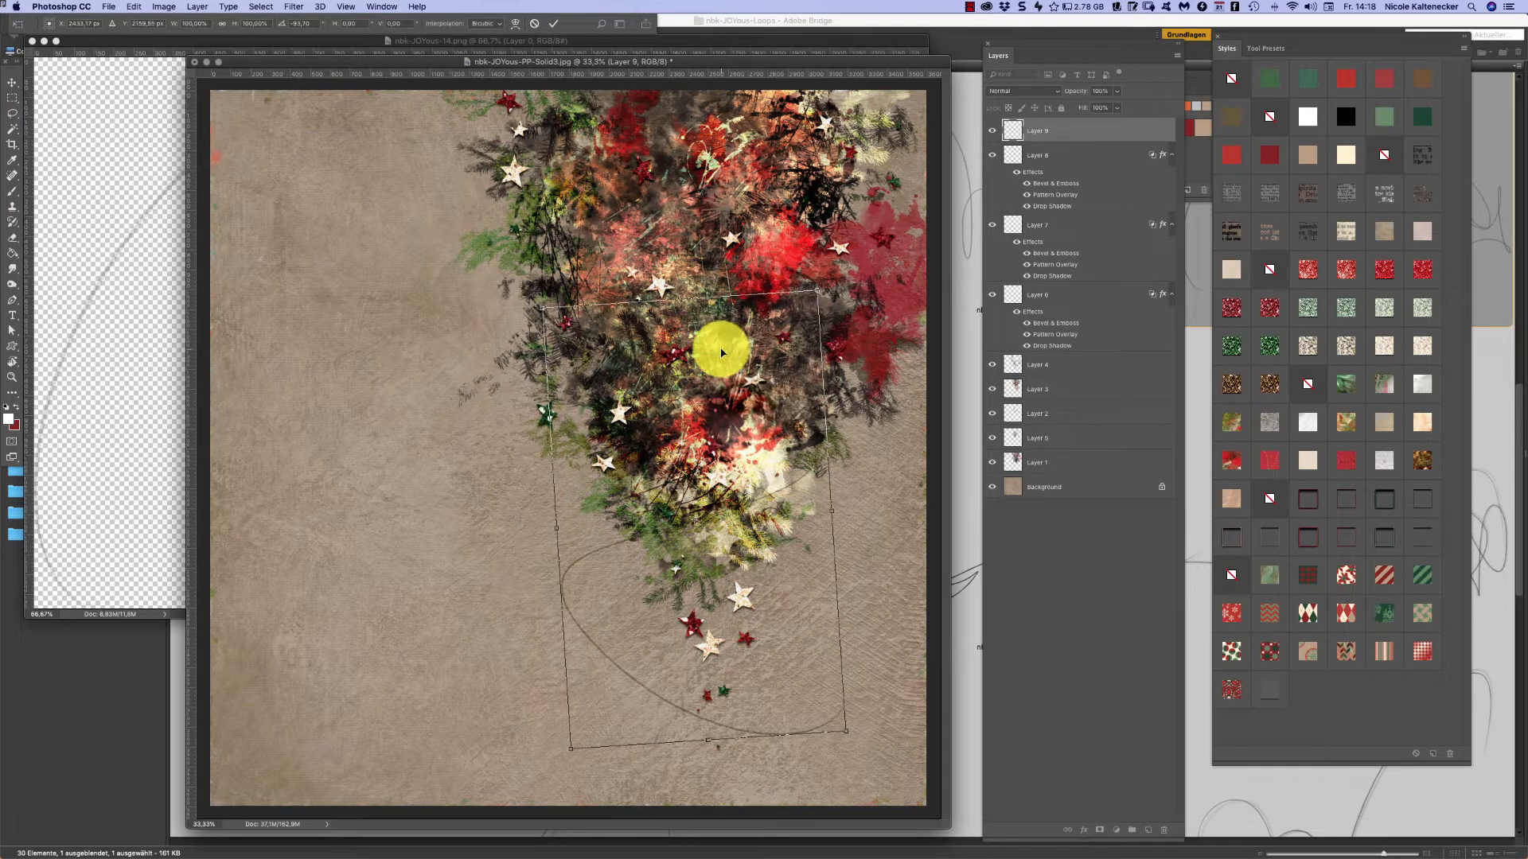
pyautogui.press('Return')
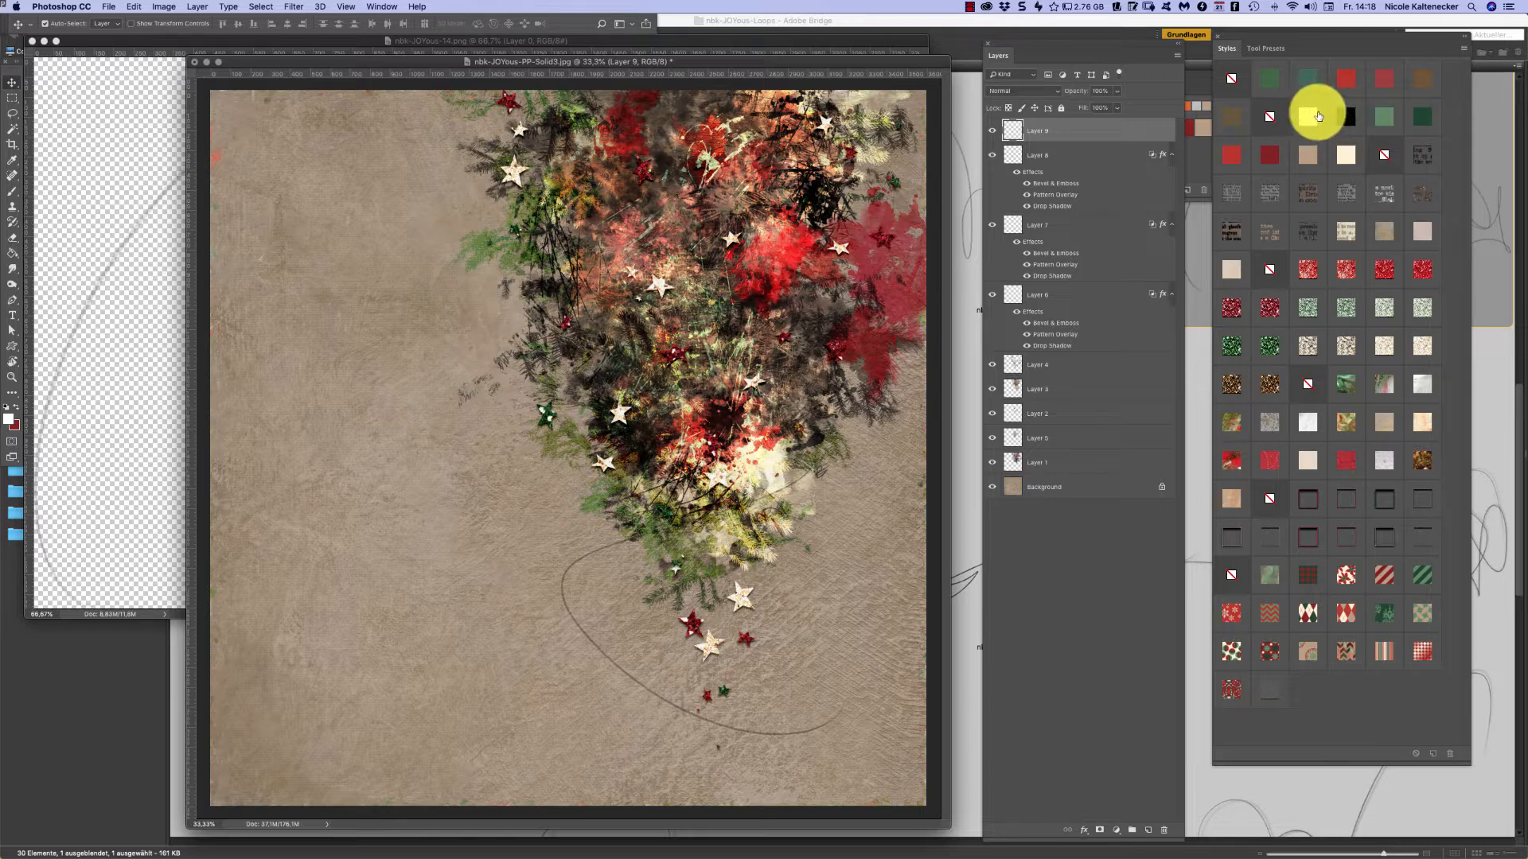
# - Apply the white Color Overlay style to the loop on Layer 9 and close the nbk-JOYous-14.png document
pyautogui.click(1311, 114)
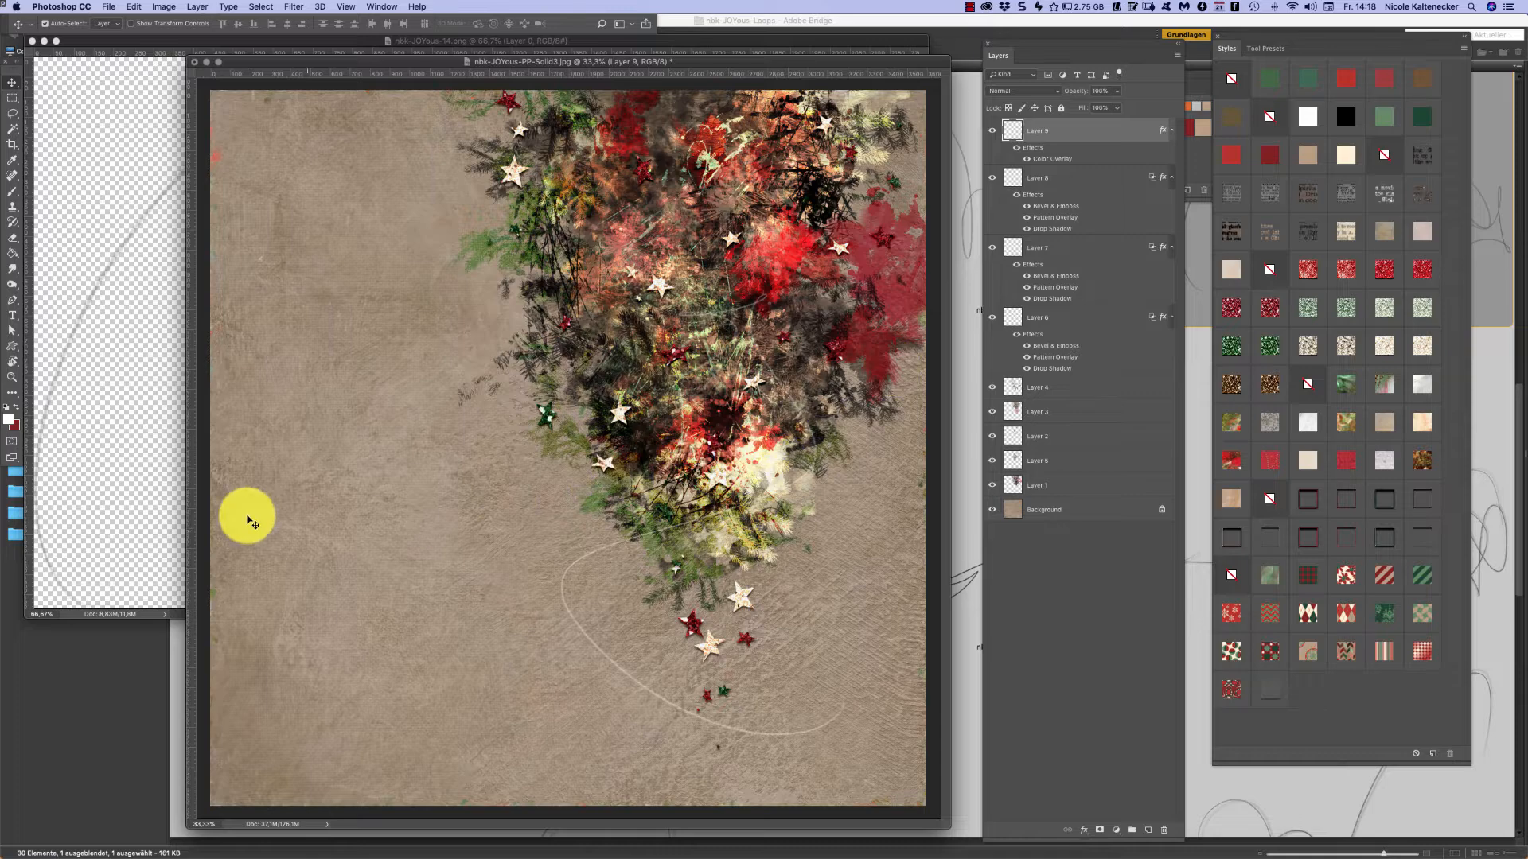
pyautogui.click(168, 441)
pyautogui.press('super+w')
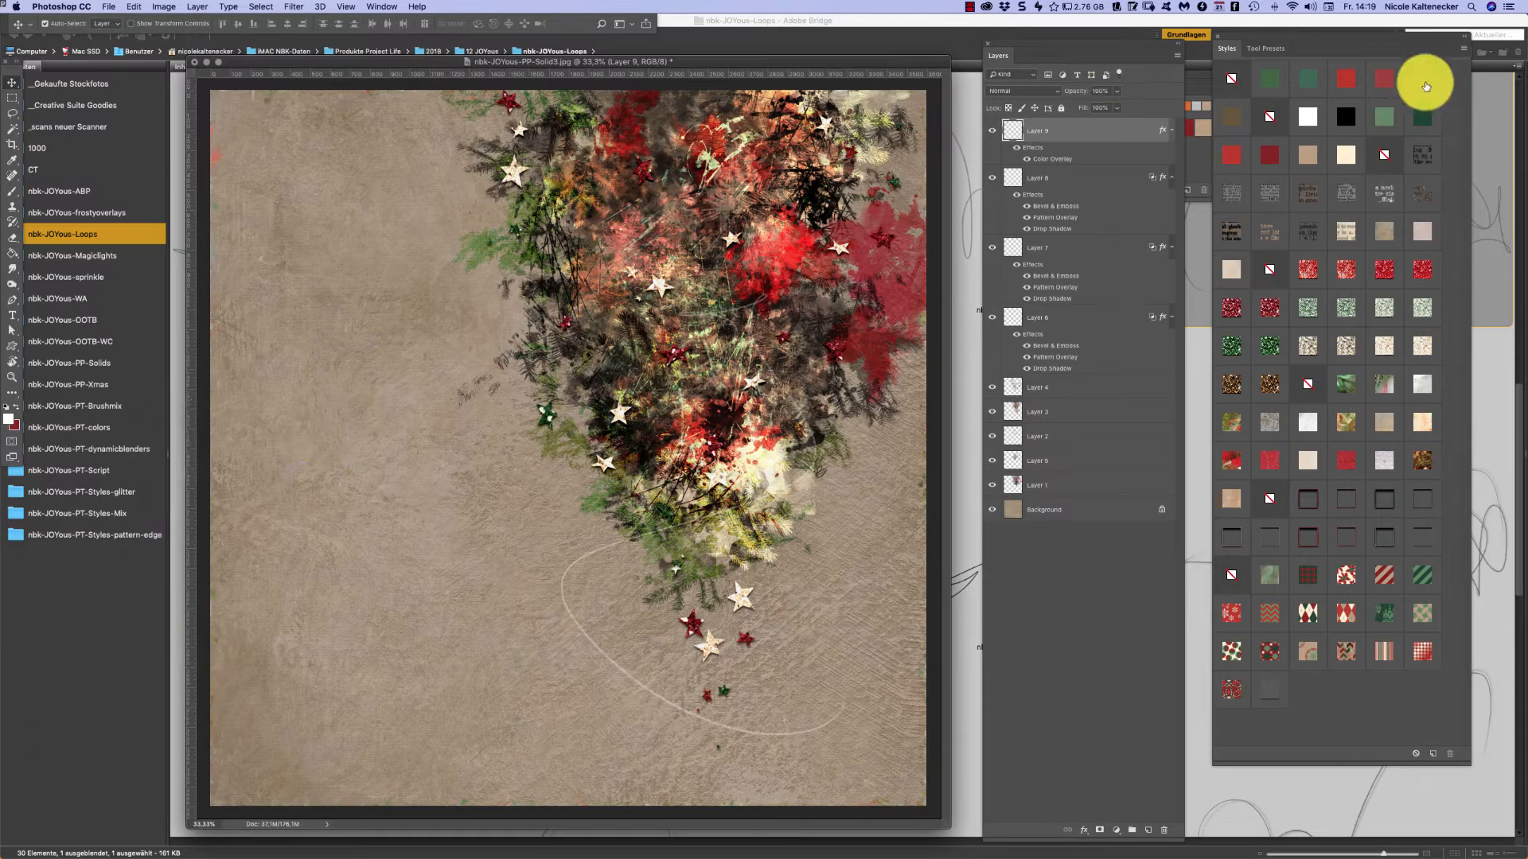
# - Return to Adobe Bridge and open nbk-JOYous-26.png from the nbk-JOYous-Loops folder in Photoshop
pyautogui.click(132, 657)
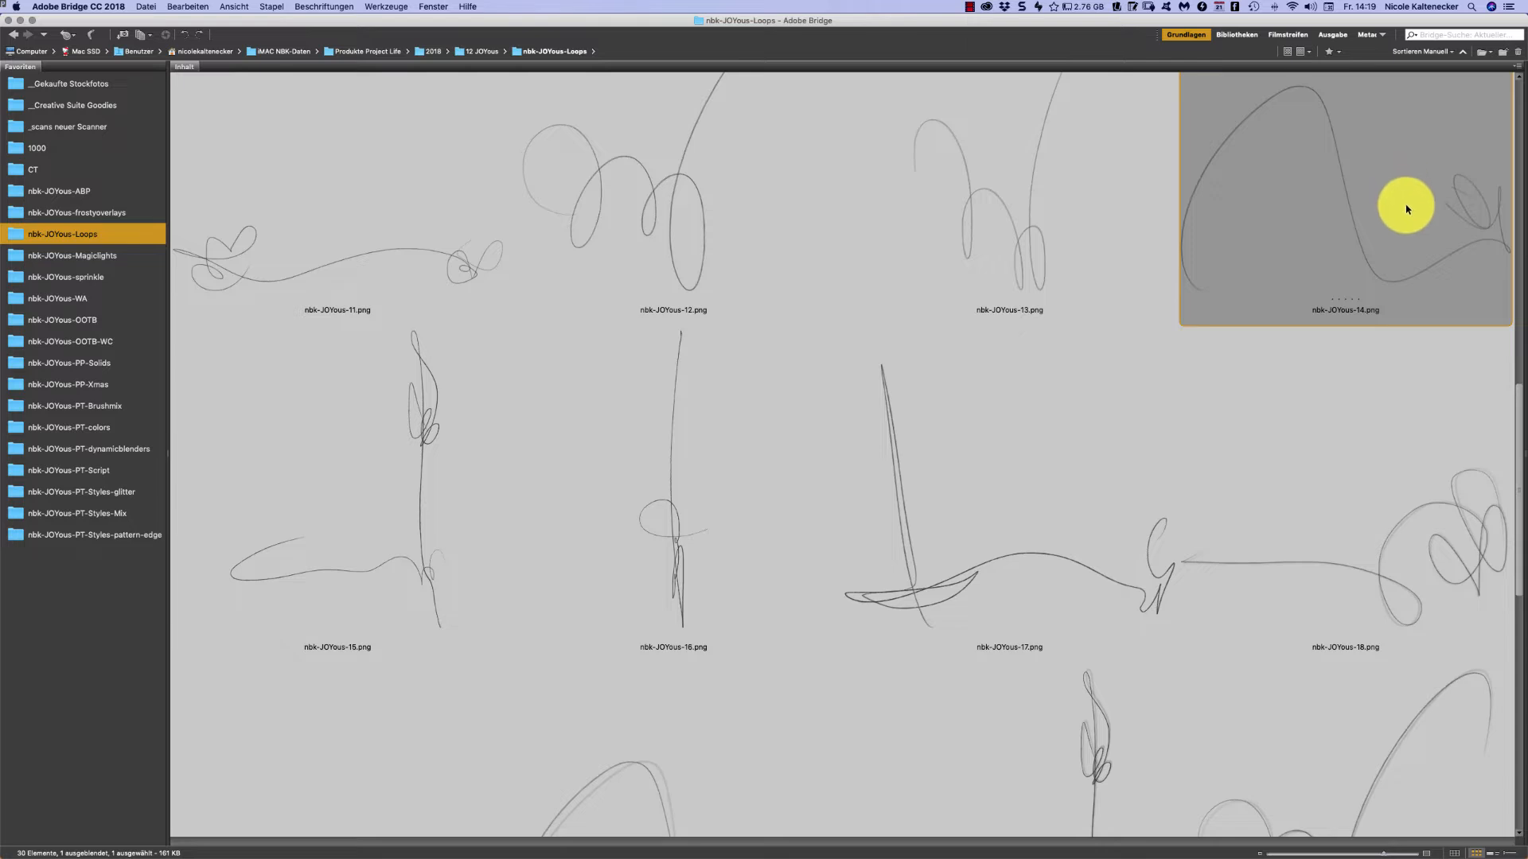
pyautogui.moveTo(1521, 404); pyautogui.dragTo(1445, 494)
pyautogui.scroll(-5, 1432, 504)
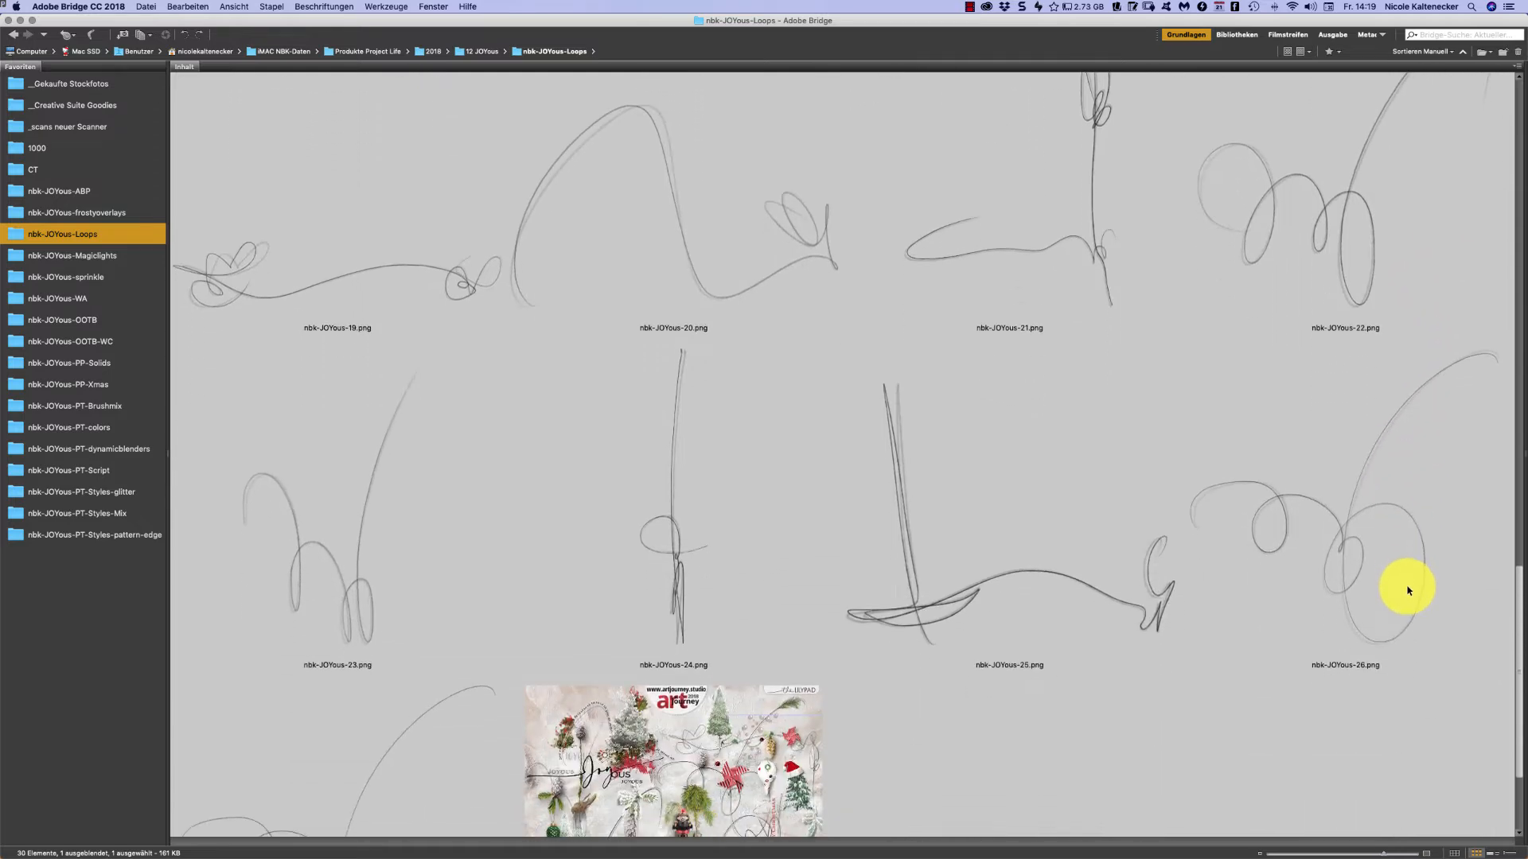
pyautogui.doubleClick(1382, 495)
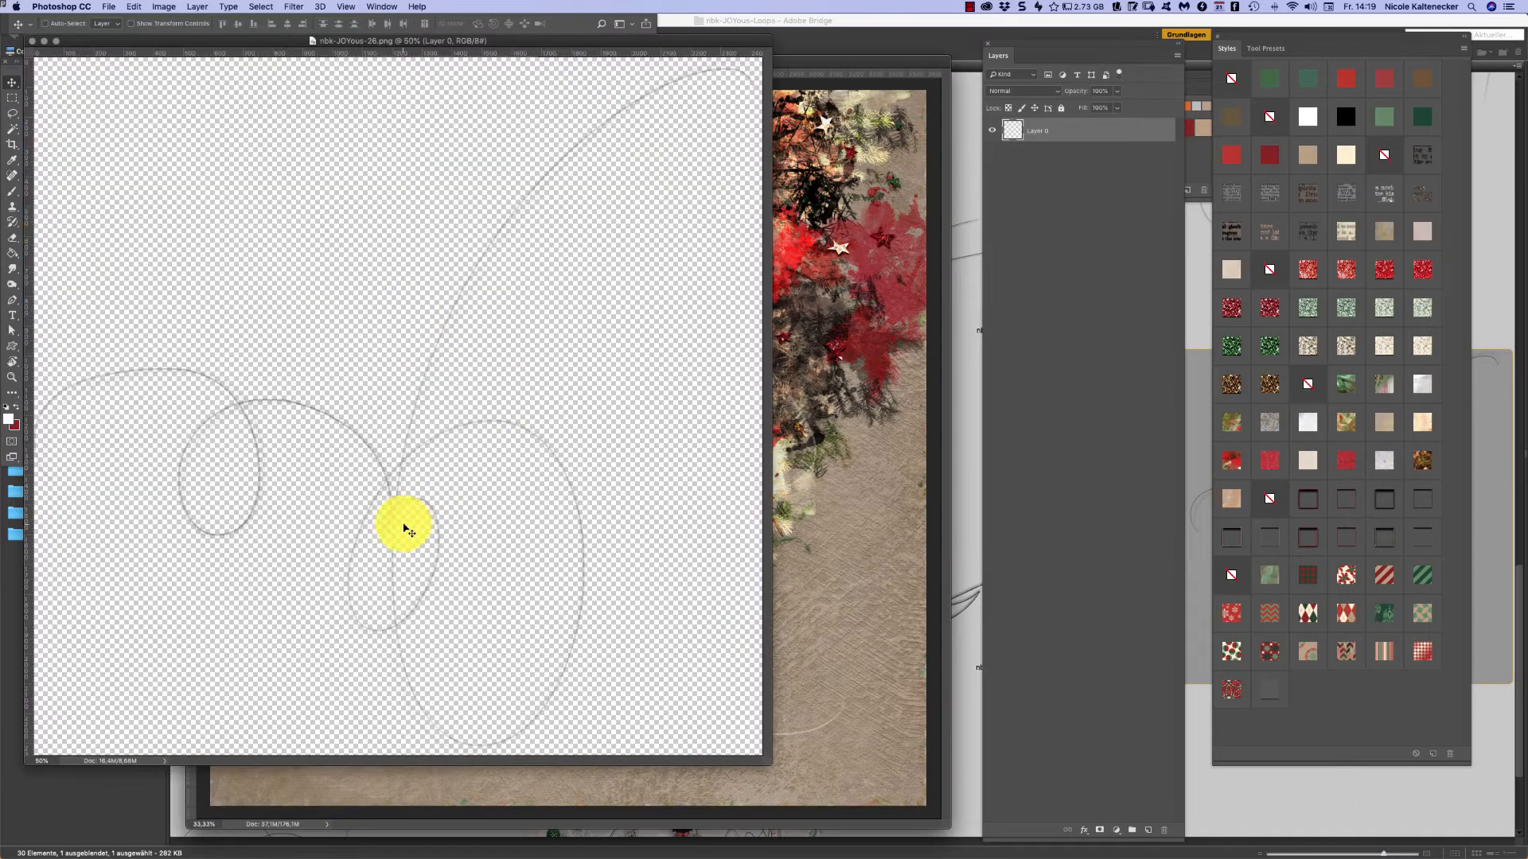
# - Copy the nbk-JOYous-26.png loop into the star artwork, rotate it about 13° clockwise and position it across the lower tree
pyautogui.moveTo(403, 529); pyautogui.dragTo(821, 540)
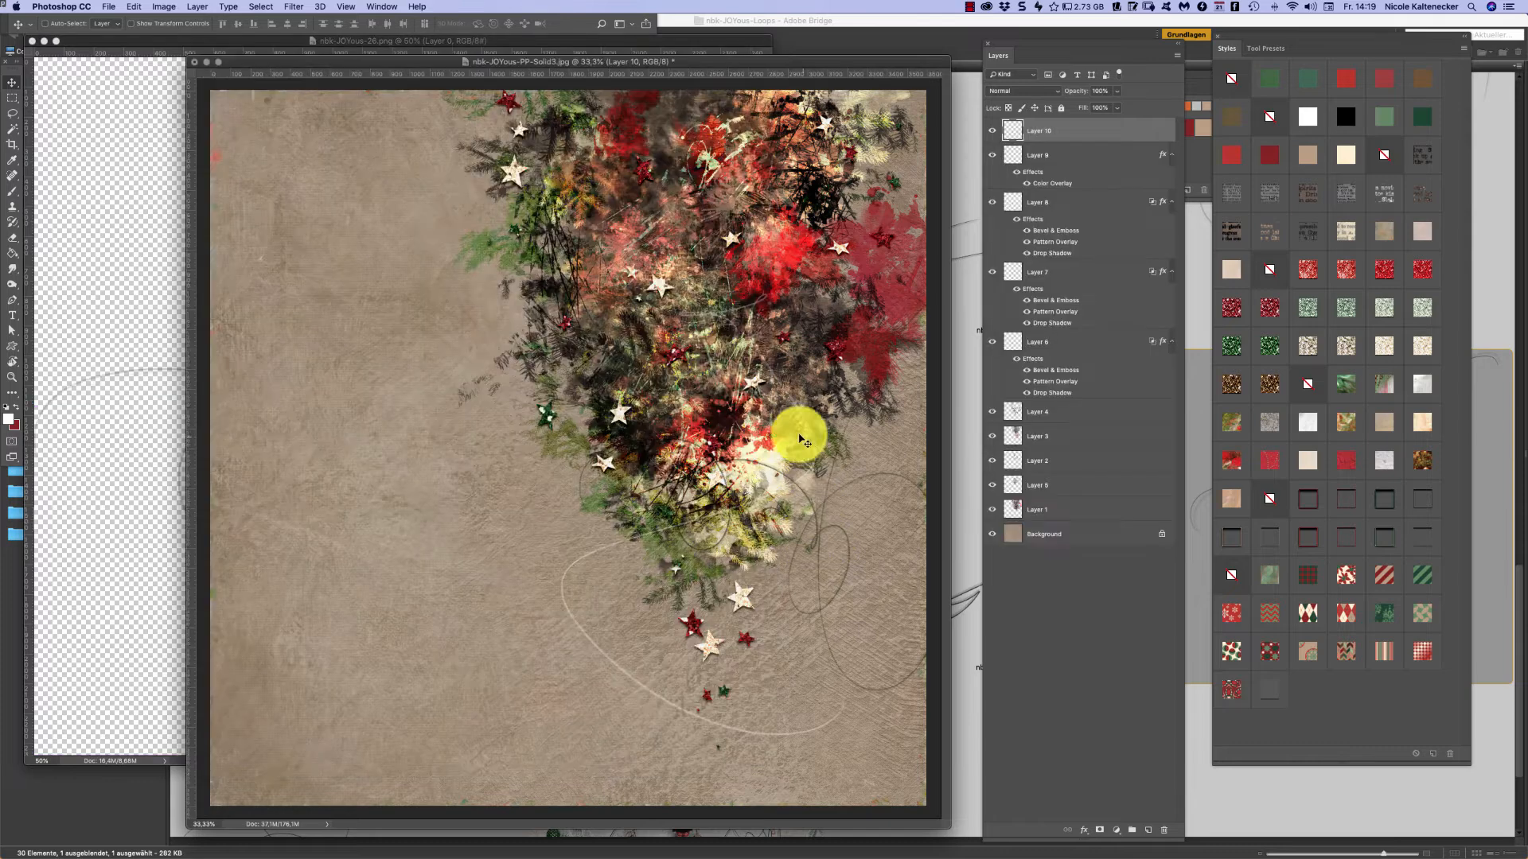
pyautogui.press('super+t')
pyautogui.moveTo(769, 89); pyautogui.dragTo(631, 176)
pyautogui.moveTo(716, 117); pyautogui.dragTo(596, 231)
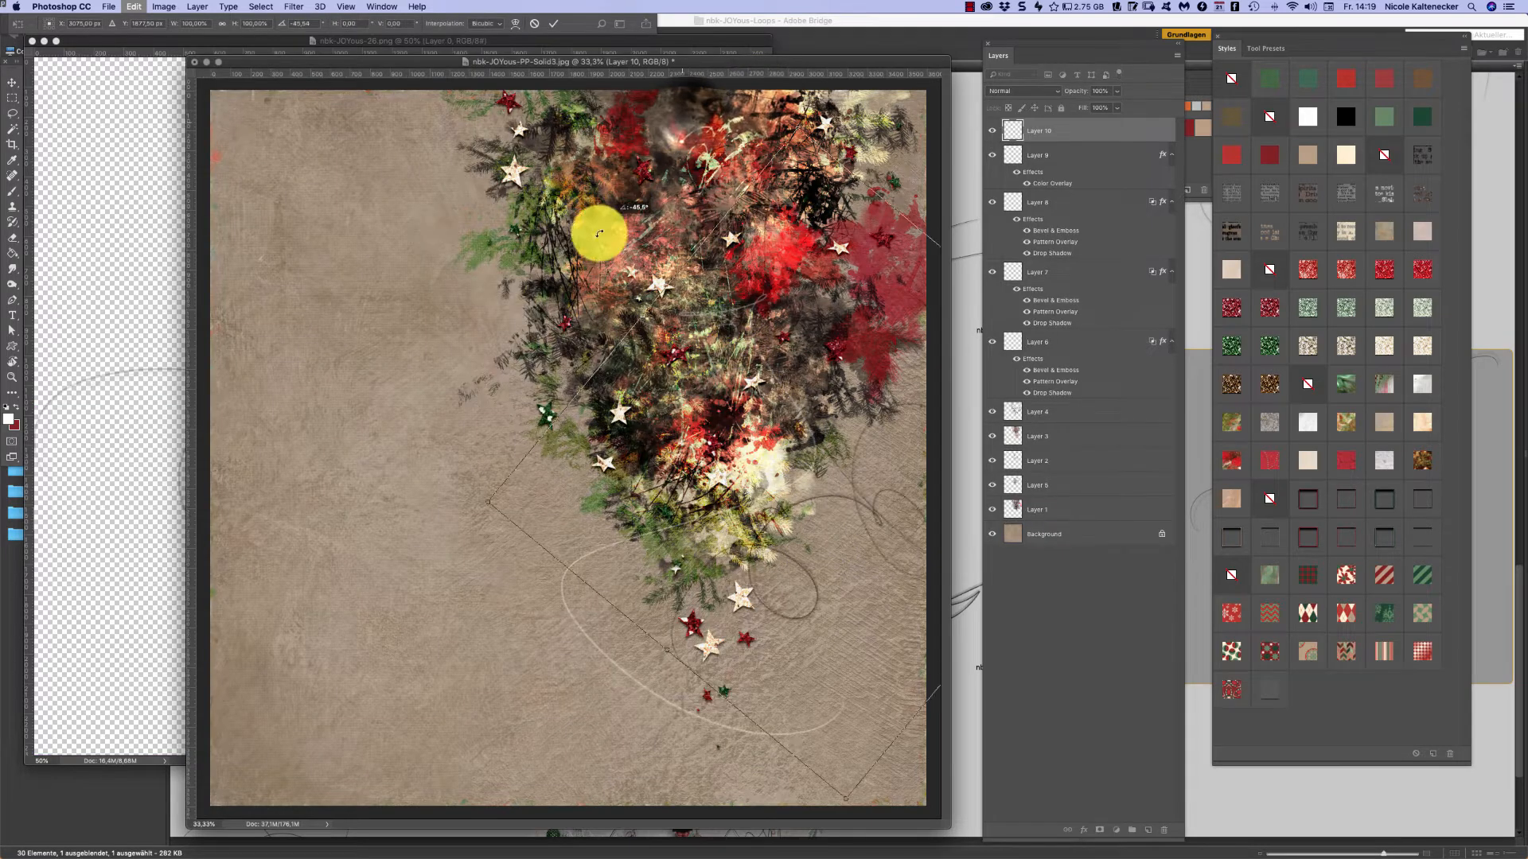
pyautogui.moveTo(822, 316); pyautogui.dragTo(685, 287)
pyautogui.moveTo(542, 139); pyautogui.dragTo(774, 283)
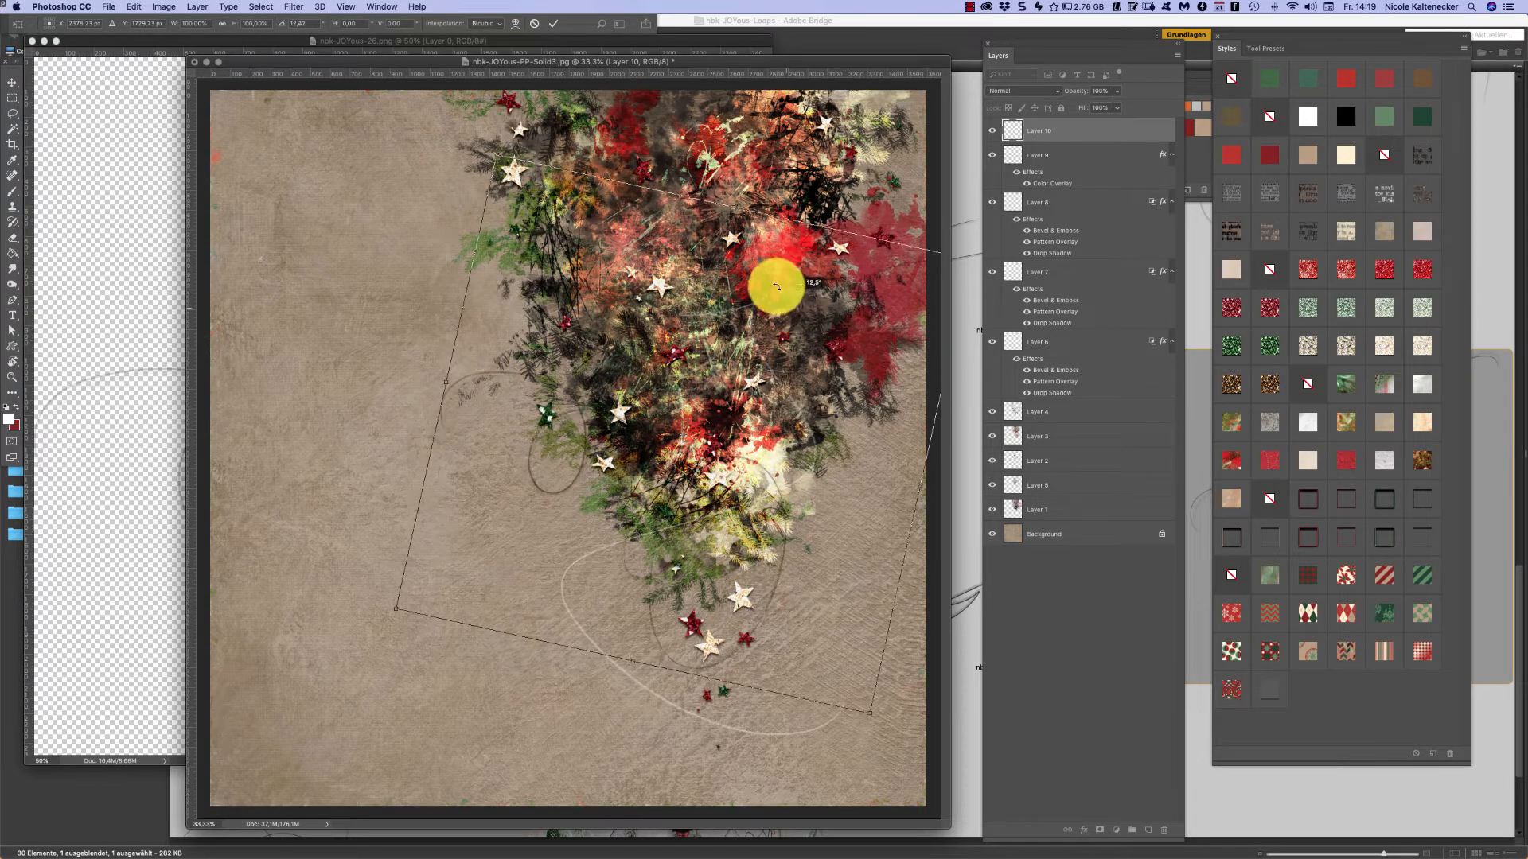
pyautogui.press('Return')
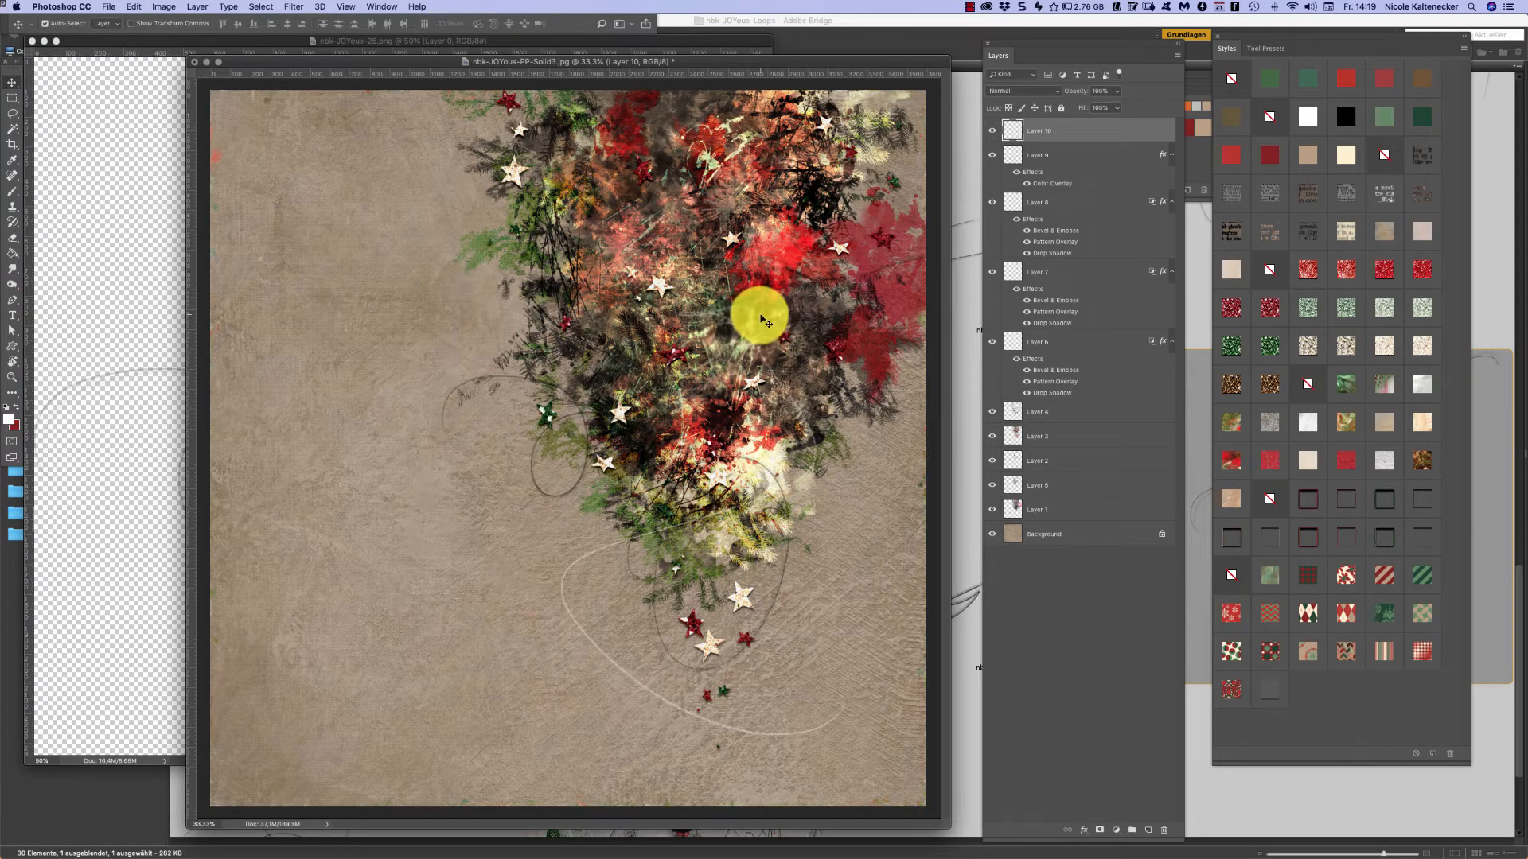
# - Try the white and dark red Color Overlay styles and a green glitter style on the Layer 10 loop
pyautogui.click(1307, 117)
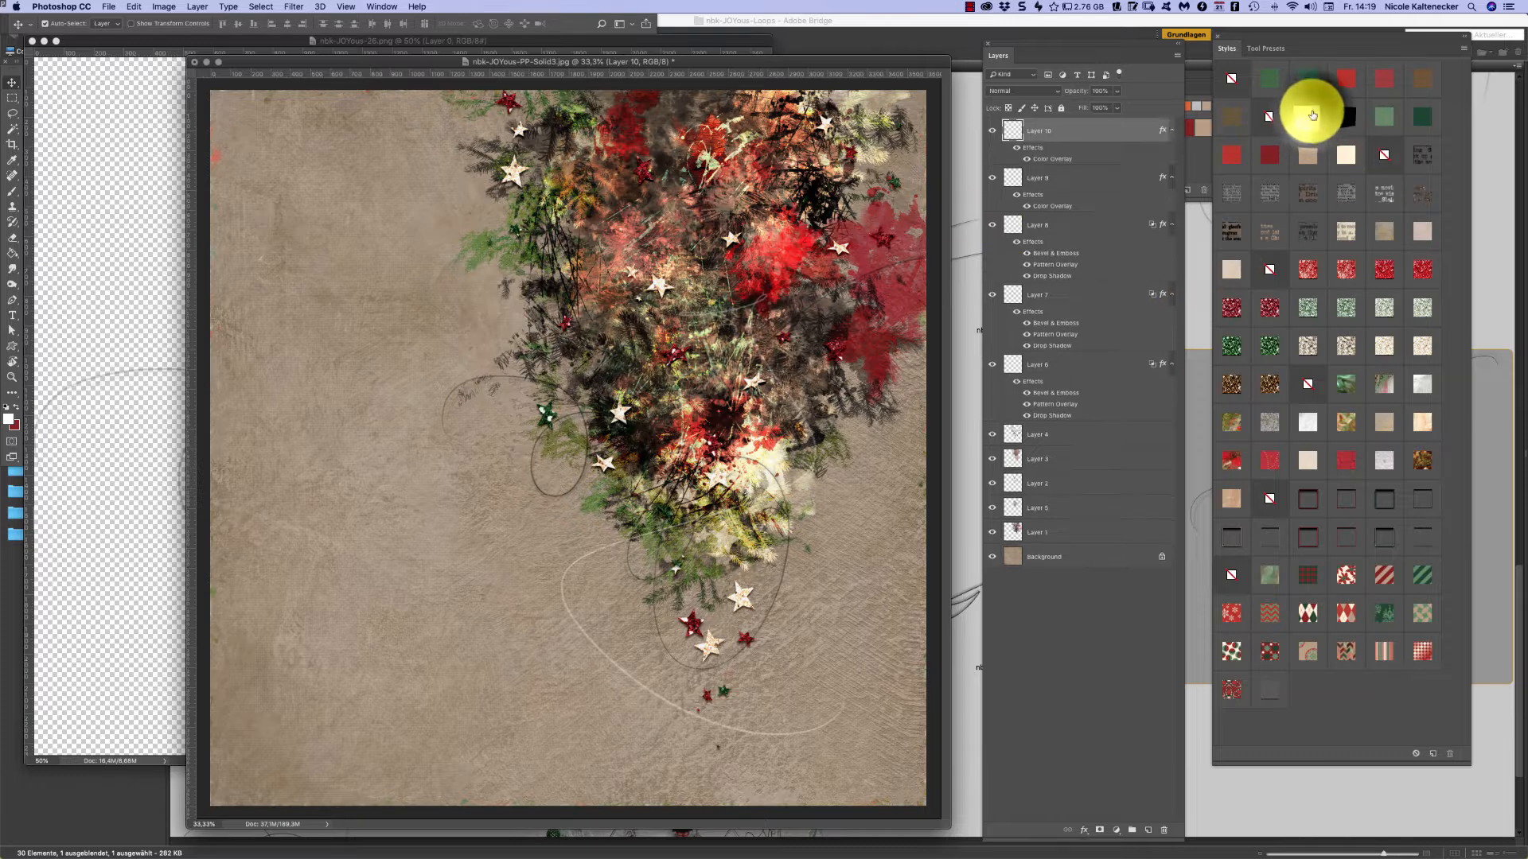
pyautogui.click(1271, 152)
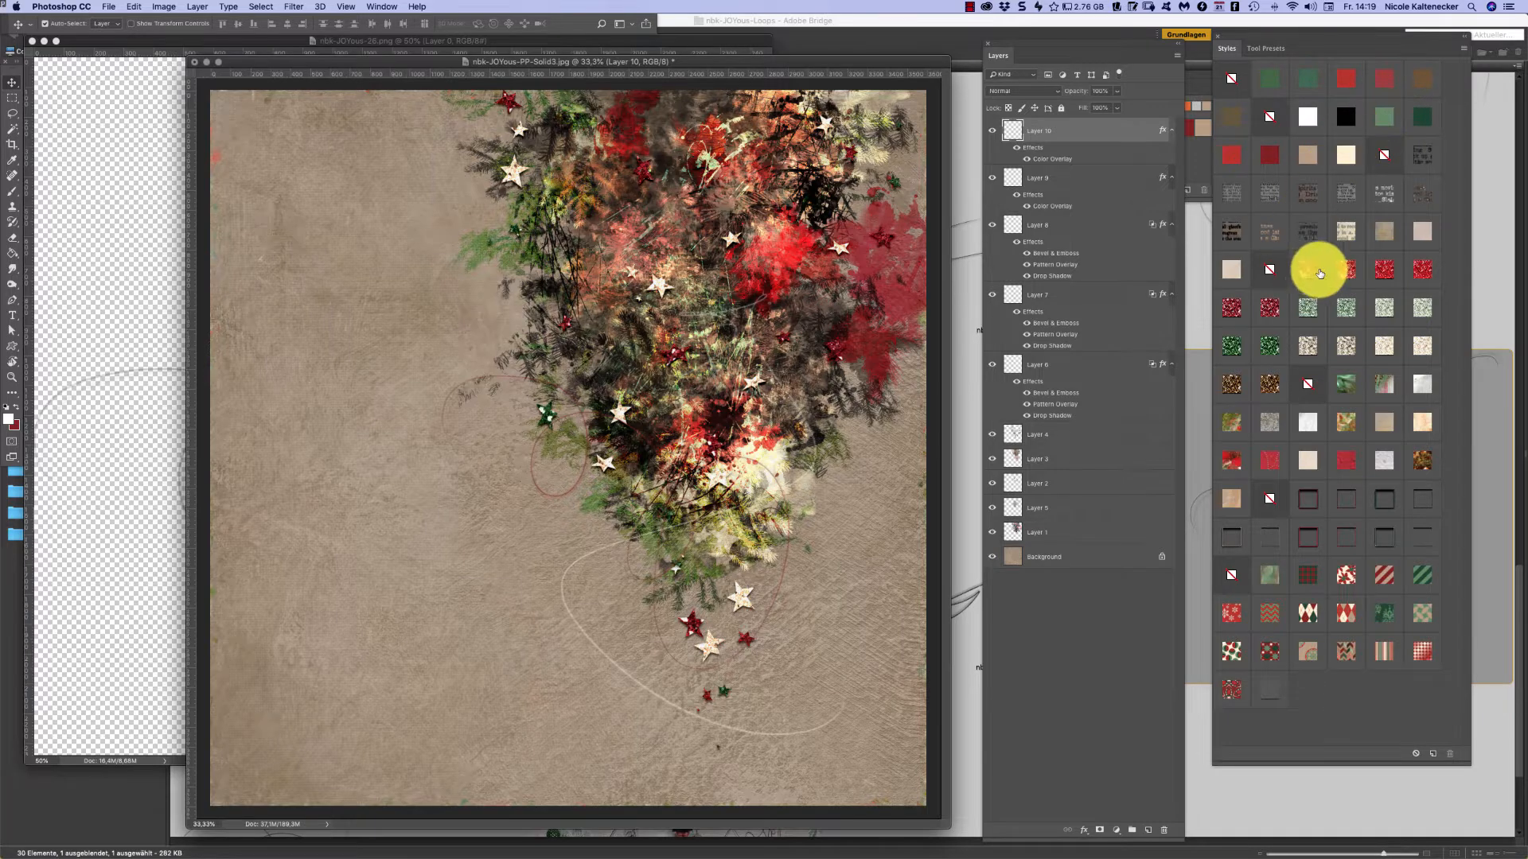
pyautogui.click(1271, 342)
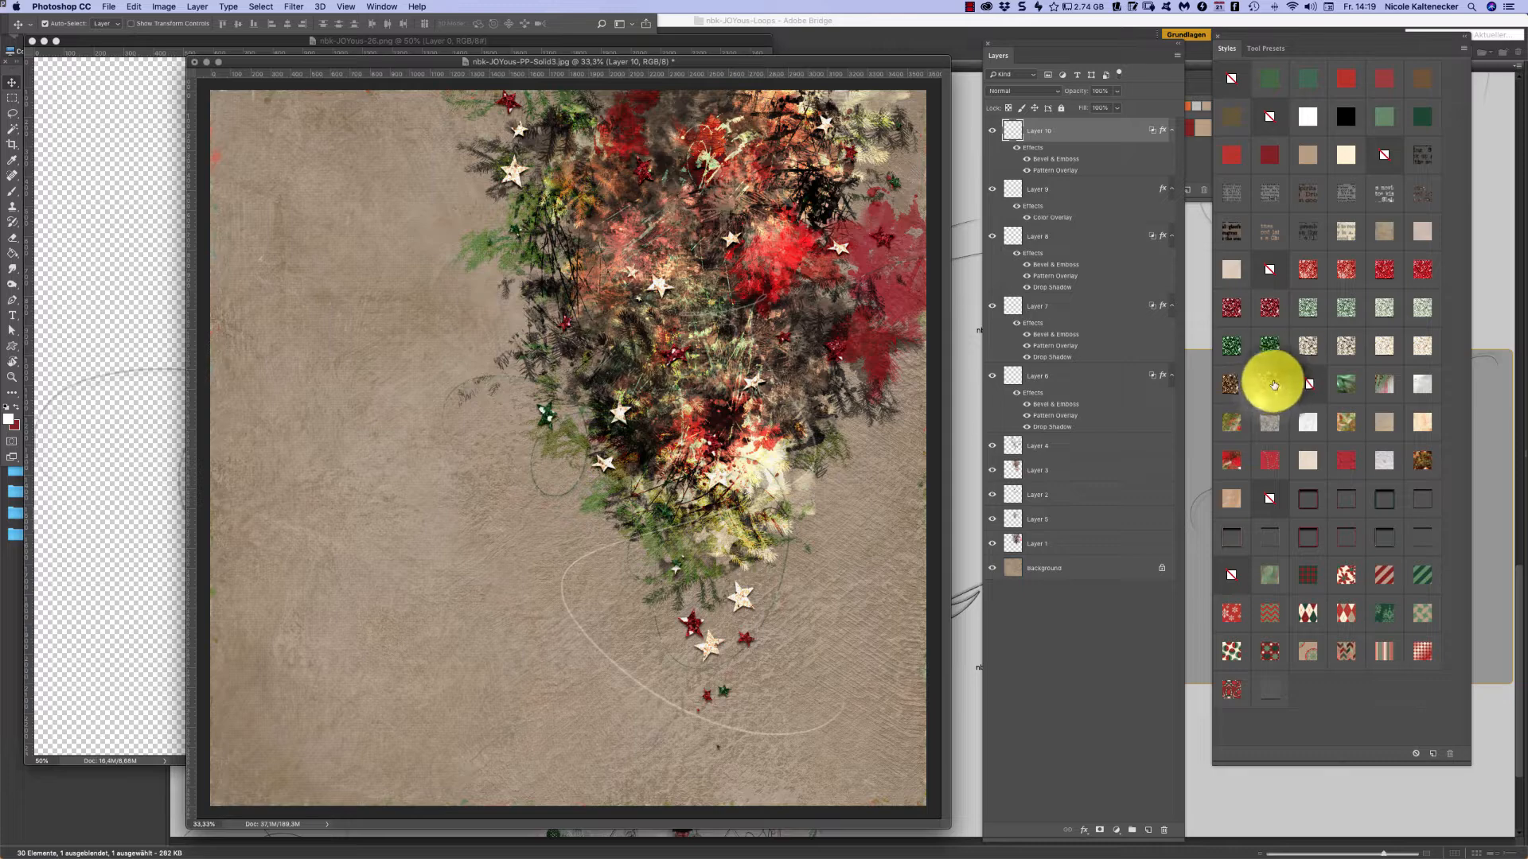
# - Enlarge the Layer 10 loop to about 128% and shift it slightly upward over the lower tree
pyautogui.press('super+t')
pyautogui.moveTo(441, 249); pyautogui.dragTo(371, 195)
pyautogui.moveTo(822, 457); pyautogui.dragTo(836, 416)
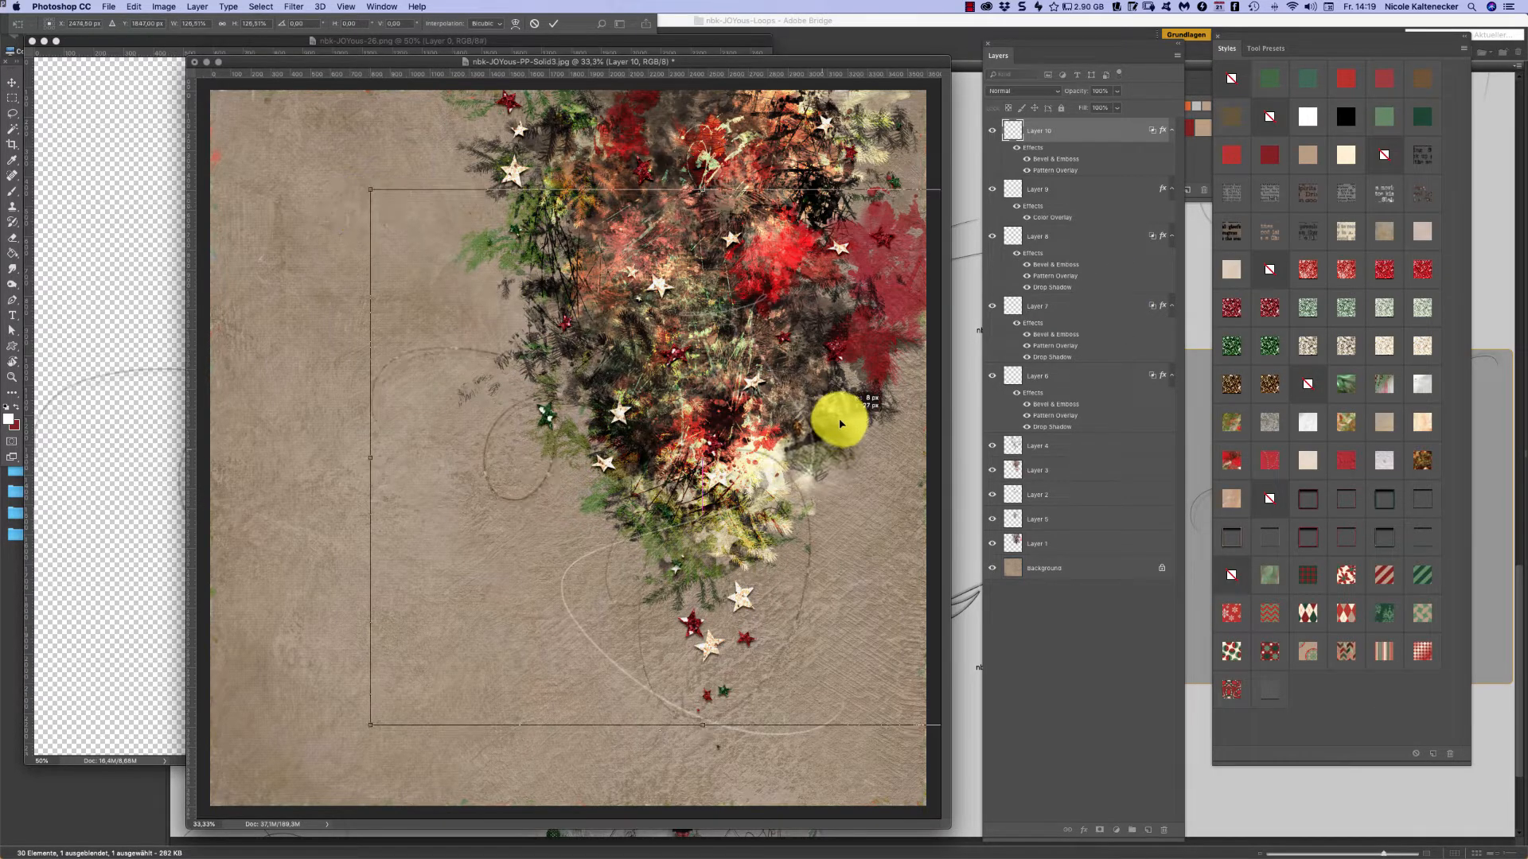
pyautogui.press('Return')
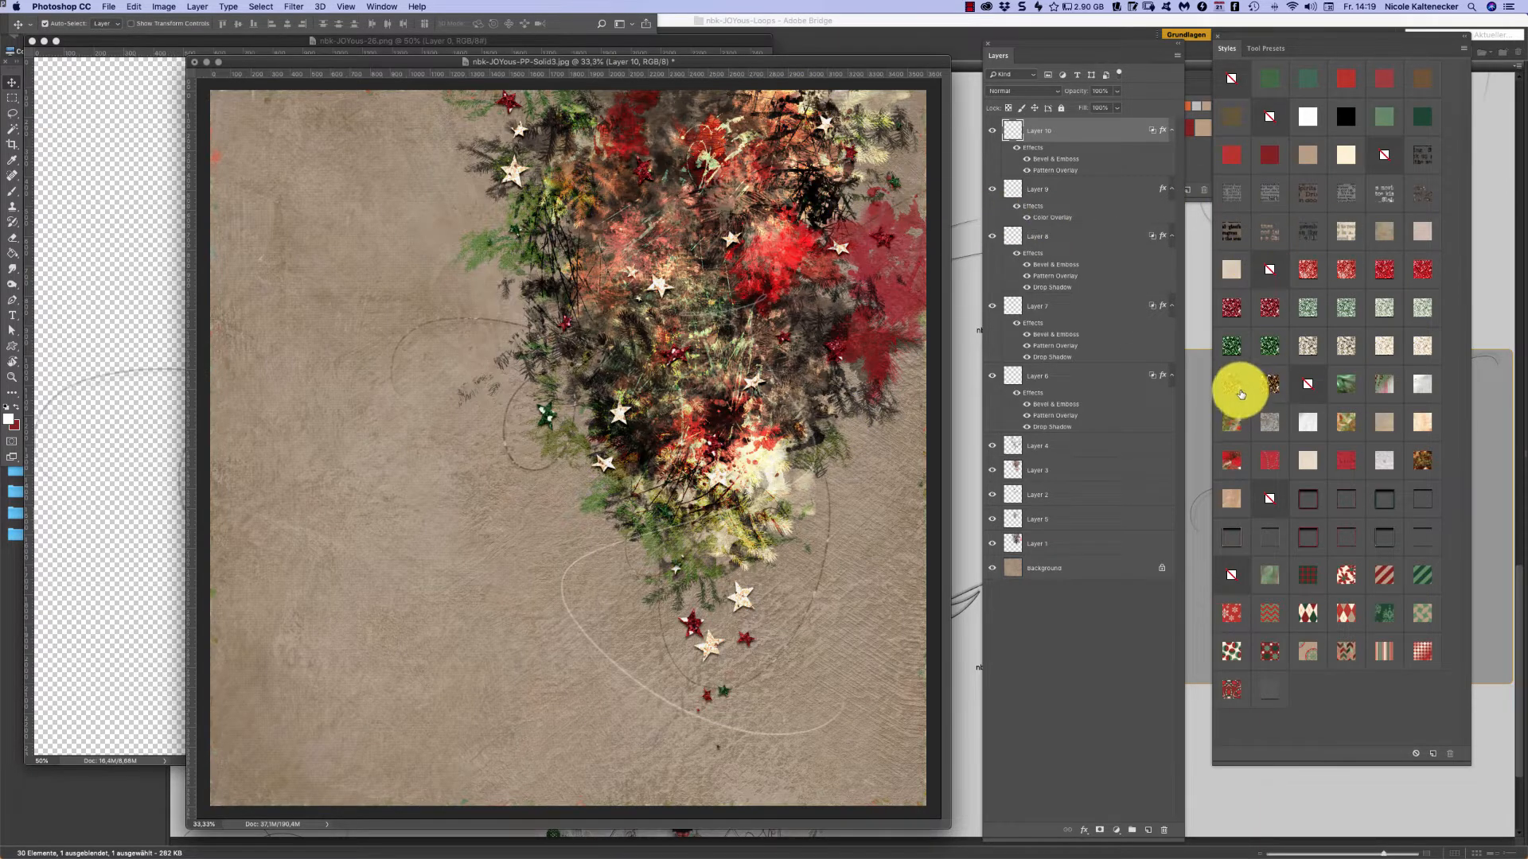
# - Apply the beige Stroke style with bevel and shadows to Layer 10 and scale its layer effects to 20%
pyautogui.click(1269, 528)
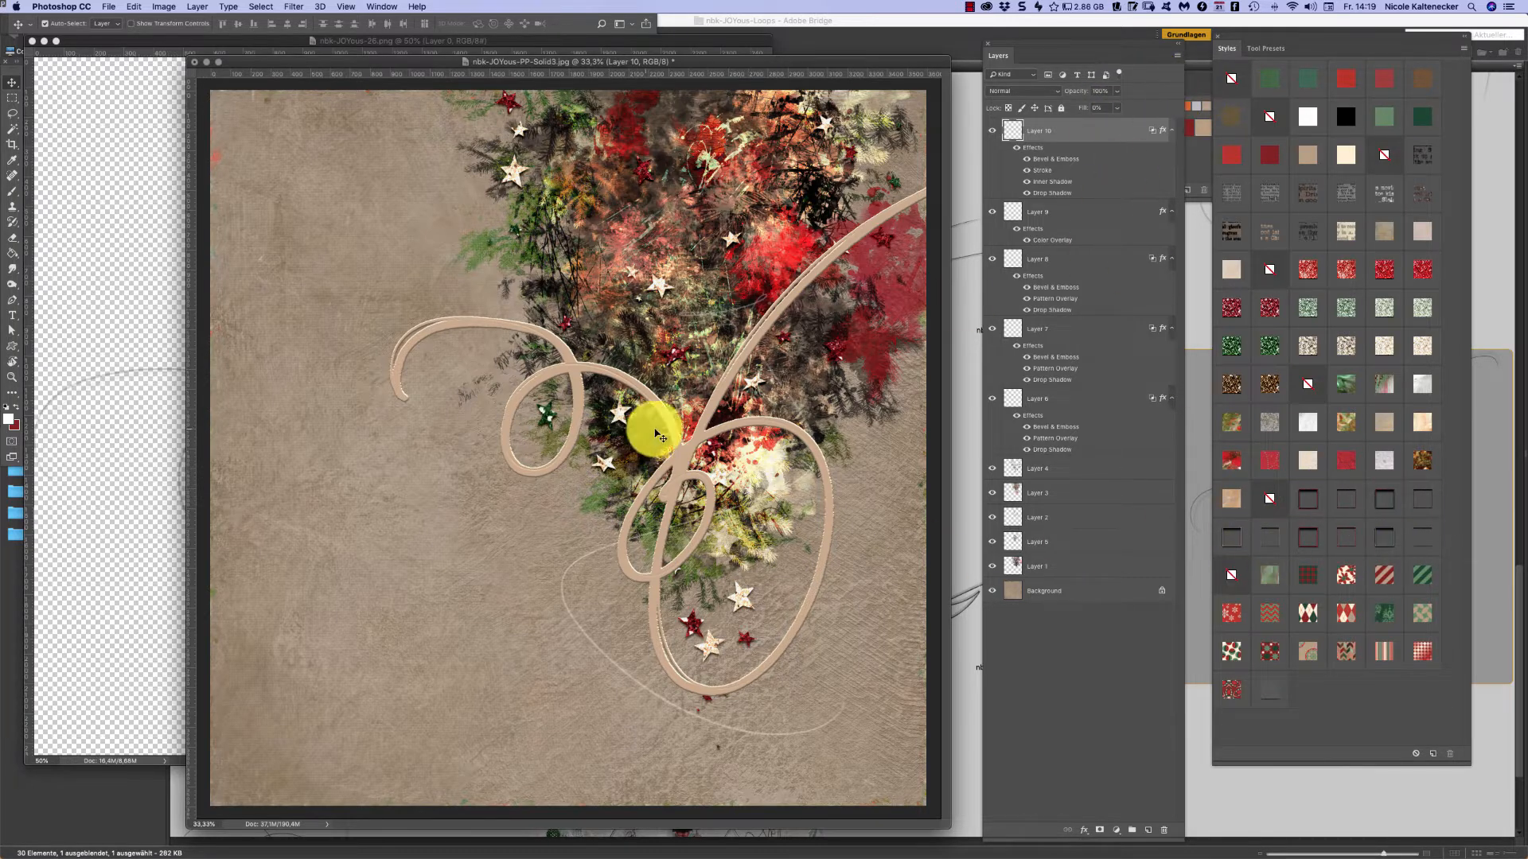
pyautogui.rightClick(1173, 127)
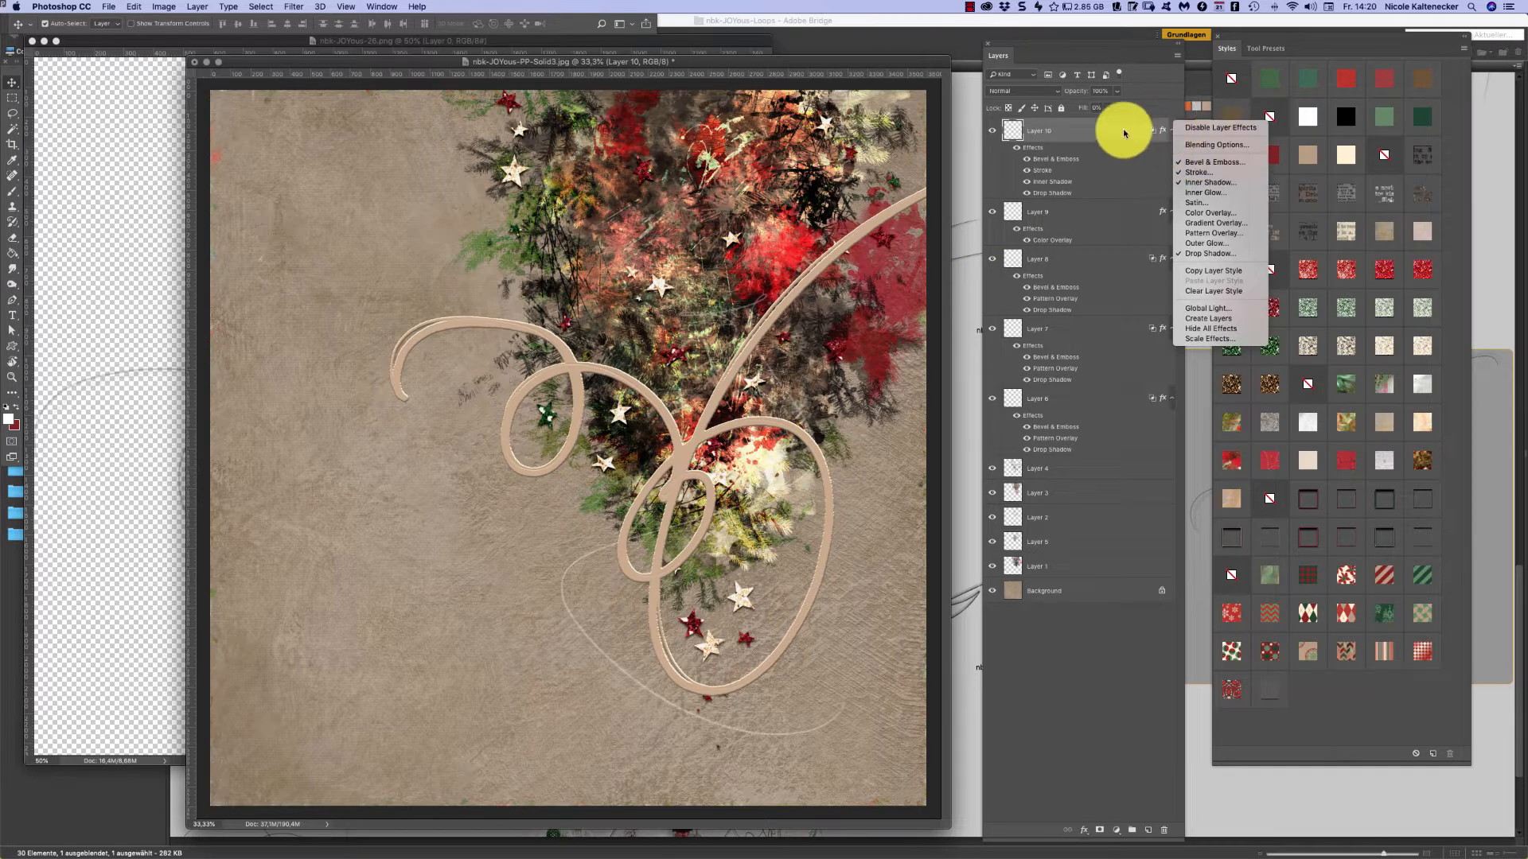
pyautogui.rightClick(1175, 130)
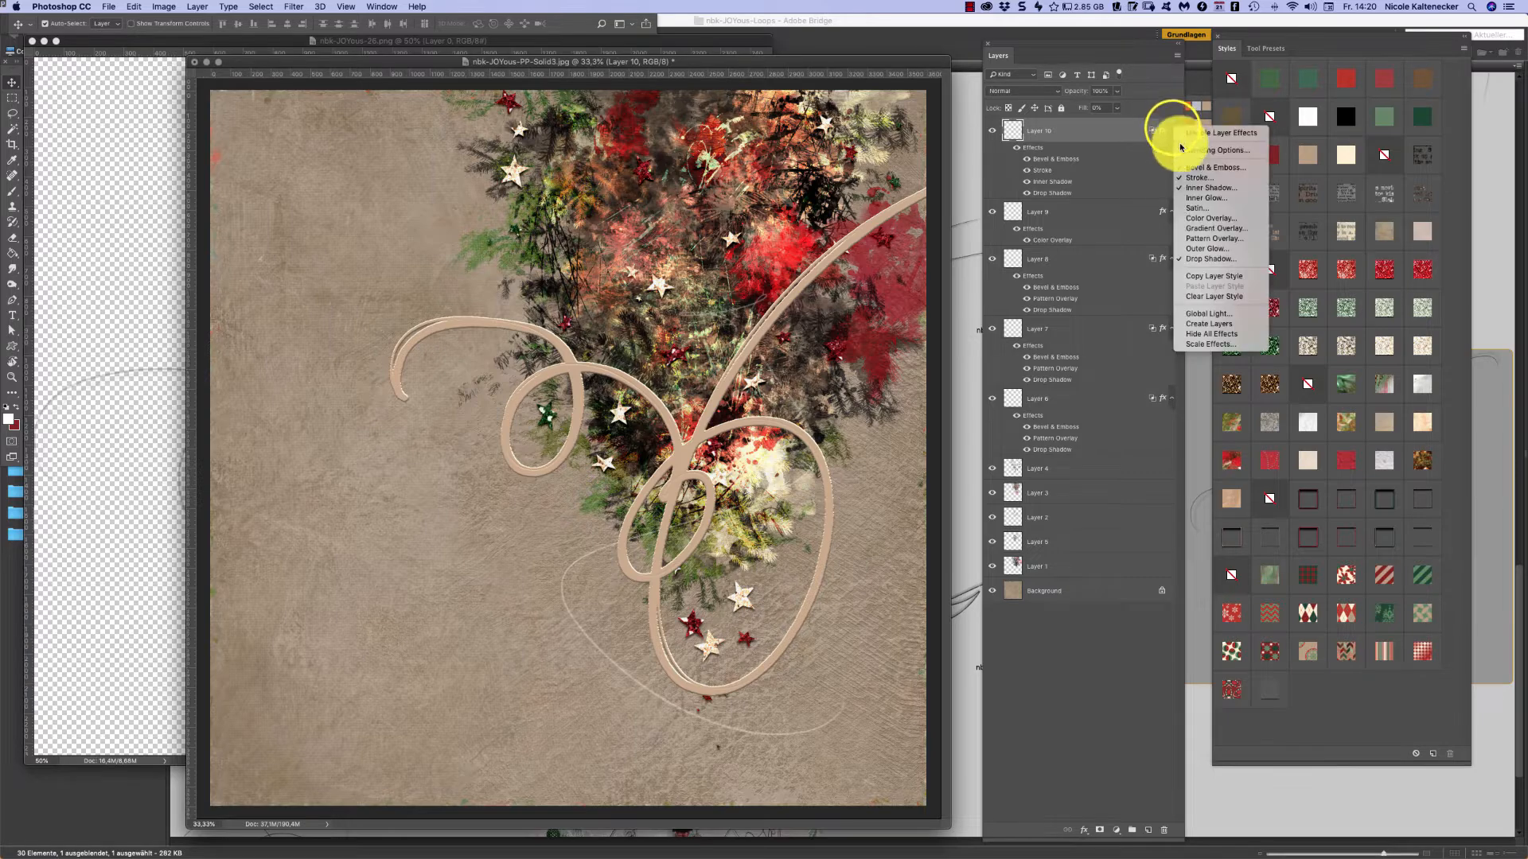
pyautogui.click(1207, 345)
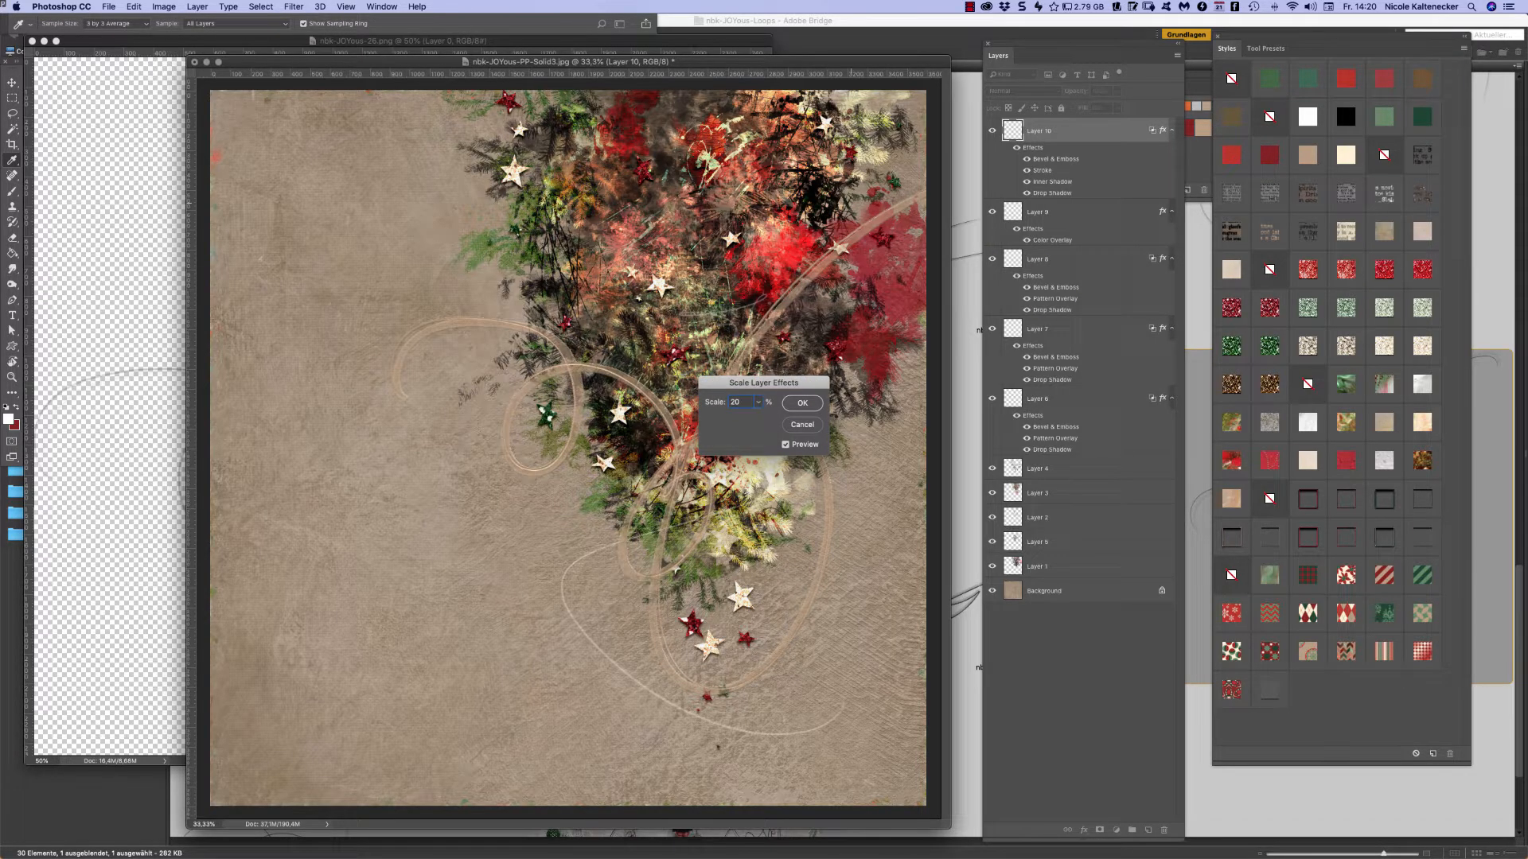
pyautogui.click(804, 403)
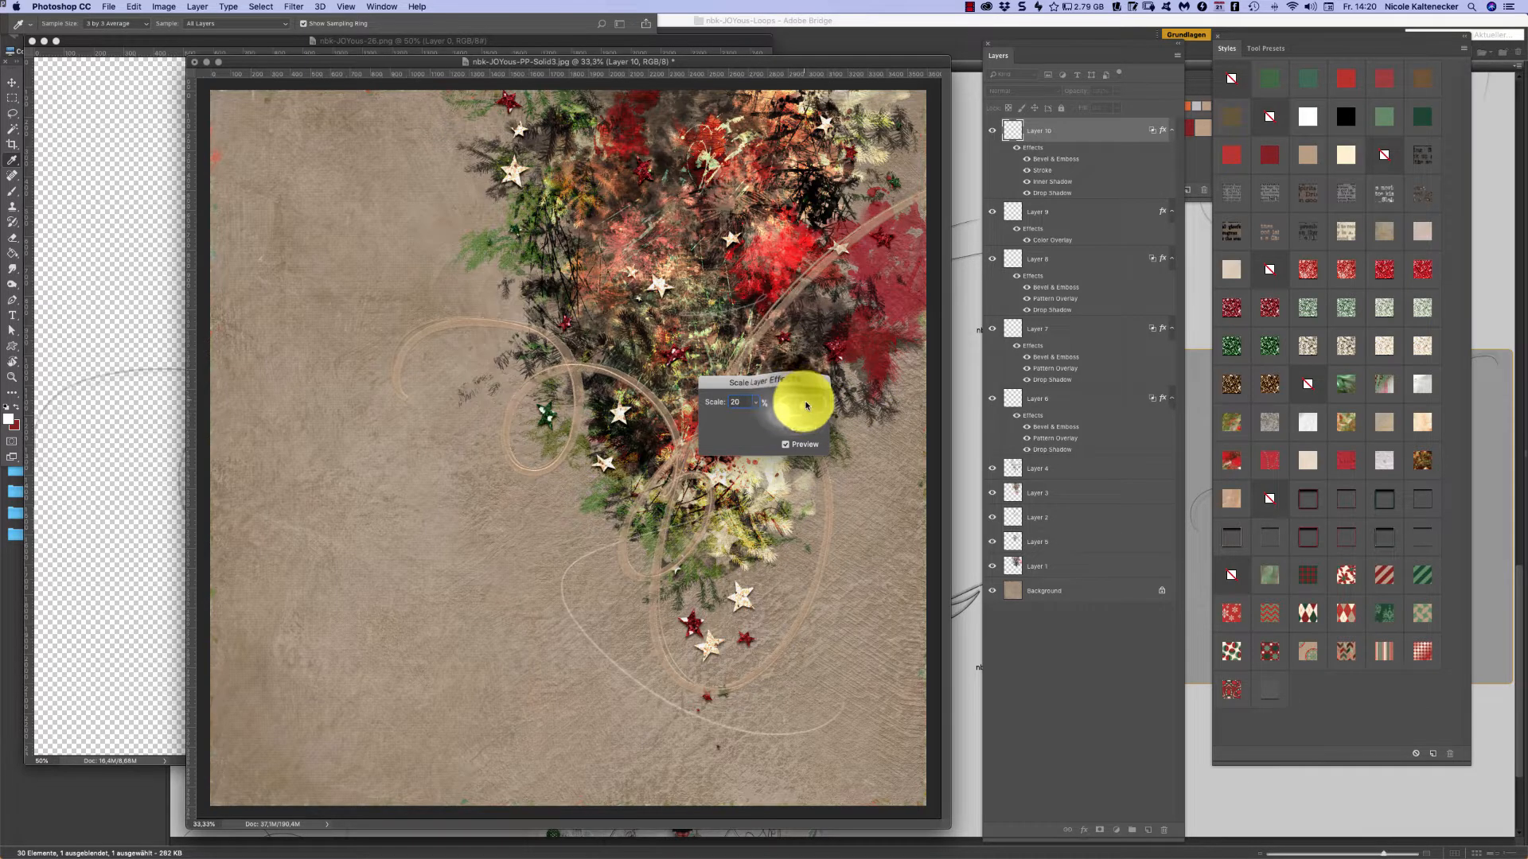
pyautogui.press('v')
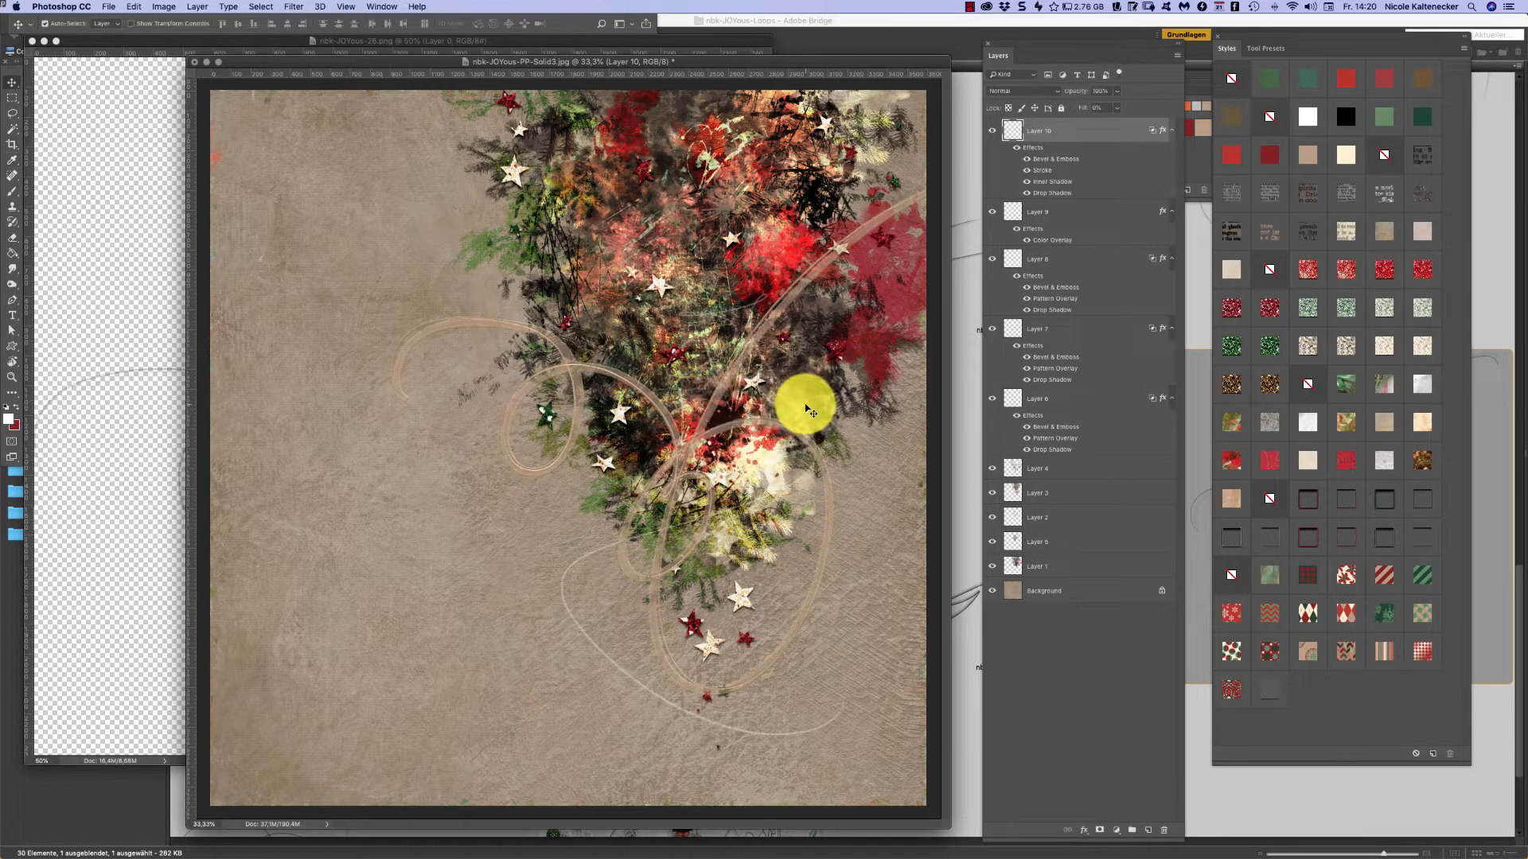
# - Close the nbk-JOYous-26.png document, switch to Adobe Bridge and open nbk-JOYous-12.png from the nbk-JOYous-Loops folder in Photoshop
pyautogui.click(88, 552)
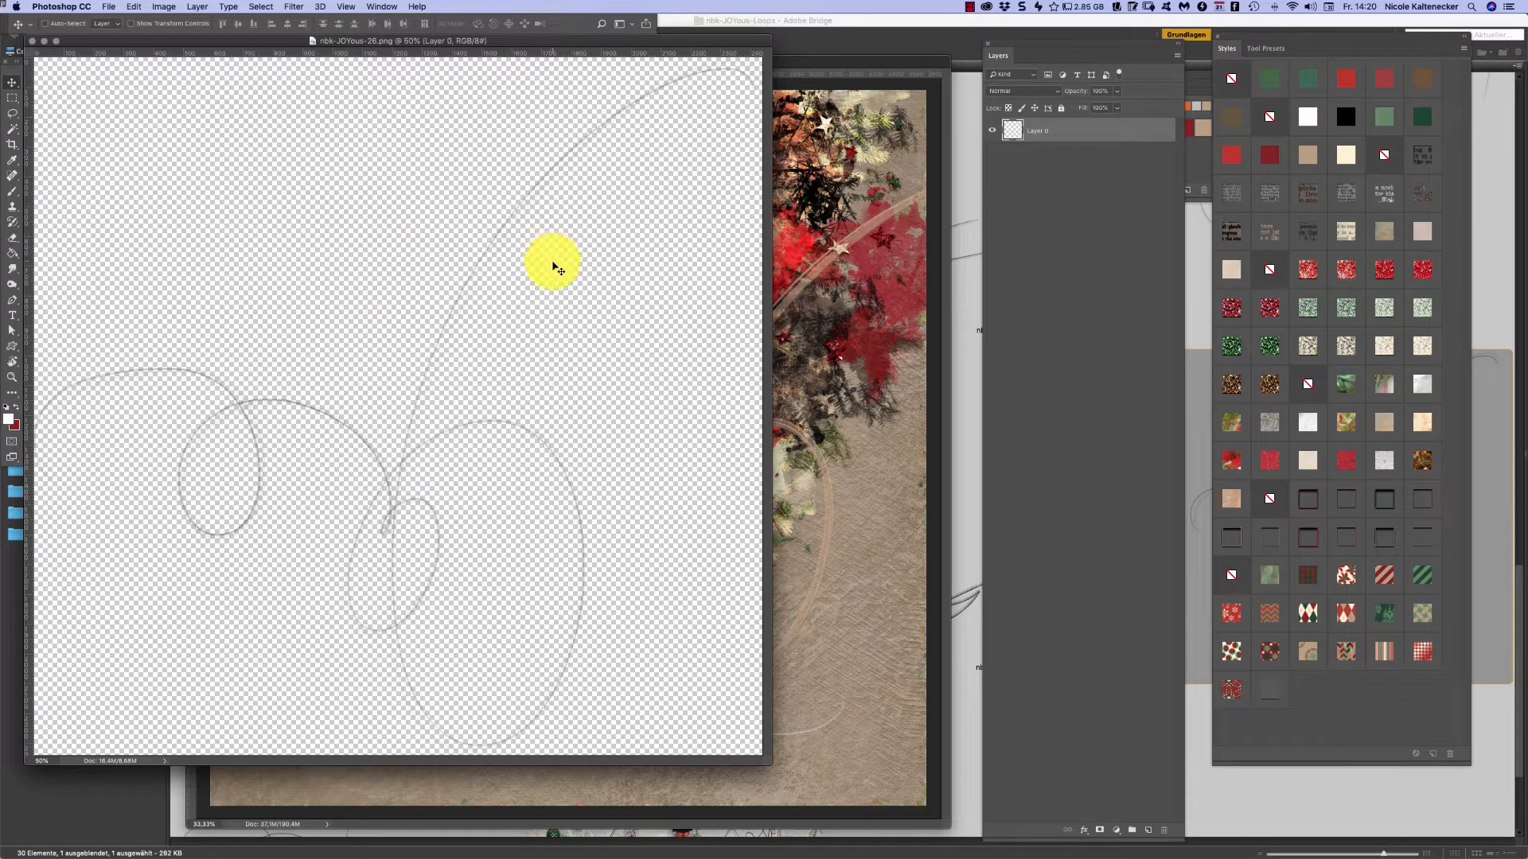
pyautogui.press('super+w')
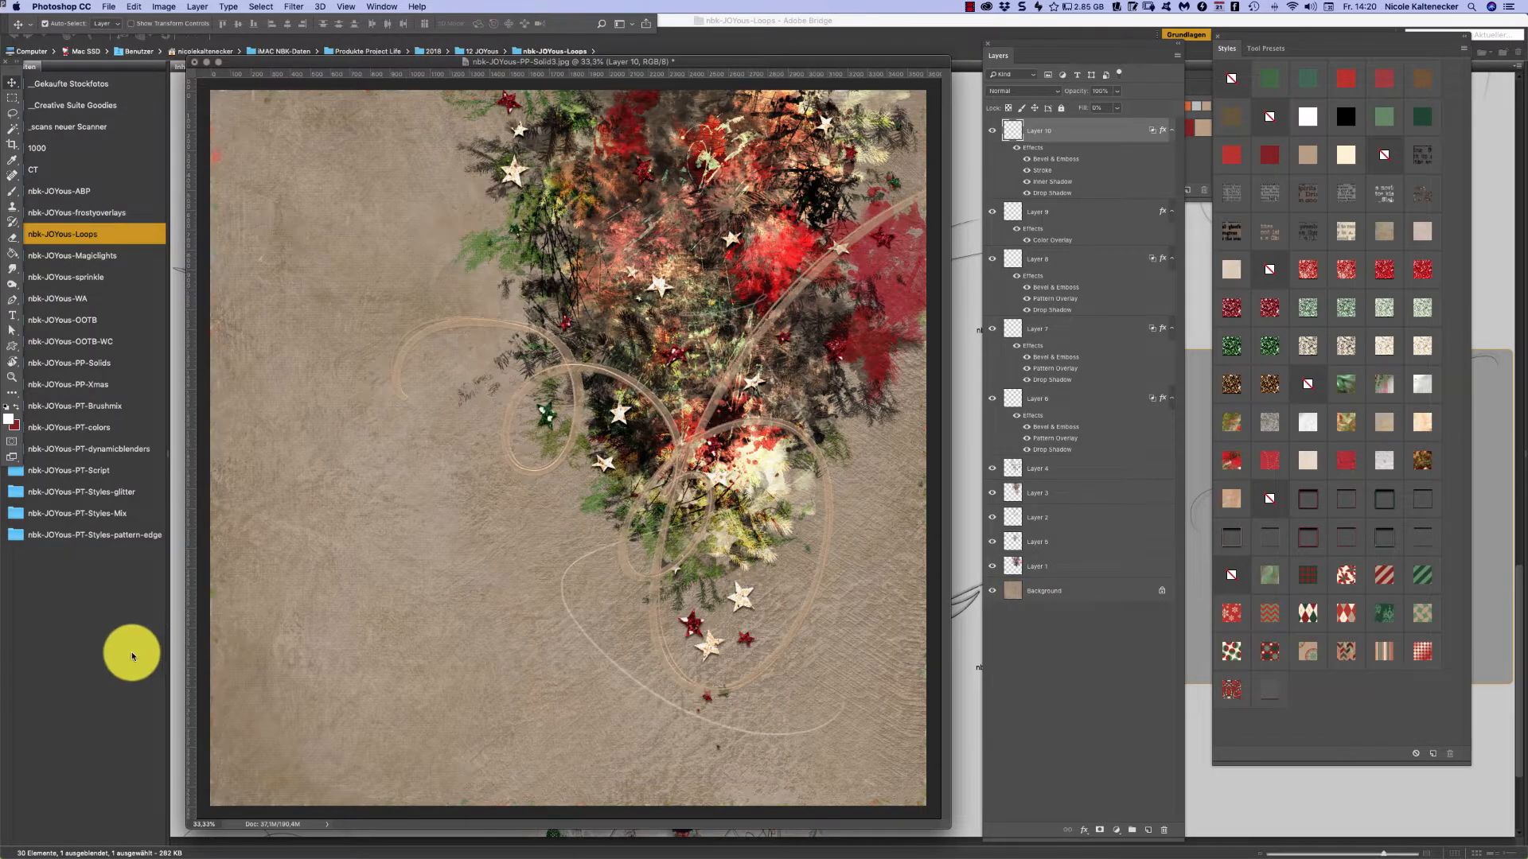
pyautogui.click(971, 589)
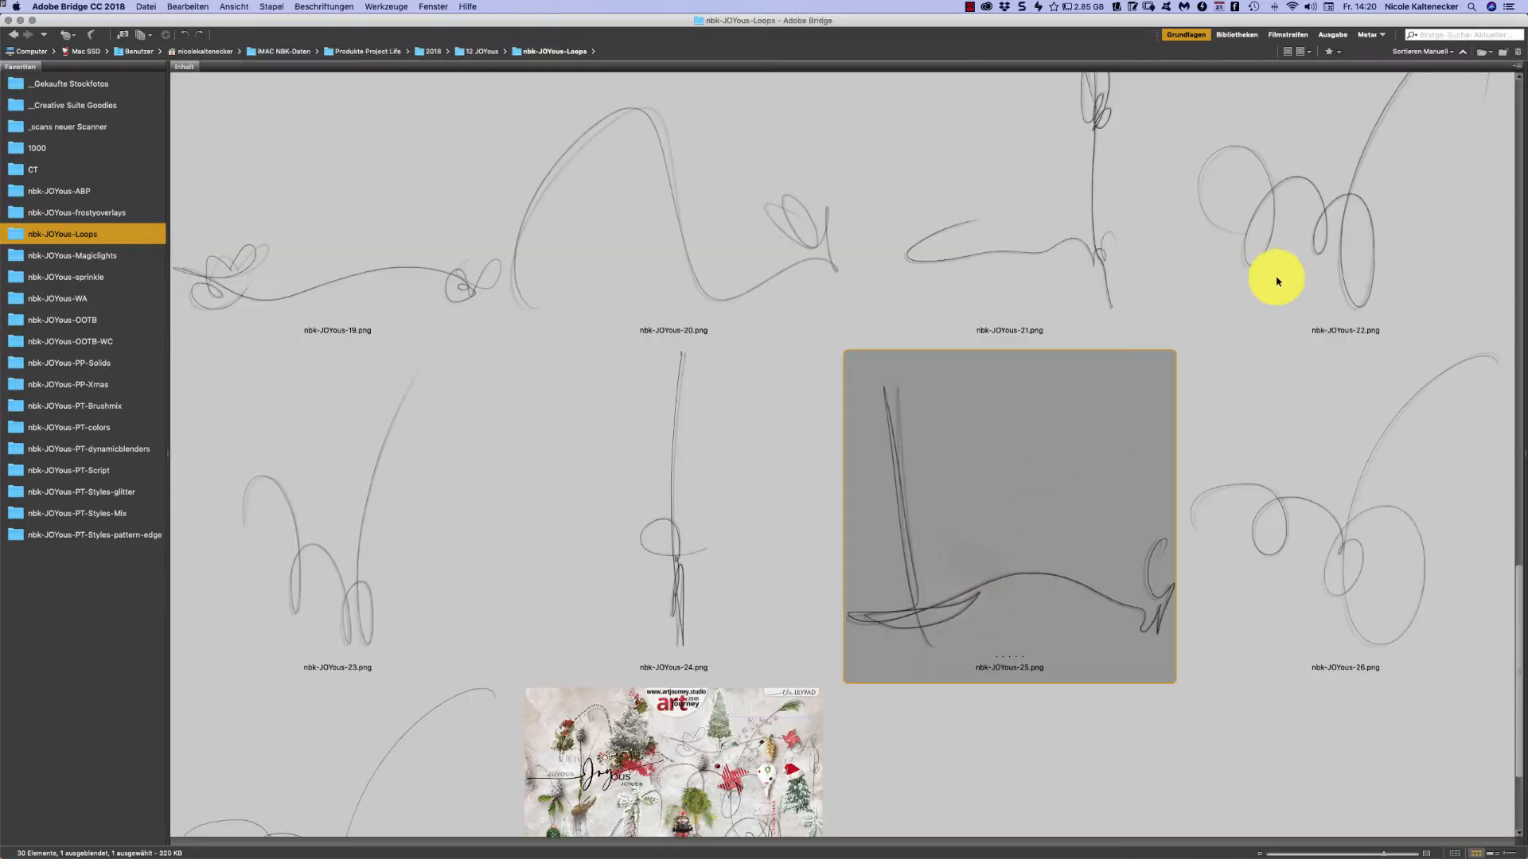
pyautogui.moveTo(1516, 595); pyautogui.dragTo(1447, 397)
pyautogui.click(709, 265)
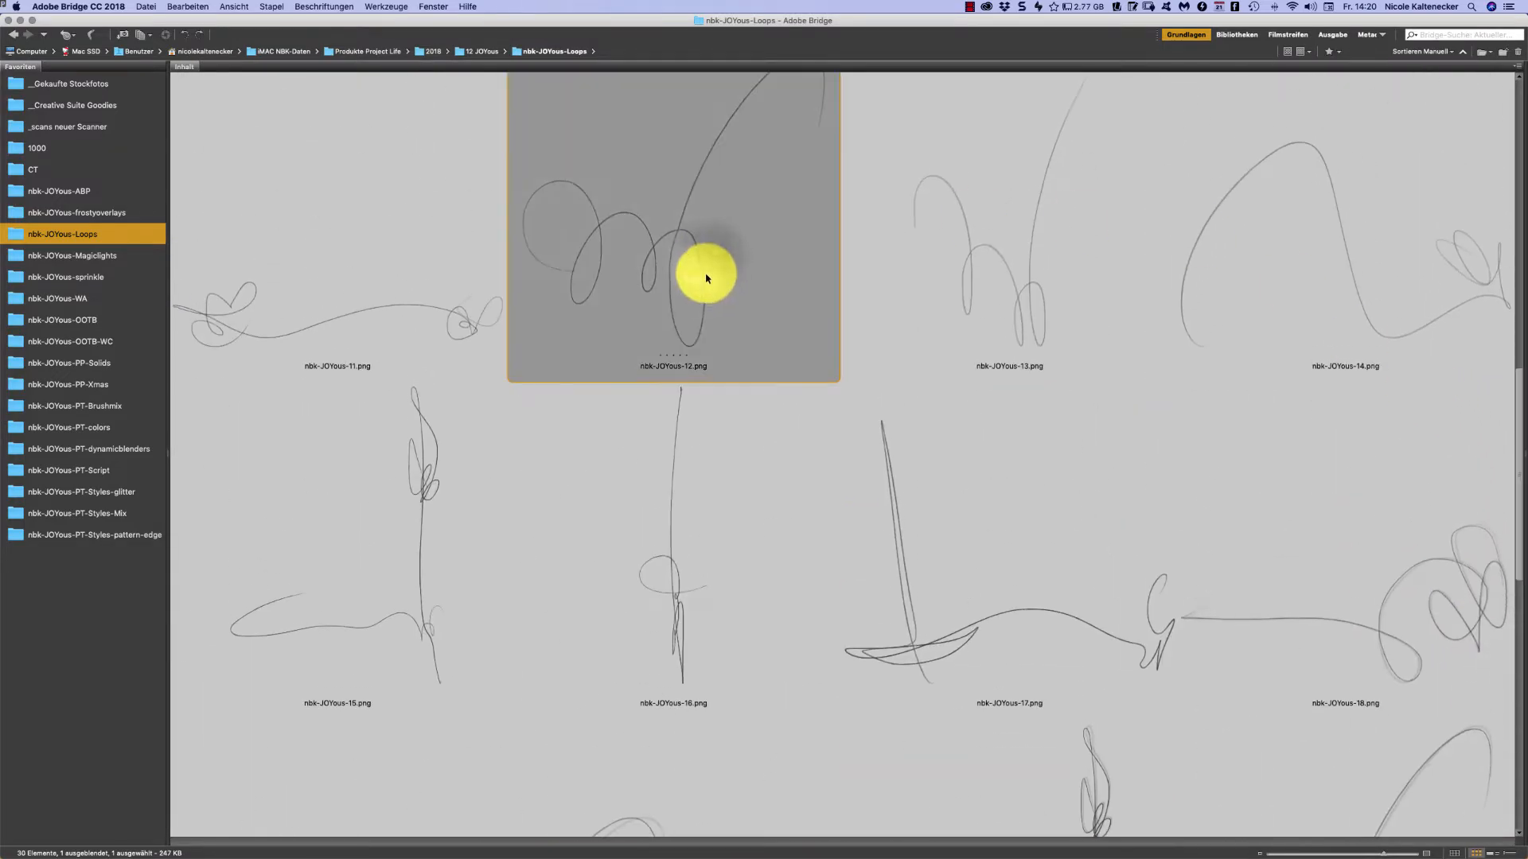
pyautogui.doubleClick(707, 278)
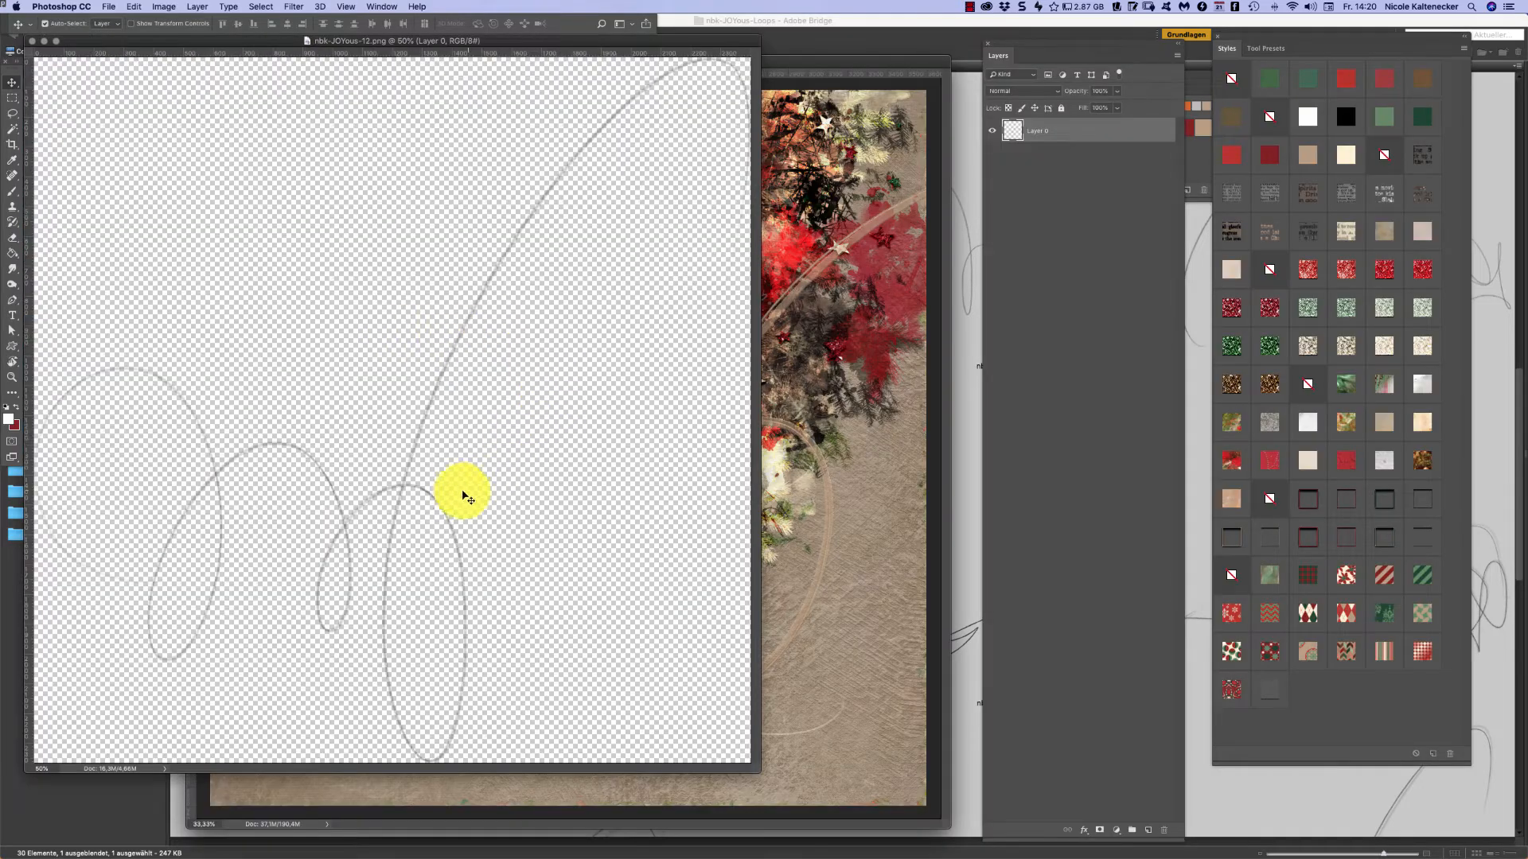
# - Copy the nbk-JOYous-12.png loop into the star artwork and duplicate Layer 10's scaled beige effects onto Layer 11
pyautogui.moveTo(465, 497); pyautogui.dragTo(637, 505)
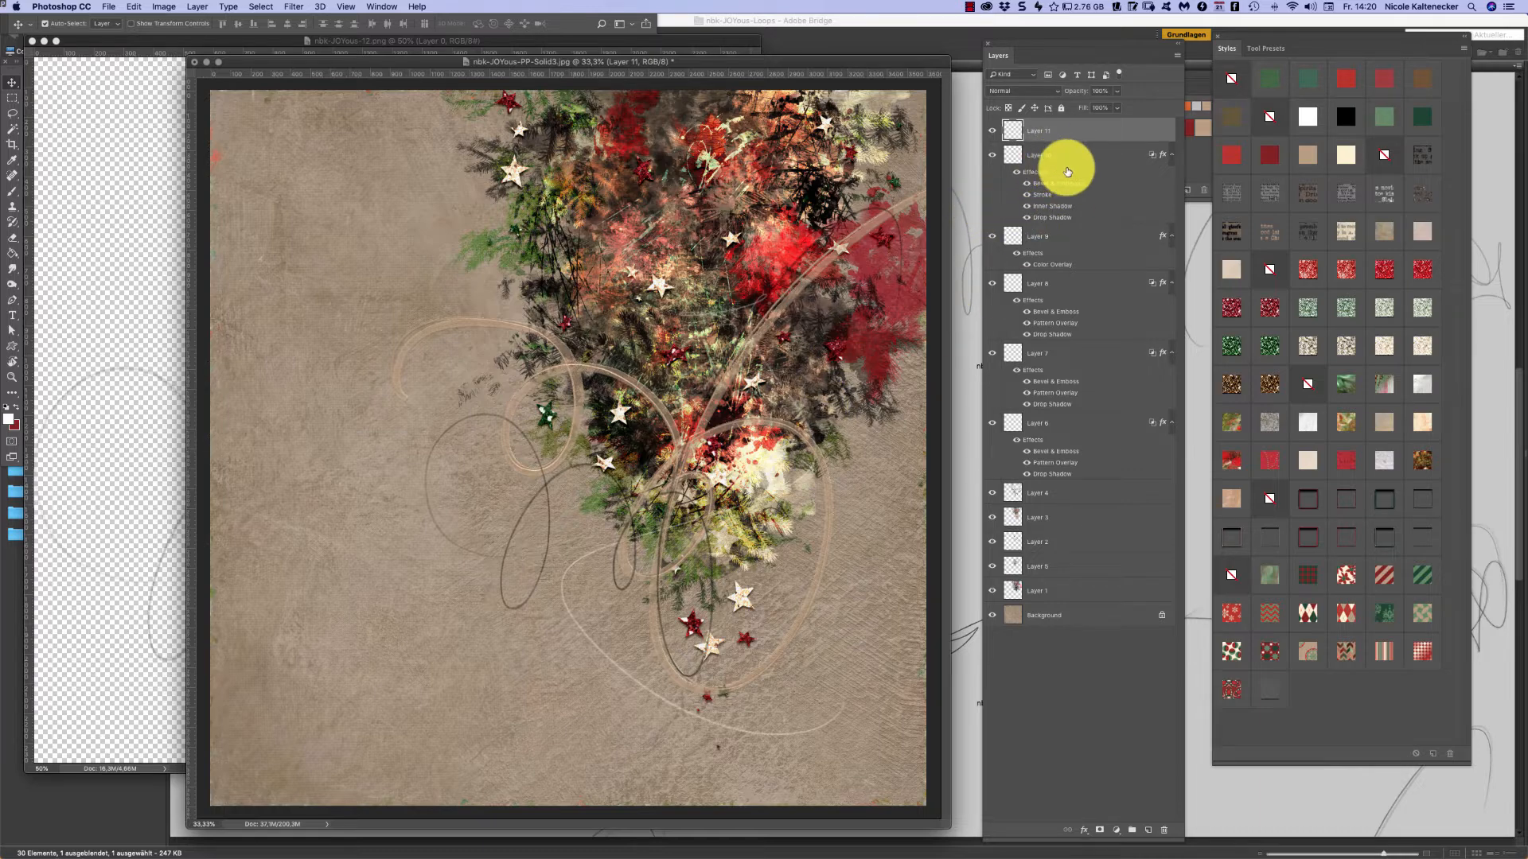
pyautogui.click(1022, 158)
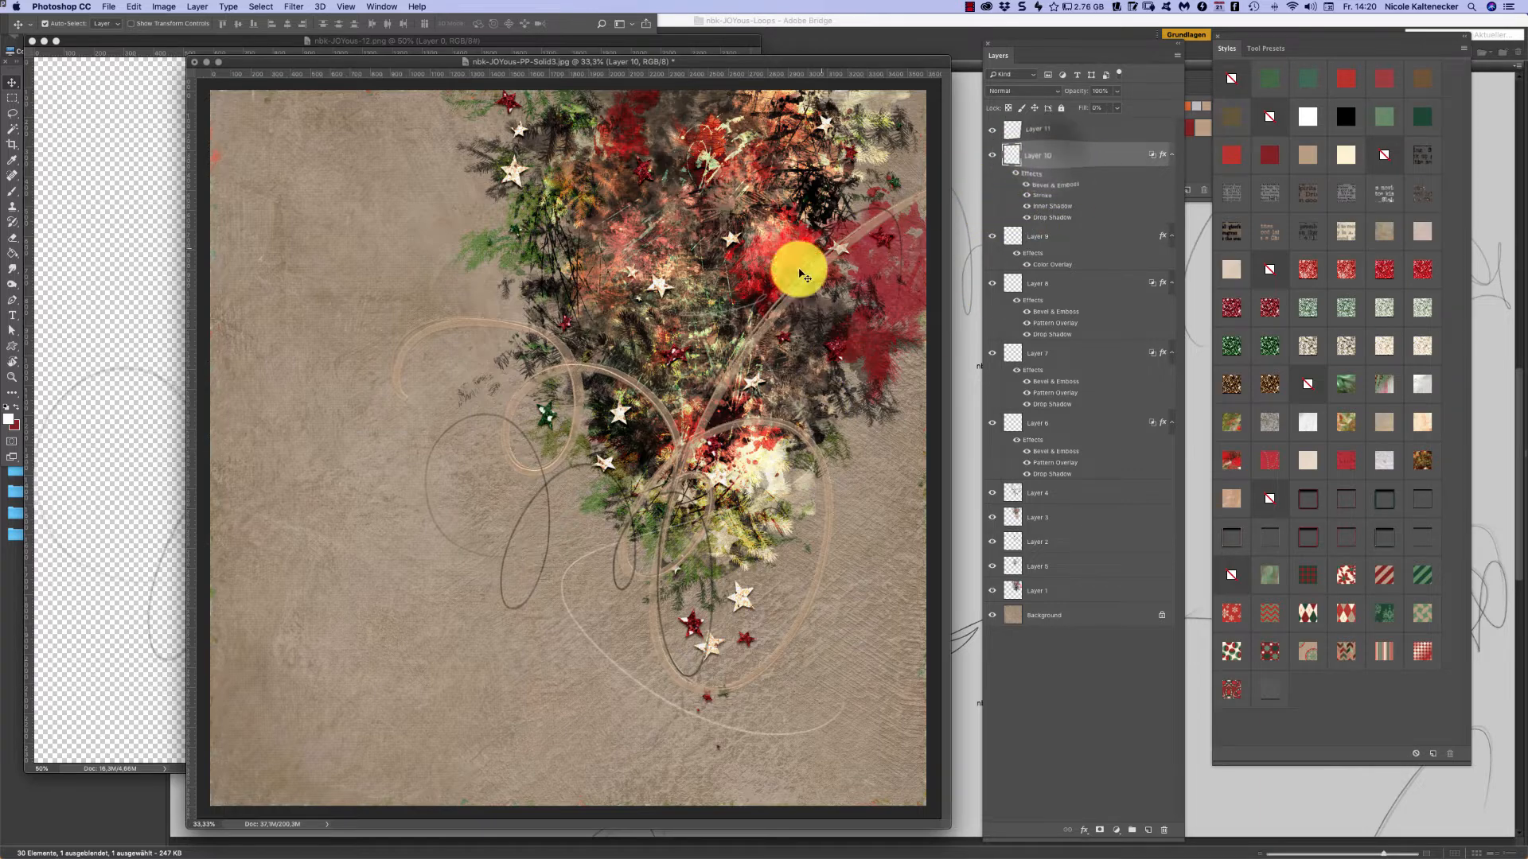
pyautogui.click(792, 299)
pyautogui.moveTo(792, 299); pyautogui.dragTo(855, 457)
pyautogui.click(1041, 157)
pyautogui.moveTo(1081, 161); pyautogui.dragTo(1055, 162)
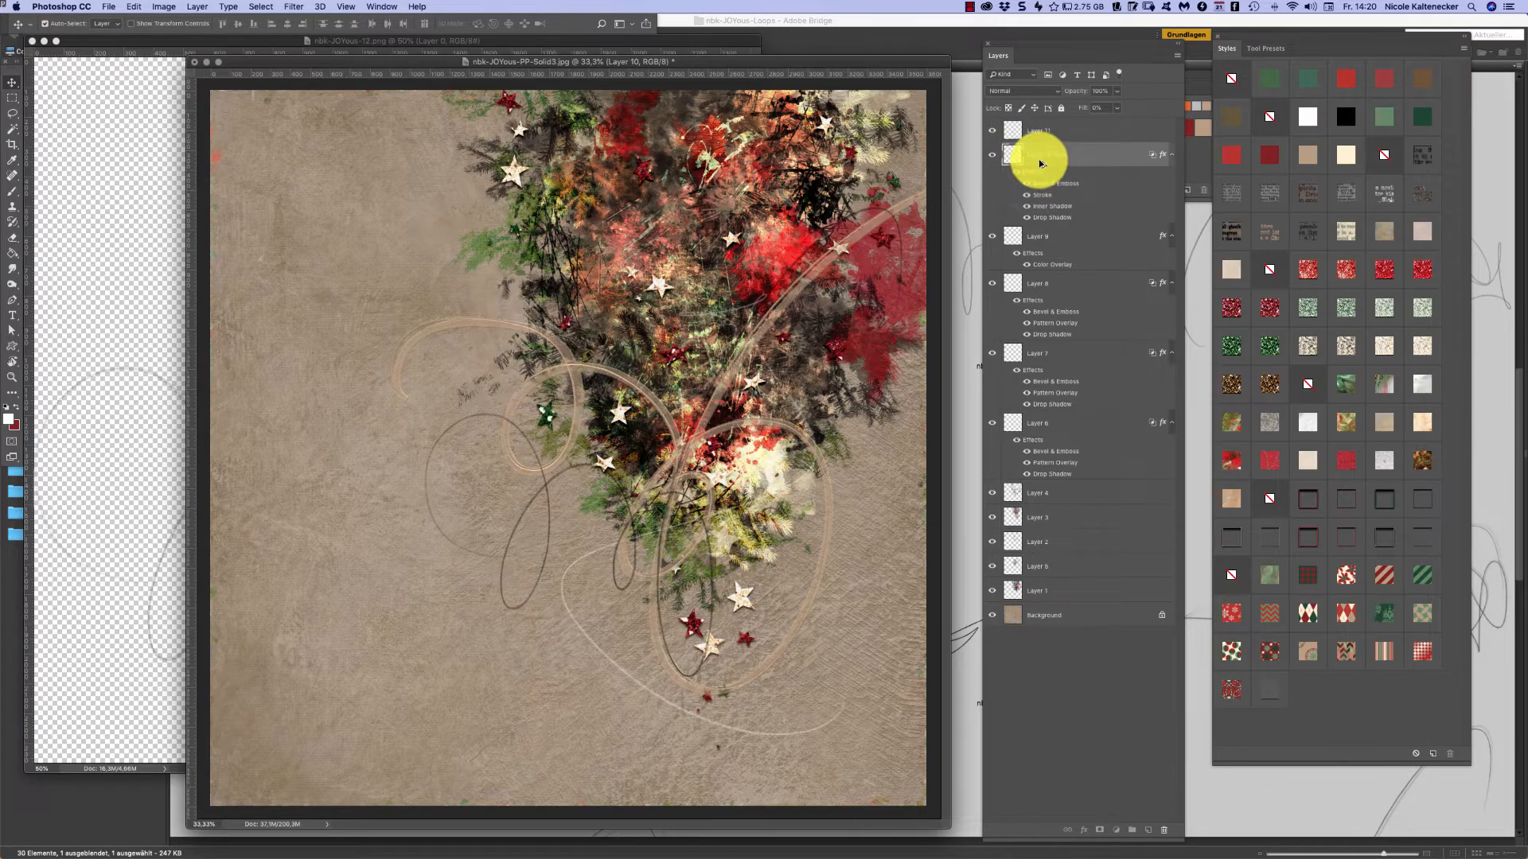
pyautogui.moveTo(1038, 131); pyautogui.dragTo(1051, 126)
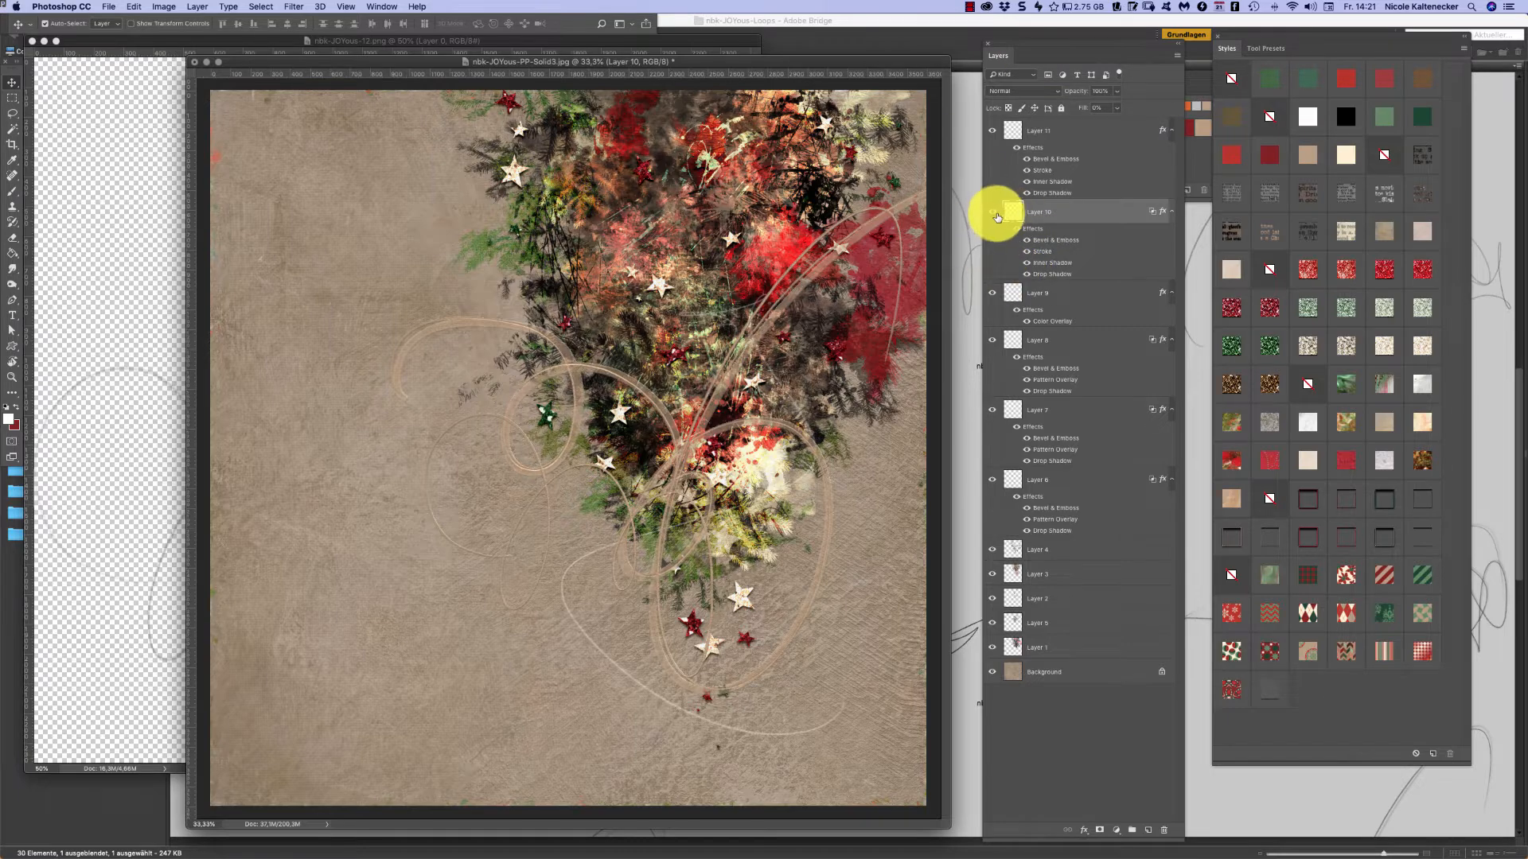
# - Hide Layer 10, select Layer 11 and inspect its beige loop up close where it crosses the green and cream stars
pyautogui.click(993, 214)
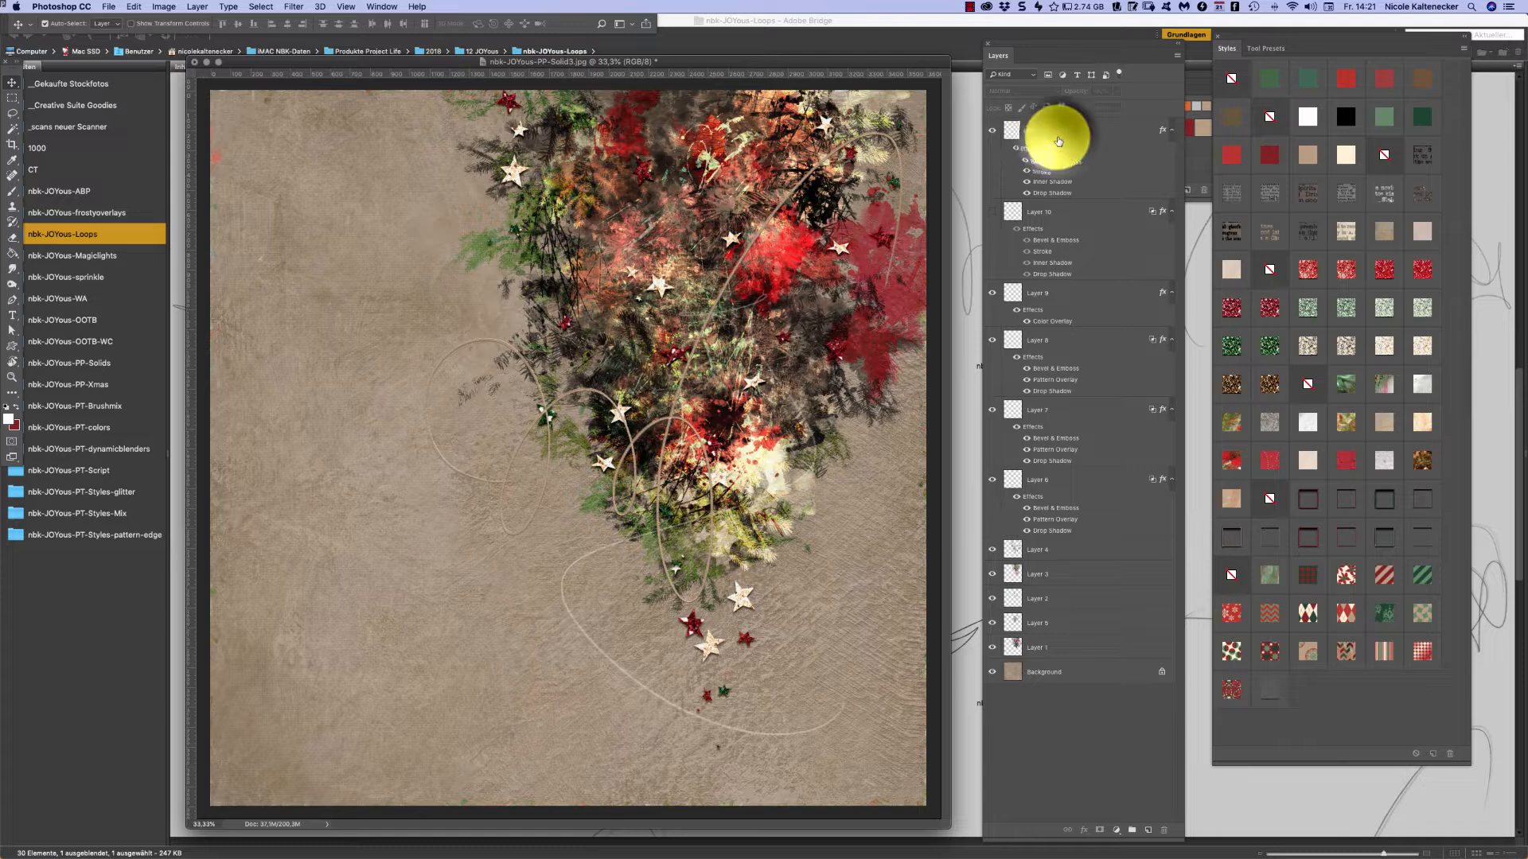
pyautogui.click(1057, 130)
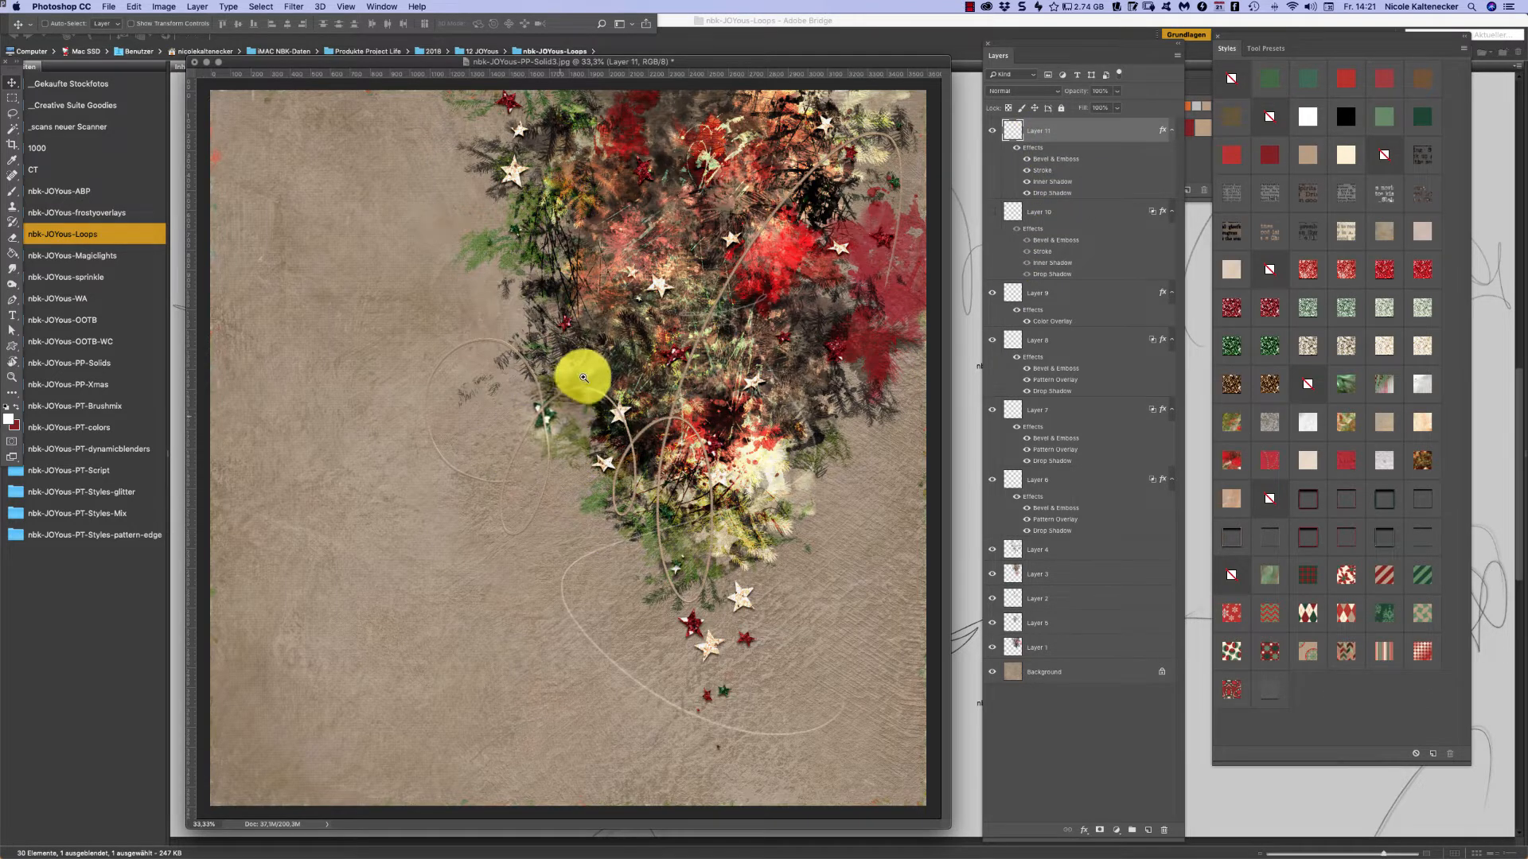
pyautogui.moveTo(622, 362); pyautogui.dragTo(617, 324)
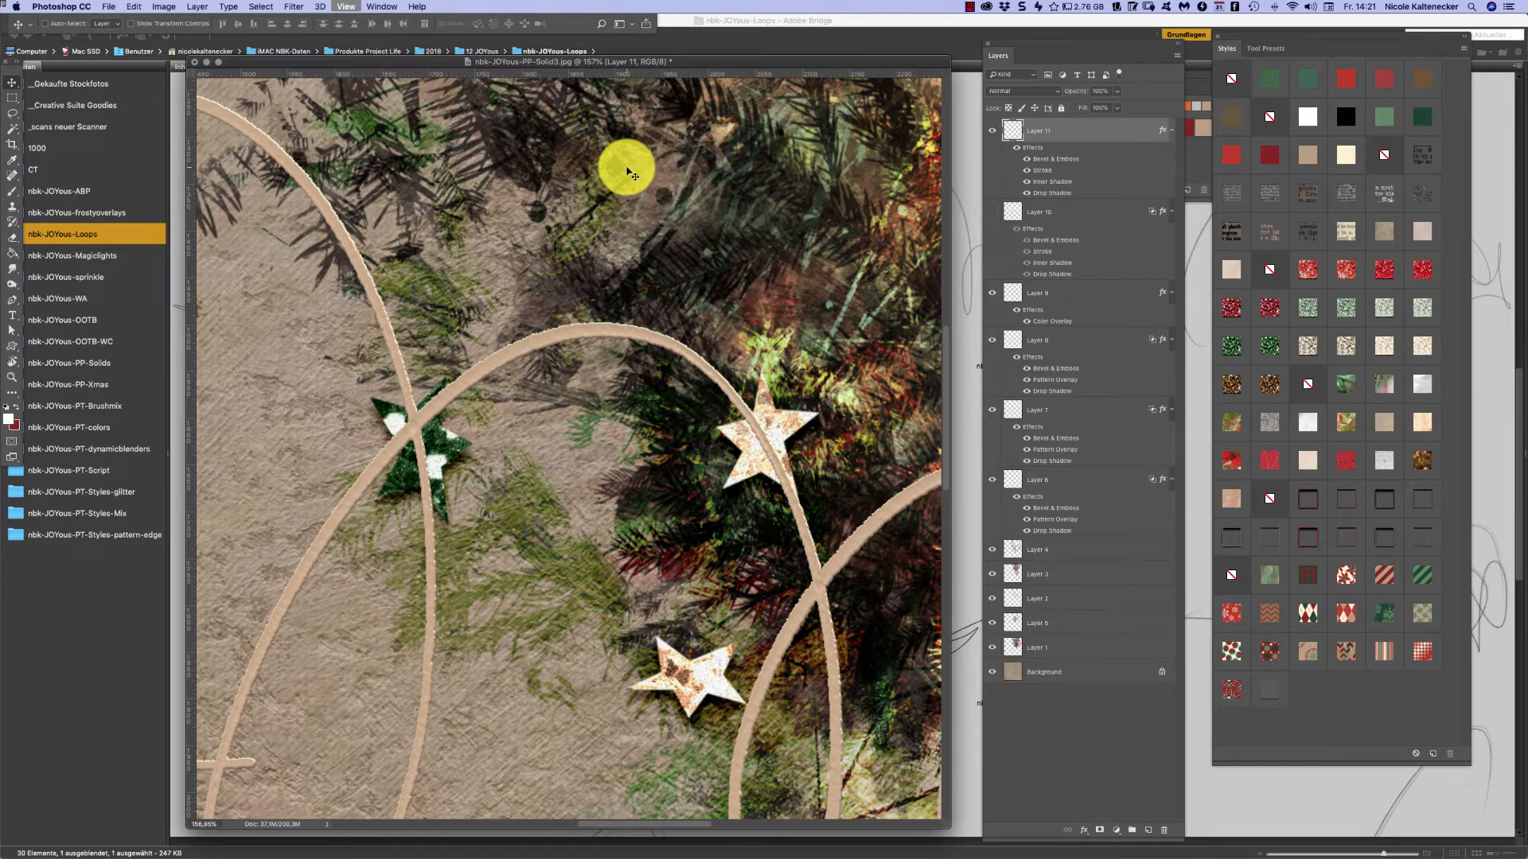
pyautogui.press('super+minus')
pyautogui.press('super+minus')
pyautogui.press('super+minus')
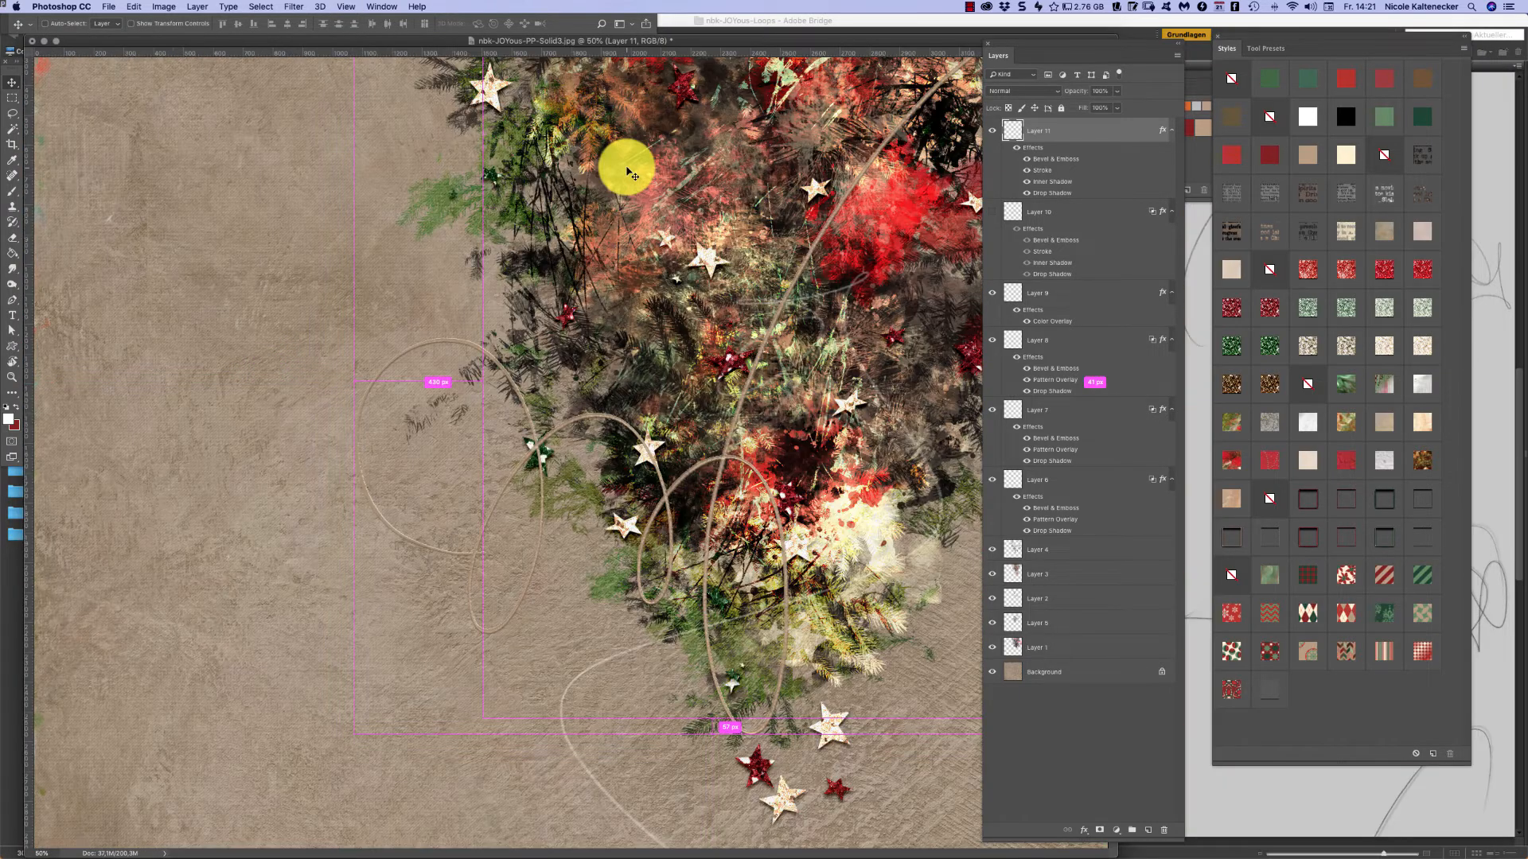
pyautogui.press('super+minus')
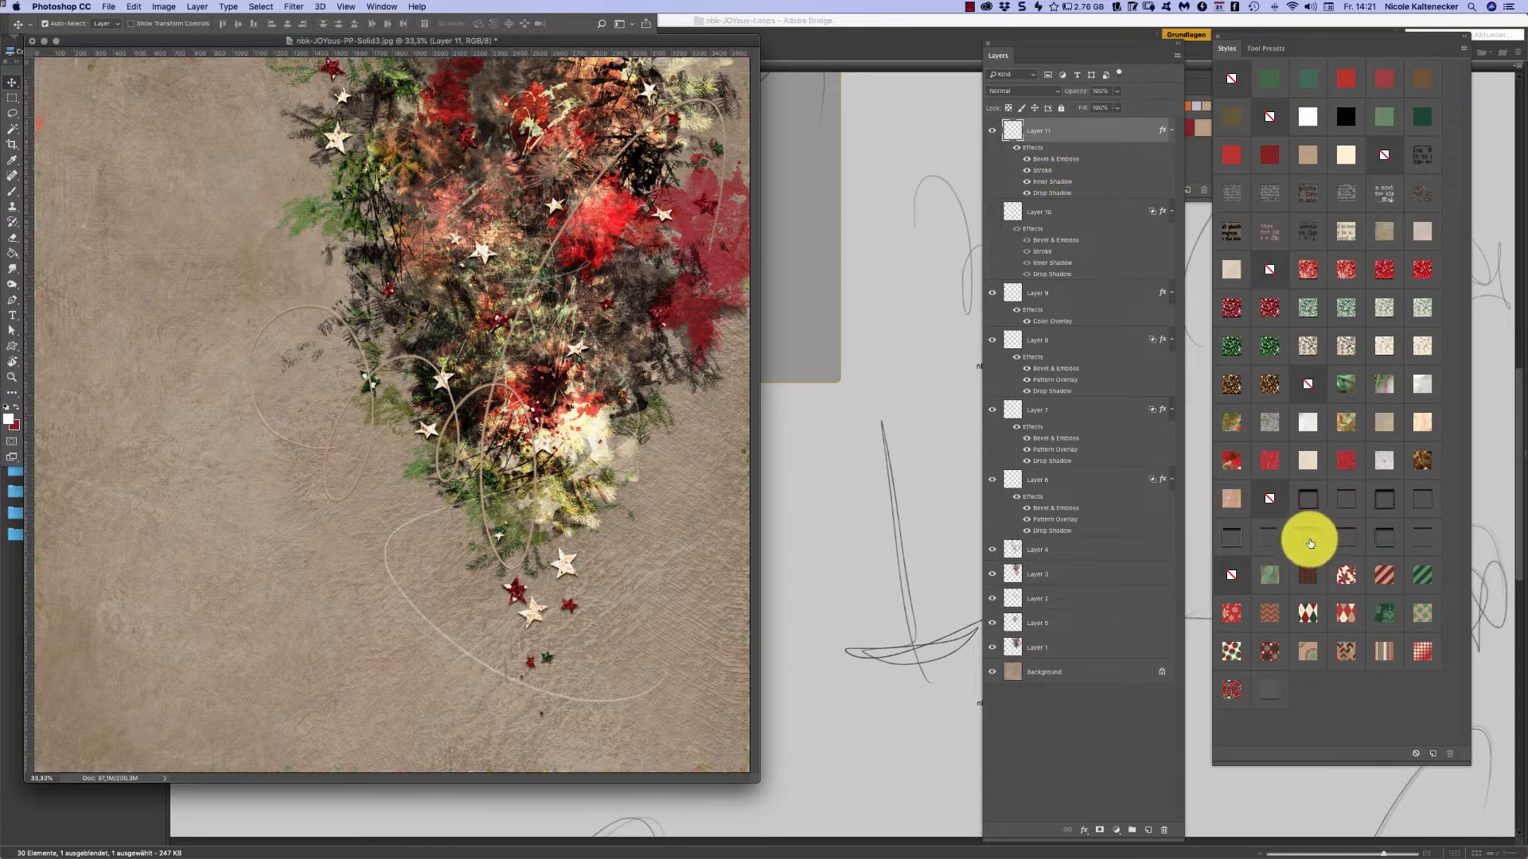
# - Apply the red Stroke style with bevel and shadows to the Layer 11 loop and scale its layer effects to 50%
pyautogui.click(1346, 541)
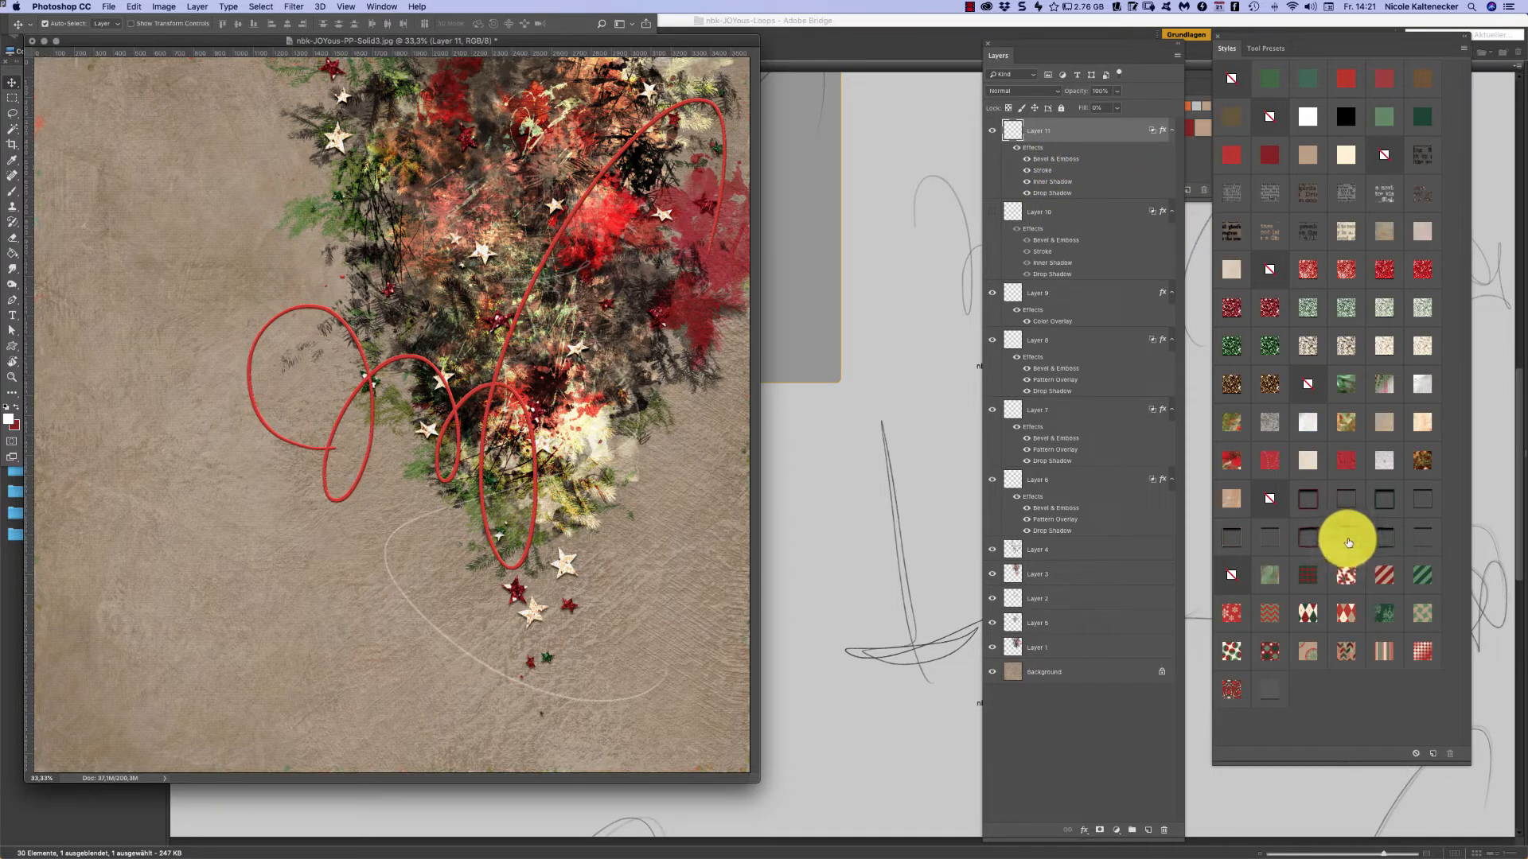
pyautogui.rightClick(1173, 132)
pyautogui.click(1200, 518)
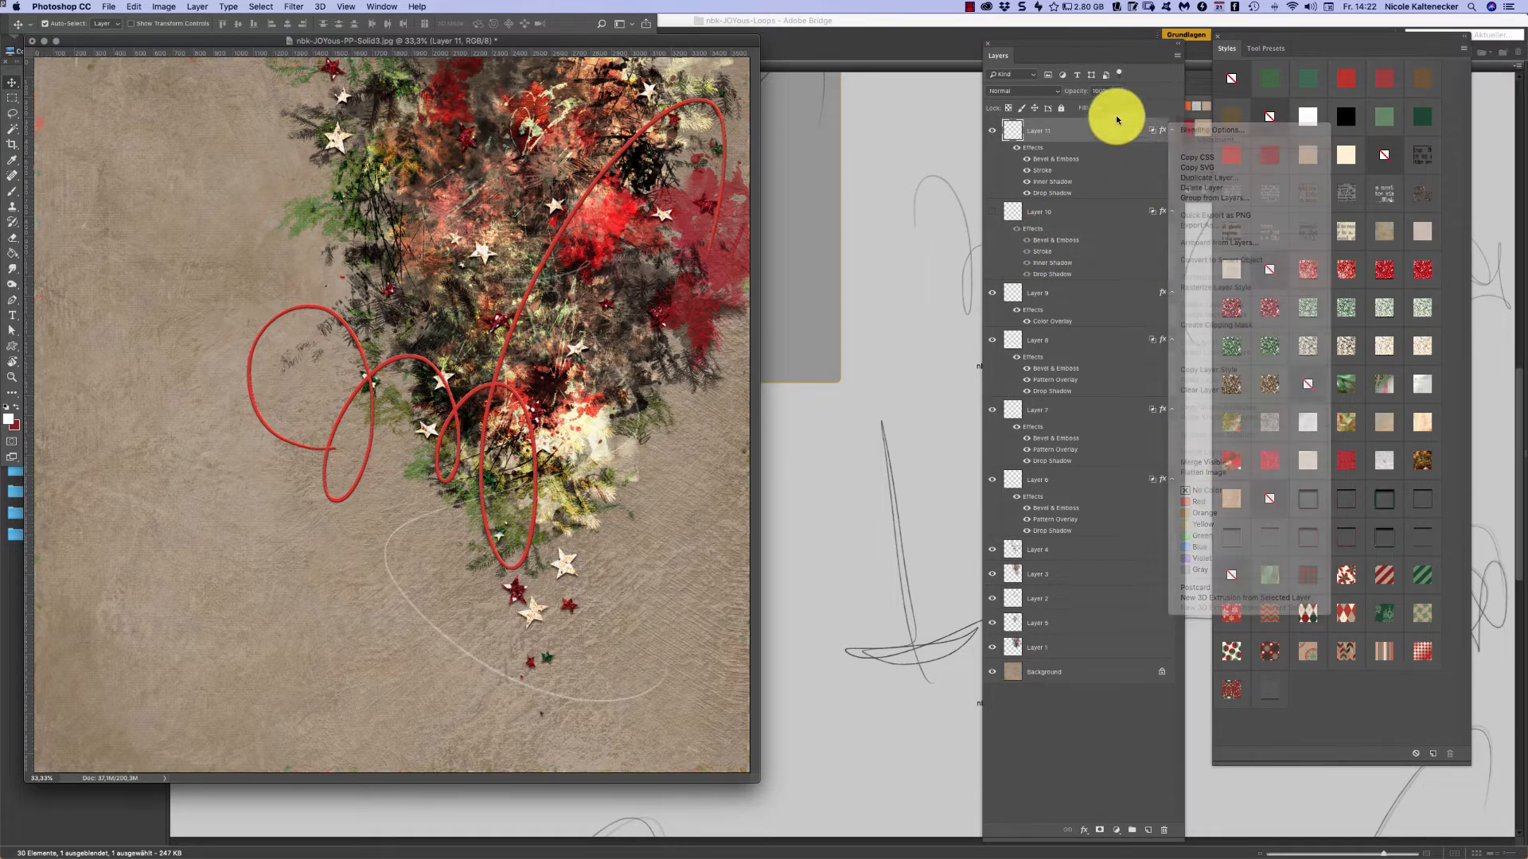
pyautogui.rightClick(1168, 128)
pyautogui.click(1169, 97)
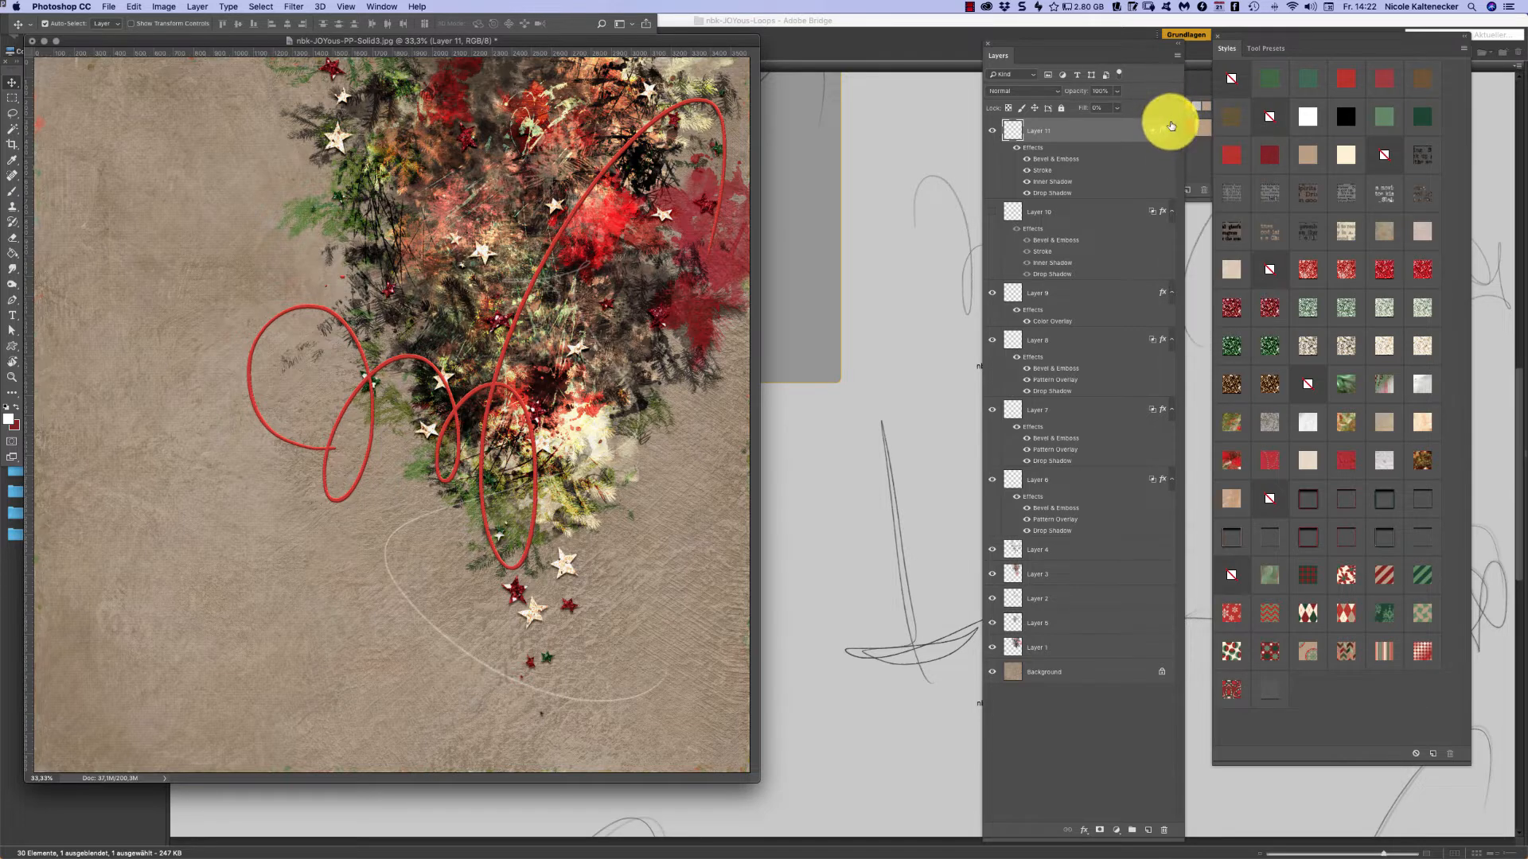
pyautogui.rightClick(1174, 124)
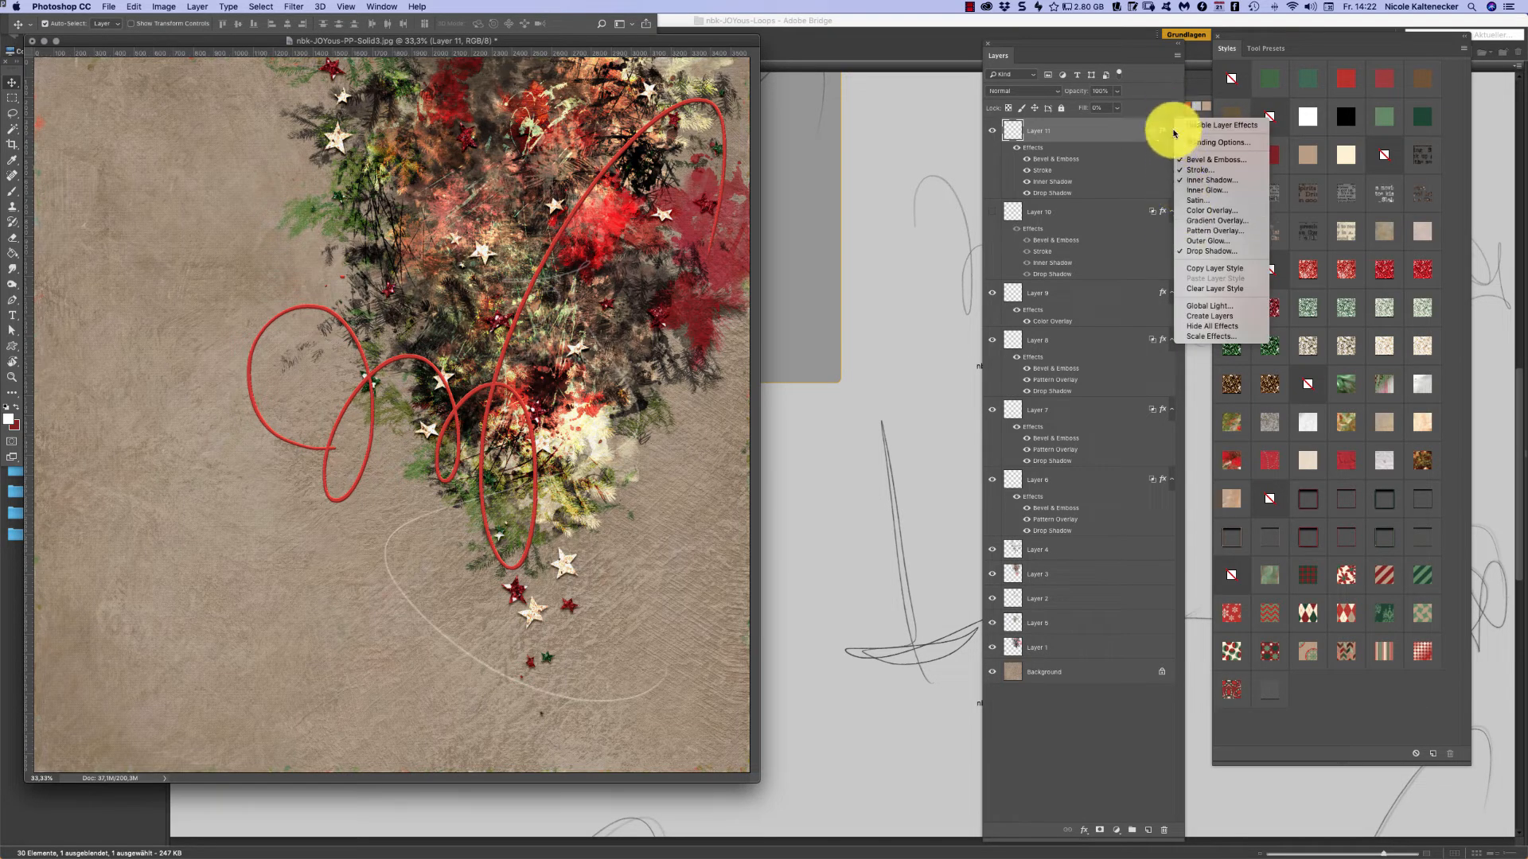
pyautogui.click(1225, 336)
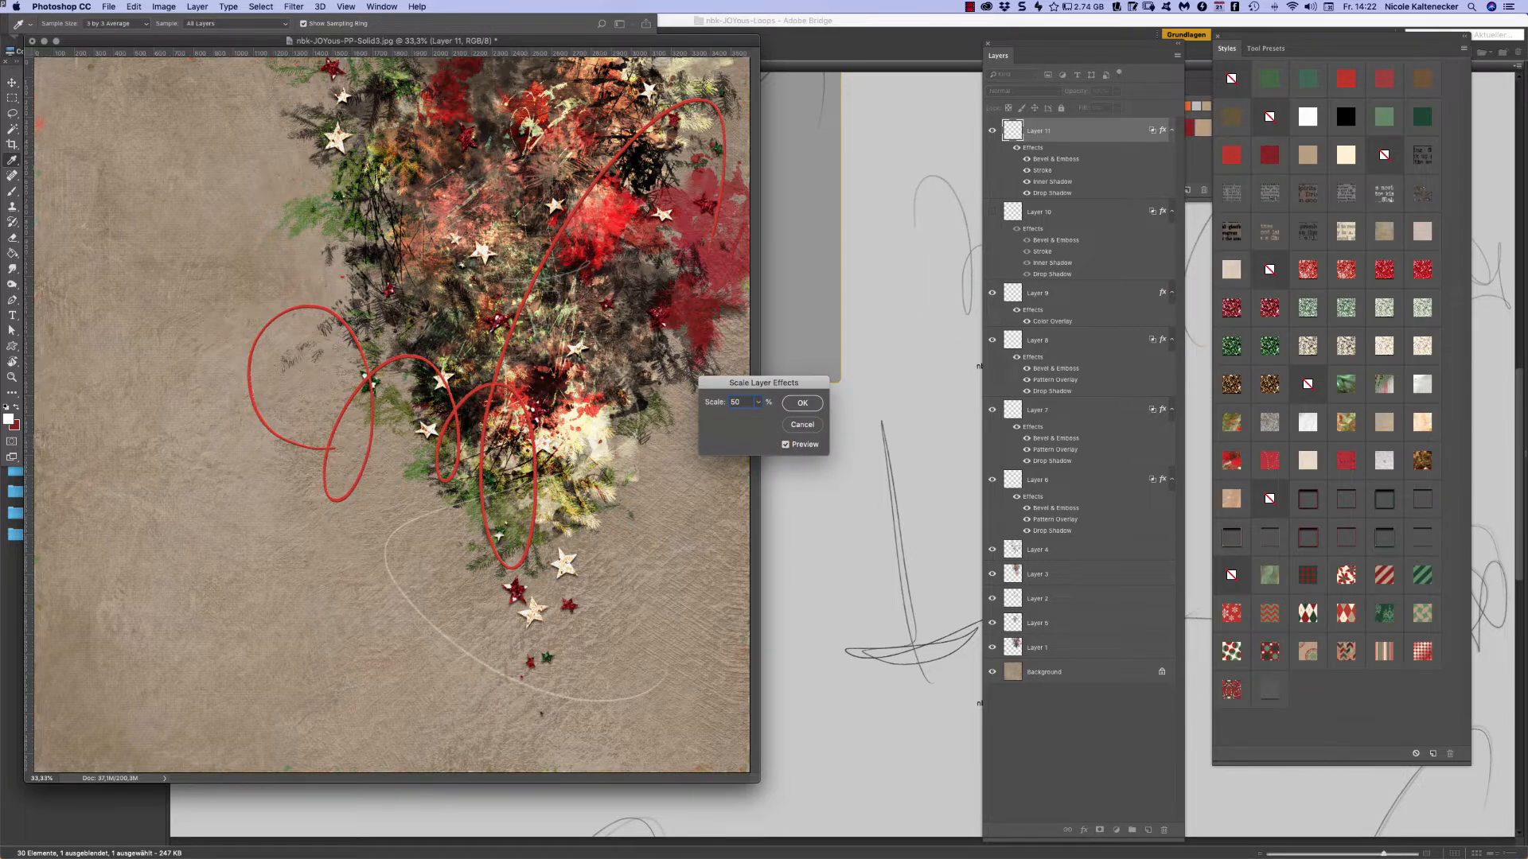
pyautogui.write('50')
pyautogui.press('Return')
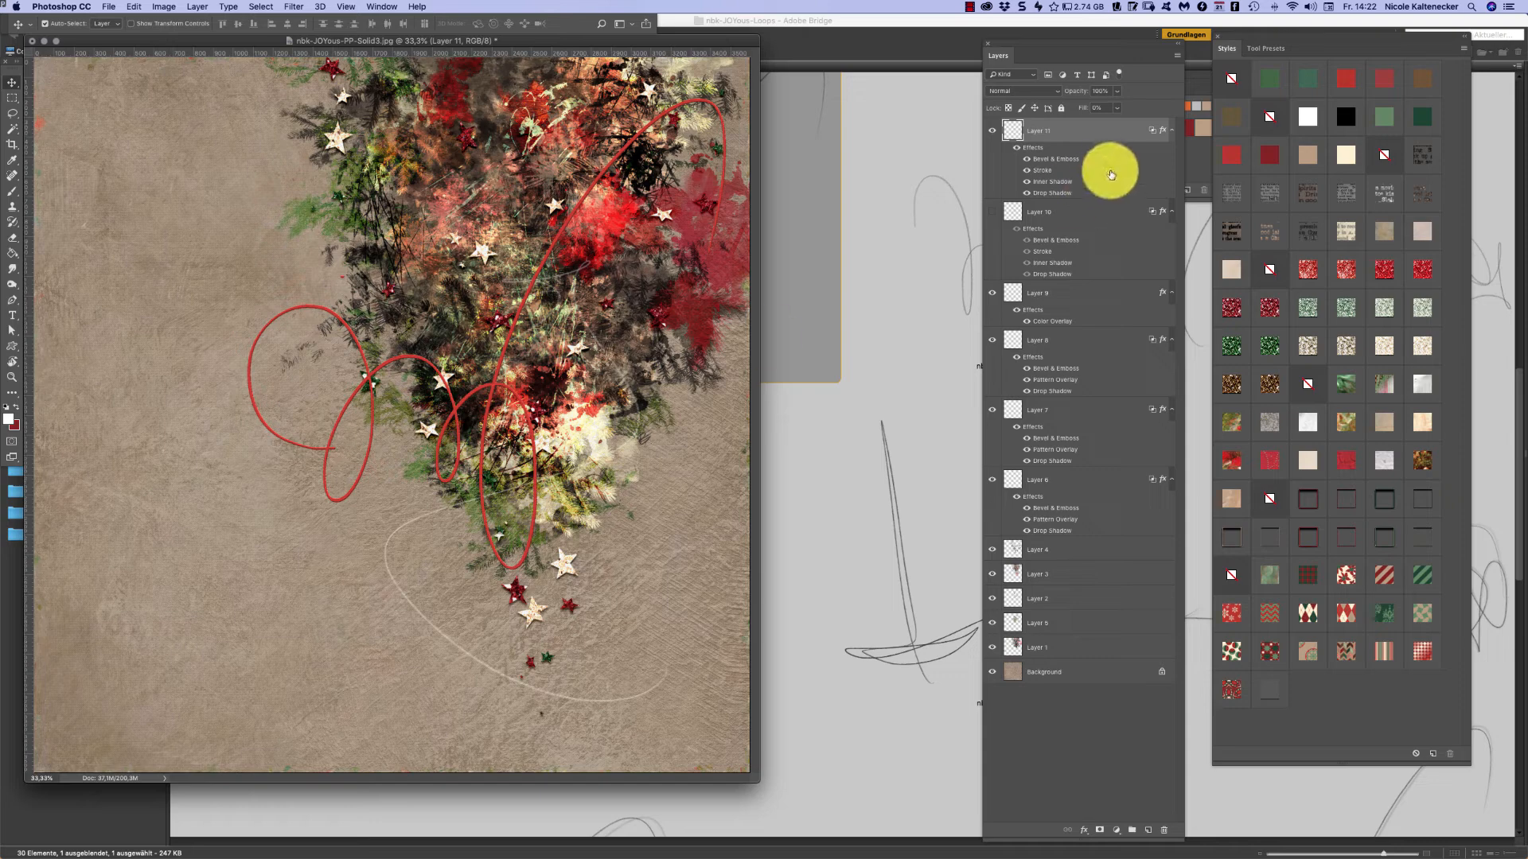
# - Move Layer 11 with the red loop down the layer stack until it sits directly above Layer 1
pyautogui.moveTo(1099, 127); pyautogui.dragTo(1038, 572)
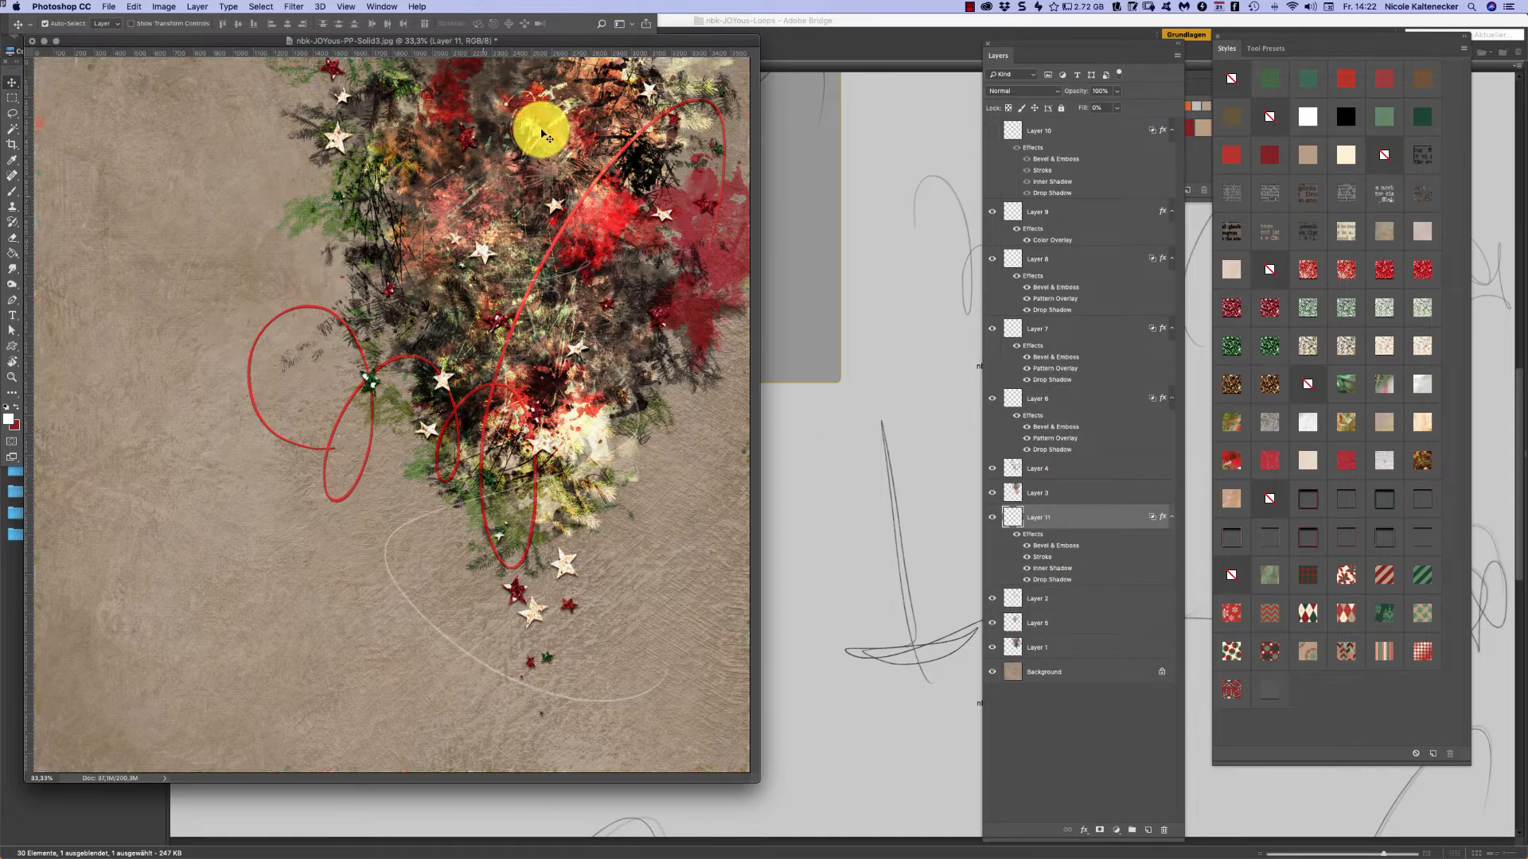
pyautogui.moveTo(1078, 512); pyautogui.dragTo(1091, 595)
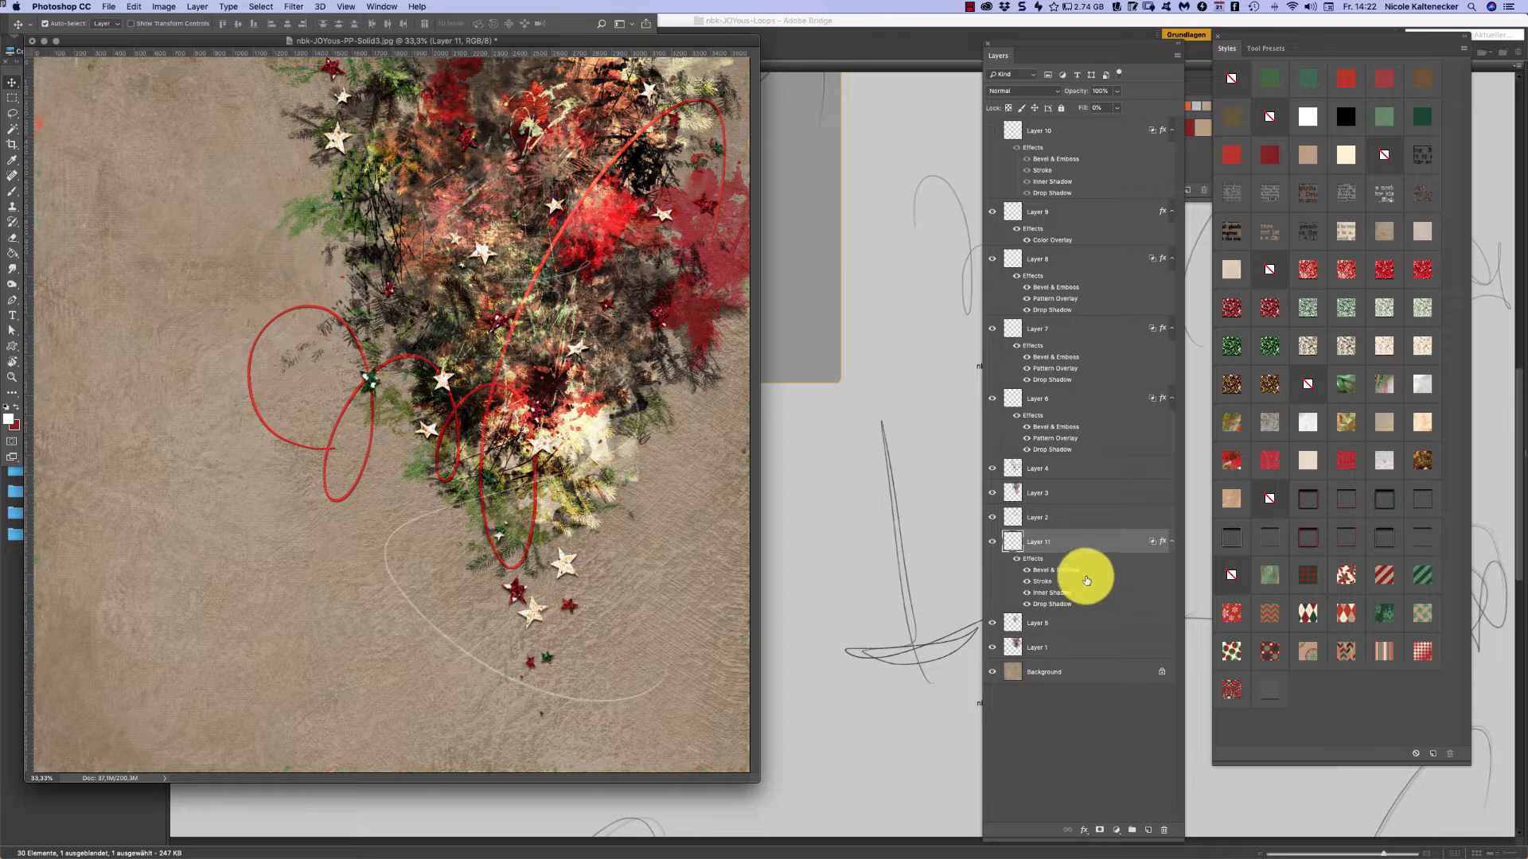
pyautogui.moveTo(1079, 541); pyautogui.dragTo(1080, 628)
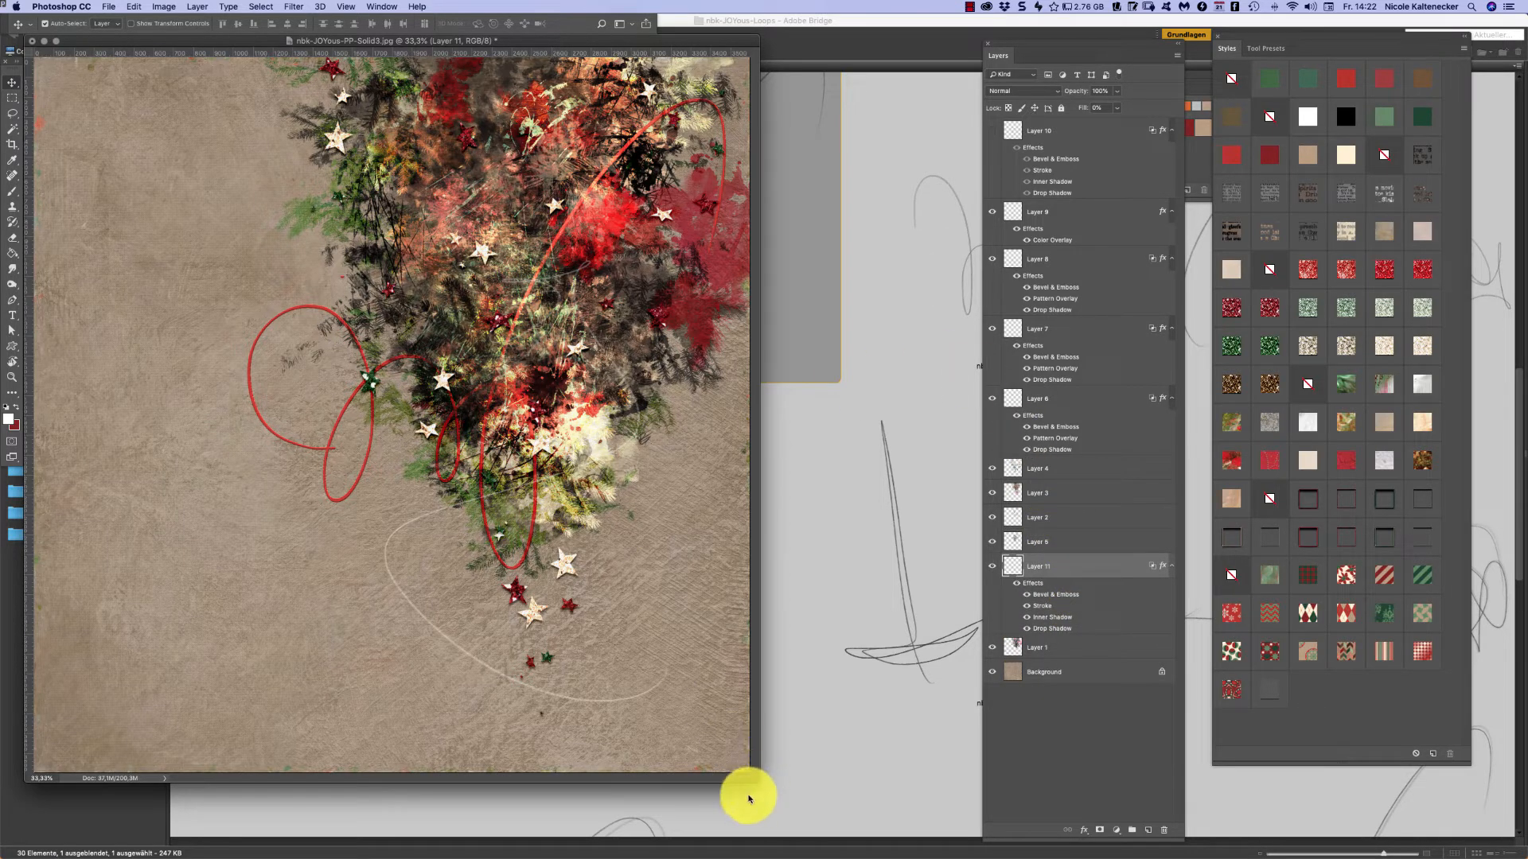
# - Rotate the red loop on Layer 11 clockwise so its long tail runs off the artwork's right edge
pyautogui.moveTo(756, 776); pyautogui.dragTo(903, 856)
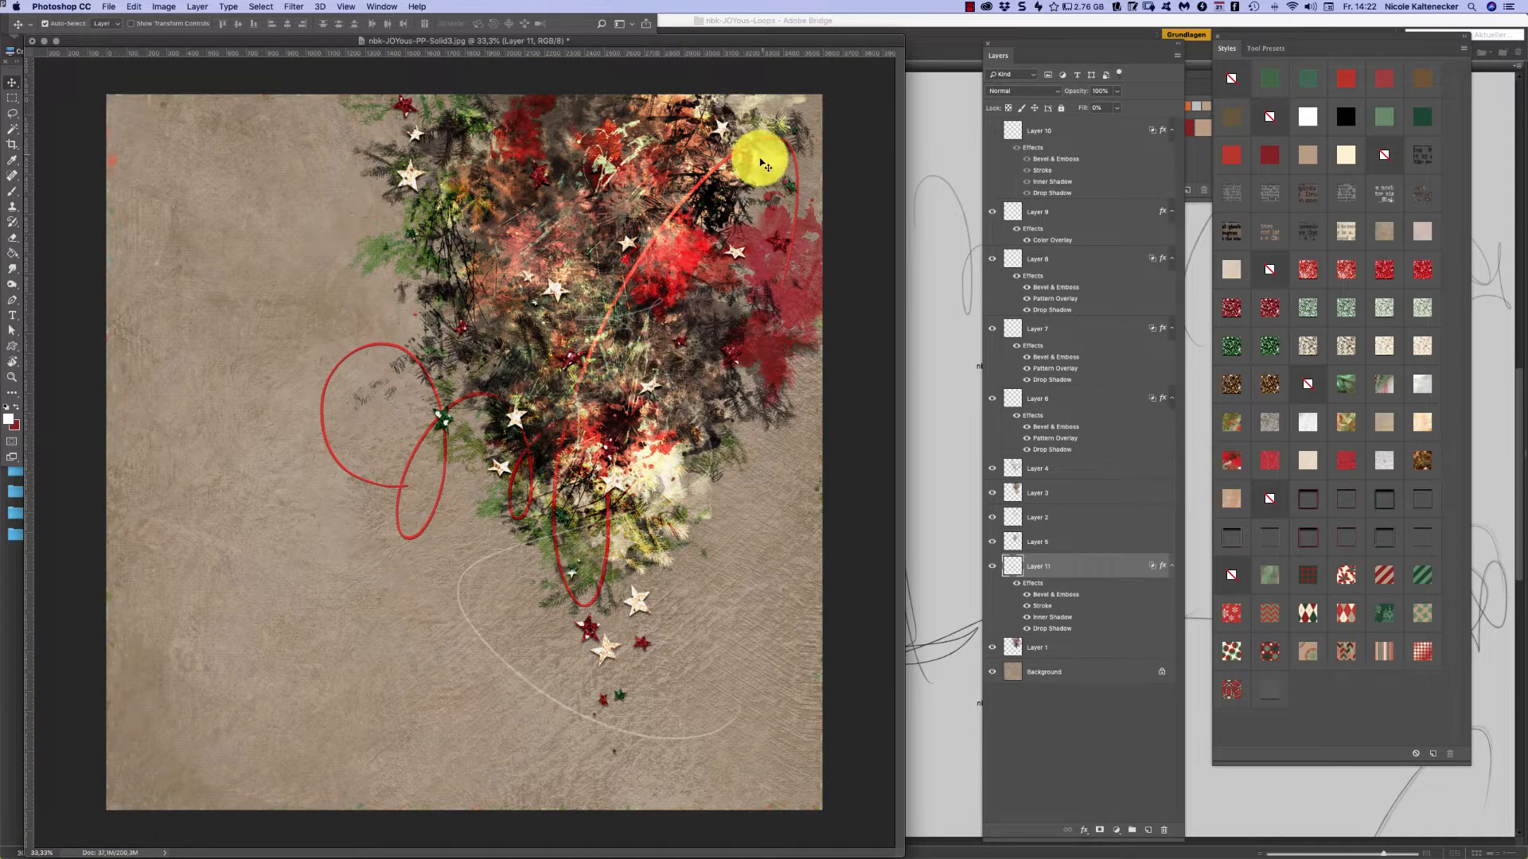
pyautogui.press('super+t')
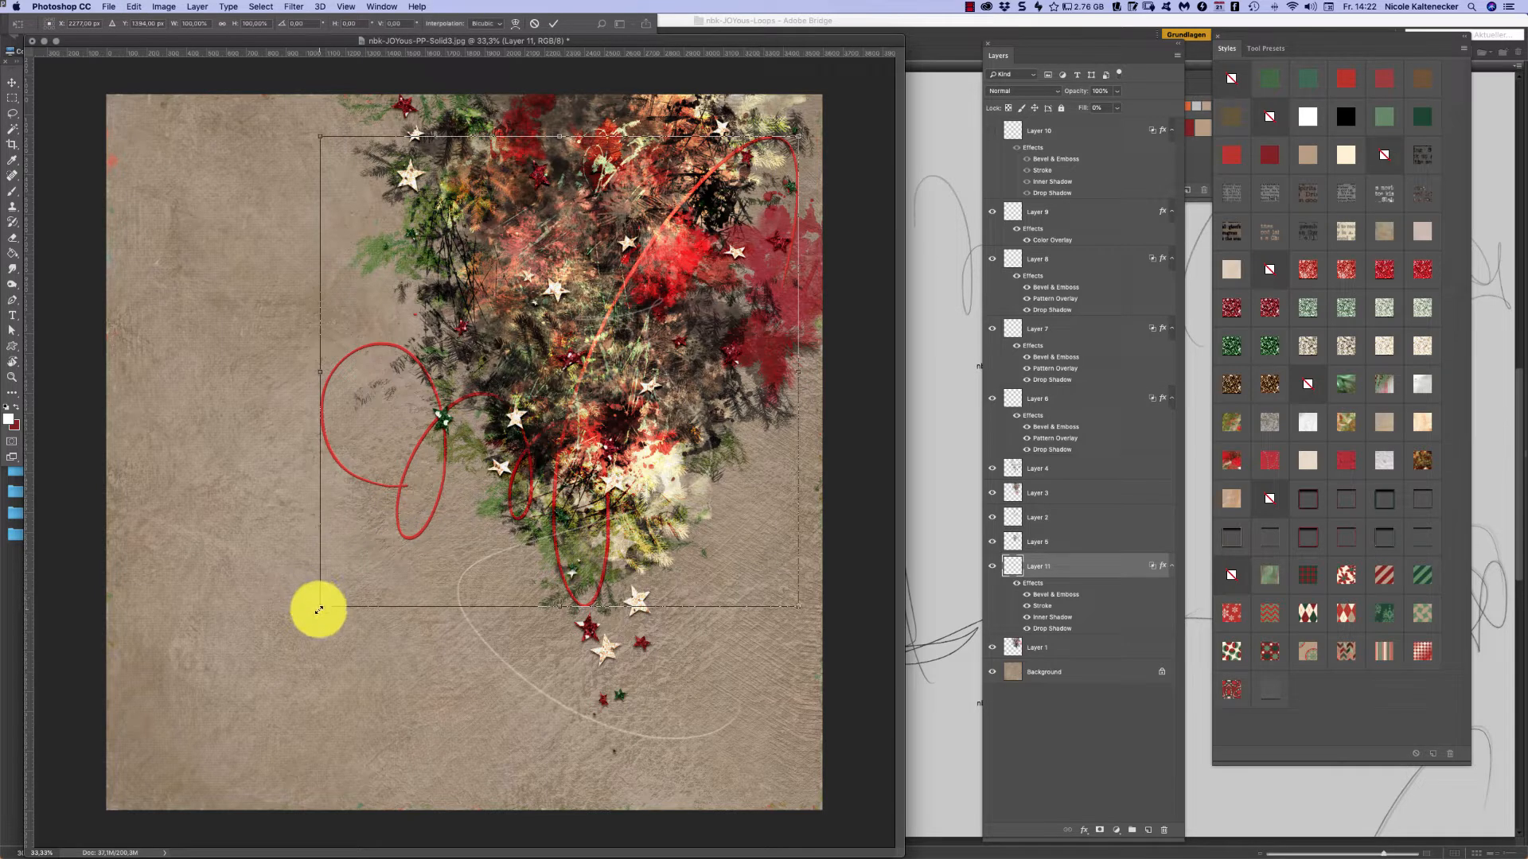
pyautogui.moveTo(385, 665); pyautogui.dragTo(549, 369)
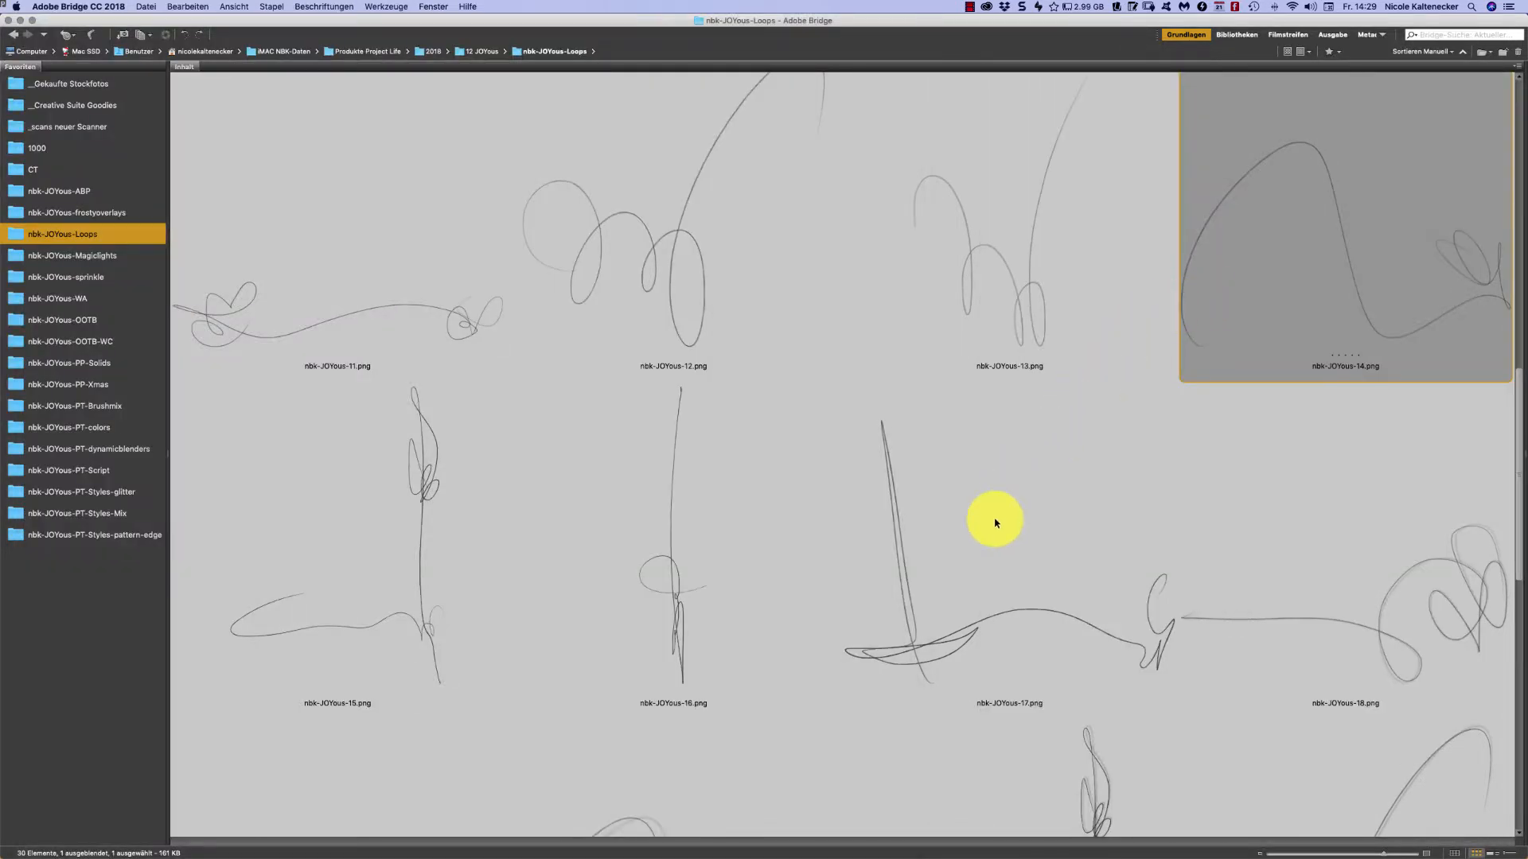
pyautogui.moveTo(819, 847)
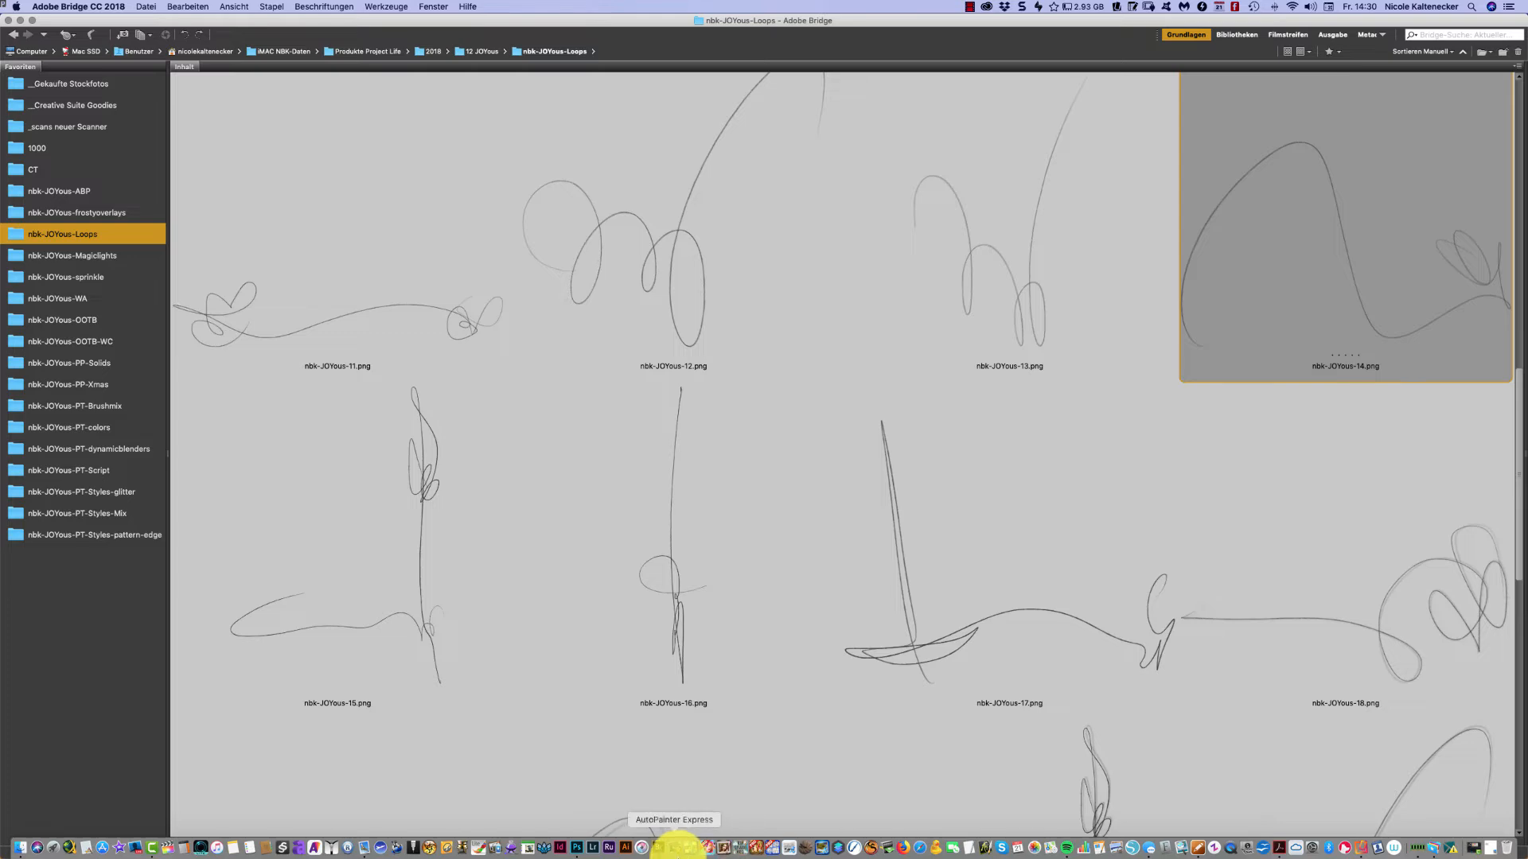
pyautogui.click(577, 848)
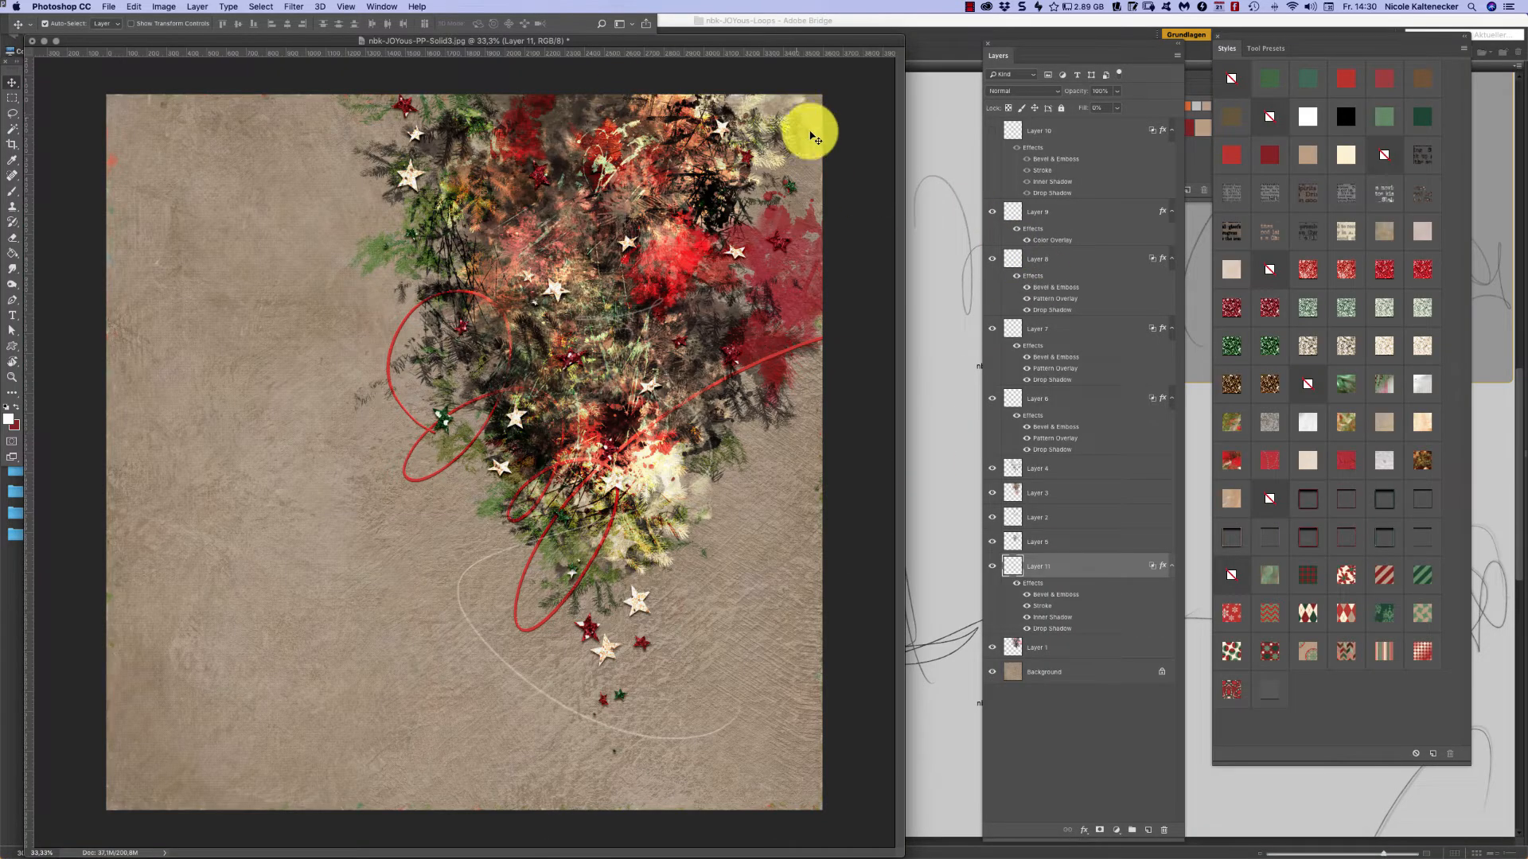
pyautogui.moveTo(809, 38); pyautogui.dragTo(827, 47)
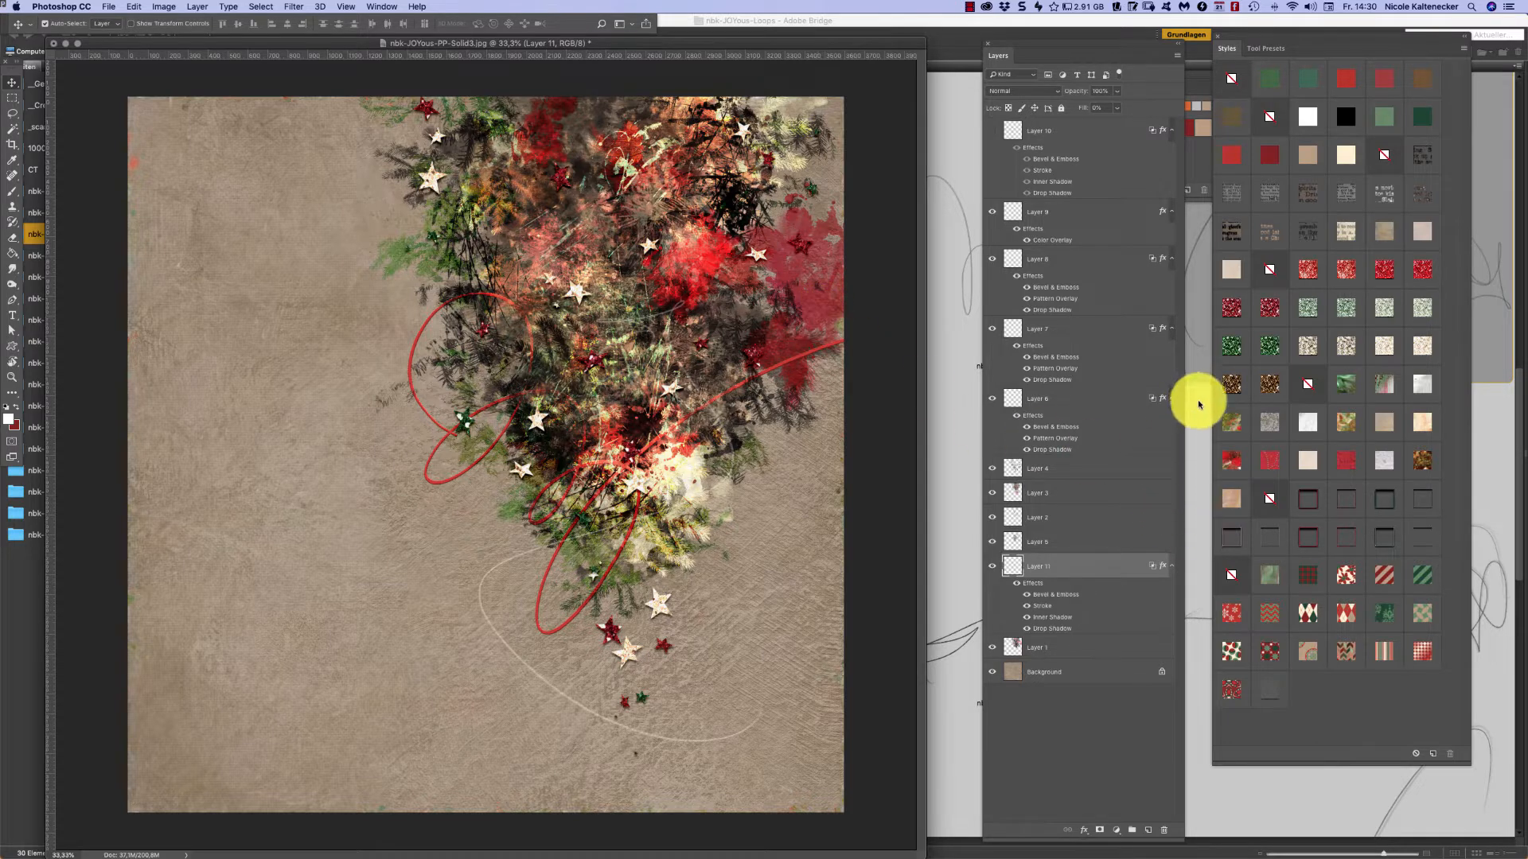
# - Set the Layer 11 loop's drop shadow to distance 16 px, size 21 px and angle 130°
pyautogui.doubleClick(1057, 627)
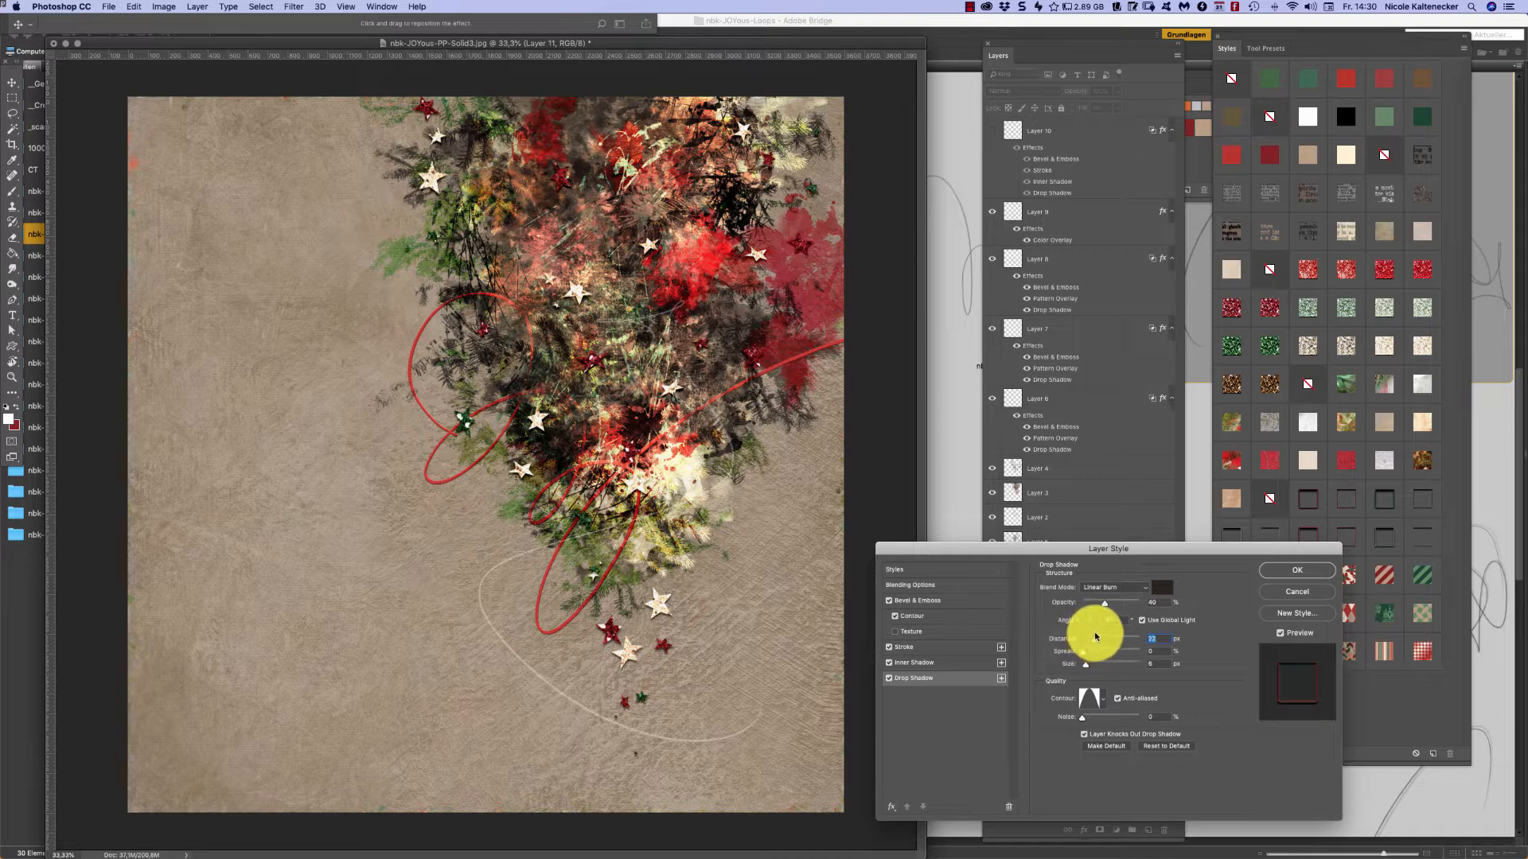
pyautogui.moveTo(1090, 634); pyautogui.dragTo(1096, 666)
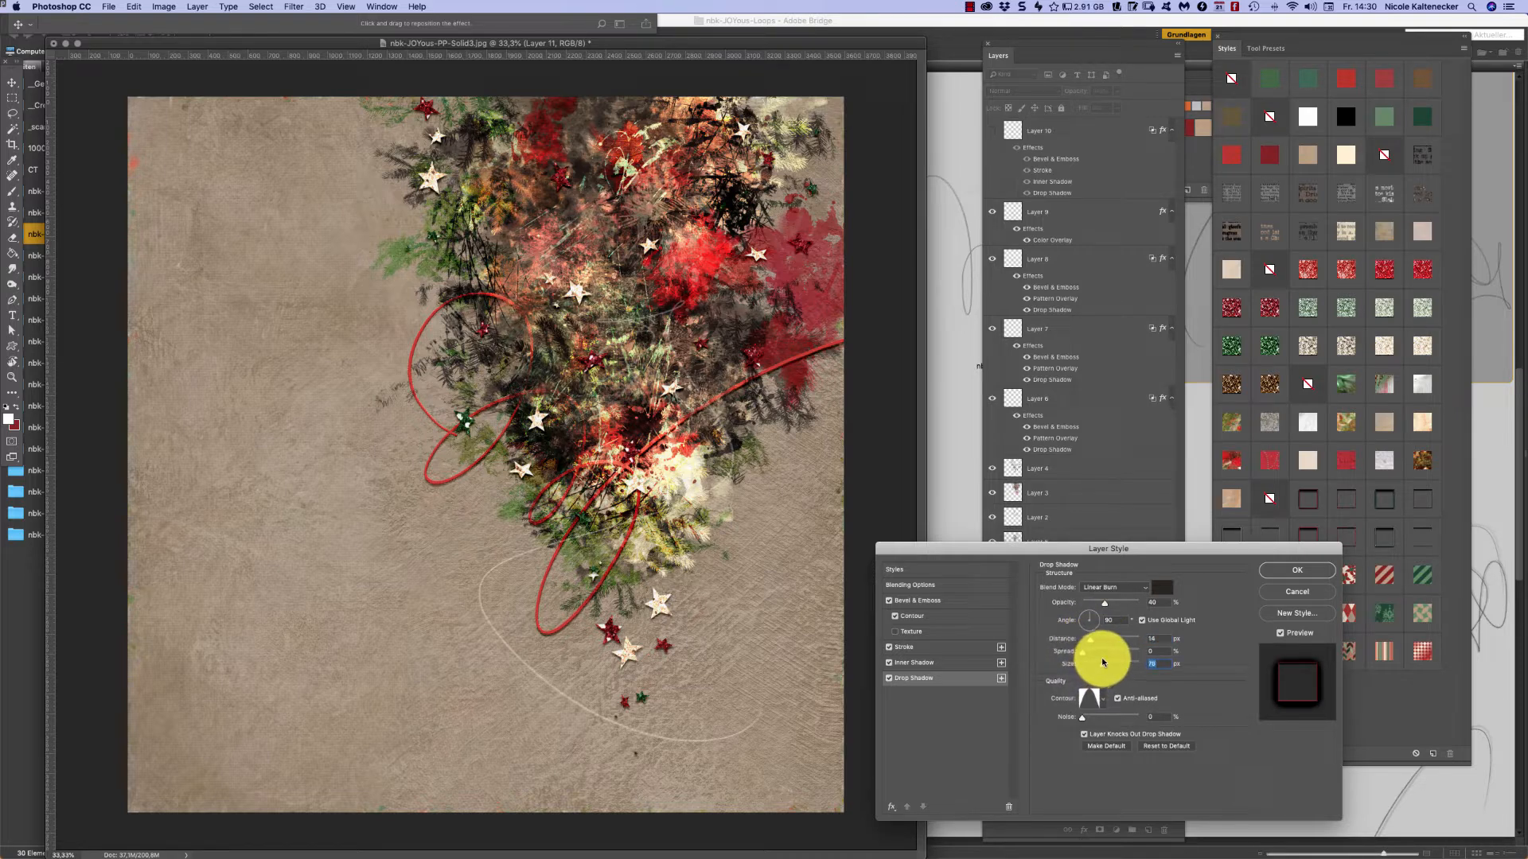
pyautogui.moveTo(1101, 664); pyautogui.dragTo(1090, 666)
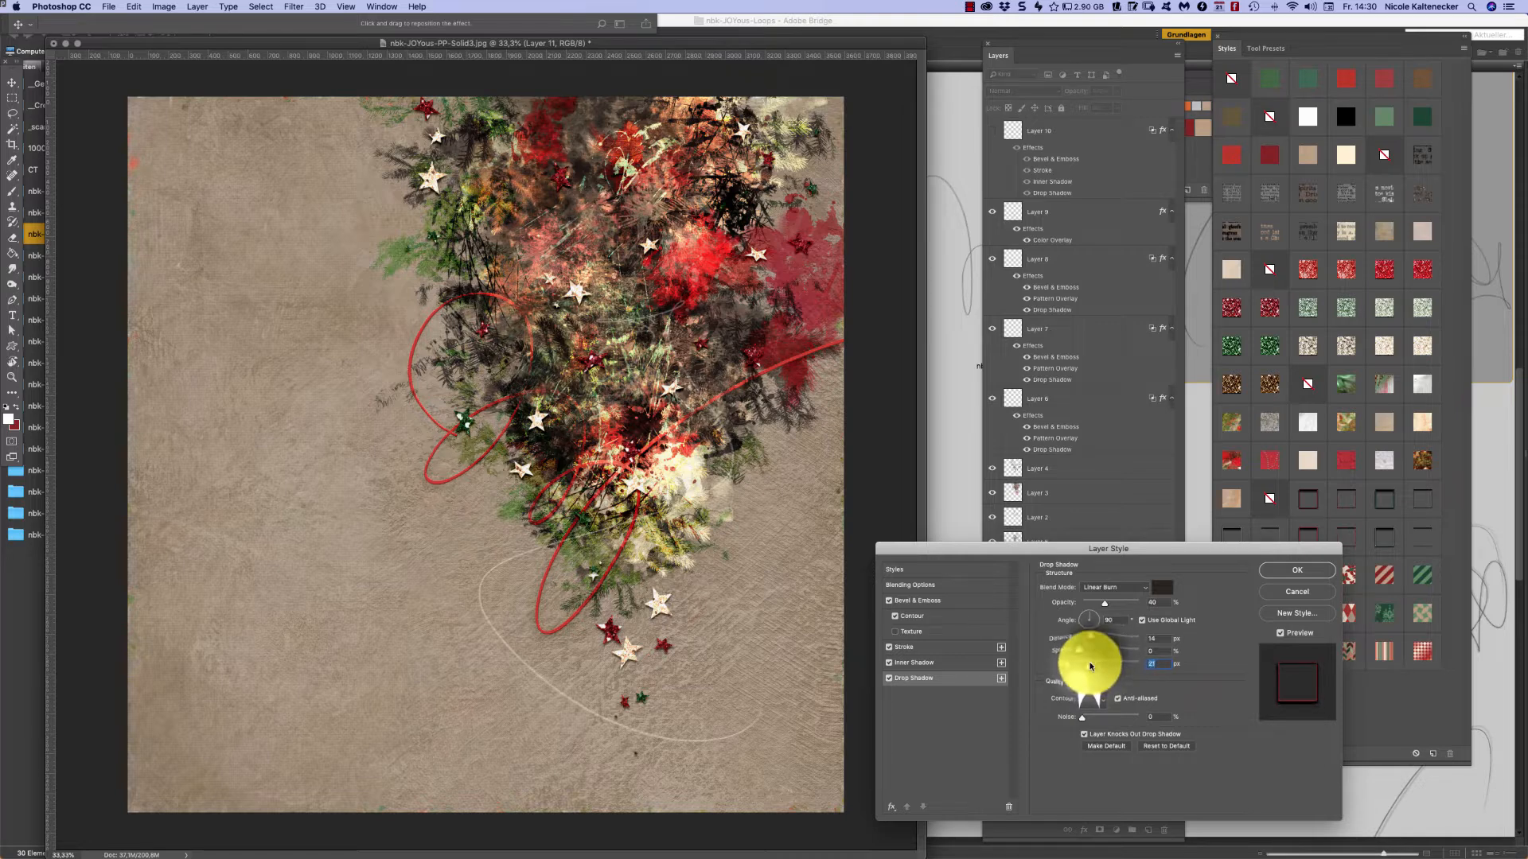
pyautogui.click(1081, 613)
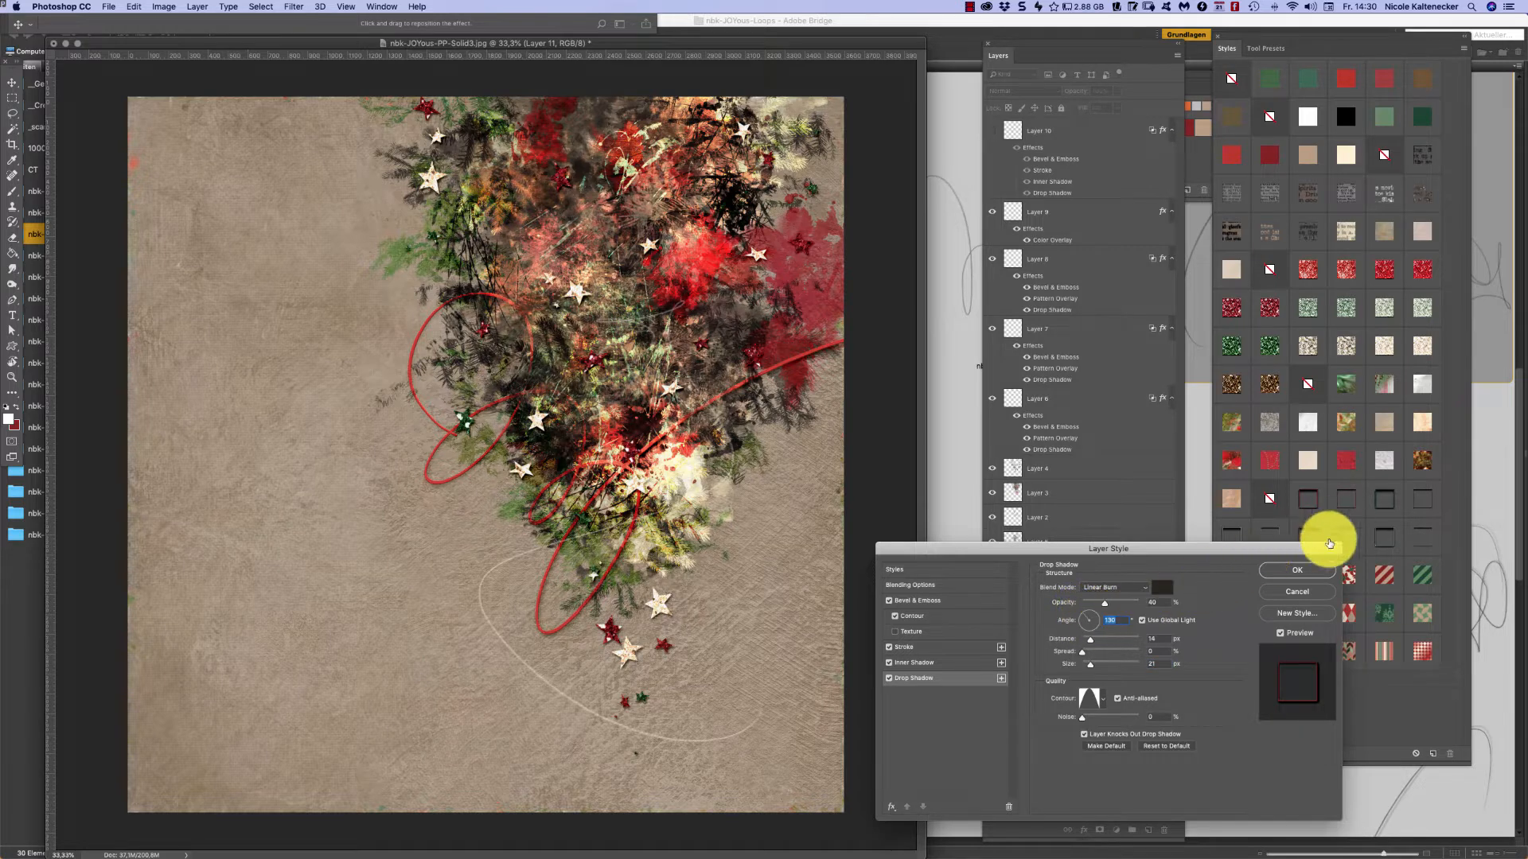
pyautogui.press('Return')
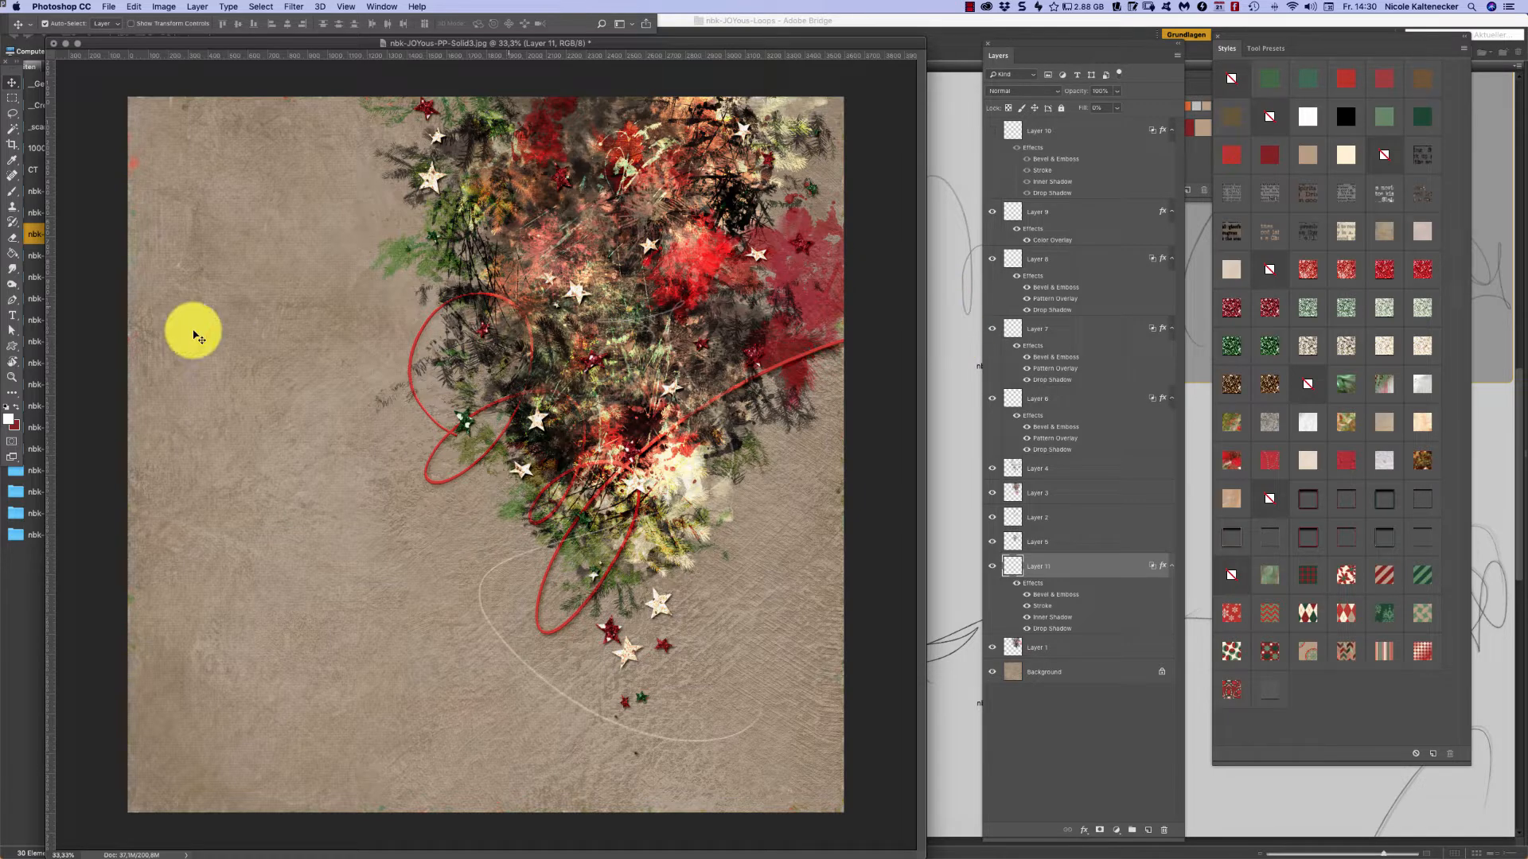
# - Stamp the nbk-JOYous-PT-Brushmix4.png brush in white on a new layer, over the upper-left part of the painted foliage
pyautogui.click(12, 191)
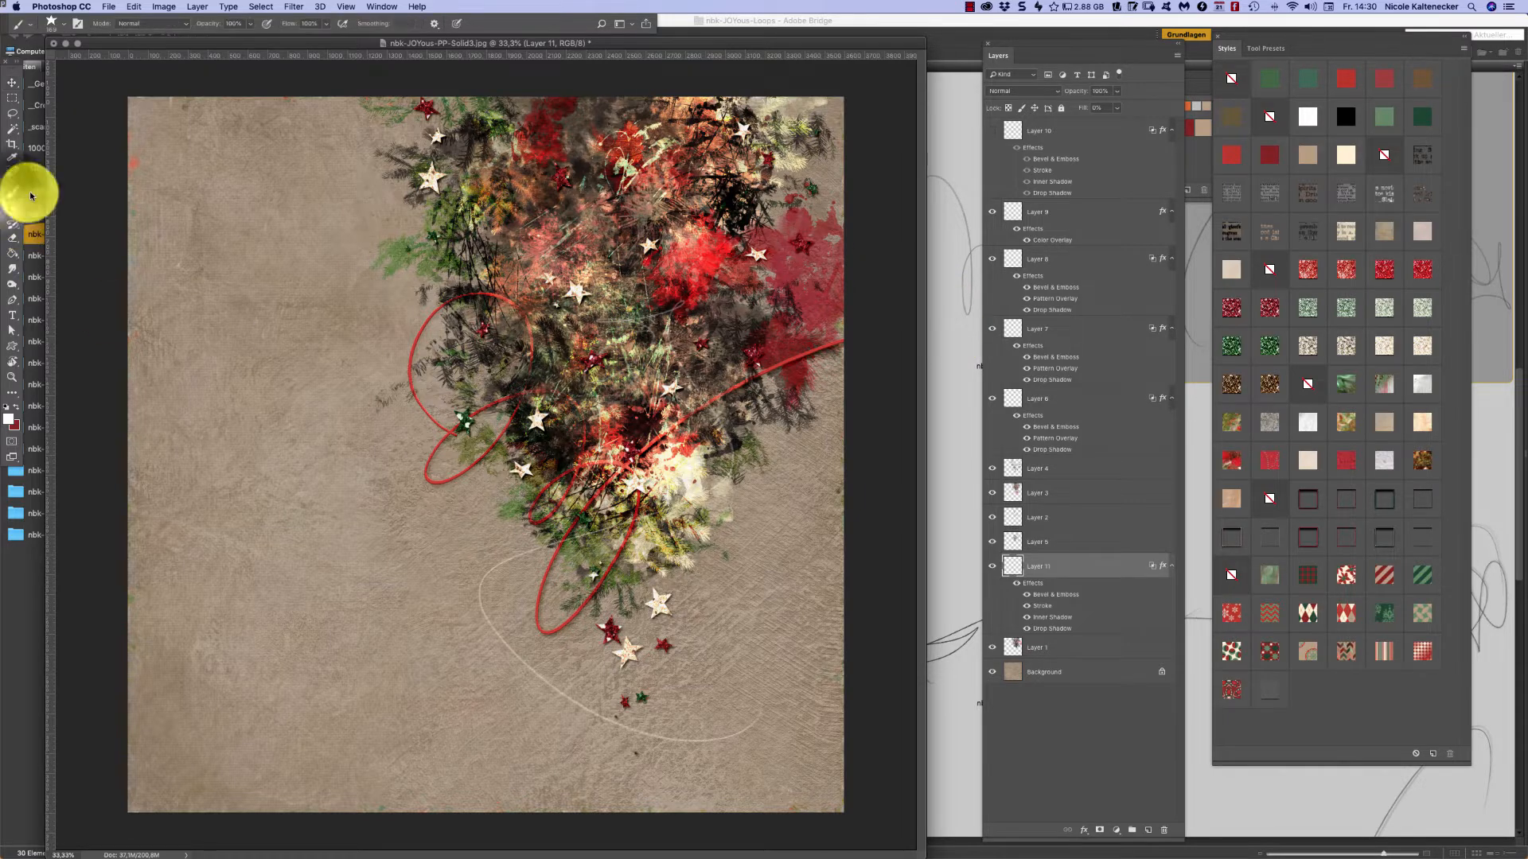
pyautogui.click(1145, 829)
pyautogui.rightClick(565, 323)
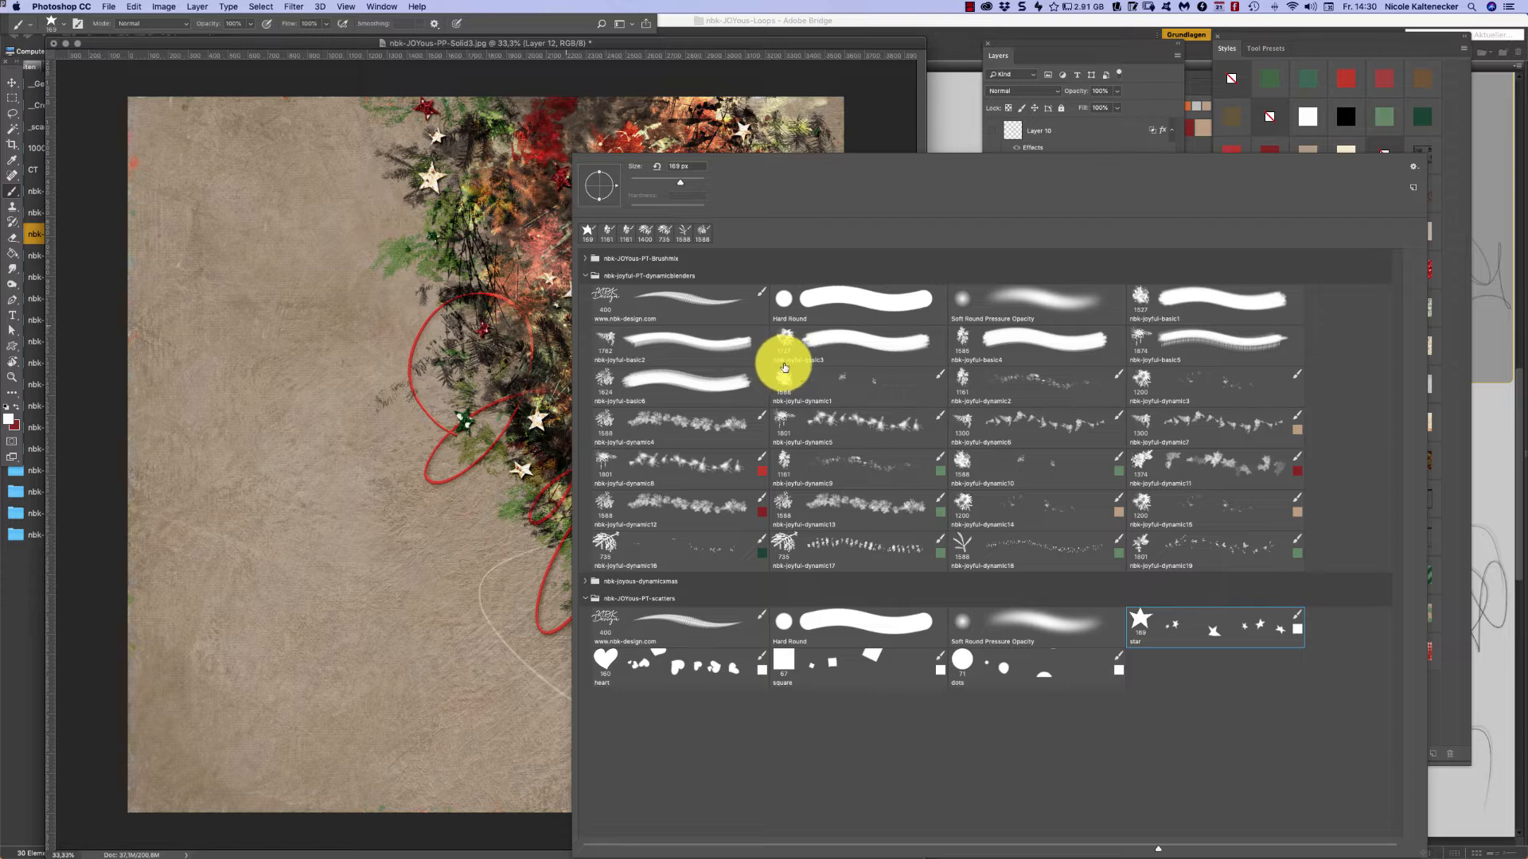
pyautogui.click(581, 256)
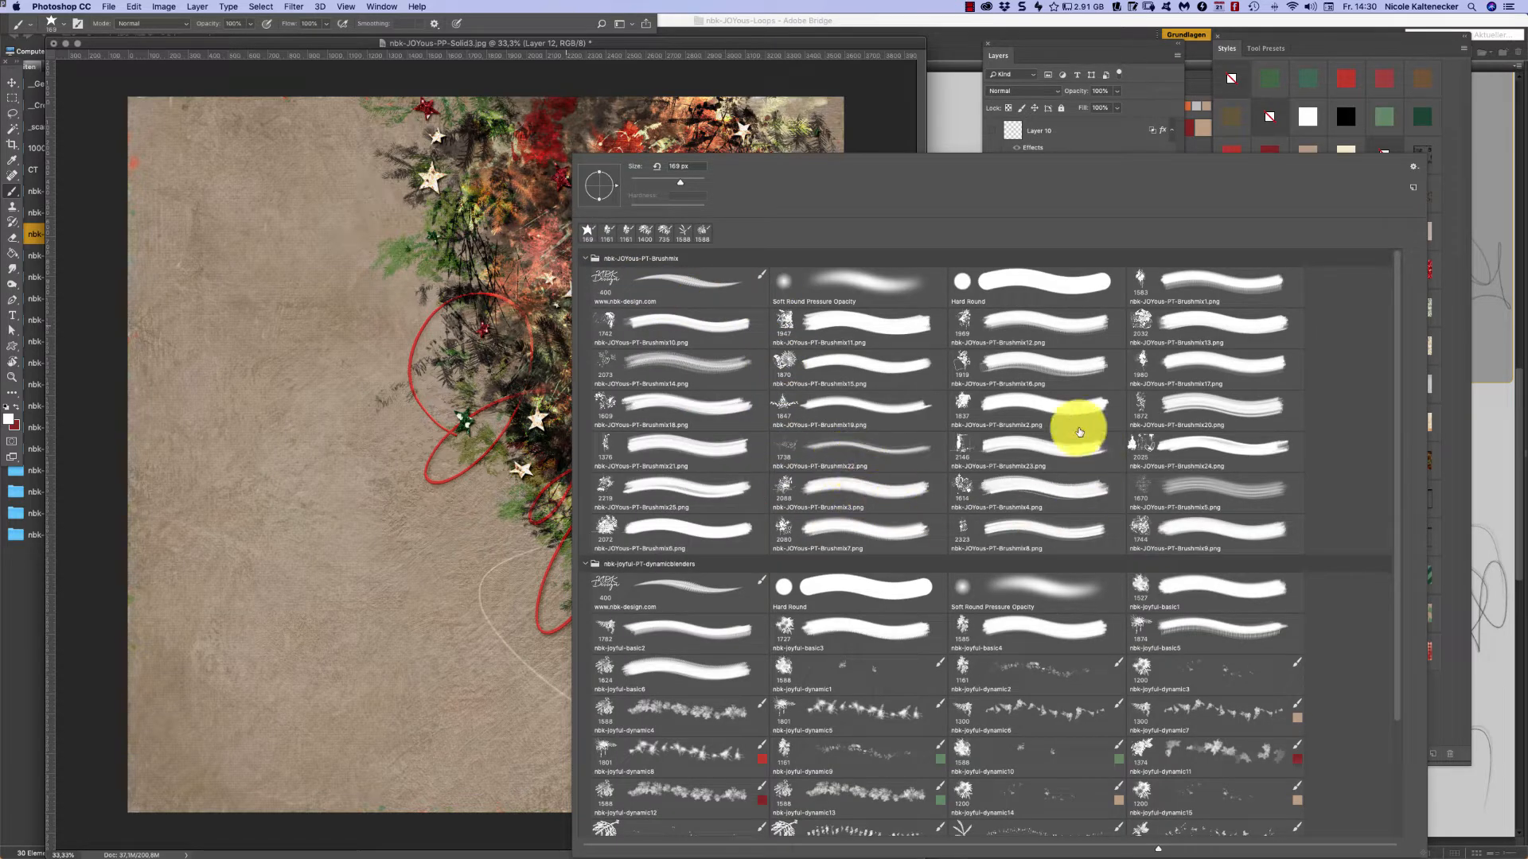
pyautogui.doubleClick(960, 482)
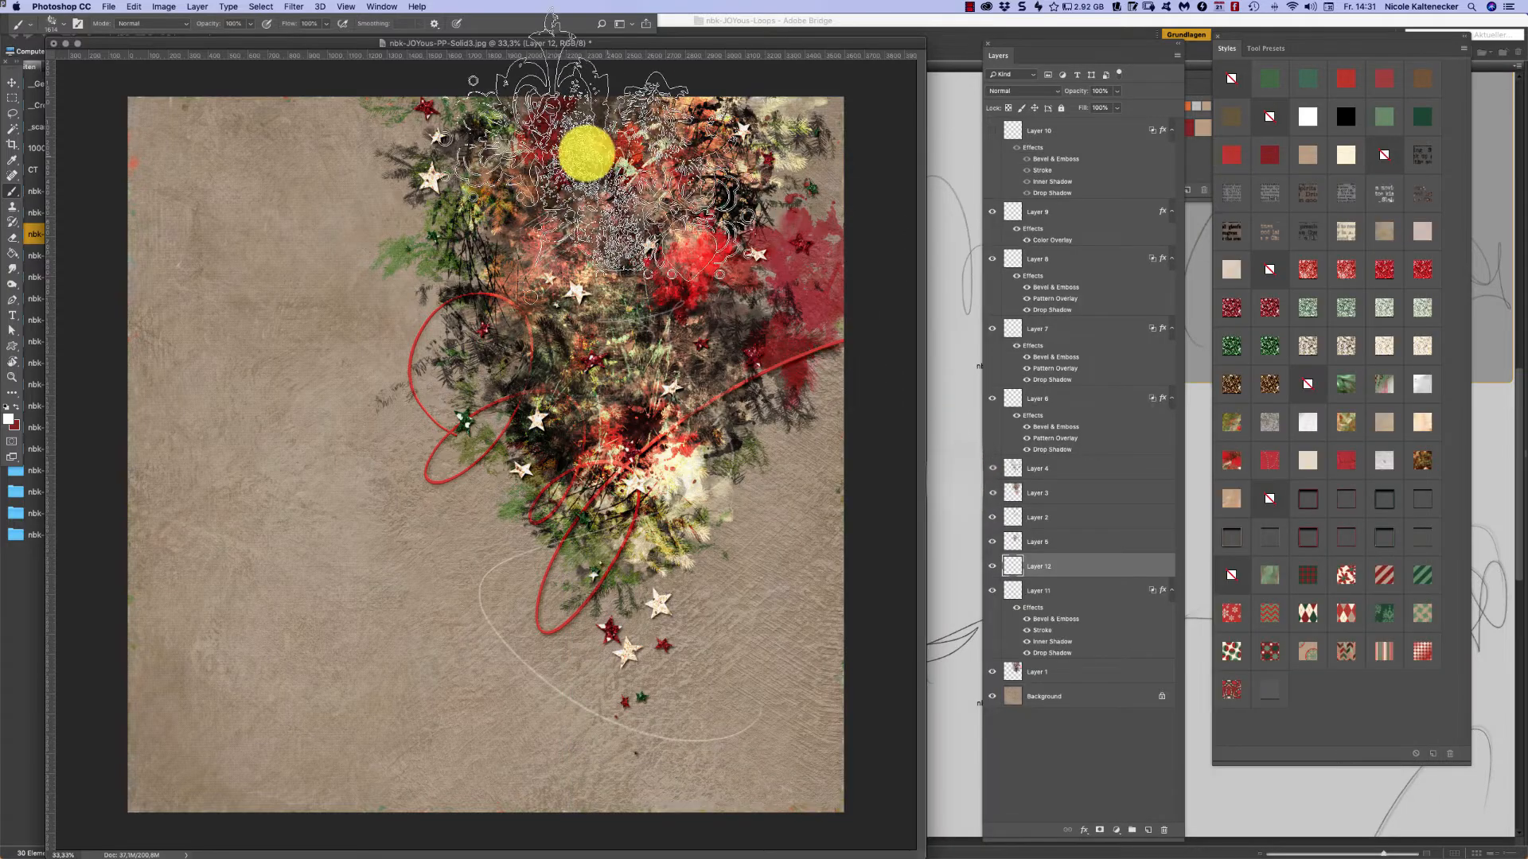
pyautogui.click(476, 173)
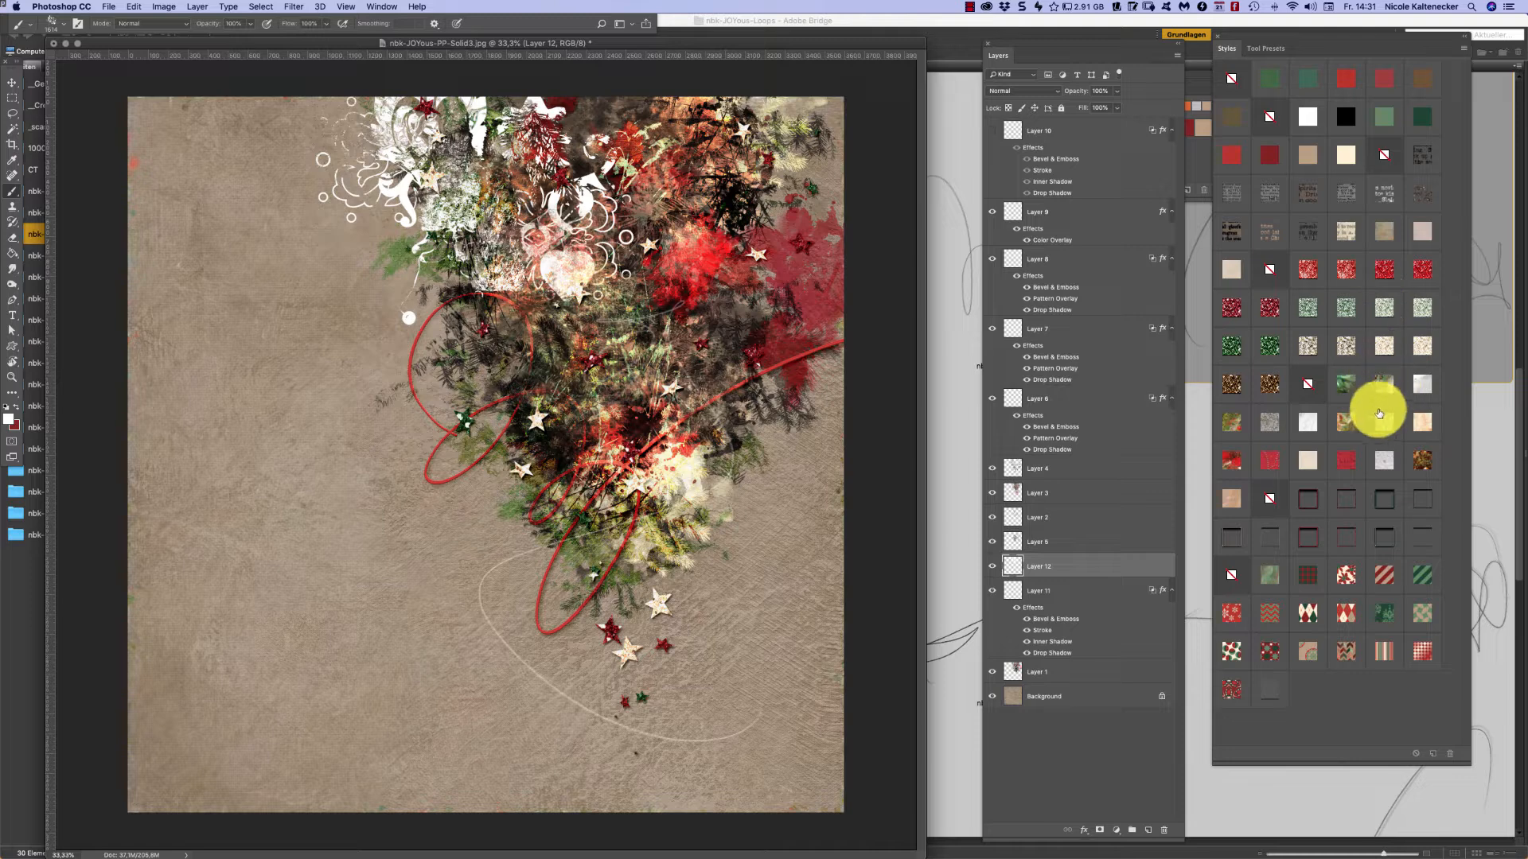
# - Try several white, cream and dark multicoloured pattern overlay styles on the Layer 12 ornament stamp
pyautogui.click(1307, 416)
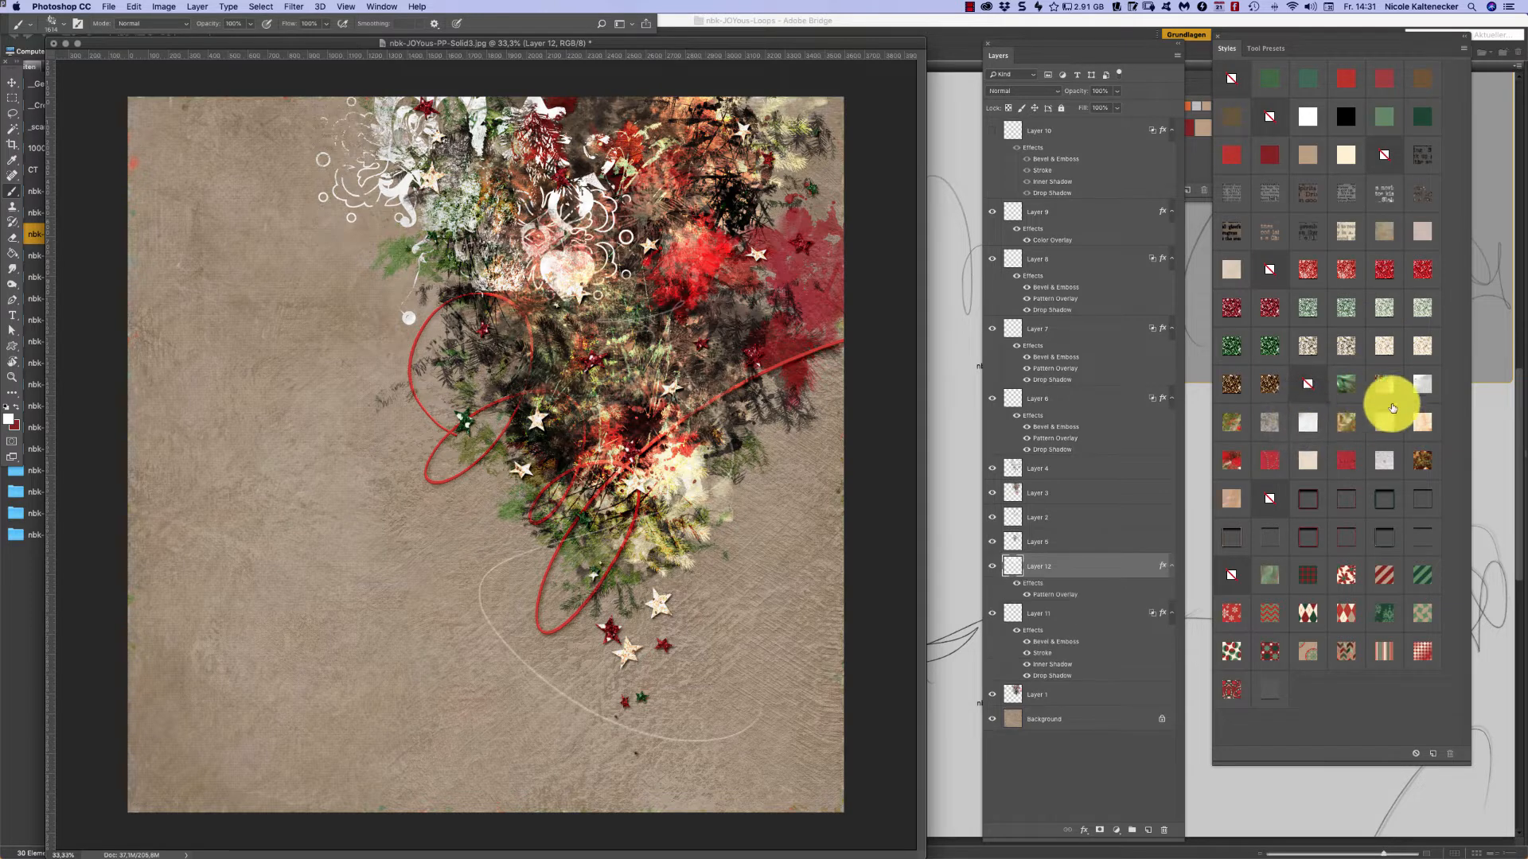
pyautogui.click(1422, 385)
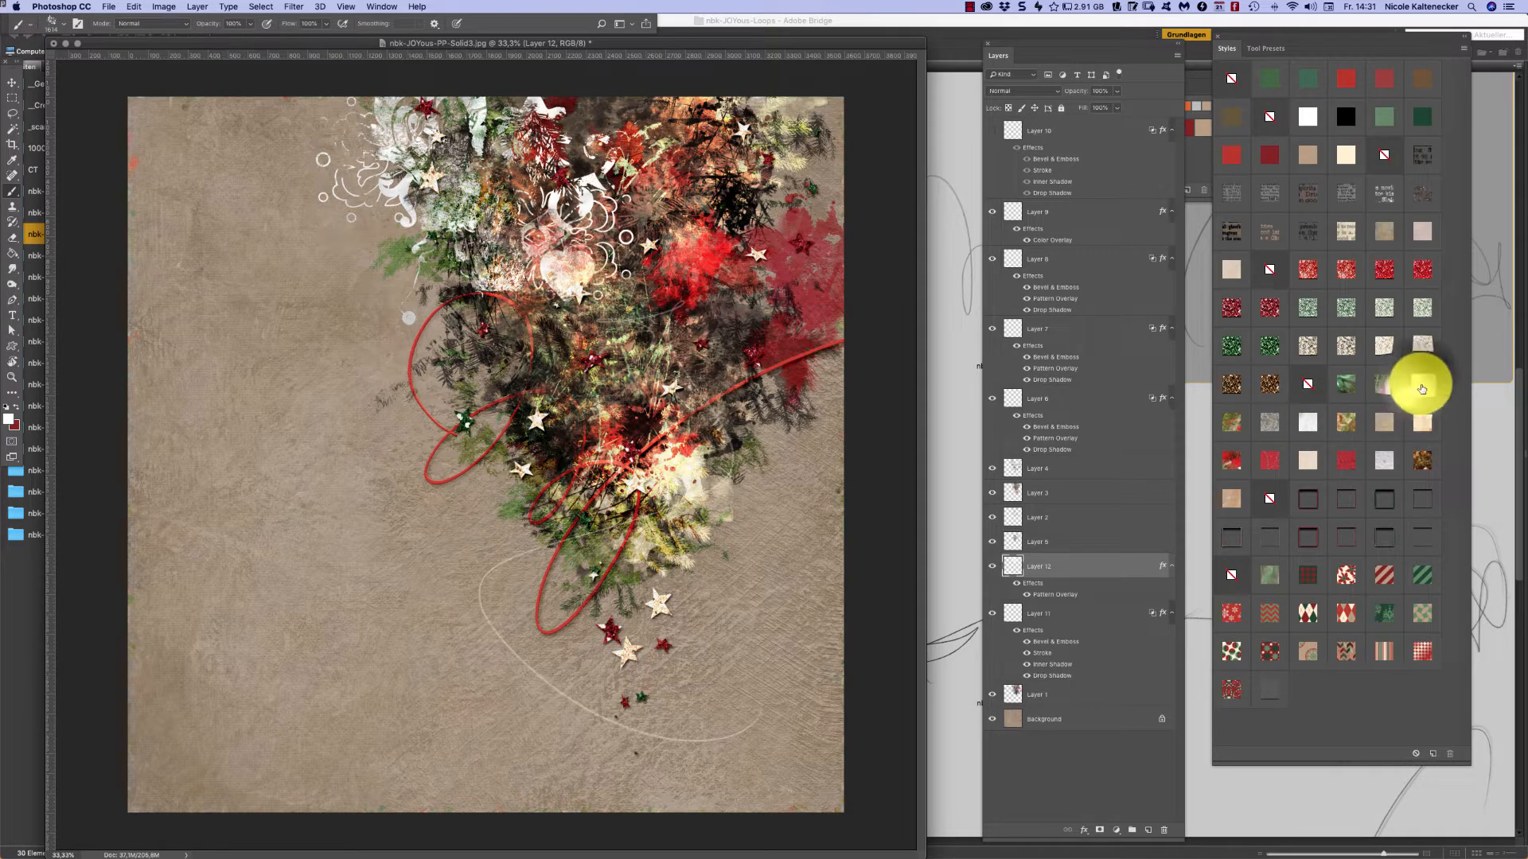
pyautogui.click(1389, 456)
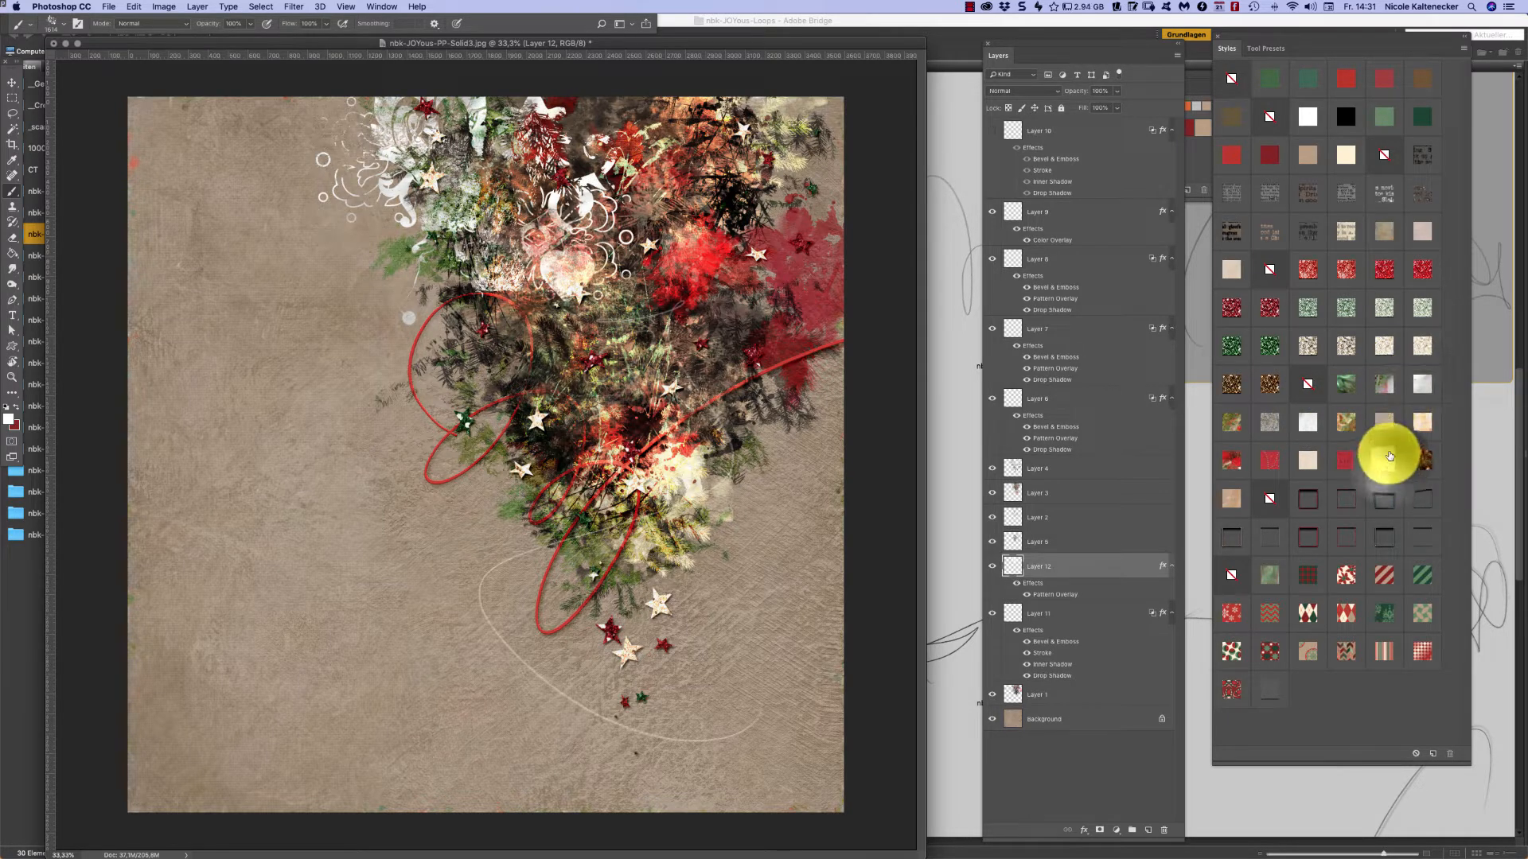
pyautogui.click(1313, 463)
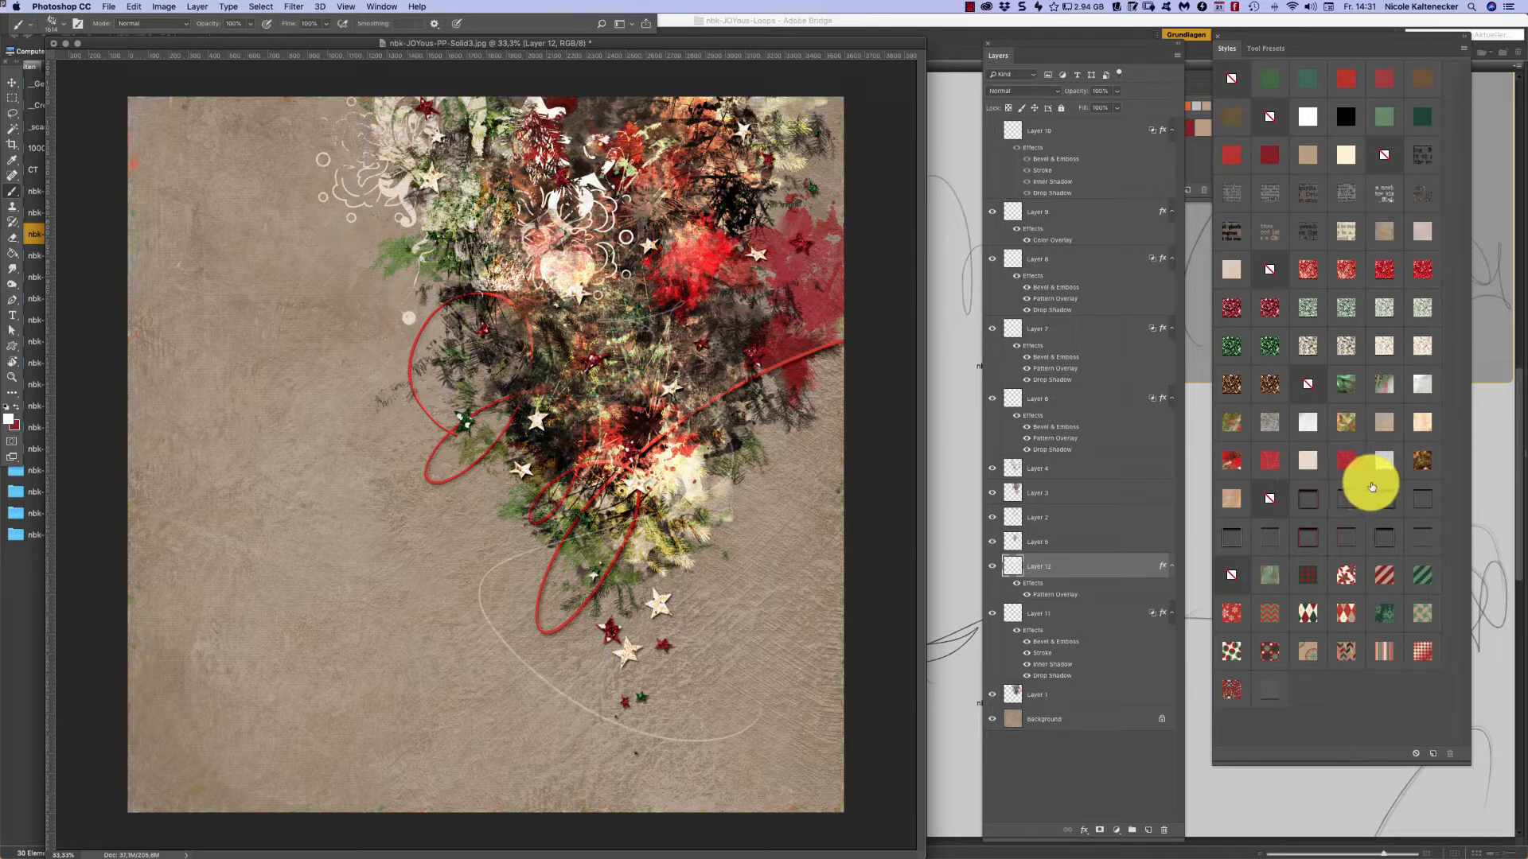
pyautogui.click(1418, 459)
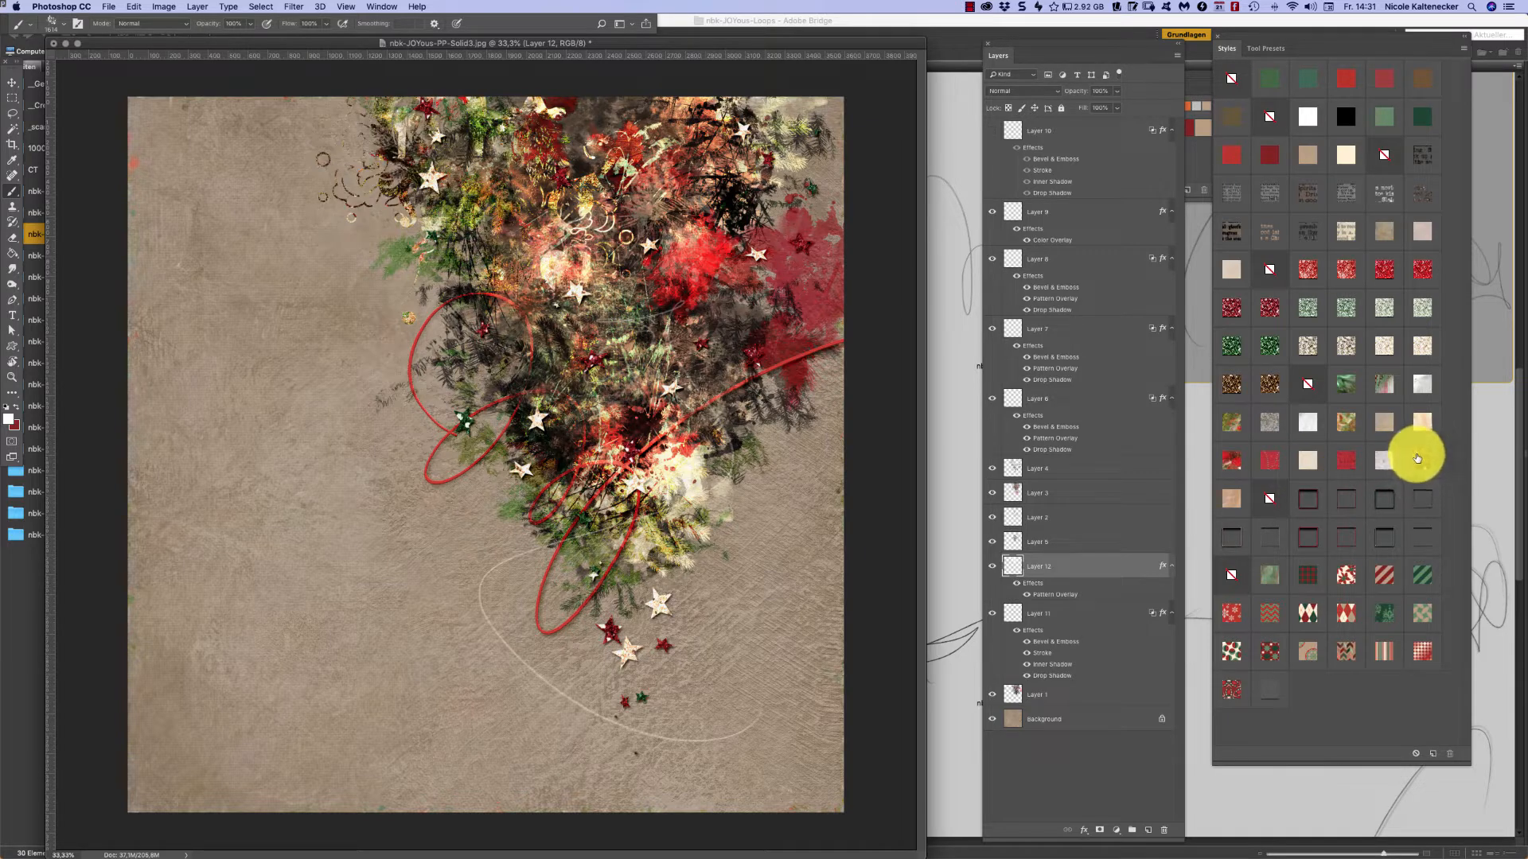
# - Restyle the Layer 12 ornament stamp with the light script style that combines bevel, satin and pattern overlay
pyautogui.click(1308, 270)
pyautogui.click(1316, 231)
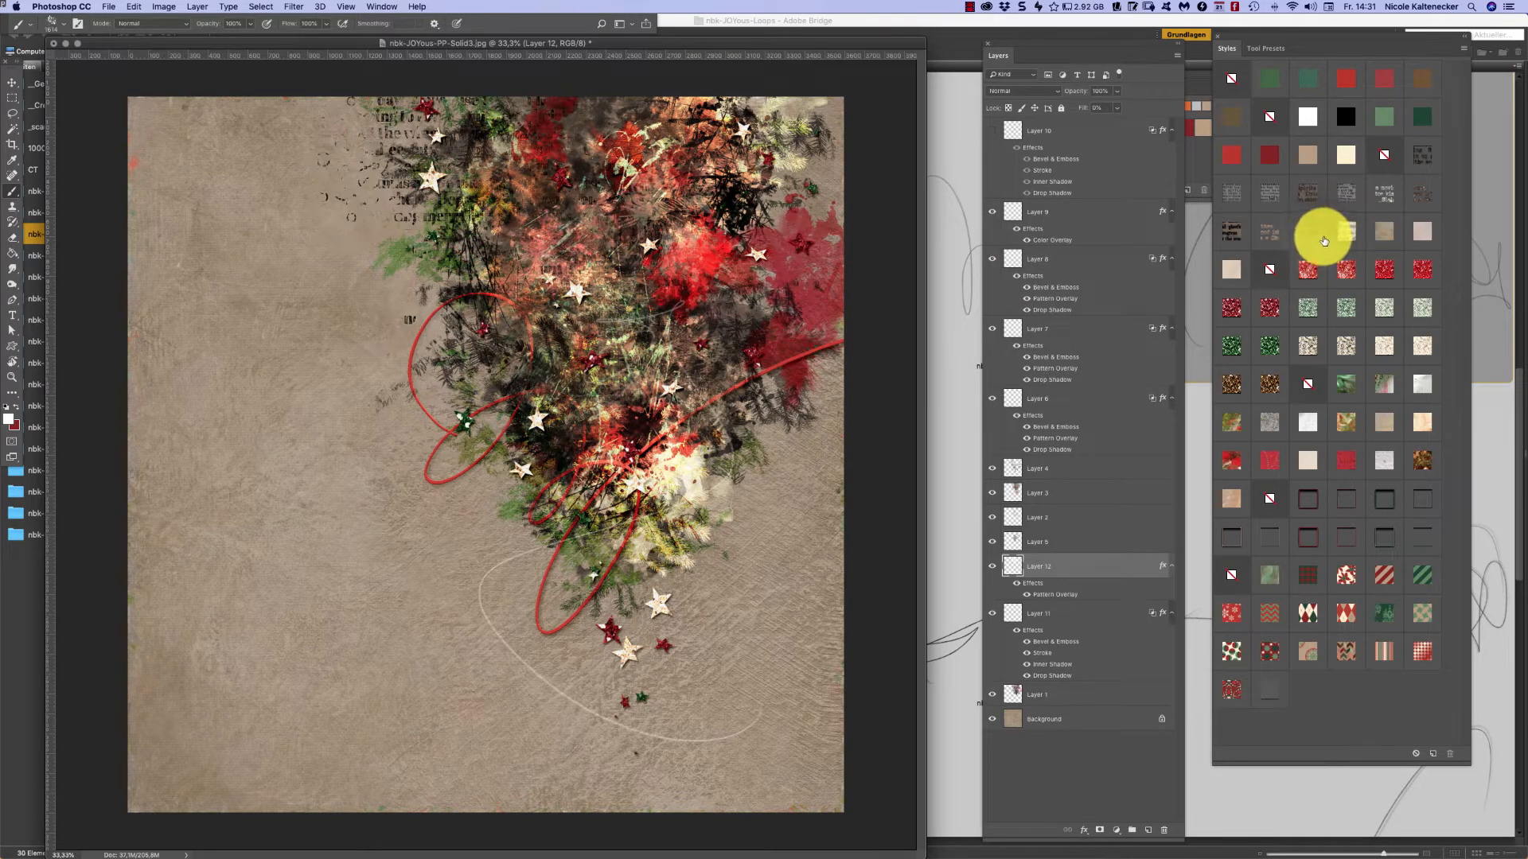
pyautogui.click(1273, 197)
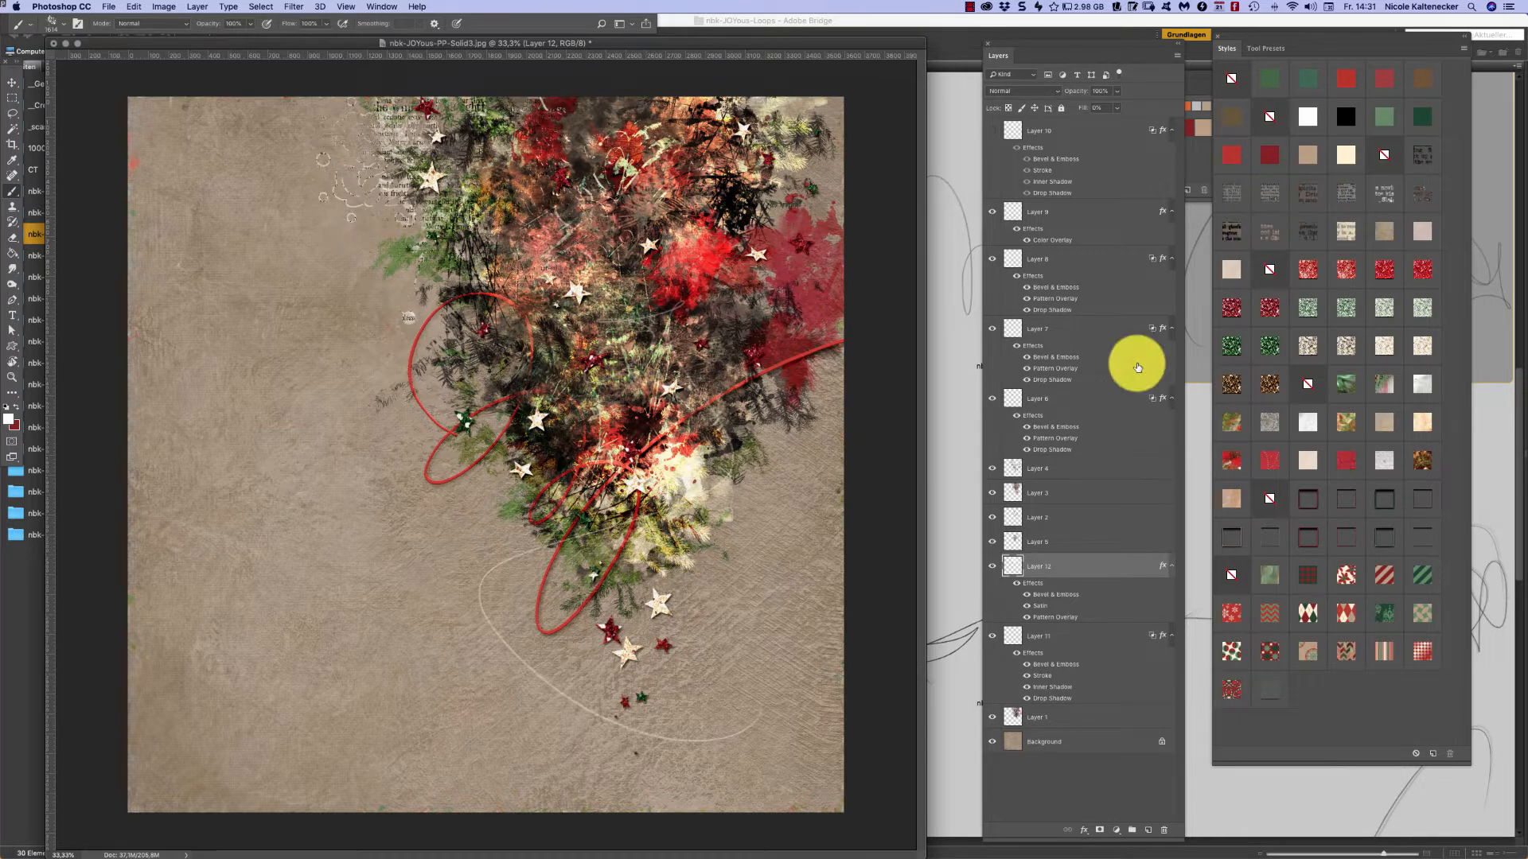
# - Switch to Adobe Bridge, open the nbk-JOYous-PT-Script folder and view the nbk-JOYous-PT-Script.jpg preview full screen
pyautogui.click(941, 593)
pyautogui.click(942, 594)
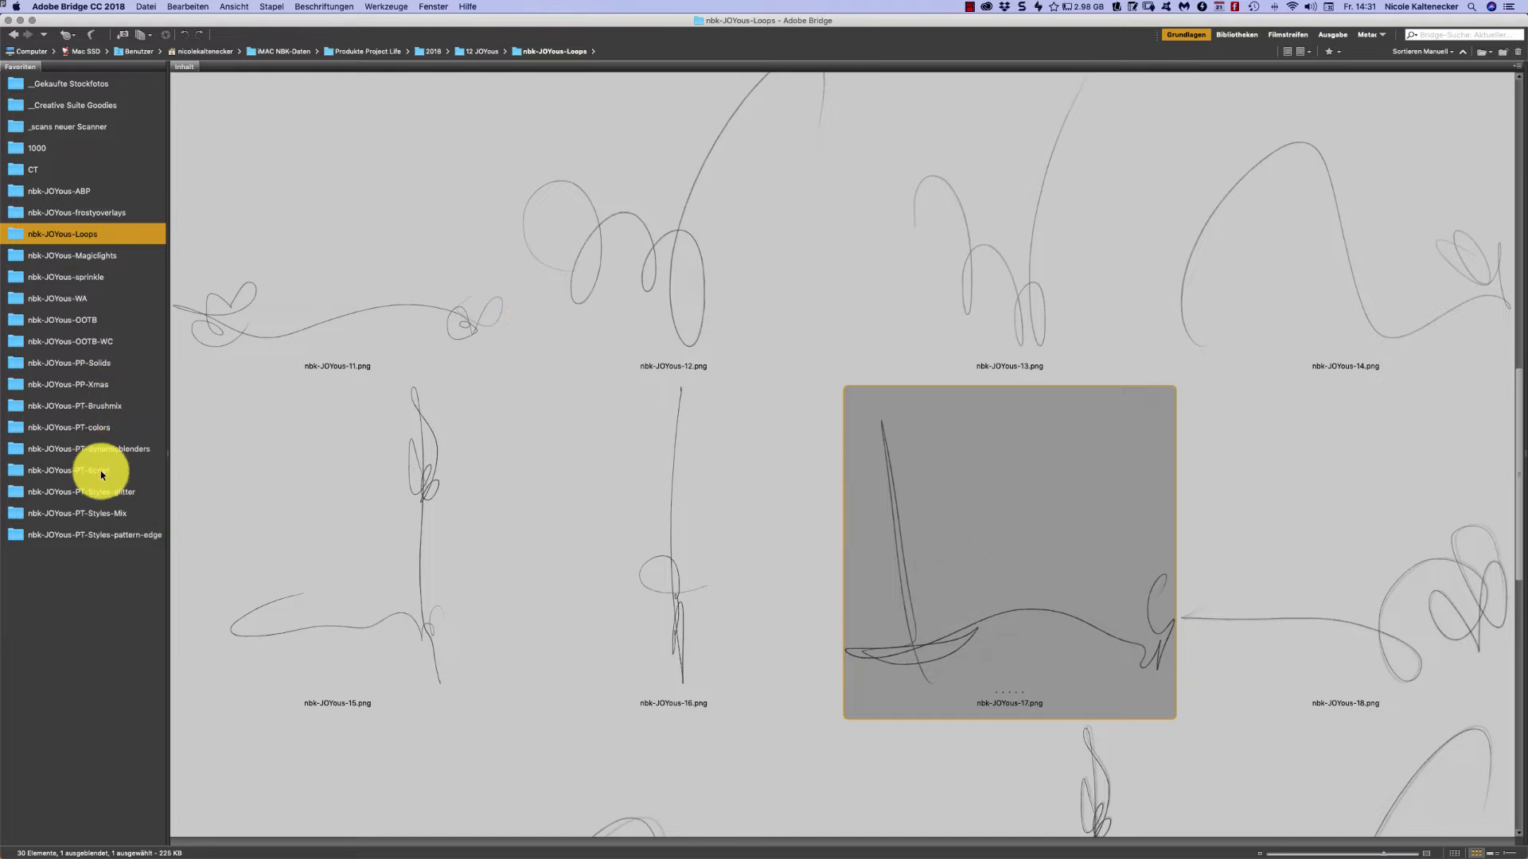
pyautogui.click(125, 475)
pyautogui.click(1381, 100)
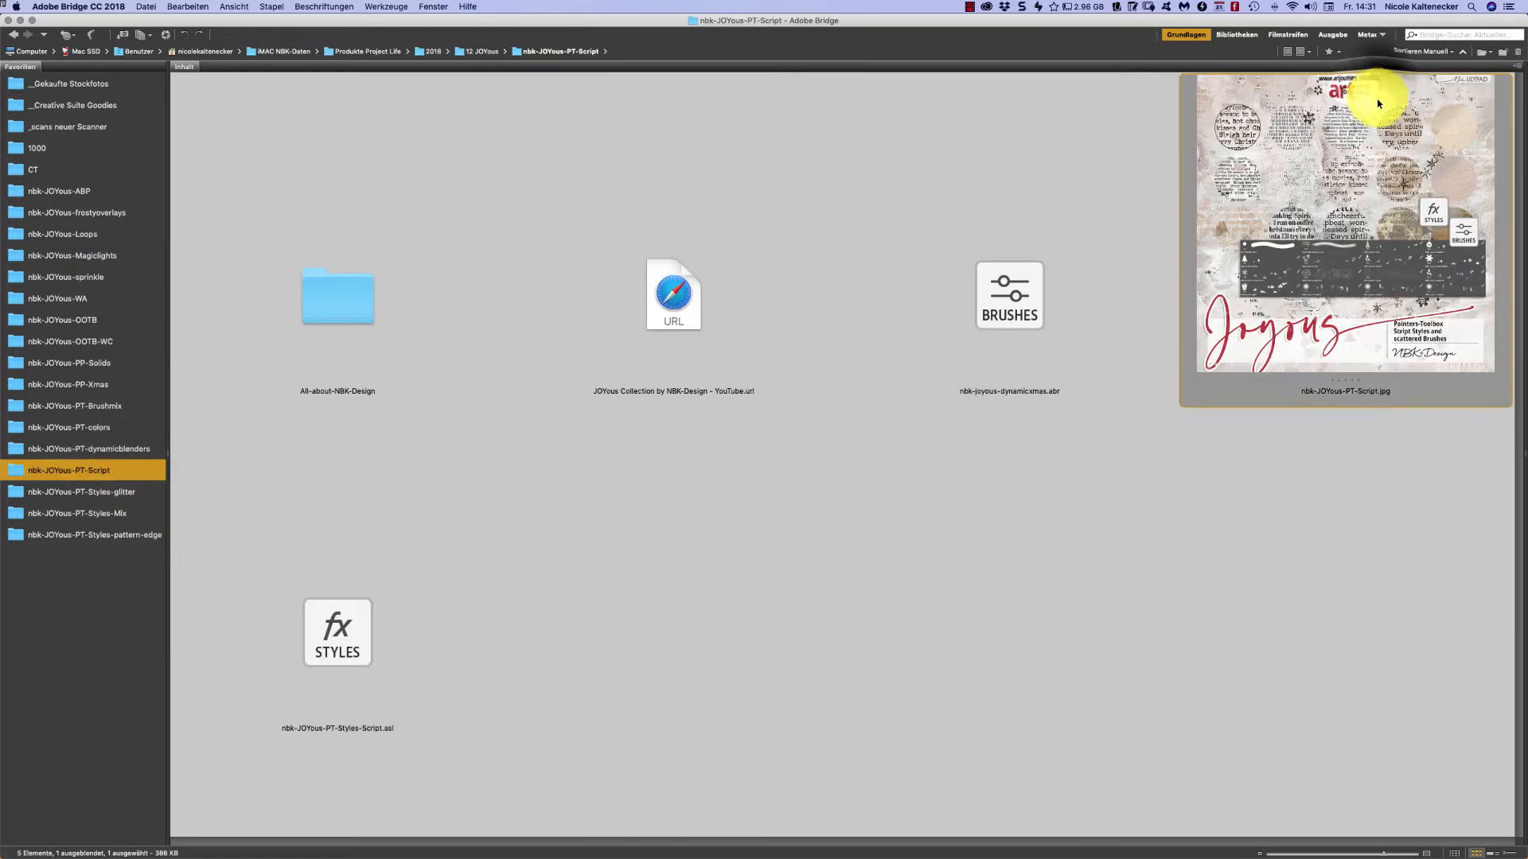
pyautogui.press('space')
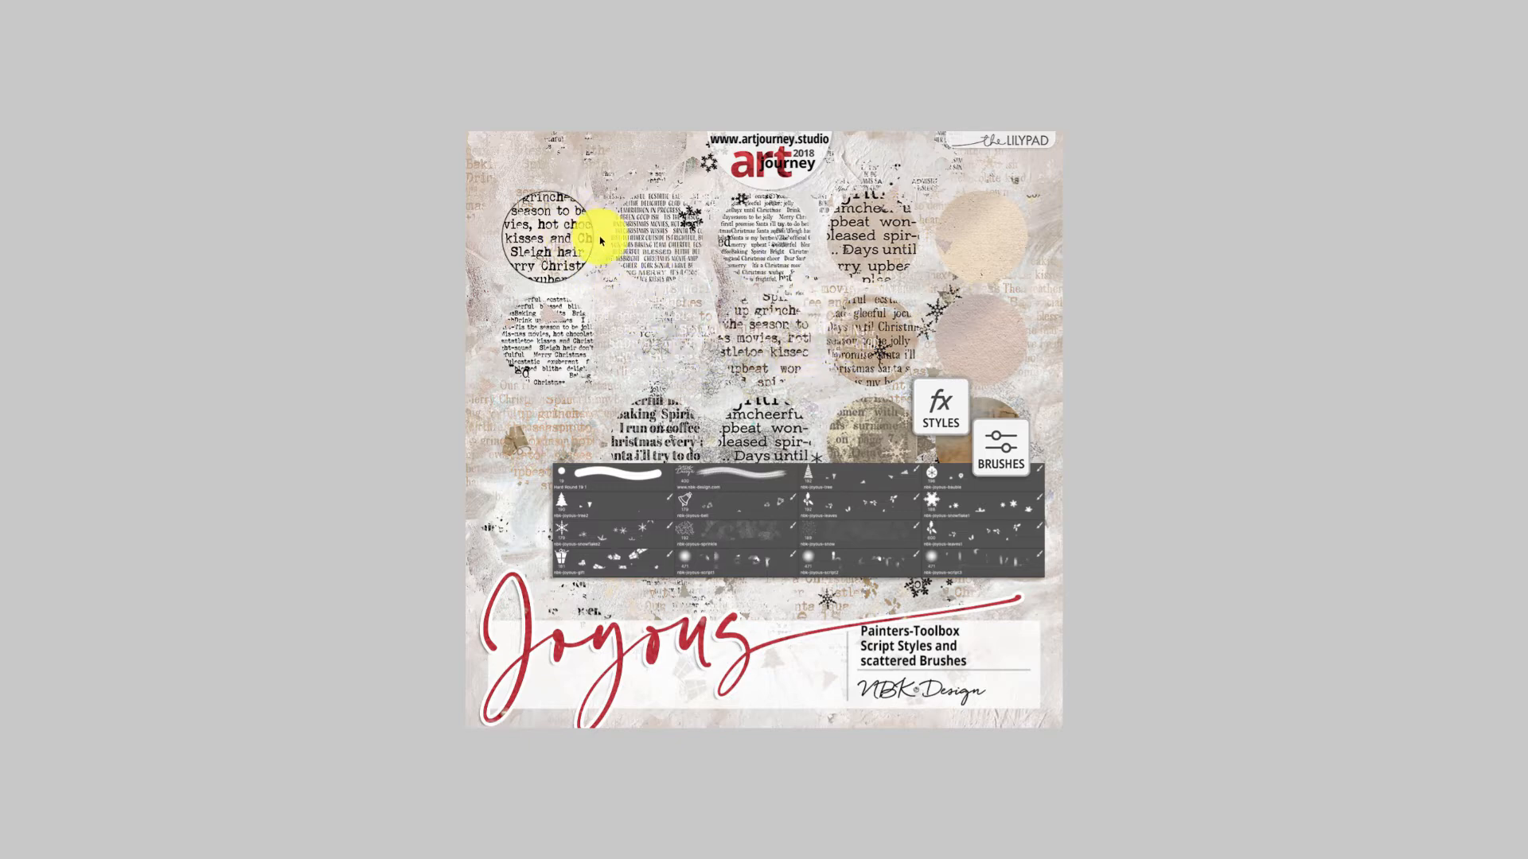
pyautogui.press('space')
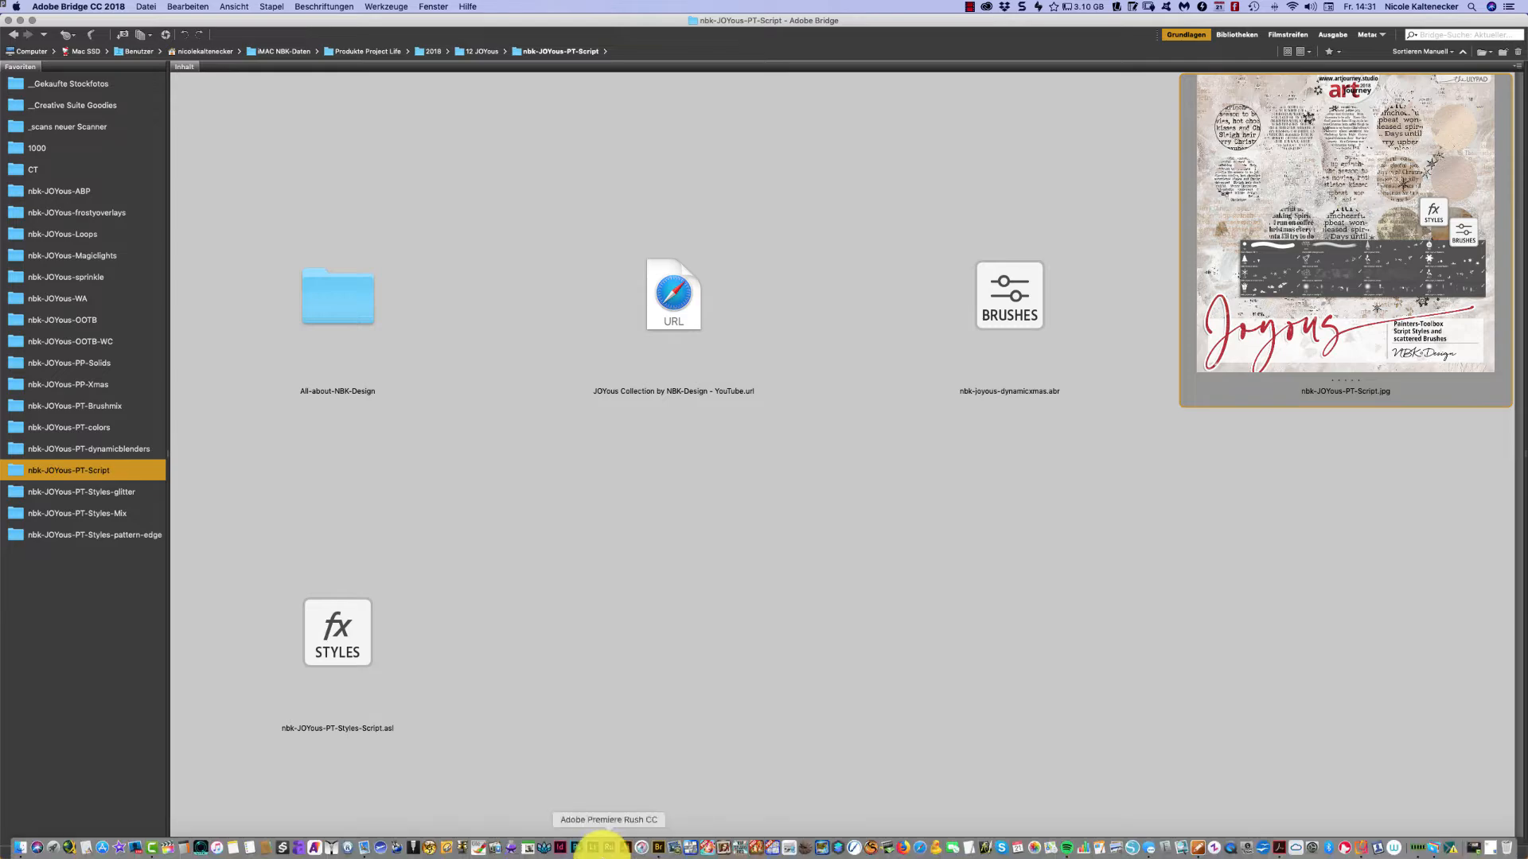
# - Switch to Photoshop with the nbk-JOYous-PP-Solid3.jpg artwork and group the Layers panel with Styles and Tool Presets
pyautogui.click(576, 847)
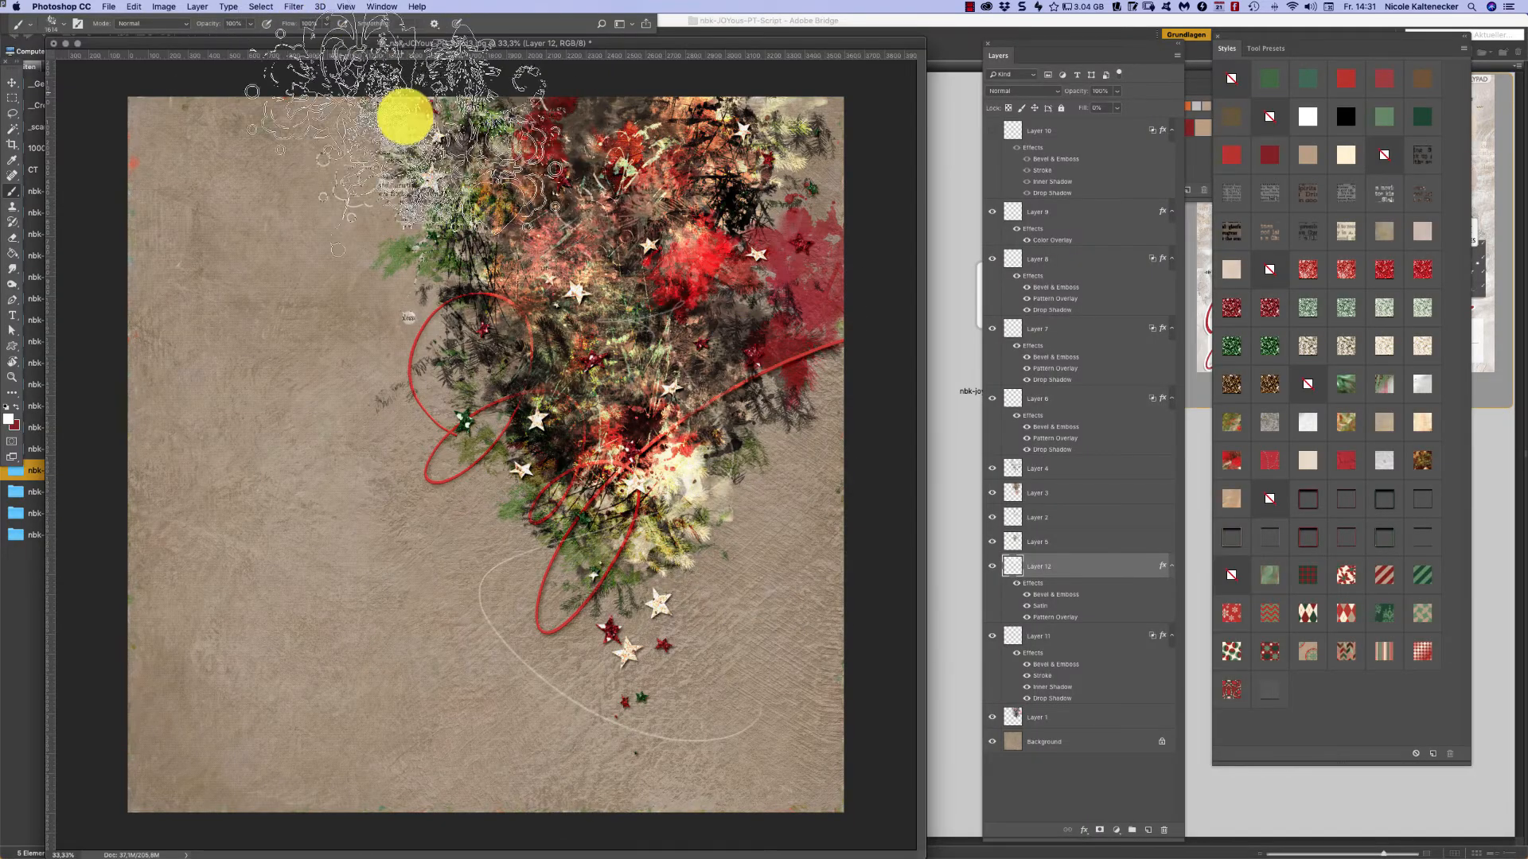
pyautogui.press('super+plus')
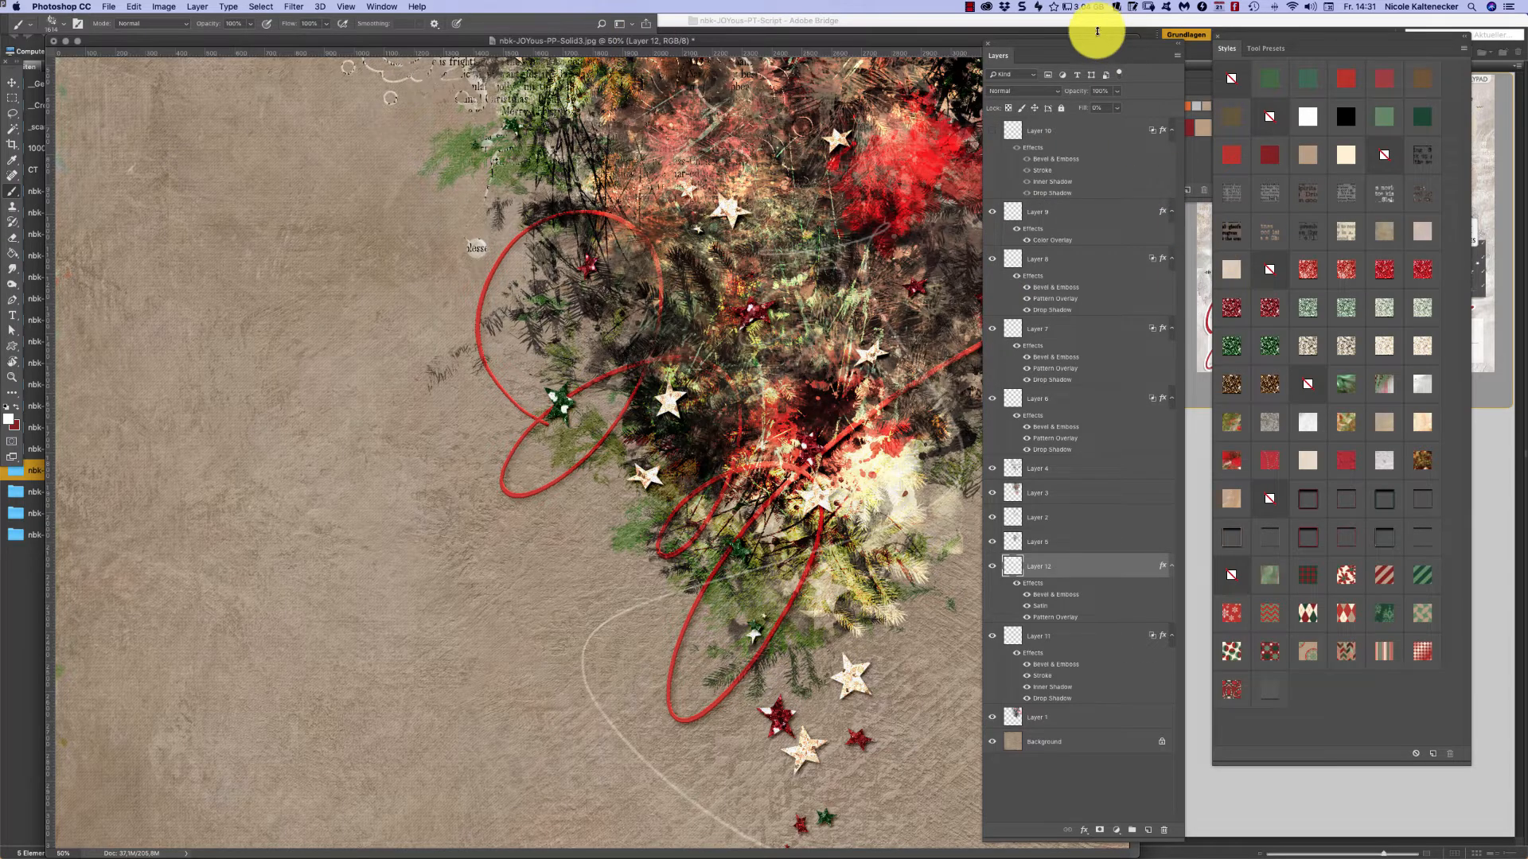
pyautogui.moveTo(1096, 47); pyautogui.dragTo(1289, 47)
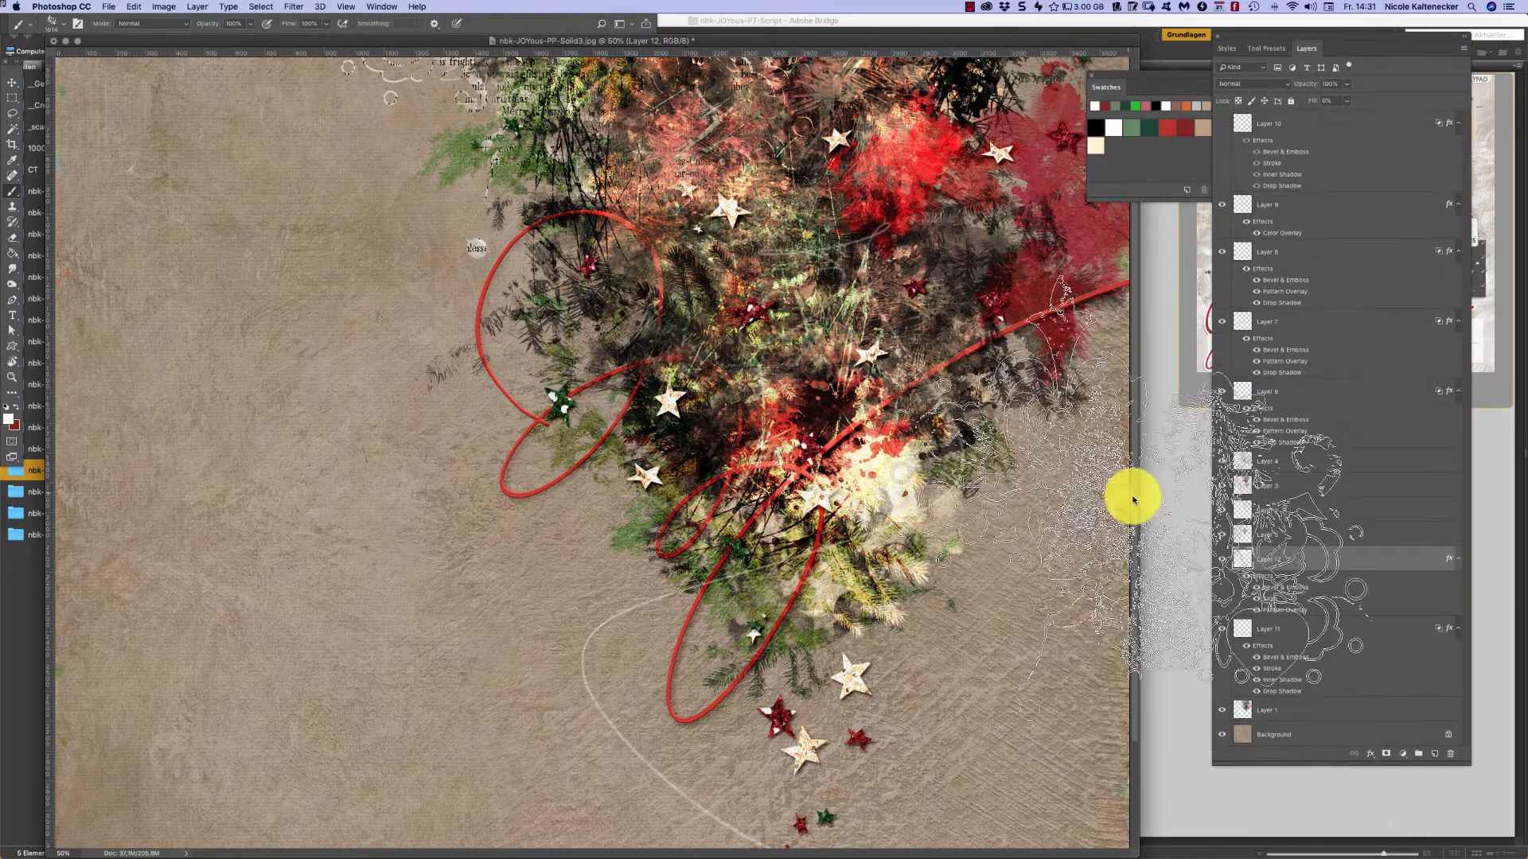
# - Stamp the current brush on Layer 12 beside the cream bloom at the floral cluster's lower right edge
pyautogui.scroll(3, 1119, 394)
pyautogui.scroll(3, 1119, 394)
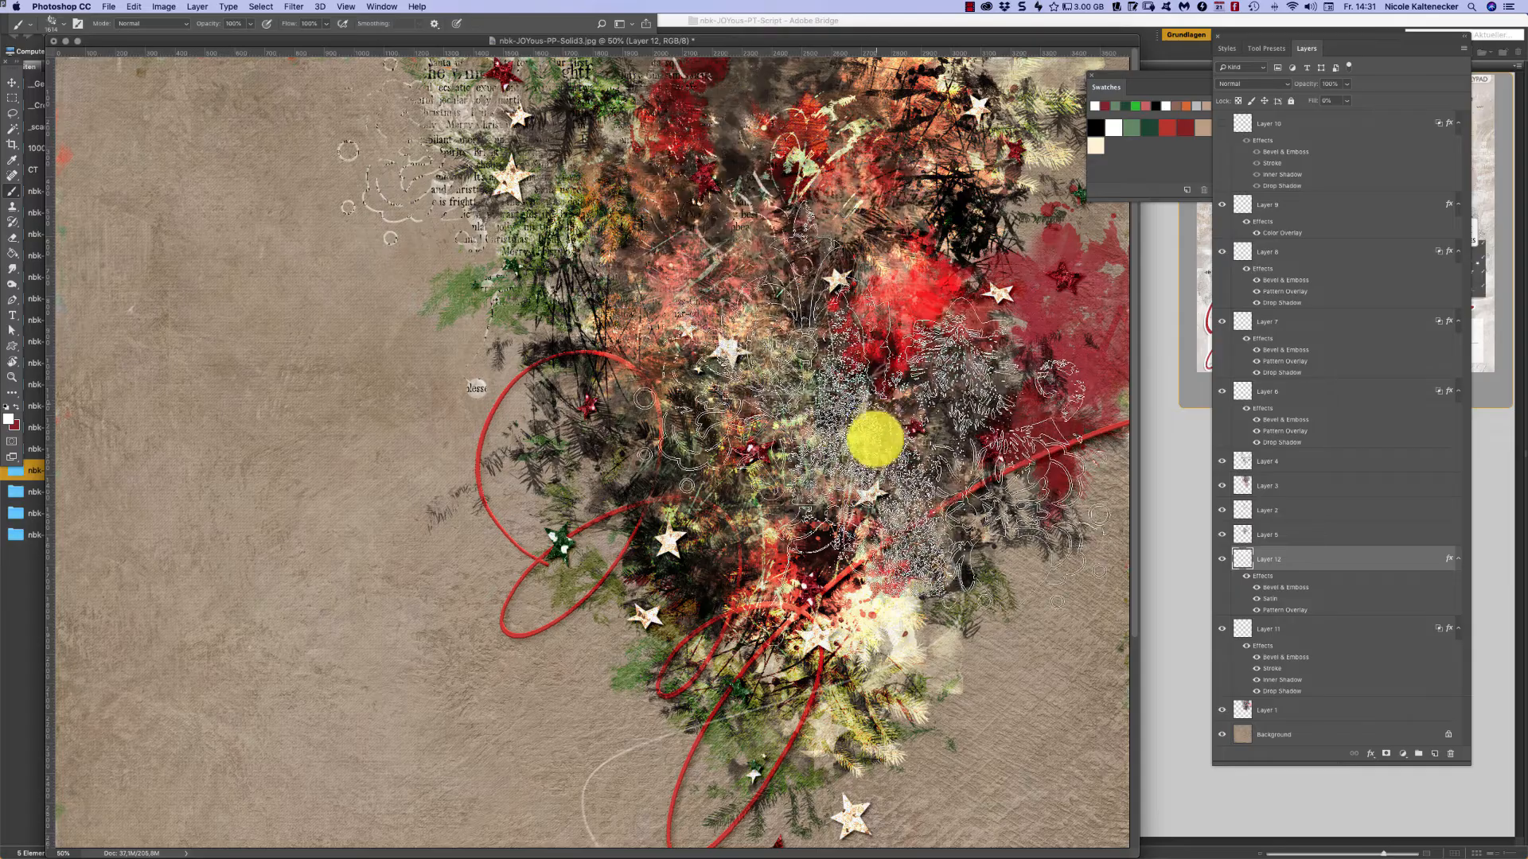
pyautogui.click(892, 464)
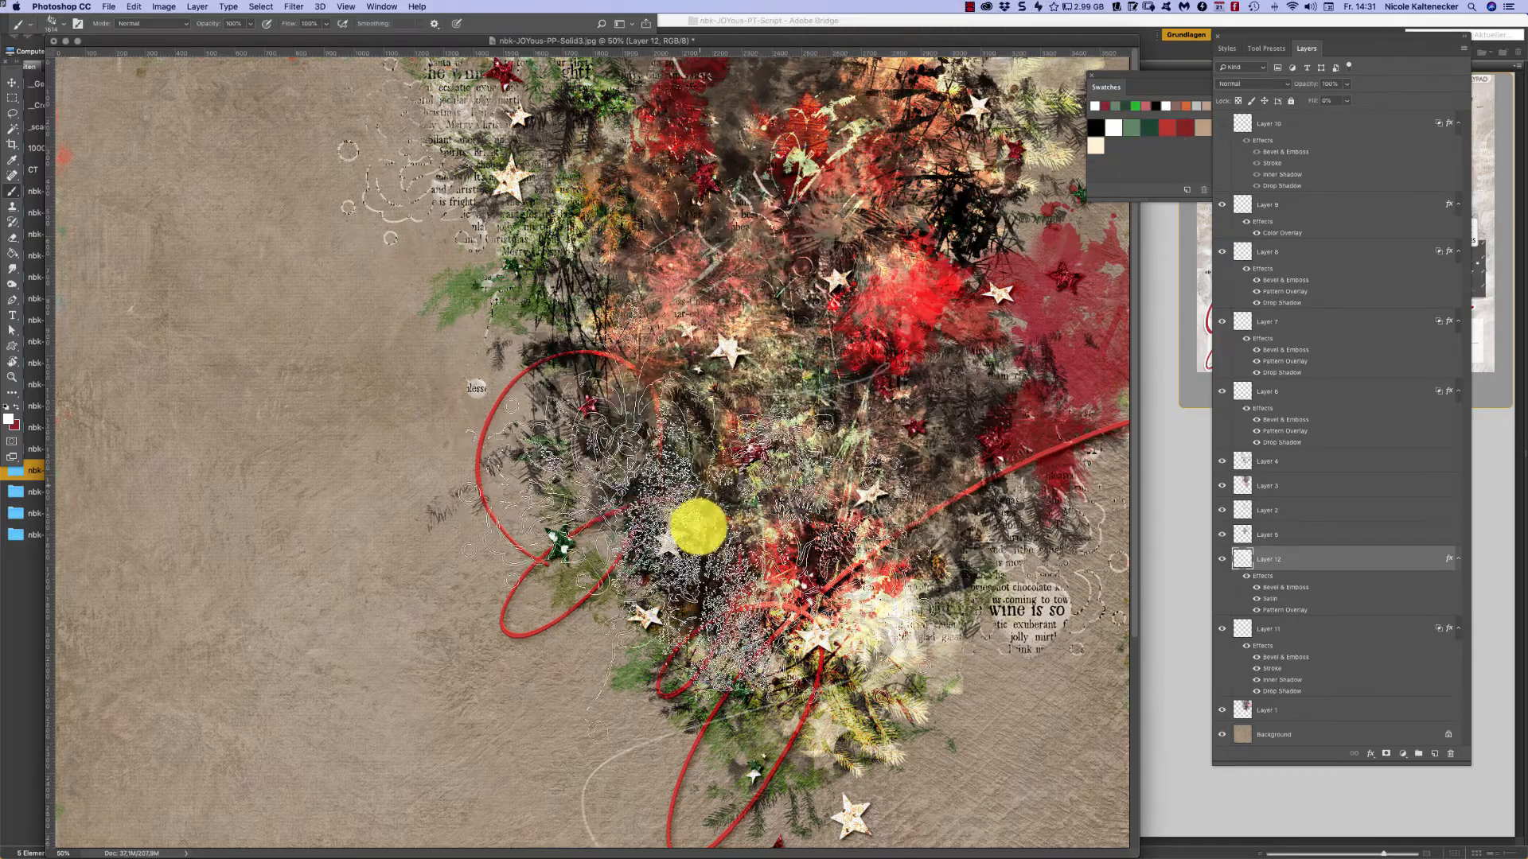
pyautogui.press('super+minus')
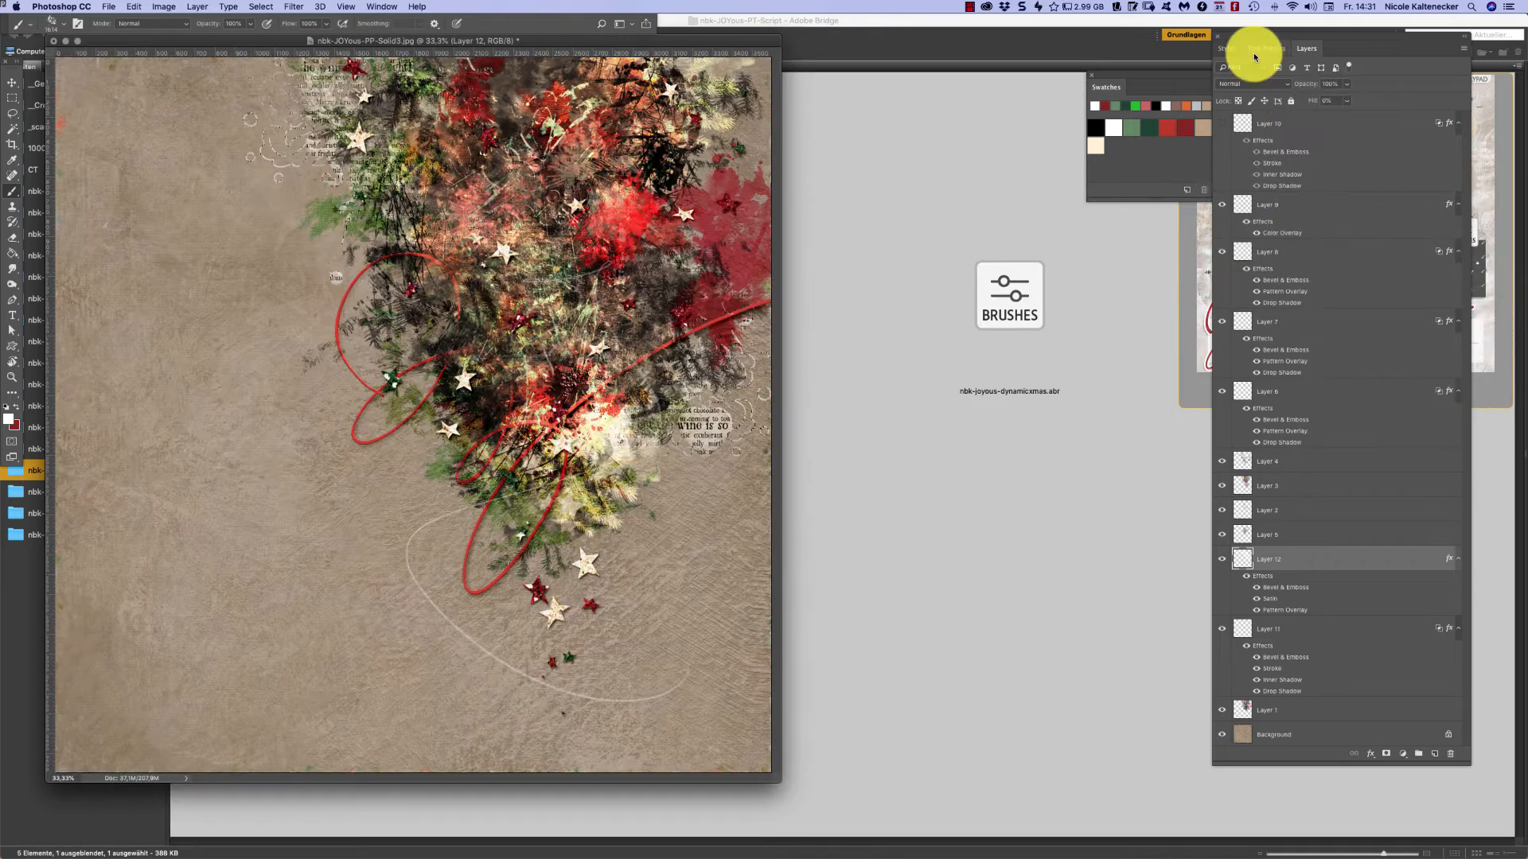
# - Choose the nbk-JOYous-PT-Brushmix21.png brush and stamp it on Layer 12 beneath the cluster's lower left part, enlarging the document window
pyautogui.rightClick(610, 218)
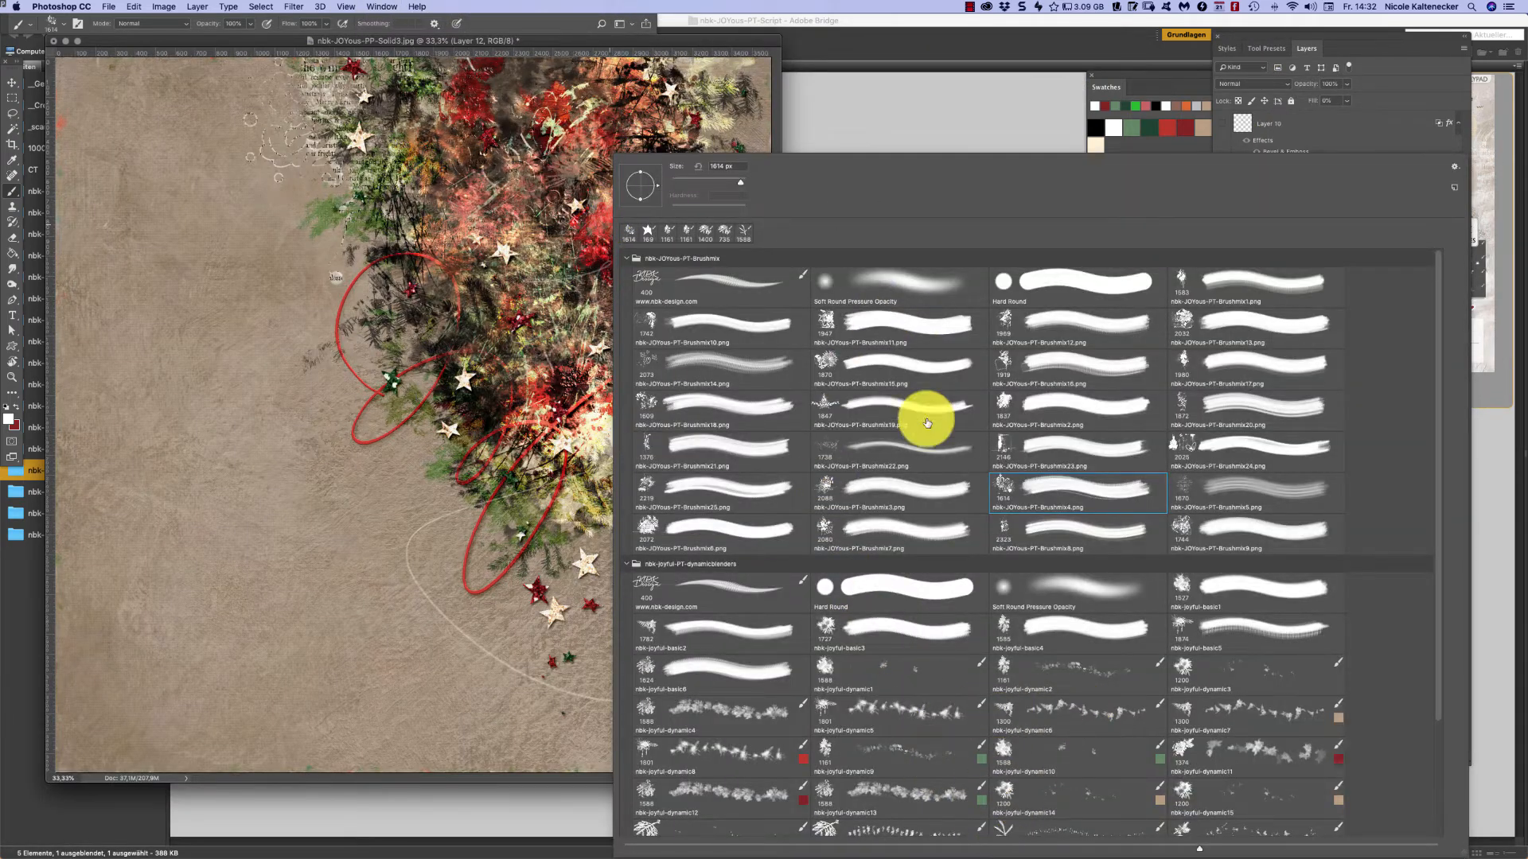
pyautogui.doubleClick(648, 442)
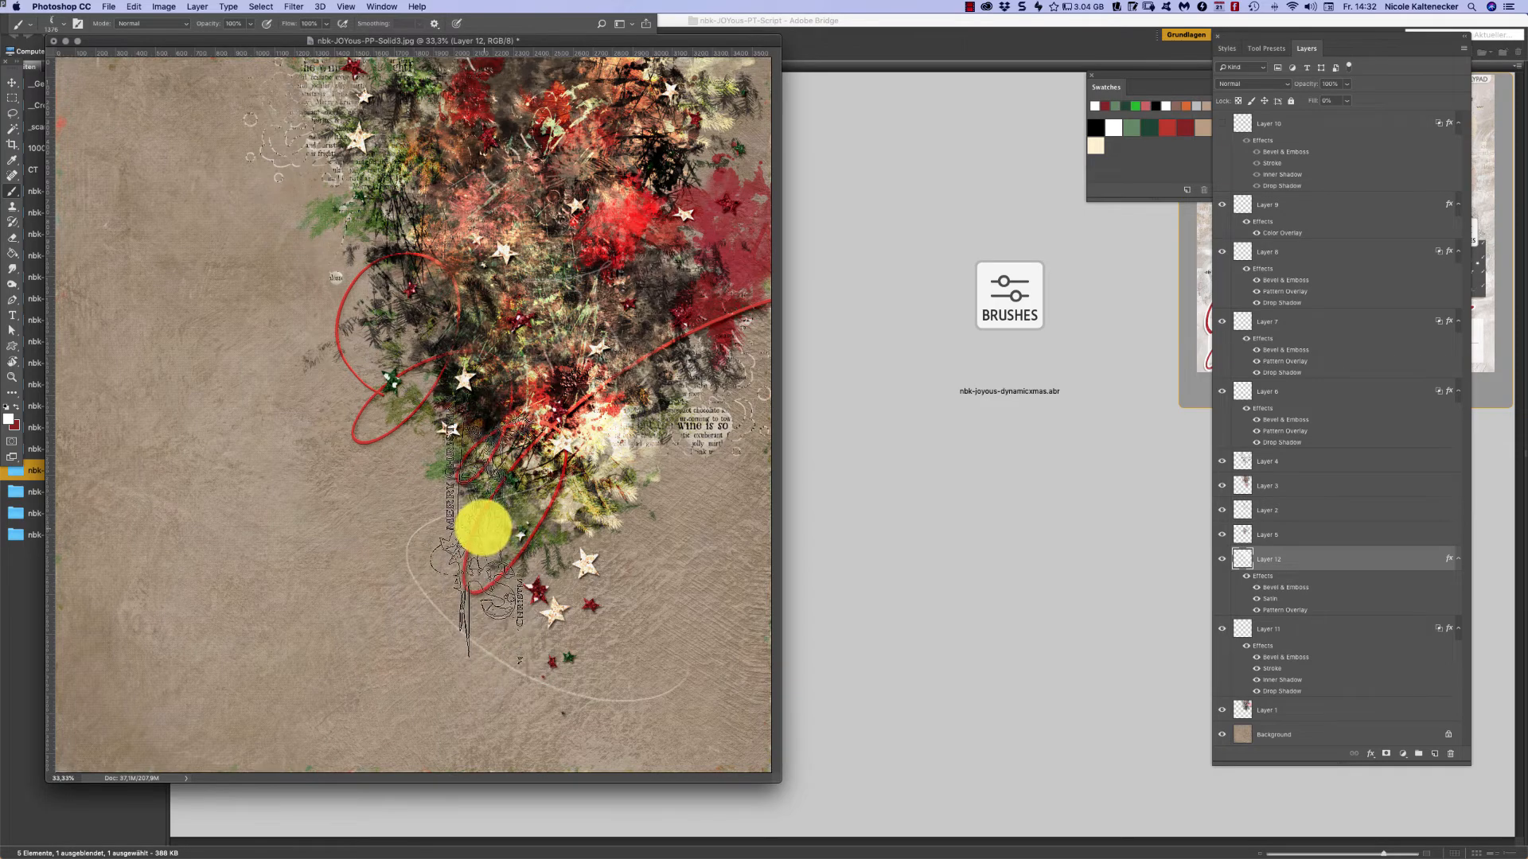
pyautogui.click(470, 530)
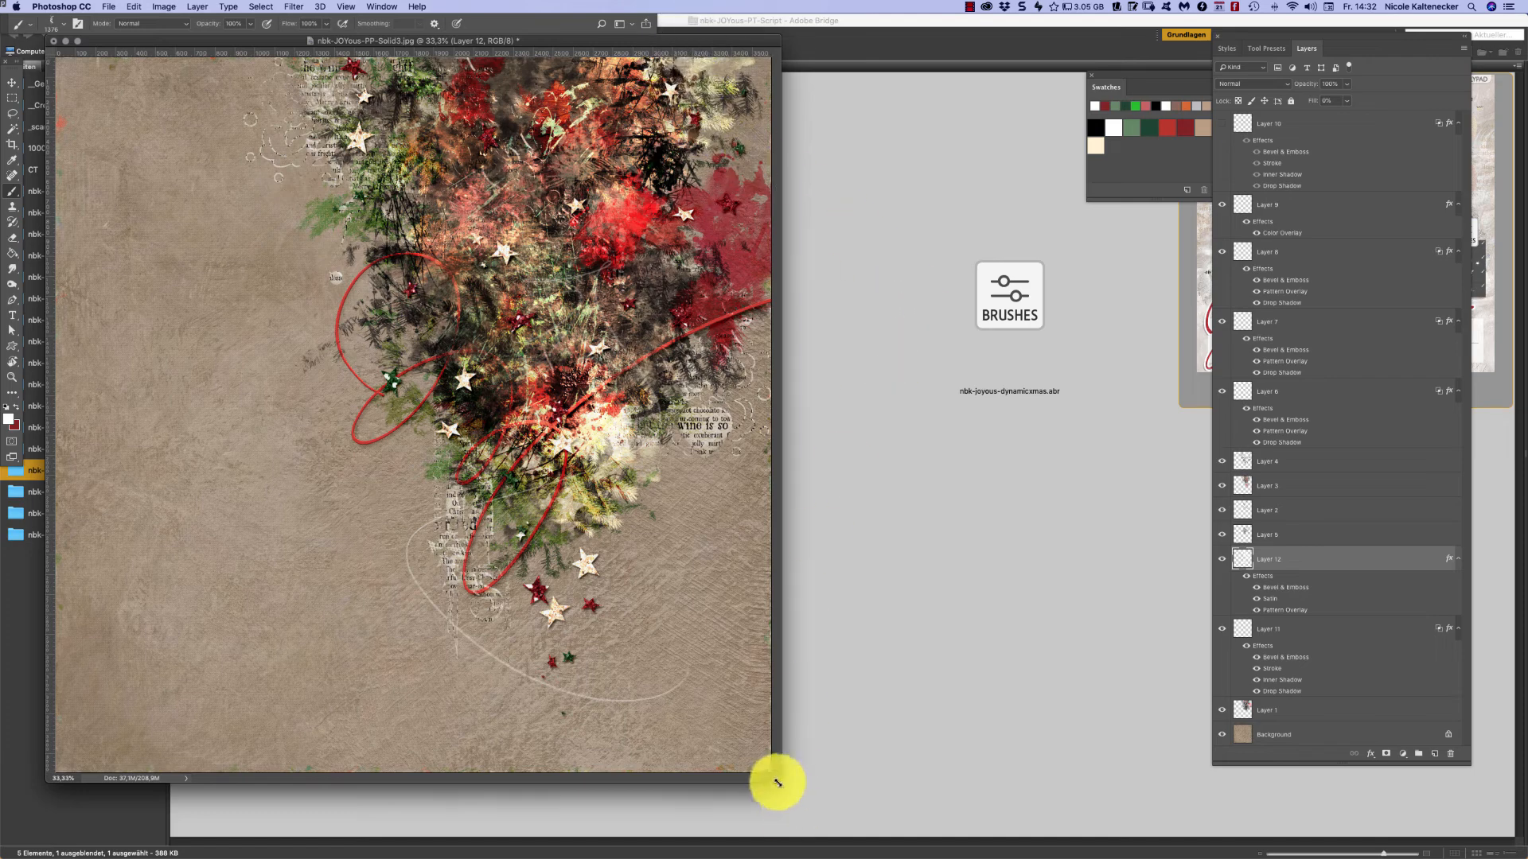
pyautogui.moveTo(778, 783); pyautogui.dragTo(948, 842)
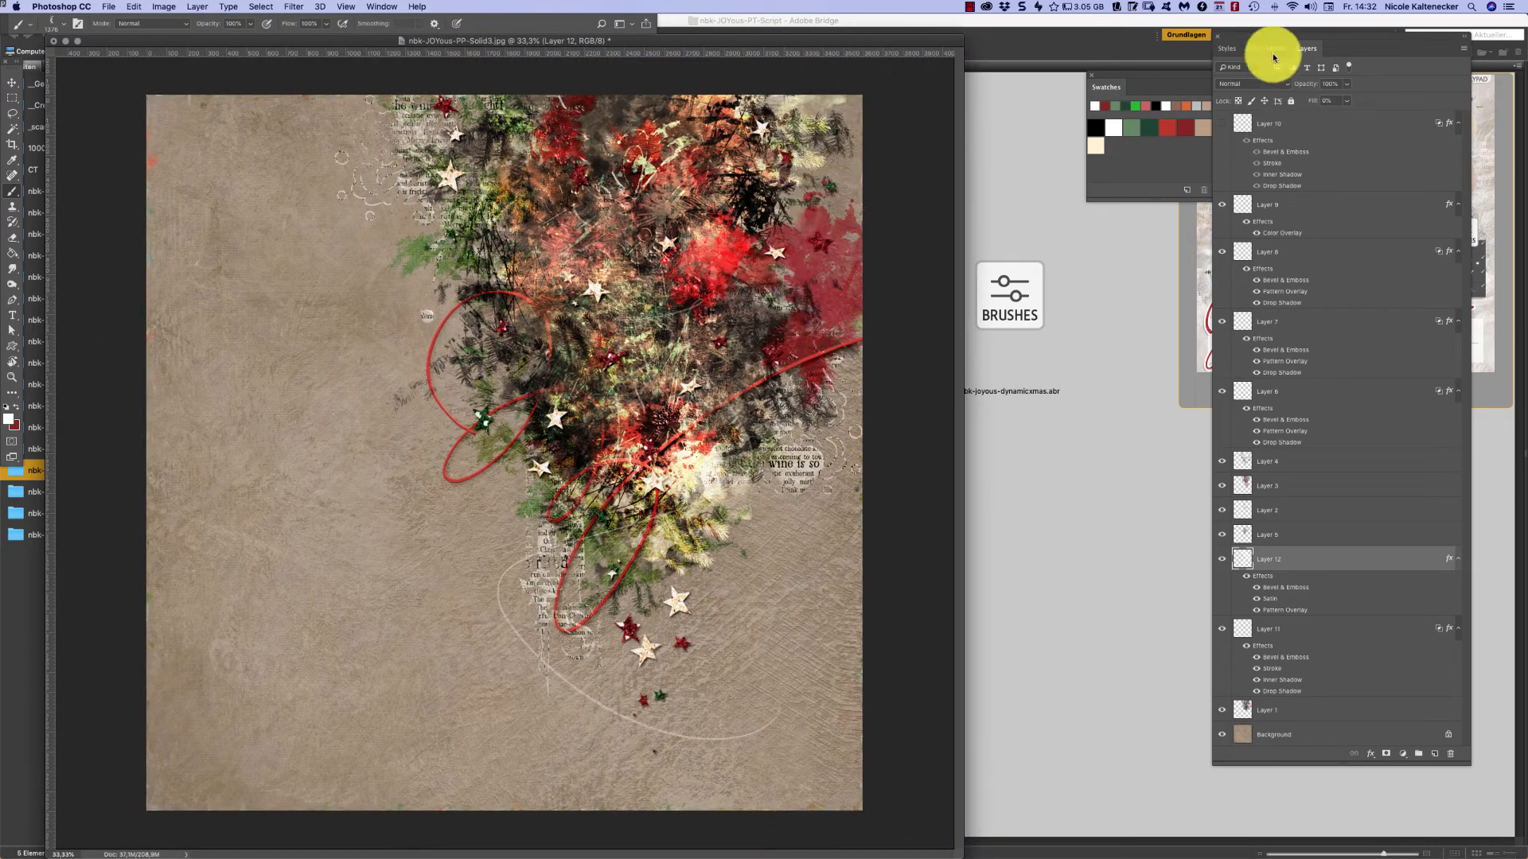
# - Create a new layer directly above Layer 7 with the default name and settings
pyautogui.click(1345, 342)
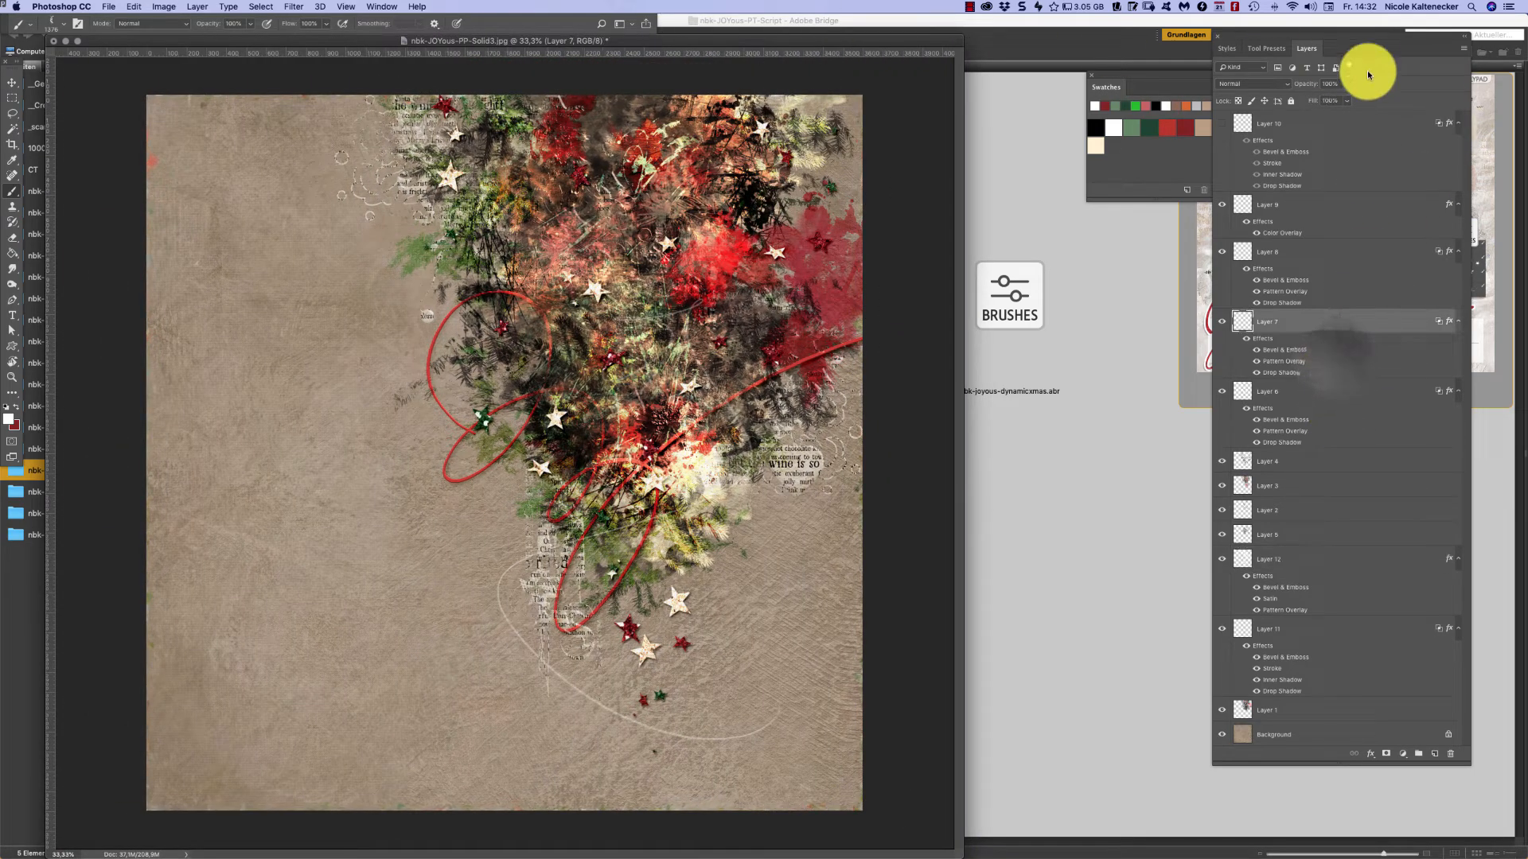
pyautogui.press('super+shift+n')
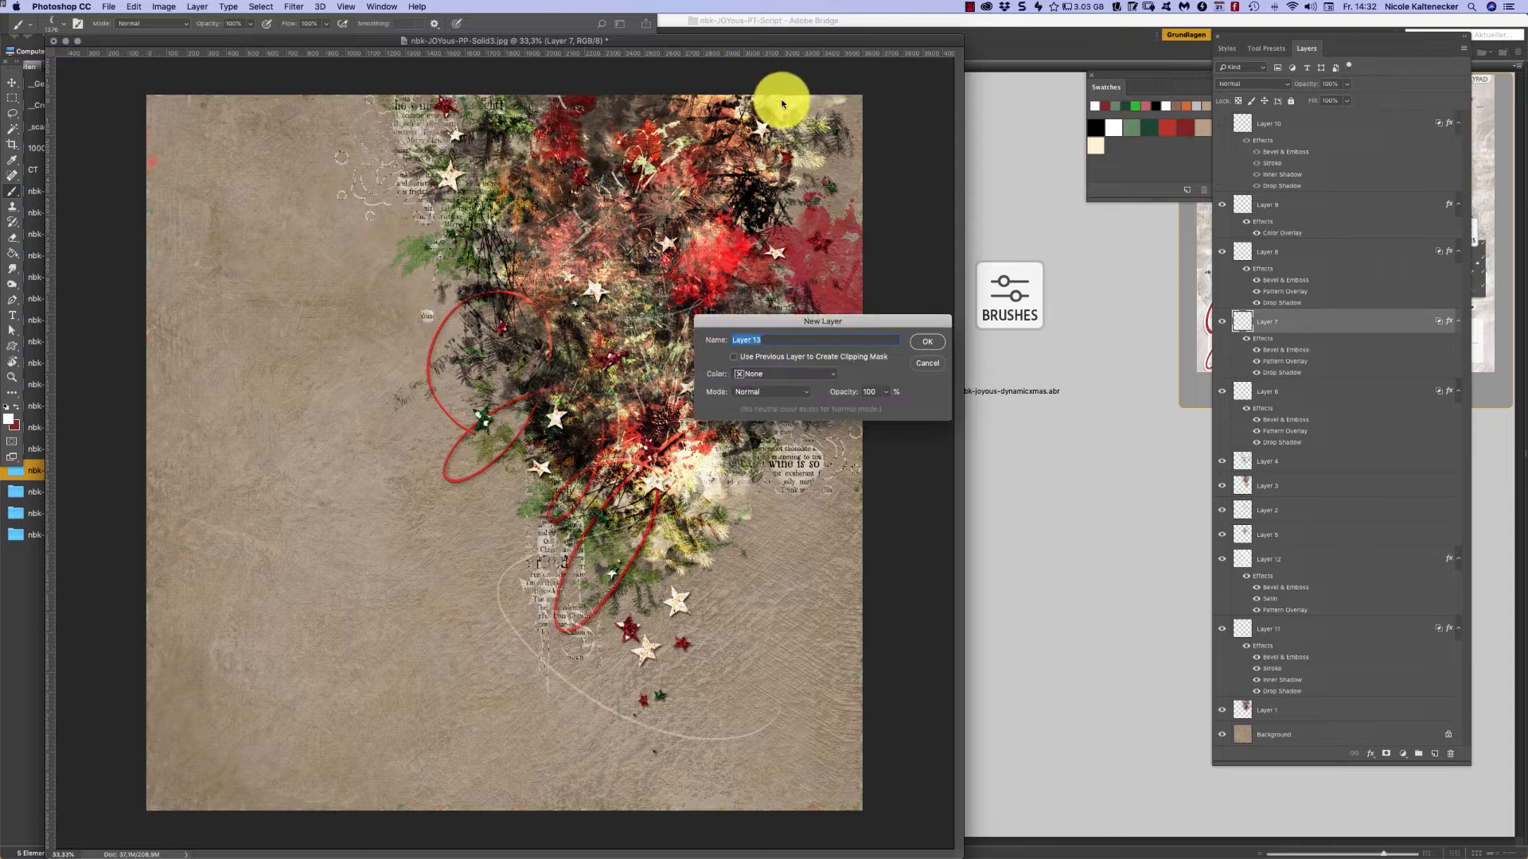
pyautogui.press('Return')
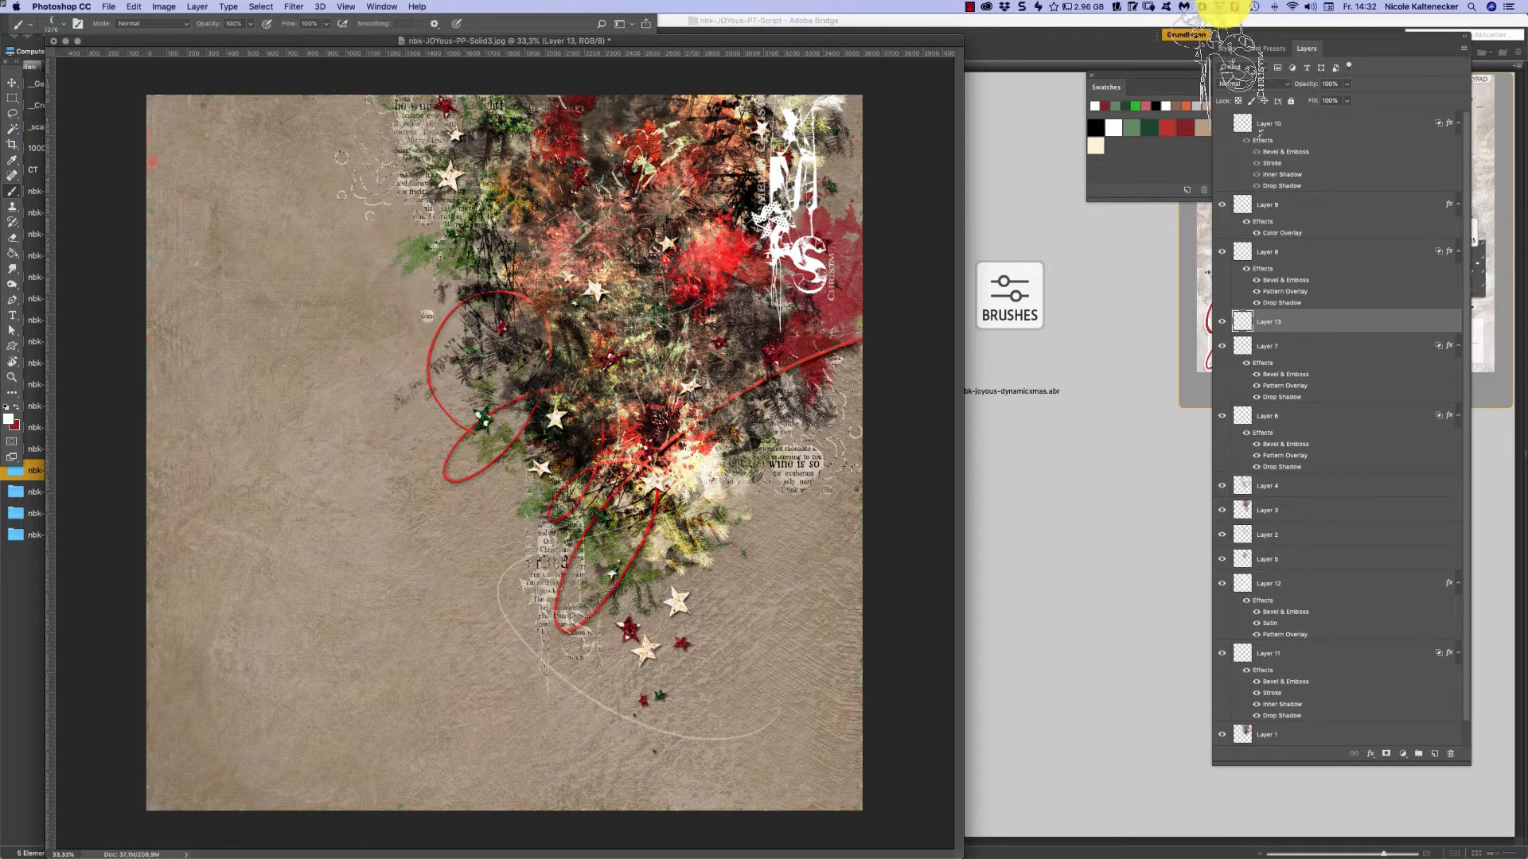
pyautogui.click(1235, 7)
pyautogui.click(1235, 6)
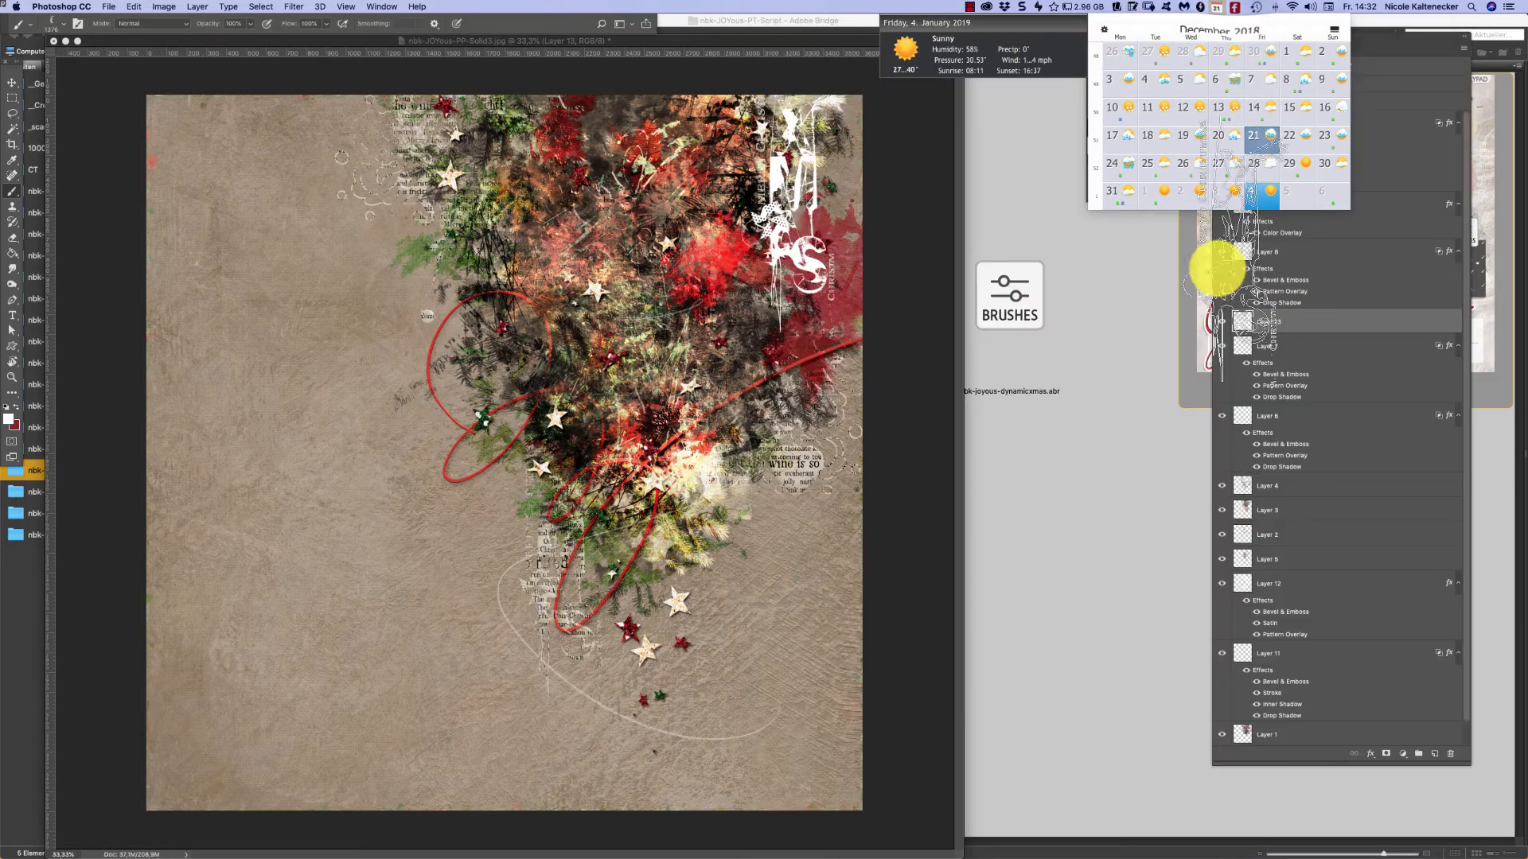
pyautogui.click(1147, 406)
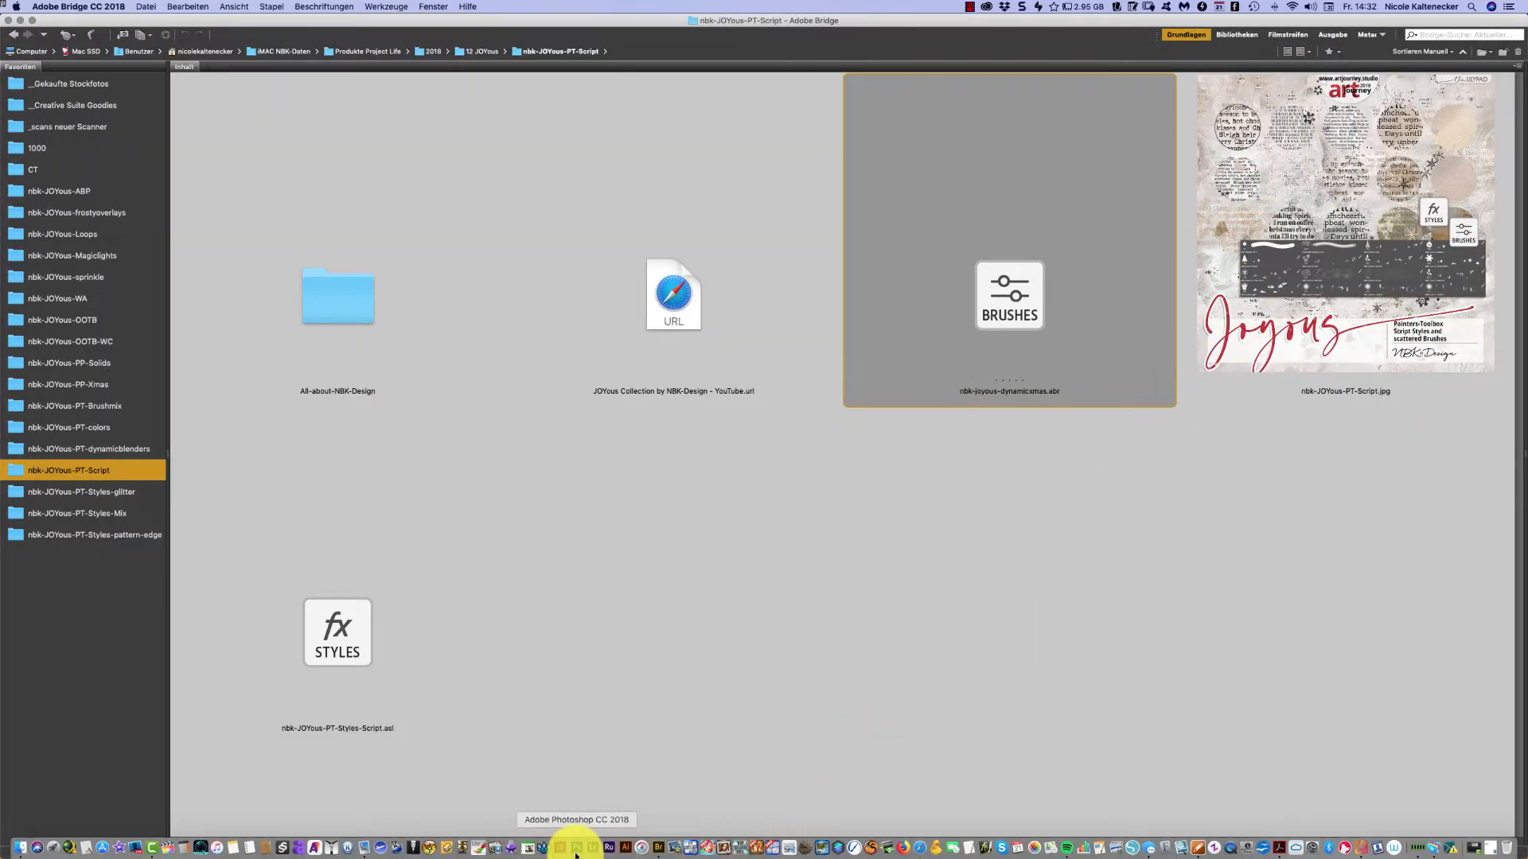
pyautogui.click(575, 848)
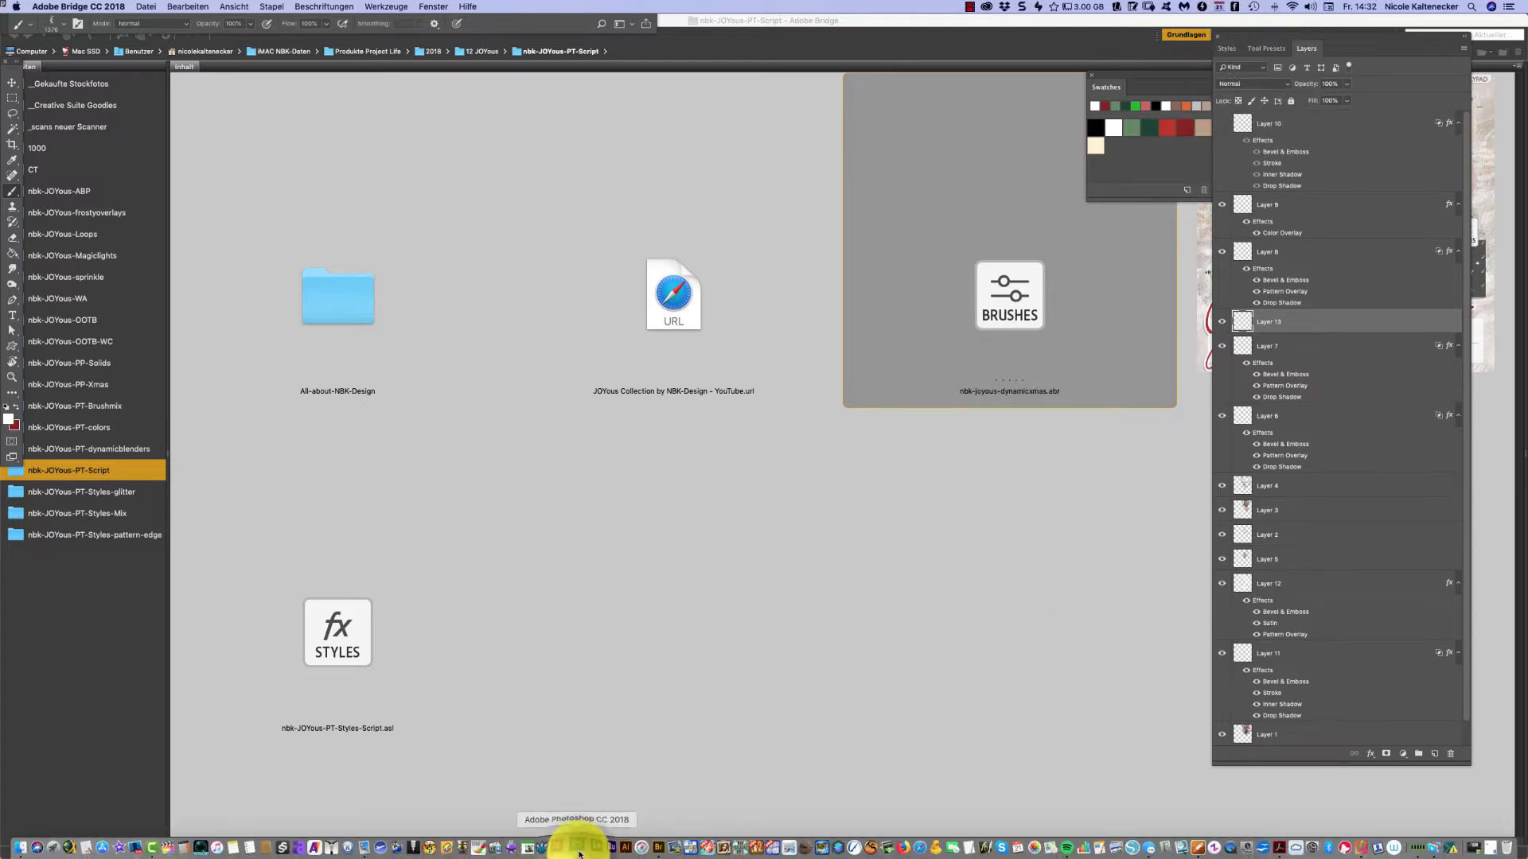
pyautogui.rightClick(578, 848)
pyautogui.click(578, 849)
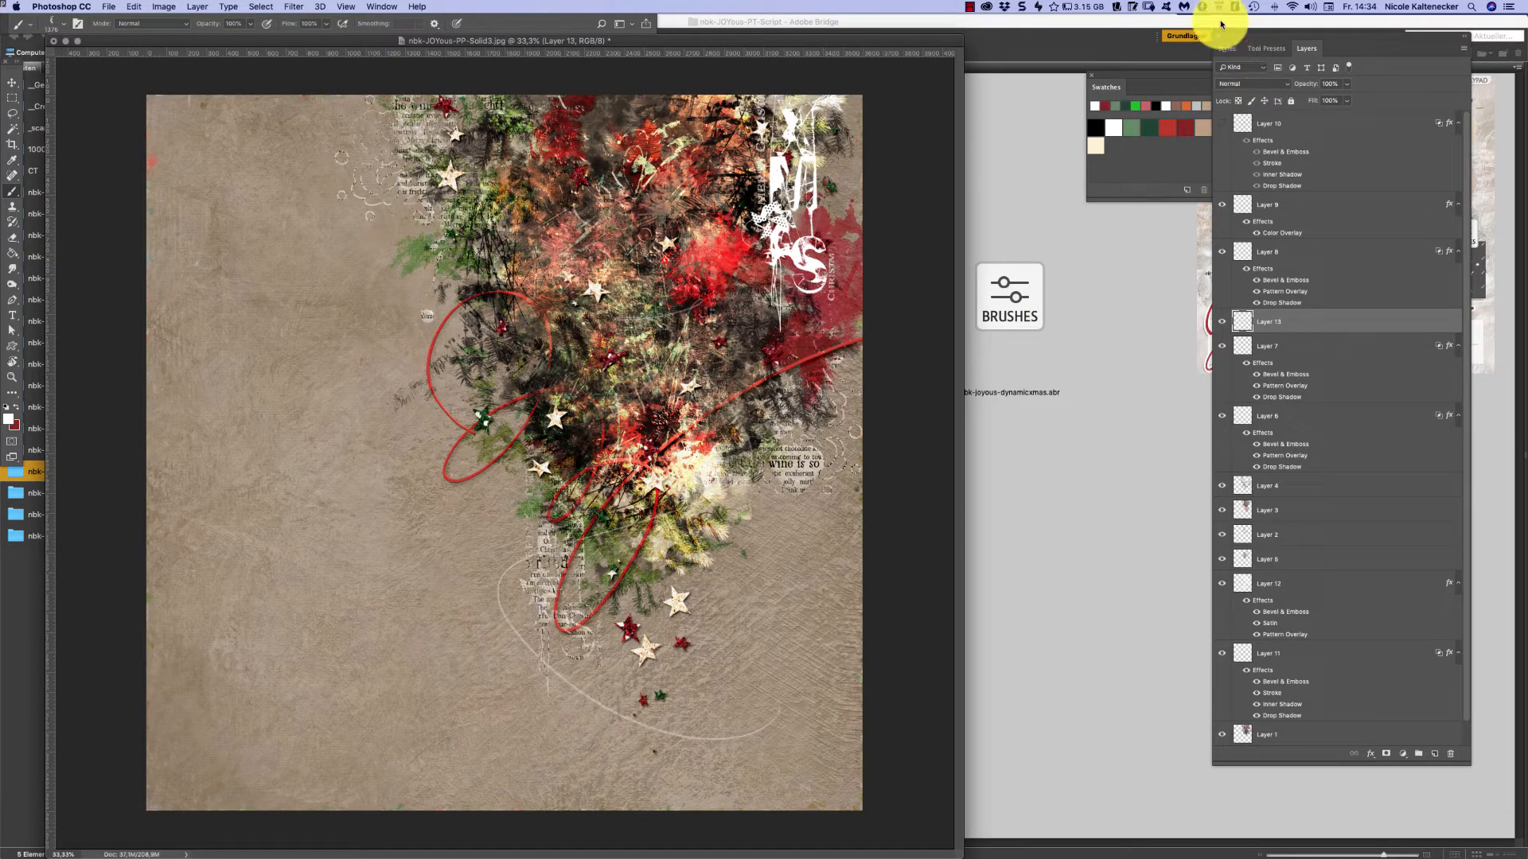
pyautogui.click(969, 5)
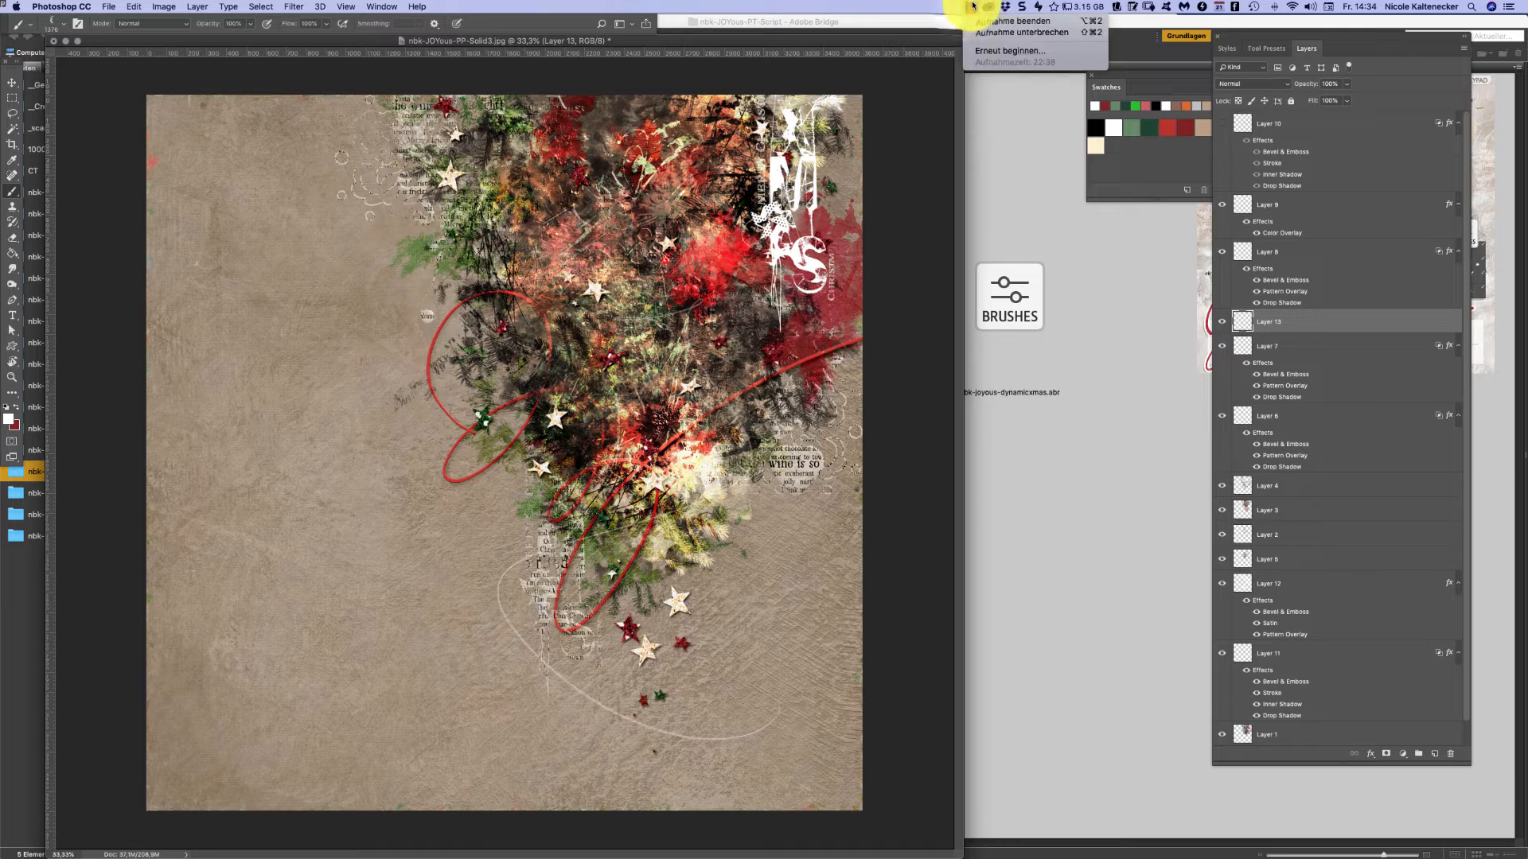
pyautogui.click(994, 73)
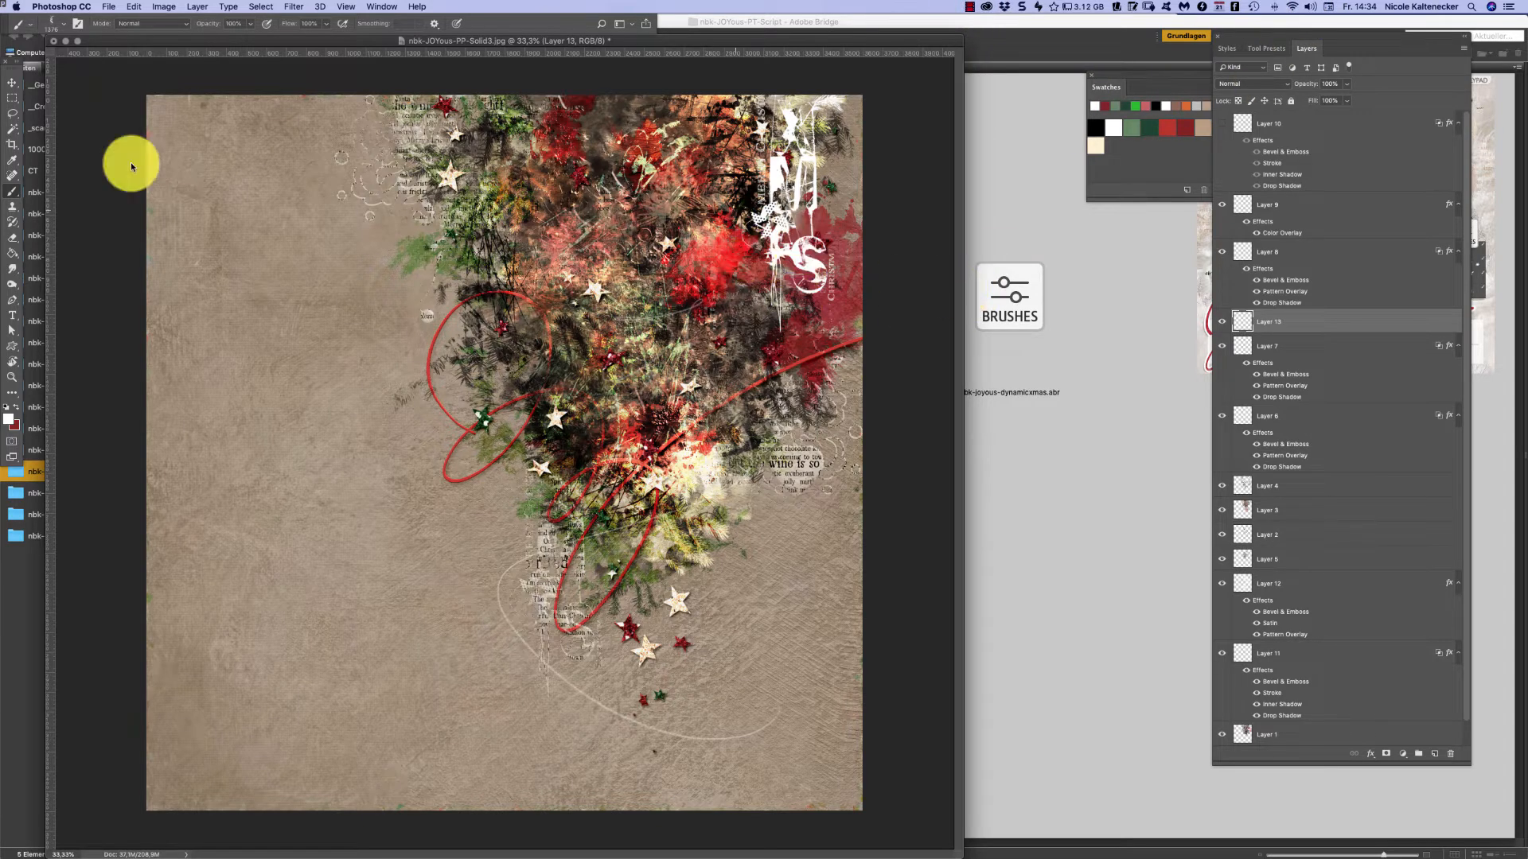
# - Show the layer style presets and undo the white brush marks in the canvas's upper right corner
pyautogui.click(1228, 48)
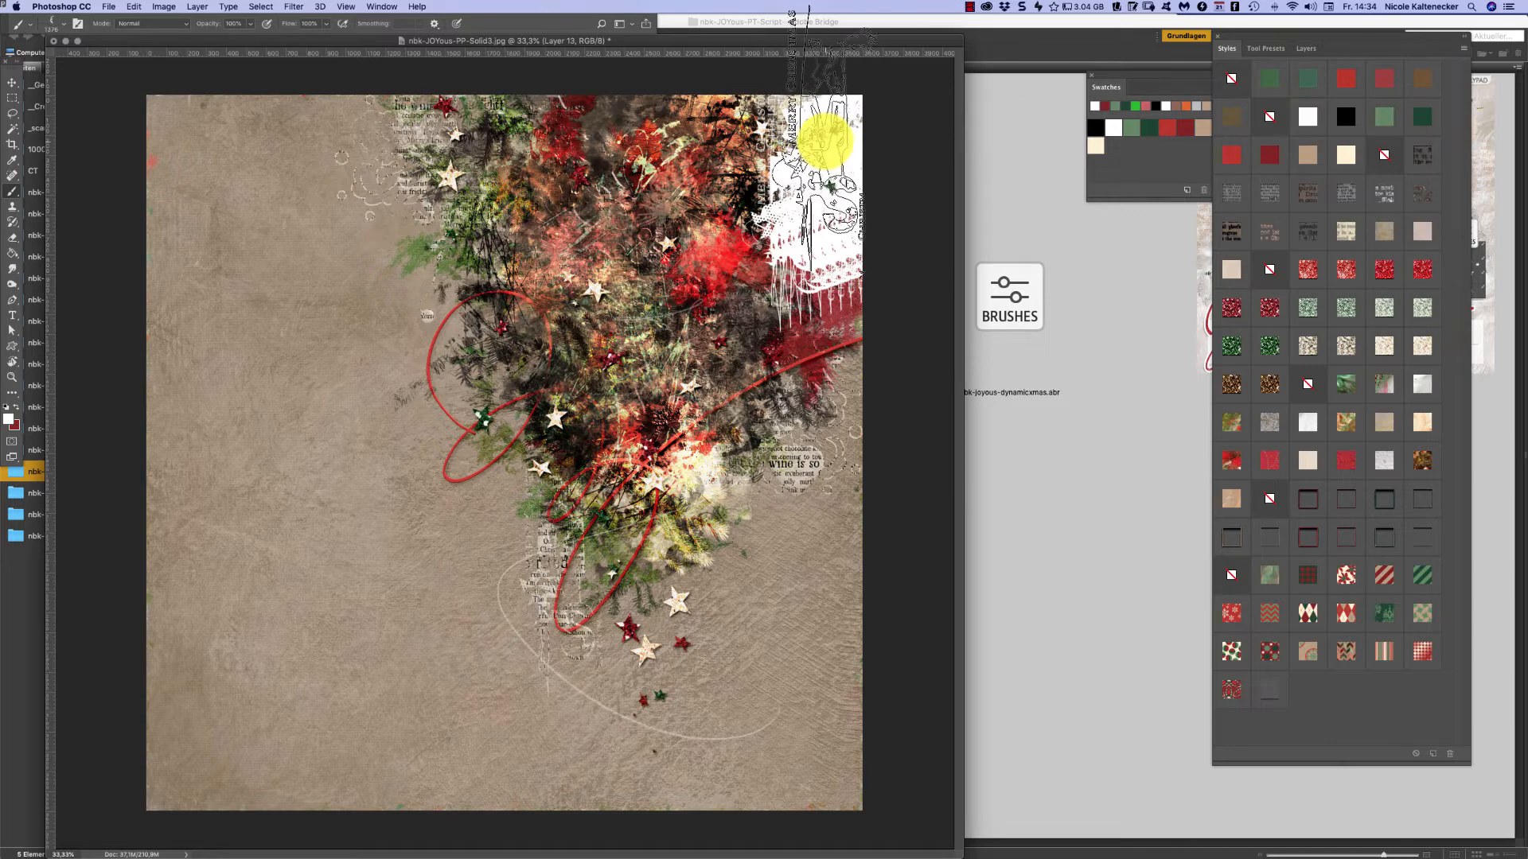
pyautogui.moveTo(836, 45)
pyautogui.mouseDown()
pyautogui.moveTo(849, 49)
pyautogui.moveTo(829, 25)
pyautogui.mouseUp()
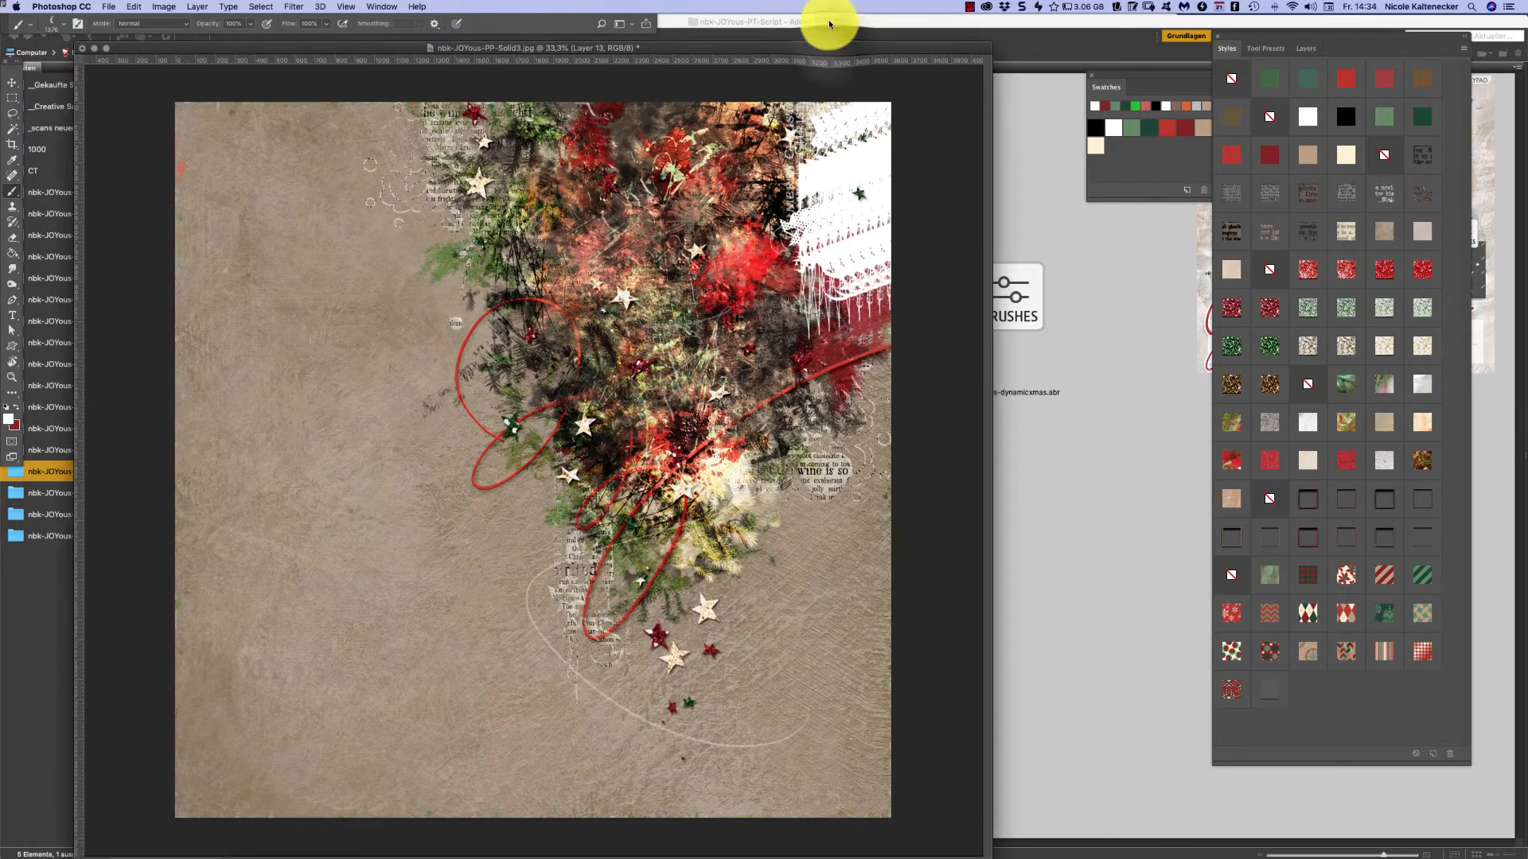
pyautogui.press('super+z')
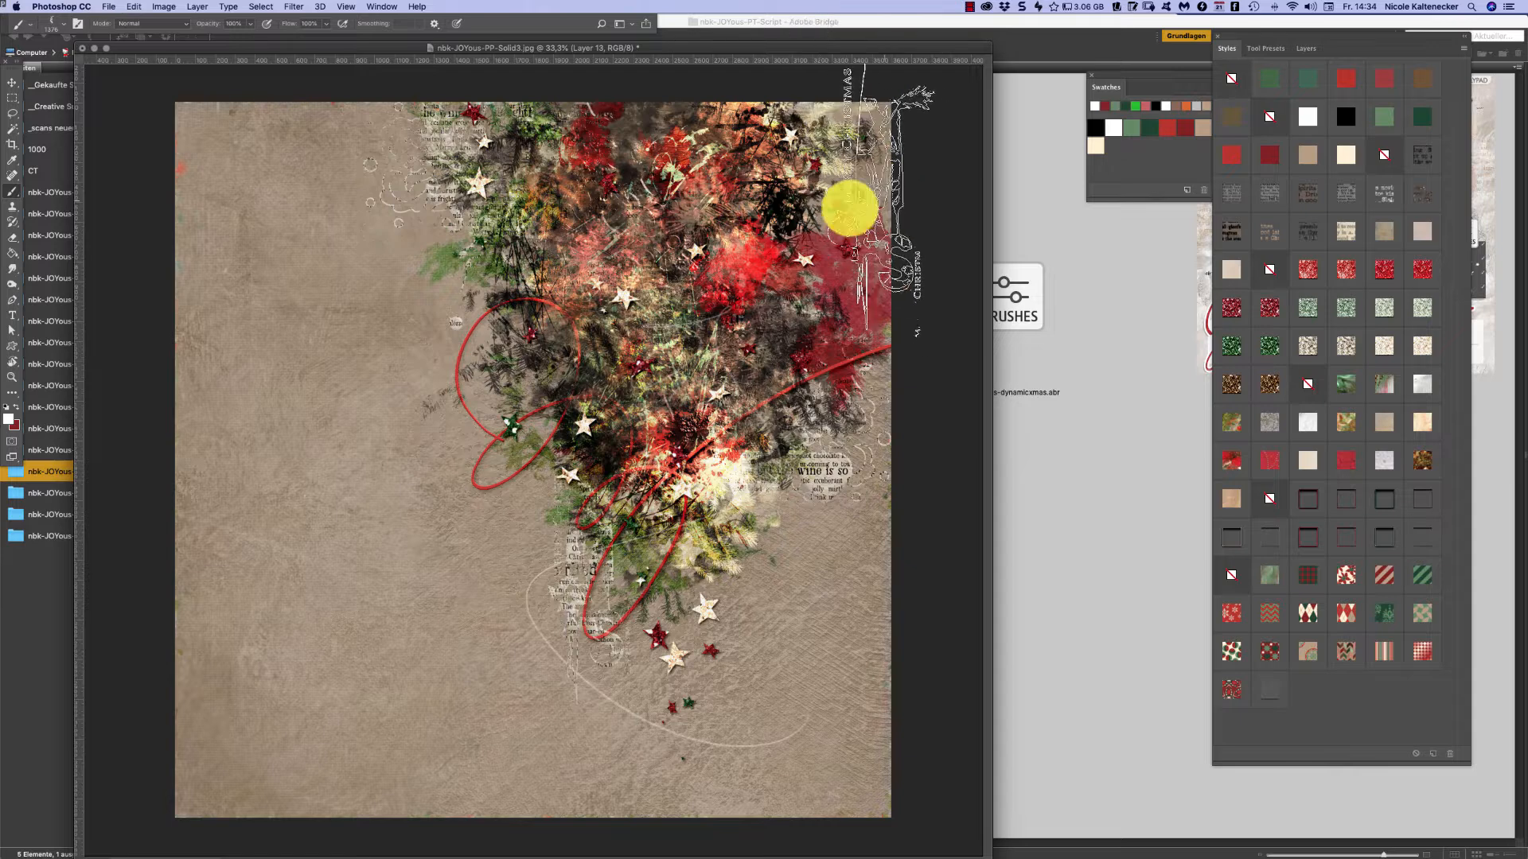
# - Choose the nbk-JOYous-PT-Brushmix1.png brush and stamp it in white in the canvas's upper right corner on Layer 13
pyautogui.rightClick(744, 288)
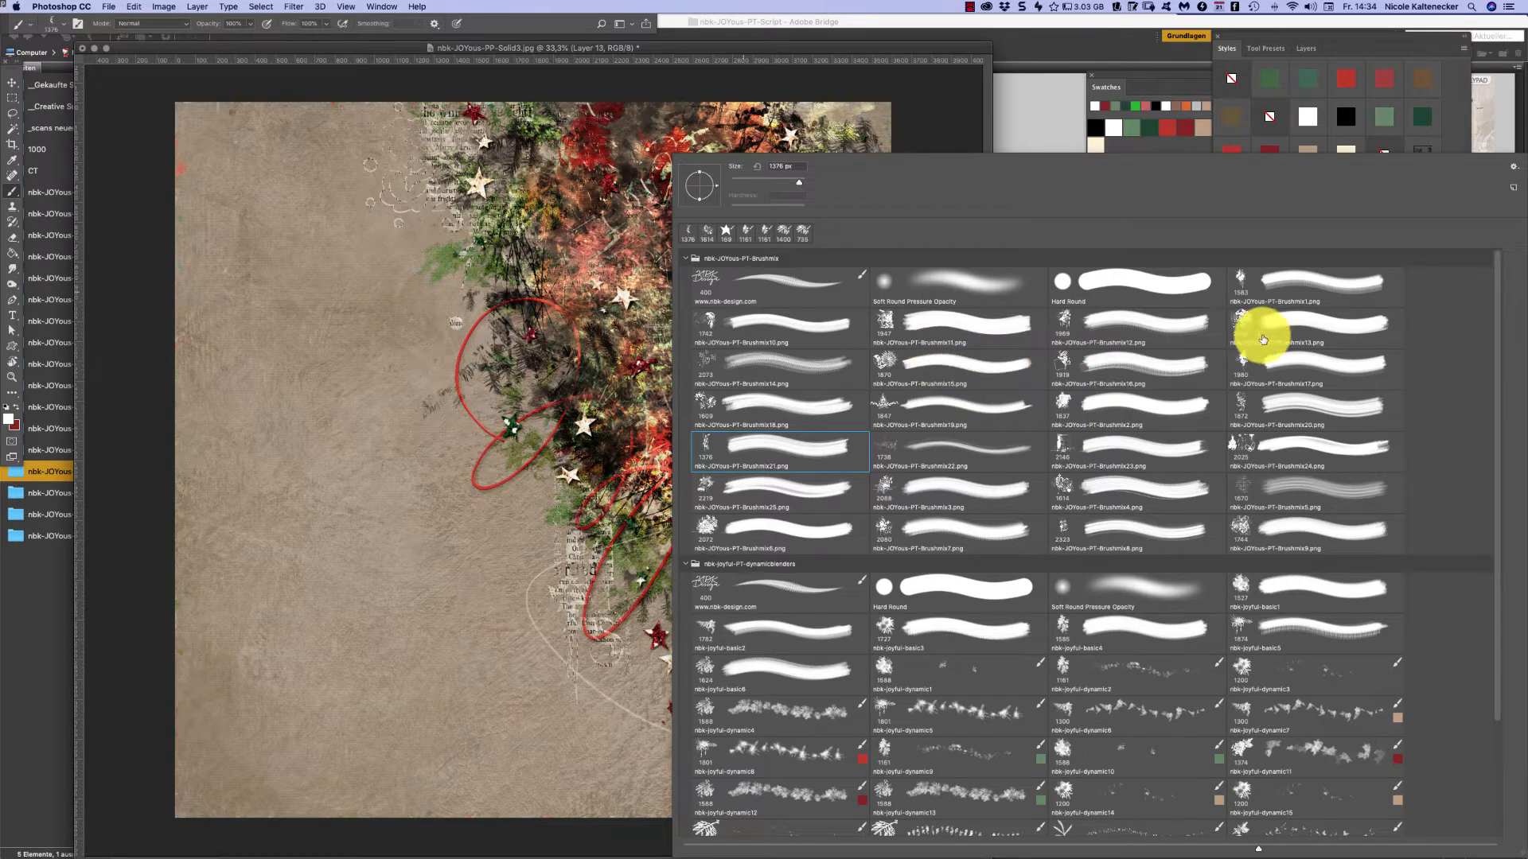
pyautogui.click(1243, 362)
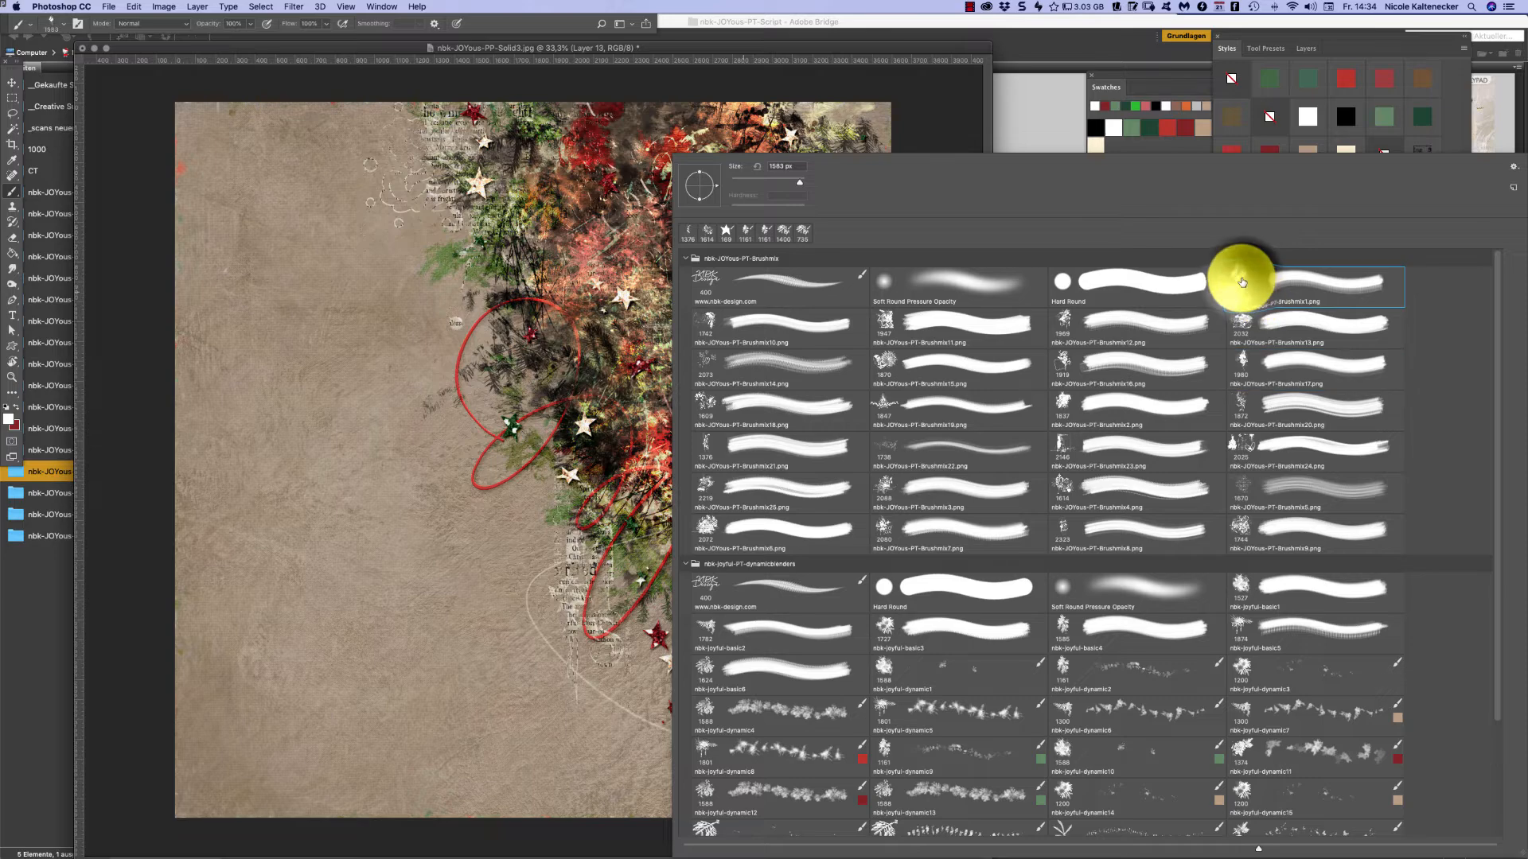
pyautogui.doubleClick(1234, 273)
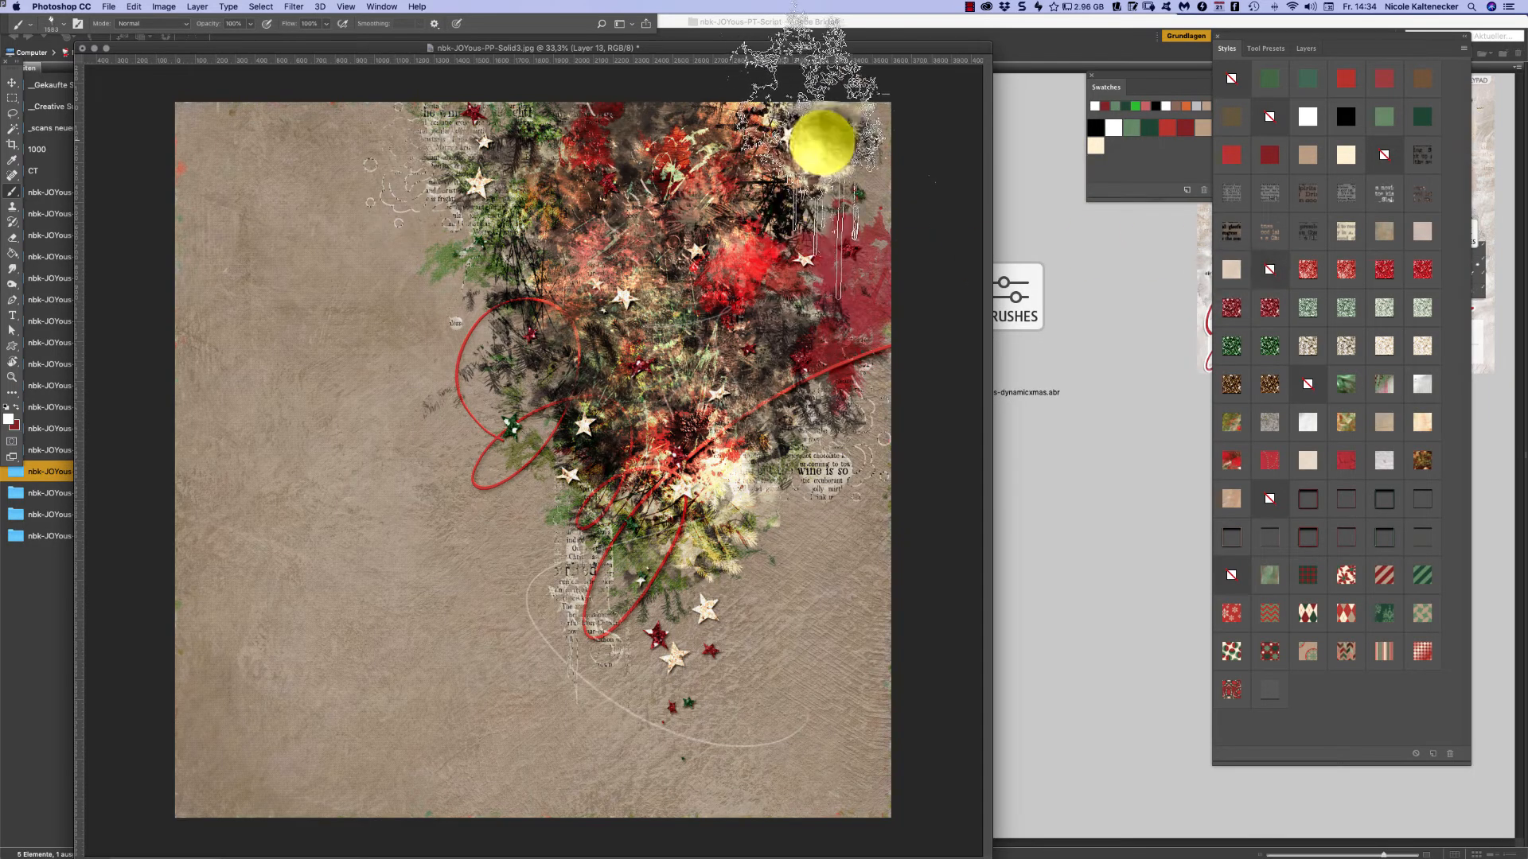
pyautogui.click(824, 142)
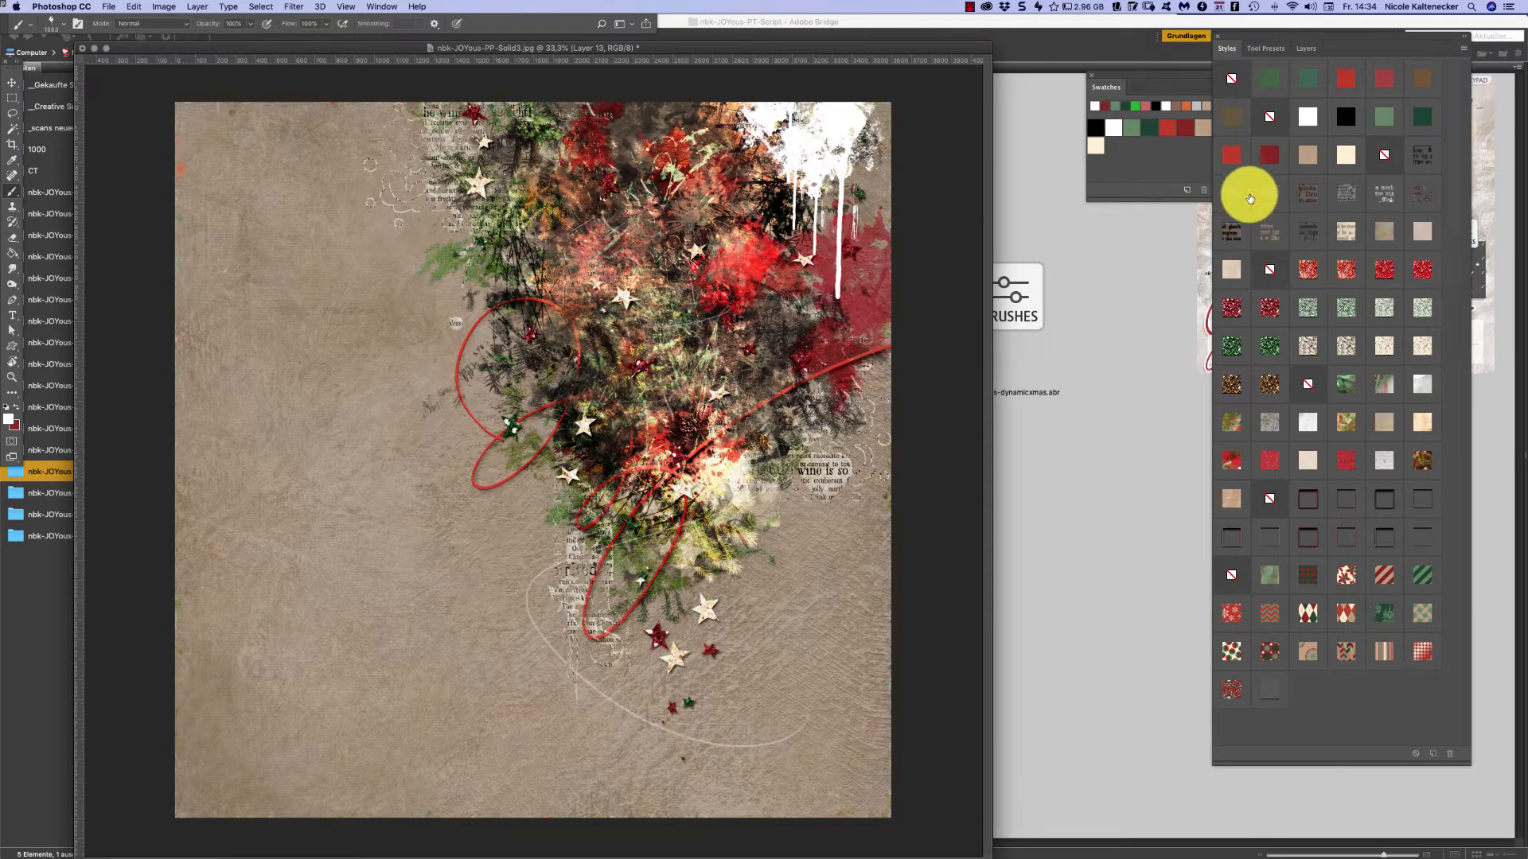
# - Try the script-text layer styles on Layer 13 and apply the dark one with large lettering
pyautogui.press('super+z')
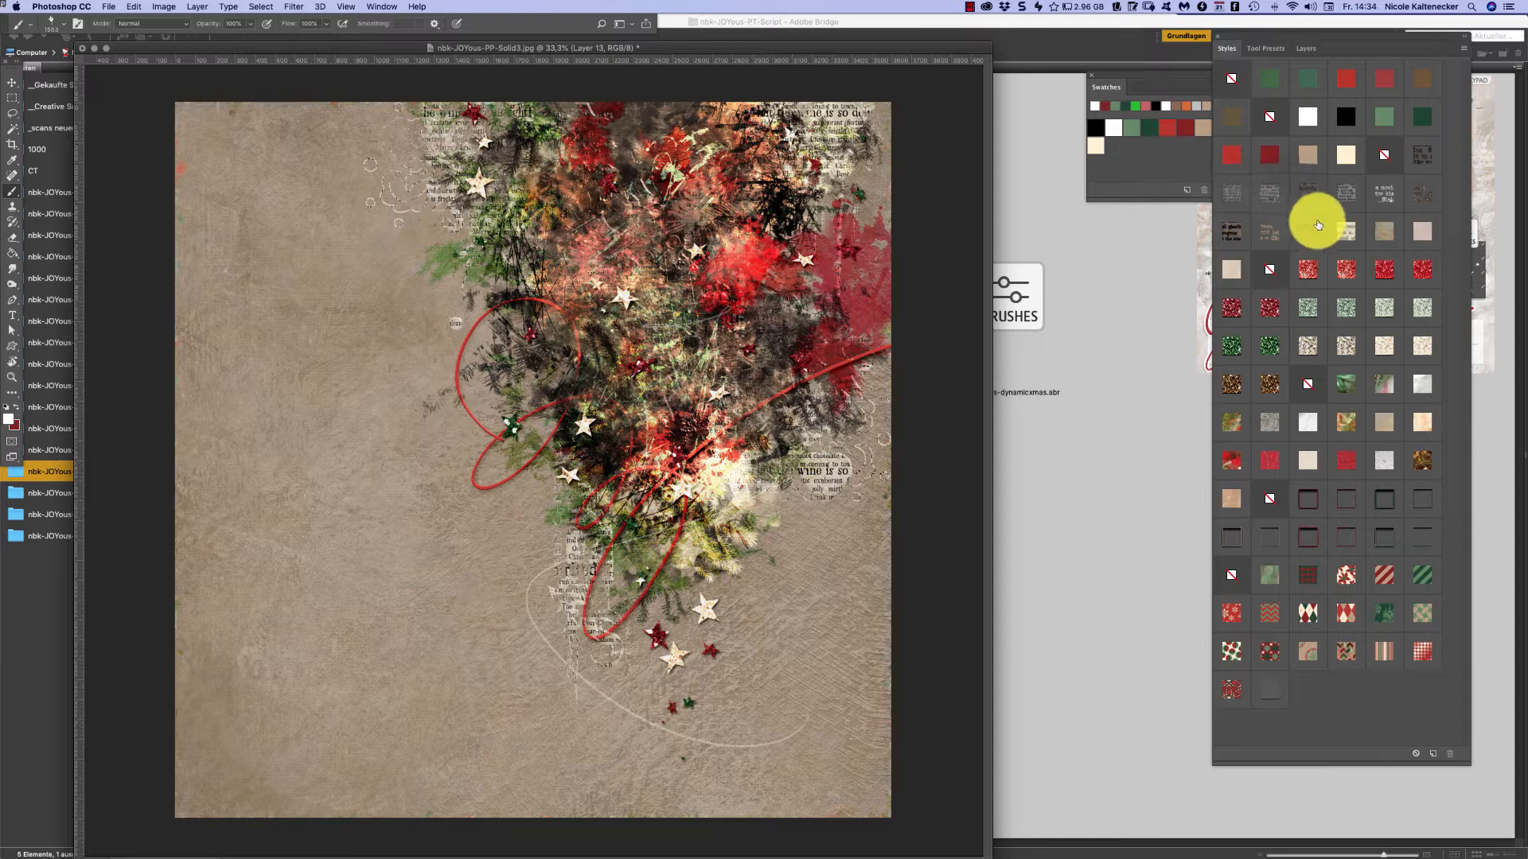
pyautogui.press('super+z')
pyautogui.click(1412, 189)
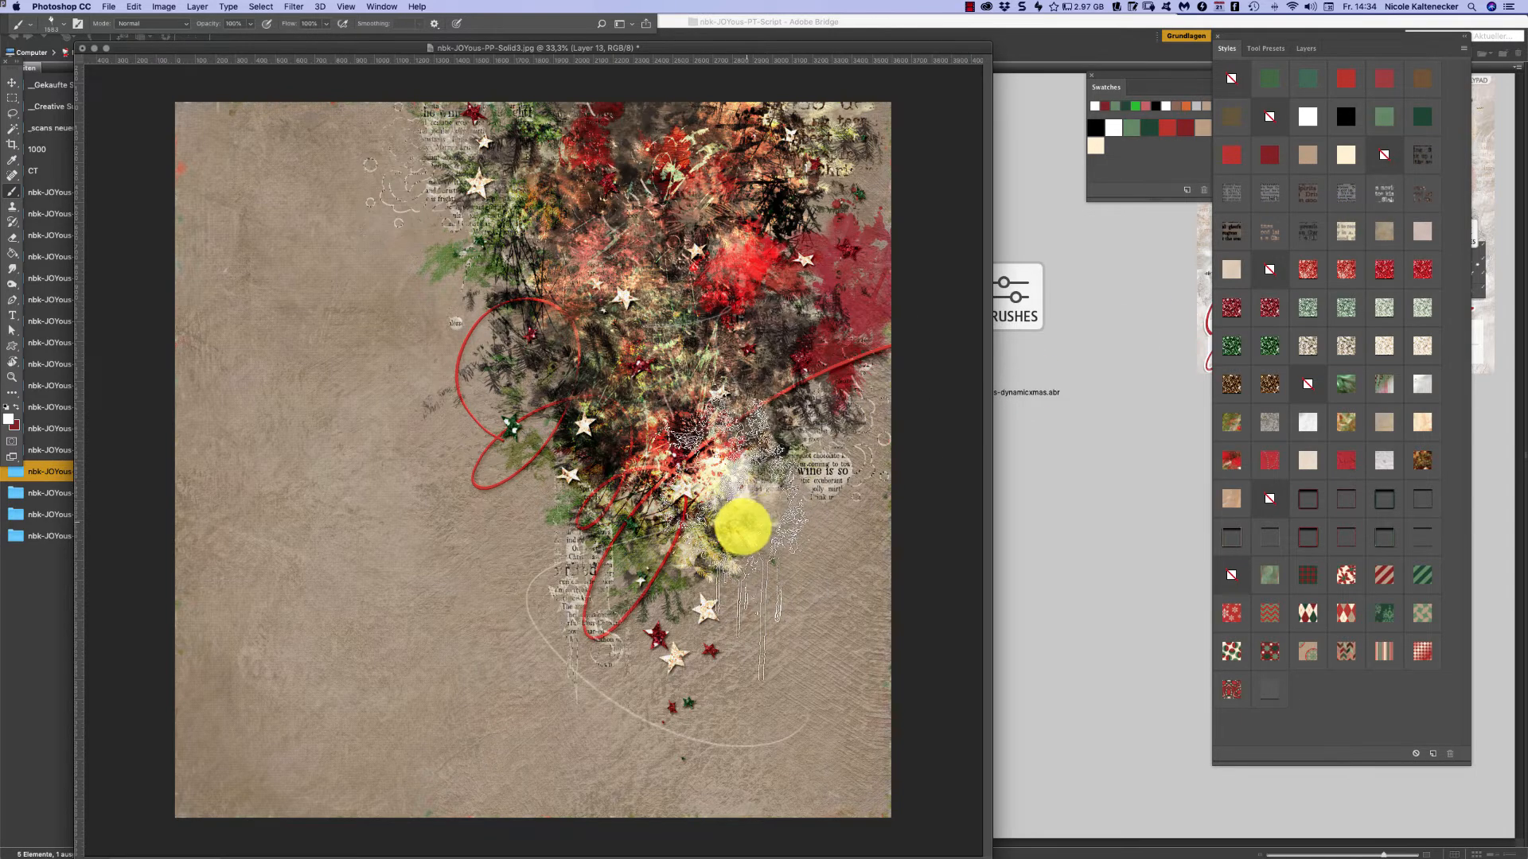
# - Stamp the brush on Layer 13 over the cluster's lower part and near the green star on the left red loop
pyautogui.click(742, 532)
pyautogui.press('super+z')
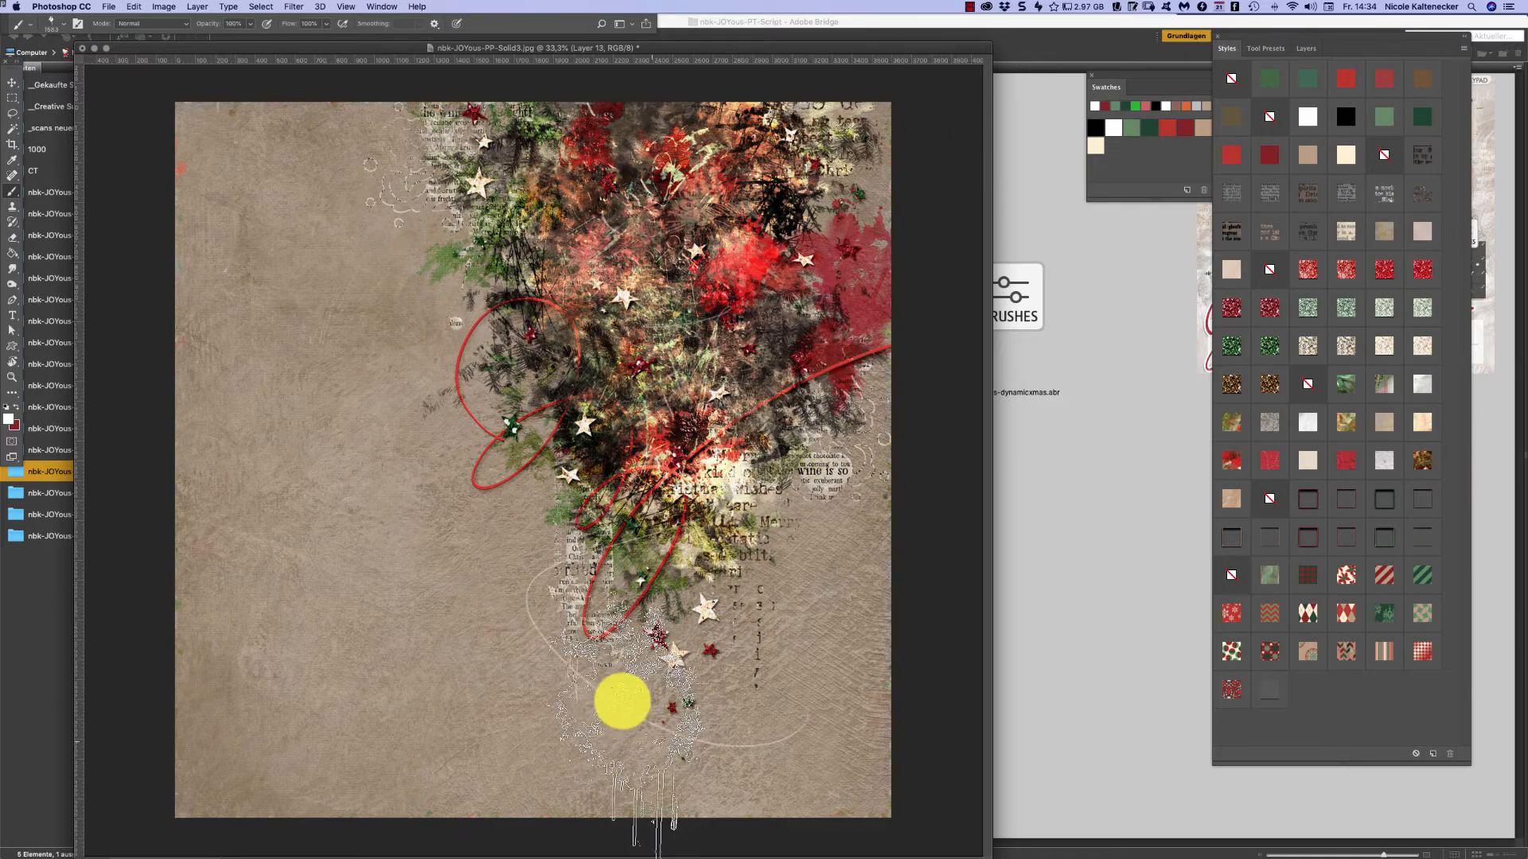
pyautogui.click(518, 430)
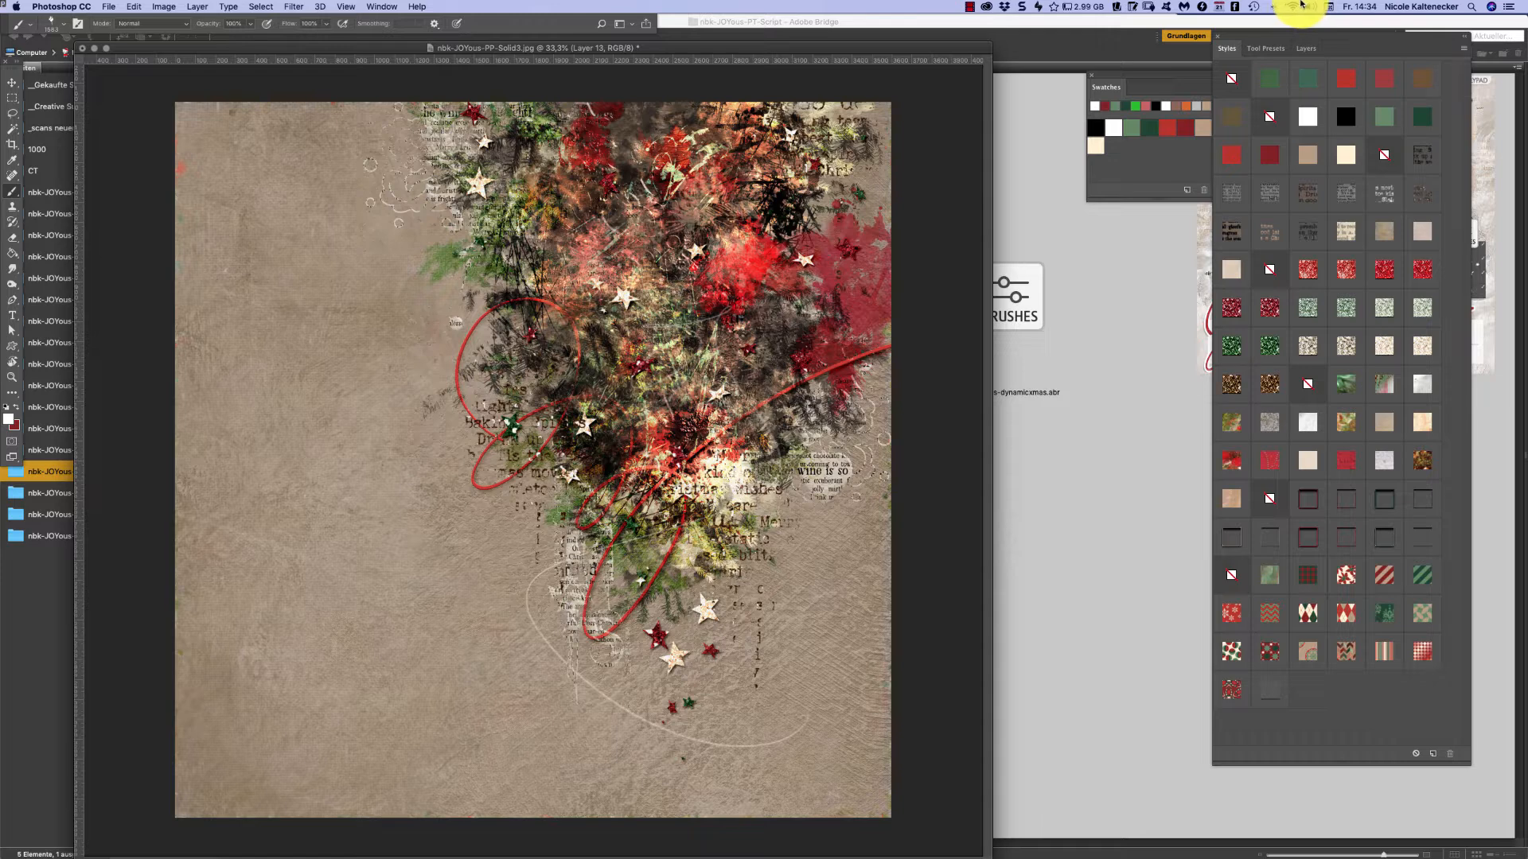
# - Switch to Adobe Bridge and open nbk-JOYous-OOTB4.psd from the nbk-JOYous-OOTB folder with the Move tool ready
pyautogui.click(12, 82)
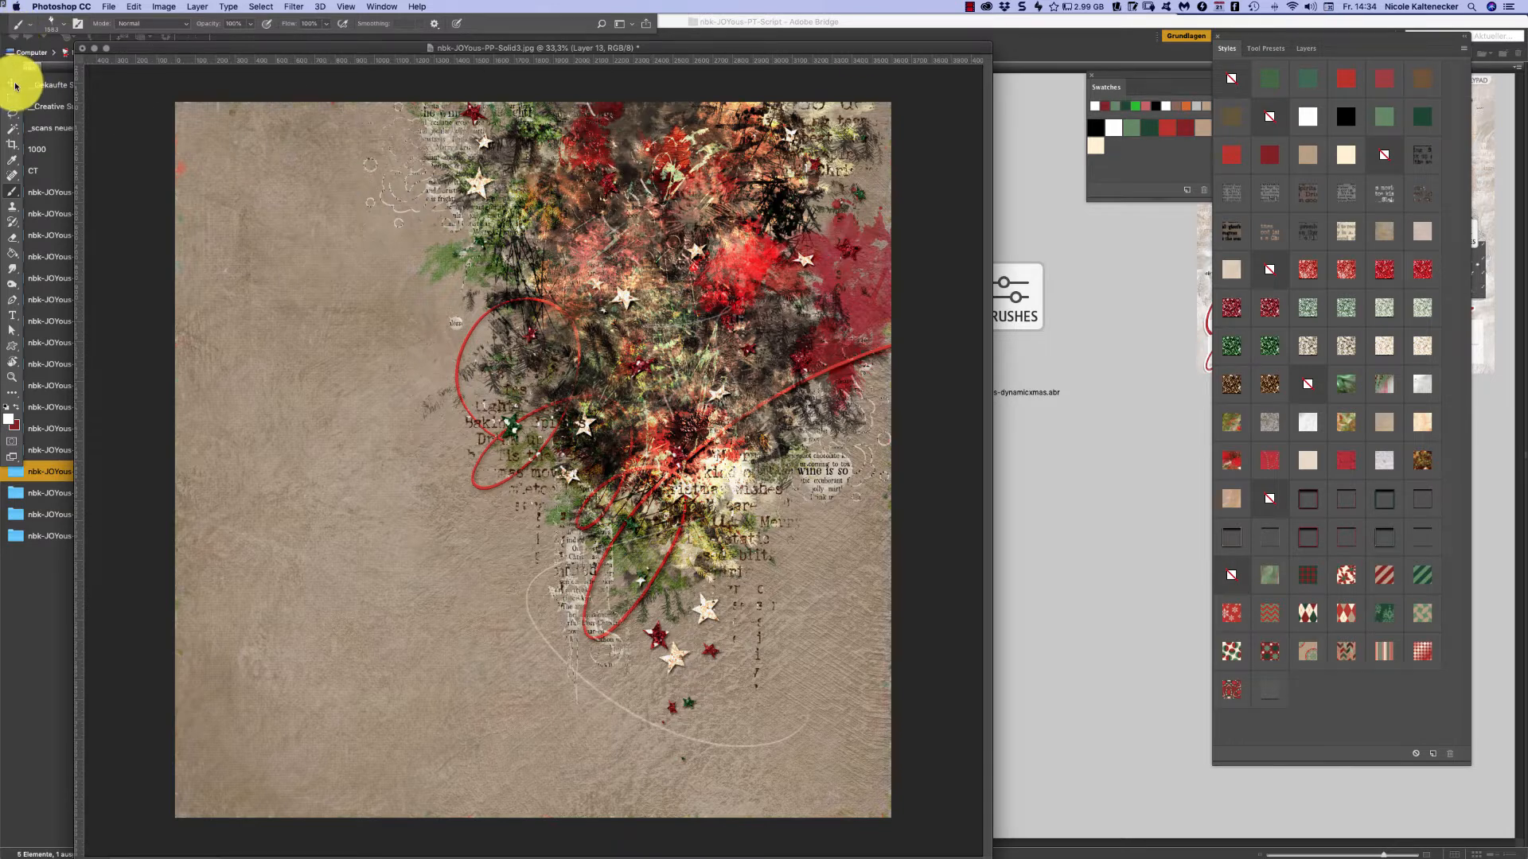
pyautogui.moveTo(254, 45); pyautogui.dragTo(243, 61)
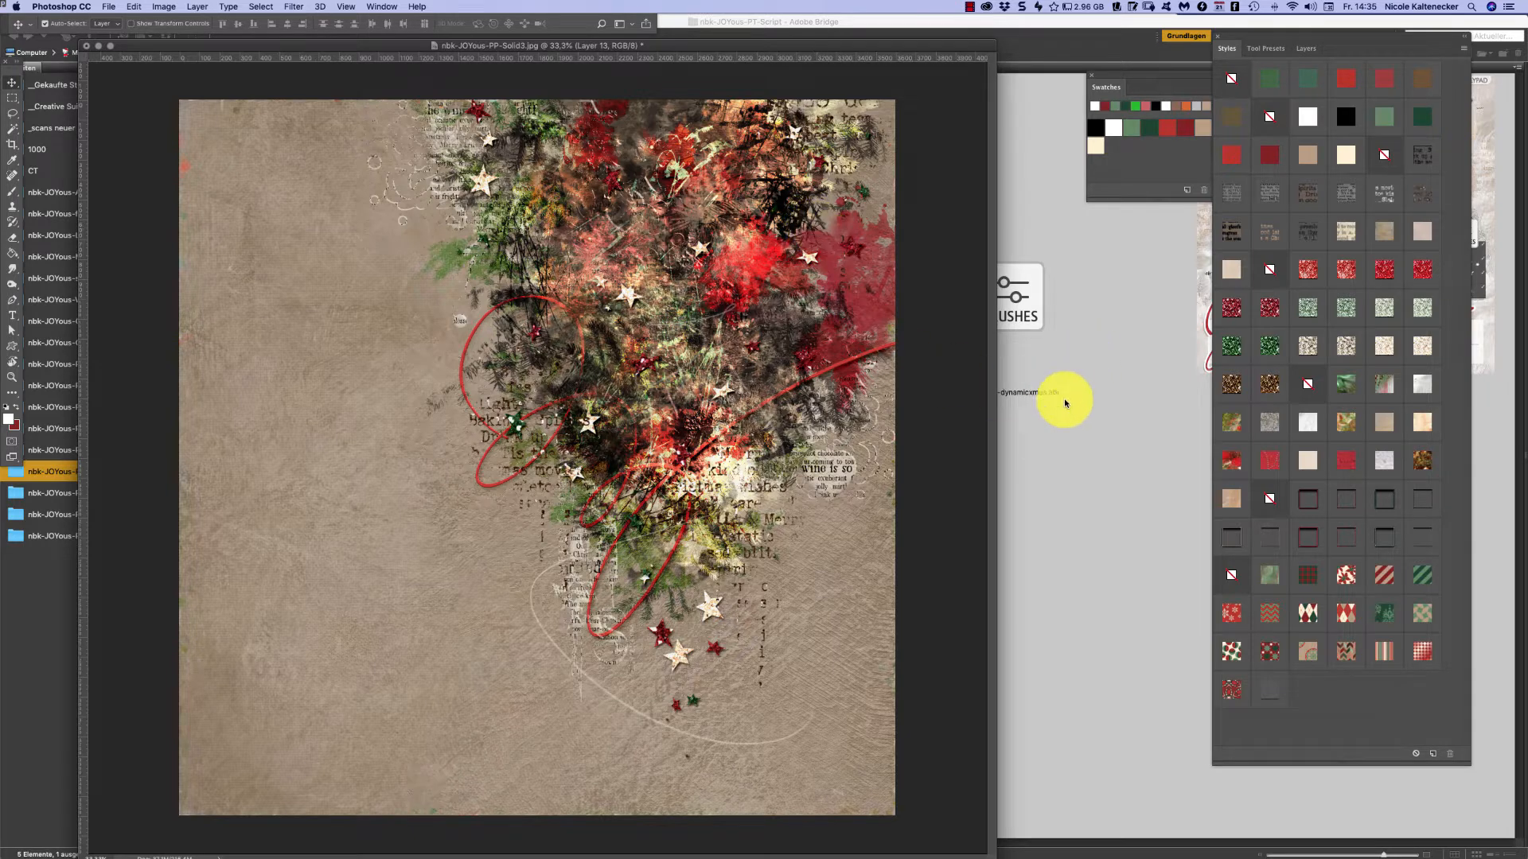
pyautogui.click(1059, 484)
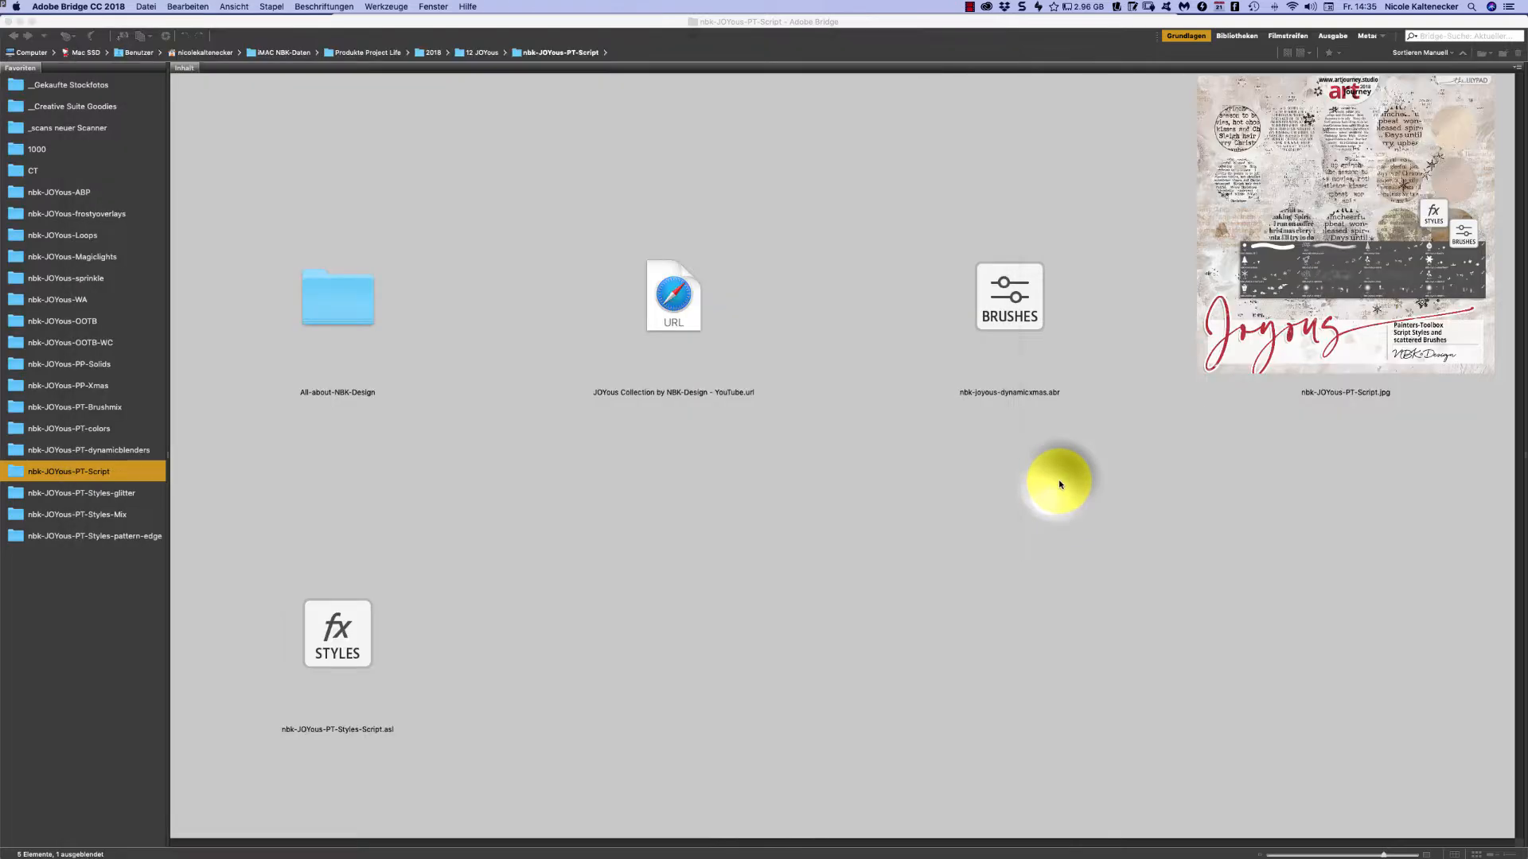
pyautogui.click(90, 321)
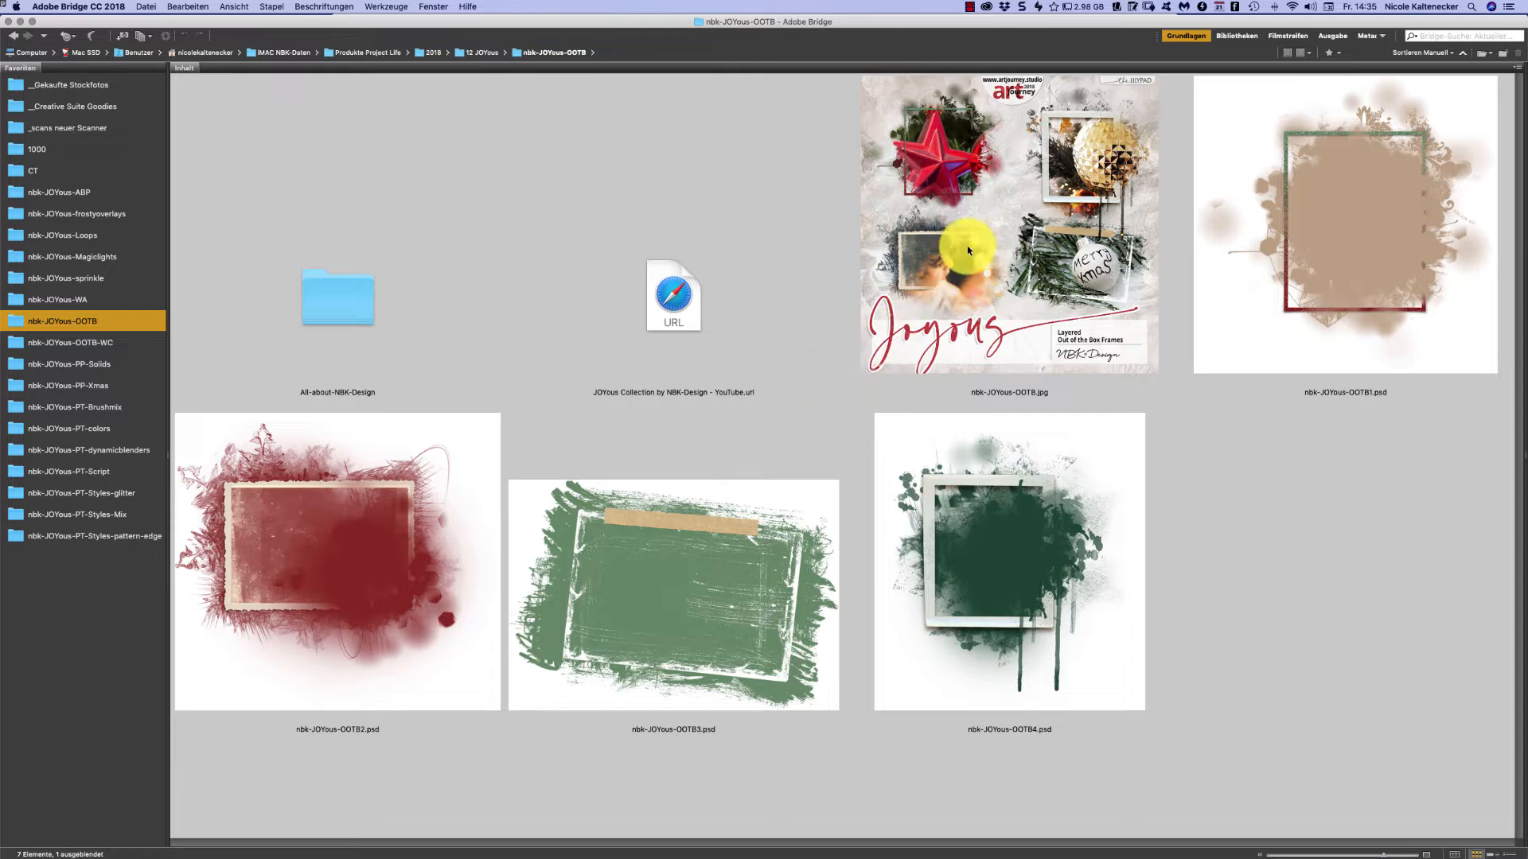
pyautogui.click(1021, 519)
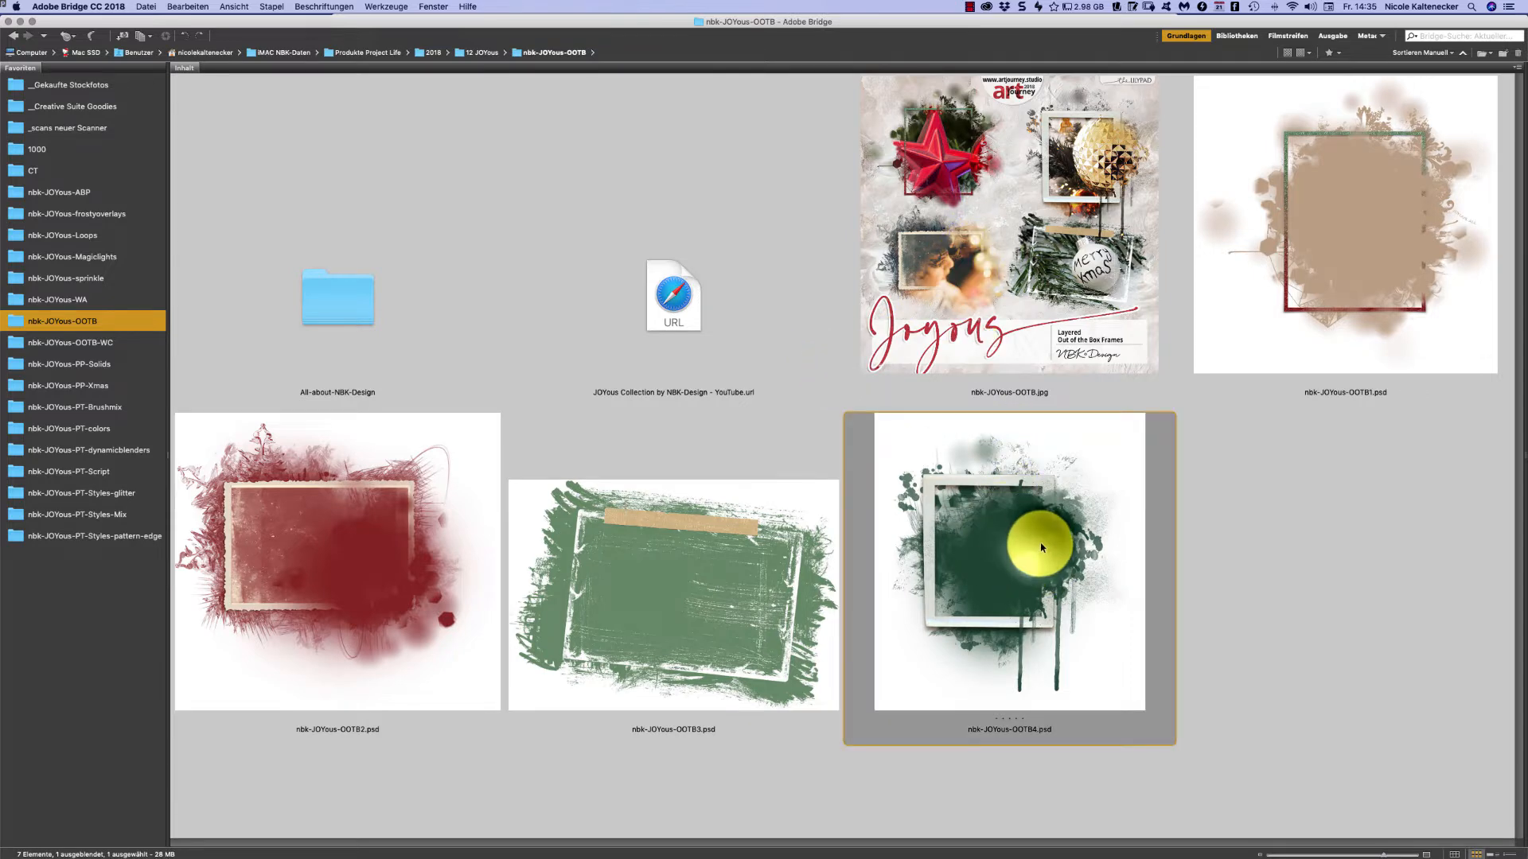
pyautogui.doubleClick(1041, 548)
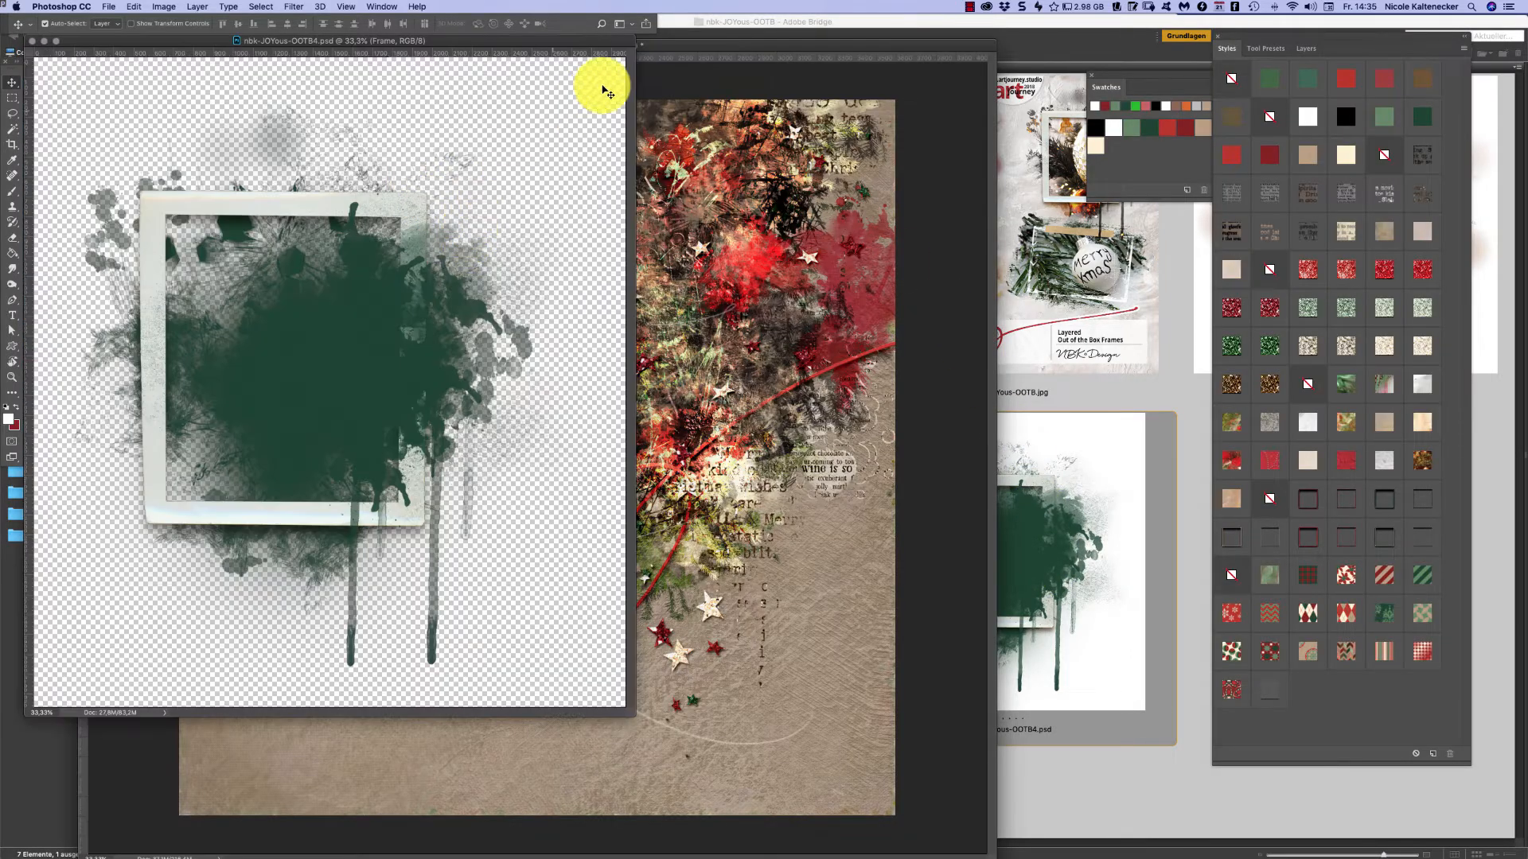
# - Copy both Mask layers and the Frame layer from the OOTB4 file onto the nbk-JOYous-PP-Solid3.jpg page and link them
pyautogui.click(1306, 48)
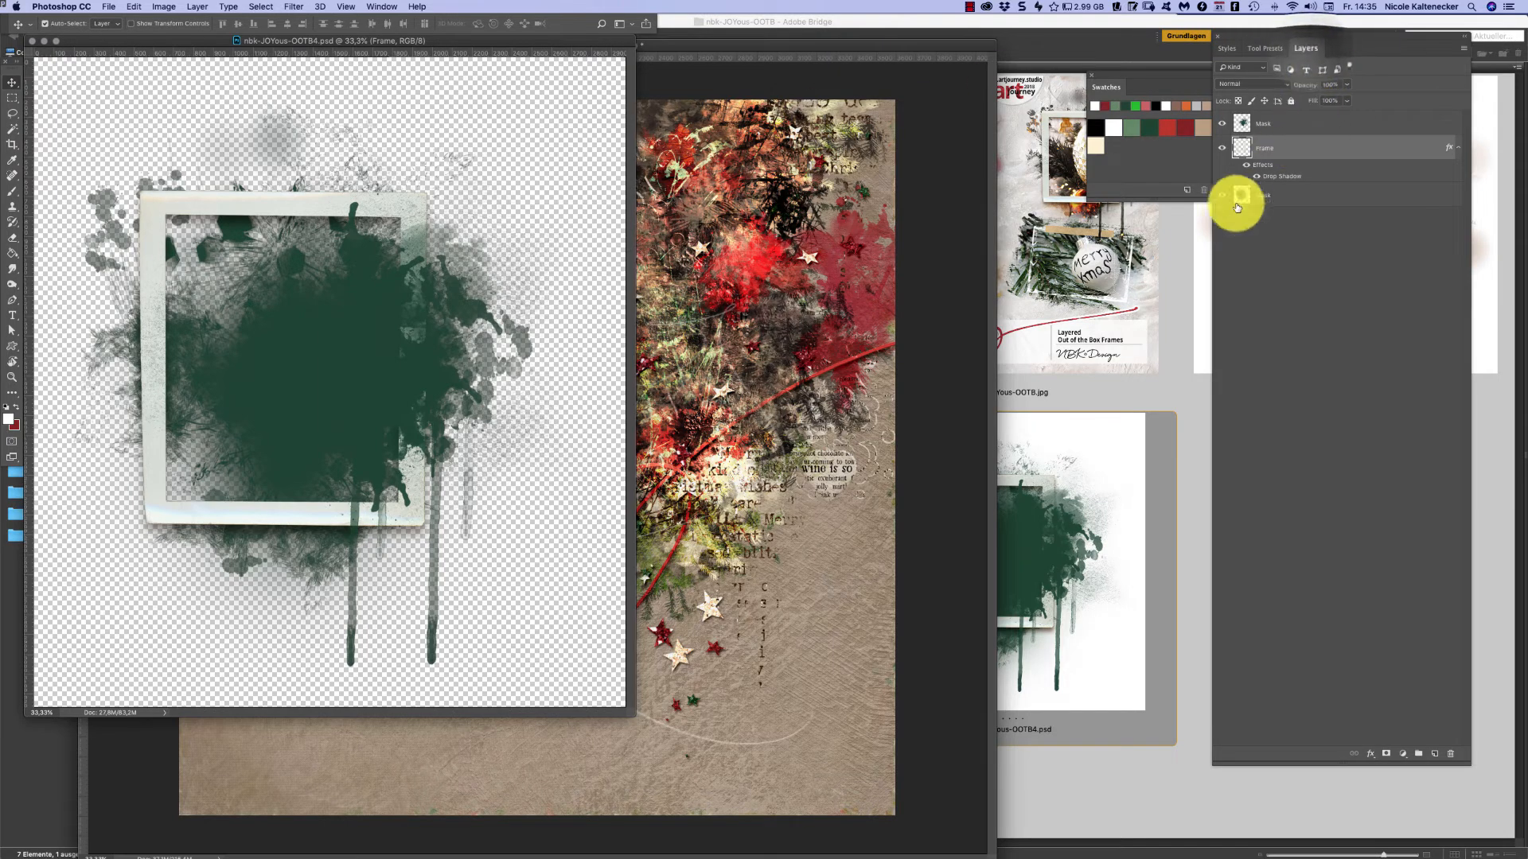
pyautogui.click(1297, 123)
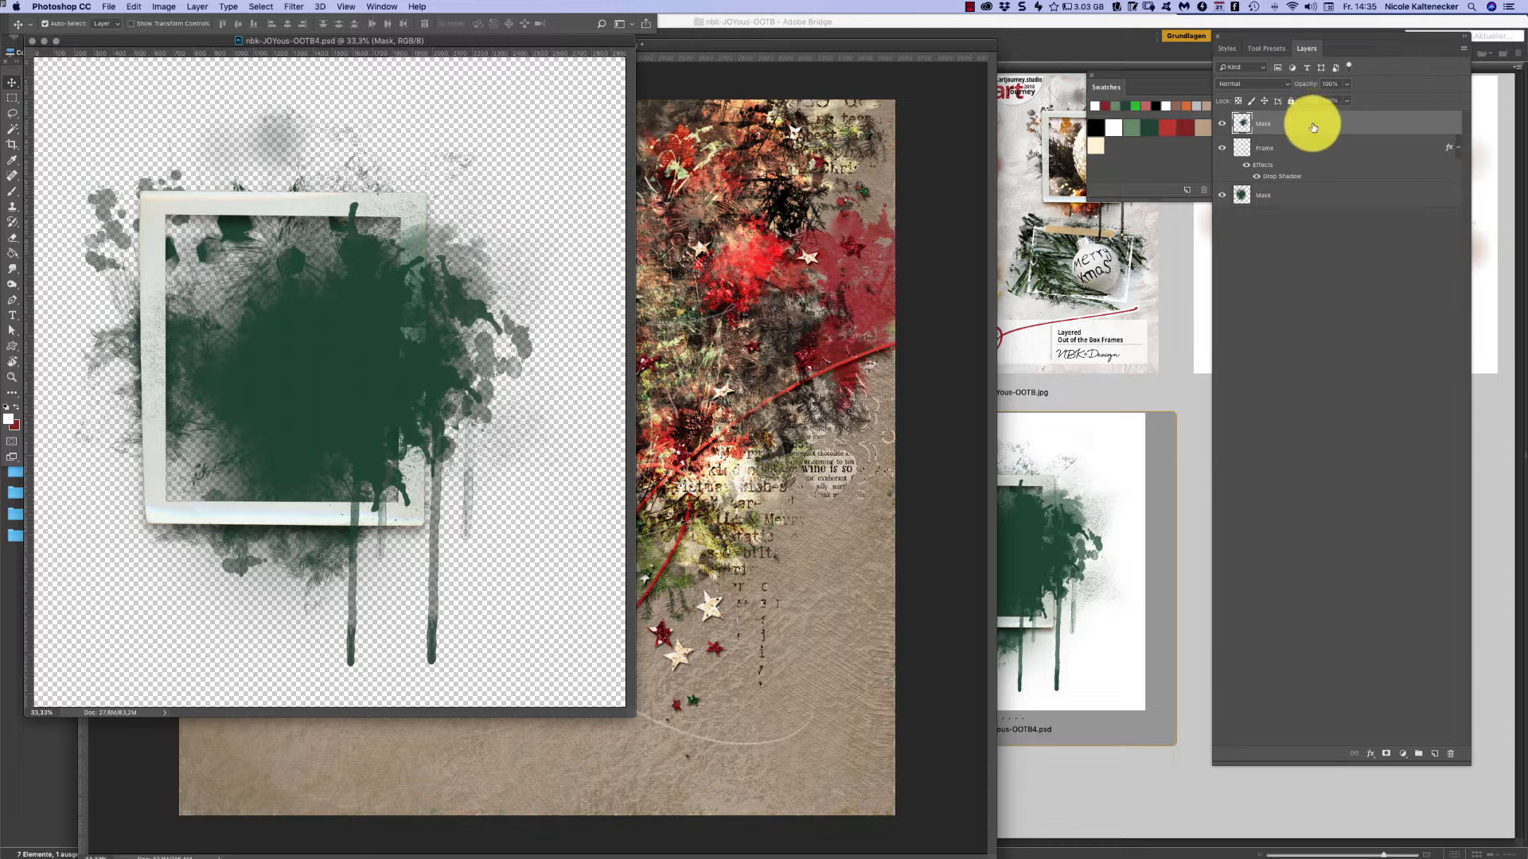
pyautogui.keyDown('shift'); pyautogui.click(1284, 146); pyautogui.keyUp('shift')
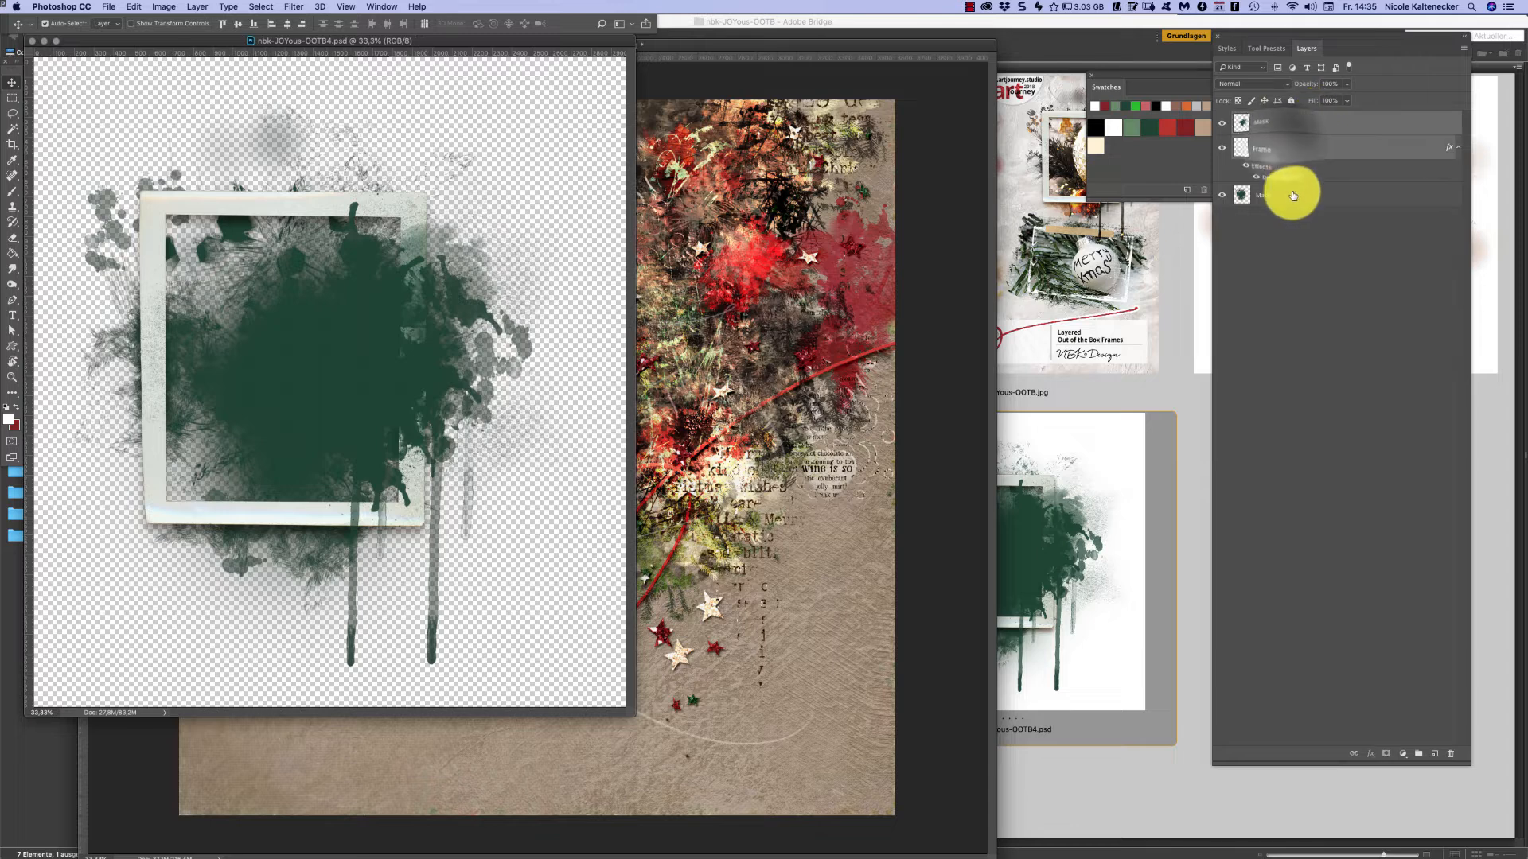
pyautogui.keyDown('shift'); pyautogui.click(1305, 199); pyautogui.keyUp('shift')
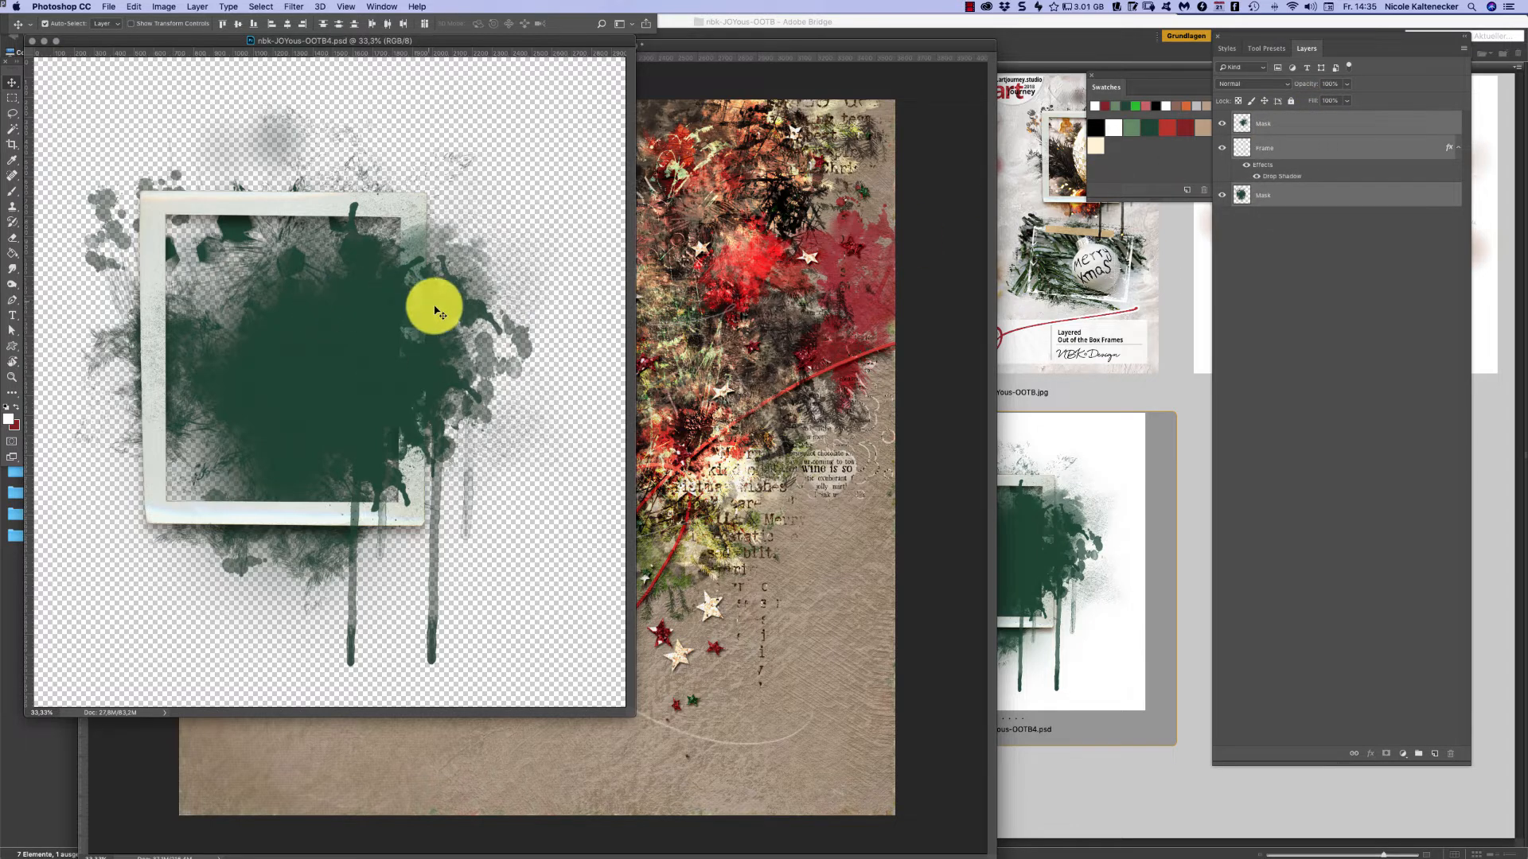
pyautogui.moveTo(423, 324); pyautogui.dragTo(581, 334)
pyautogui.moveTo(771, 366); pyautogui.dragTo(581, 466)
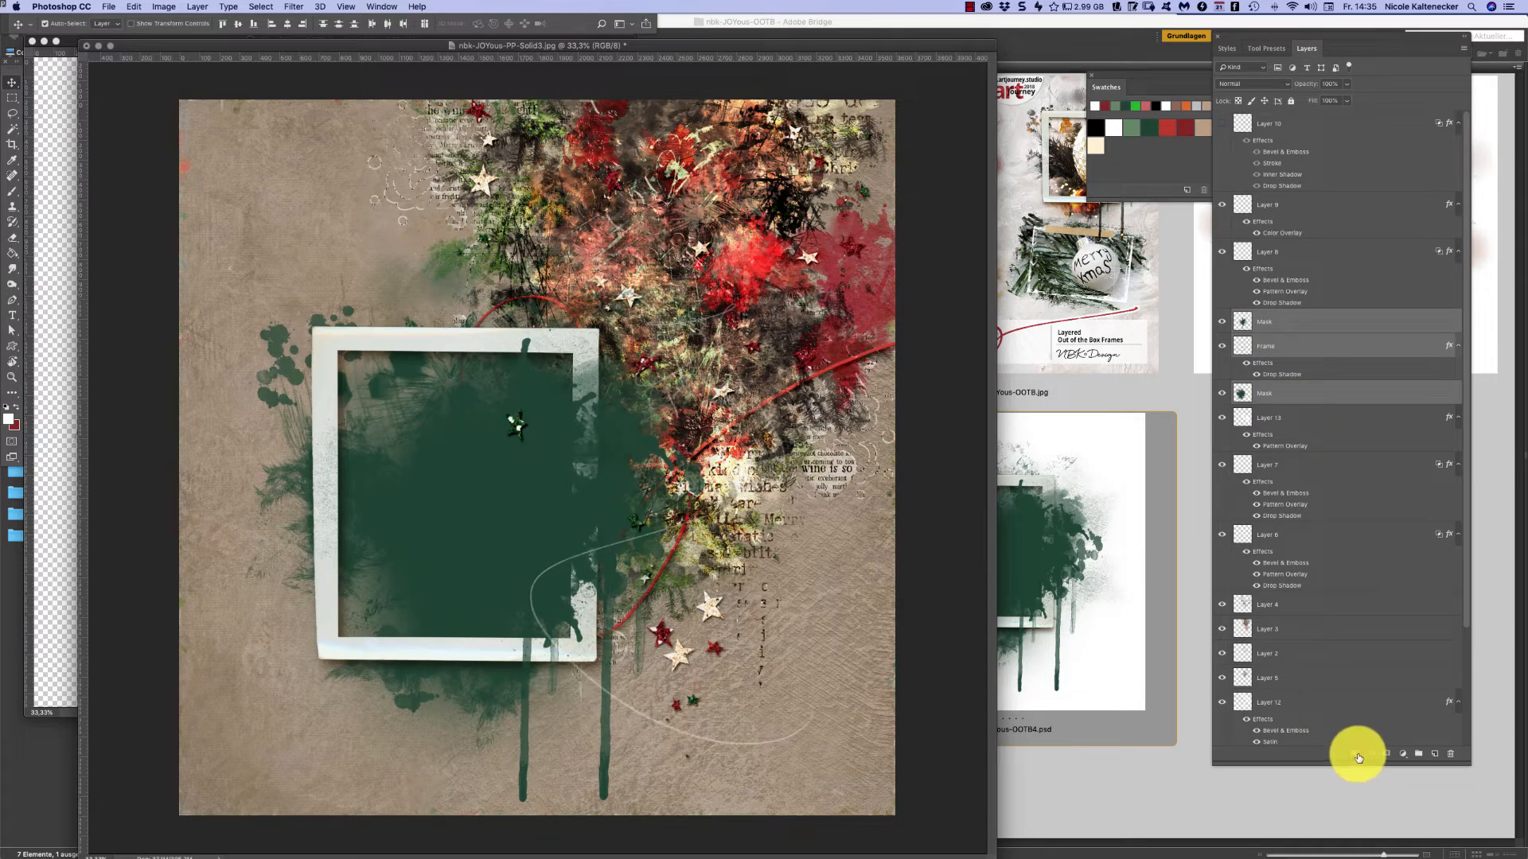
pyautogui.click(1357, 757)
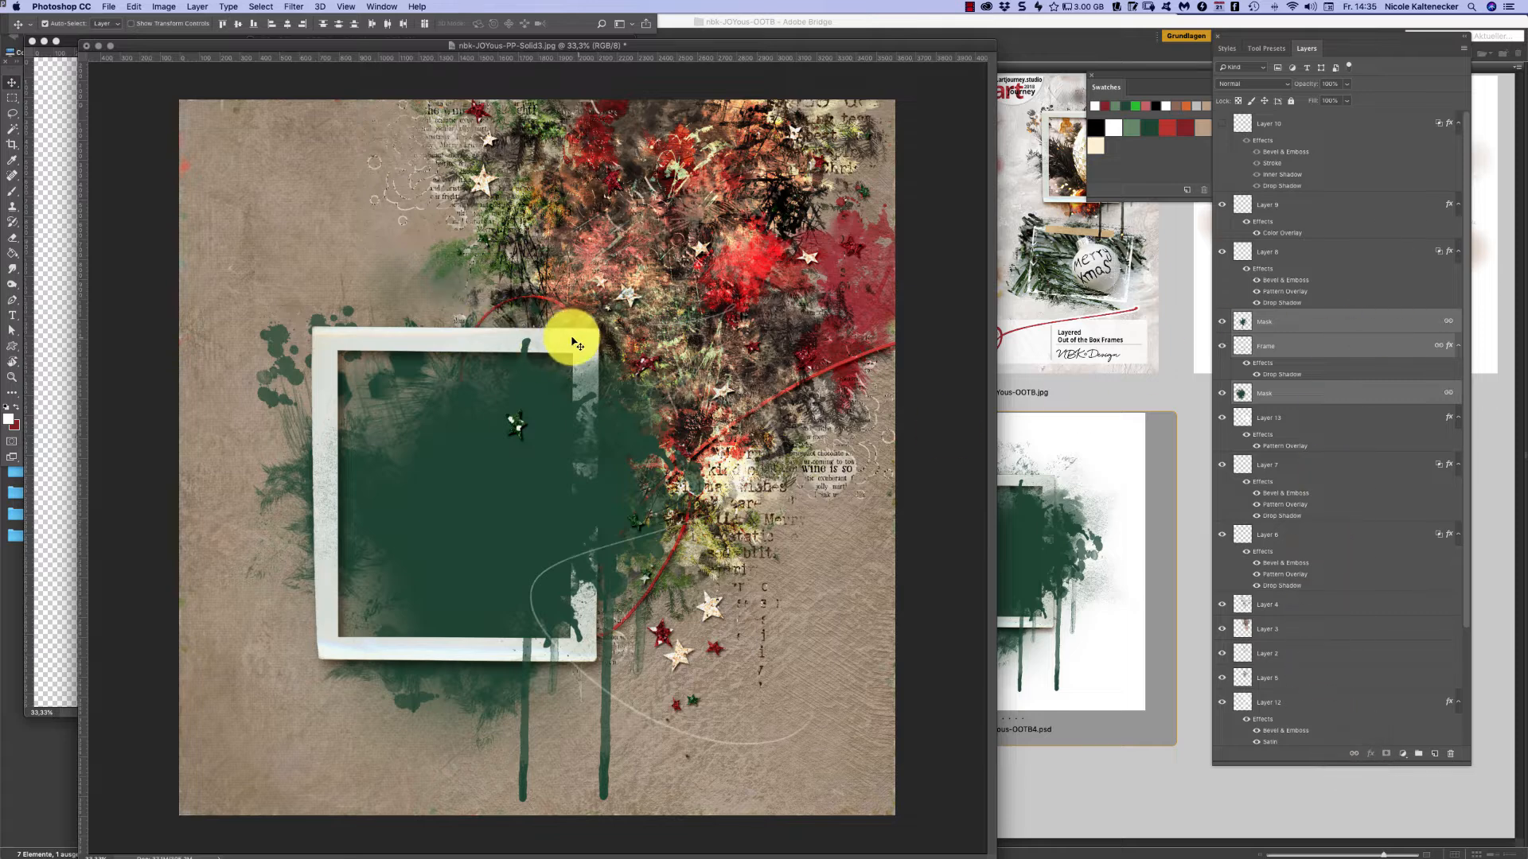
pyautogui.moveTo(570, 321)
pyautogui.mouseDown()
pyautogui.moveTo(557, 307)
pyautogui.moveTo(615, 302)
pyautogui.moveTo(592, 300)
pyautogui.mouseUp()
# - Scale the linked frame layers proportionally to about 71% and place them over the lower left part of the brush cluster
pyautogui.hotkey('ctrl', 't')
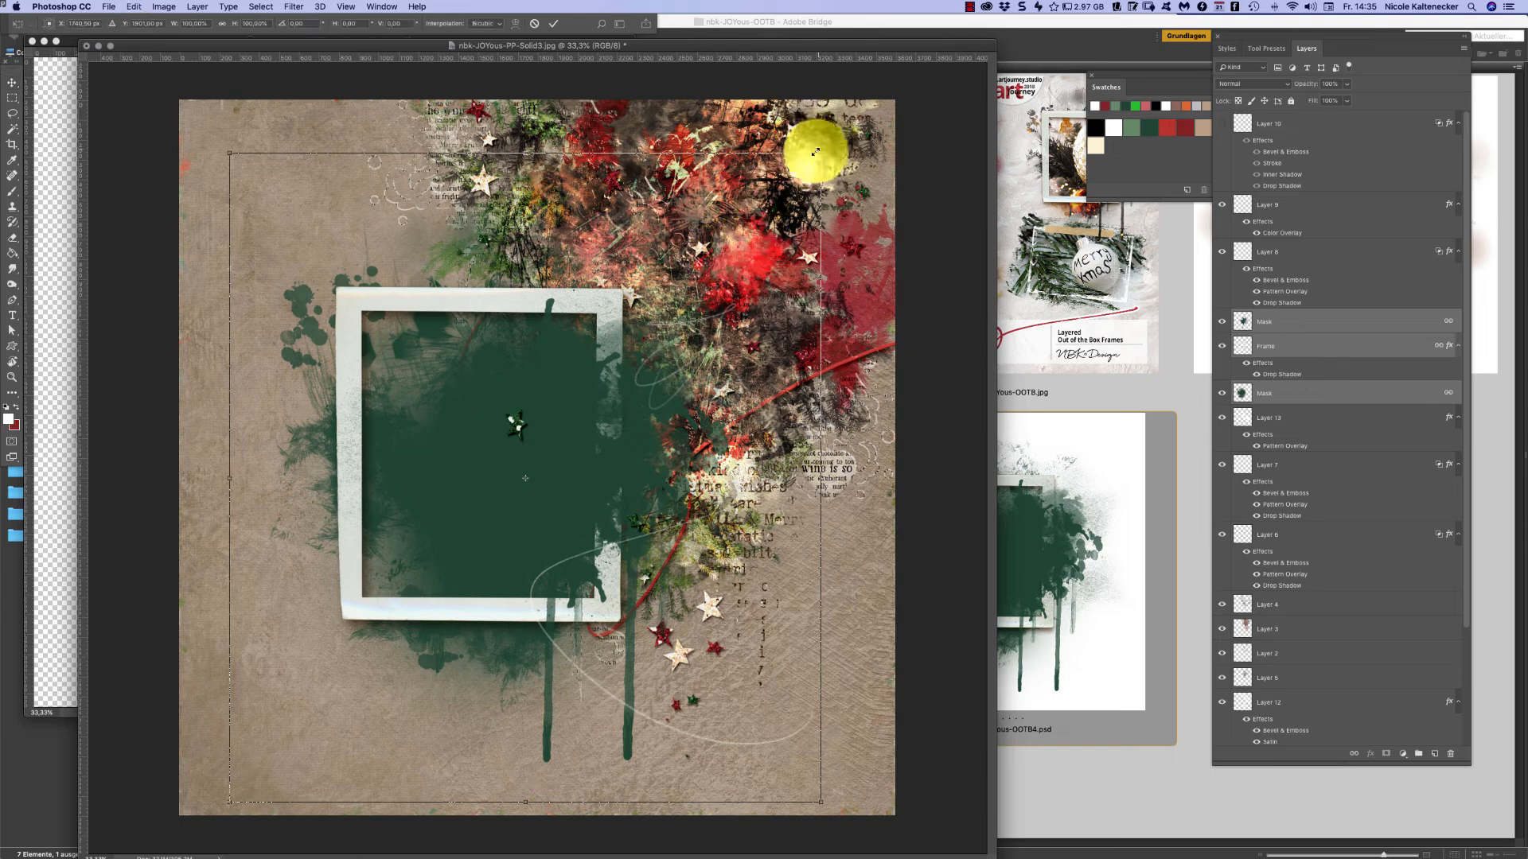
pyautogui.moveTo(815, 152); pyautogui.dragTo(725, 202)
pyautogui.press('super+z')
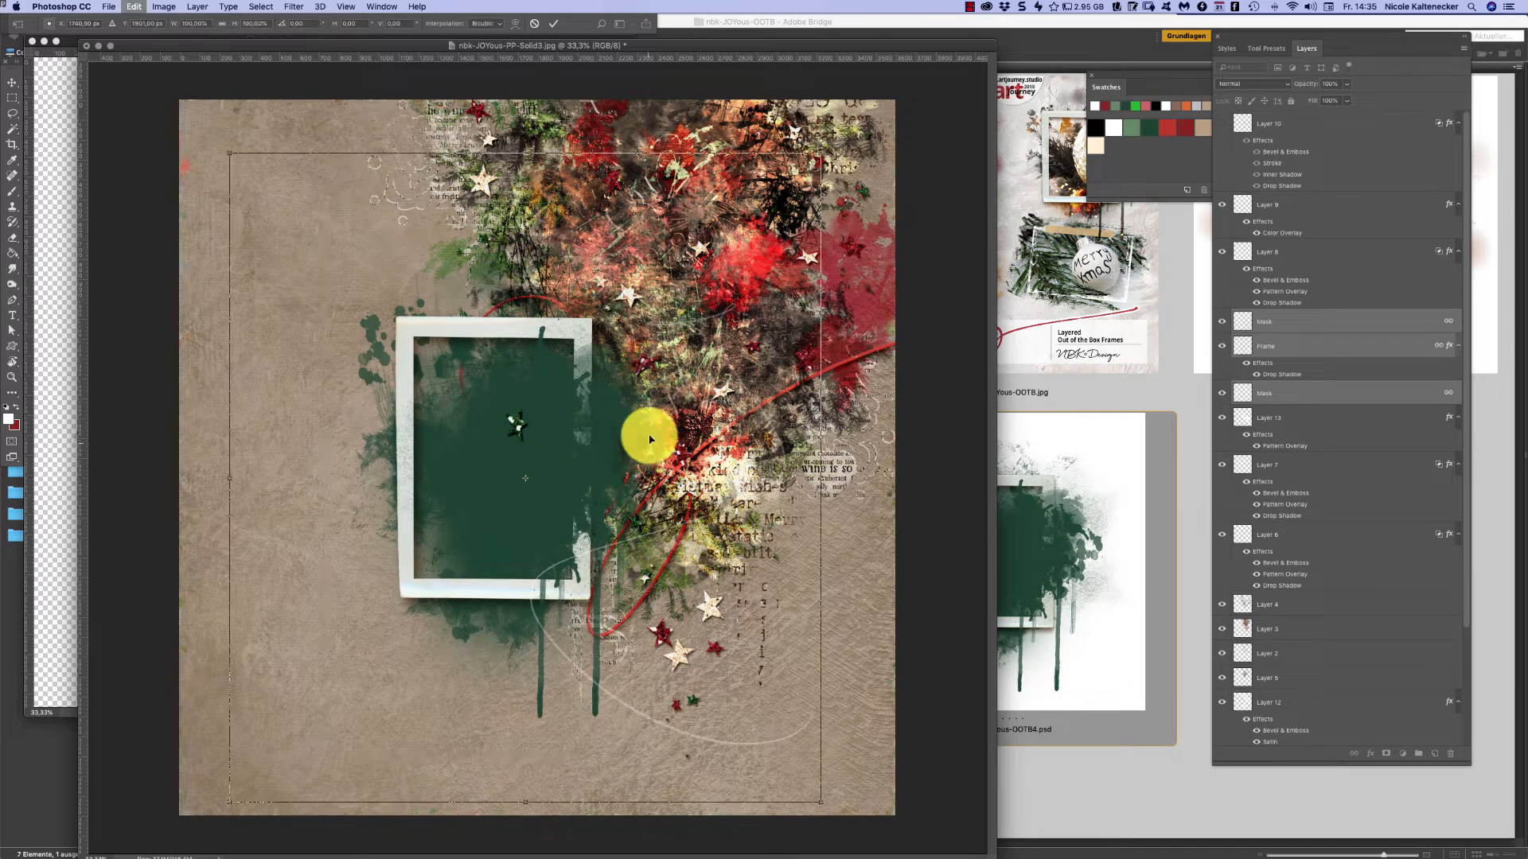
pyautogui.moveTo(819, 152); pyautogui.dragTo(734, 247)
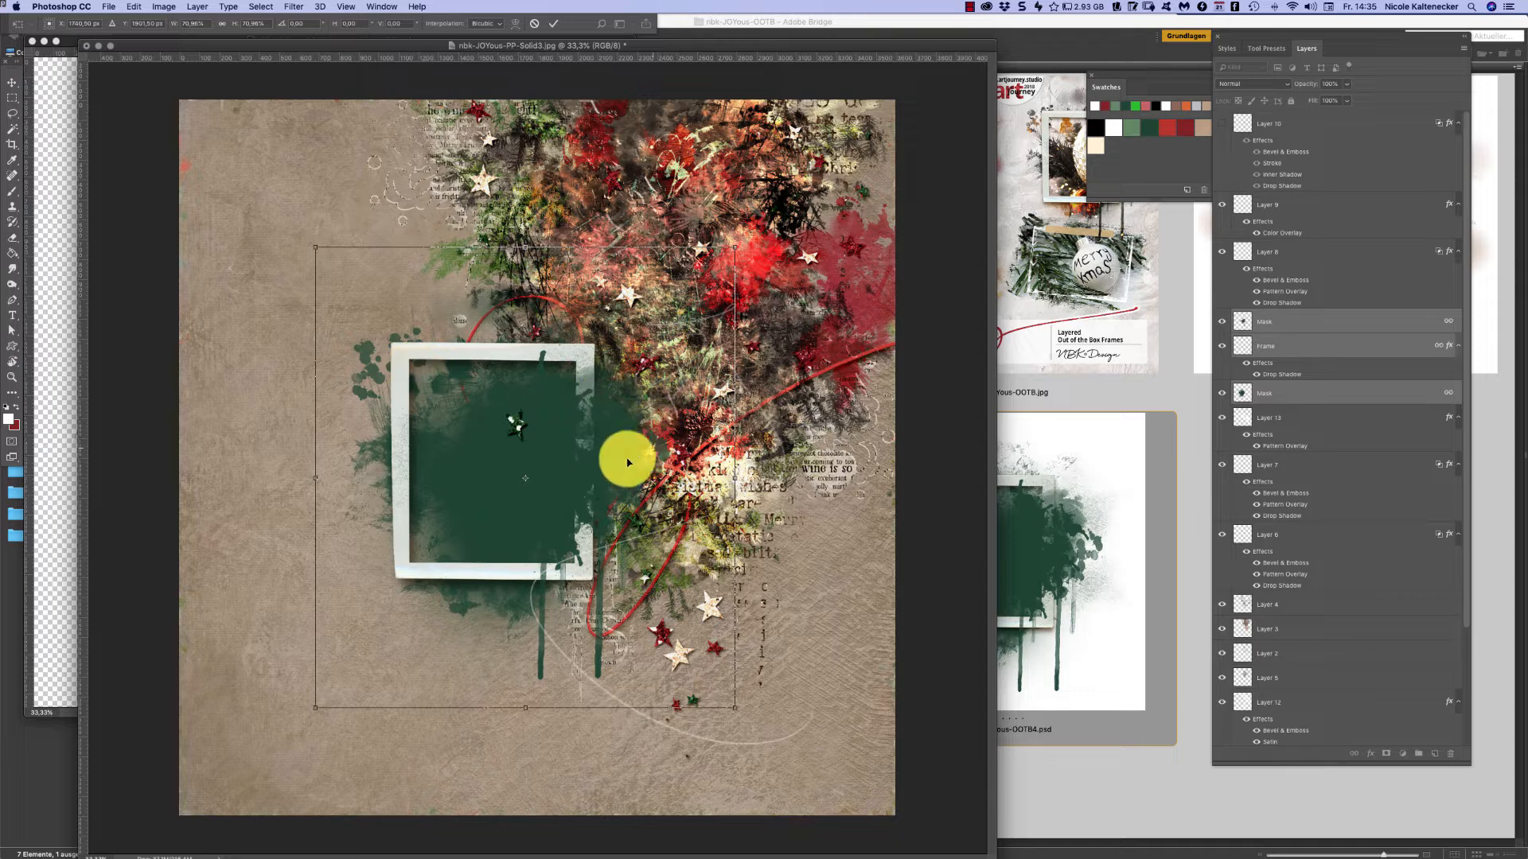
pyautogui.moveTo(590, 447); pyautogui.dragTo(675, 470)
pyautogui.press('Return')
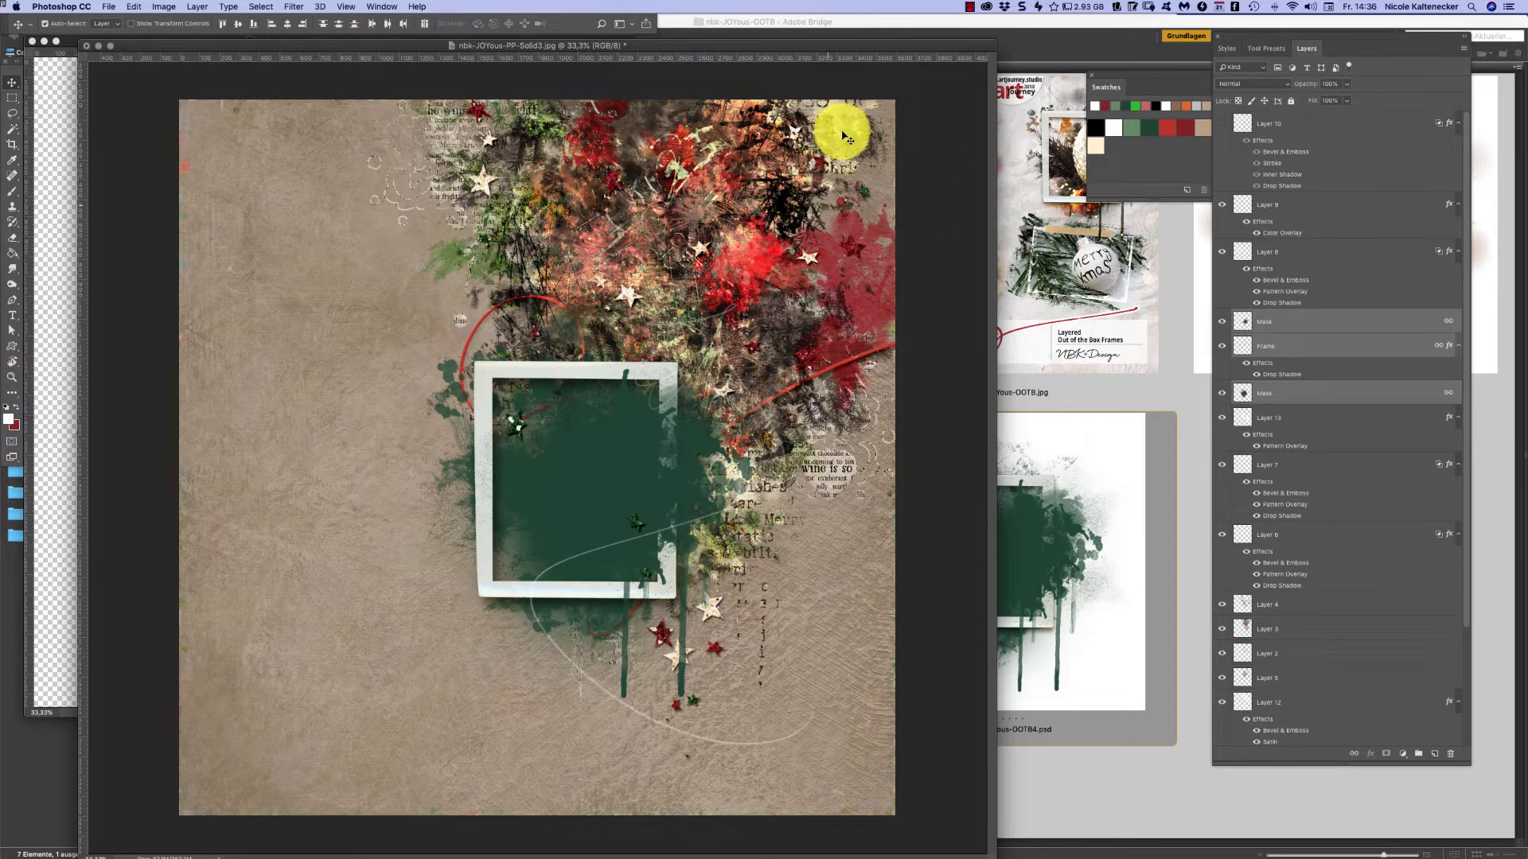
# - Switch to Zoommy and search the stock photos for Christmas
pyautogui.moveTo(872, 46); pyautogui.dragTo(902, 53)
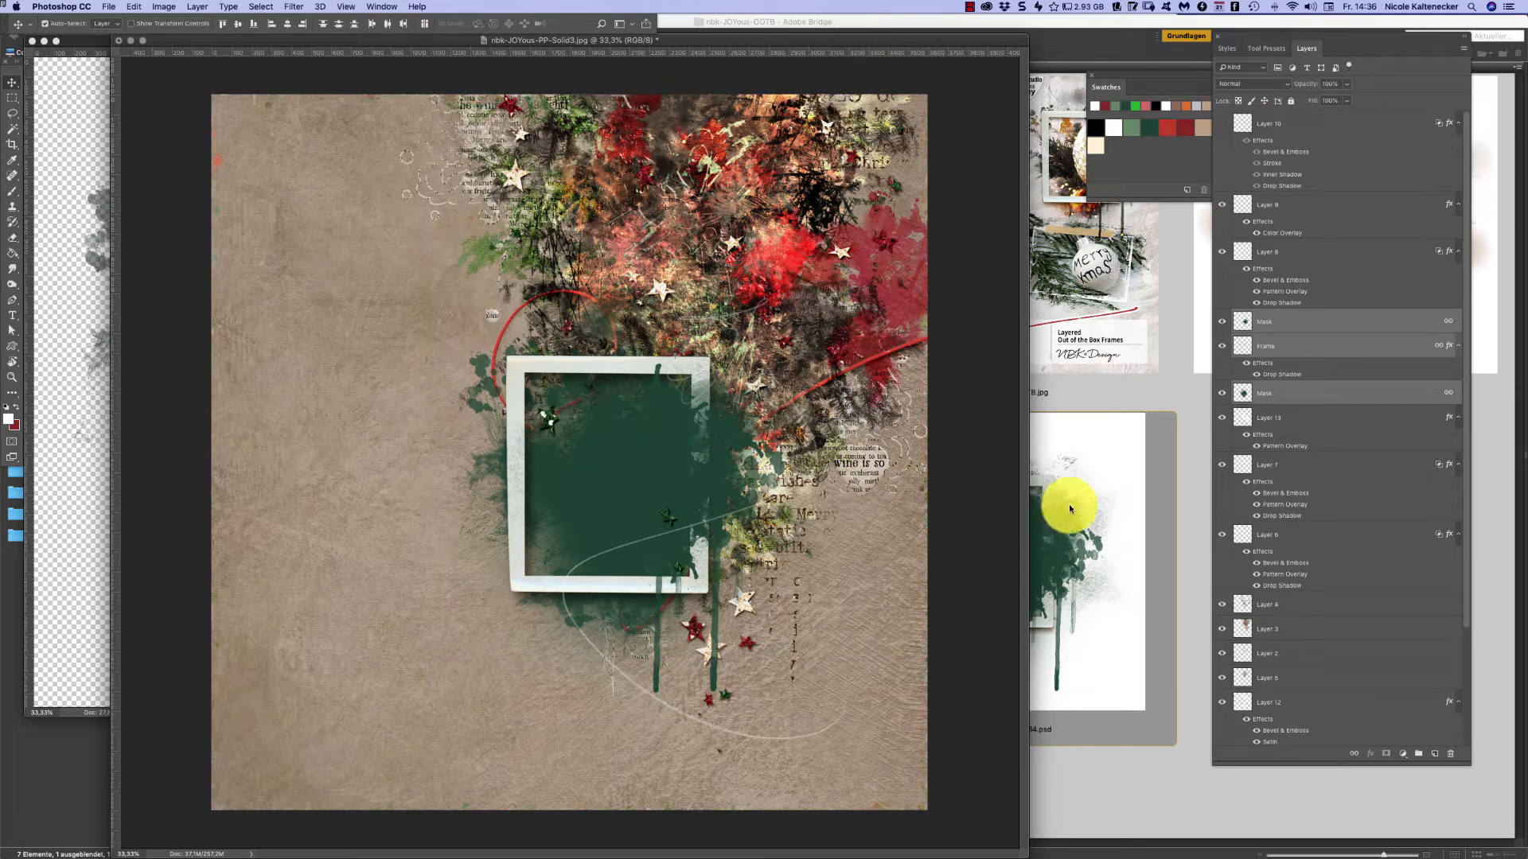
pyautogui.moveTo(1188, 856)
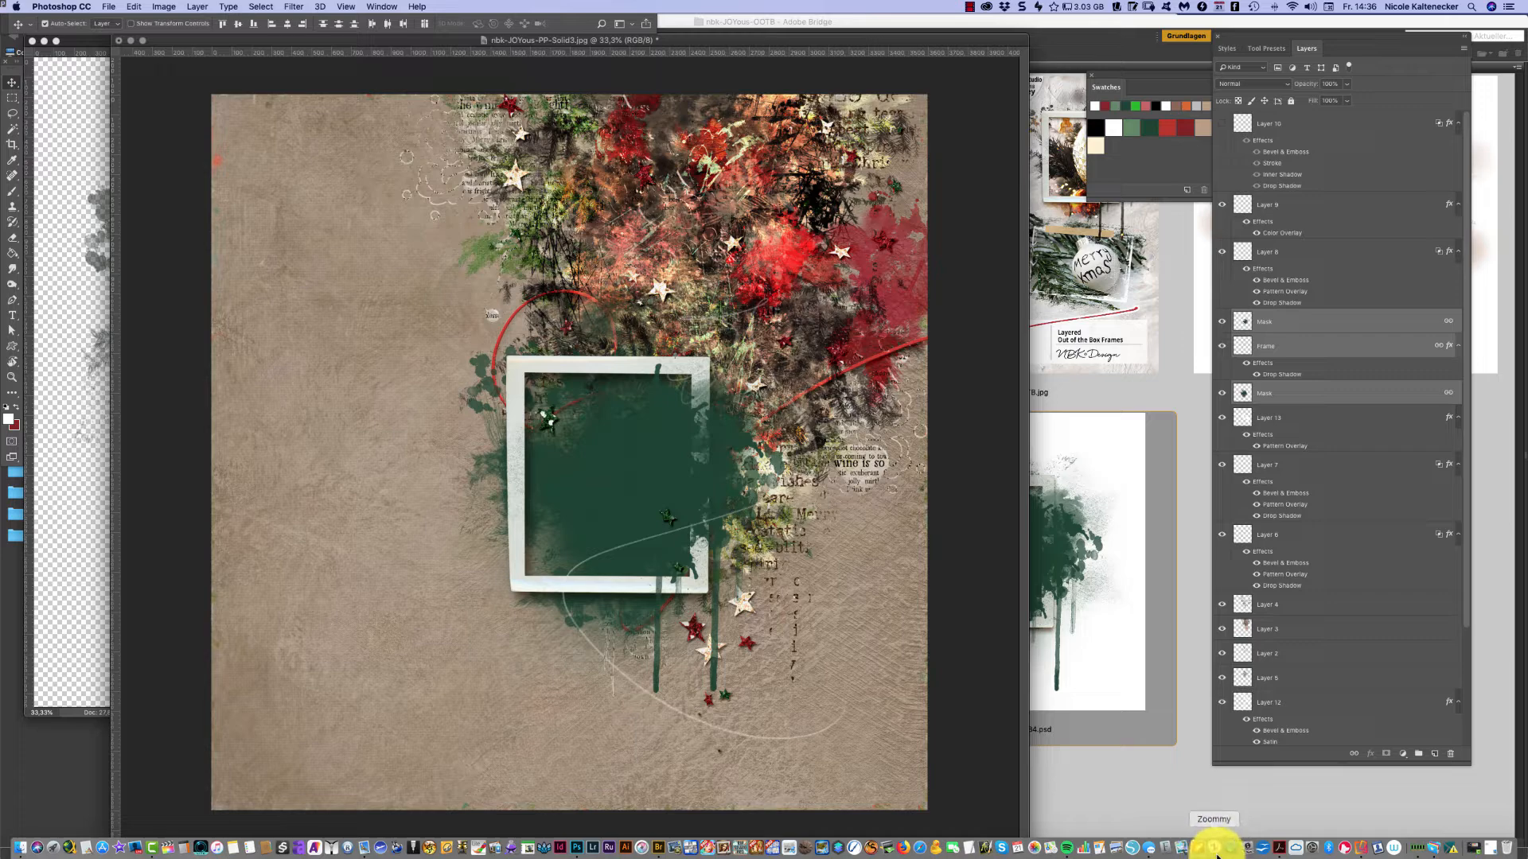
pyautogui.click(1214, 850)
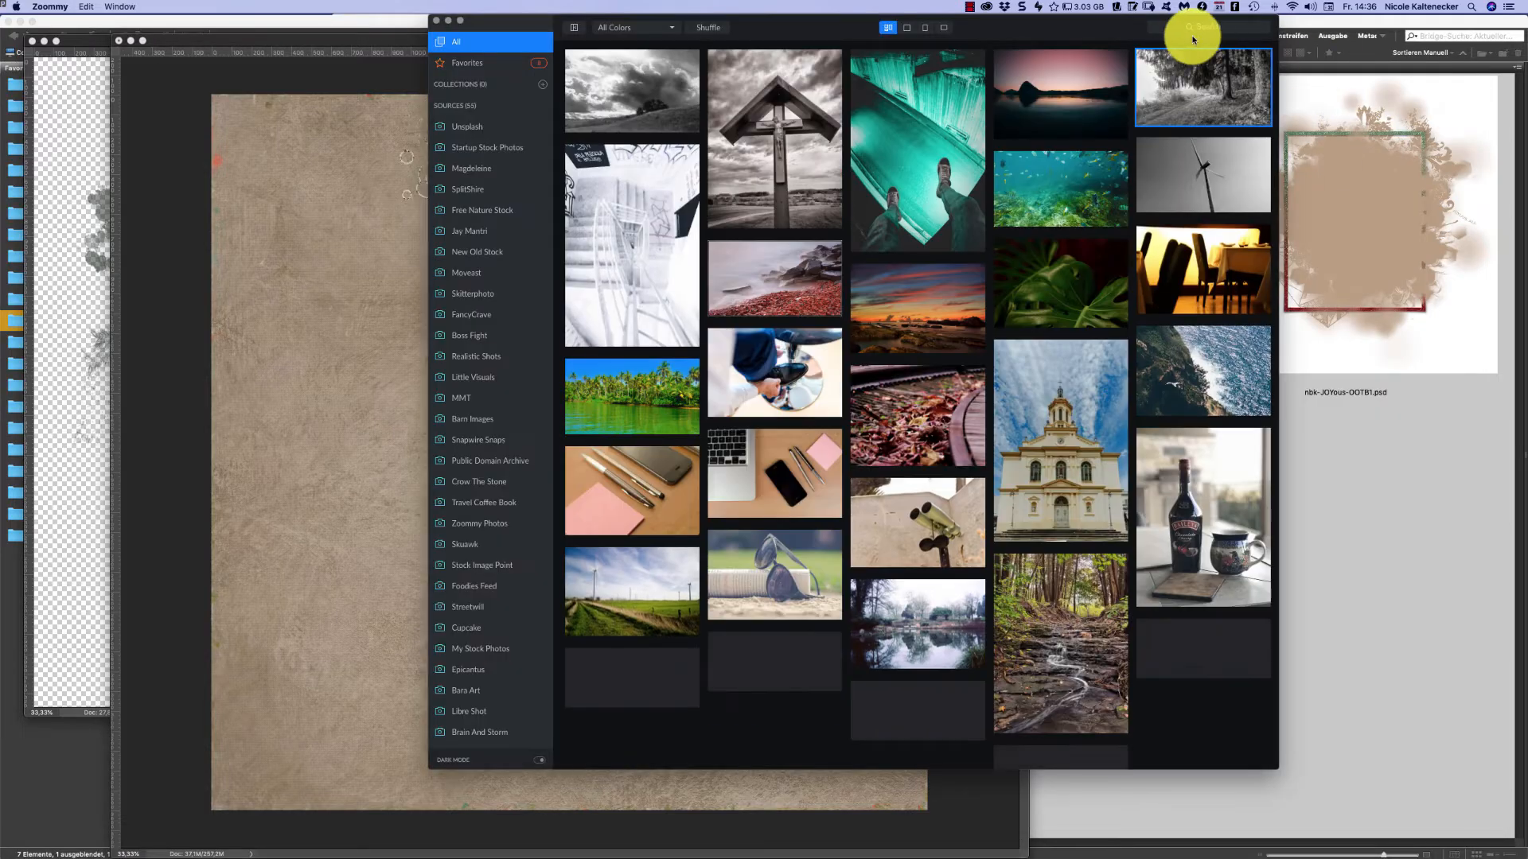
pyautogui.moveTo(1116, 17); pyautogui.dragTo(1312, 17)
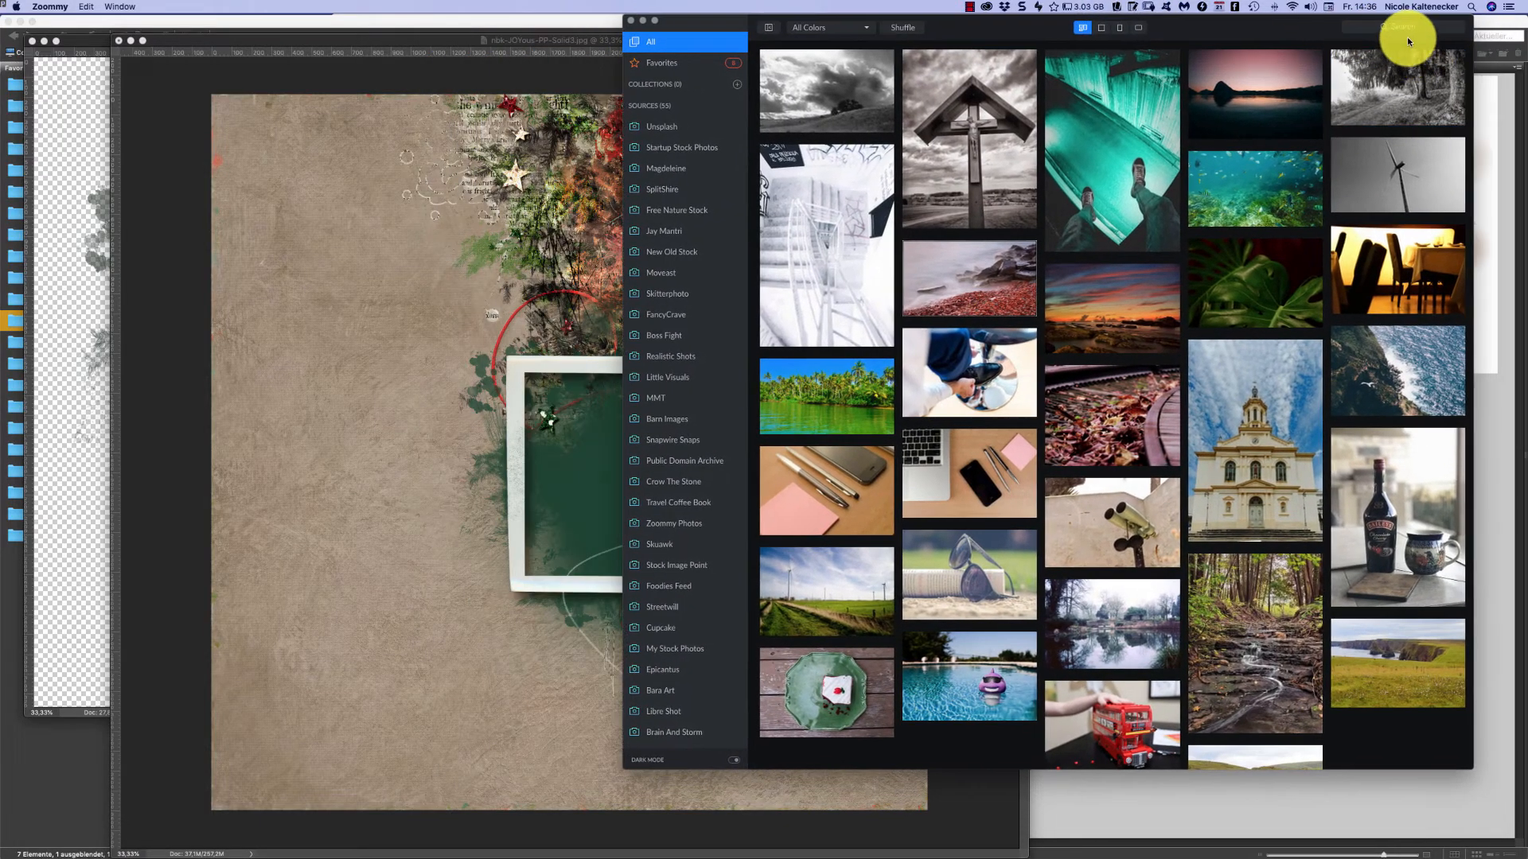
pyautogui.click(1419, 31)
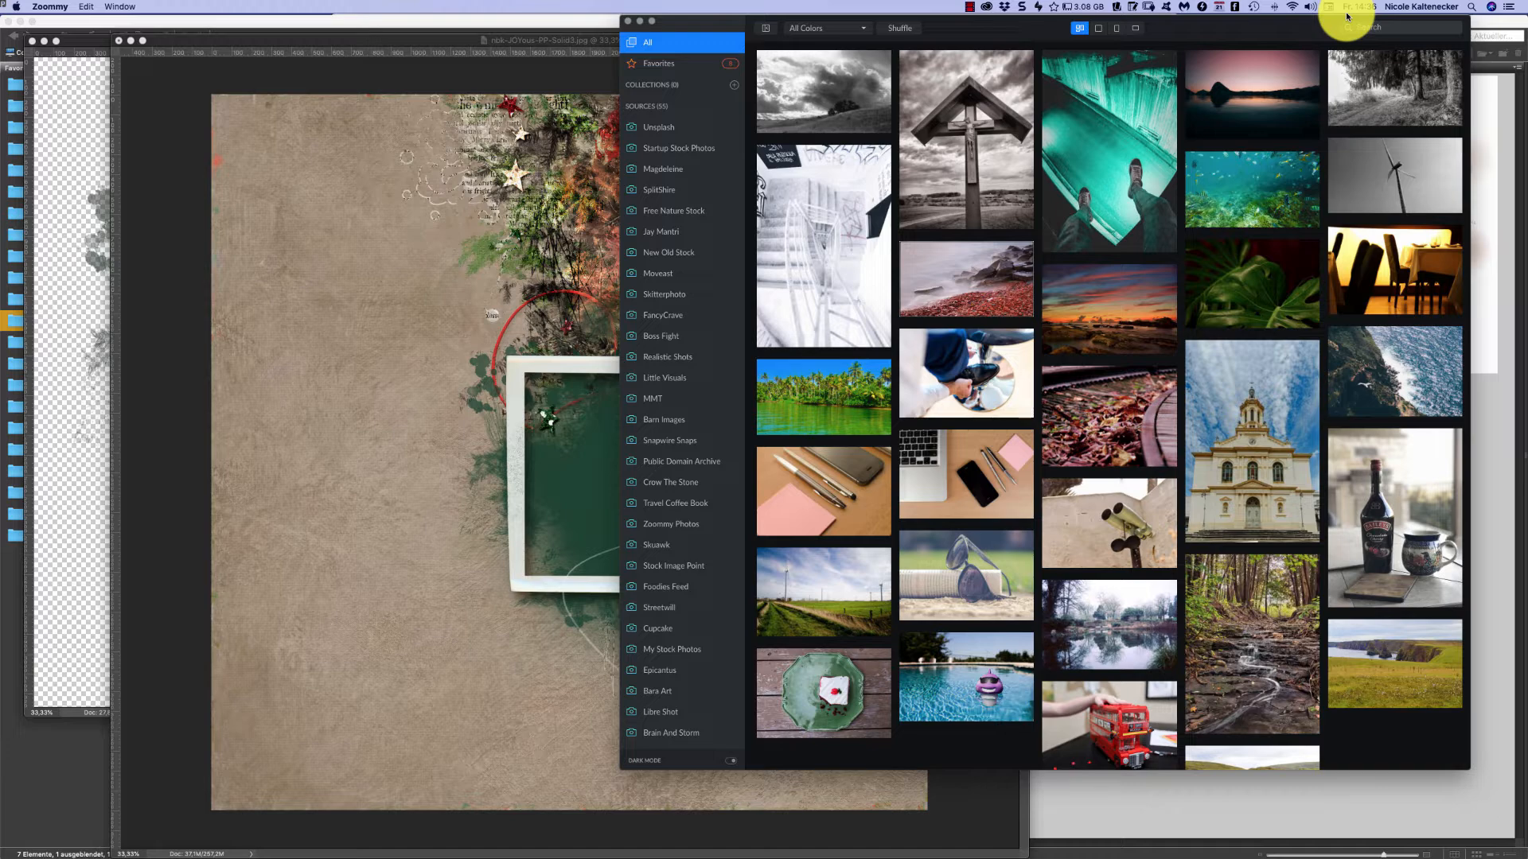
pyautogui.write('Christmas')
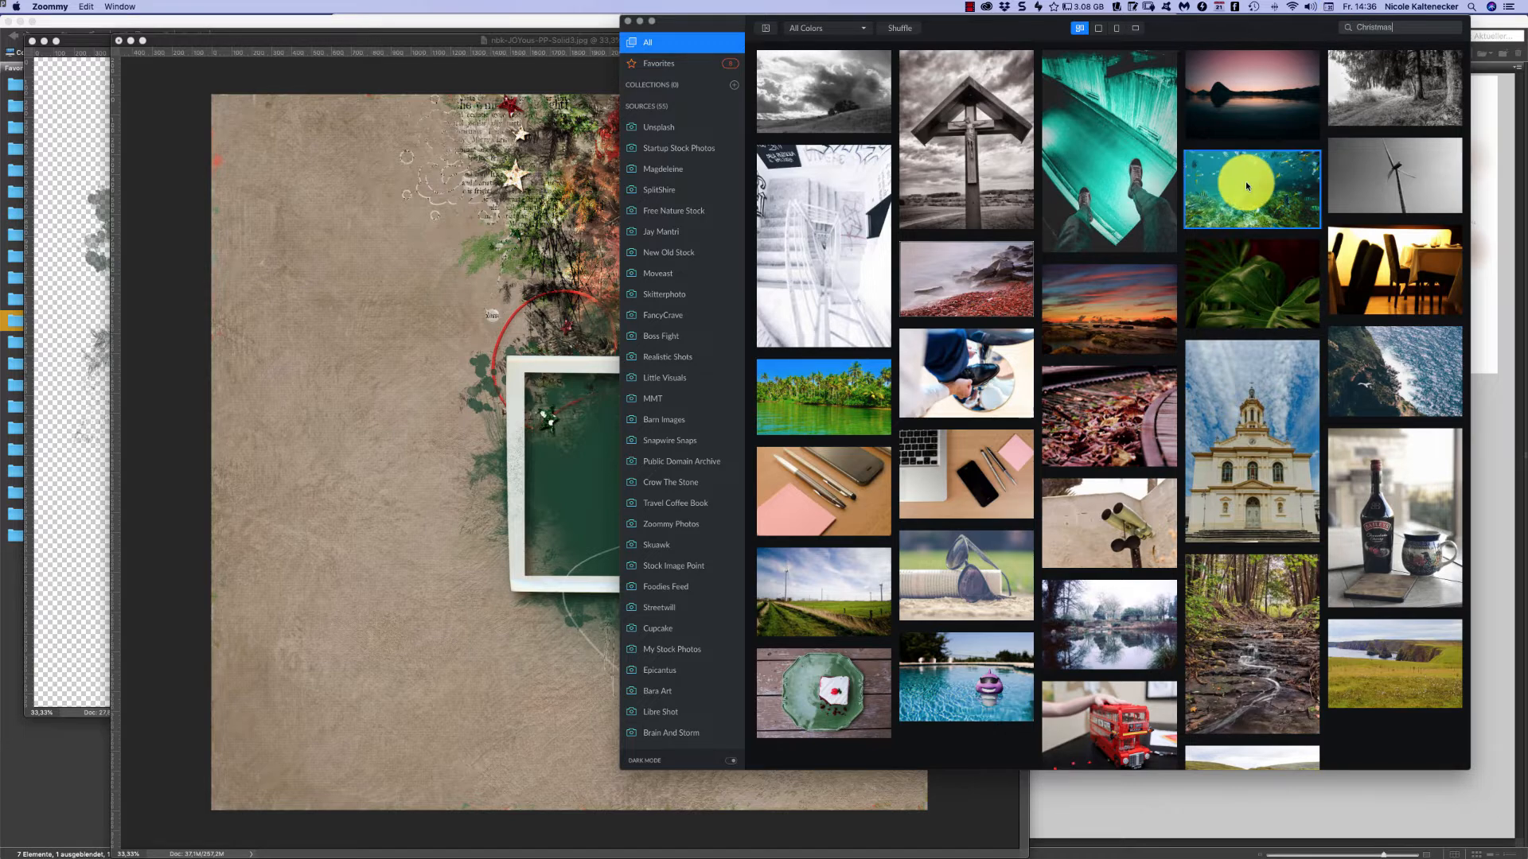
pyautogui.press('Return')
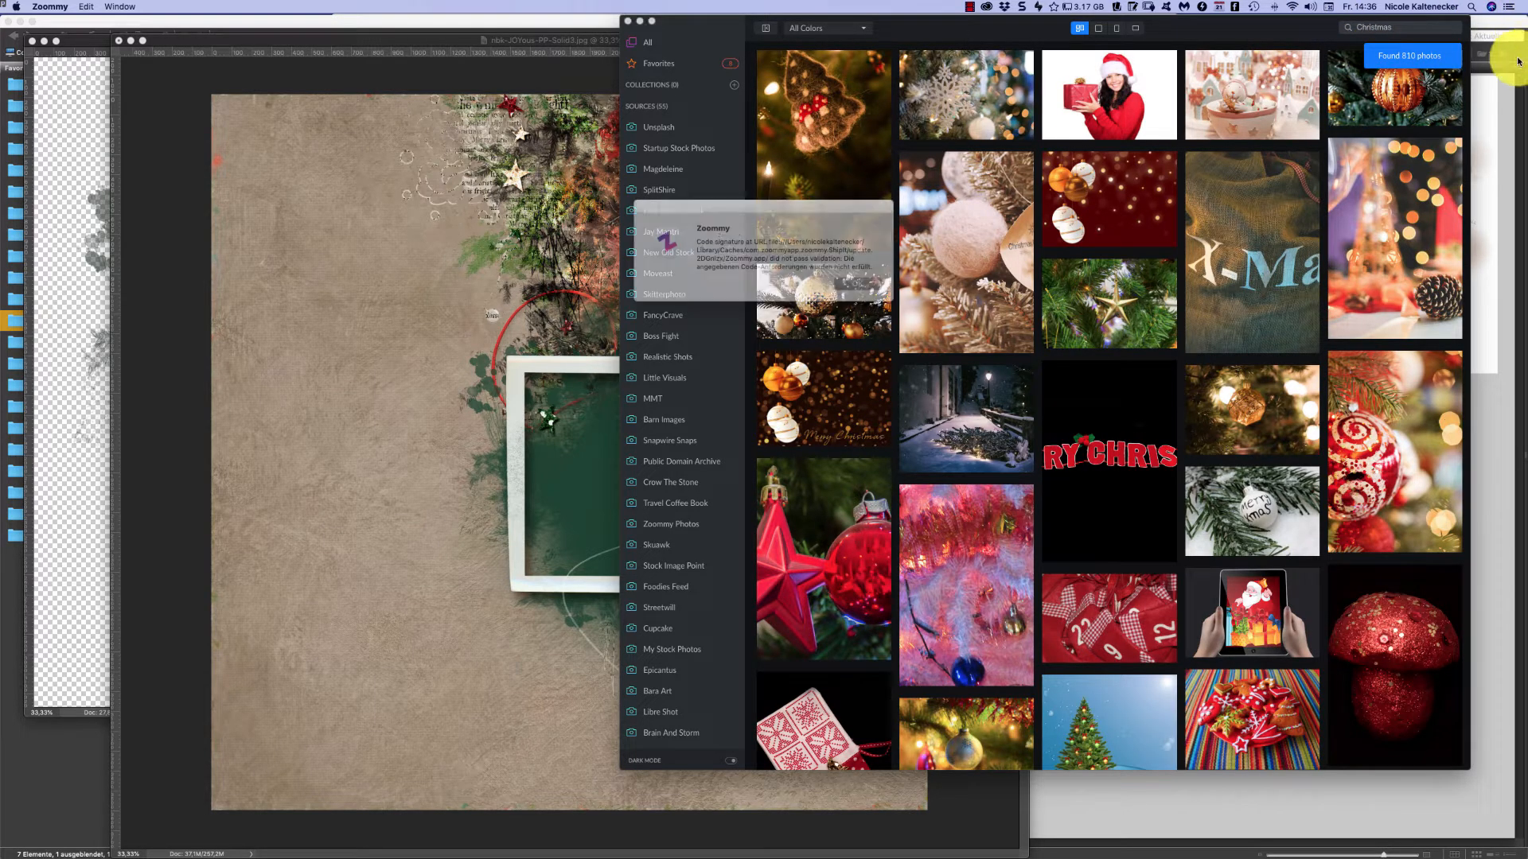
pyautogui.click(863, 280)
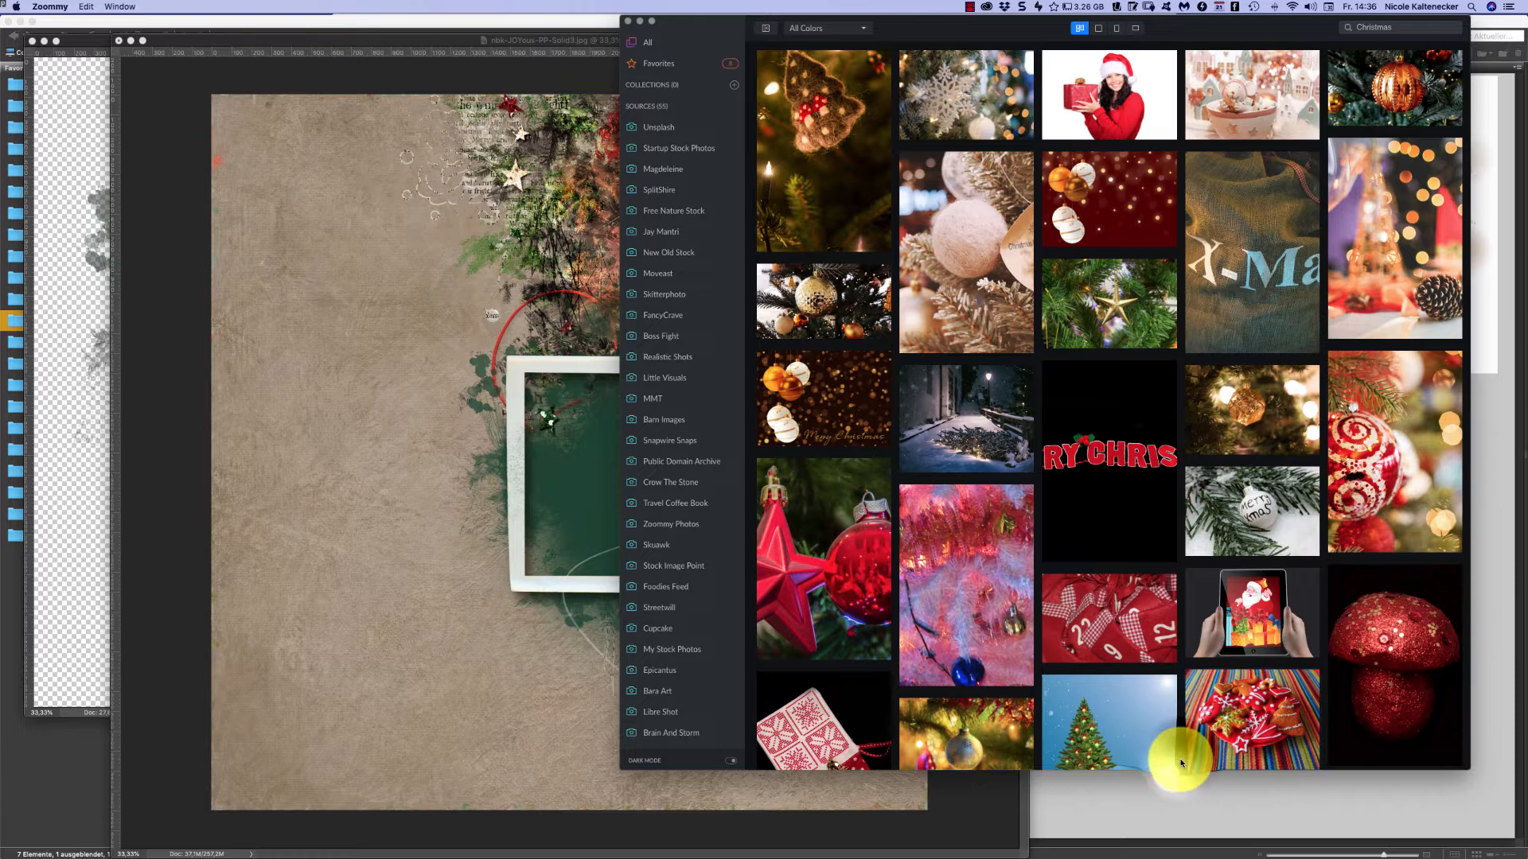
# - Browse the Christmas photos, copy the one of red, green and white iced cookies to the clipboard, and return to the Photoshop page
pyautogui.scroll(-2, 1178, 760)
pyautogui.scroll(-10, 1178, 760)
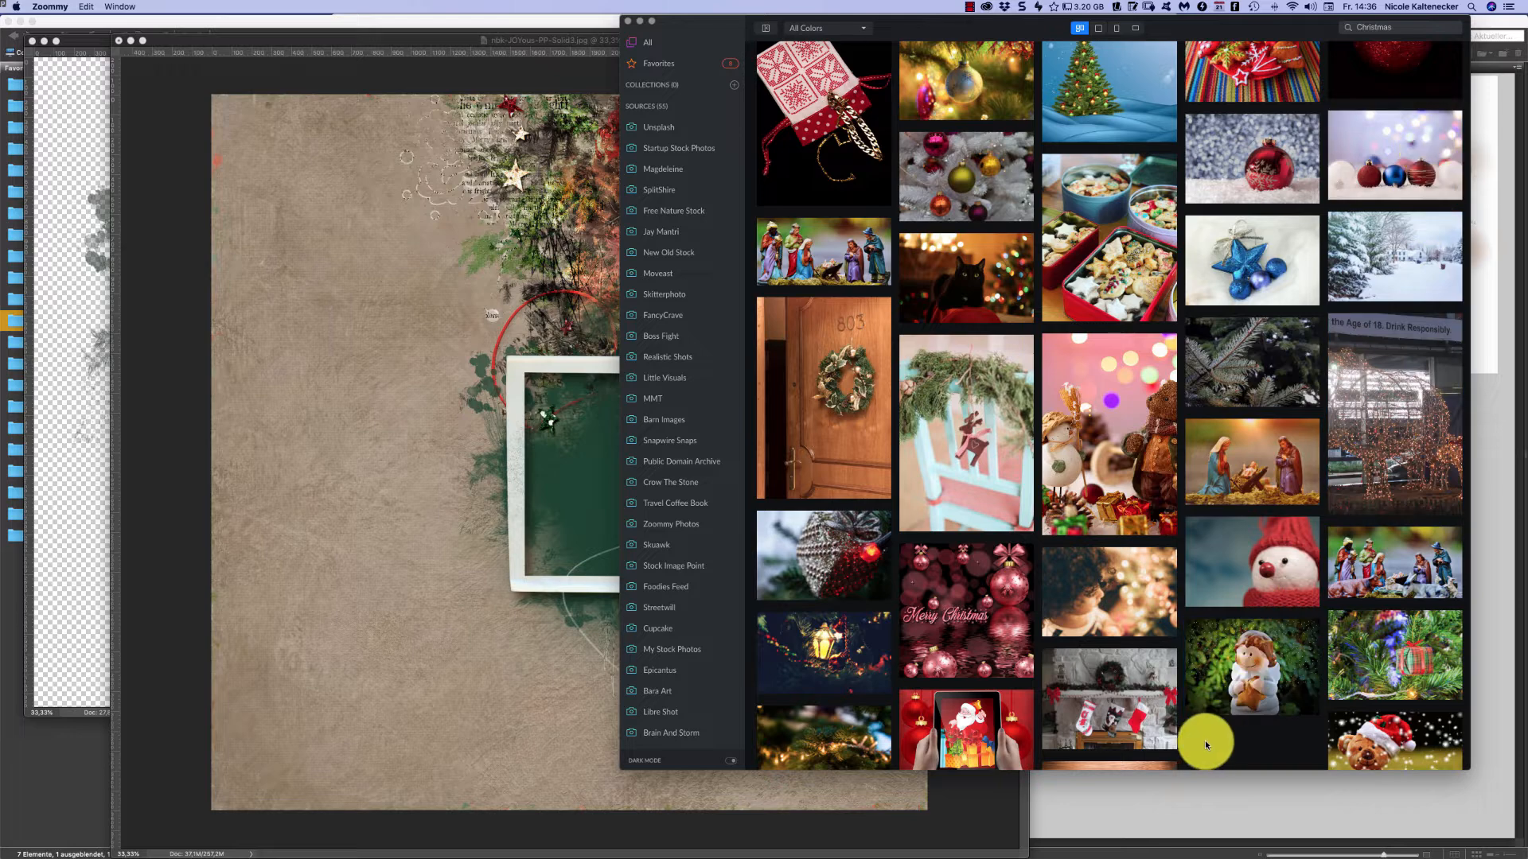
pyautogui.scroll(-5, 1180, 759)
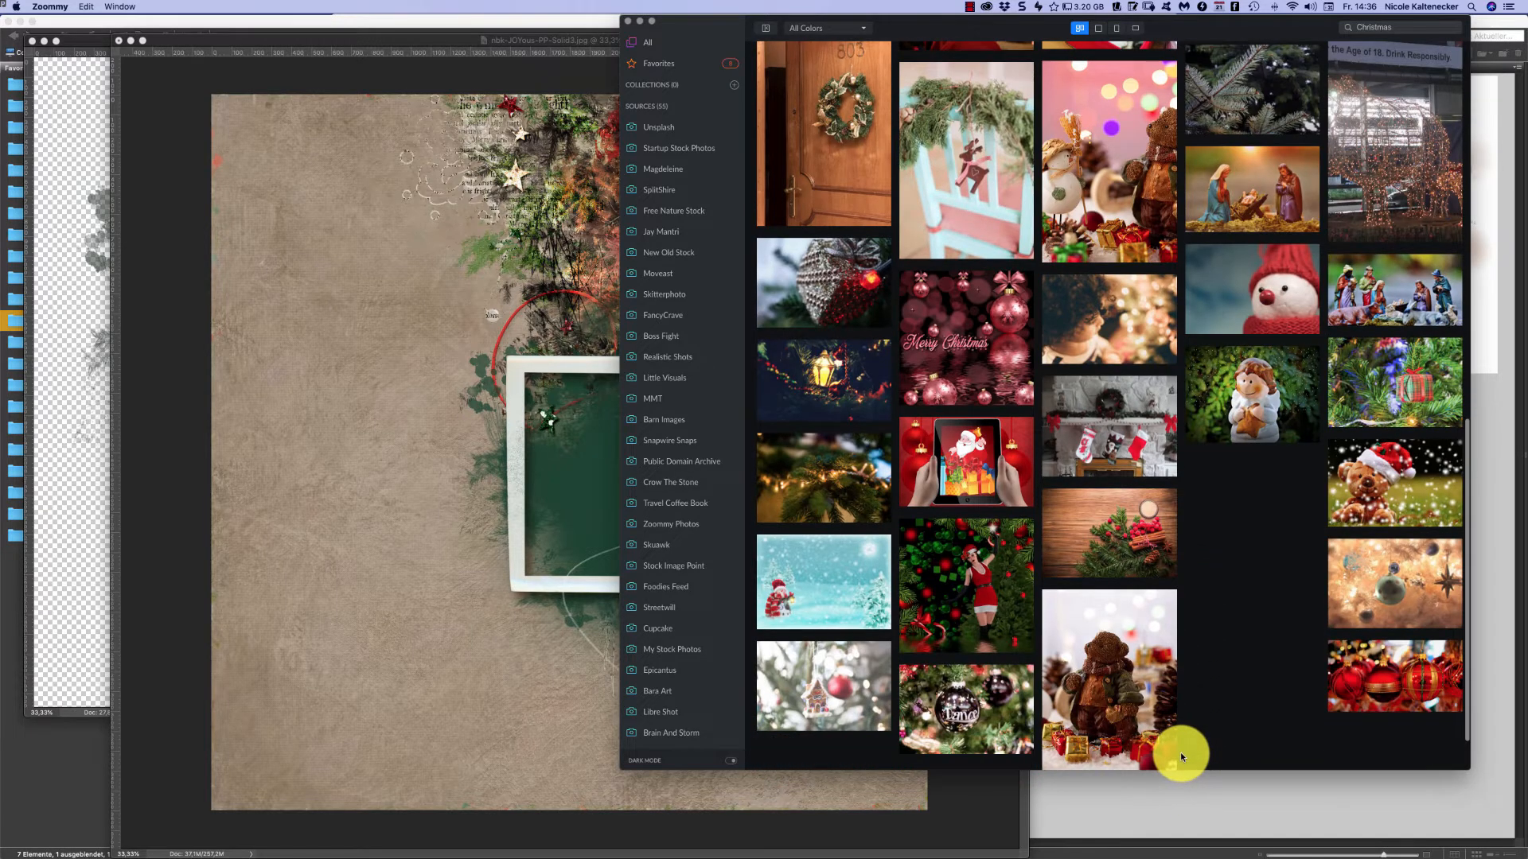
pyautogui.scroll(-2, 1181, 753)
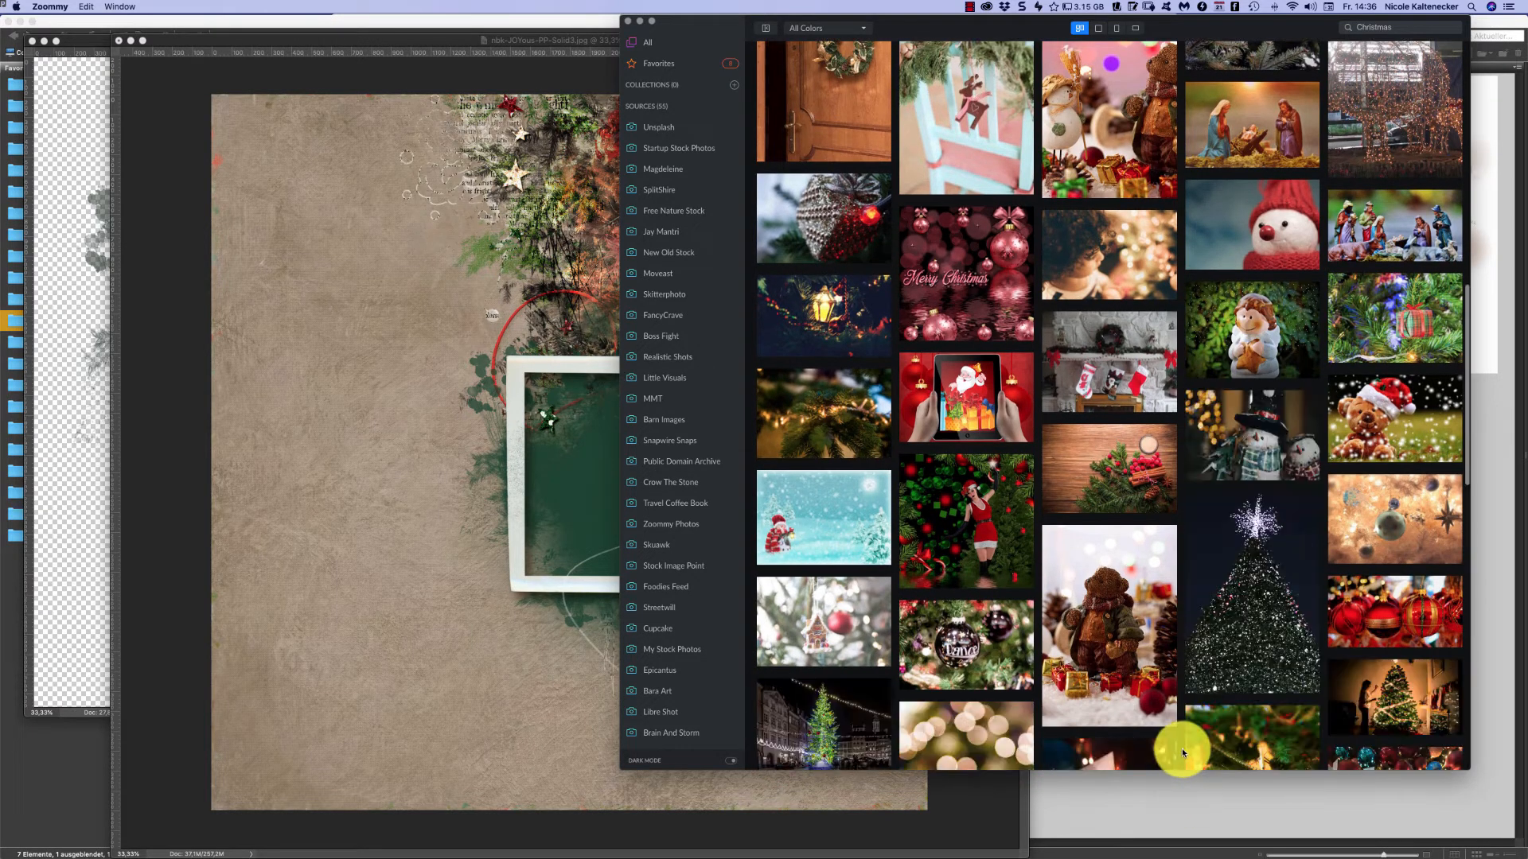
pyautogui.scroll(-5, 1182, 748)
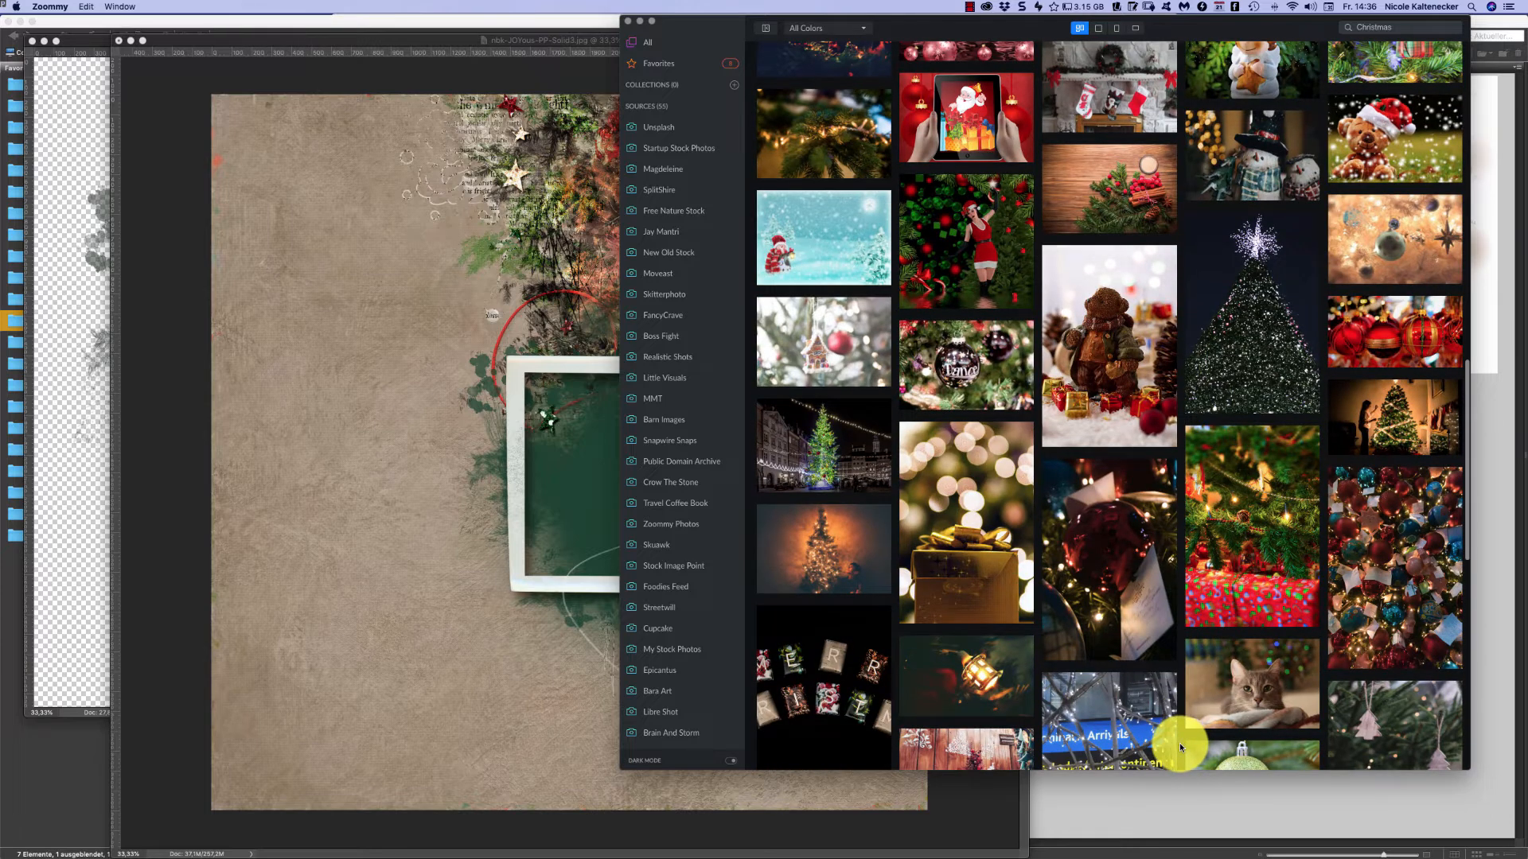
pyautogui.scroll(-10, 1181, 748)
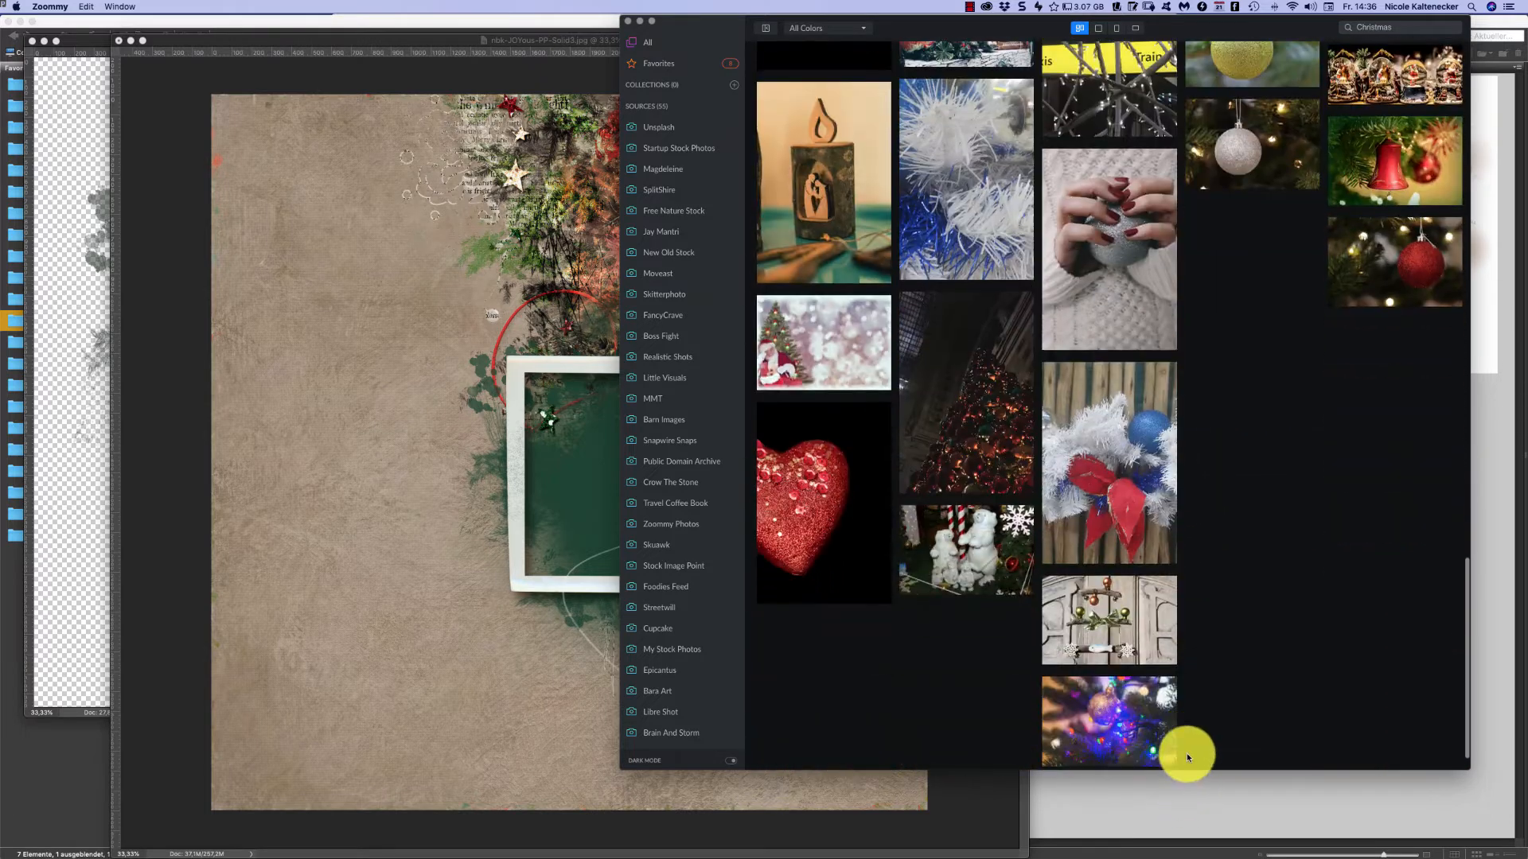
pyautogui.scroll(-2, 1186, 753)
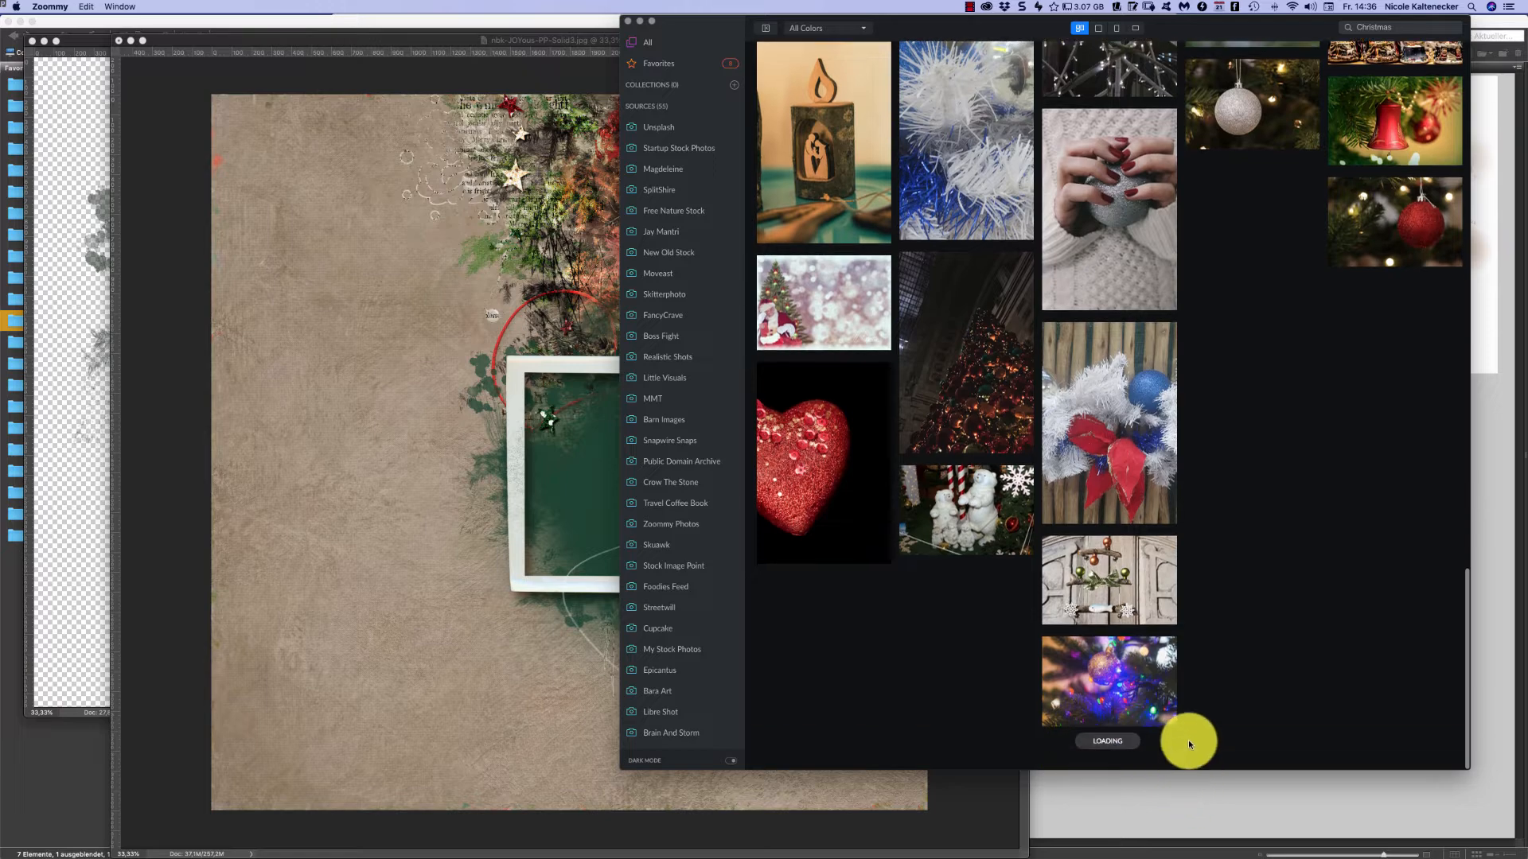
pyautogui.scroll(-5, 1188, 751)
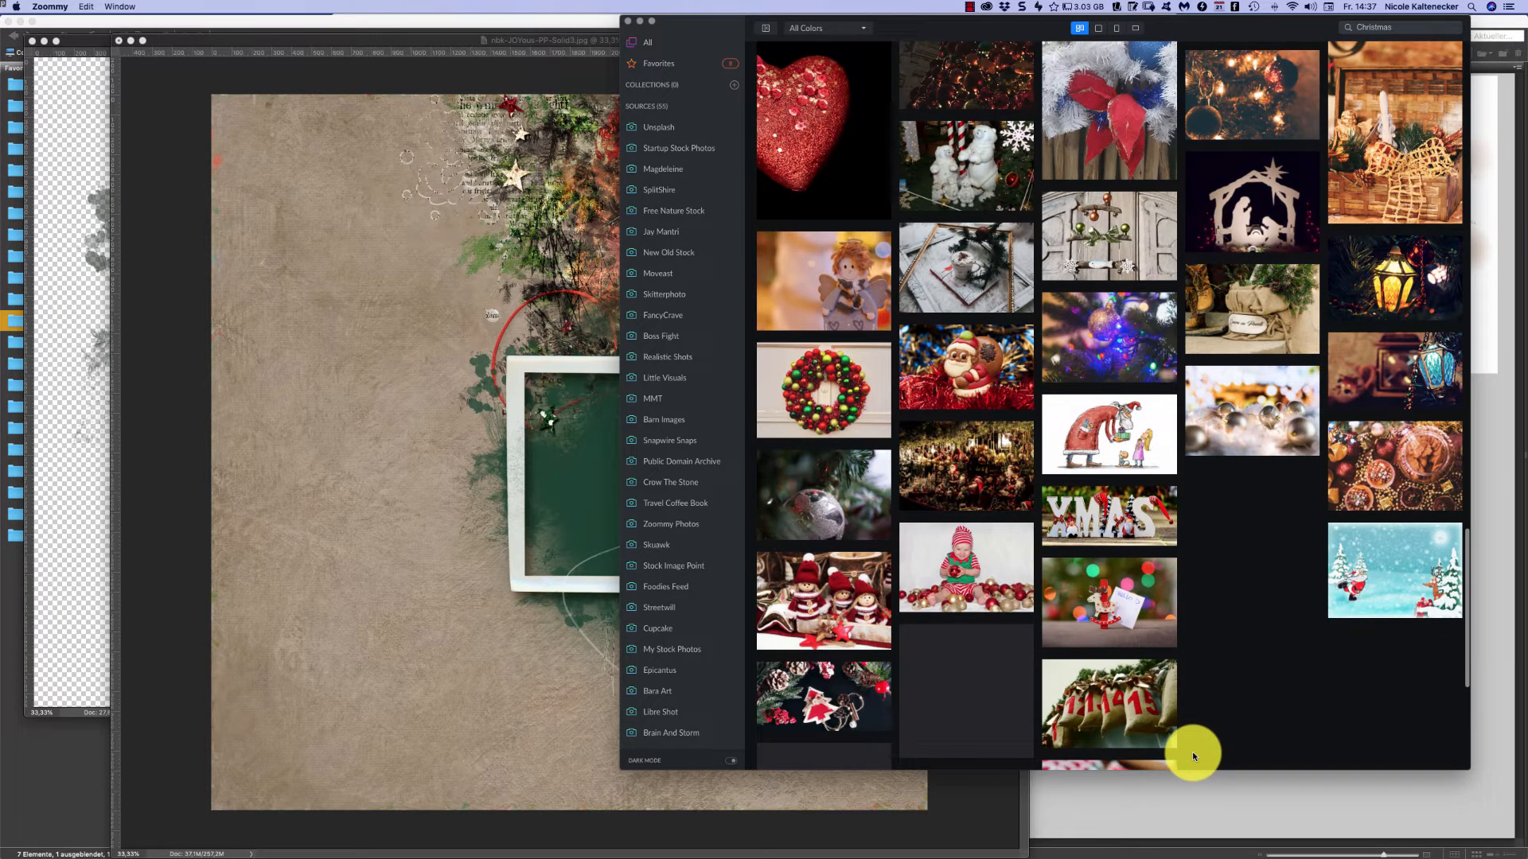
pyautogui.scroll(-5, 1194, 753)
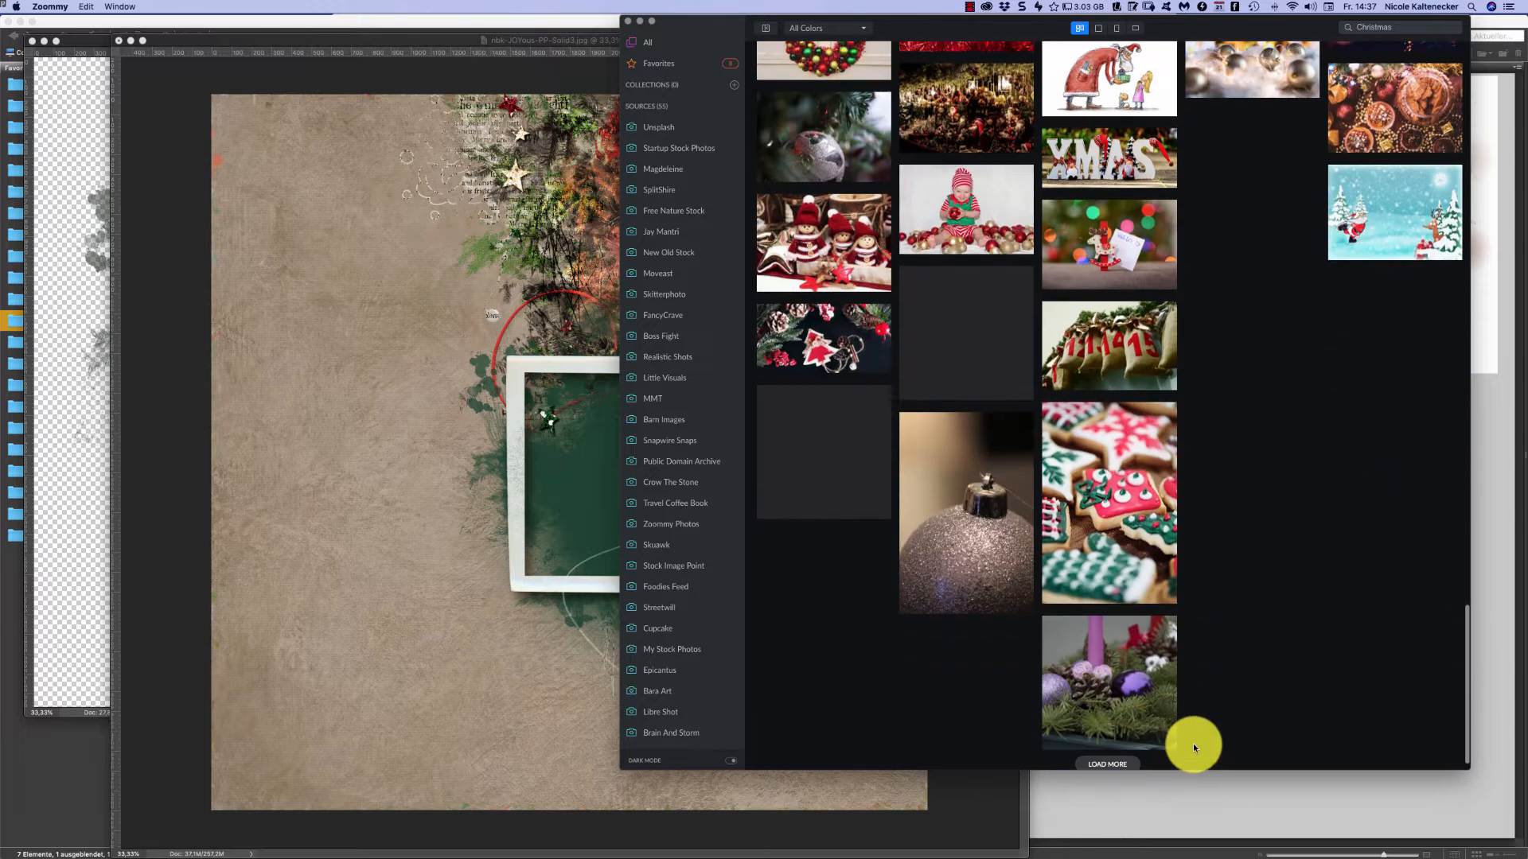
pyautogui.click(1125, 490)
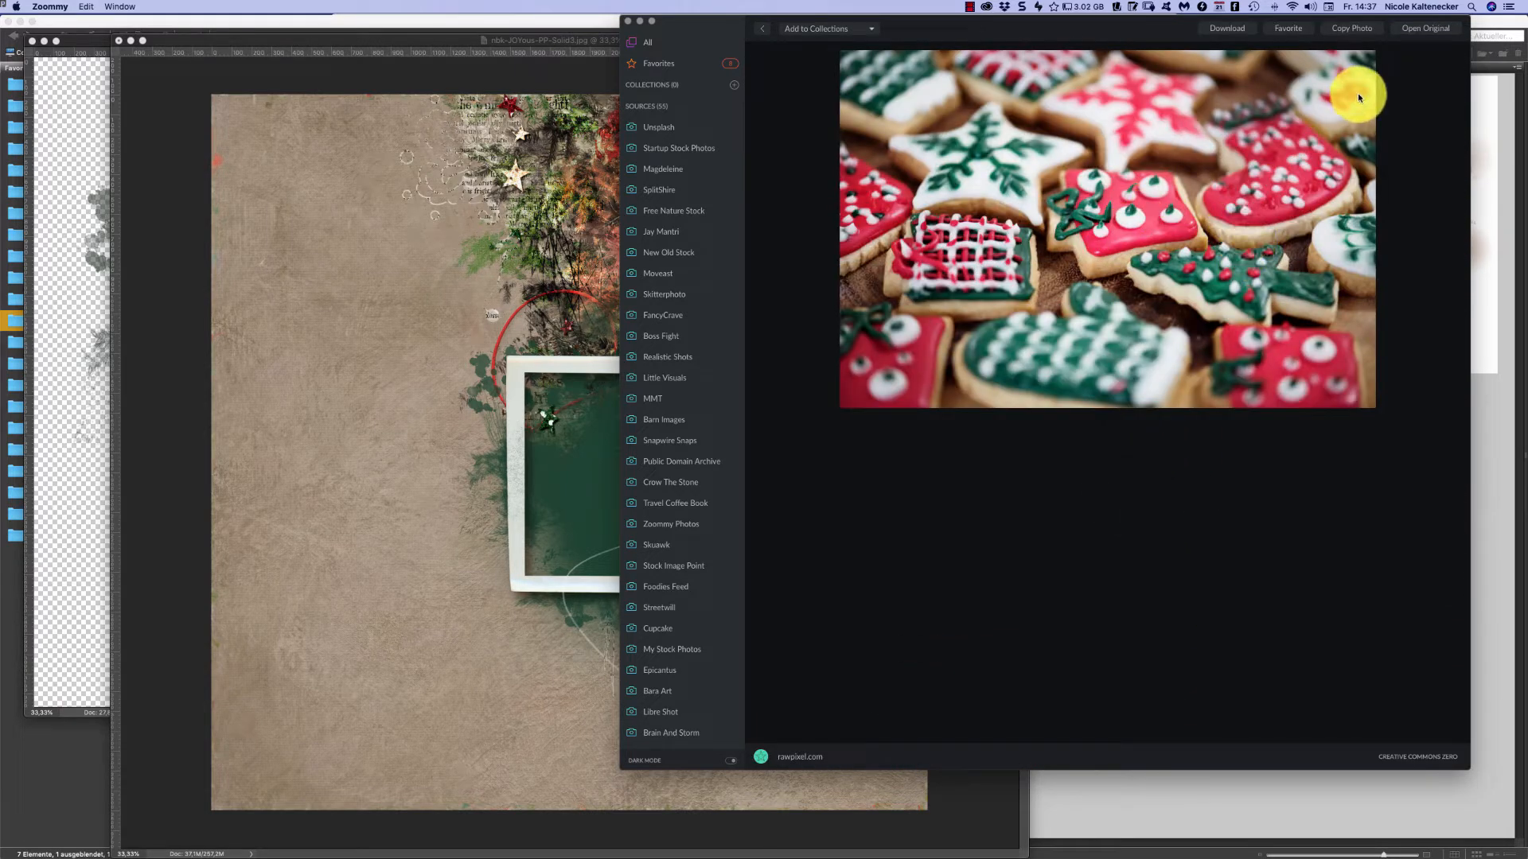
pyautogui.click(1351, 29)
pyautogui.click(1350, 30)
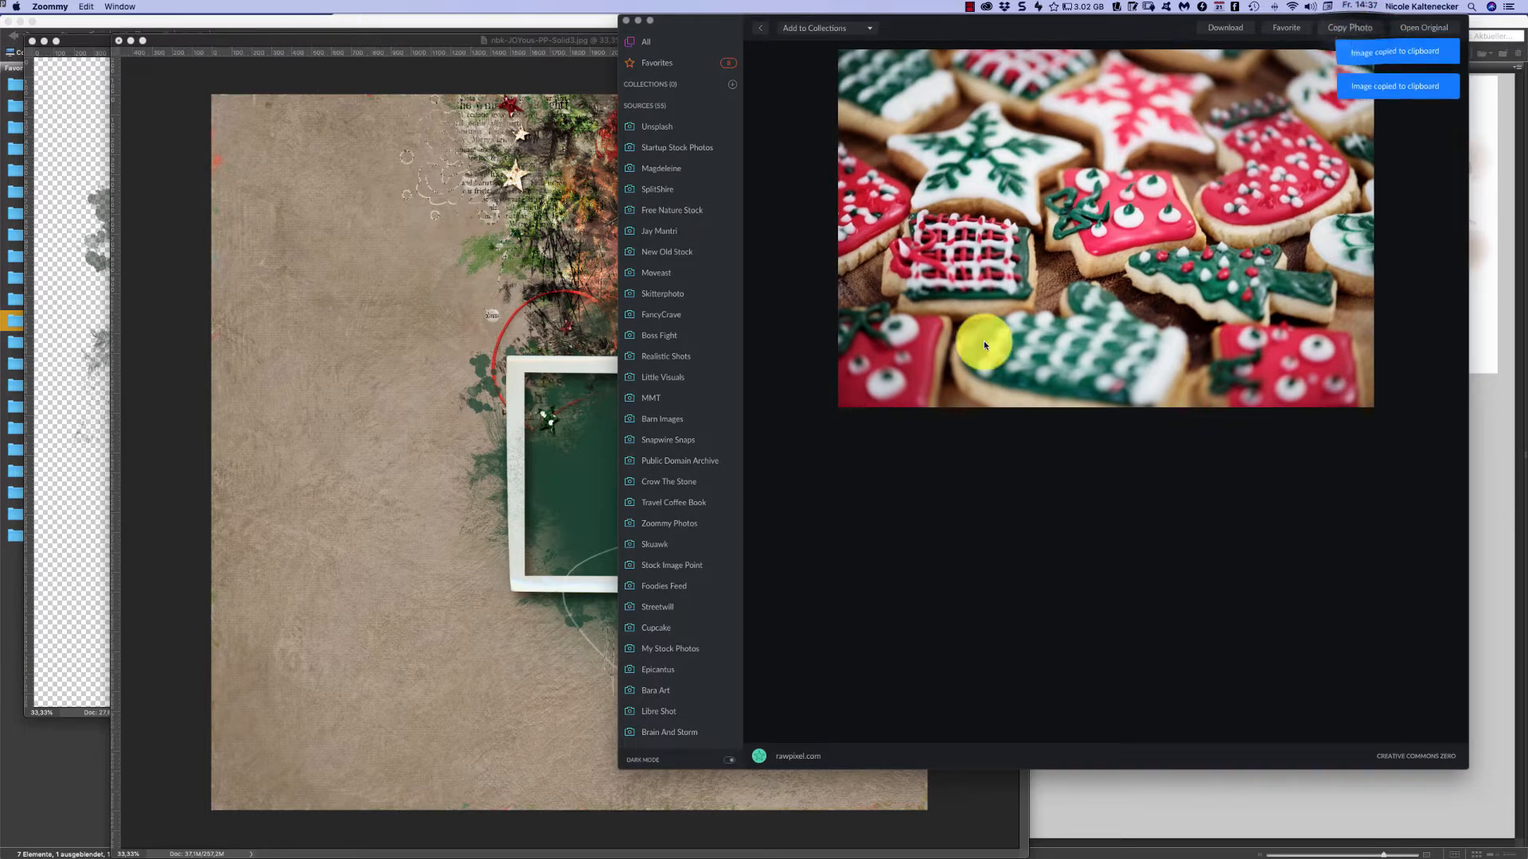
pyautogui.click(484, 510)
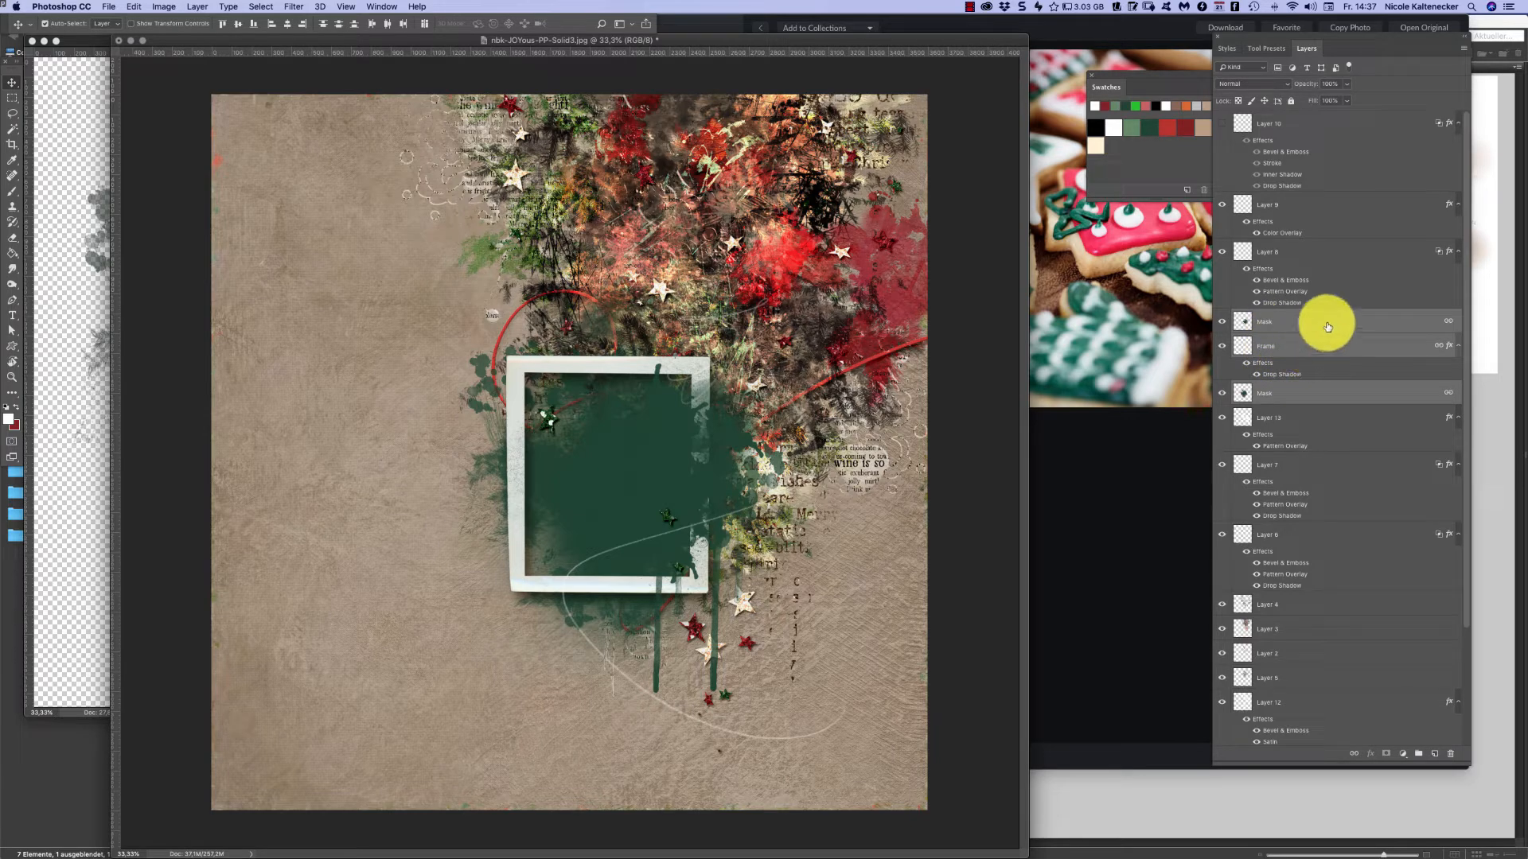
# - Group the two linked Mask layers and the Frame layer under the name OOTB, check the group's visibility, and expand it
pyautogui.click(1464, 49)
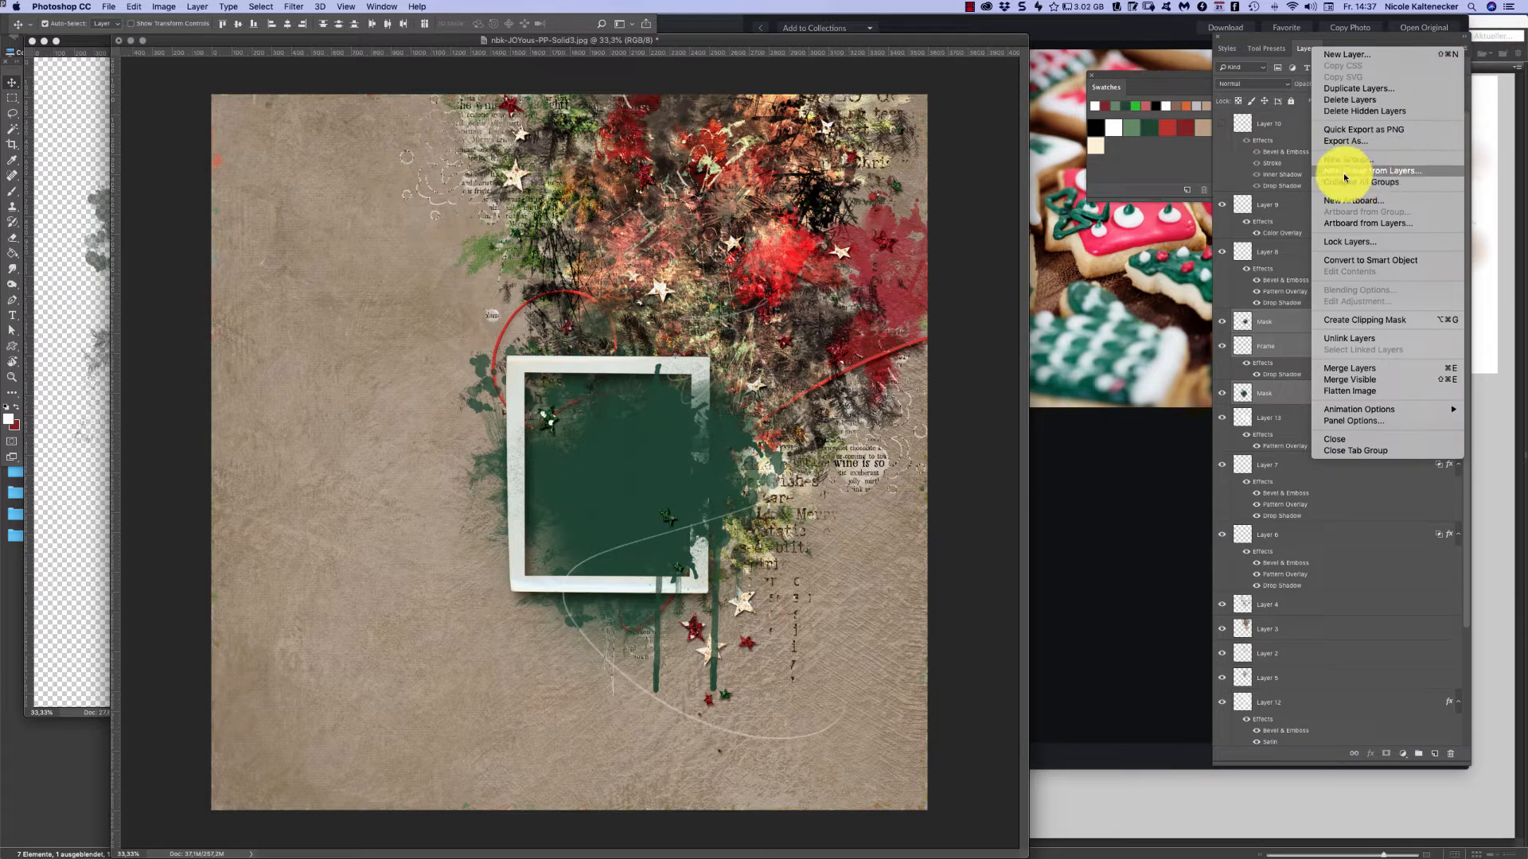
pyautogui.click(1363, 174)
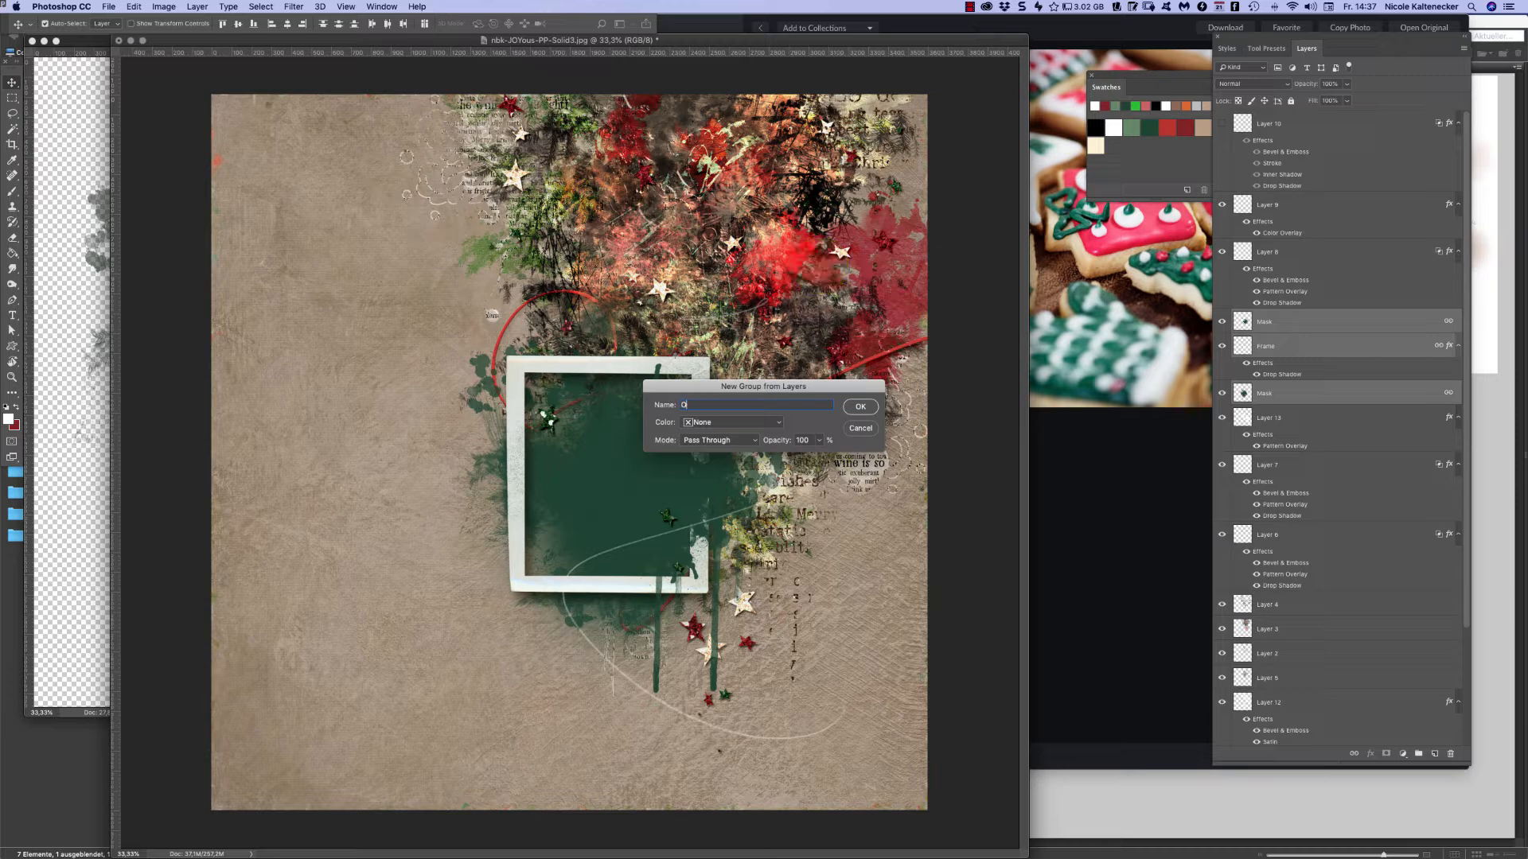
pyautogui.write('OOTB')
pyautogui.press('Return')
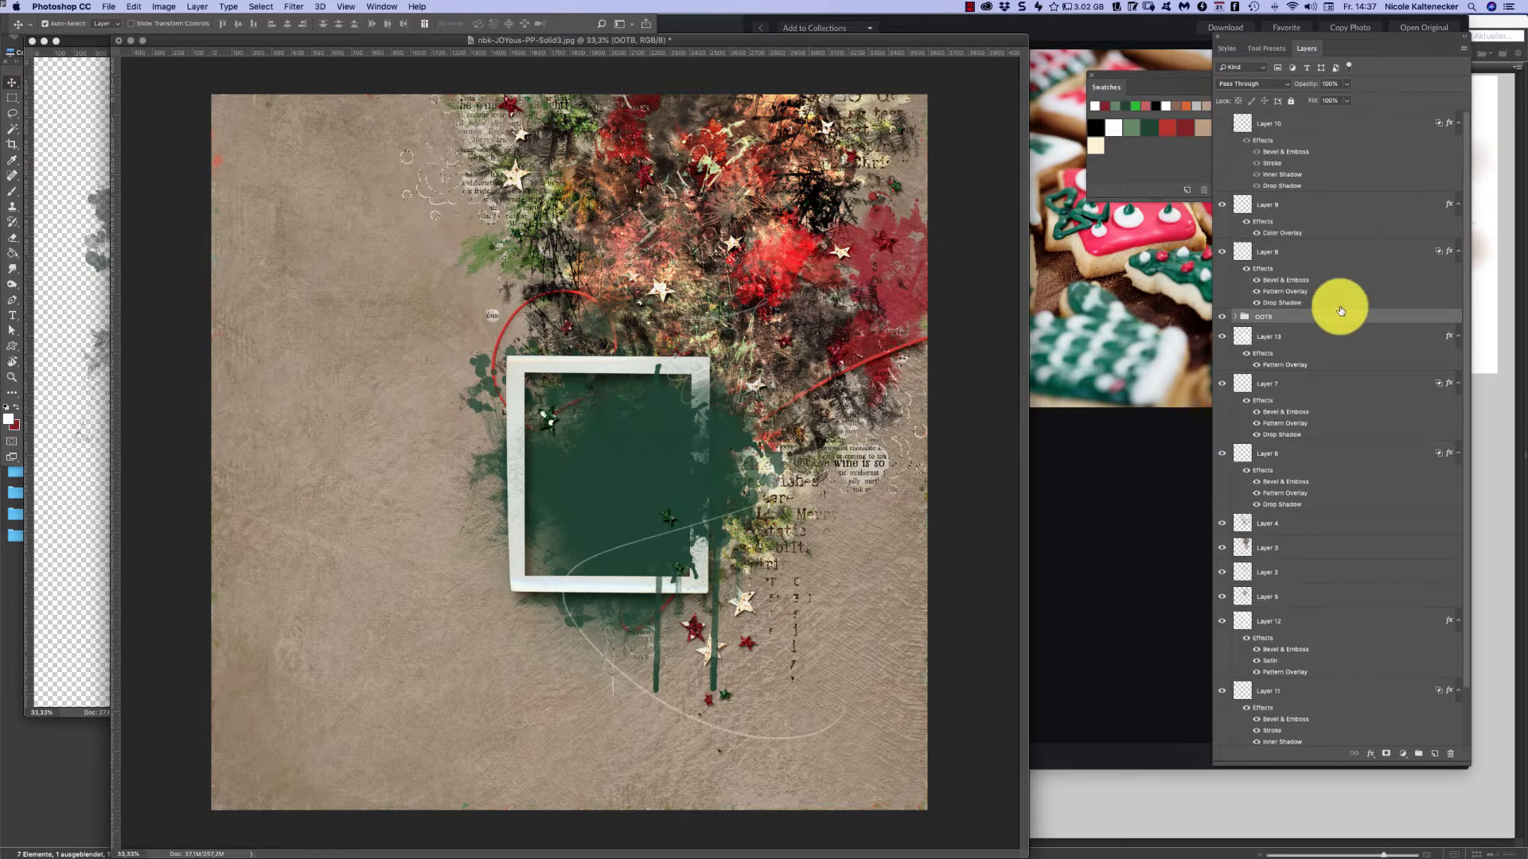
pyautogui.click(1222, 319)
pyautogui.click(1223, 318)
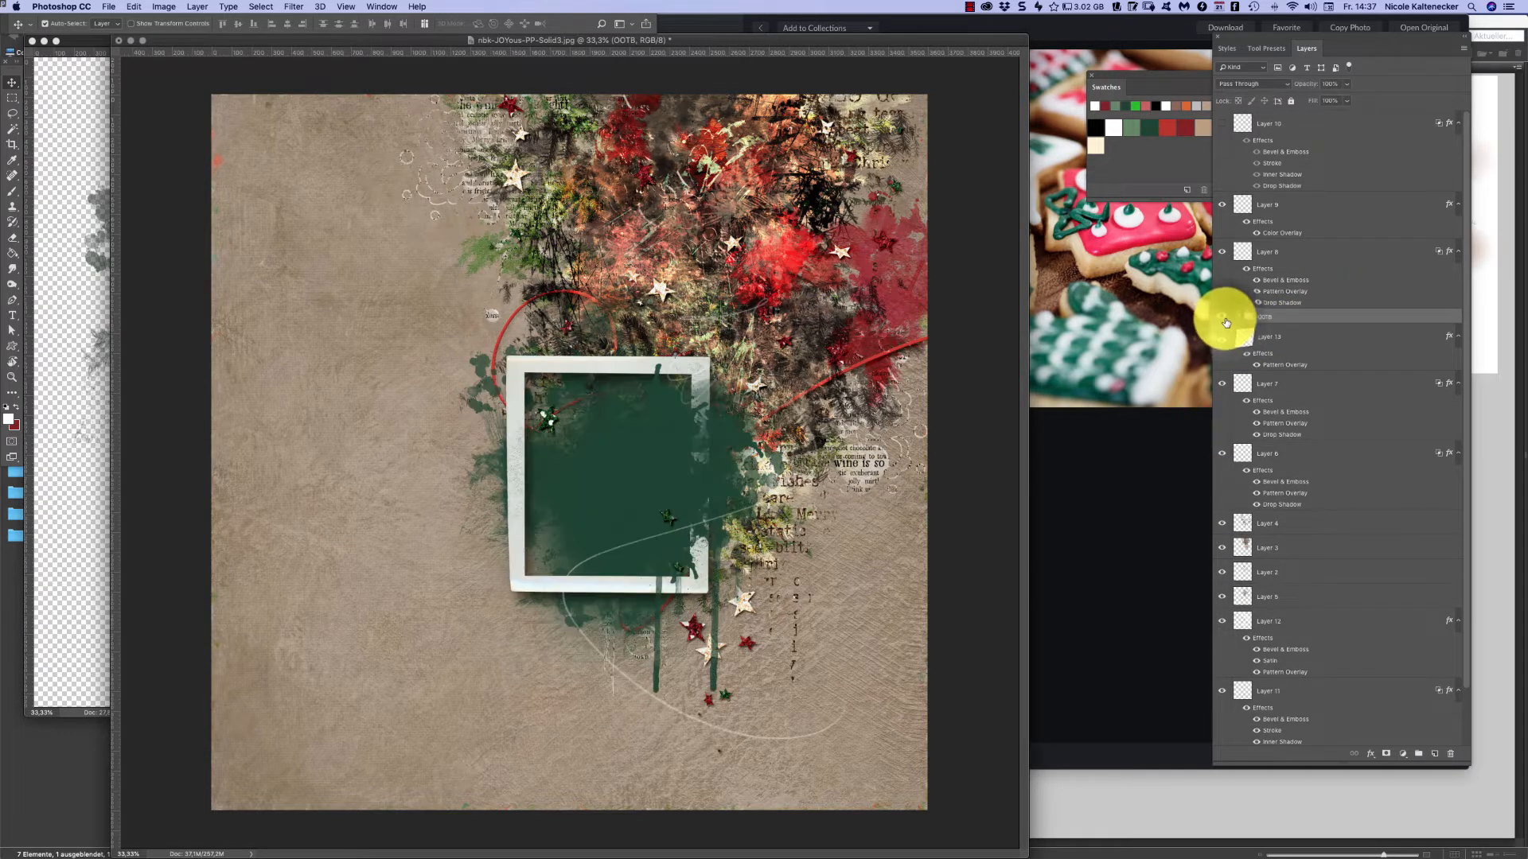
pyautogui.click(1235, 317)
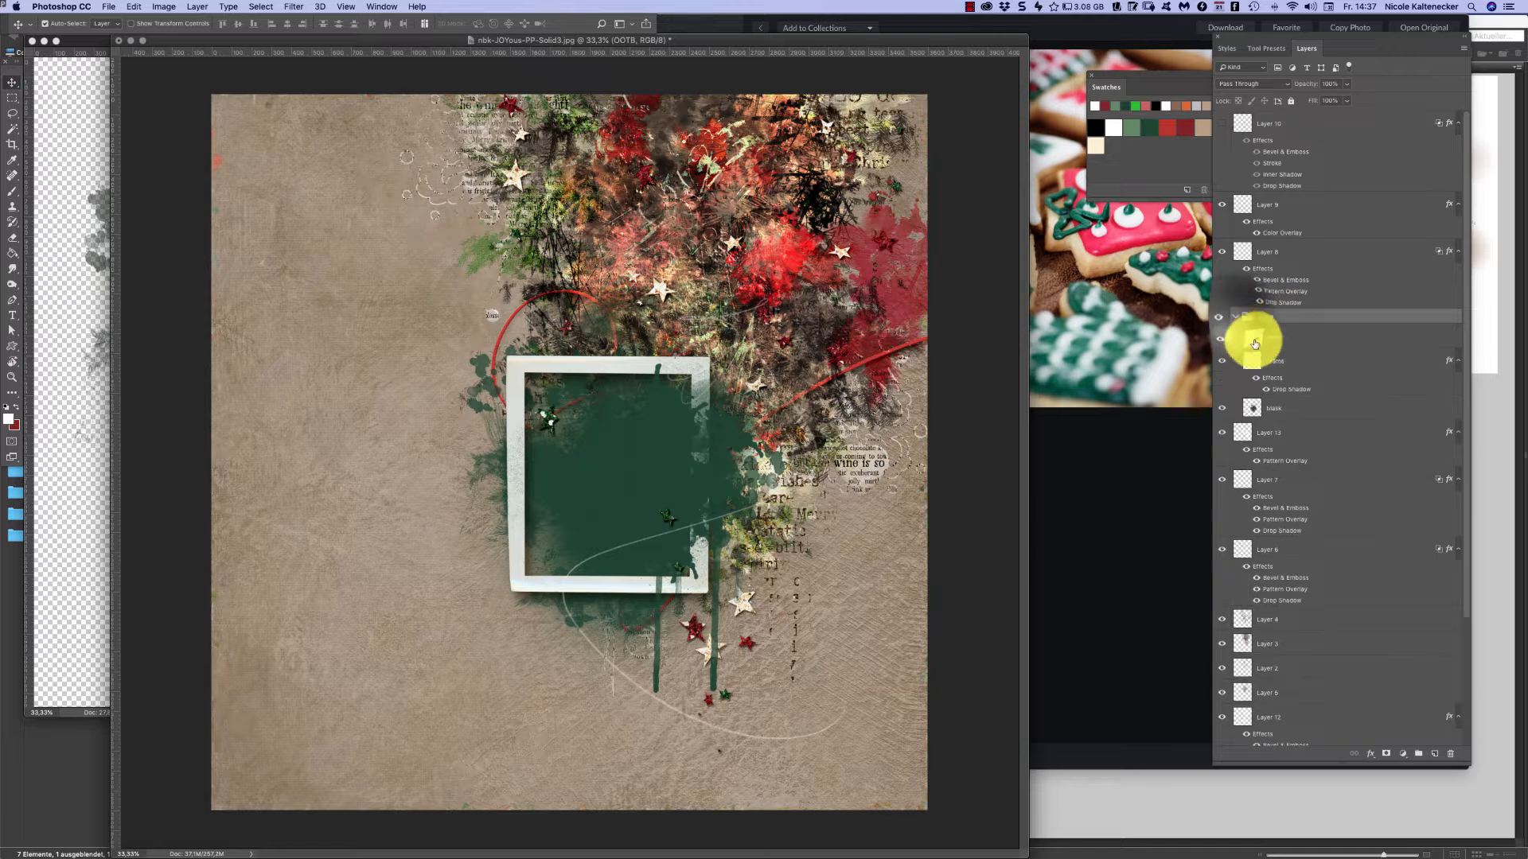
# - Paste the cookie photo above the upper Mask layer, and scale and position it so it covers the whole frame
pyautogui.click(1303, 337)
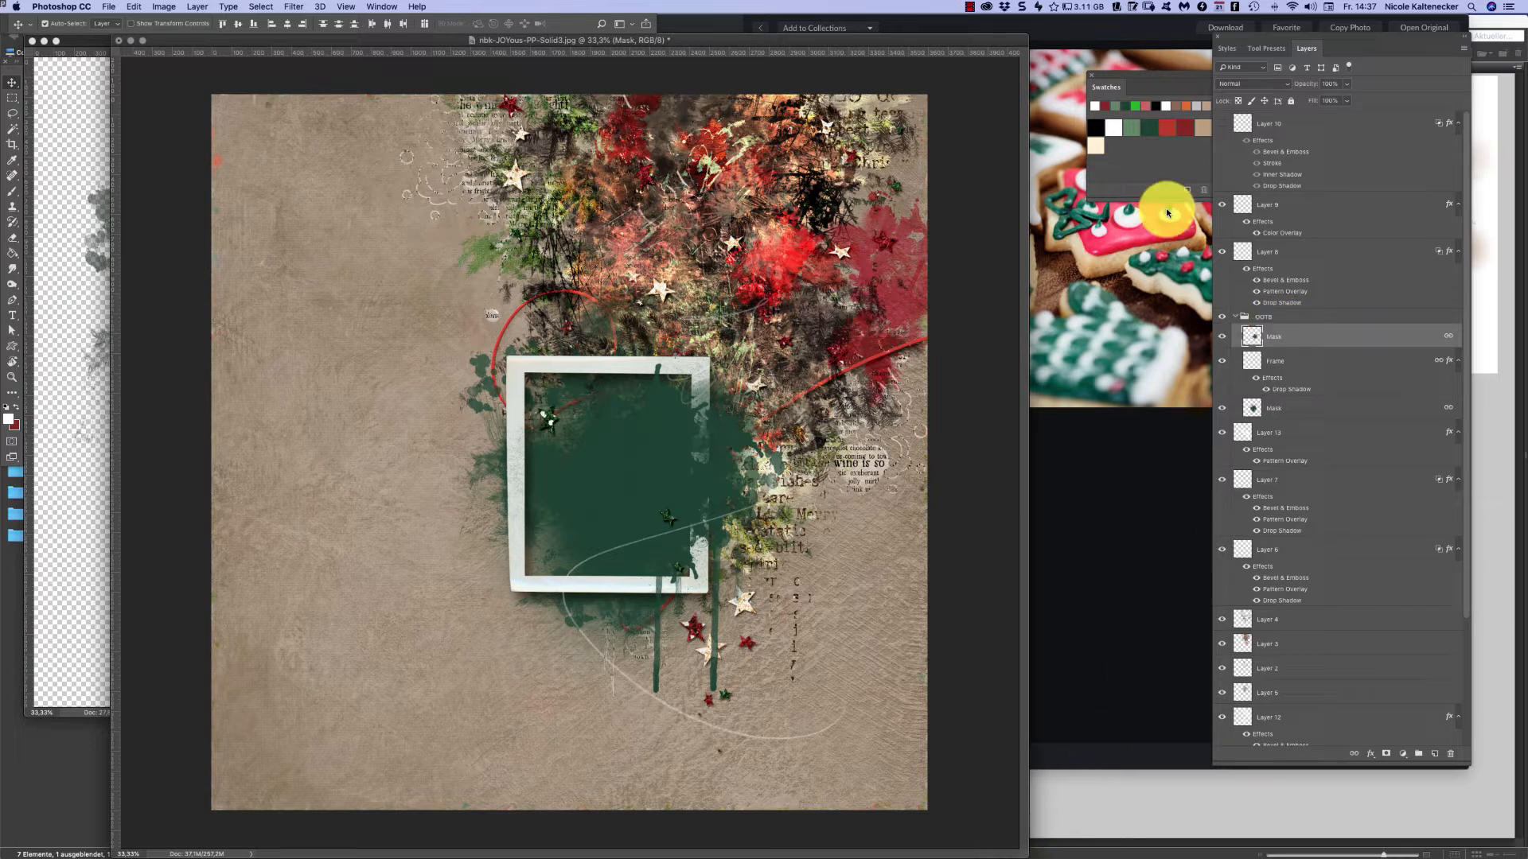
pyautogui.moveTo(1167, 212); pyautogui.dragTo(750, 437)
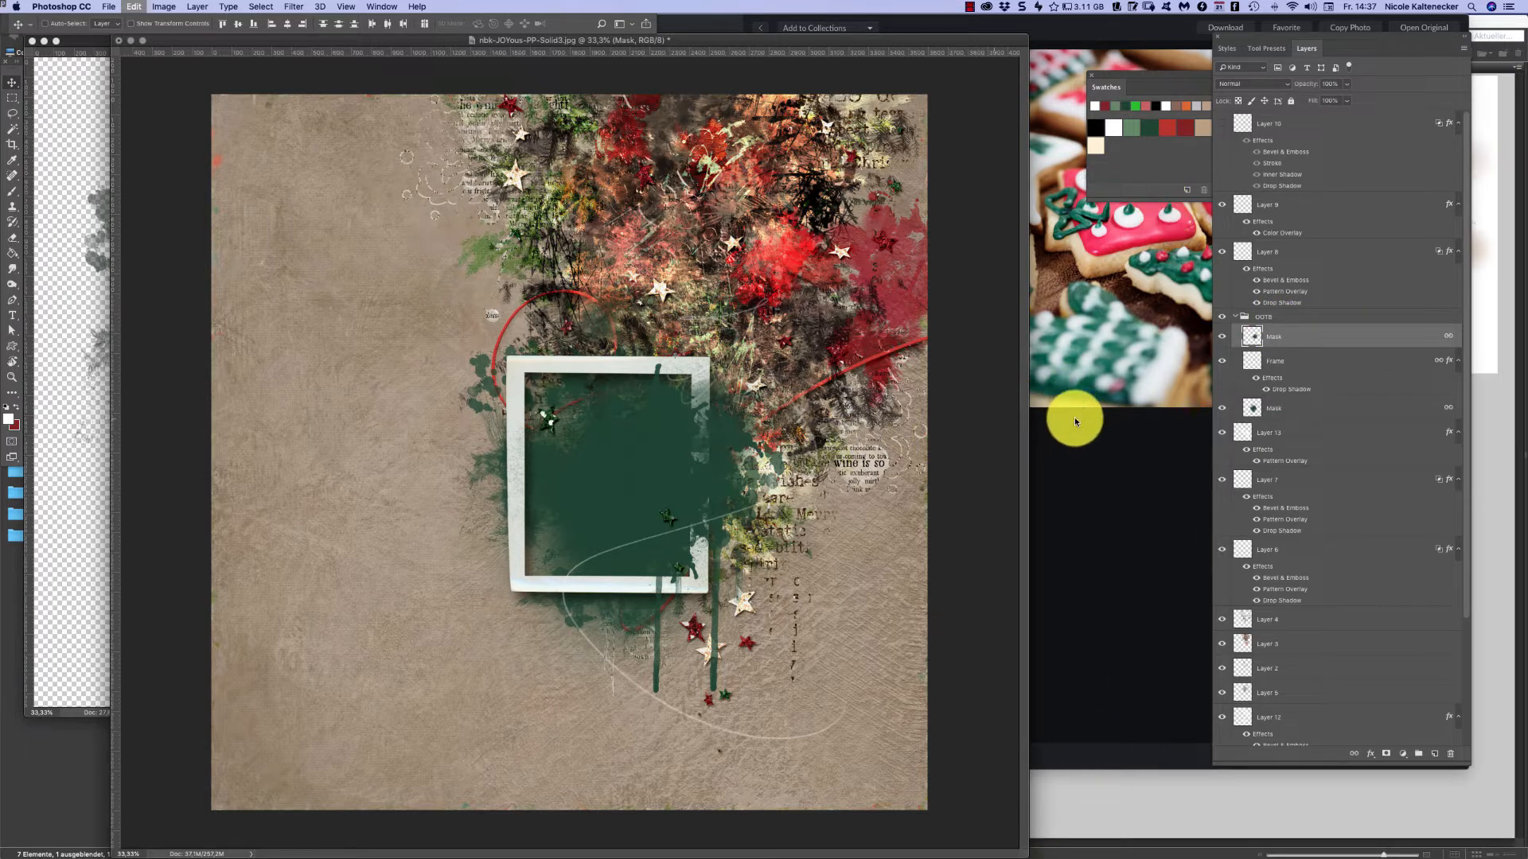
pyautogui.press('super+t')
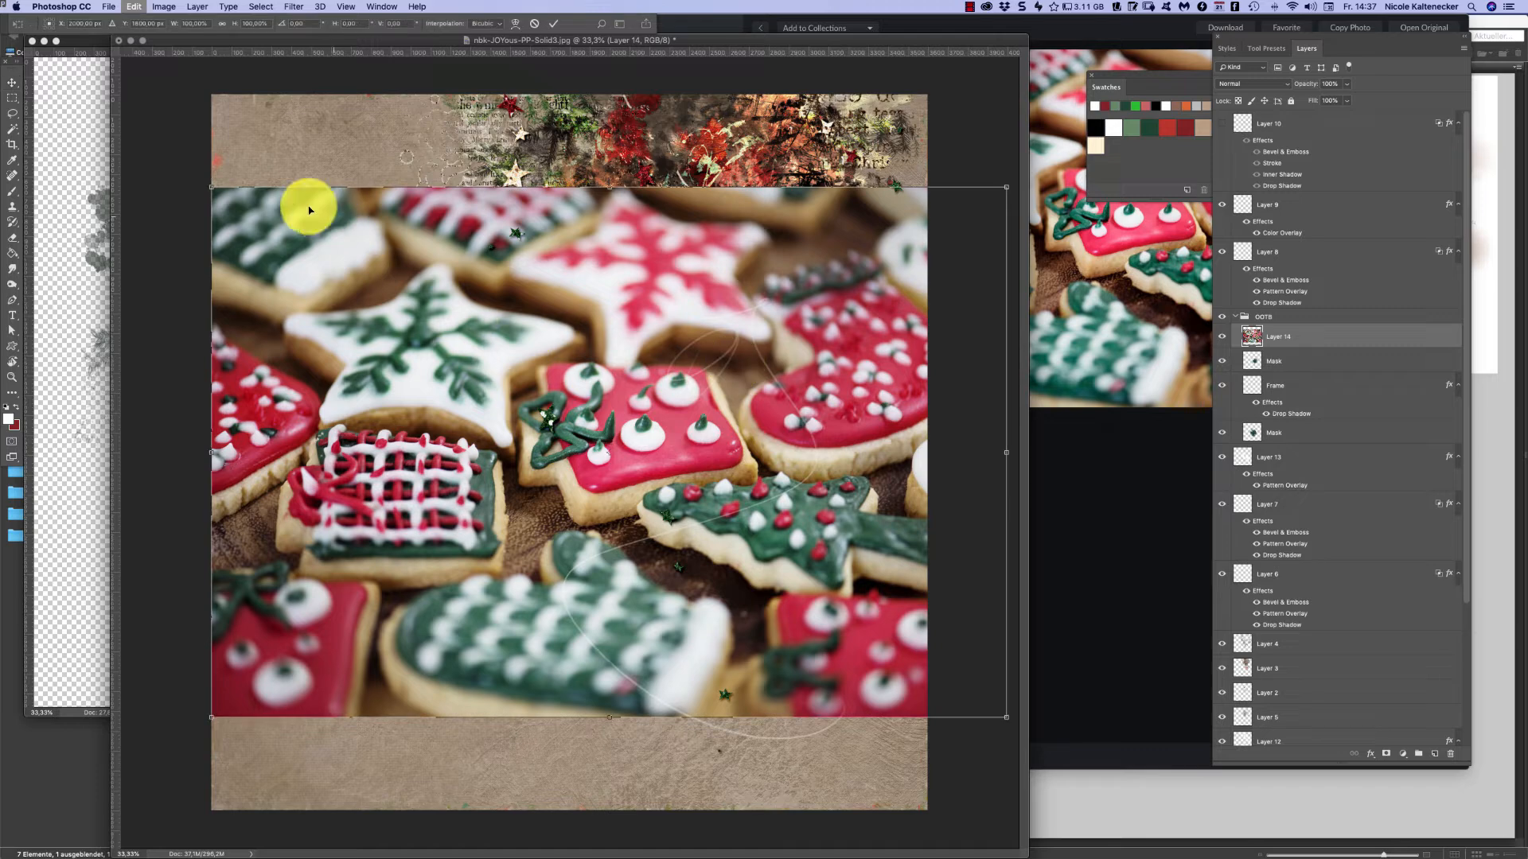
pyautogui.moveTo(207, 183); pyautogui.dragTo(504, 454)
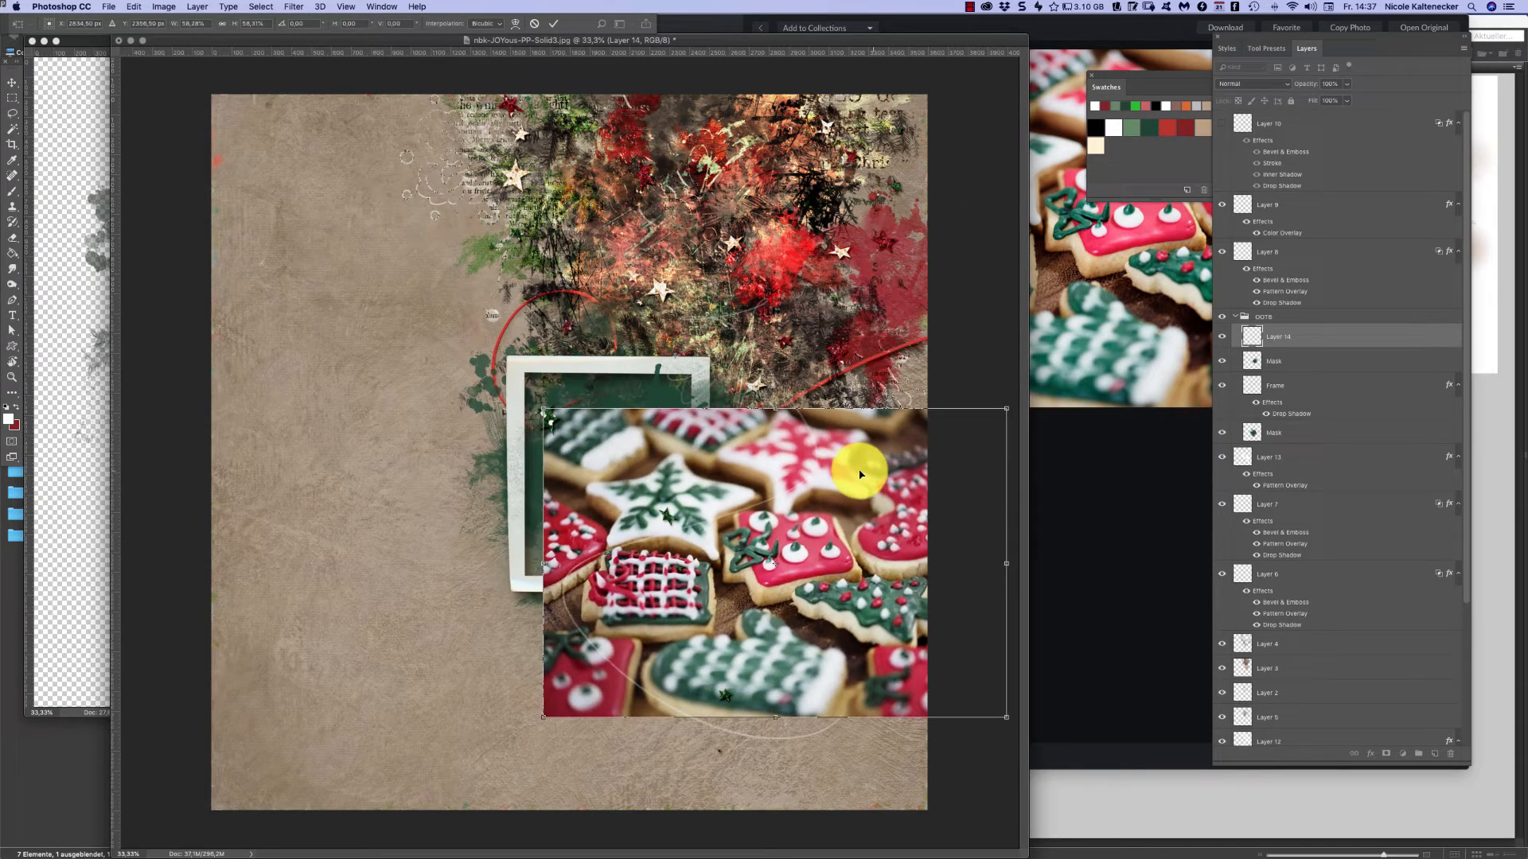
pyautogui.moveTo(860, 470); pyautogui.dragTo(735, 391)
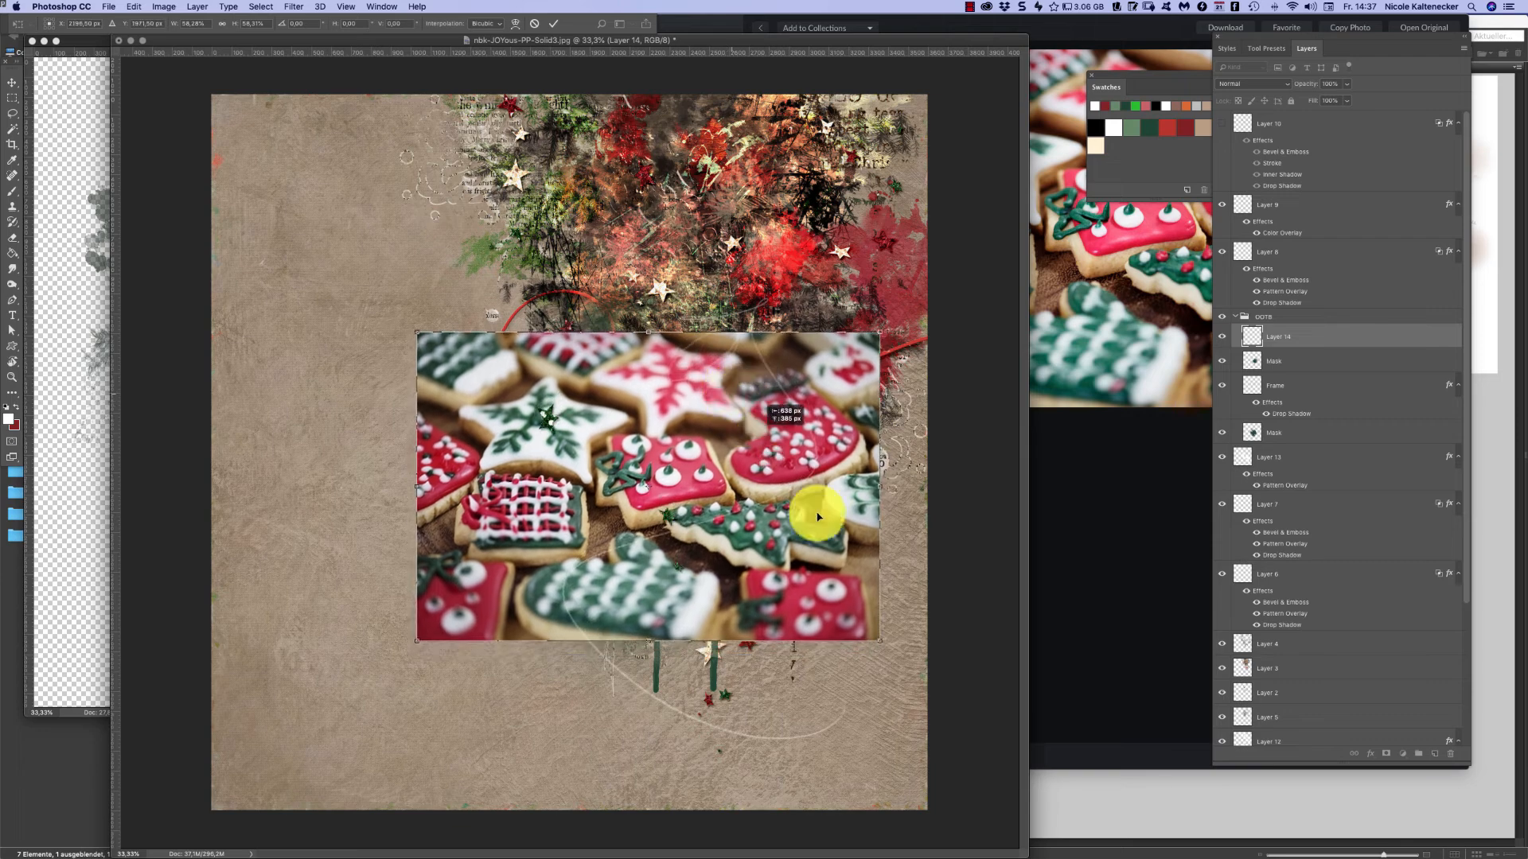
pyautogui.moveTo(893, 648); pyautogui.dragTo(956, 689)
pyautogui.press('Return')
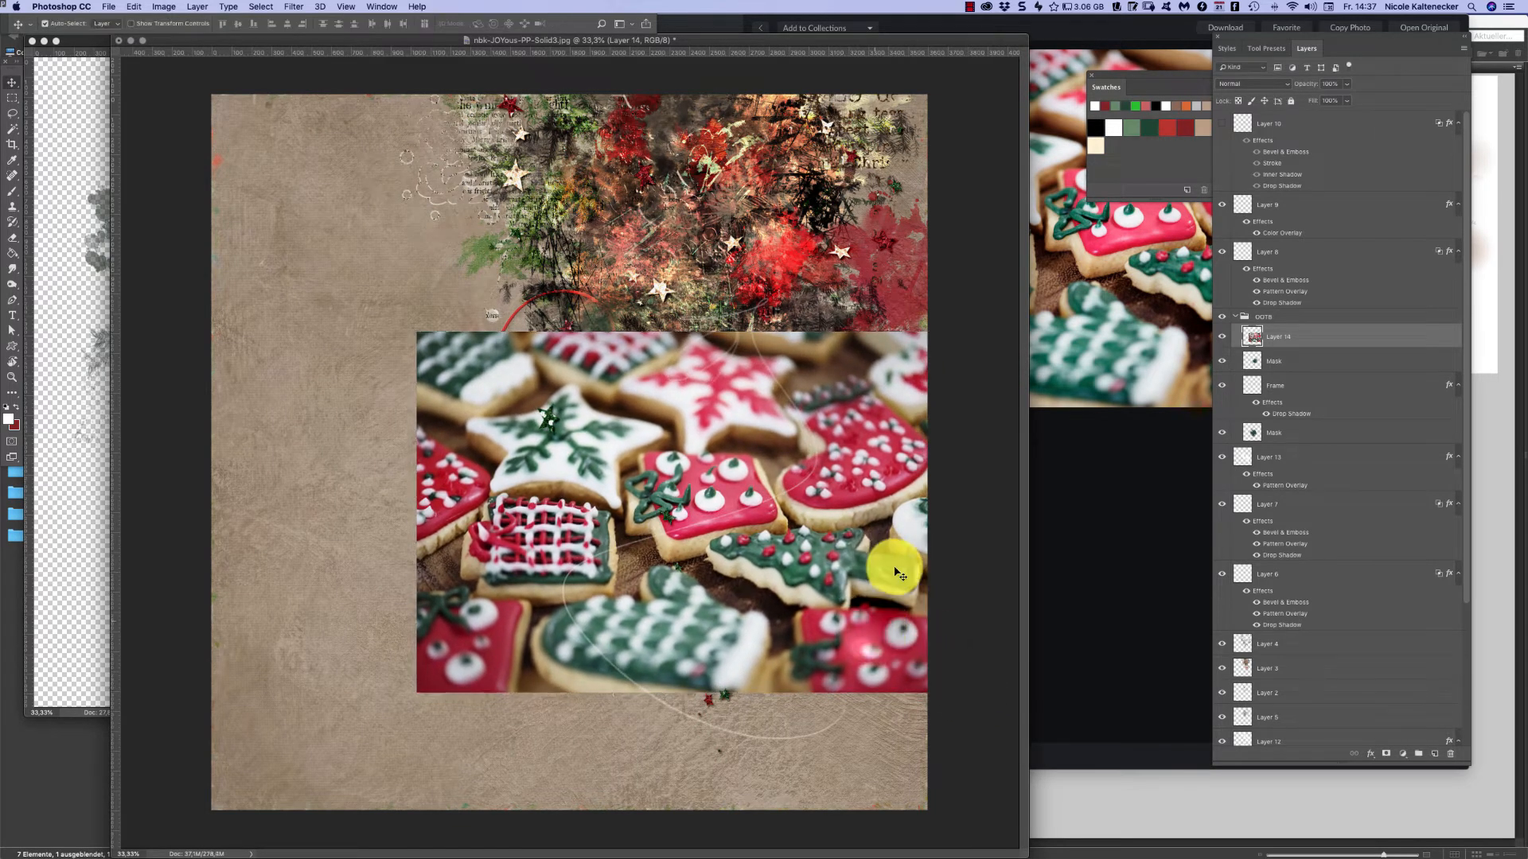
# - Clip the cookie photo to the upper Mask, and place a duplicate beneath the Frame layer clipped to the lower Mask
pyautogui.press('super+alt+g')
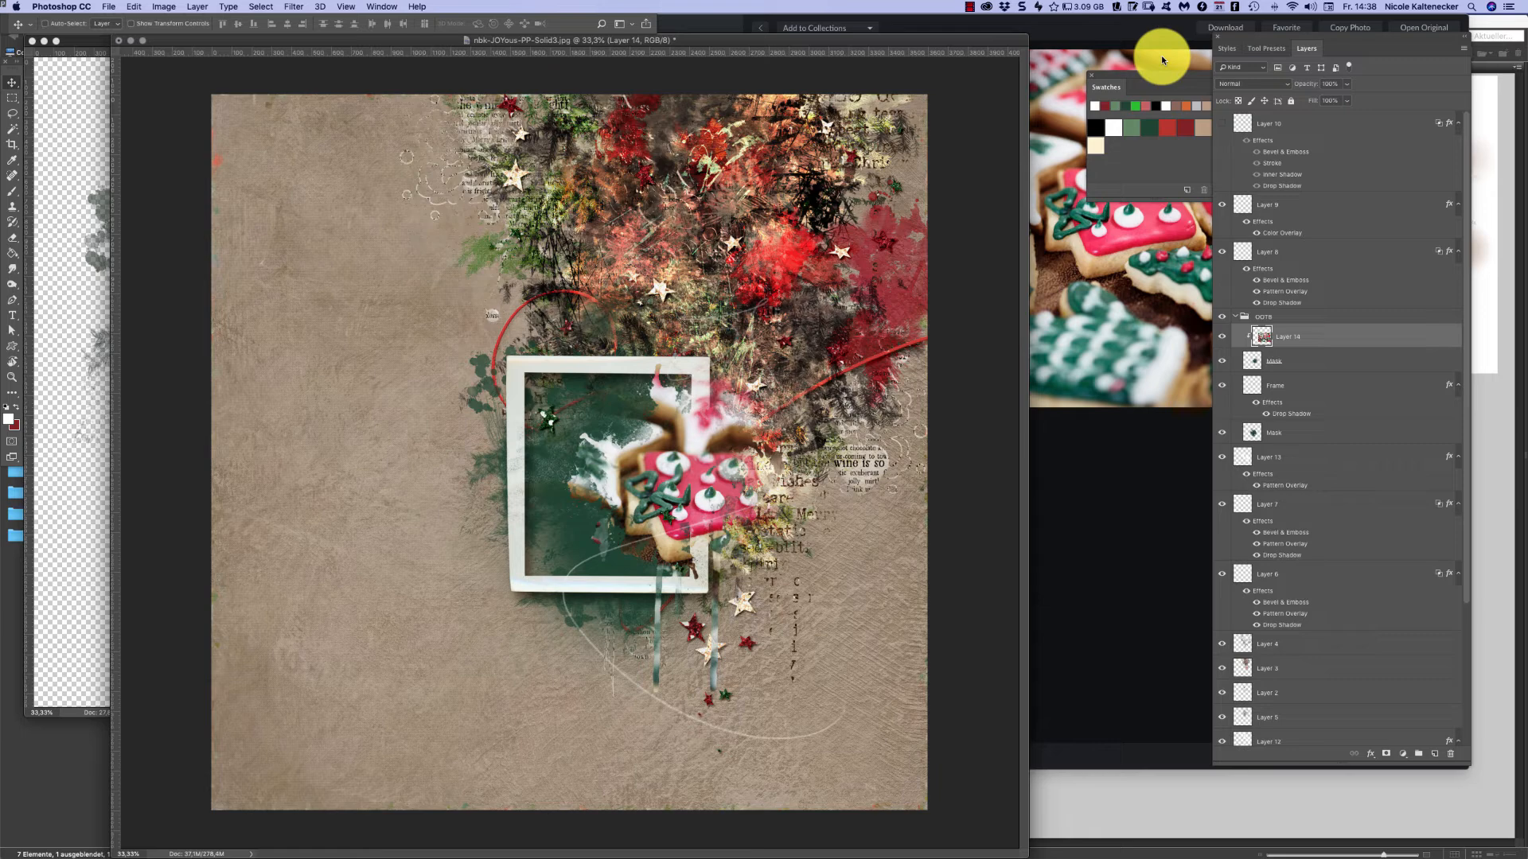
pyautogui.press('super+j')
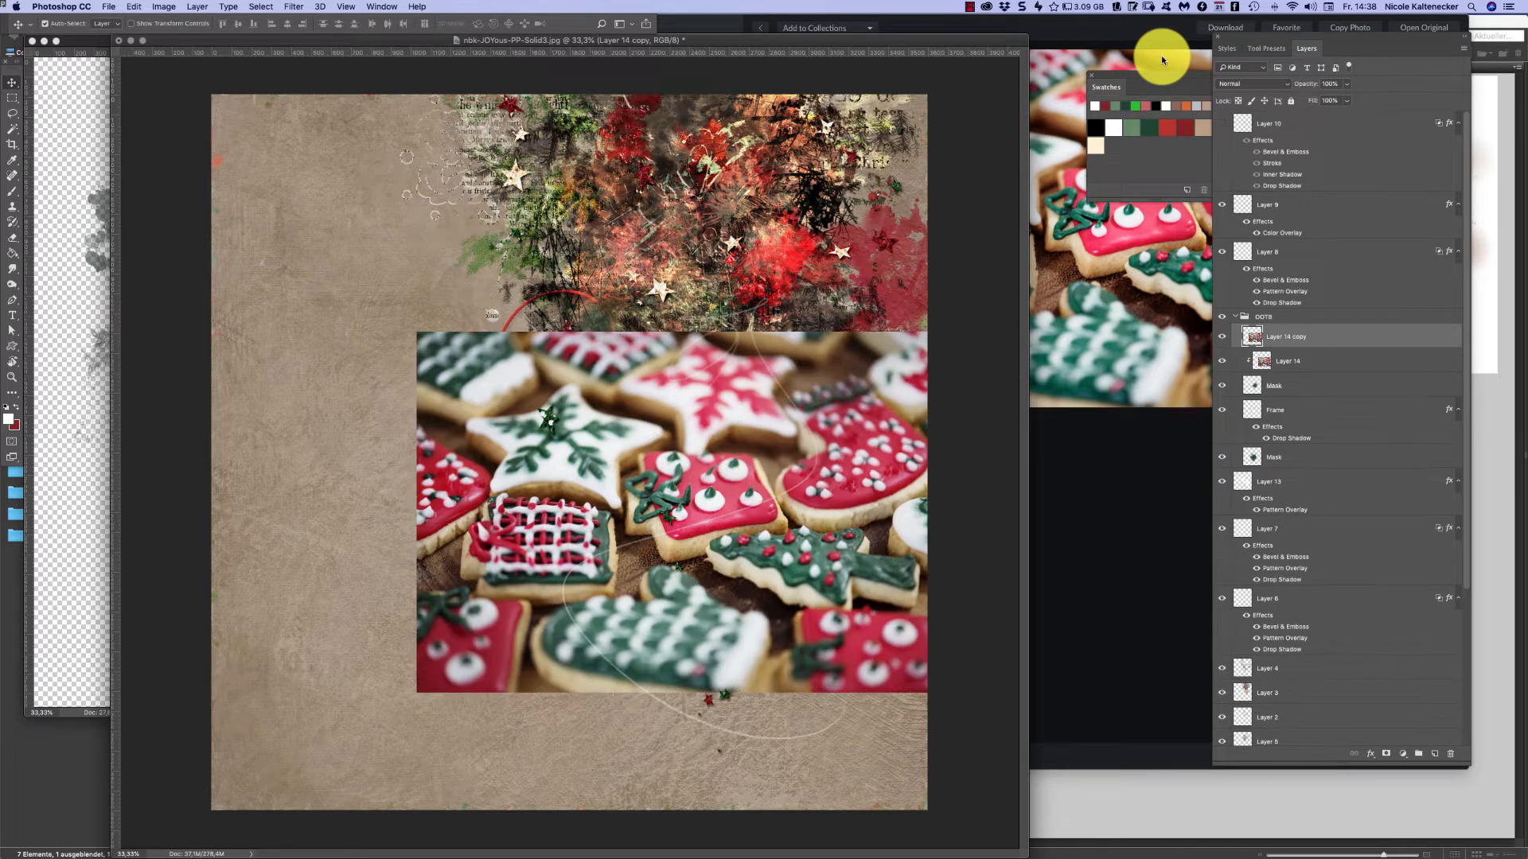
pyautogui.moveTo(1309, 331); pyautogui.dragTo(1322, 447)
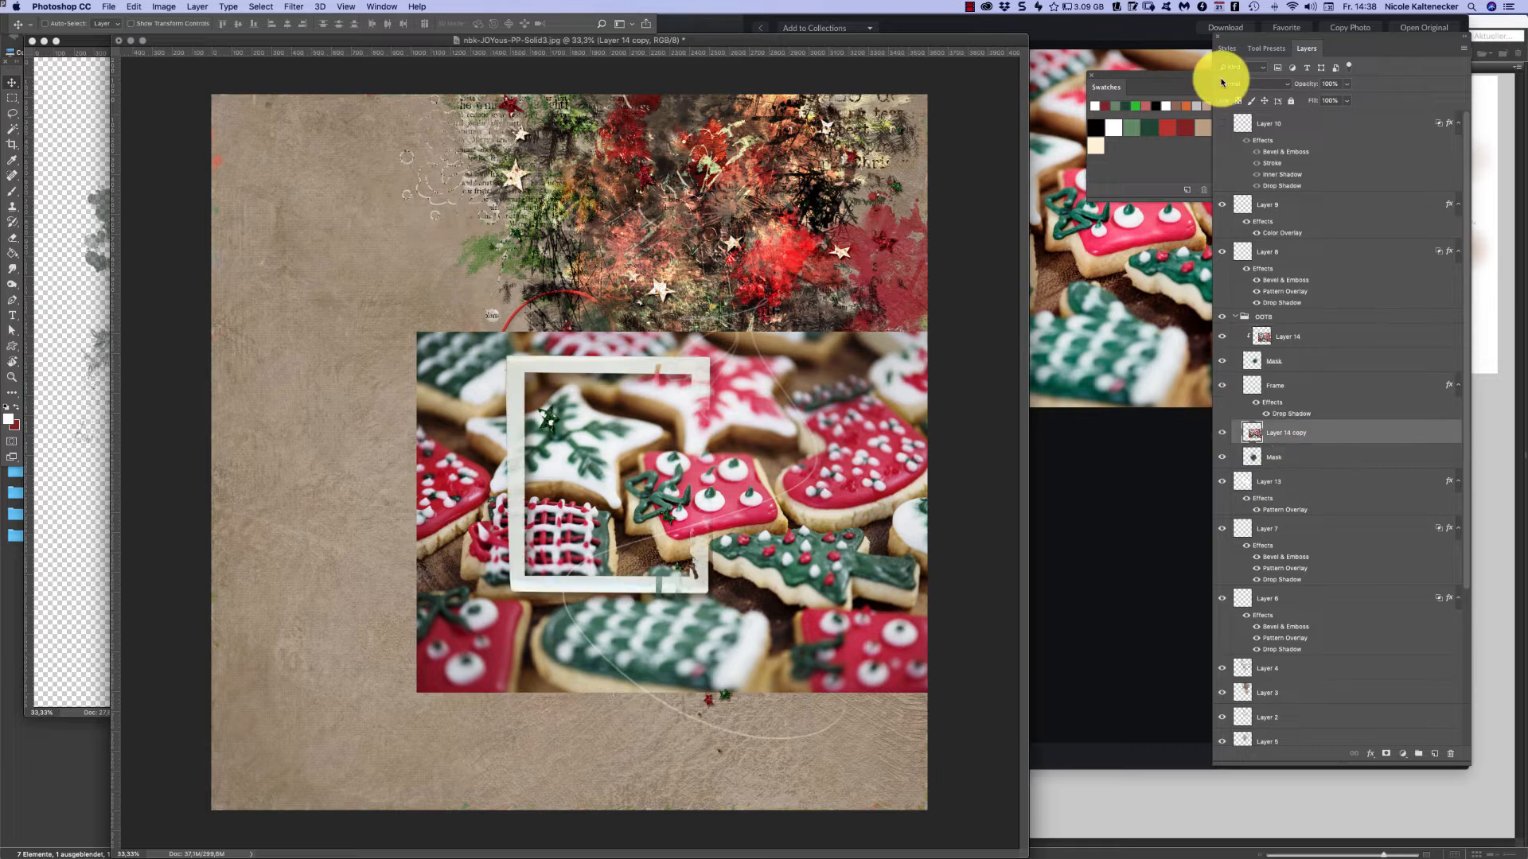
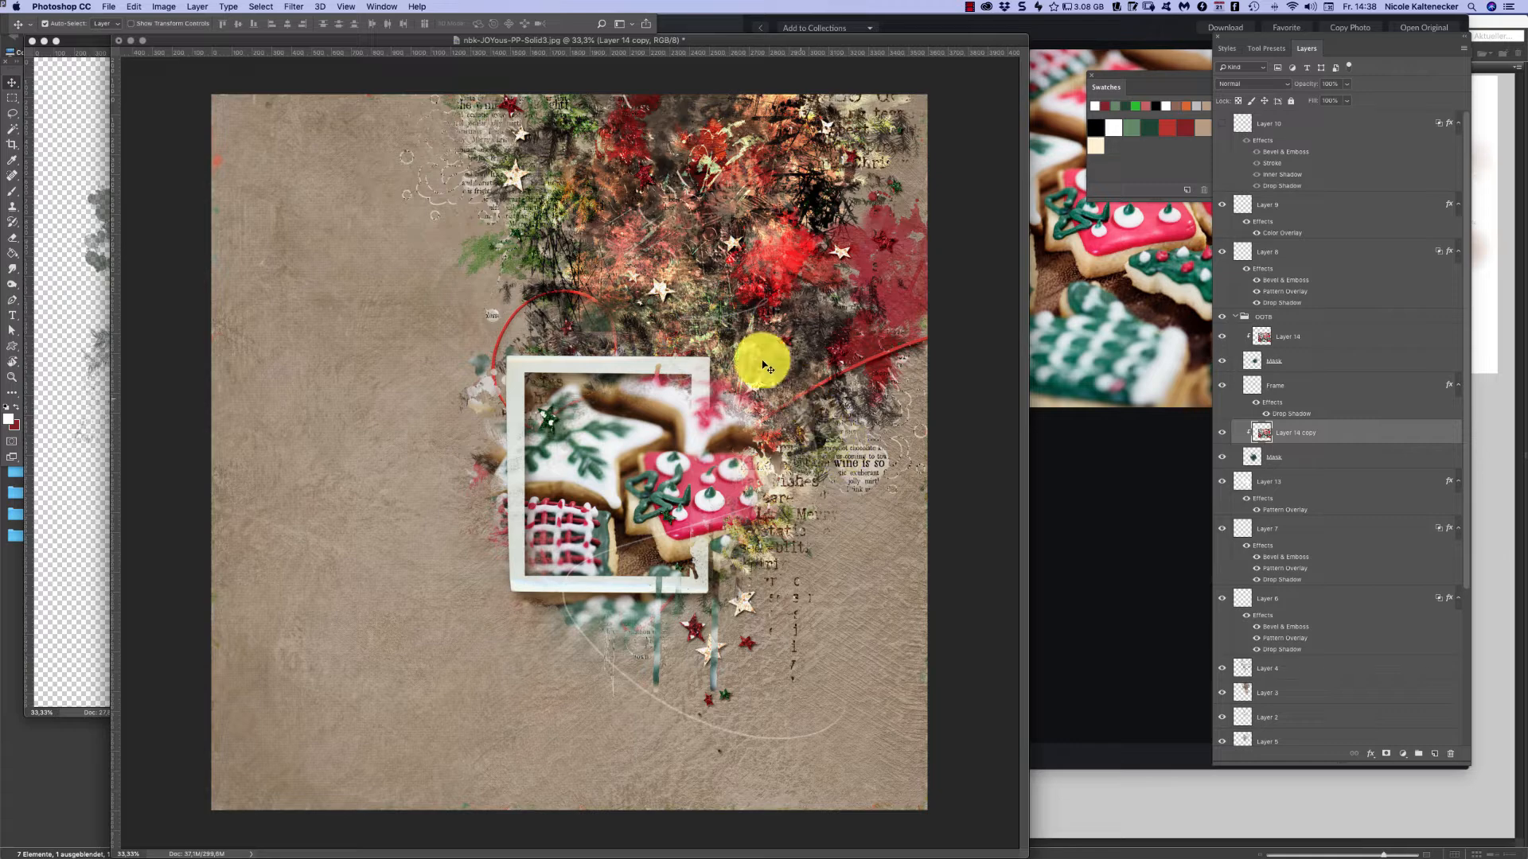
# - Start a Photo Filter adjustment on the cookie photo copy beneath the frame with its density set to 41%
pyautogui.click(238, 7)
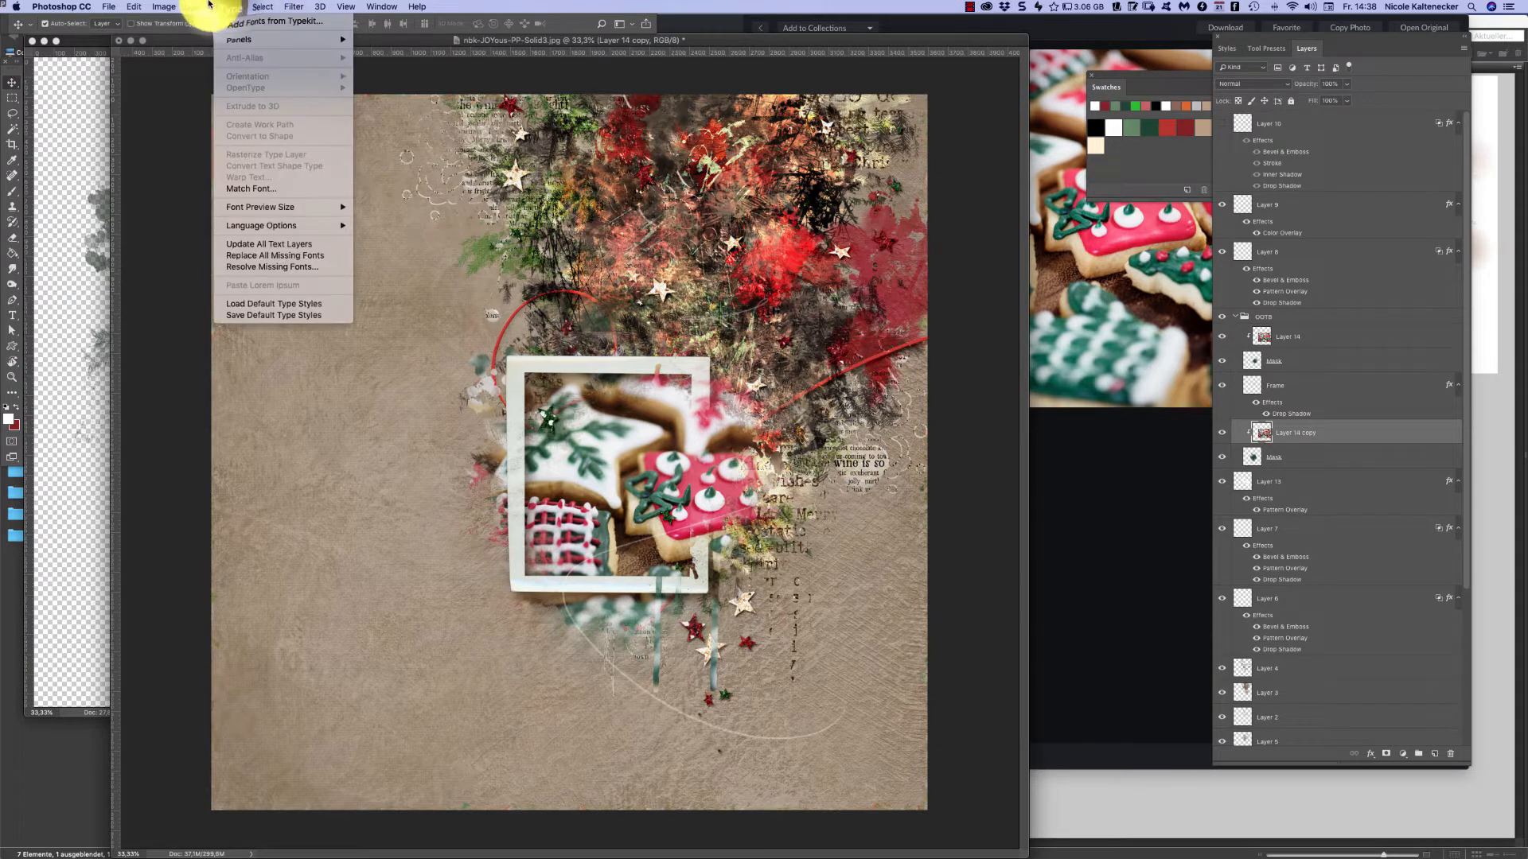
pyautogui.moveTo(182, 26)
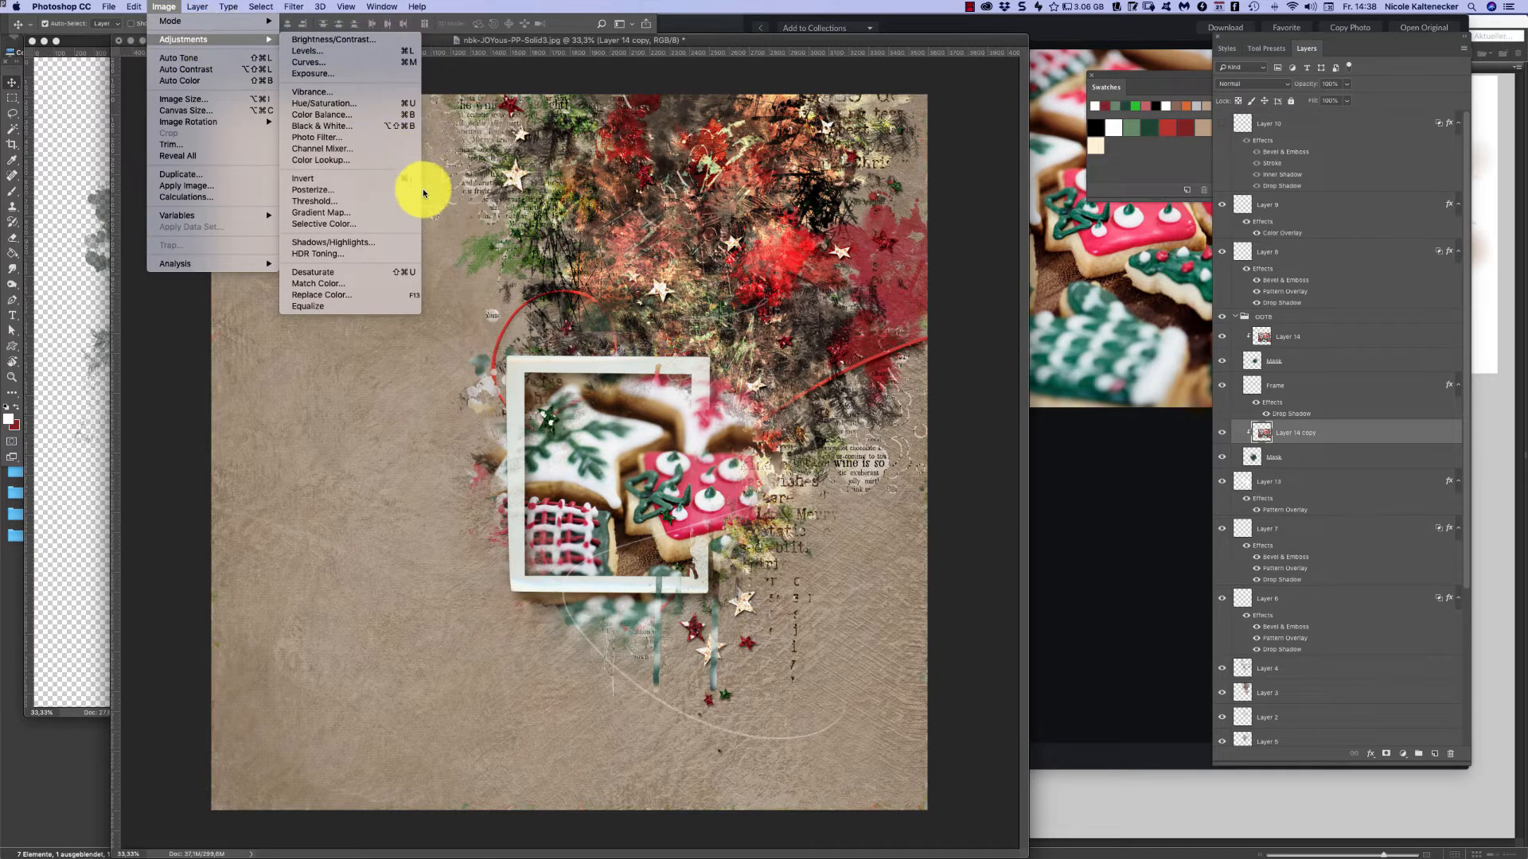
pyautogui.click(406, 136)
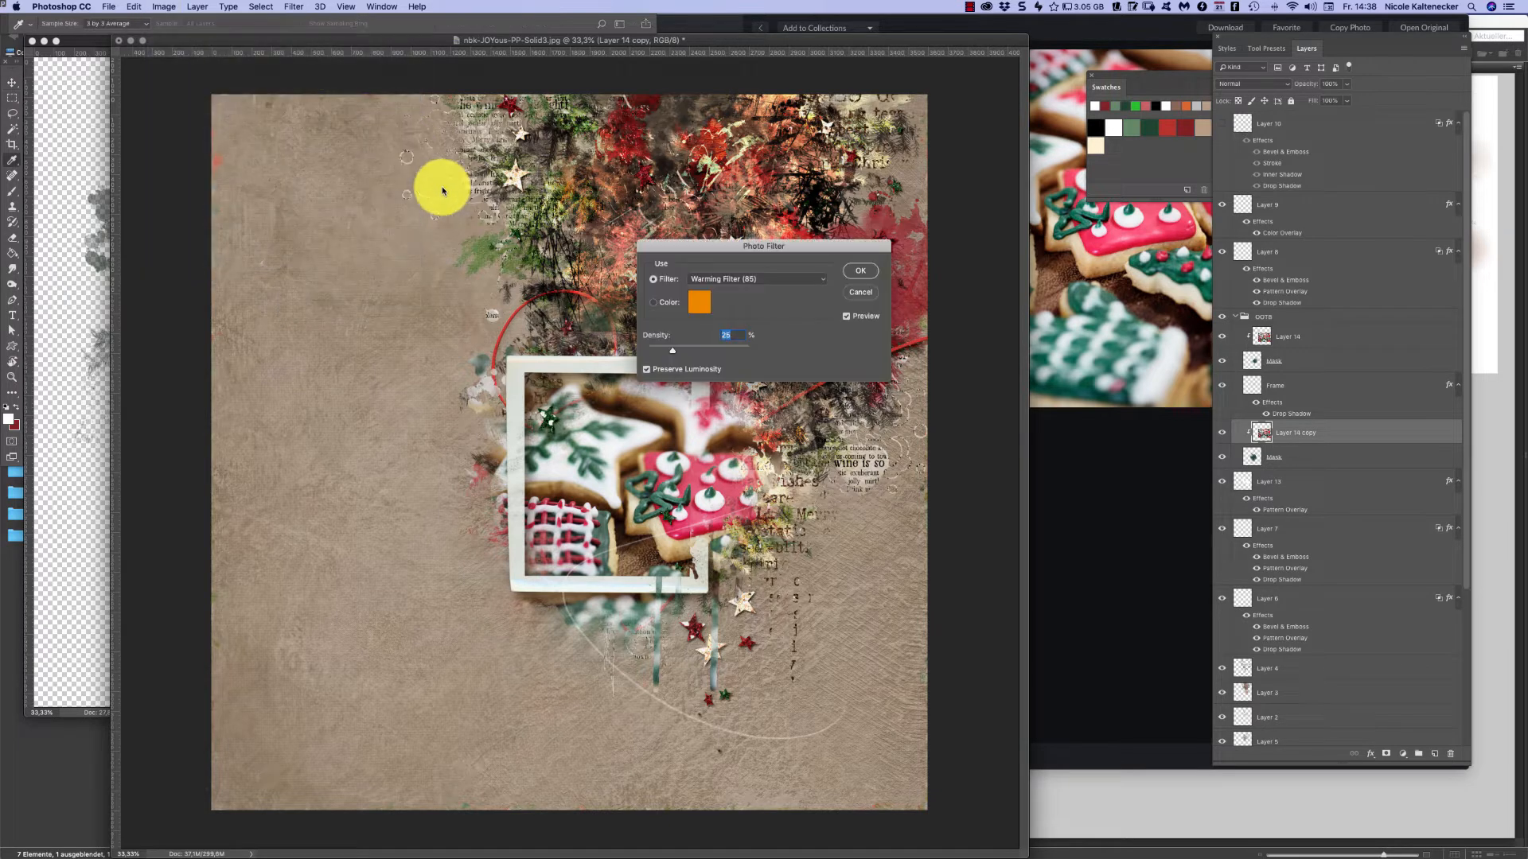
pyautogui.moveTo(793, 254); pyautogui.dragTo(986, 461)
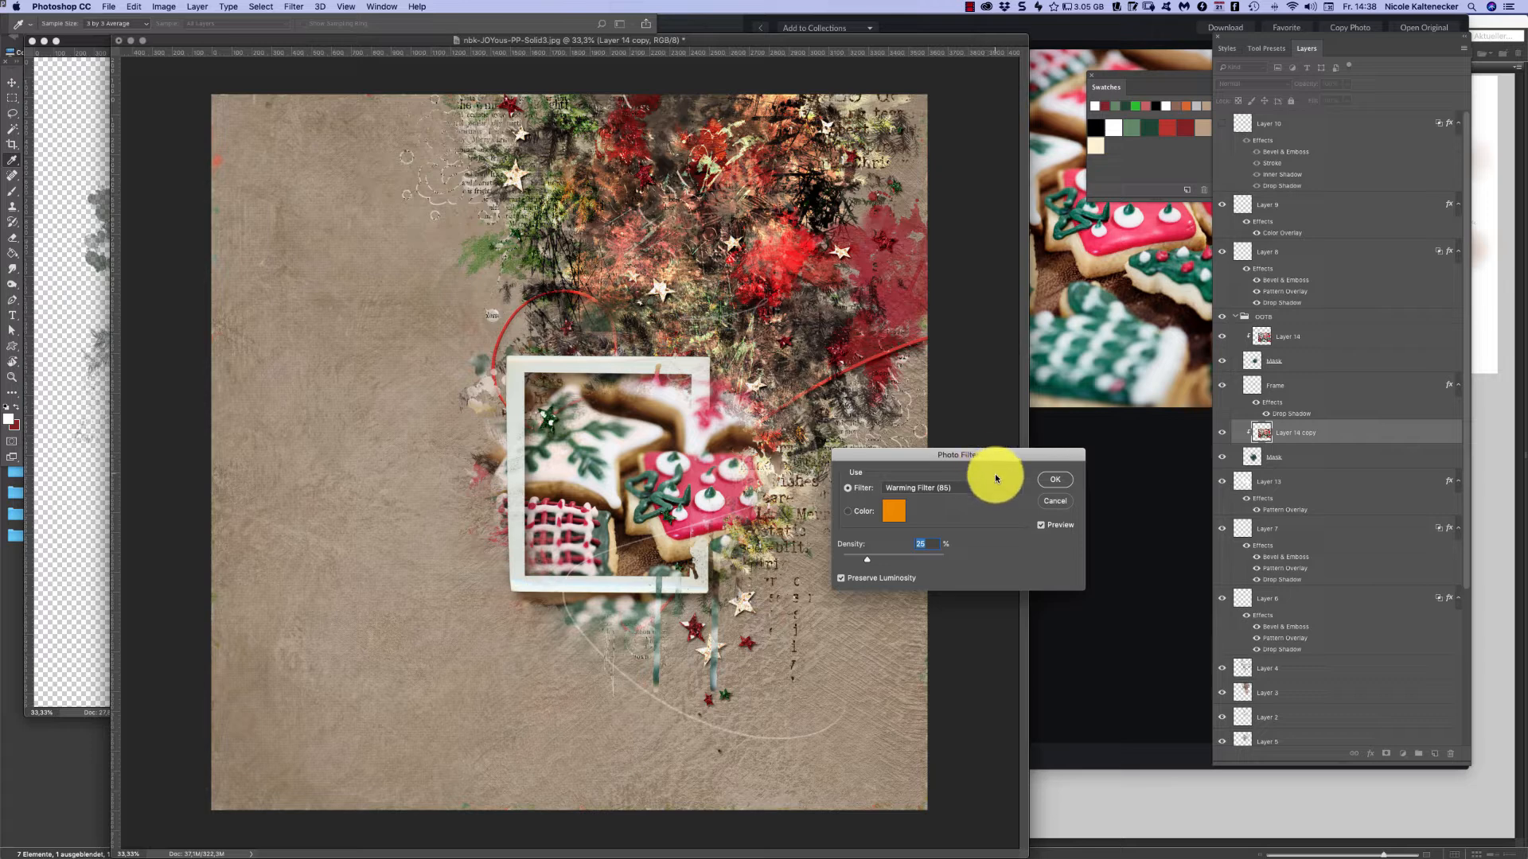
pyautogui.moveTo(873, 564)
pyautogui.mouseDown()
pyautogui.moveTo(896, 555)
pyautogui.moveTo(880, 545)
pyautogui.moveTo(892, 564)
pyautogui.mouseUp()
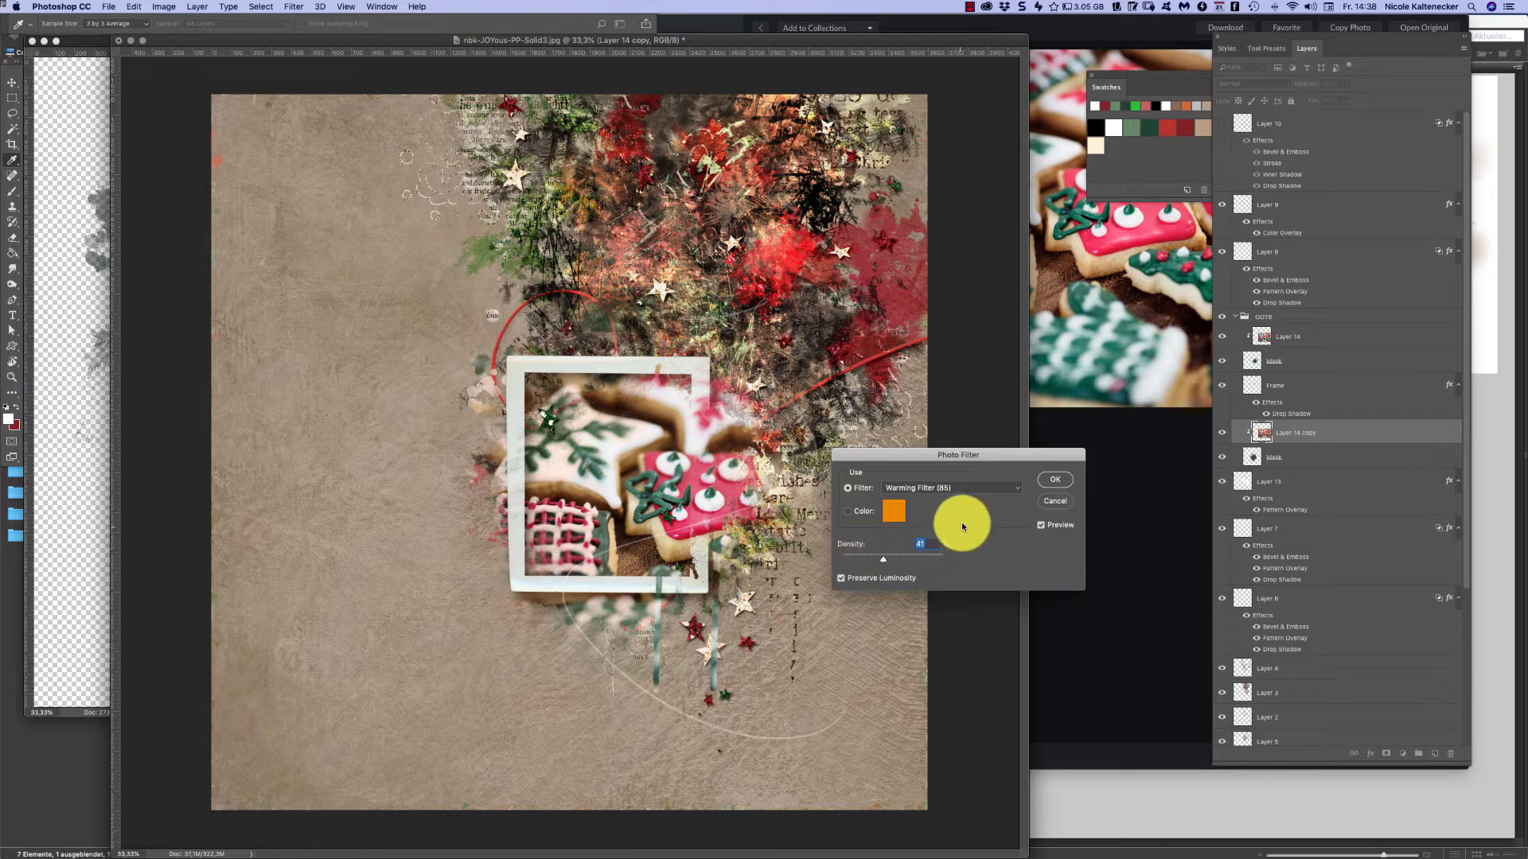
# - Set the Photo Filter color to the muted golden brown #877033 and apply the filter to the photo copy
pyautogui.click(893, 512)
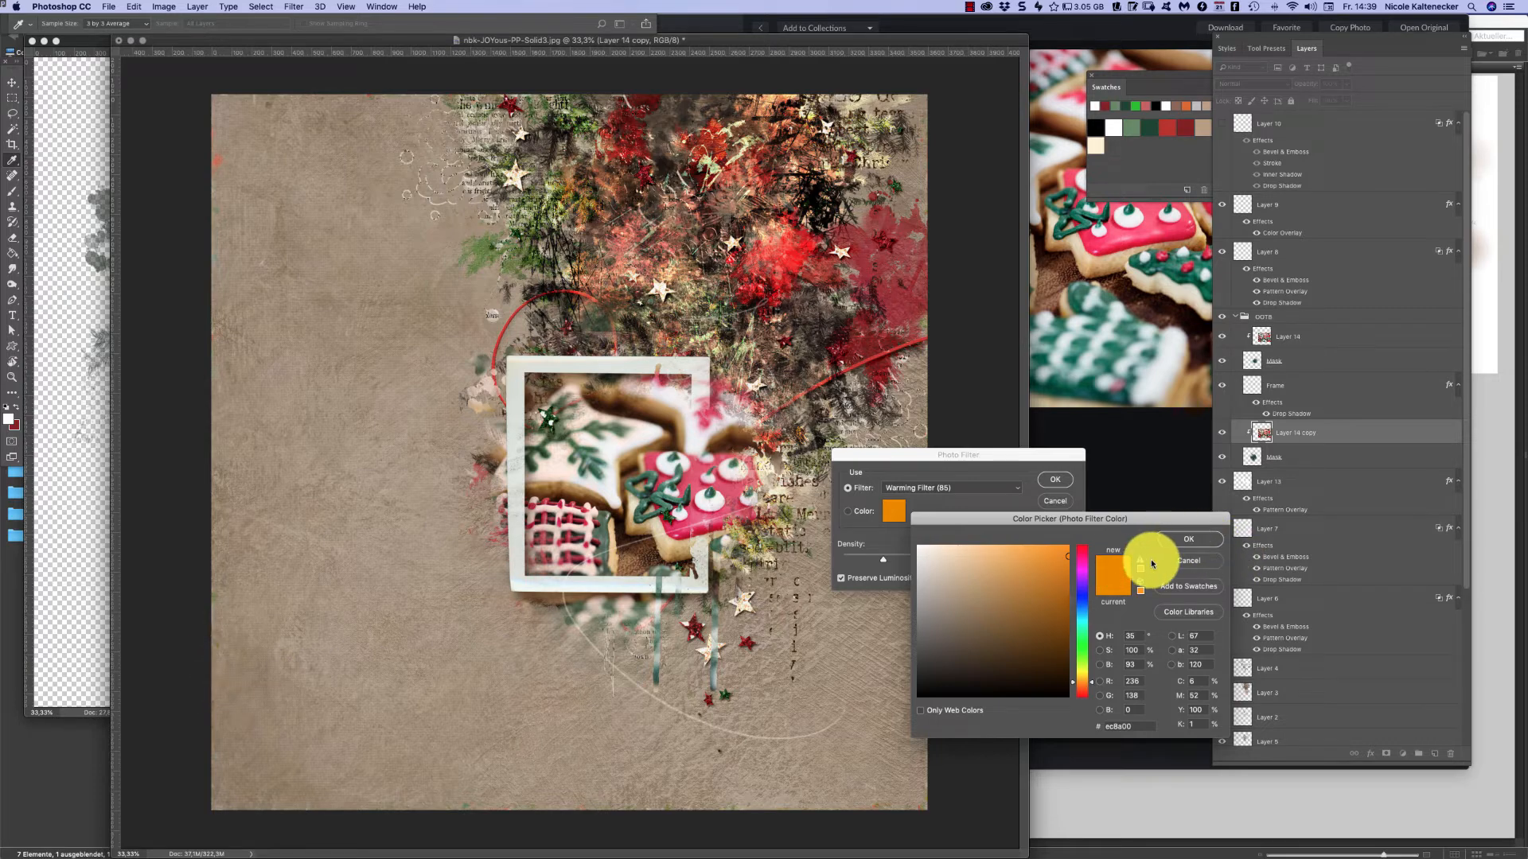
pyautogui.click(1059, 617)
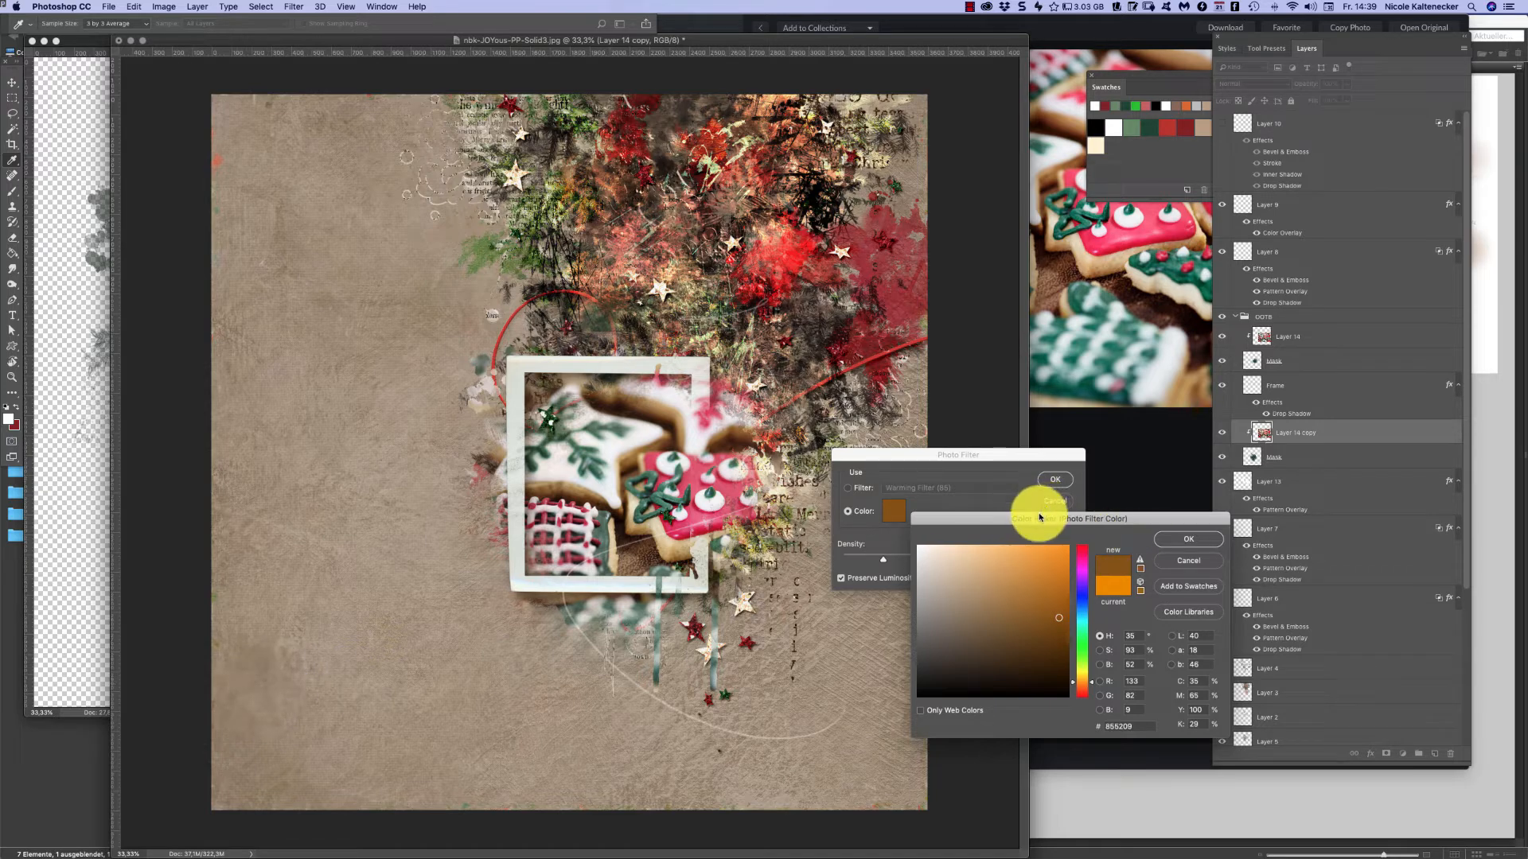
pyautogui.moveTo(1035, 518); pyautogui.dragTo(1006, 547)
pyautogui.moveTo(967, 665); pyautogui.dragTo(960, 631)
pyautogui.click(1039, 696)
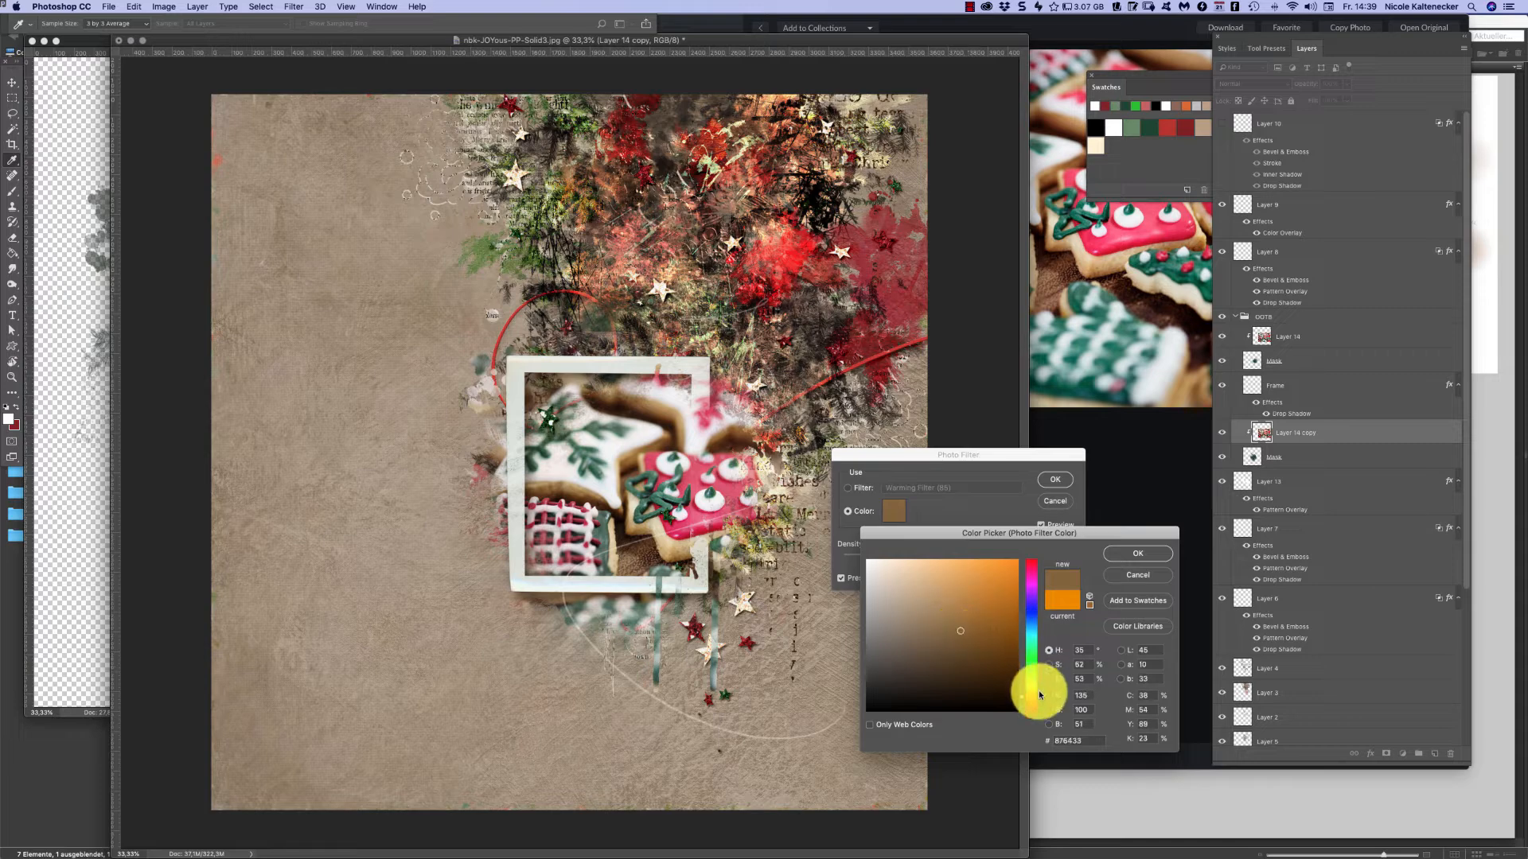
pyautogui.moveTo(1042, 697); pyautogui.dragTo(1041, 692)
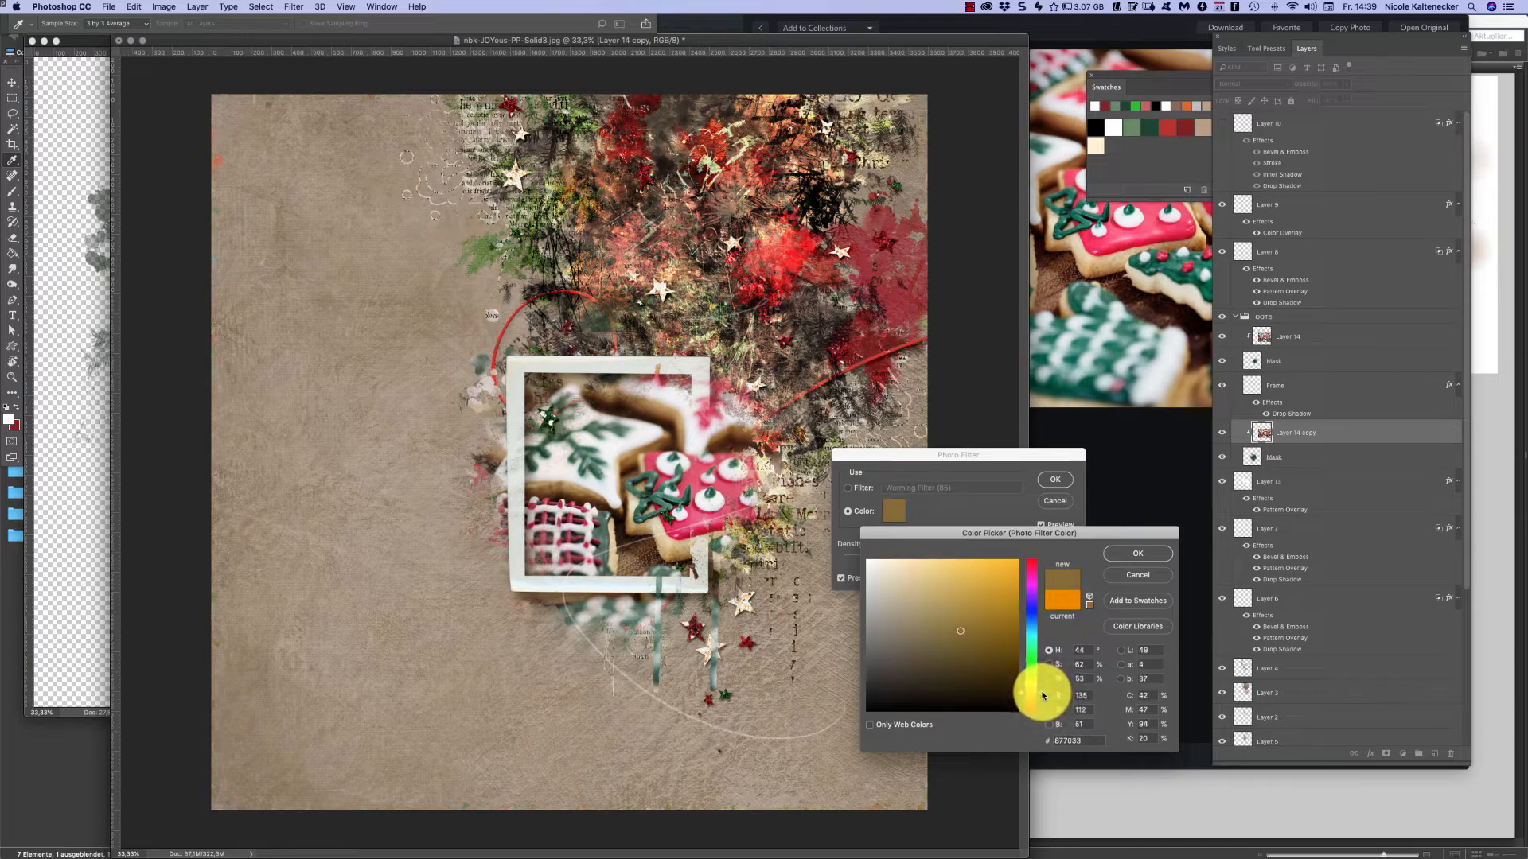
pyautogui.click(1137, 553)
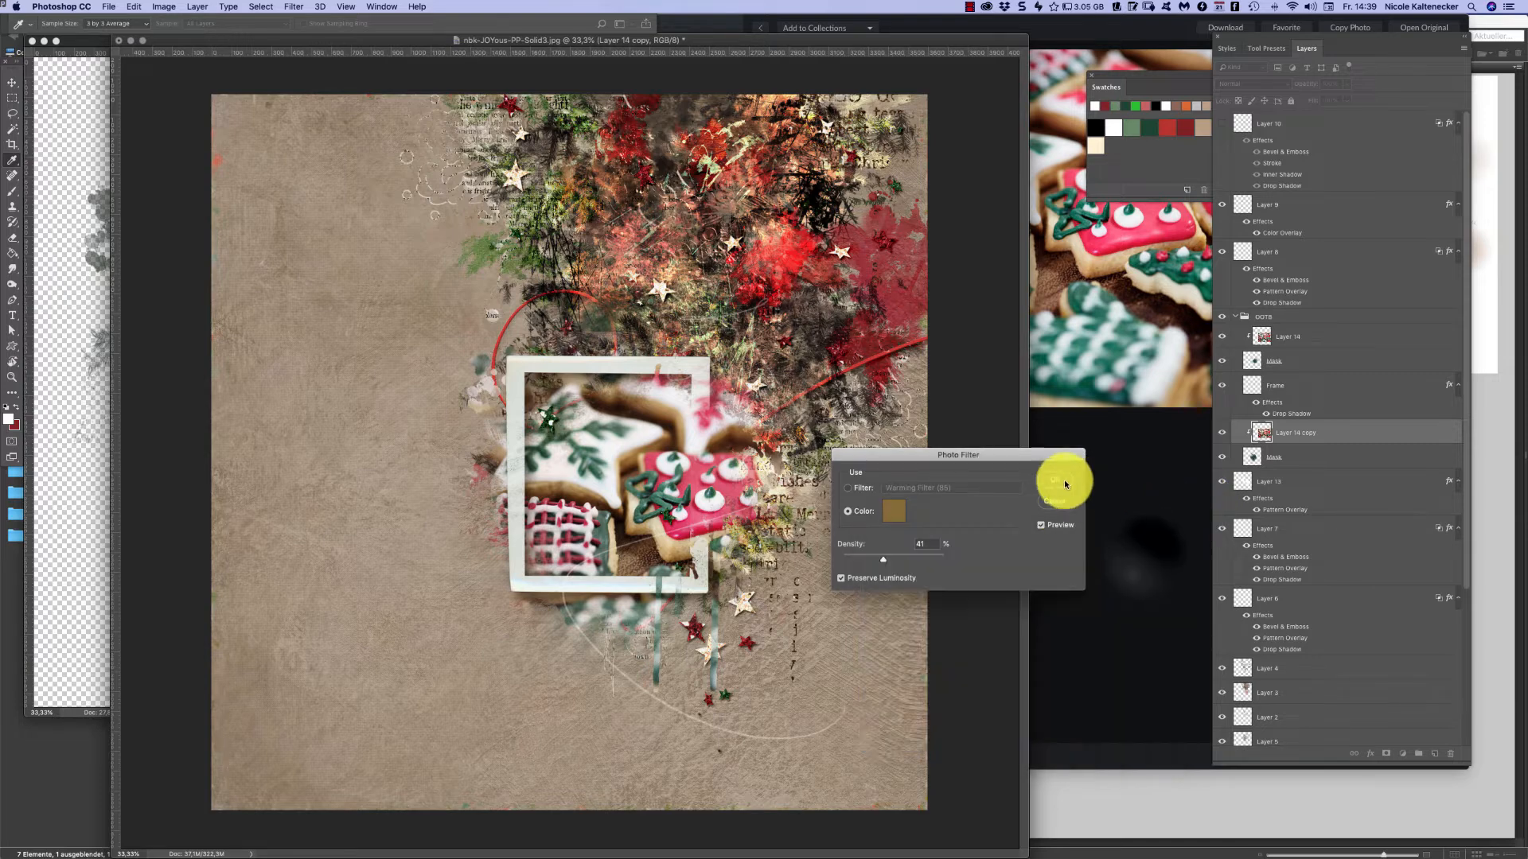
pyautogui.press('Return')
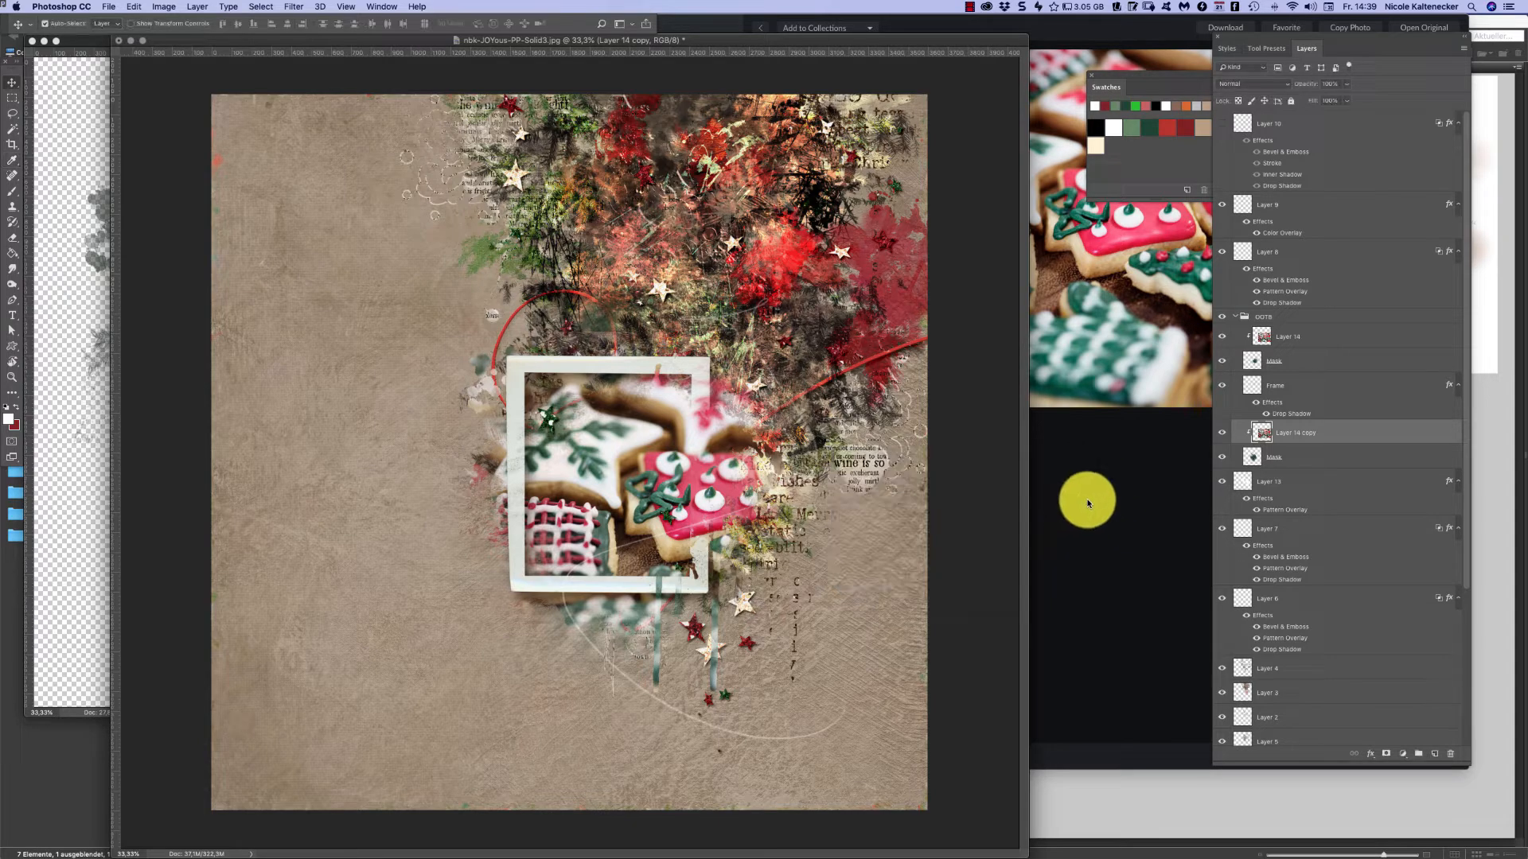
# - Apply a Photo Filter with Warming Filter (85) at 40% density to the upper cookie photo, Layer 14
pyautogui.click(1297, 337)
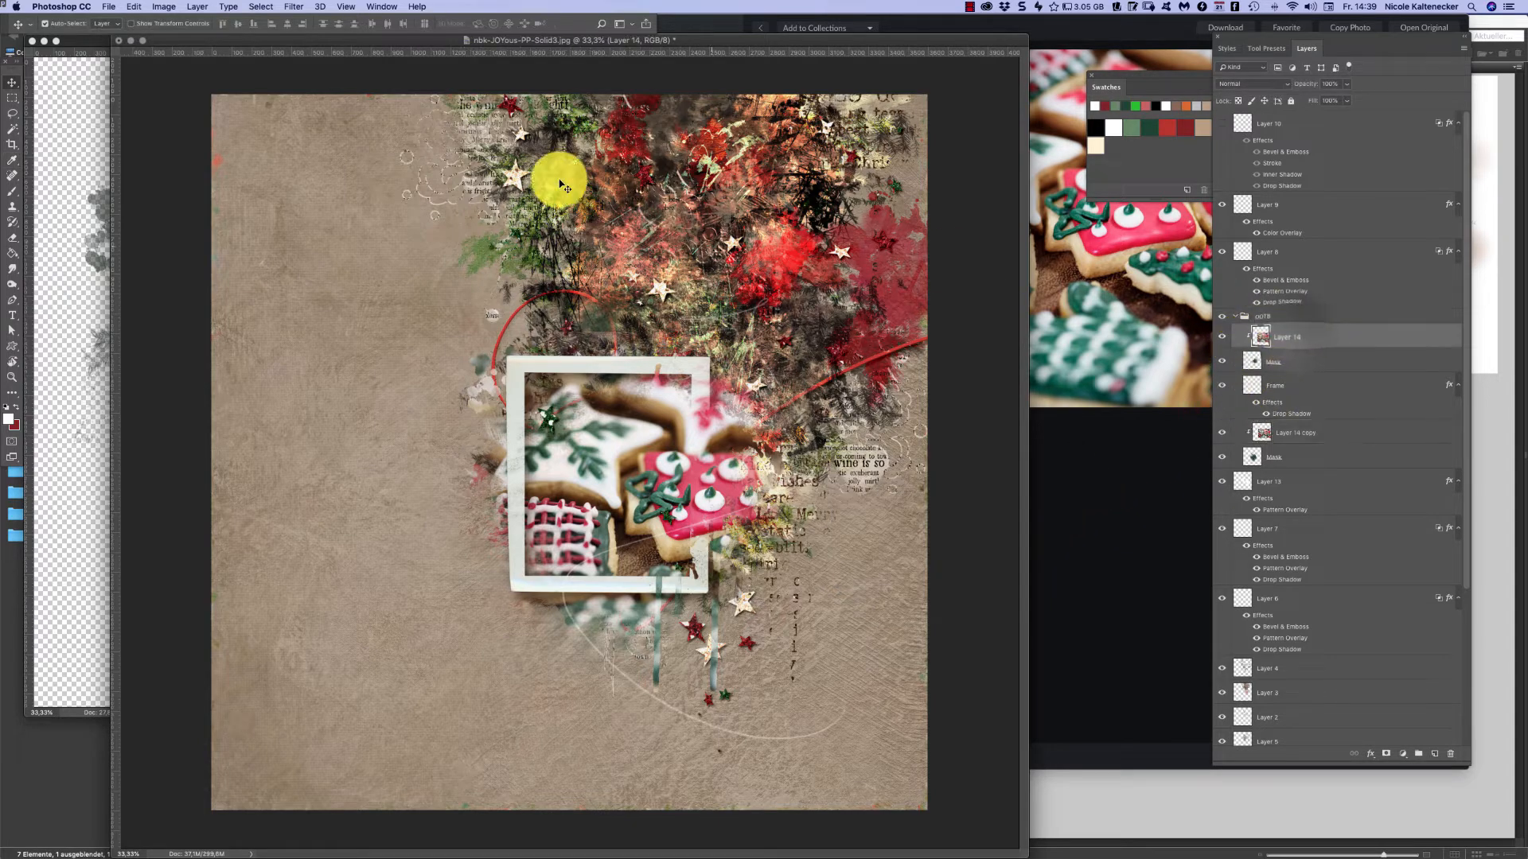
pyautogui.click(196, 6)
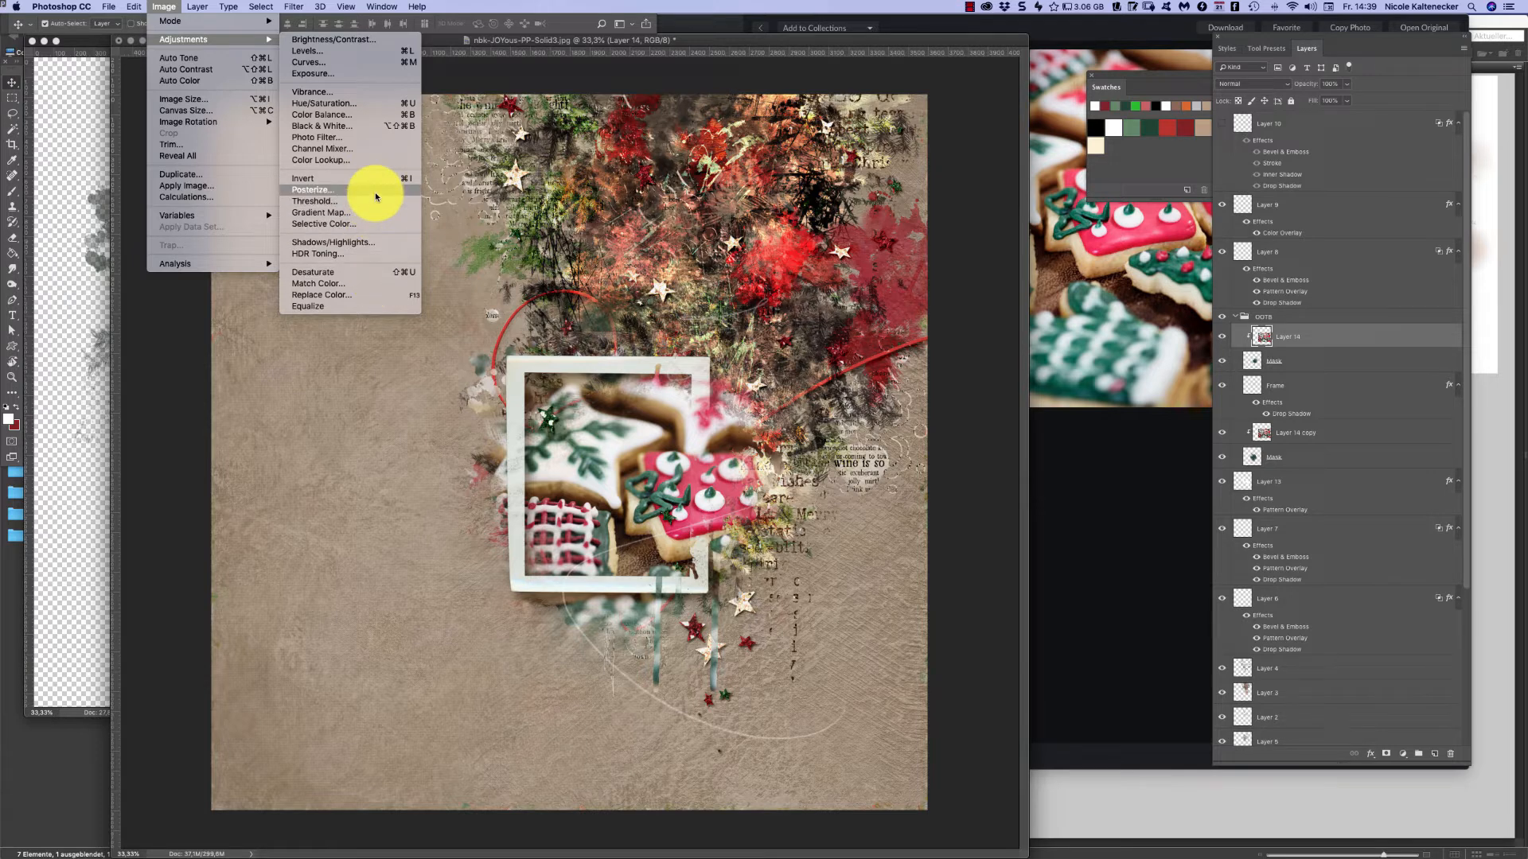
pyautogui.click(360, 138)
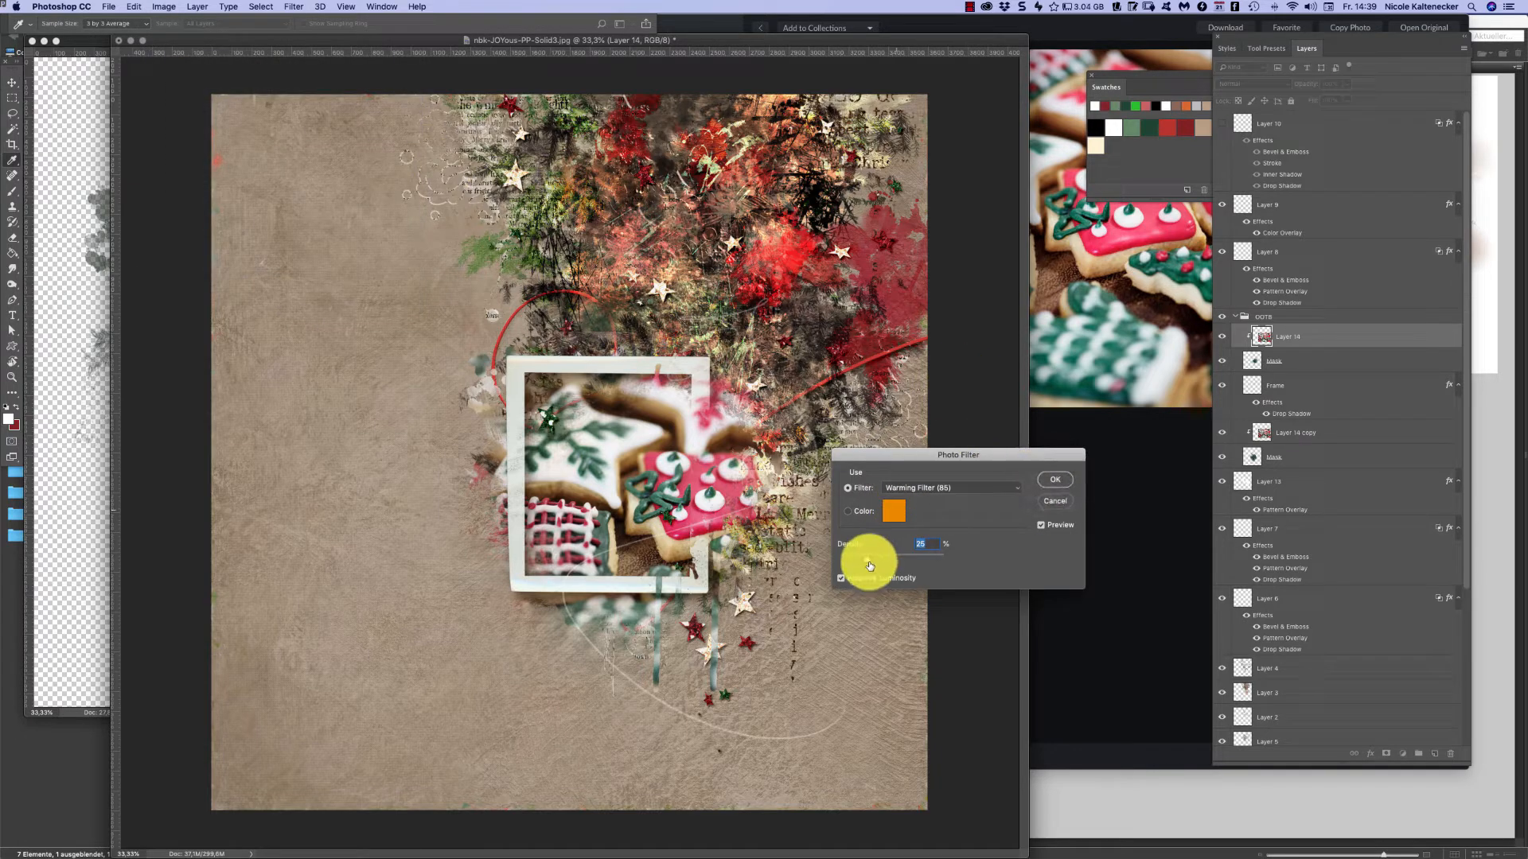
pyautogui.moveTo(867, 560); pyautogui.dragTo(890, 563)
pyautogui.click(894, 511)
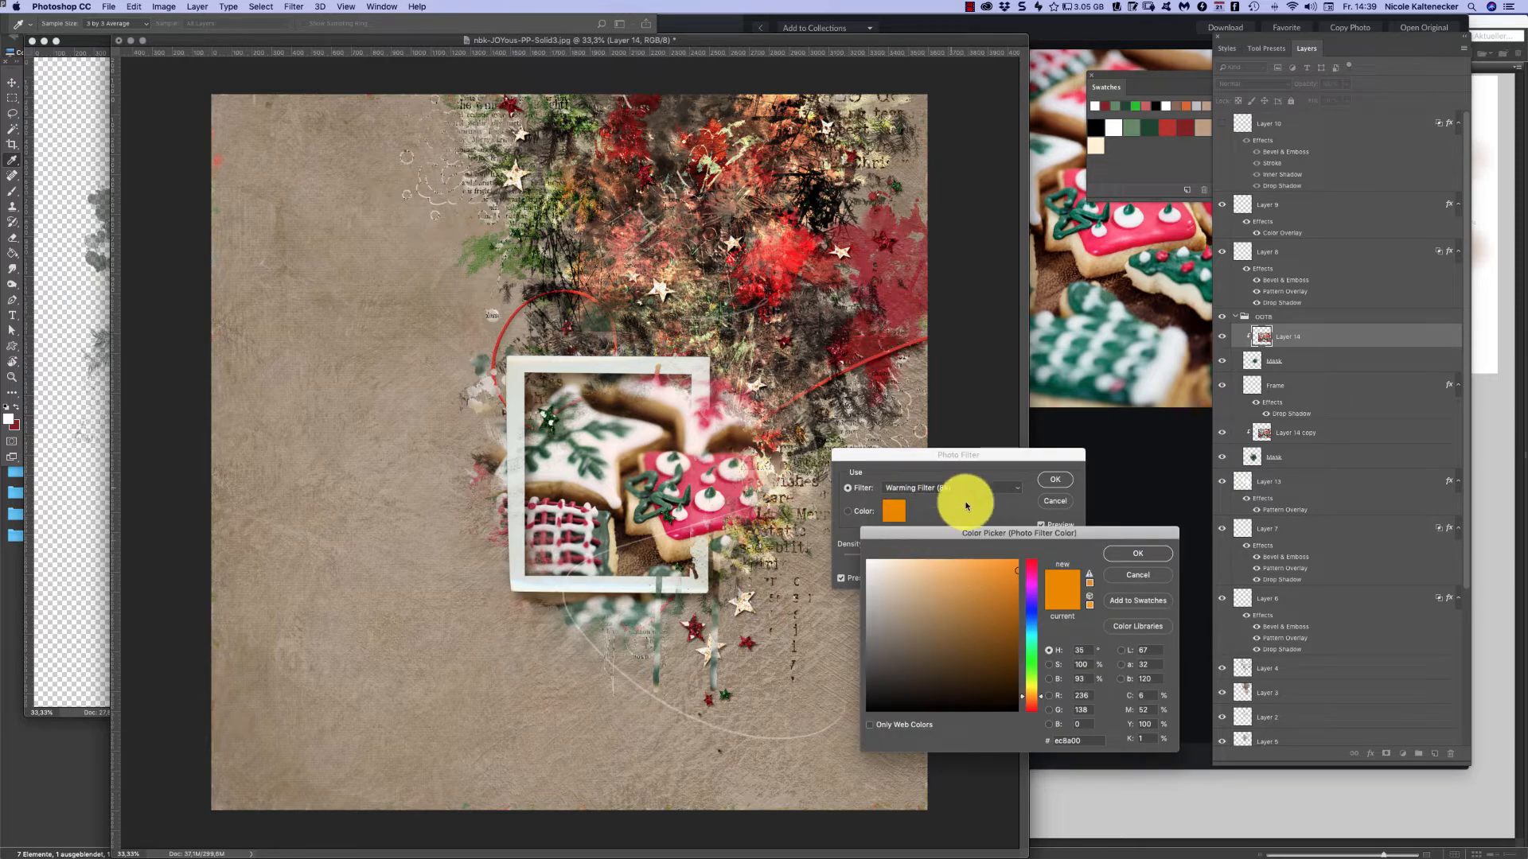
pyautogui.click(1133, 554)
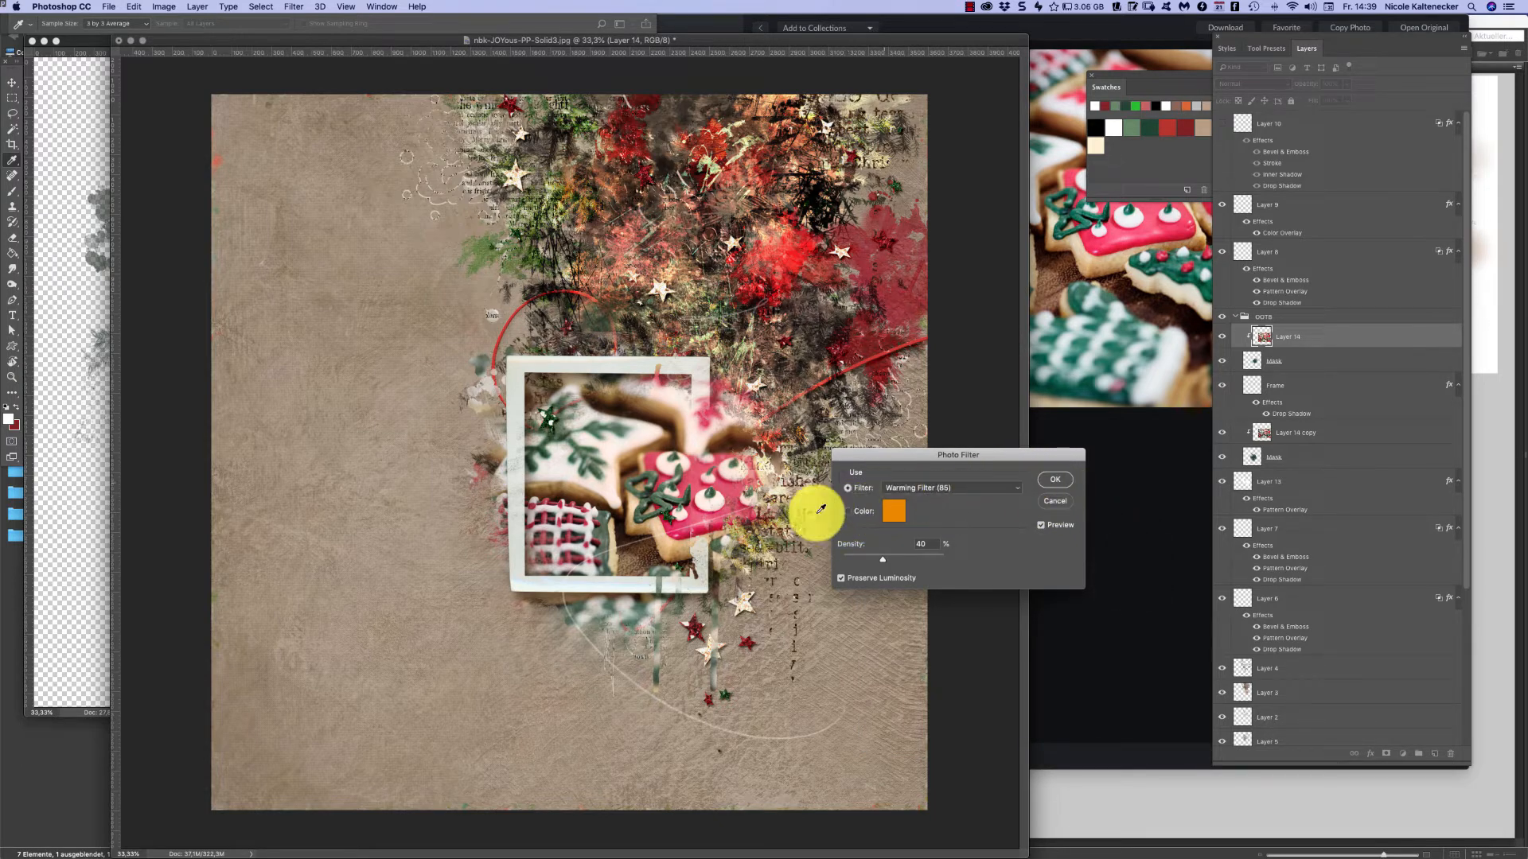
pyautogui.click(1065, 475)
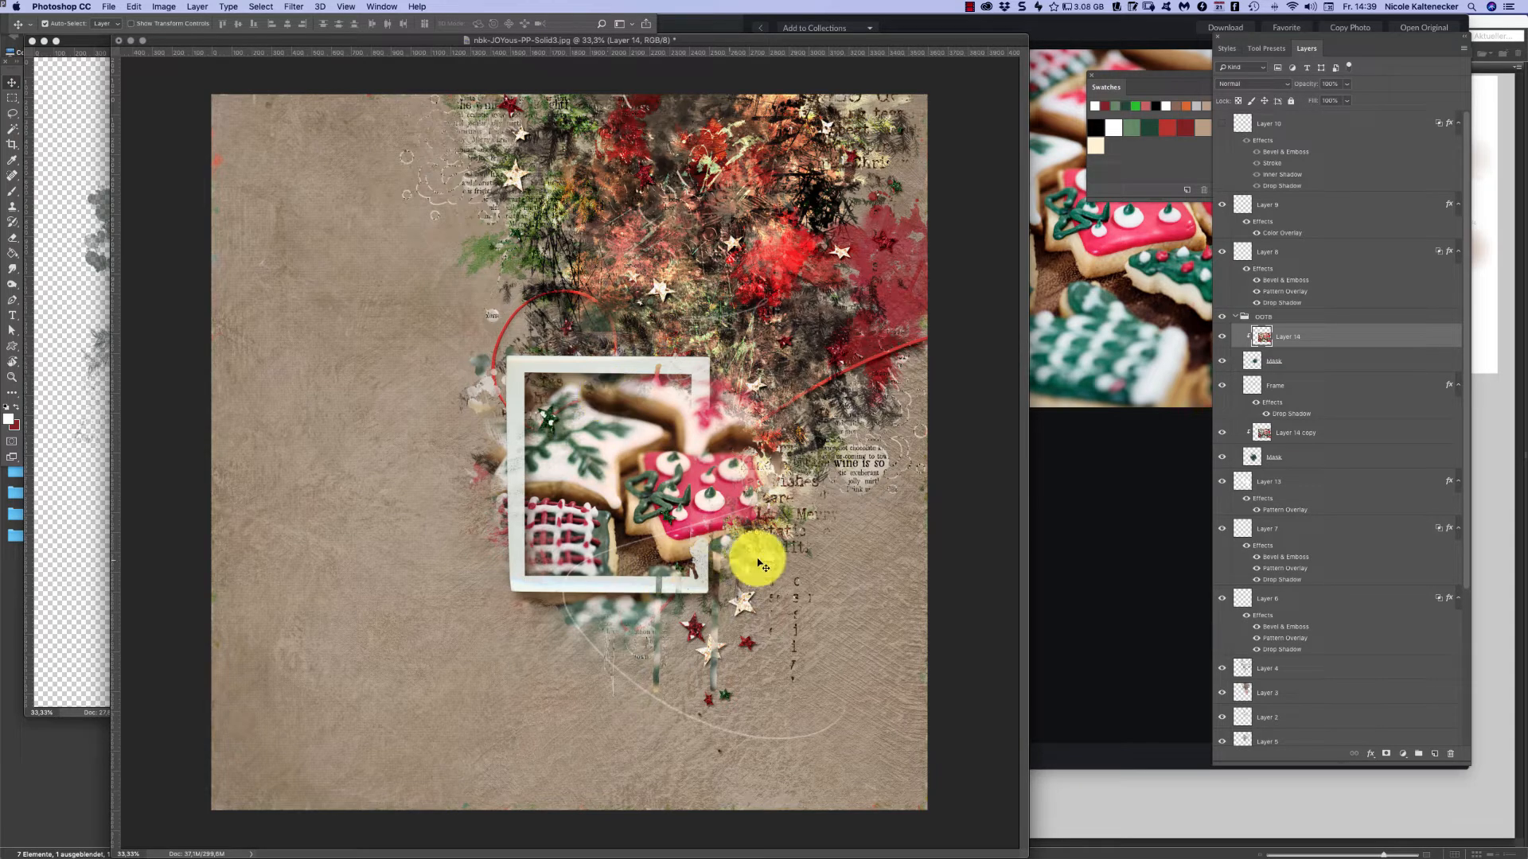
# - Shift the whole OOTB group slightly right and up on the page, and close the OOTB4 frame file
pyautogui.click(1319, 317)
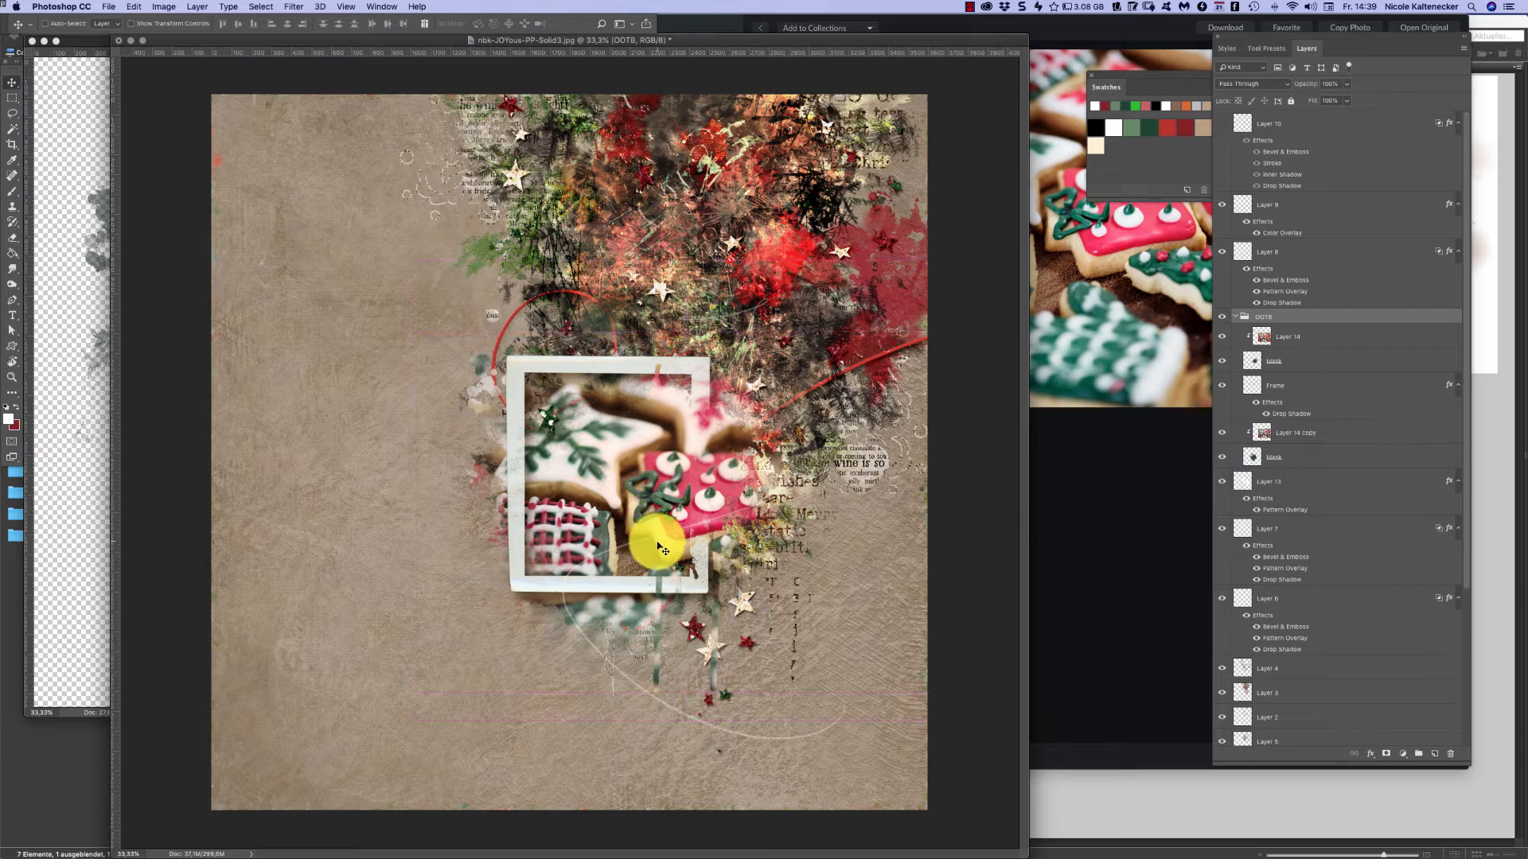
pyautogui.moveTo(669, 543); pyautogui.dragTo(685, 537)
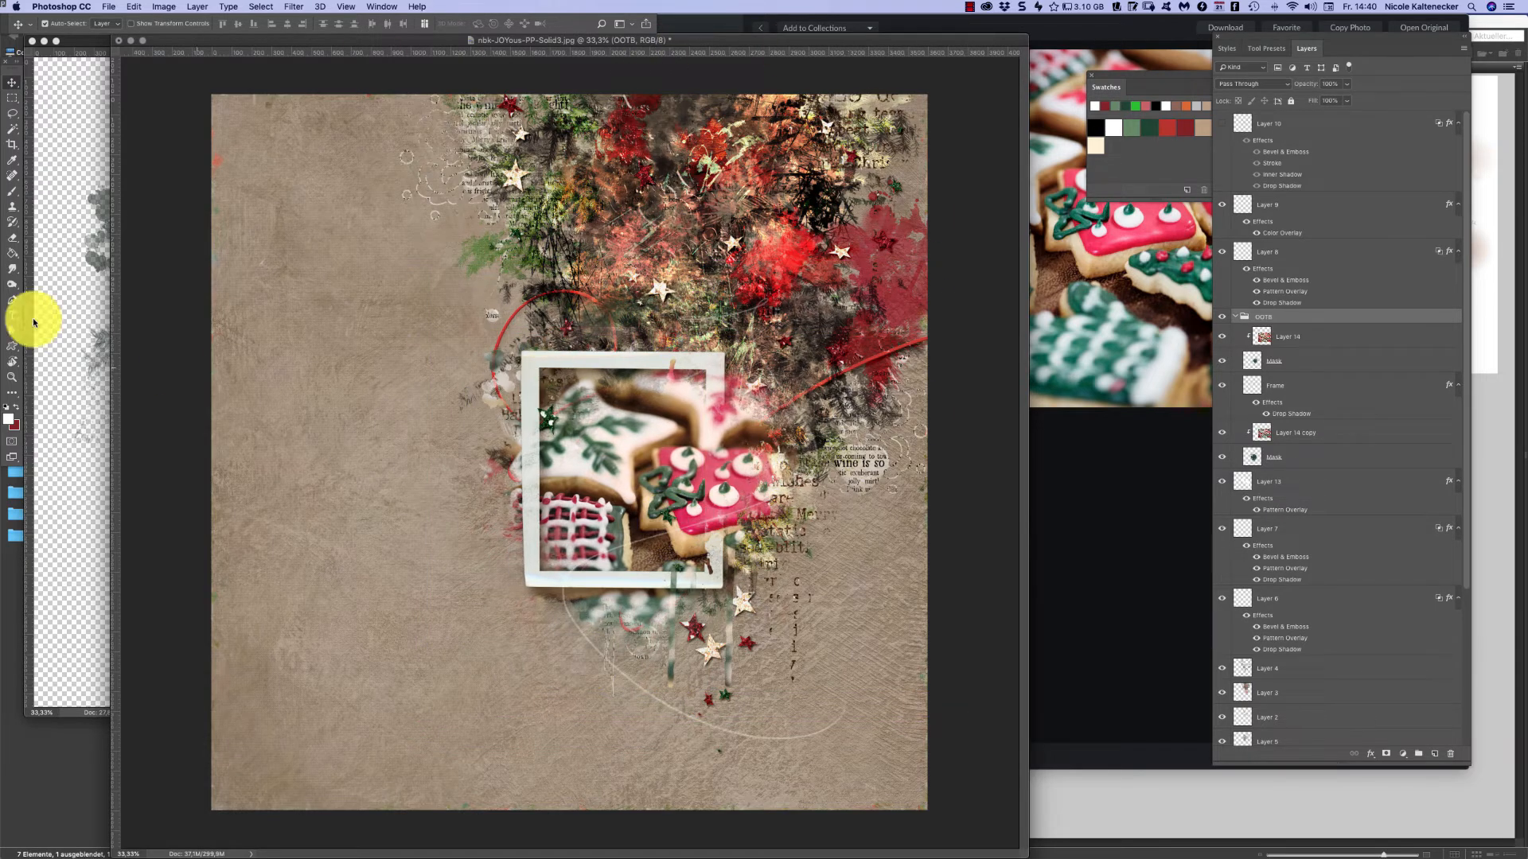
pyautogui.click(96, 328)
pyautogui.press('super+w')
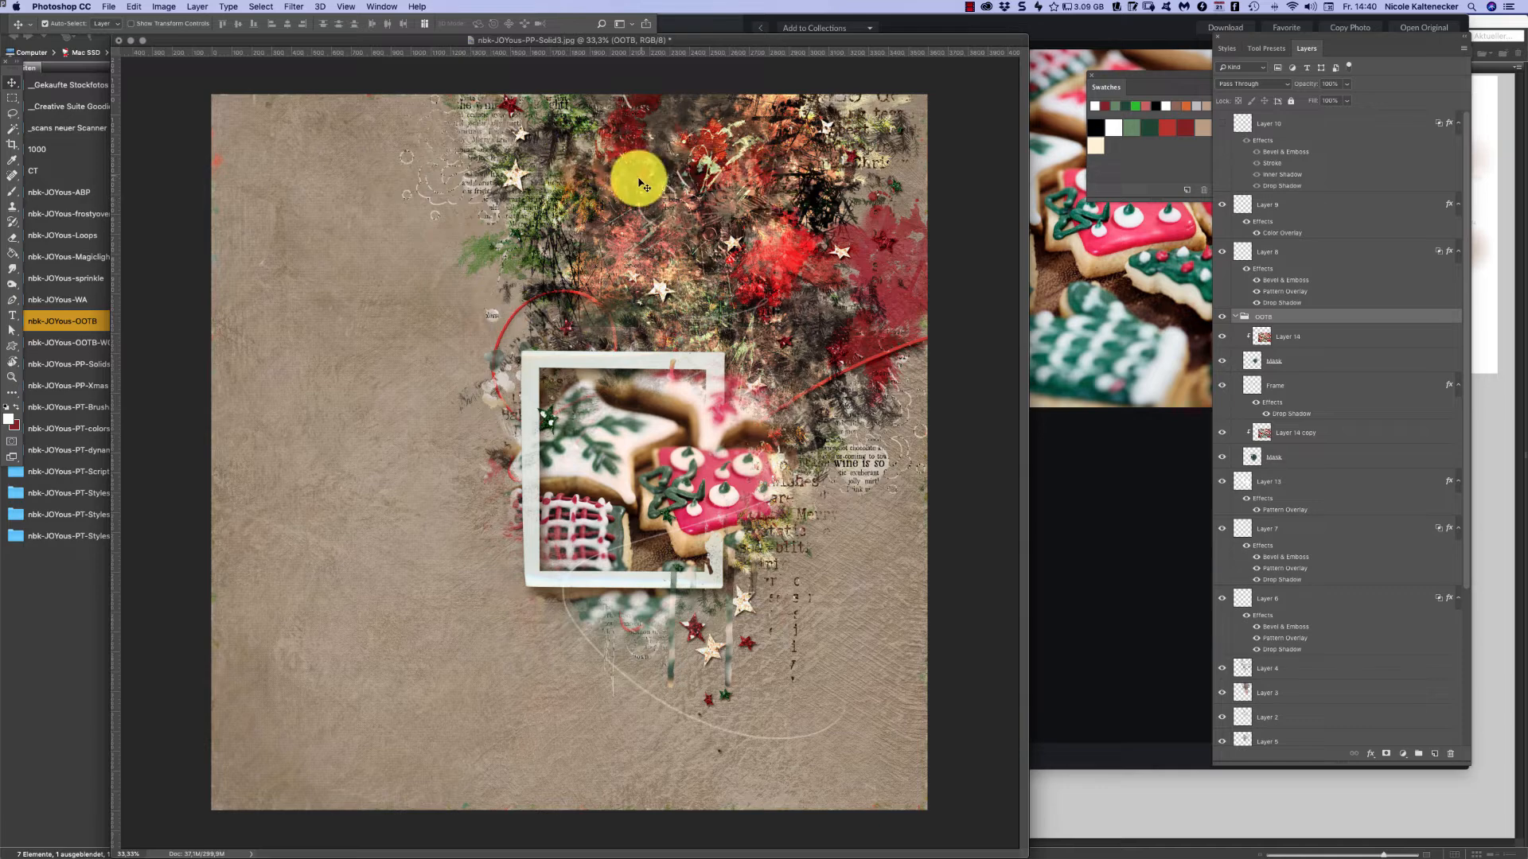
# - Open nbk-JOYous-ABP-1.png from the nbk-JOYous-ABP folder in Bridge and place its poinsettia cluster on the page
pyautogui.click(55, 672)
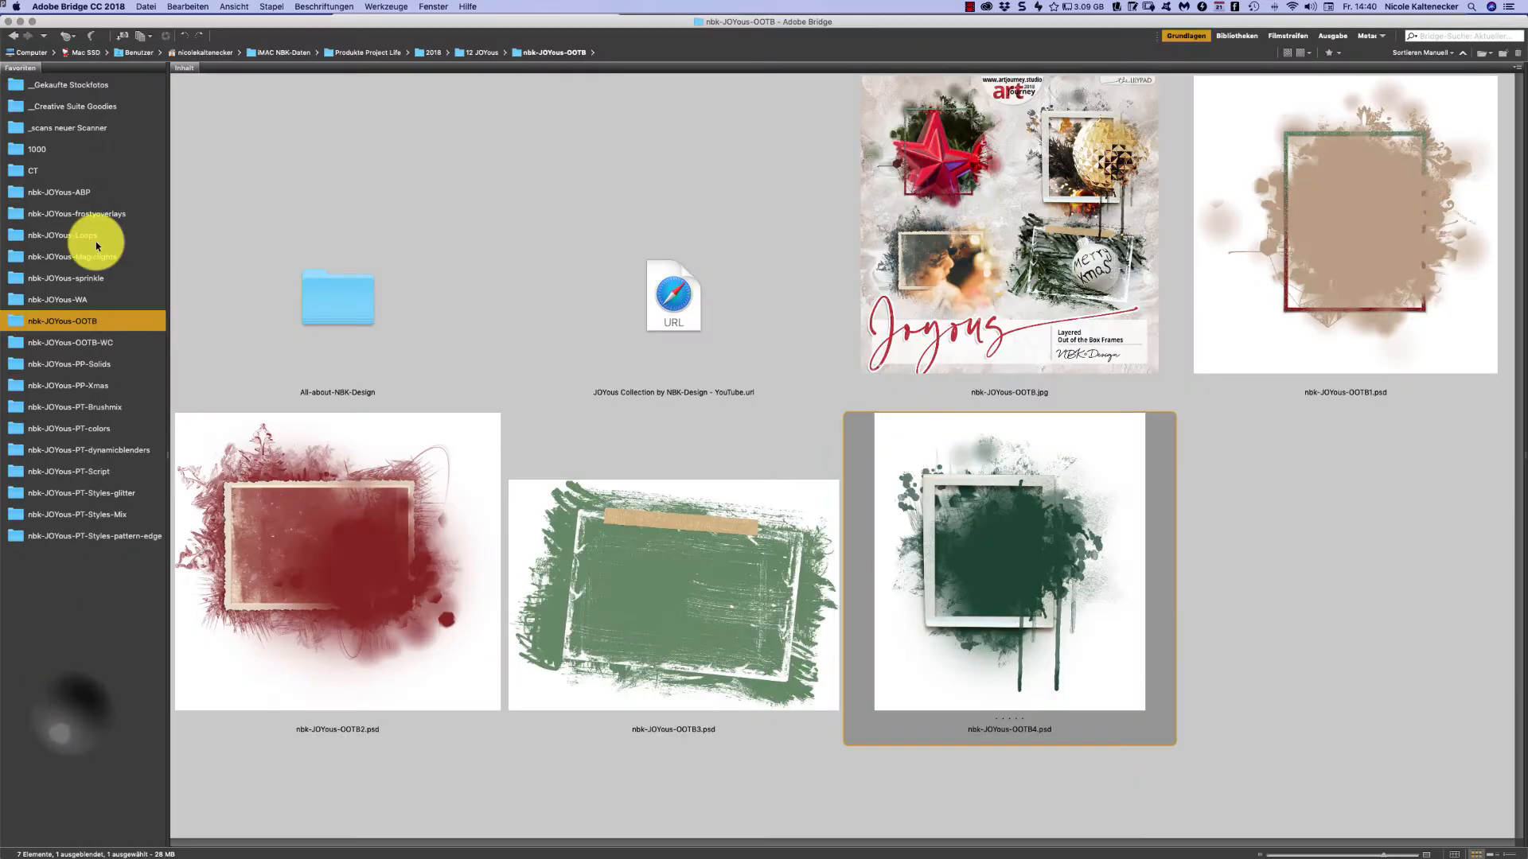
pyautogui.click(113, 196)
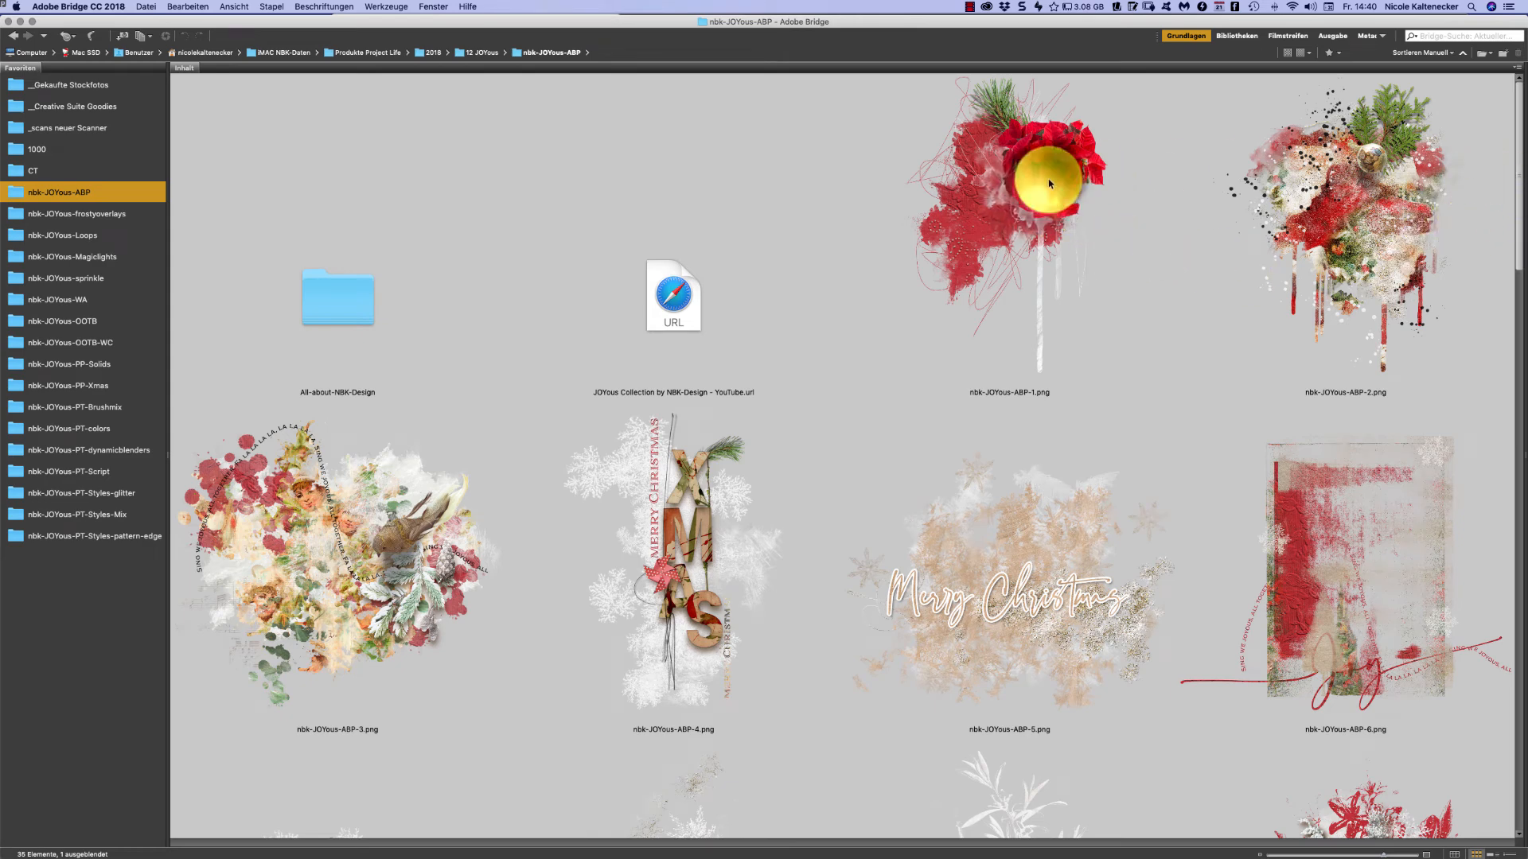
pyautogui.doubleClick(1056, 188)
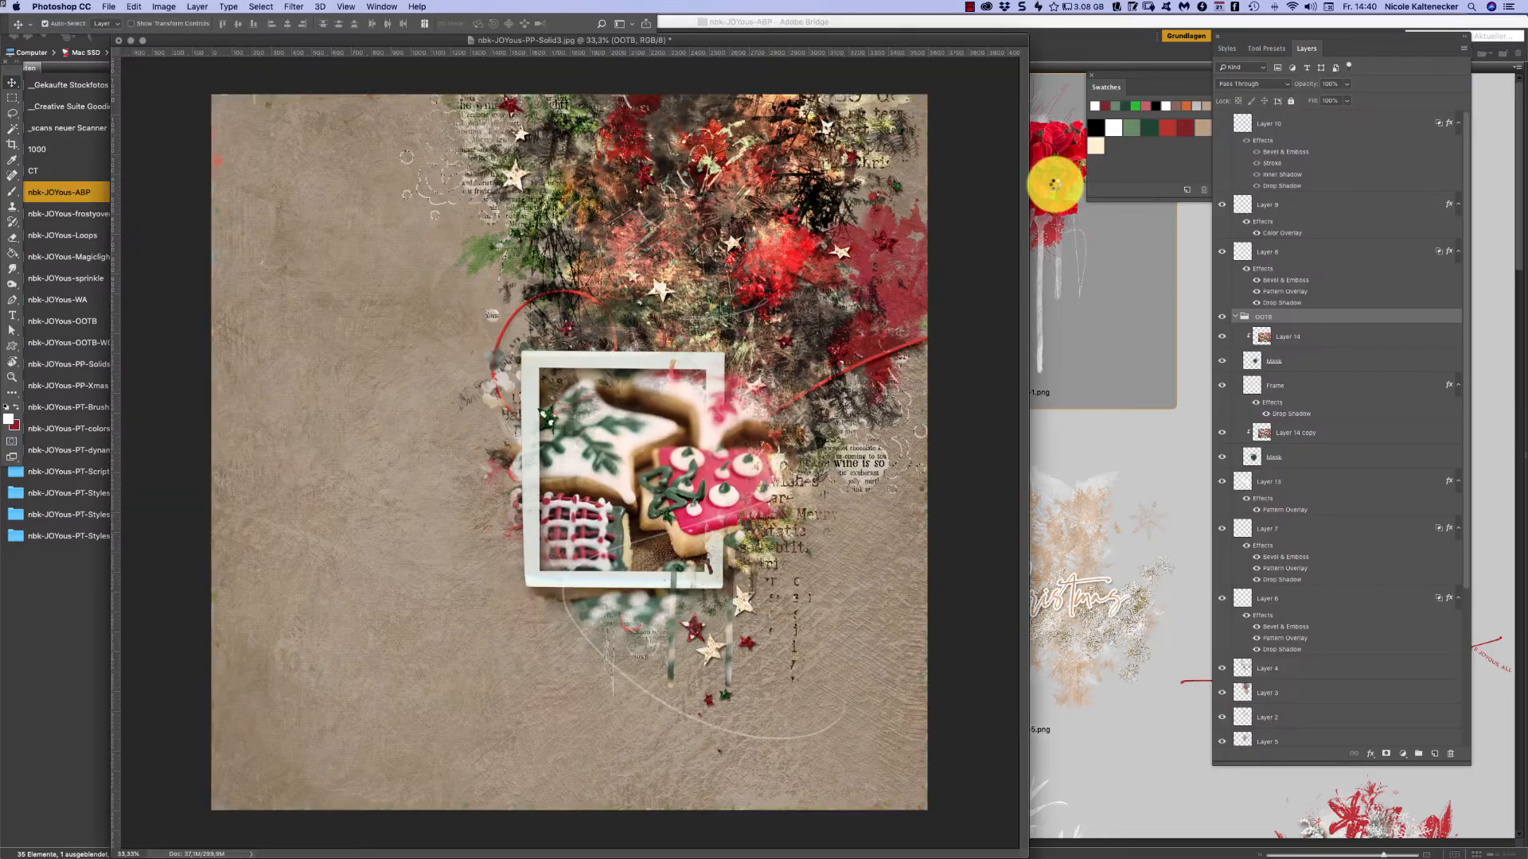
pyautogui.moveTo(436, 290); pyautogui.dragTo(778, 219)
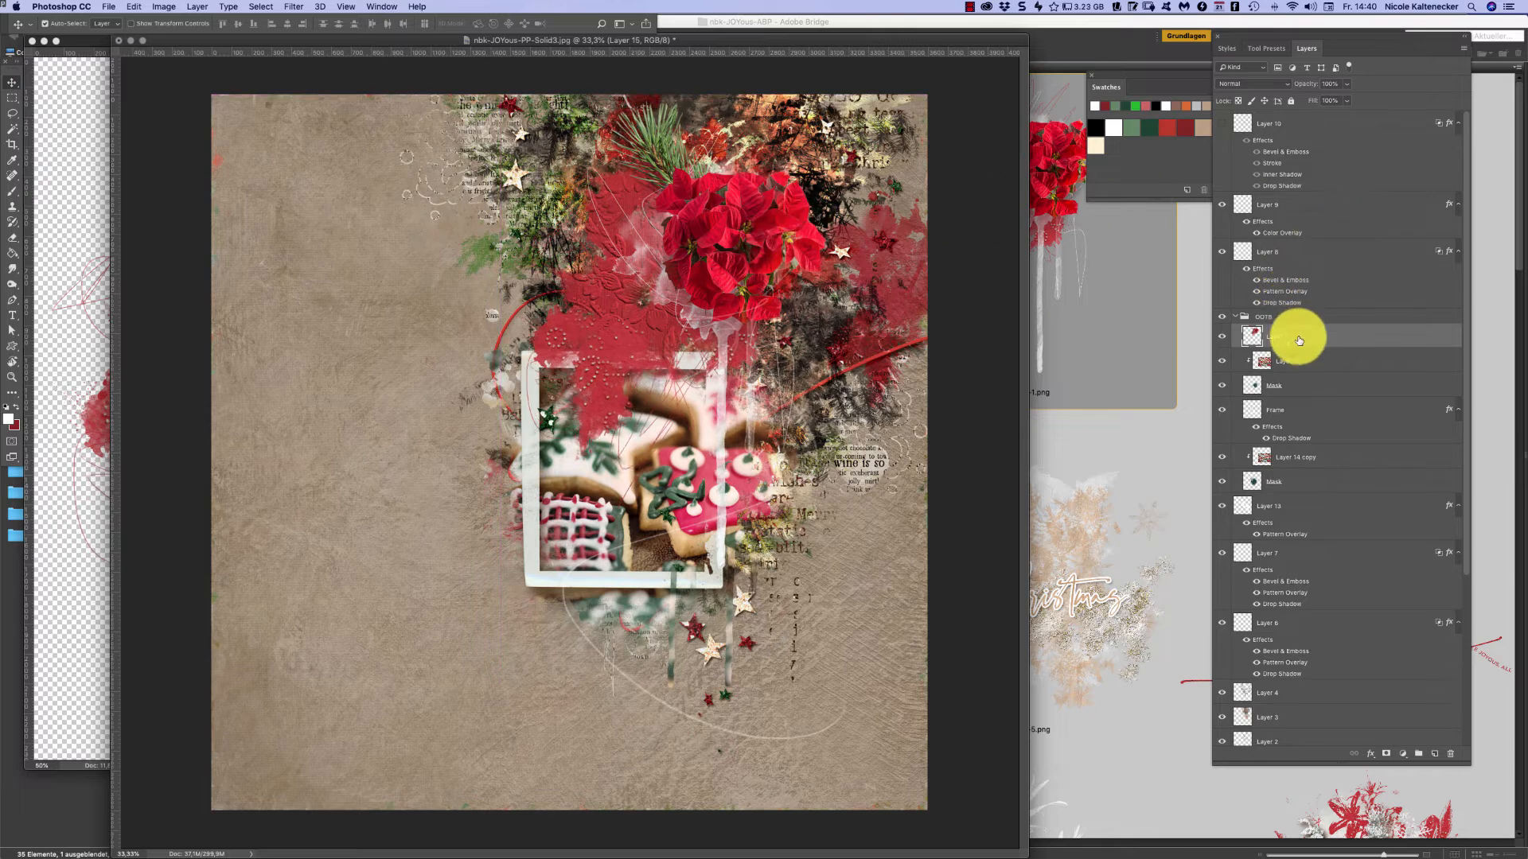
# - Place the poinsettia layer directly beneath Layer 13, nudge it right and down above the frame, and close the ABP-1 file
pyautogui.moveTo(1299, 334); pyautogui.dragTo(1316, 507)
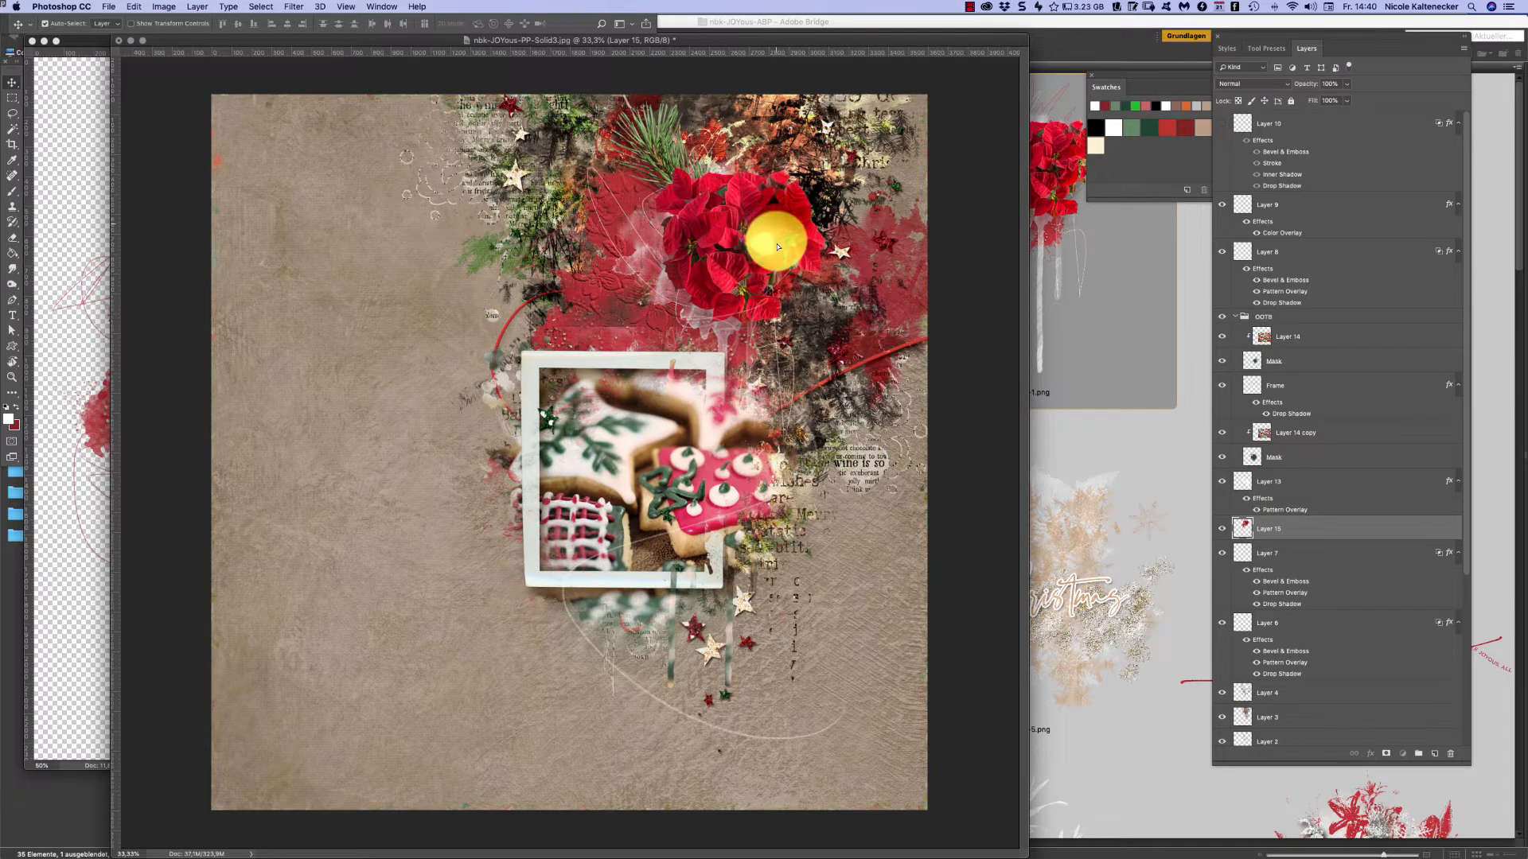
pyautogui.moveTo(778, 251)
pyautogui.mouseDown()
pyautogui.moveTo(817, 170)
pyautogui.moveTo(782, 245)
pyautogui.moveTo(800, 261)
pyautogui.moveTo(805, 249)
pyautogui.moveTo(794, 261)
pyautogui.mouseUp()
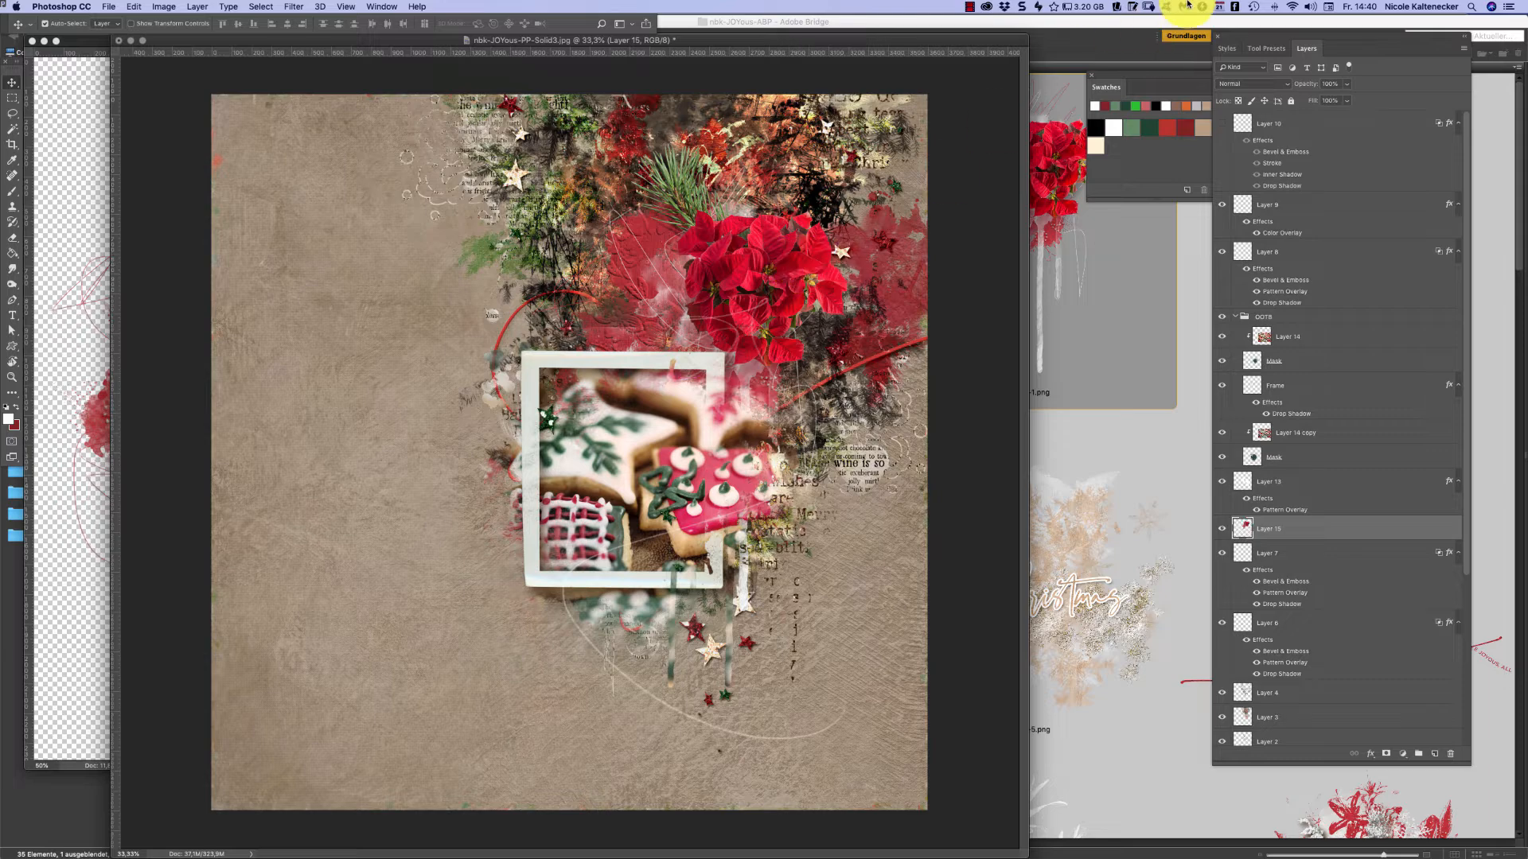
pyautogui.click(94, 342)
pyautogui.press('super+w')
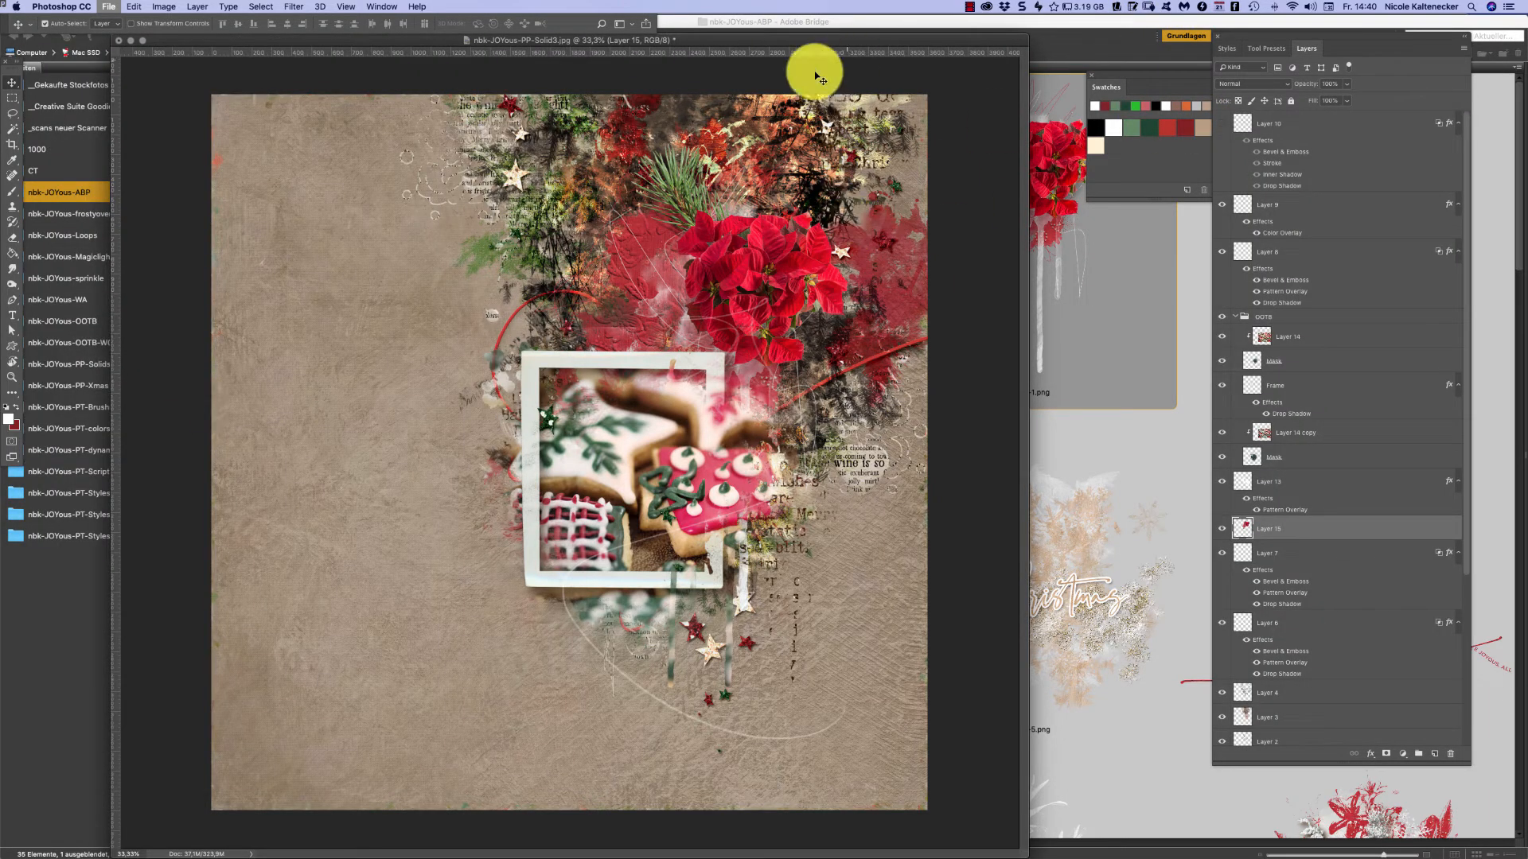
# - Shift the linked frame and masks right and slightly up on the page beneath the poinsettia
pyautogui.moveTo(795, 273); pyautogui.dragTo(628, 282)
pyautogui.moveTo(597, 332); pyautogui.dragTo(614, 329)
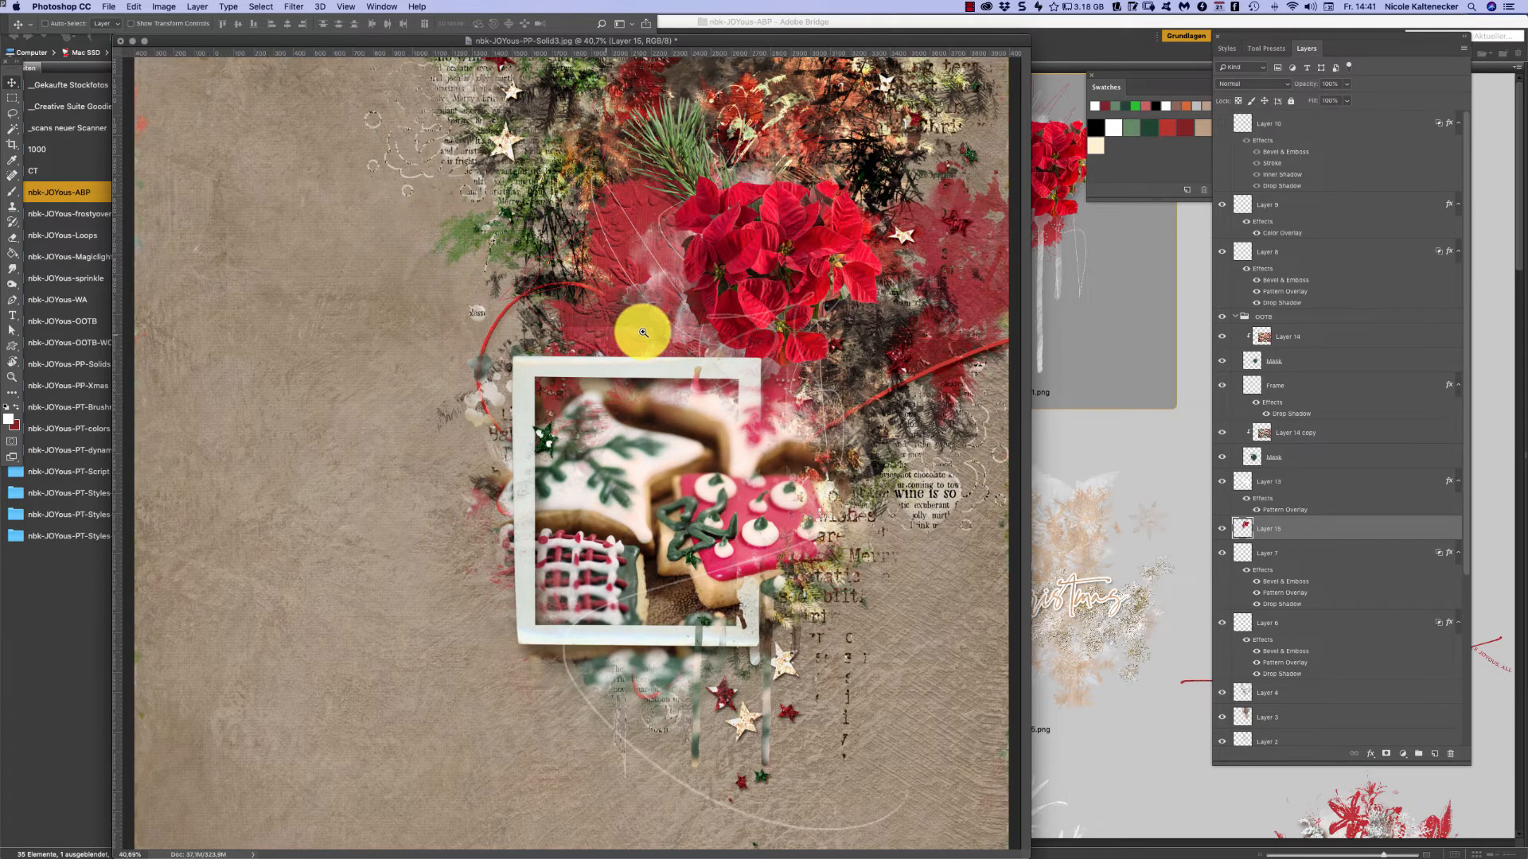
pyautogui.click(585, 199)
pyautogui.press('super')
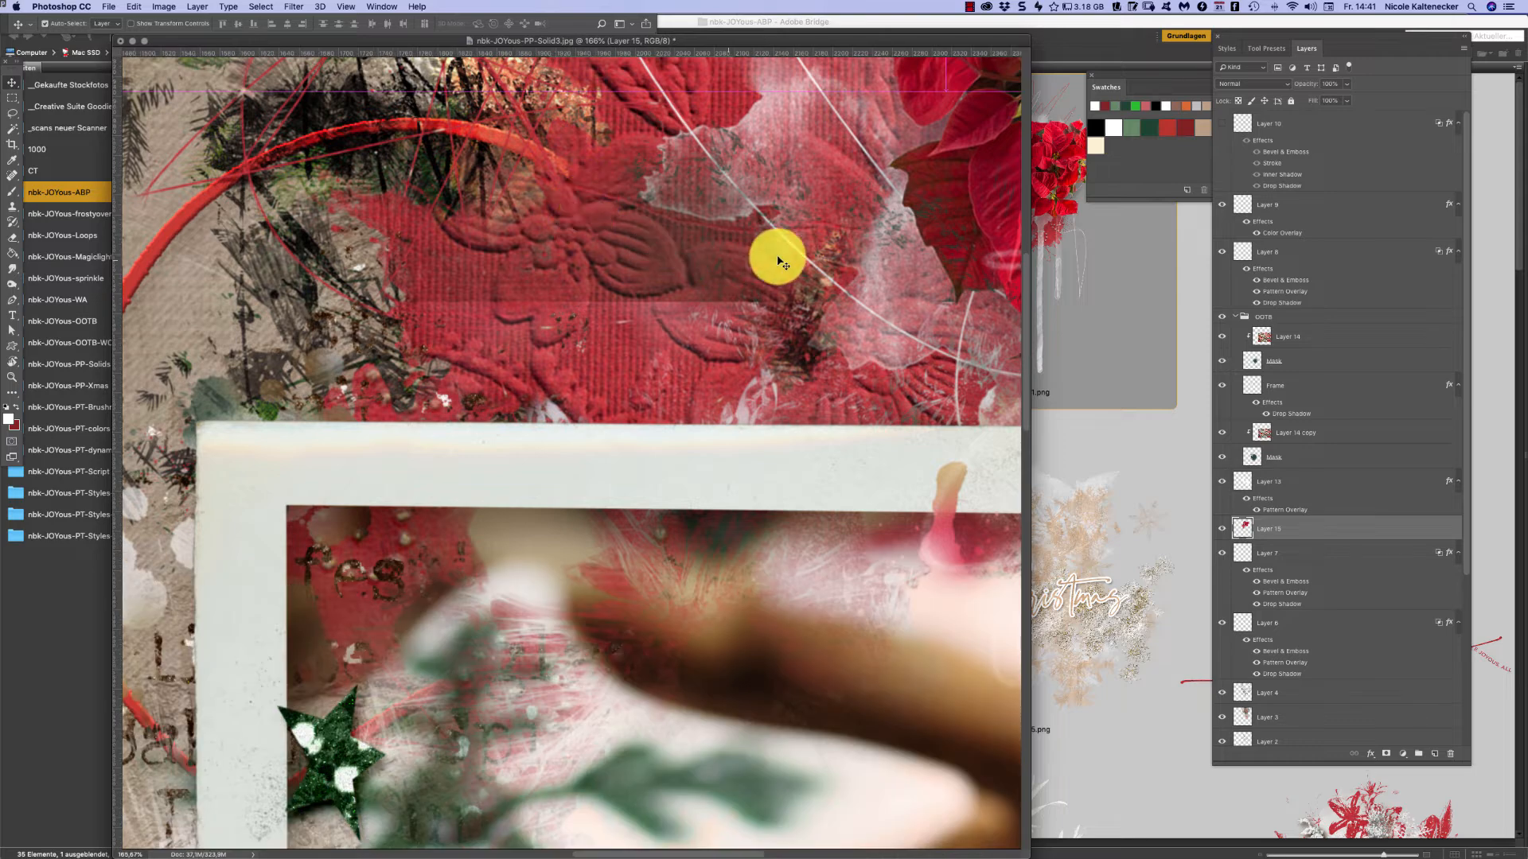
pyautogui.click(570, 245)
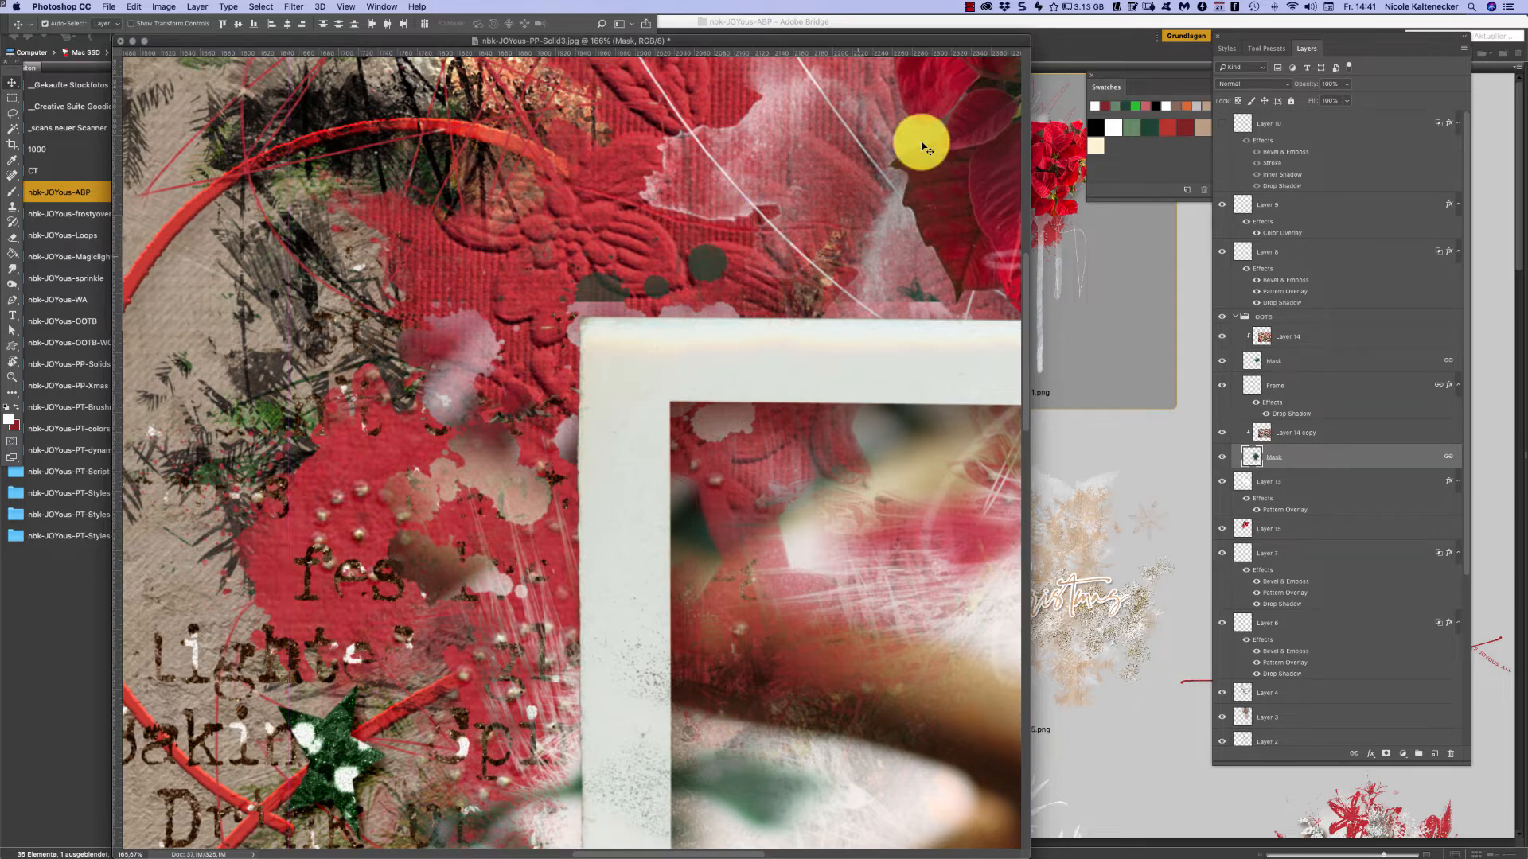
# - Rearrange and enlarge the document window so that the whole page fits in it at 25%
pyautogui.moveTo(892, 40); pyautogui.dragTo(914, 45)
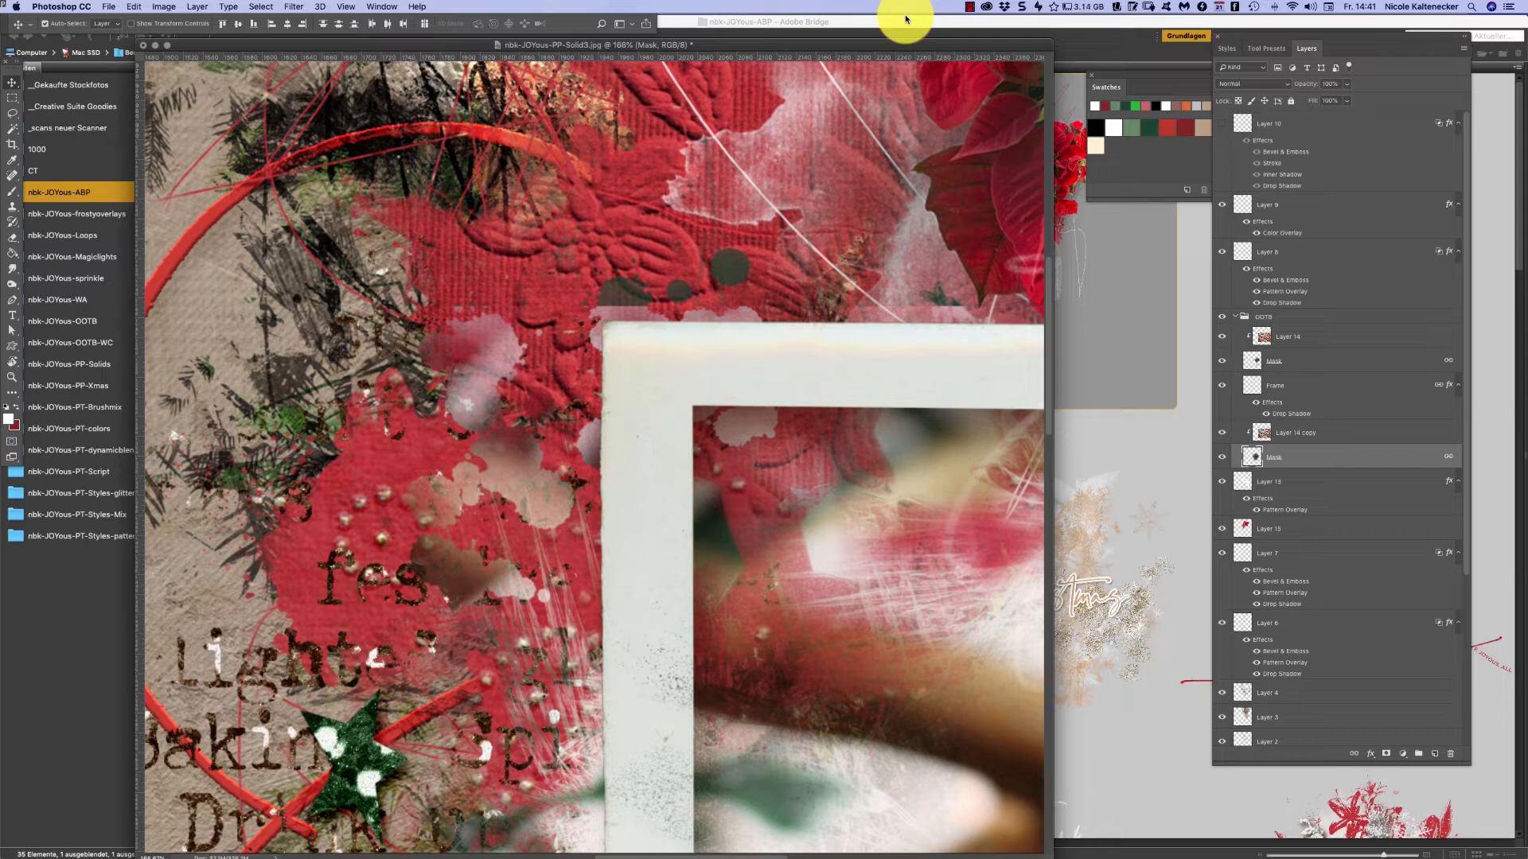
pyautogui.moveTo(854, 46); pyautogui.dragTo(862, 11)
pyautogui.press('super+0')
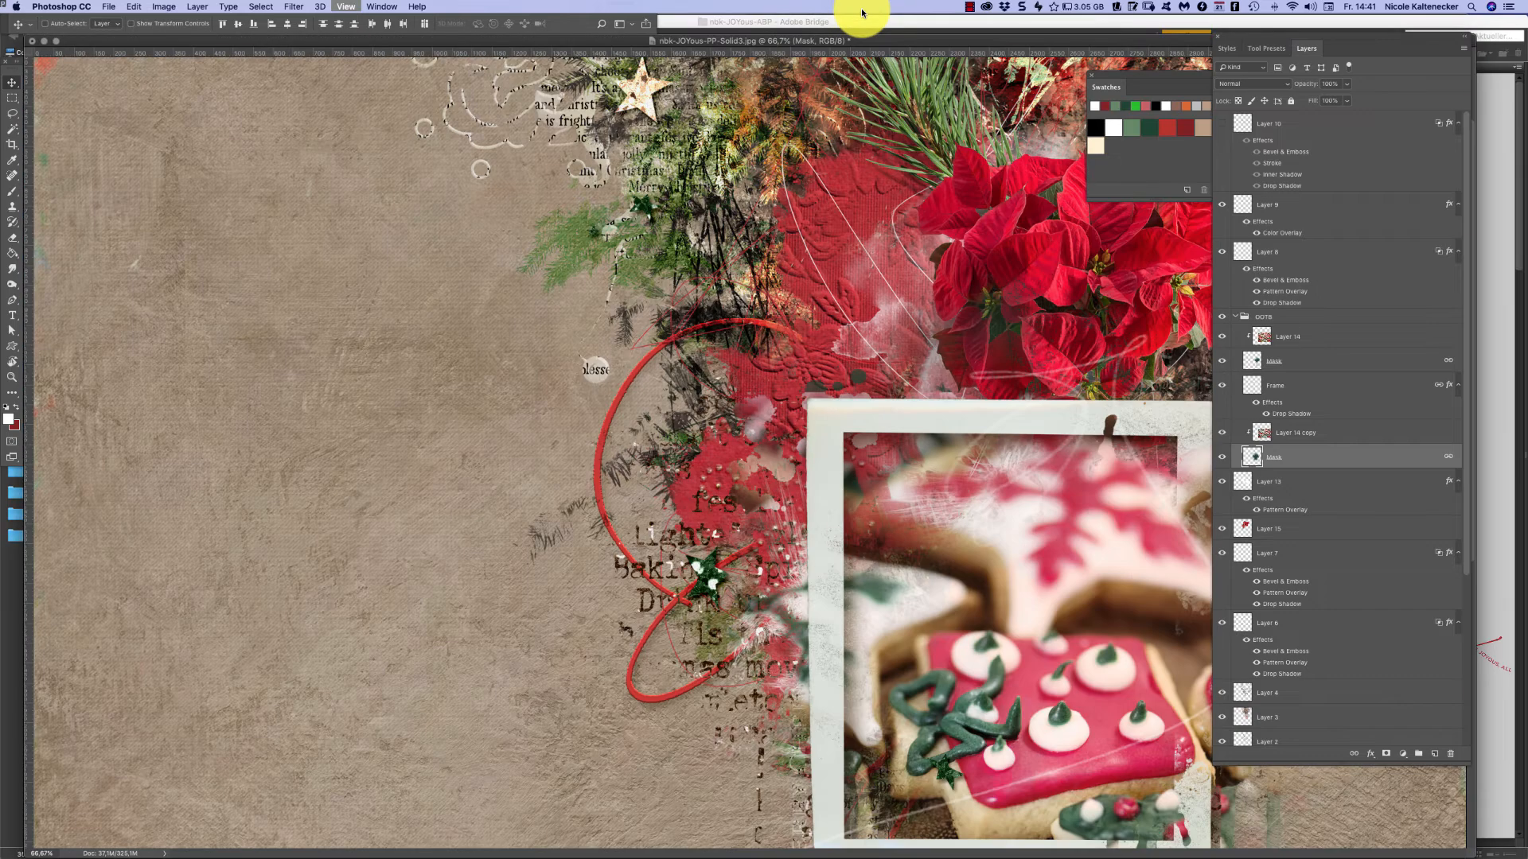
pyautogui.press('super+minus')
pyautogui.press('super+minus')
pyautogui.press('super+minus')
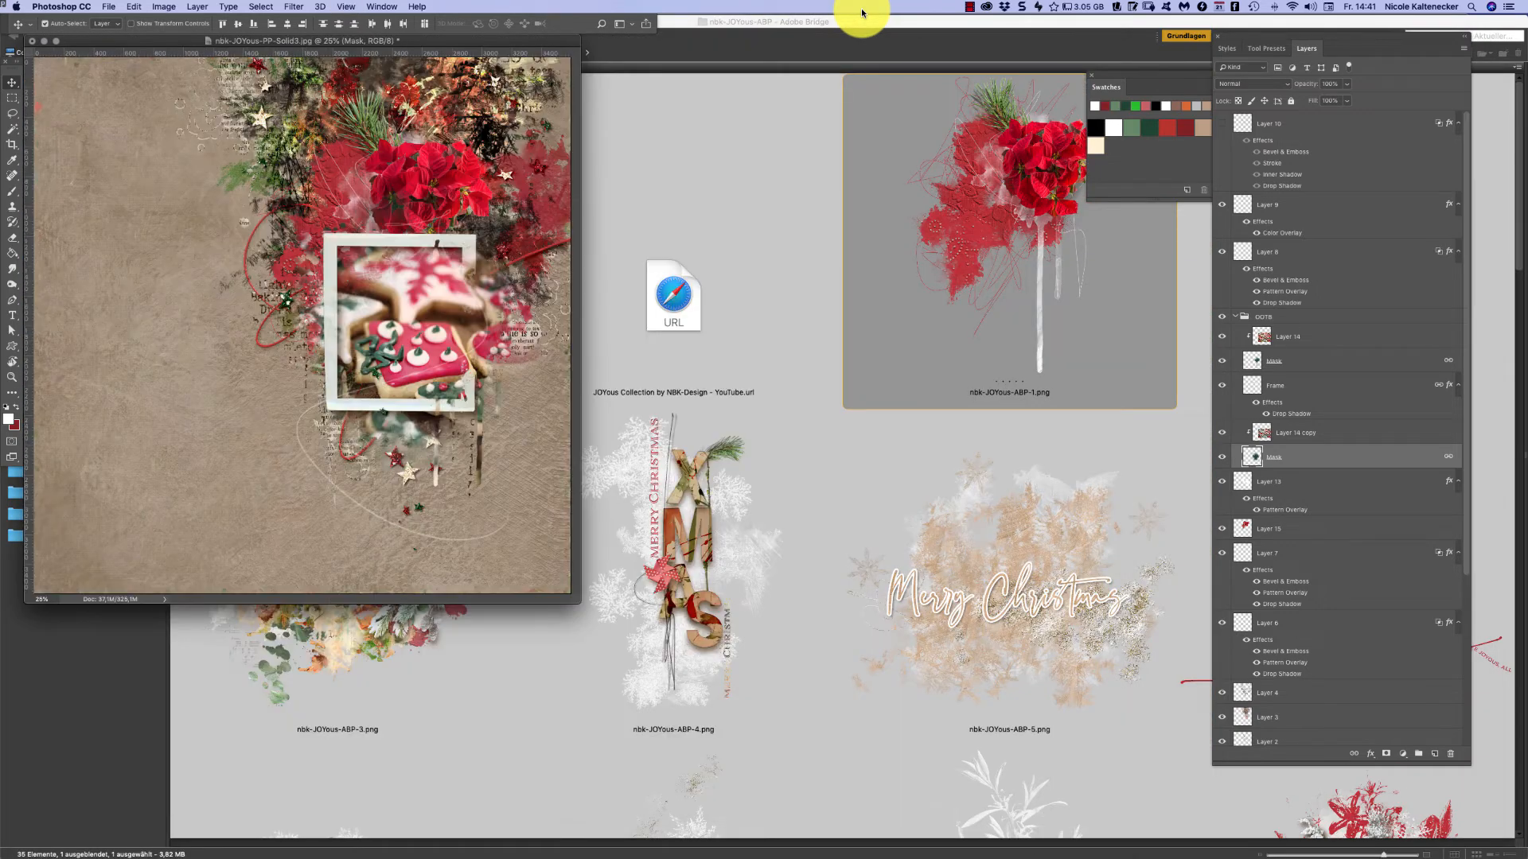
pyautogui.moveTo(573, 596); pyautogui.dragTo(1159, 852)
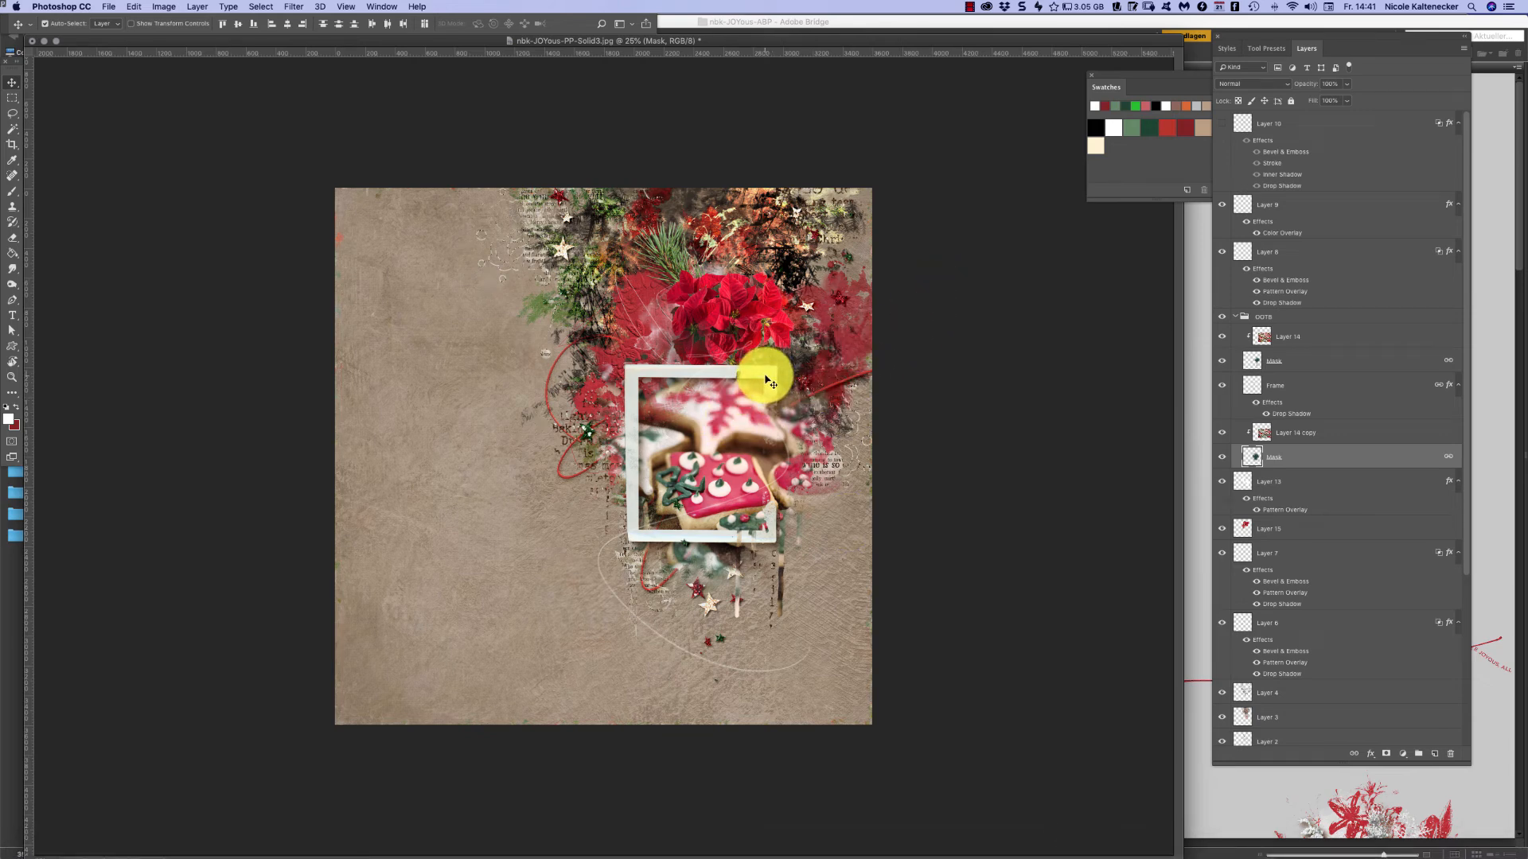
# - Link the OOTB group with all its photo, mask and frame layers and move them together left and slightly down
pyautogui.moveTo(768, 381); pyautogui.dragTo(700, 375)
pyautogui.press('super+z')
pyautogui.click(1292, 316)
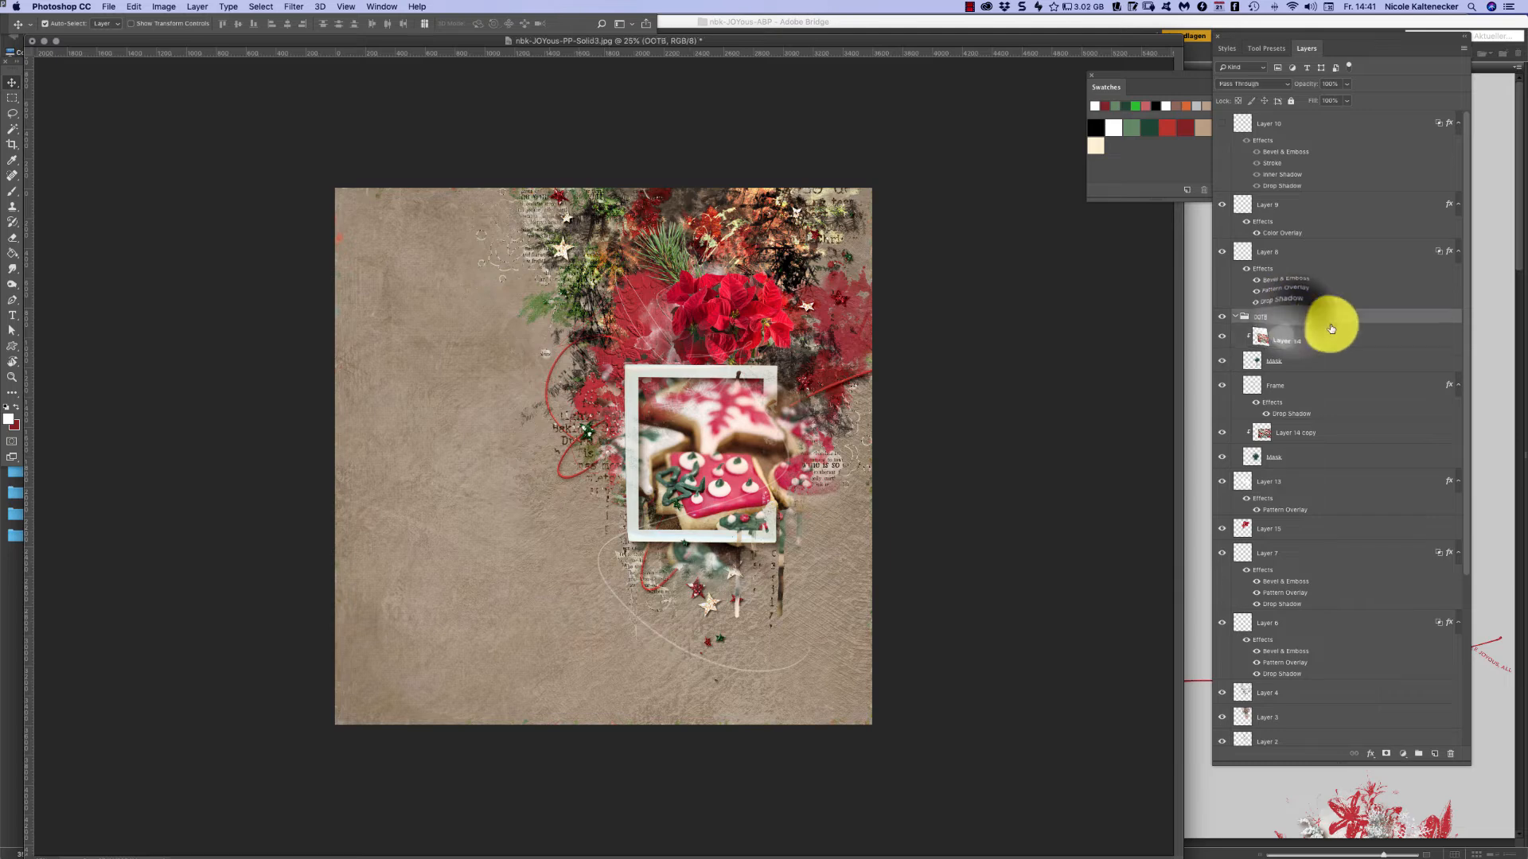
pyautogui.keyDown('shift'); pyautogui.click(1293, 454); pyautogui.keyUp('shift')
pyautogui.click(1355, 754)
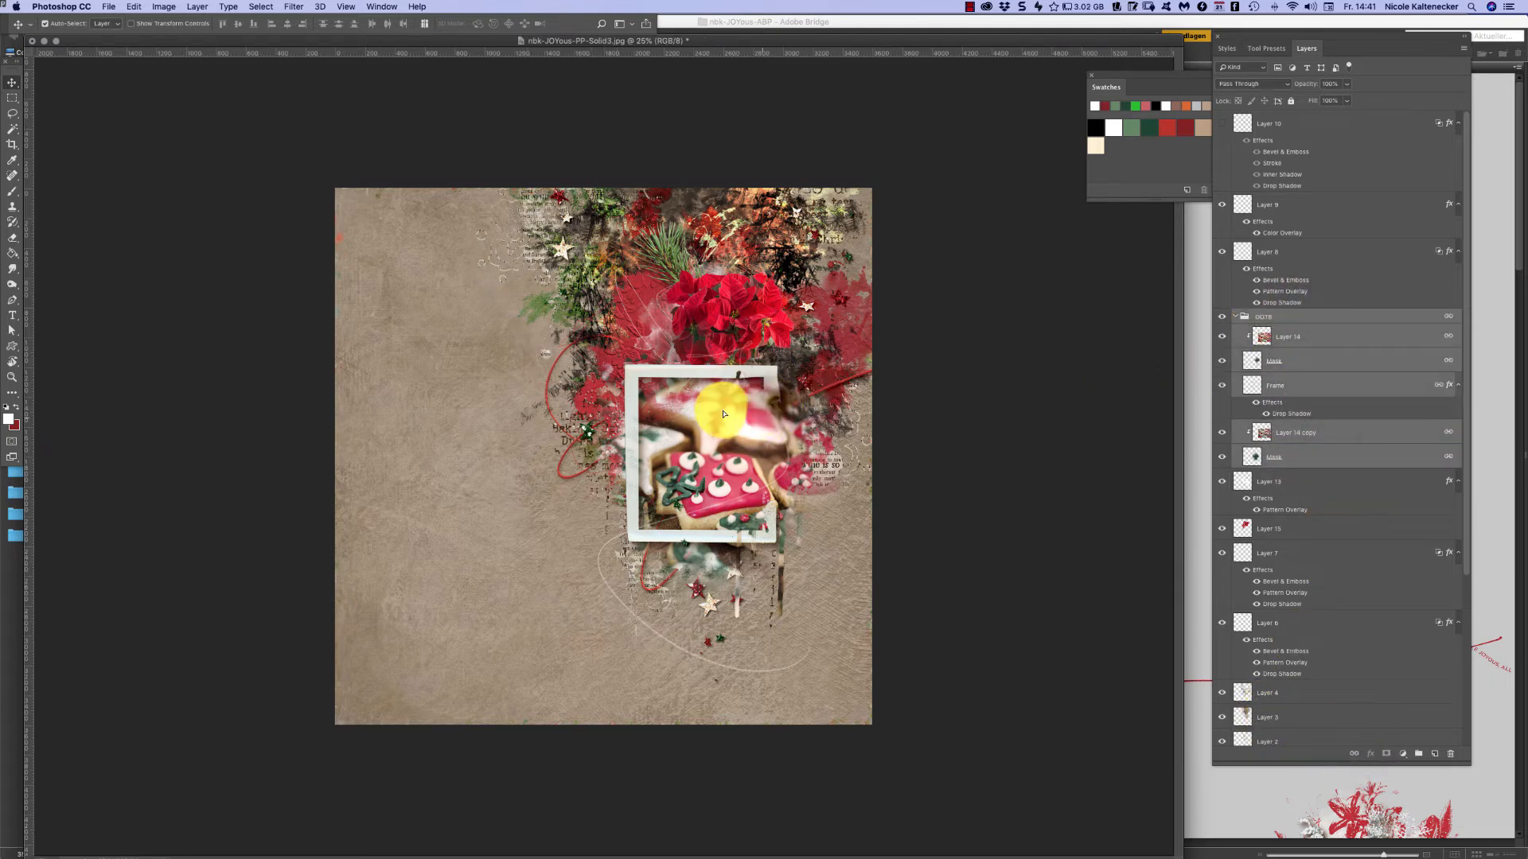
pyautogui.moveTo(725, 414)
pyautogui.mouseDown()
pyautogui.moveTo(676, 416)
pyautogui.moveTo(672, 327)
pyautogui.moveTo(708, 455)
pyautogui.moveTo(706, 419)
pyautogui.mouseUp()
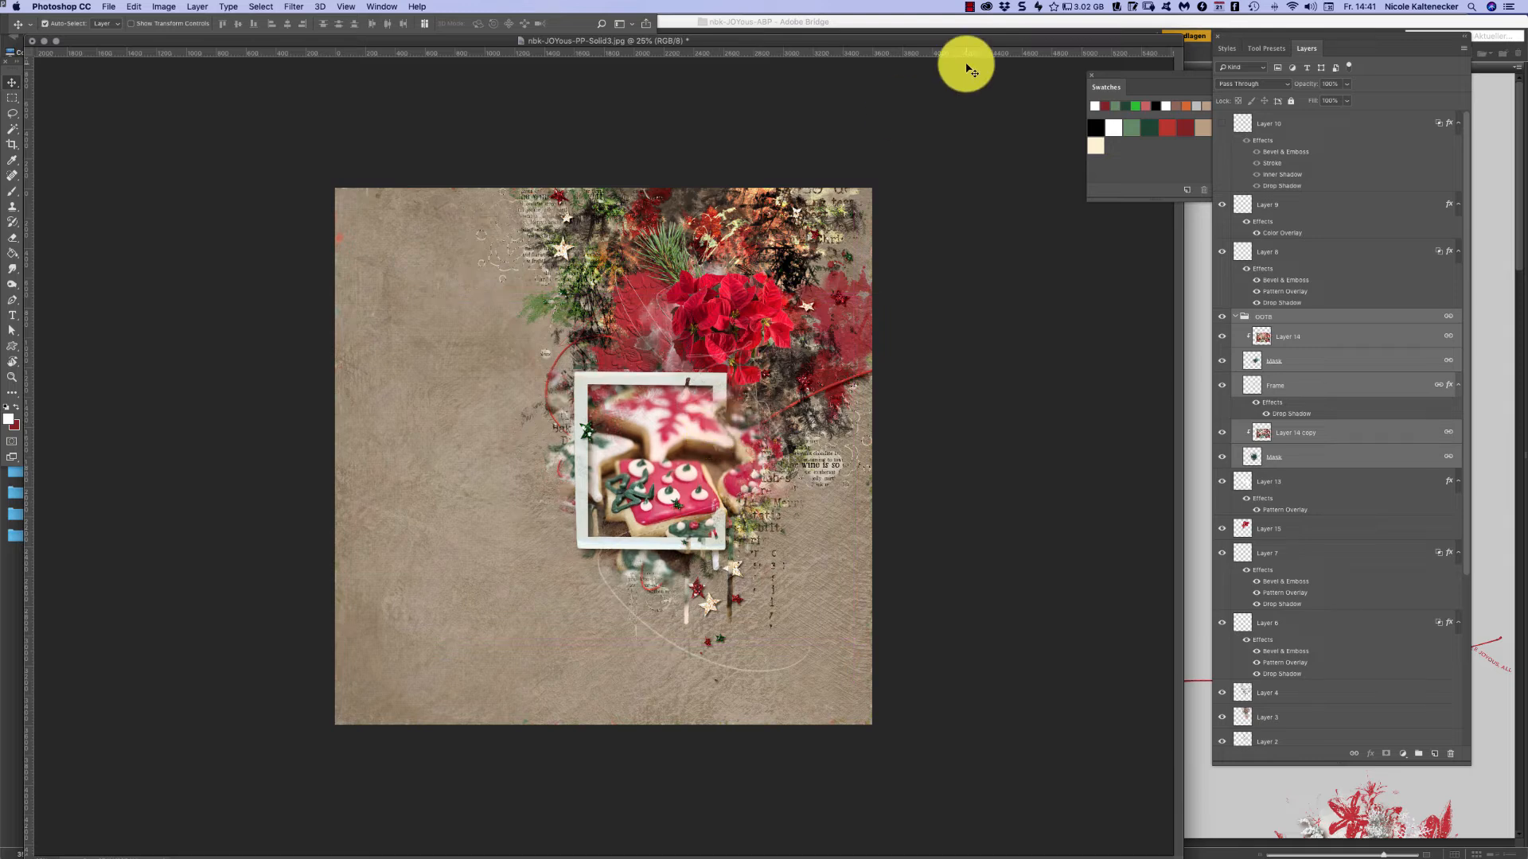
# - Duplicate the poinsettia layer, Layer 15, and bring the copy to the top of the layer stack
pyautogui.click(711, 301)
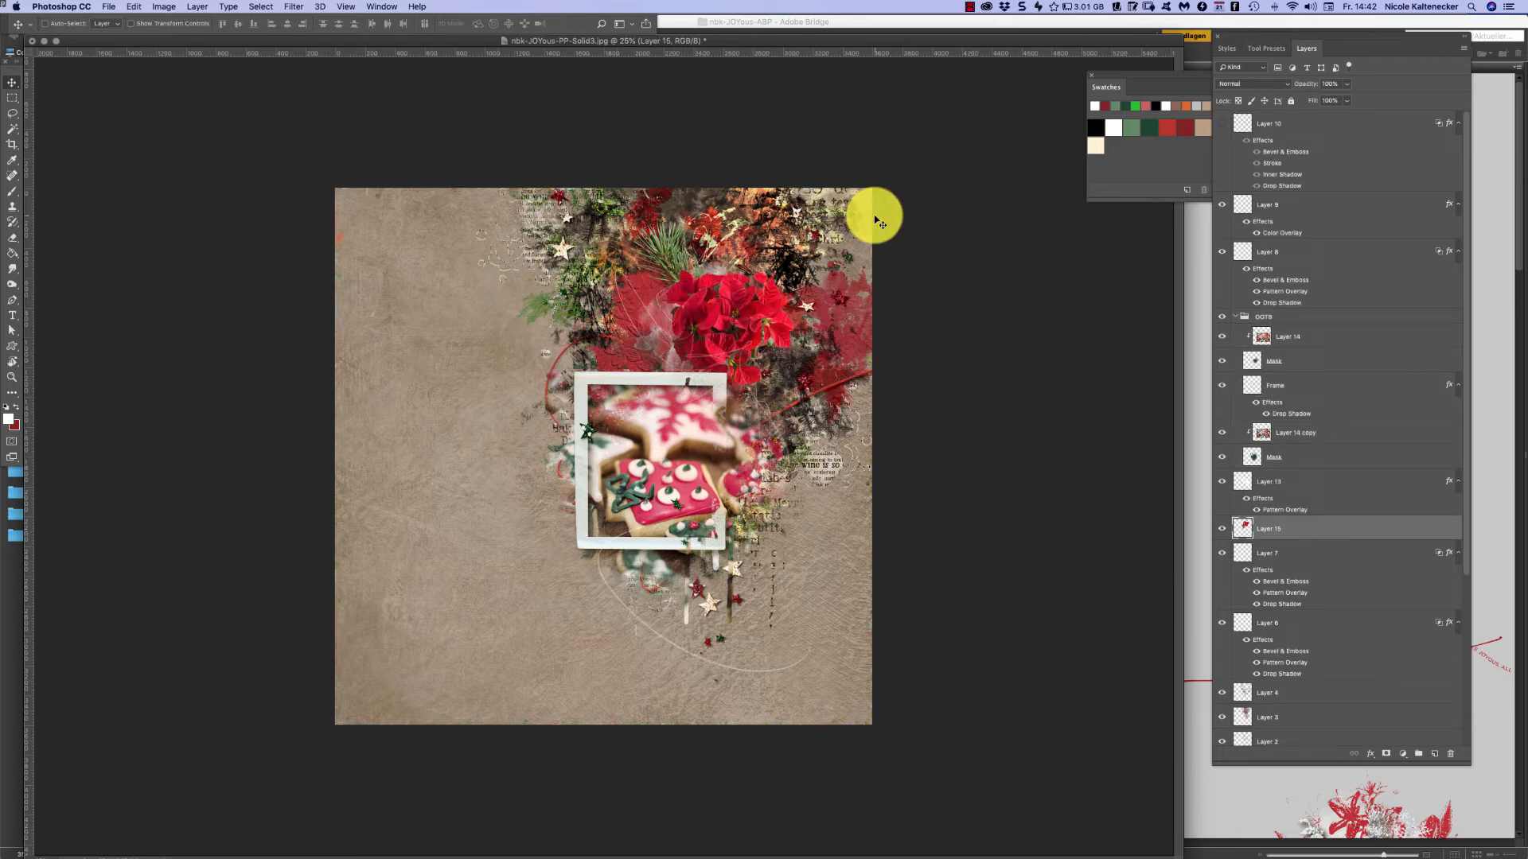
pyautogui.press('super+j')
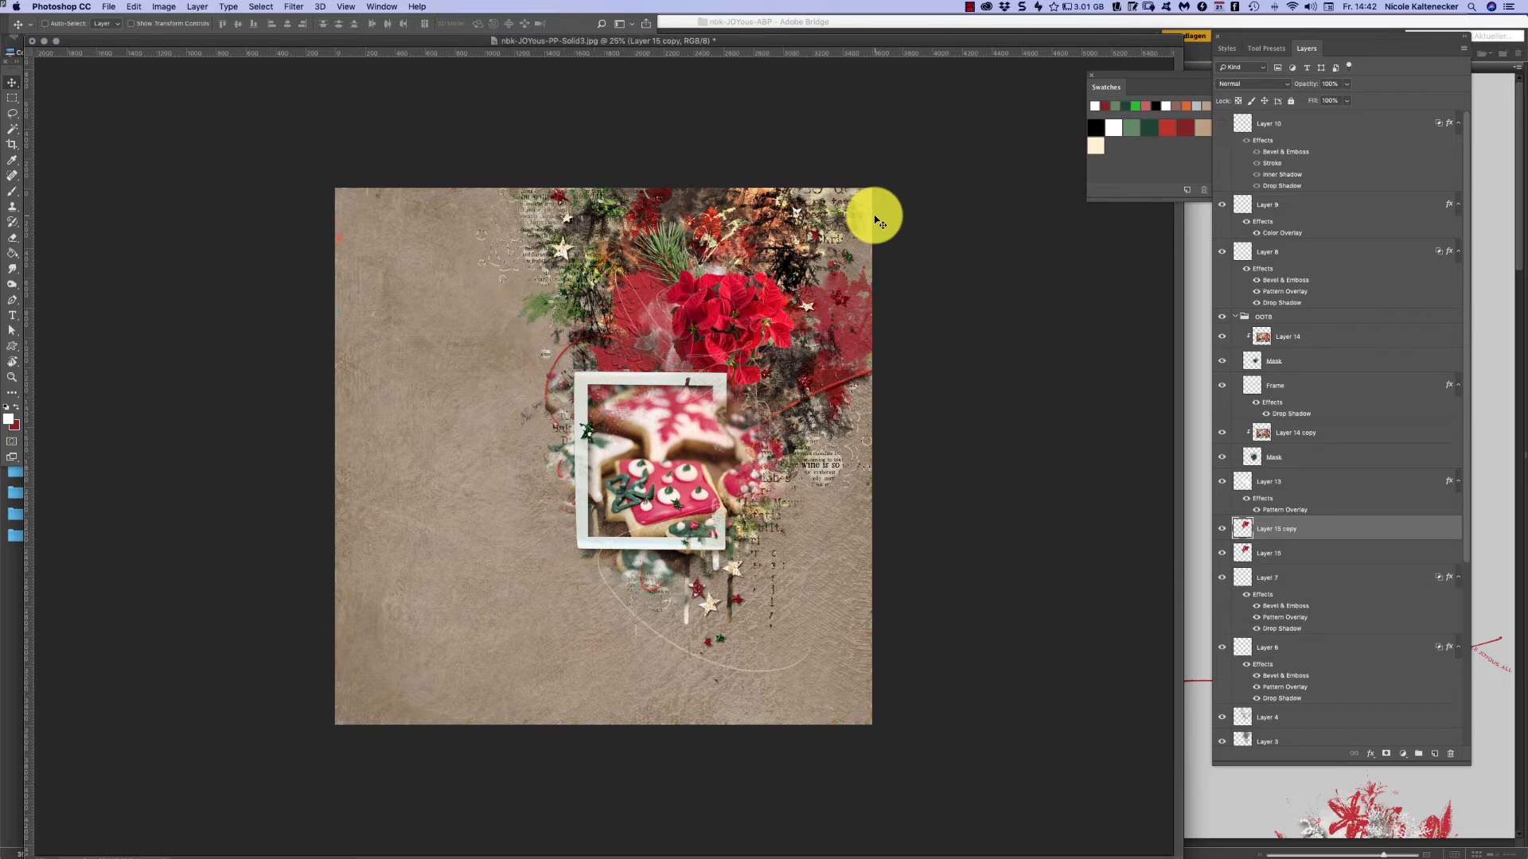
pyautogui.press('super+shift+bracketright')
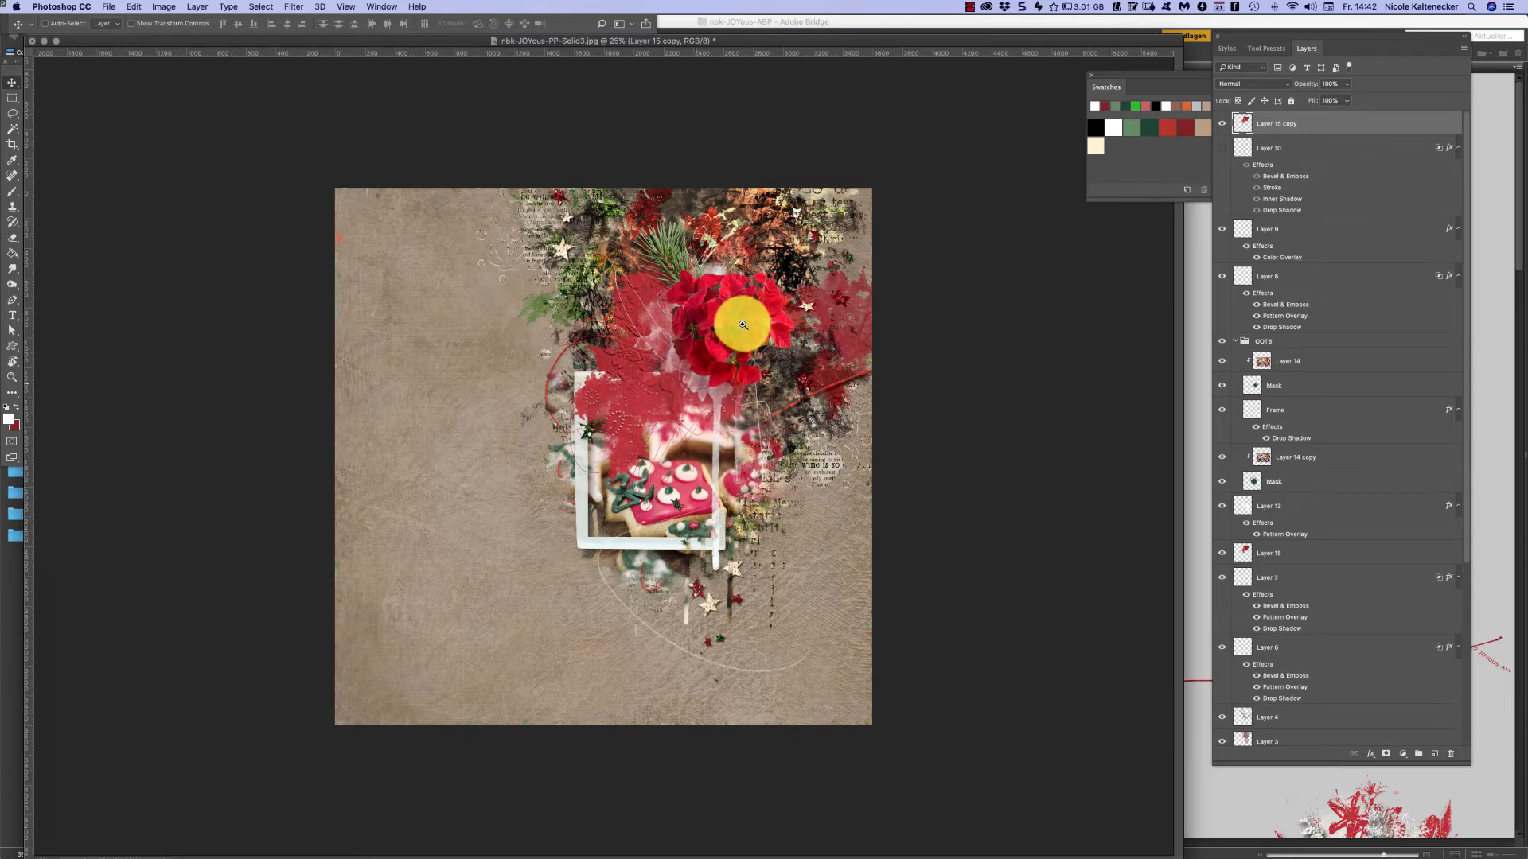
# - Trace the lower-left petal edges of the poinsettia copy with the Pen tool, starting at the bottom of the middle petal
pyautogui.click(720, 353)
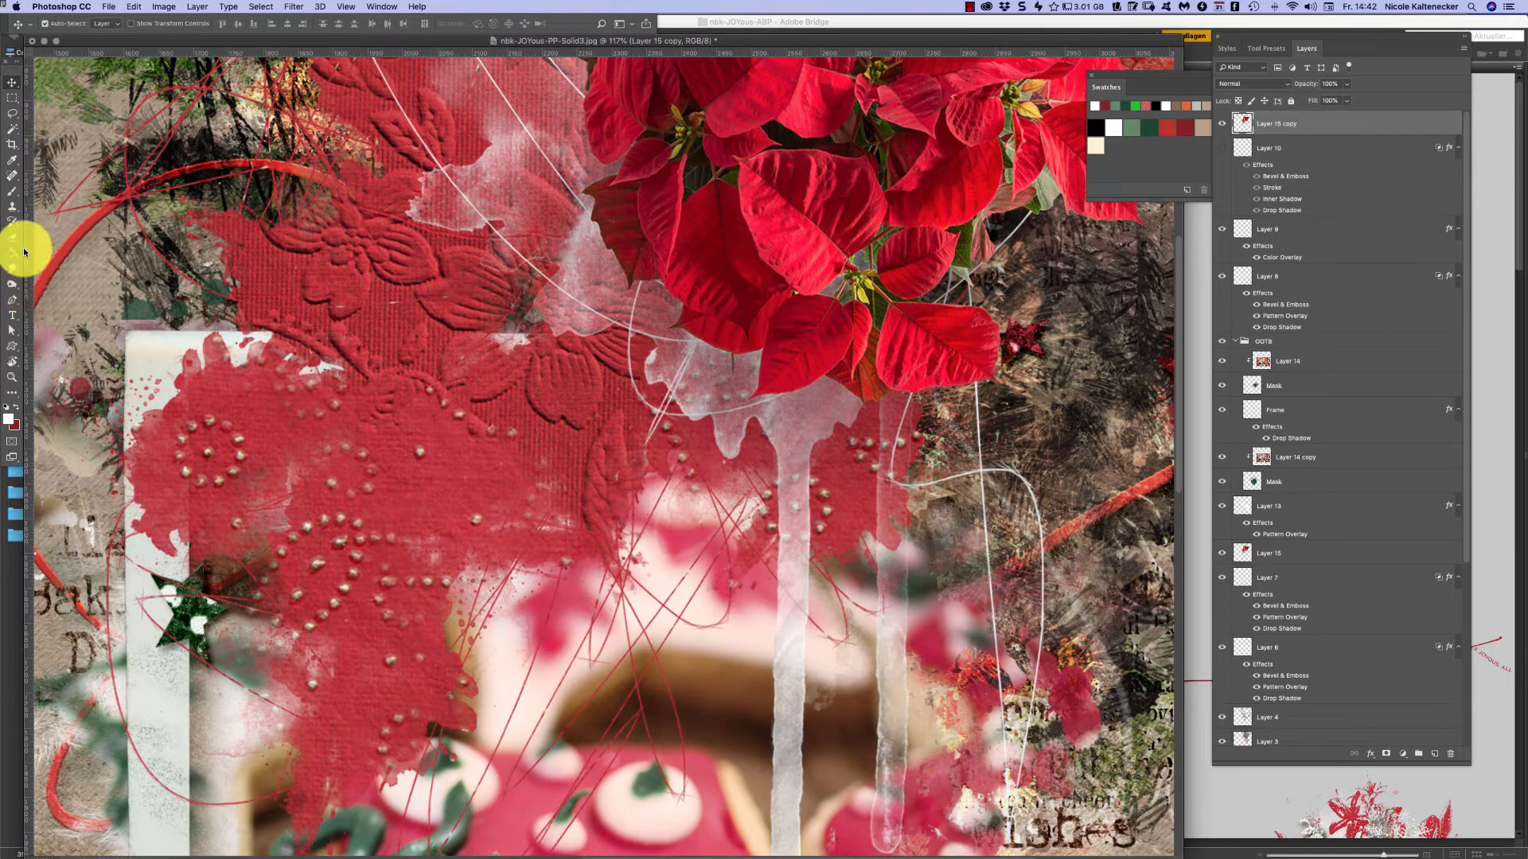
pyautogui.click(9, 300)
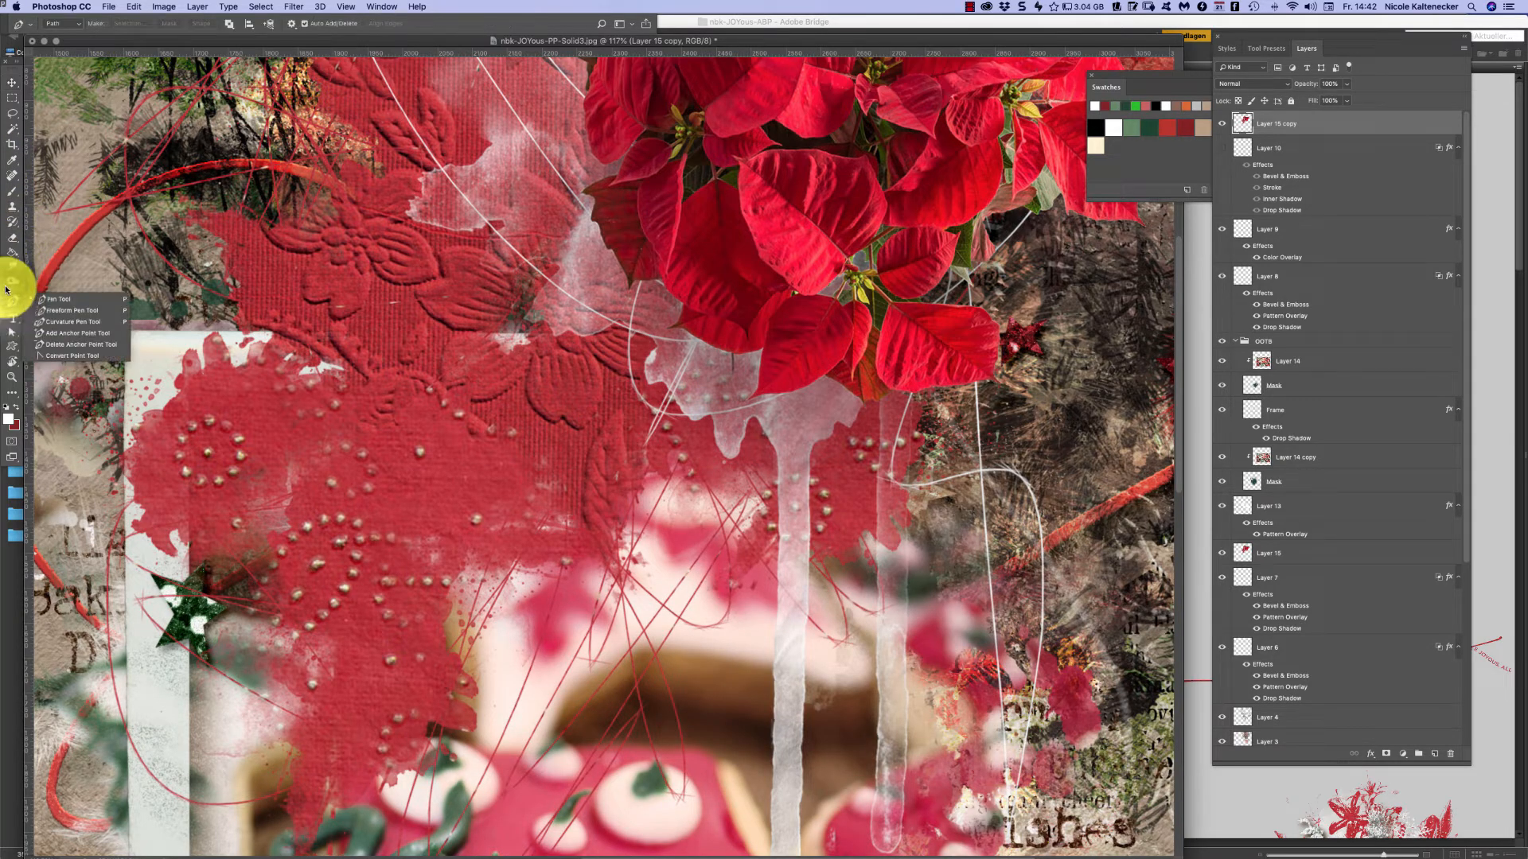
pyautogui.click(830, 382)
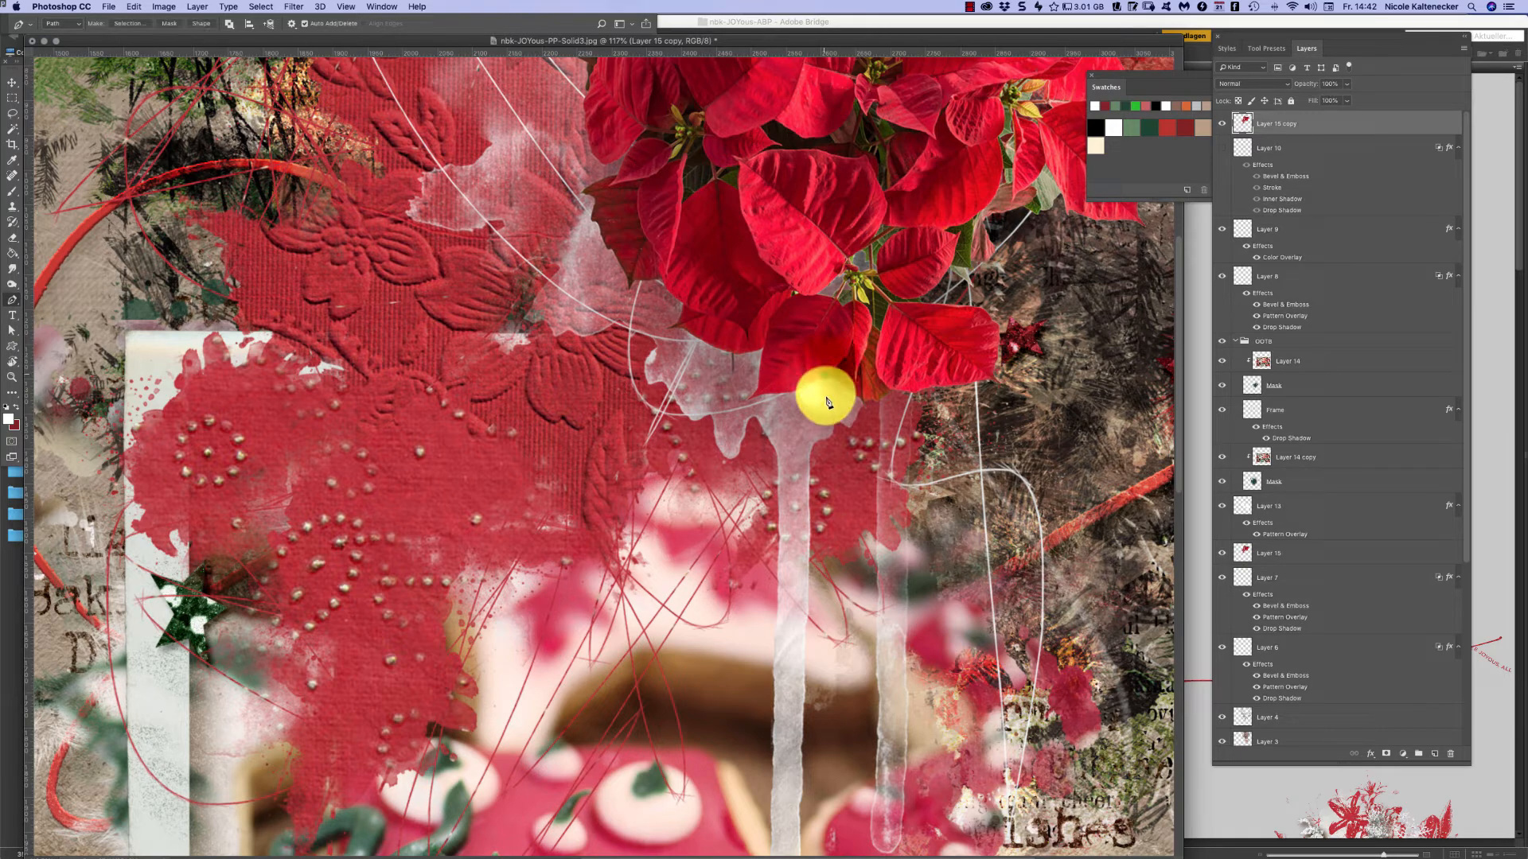
pyautogui.moveTo(779, 394); pyautogui.dragTo(692, 334)
pyautogui.rightClick(682, 328)
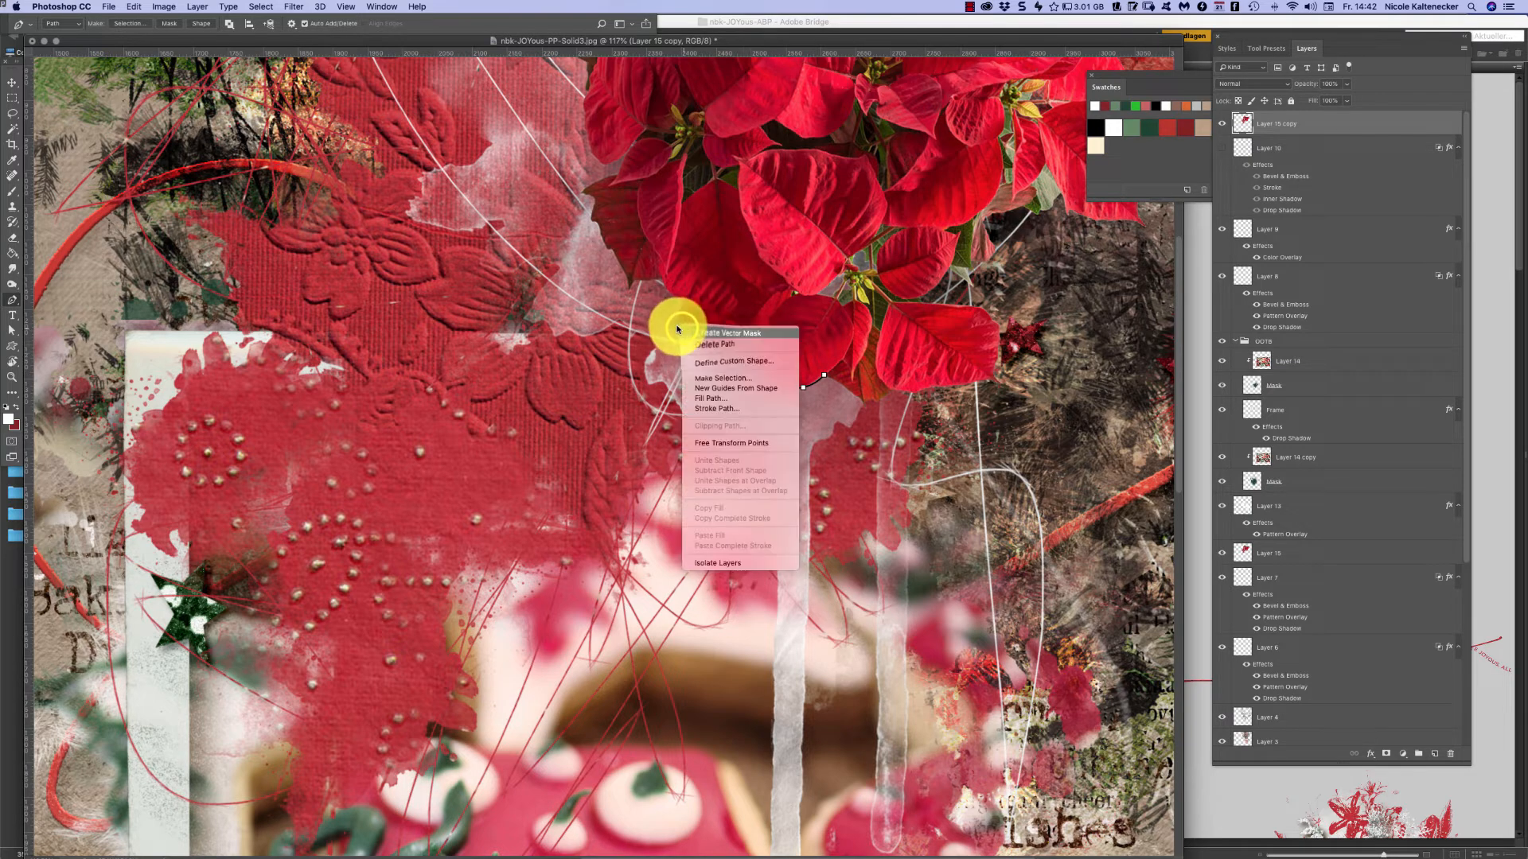
pyautogui.click(667, 332)
pyautogui.click(683, 317)
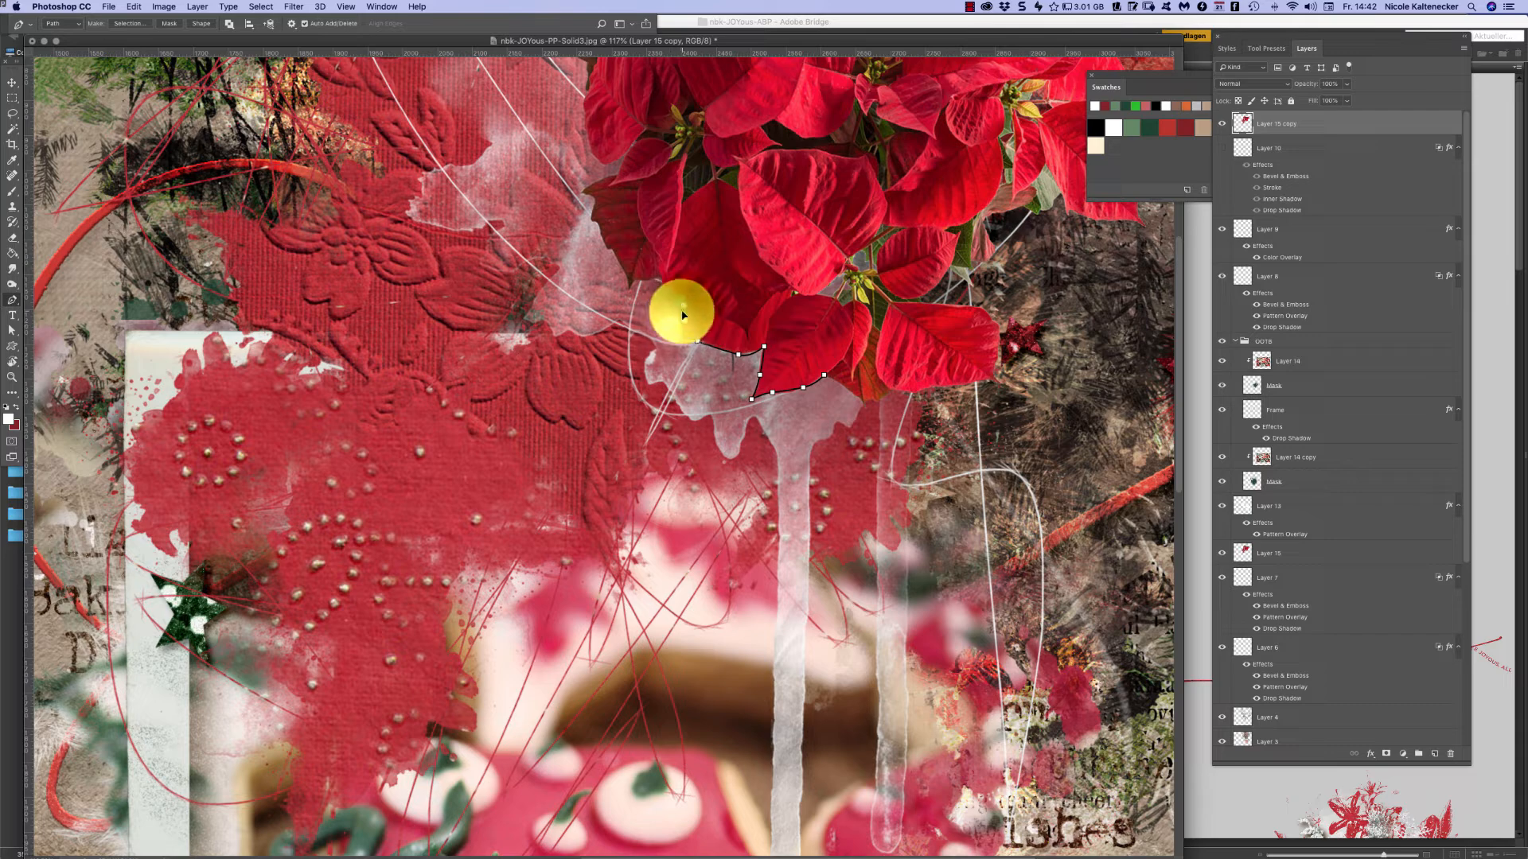
pyautogui.click(671, 290)
pyautogui.click(665, 276)
pyautogui.click(654, 283)
pyautogui.click(632, 277)
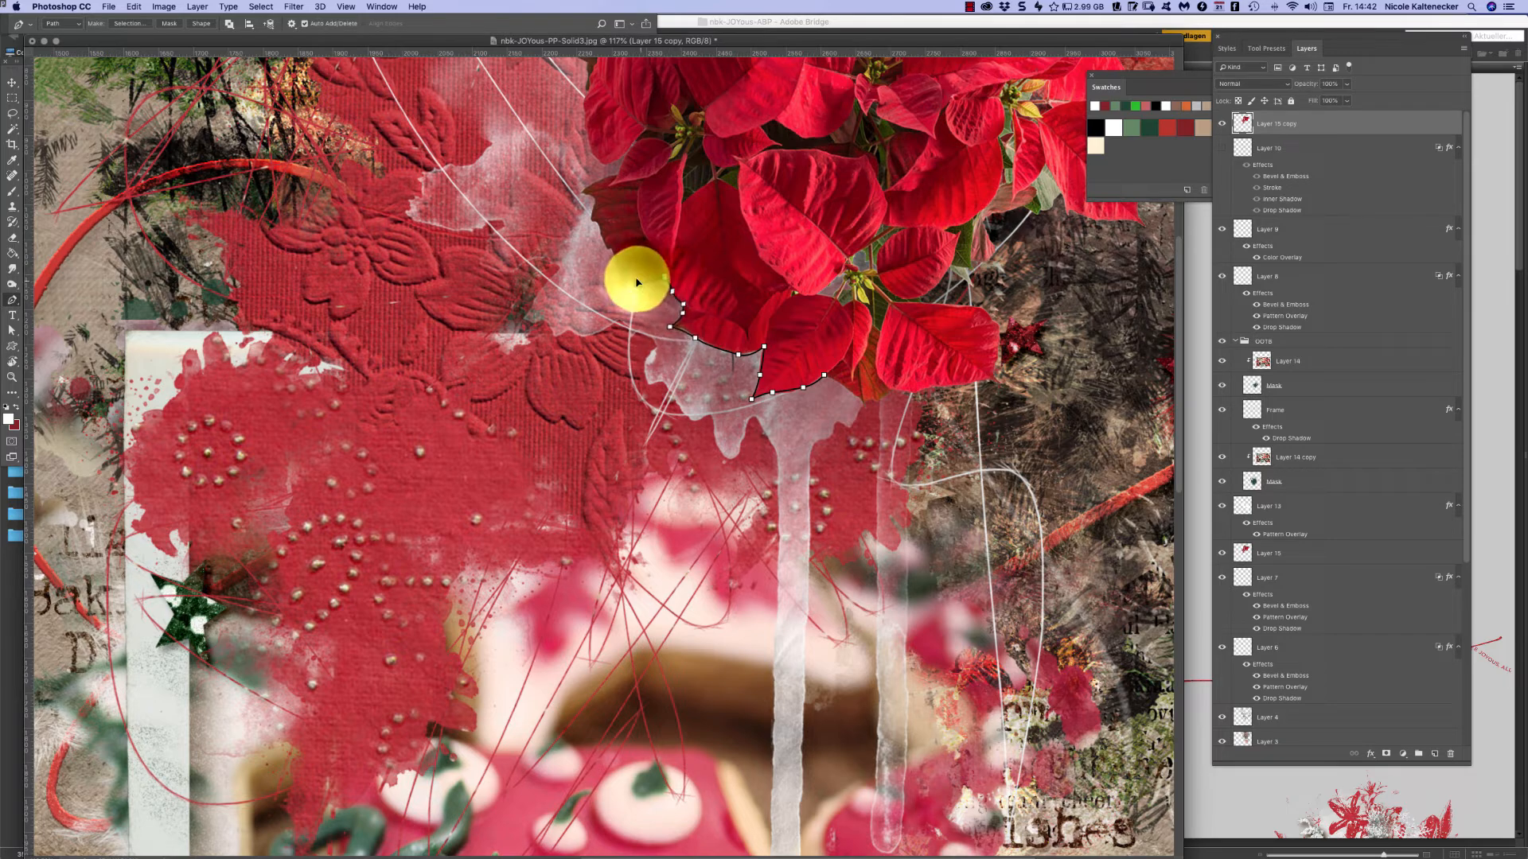
pyautogui.click(614, 252)
pyautogui.click(603, 242)
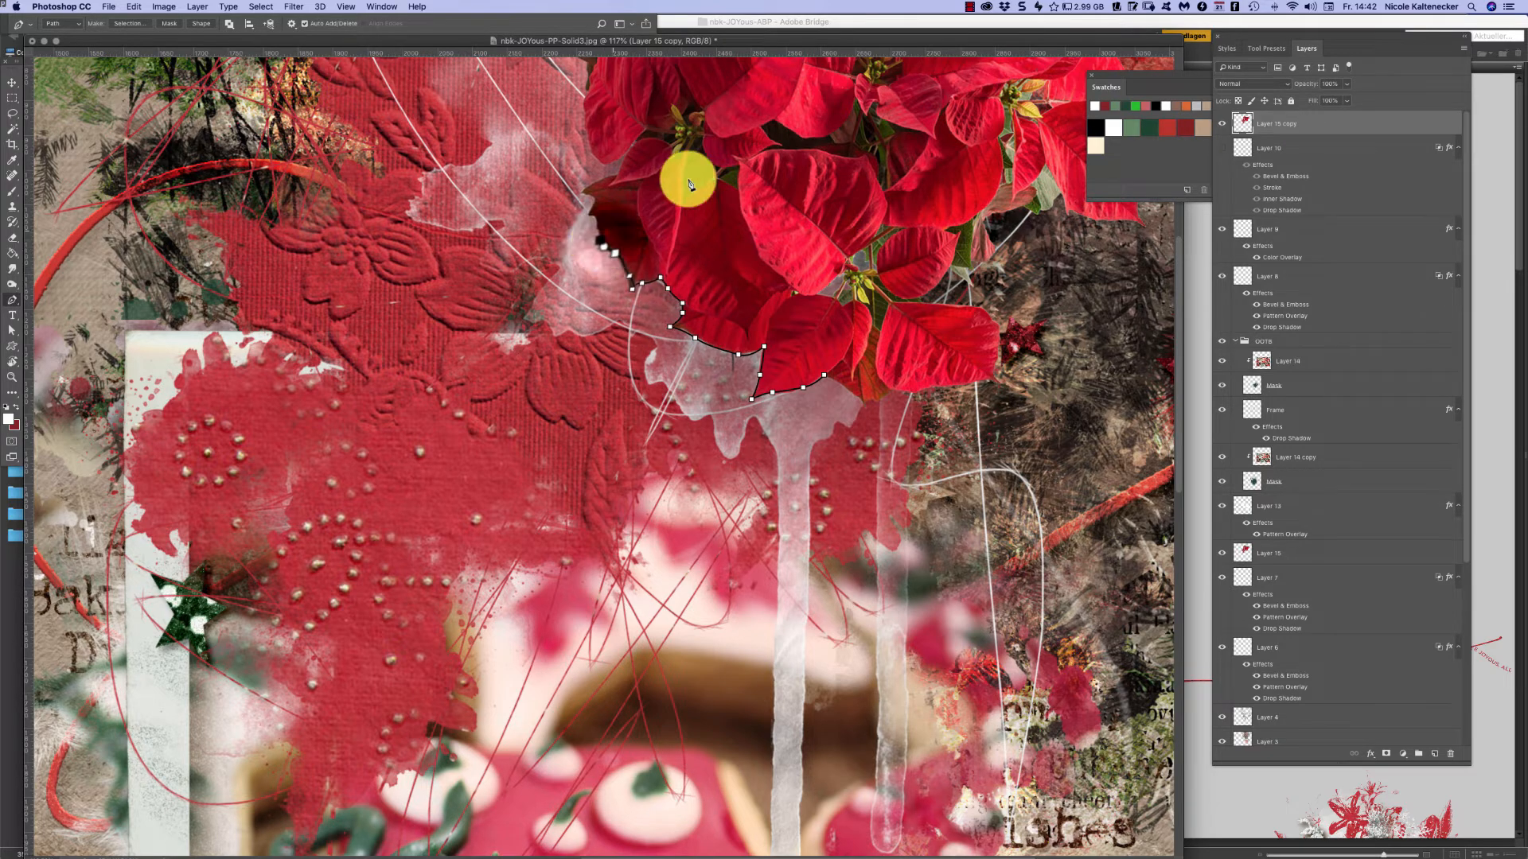
# - Carry the path across the inside of the flower, trace the lower-right petal edges, and close it at its starting point
pyautogui.click(723, 158)
pyautogui.click(996, 332)
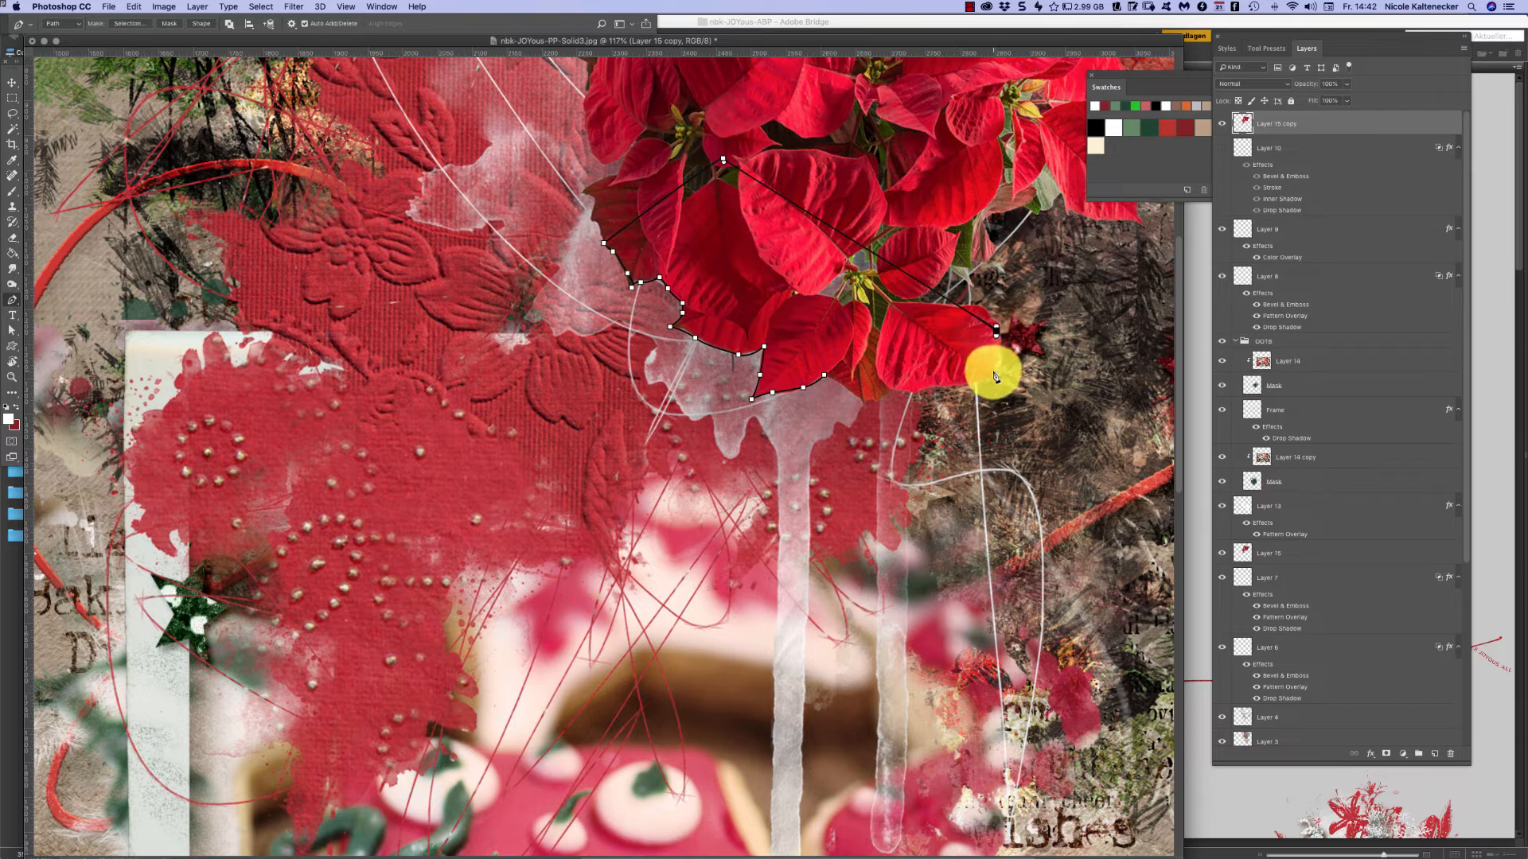
pyautogui.click(994, 371)
pyautogui.click(994, 382)
pyautogui.click(973, 382)
pyautogui.click(961, 385)
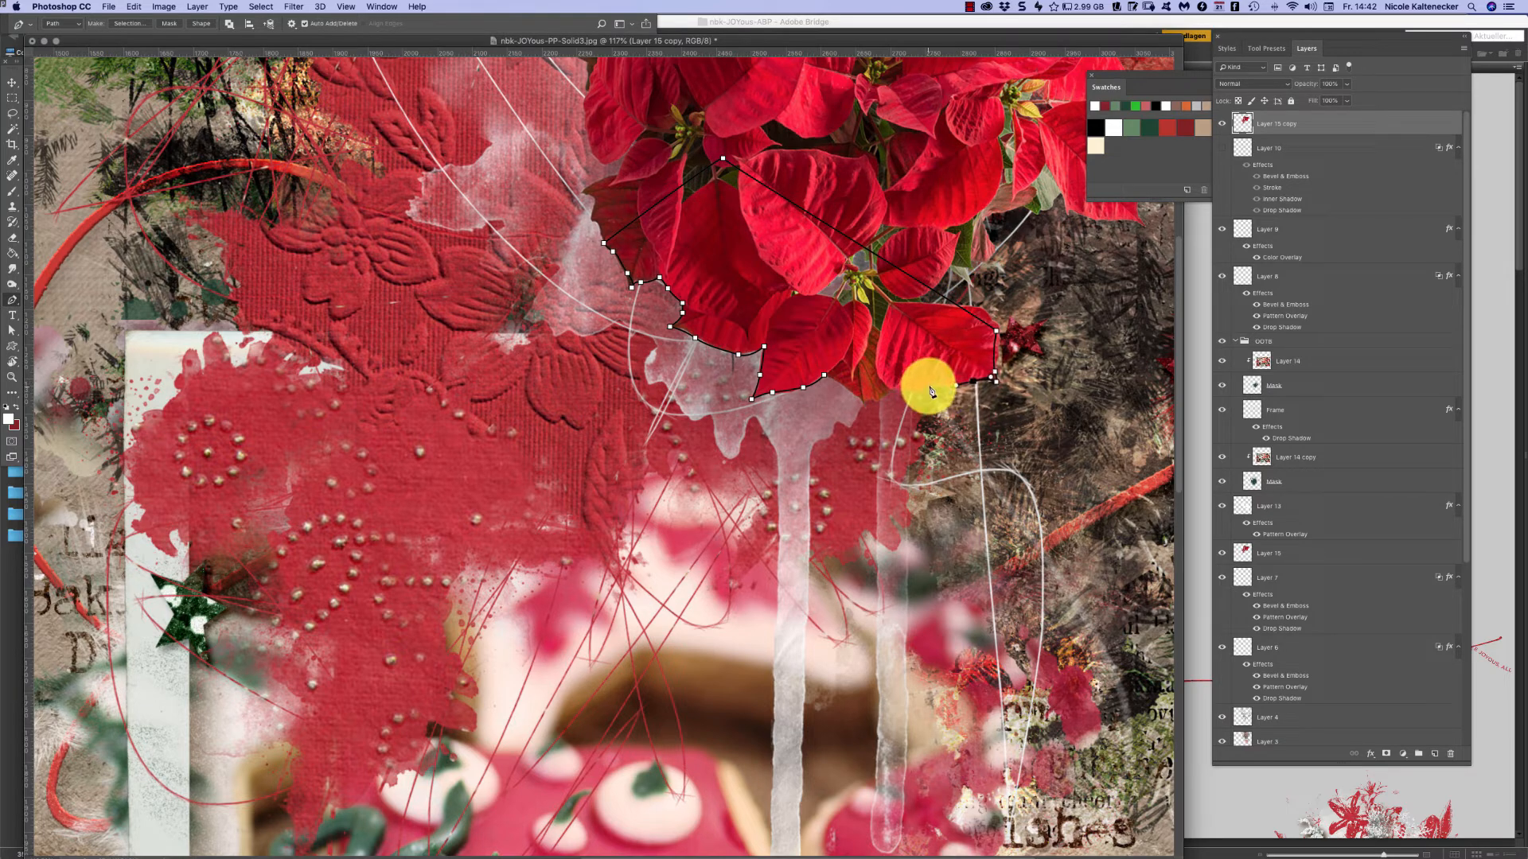
pyautogui.click(912, 390)
pyautogui.click(896, 388)
pyautogui.click(874, 398)
pyautogui.click(864, 409)
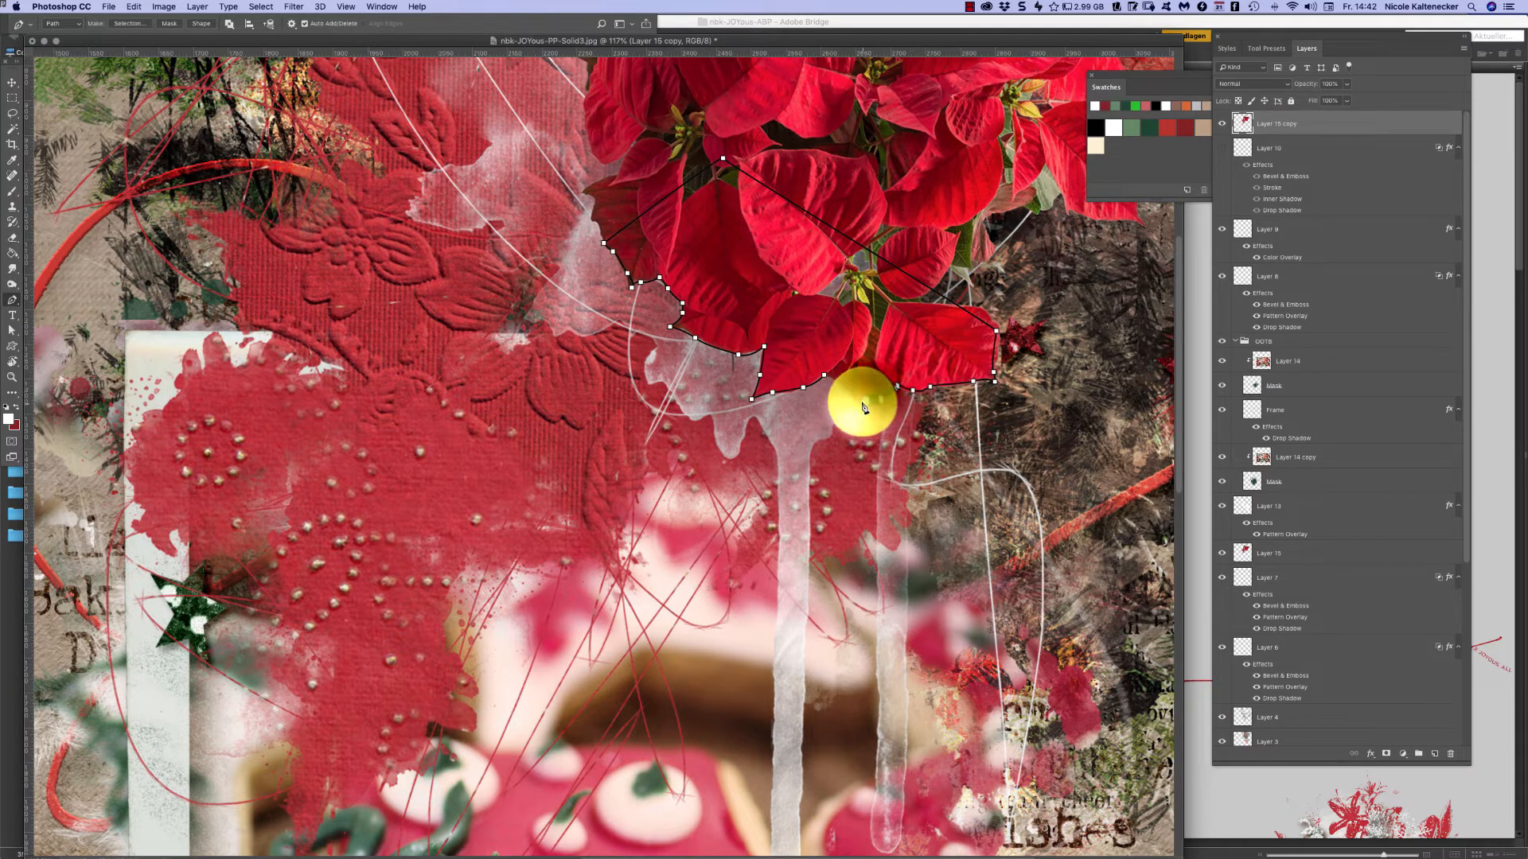
pyautogui.click(843, 384)
pyautogui.click(825, 375)
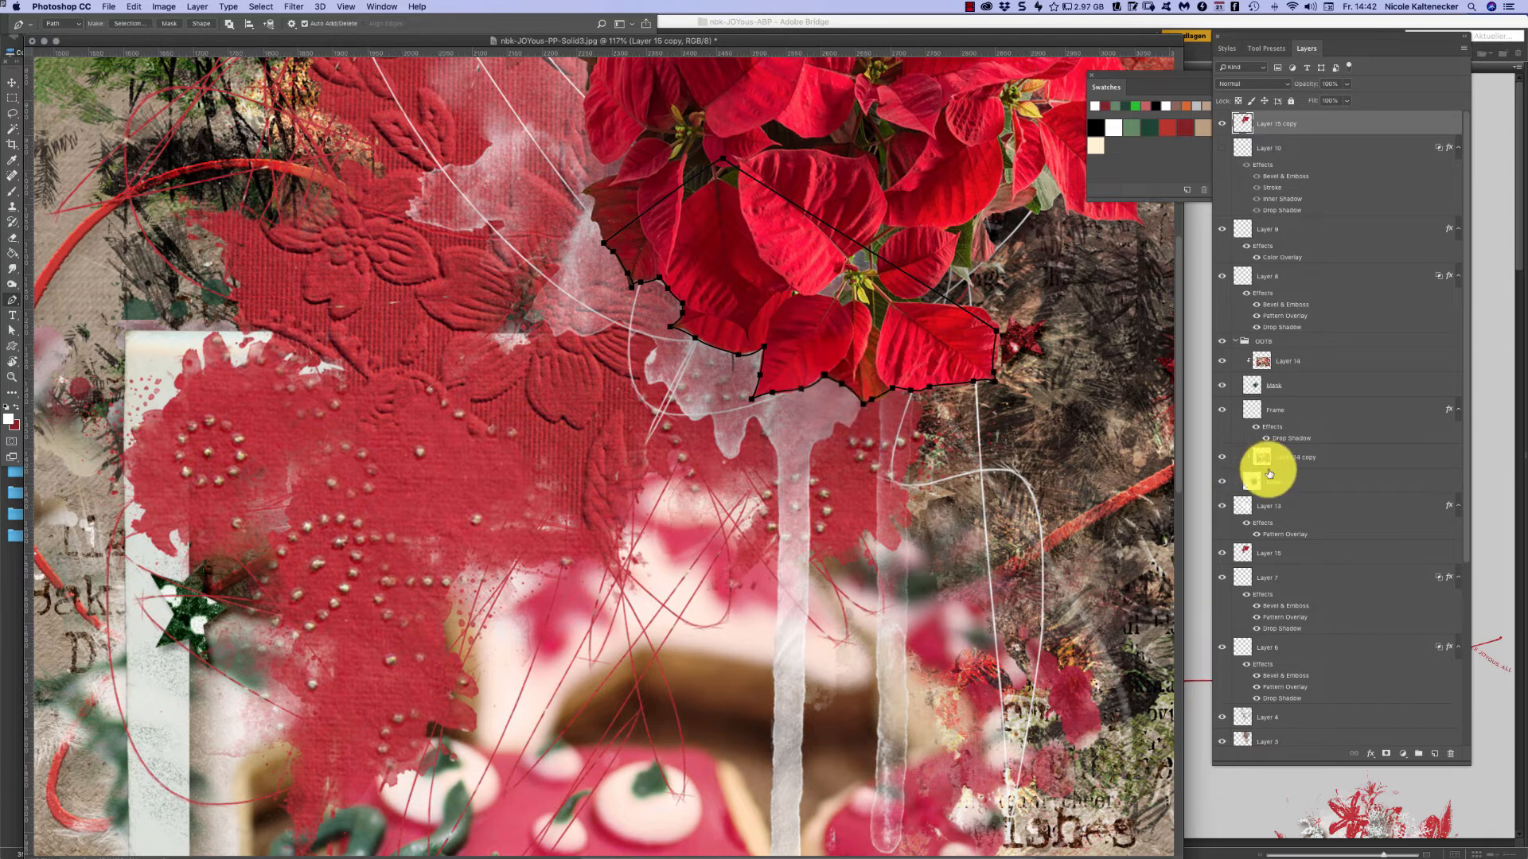
# - Convert the path to a selection and mask Layer 15 copy with it so only the traced petals overlap the frame
pyautogui.press('super+Return')
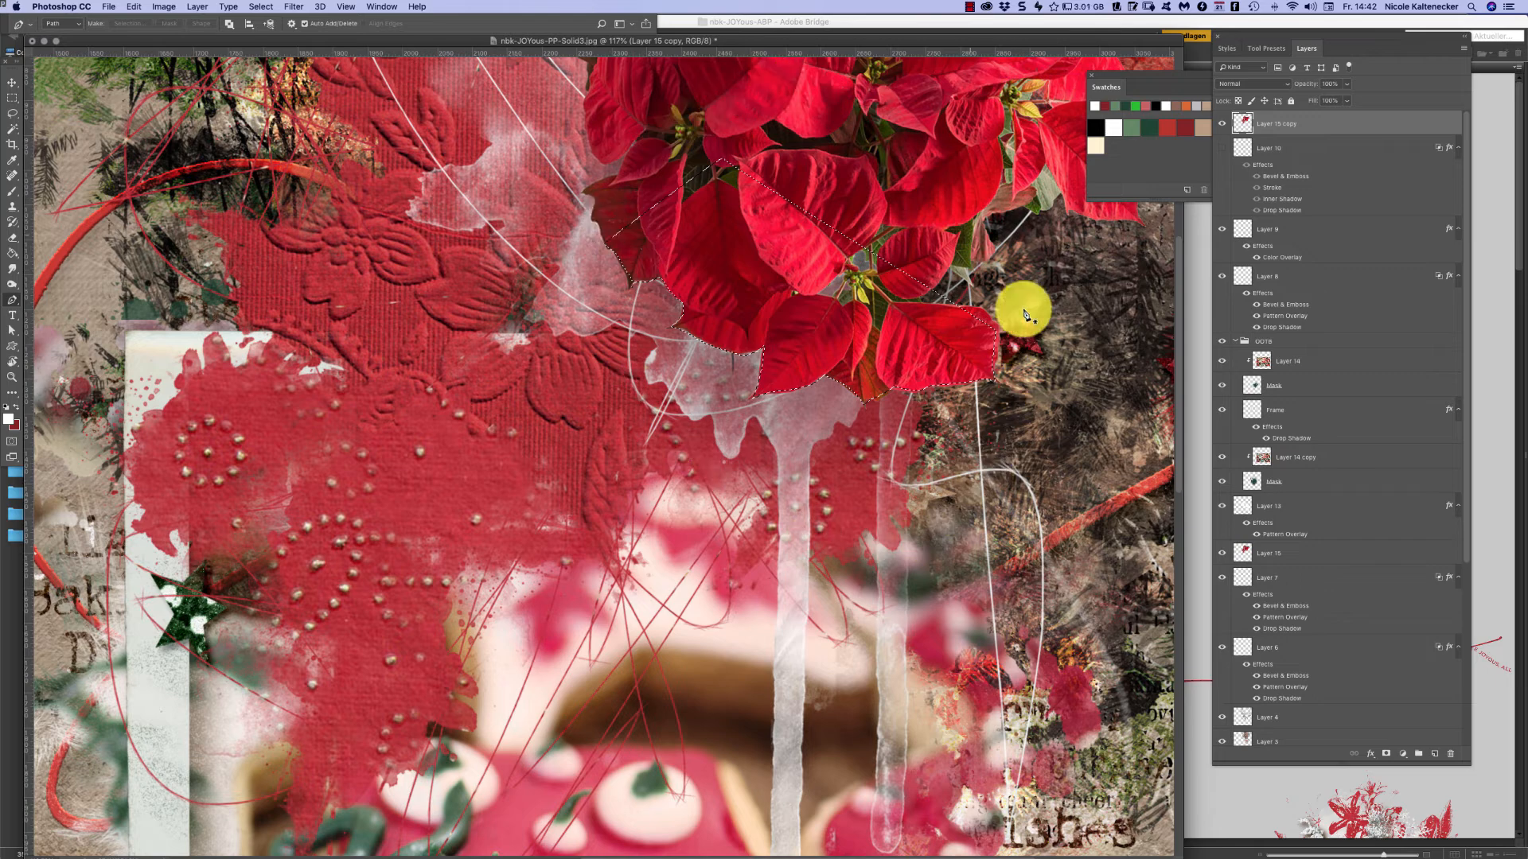
pyautogui.click(1387, 756)
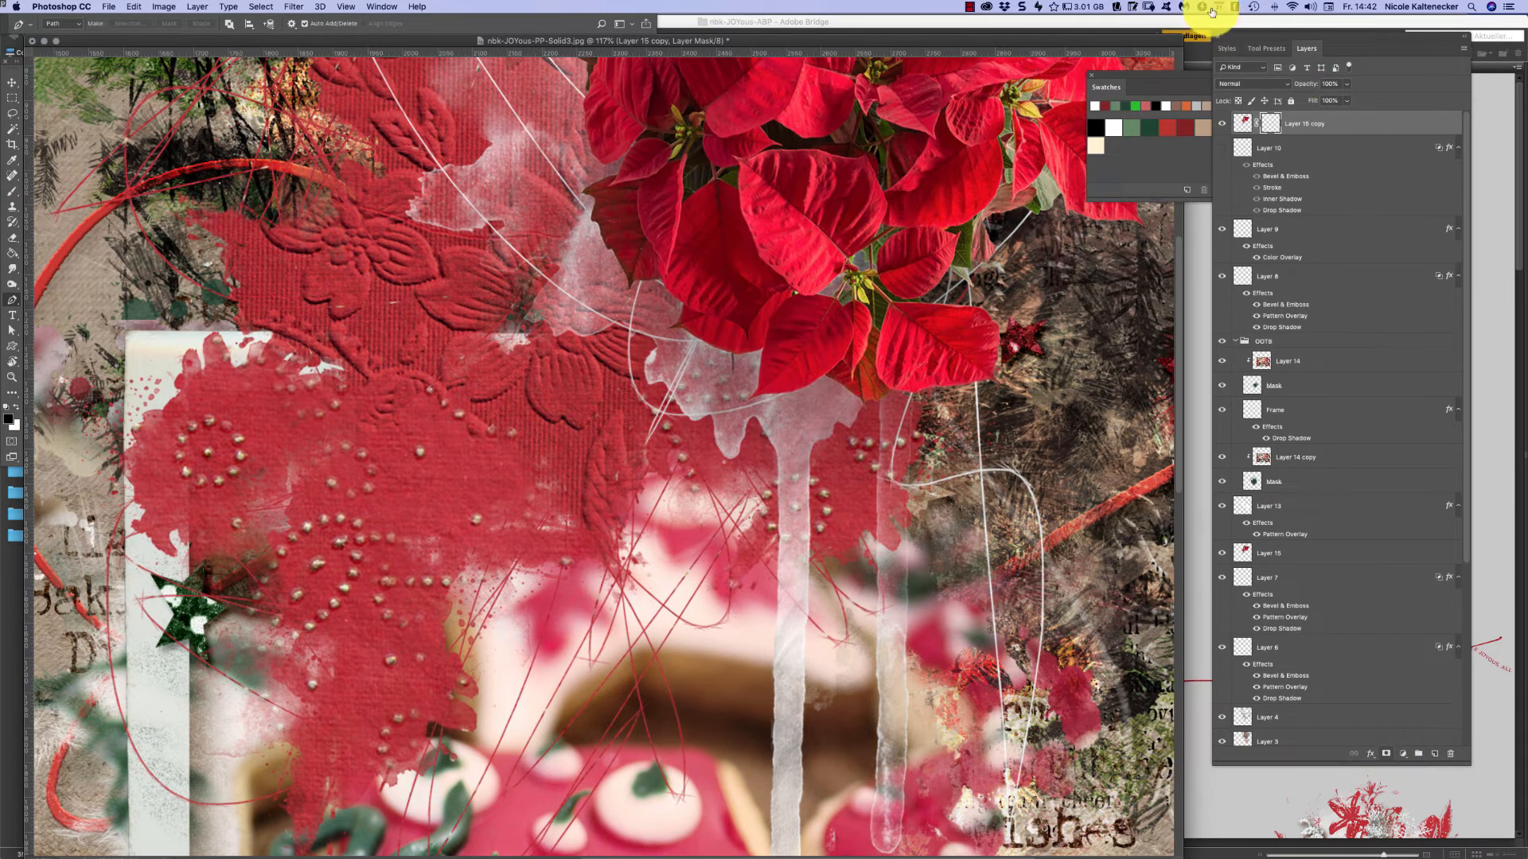
pyautogui.click(12, 82)
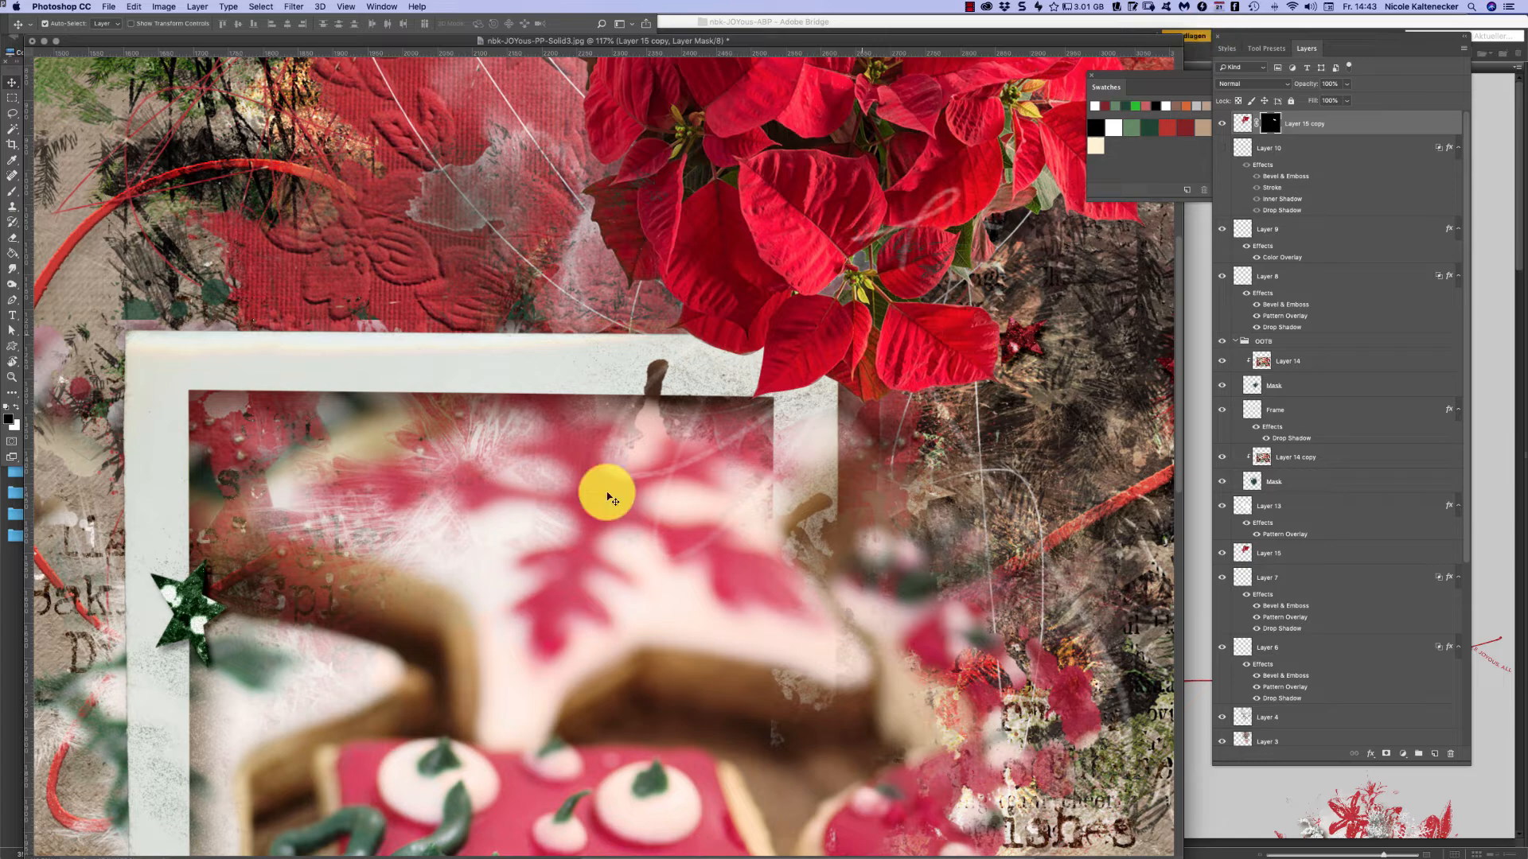
pyautogui.moveTo(609, 845)
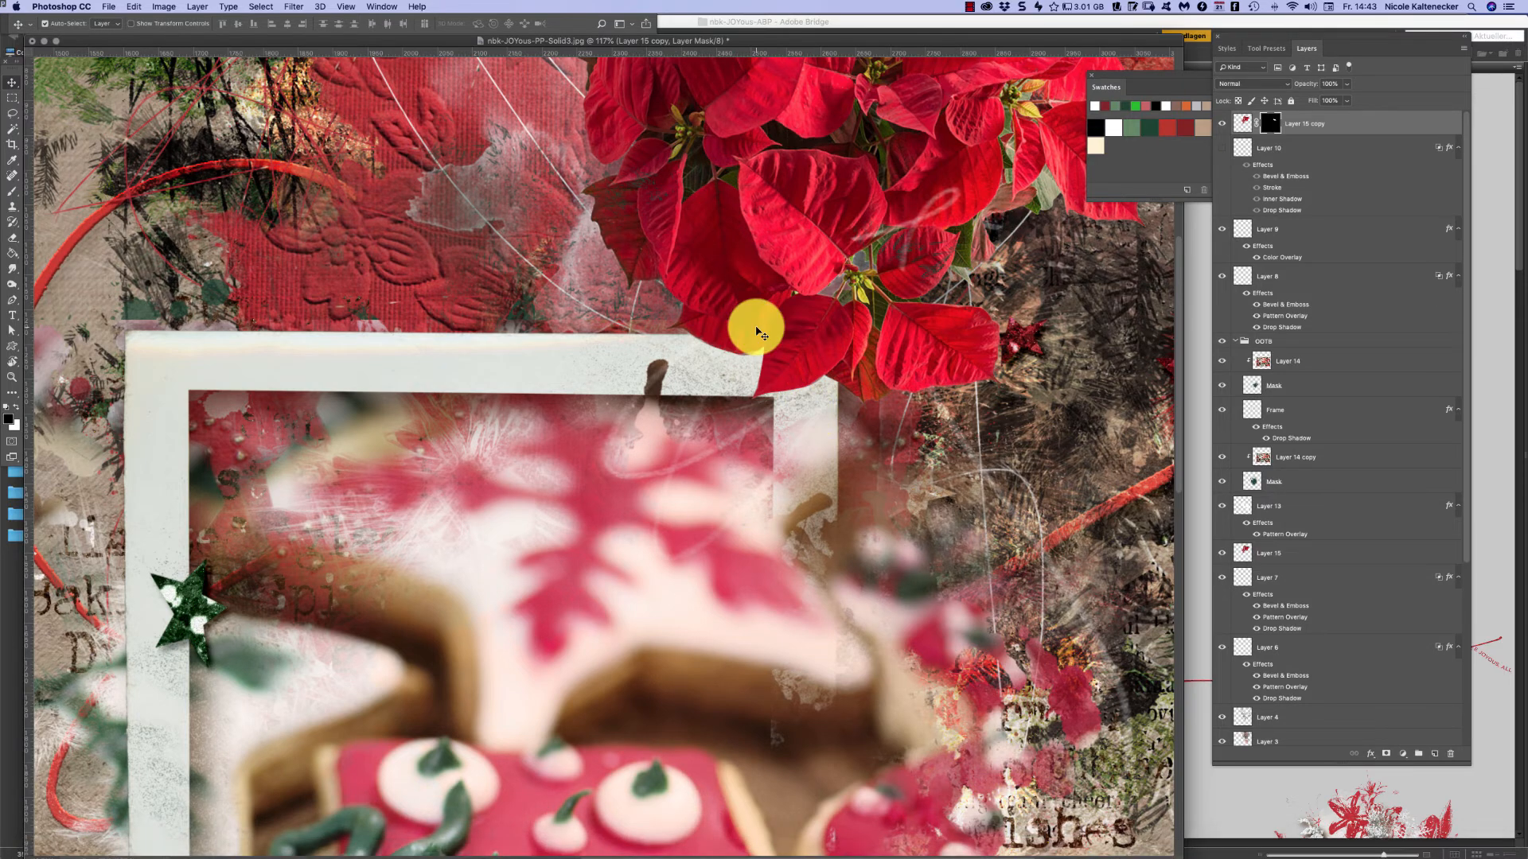
# - Force-quit the background programs Memory Clean 2, MiniNote Pro, Reflector 3, Shortcut Bar, Spotify and Zoommy together
pyautogui.press('super')
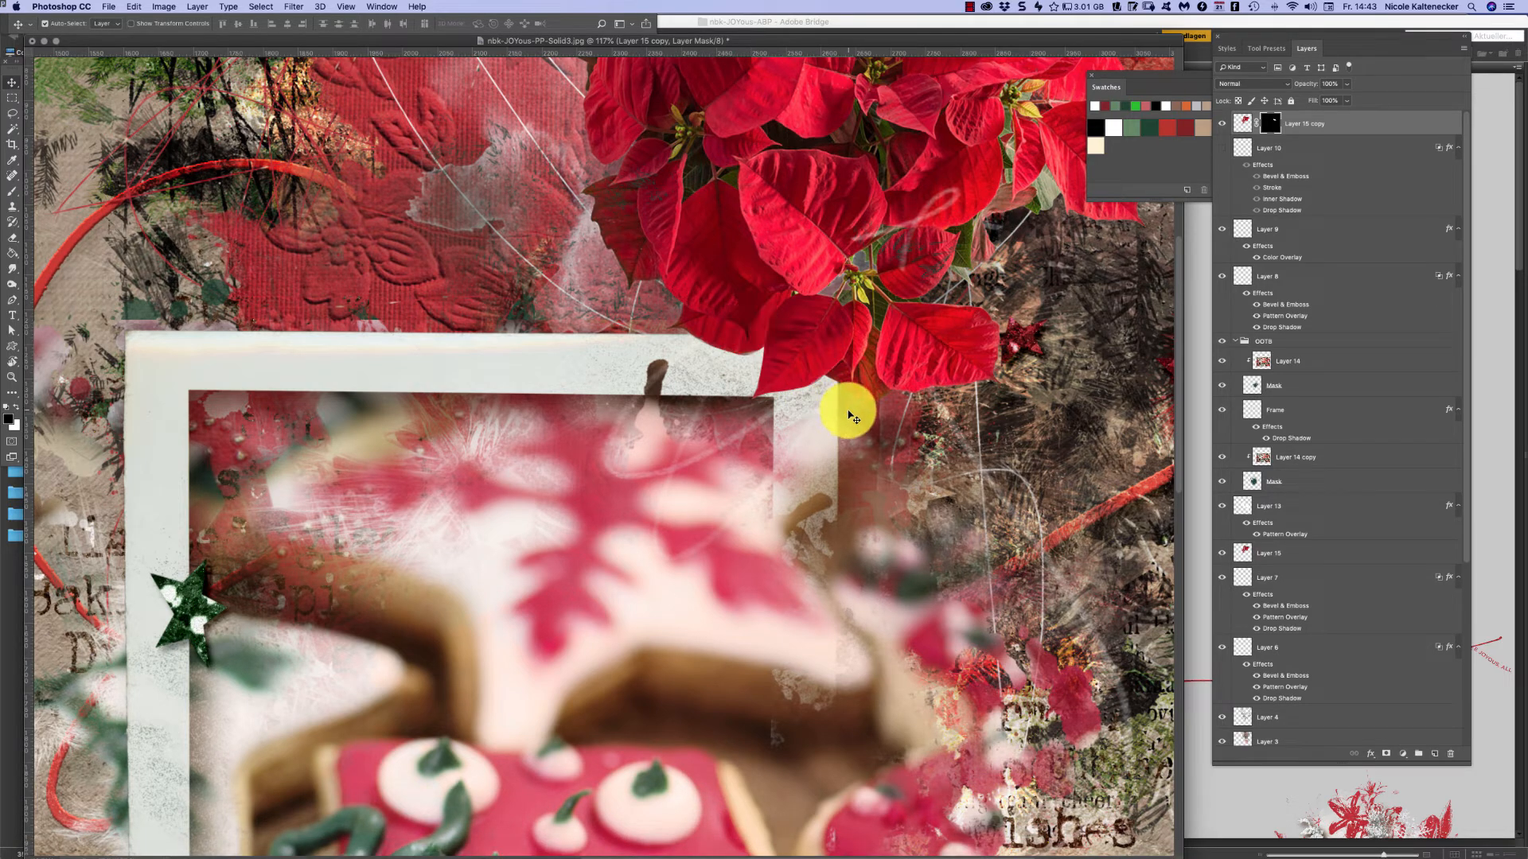
pyautogui.press('super+alt+Escape')
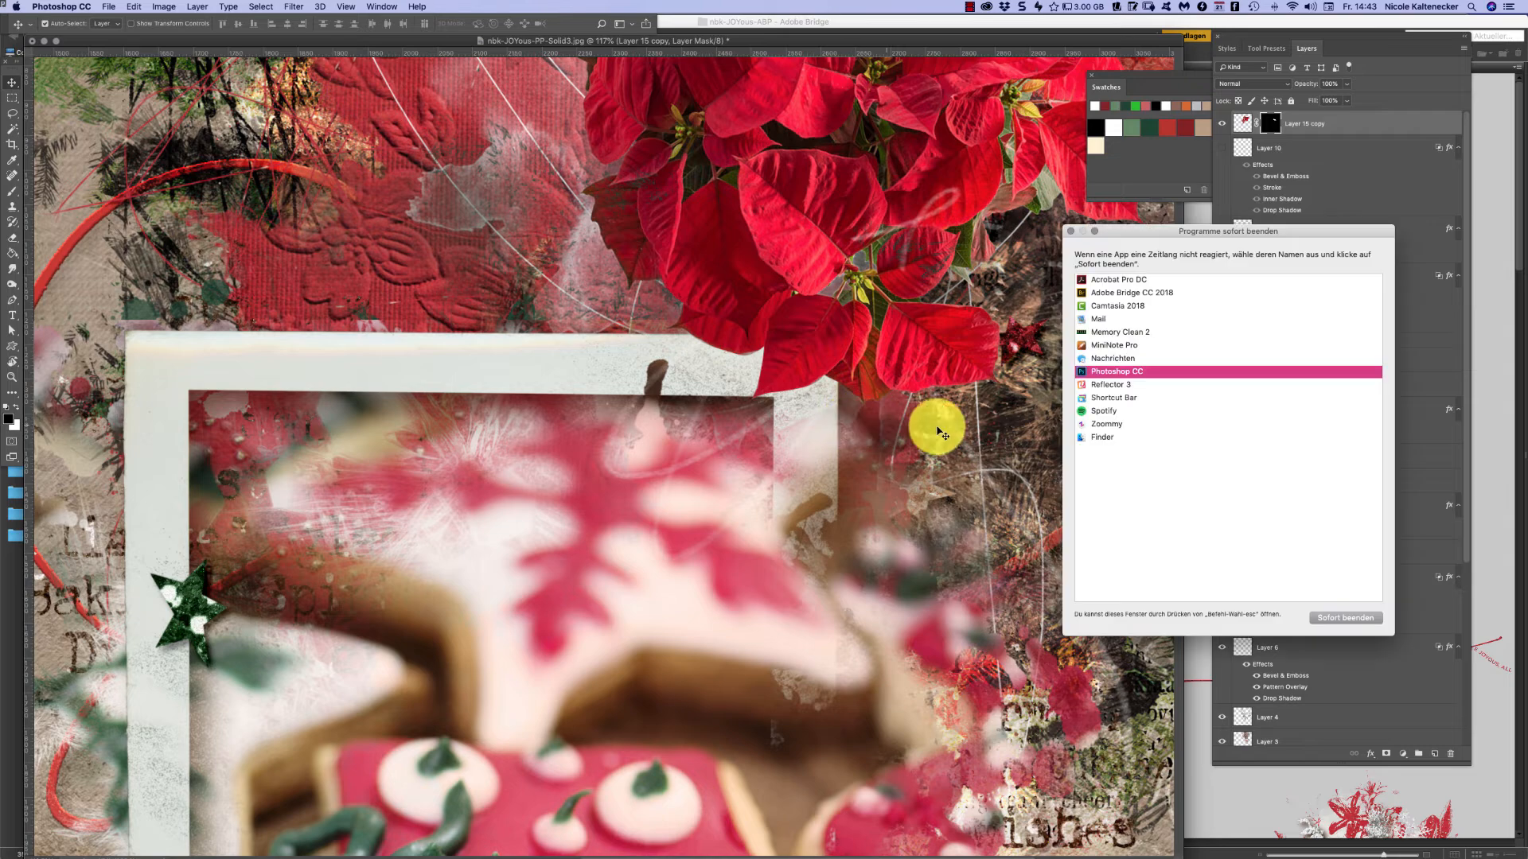
pyautogui.click(1113, 411)
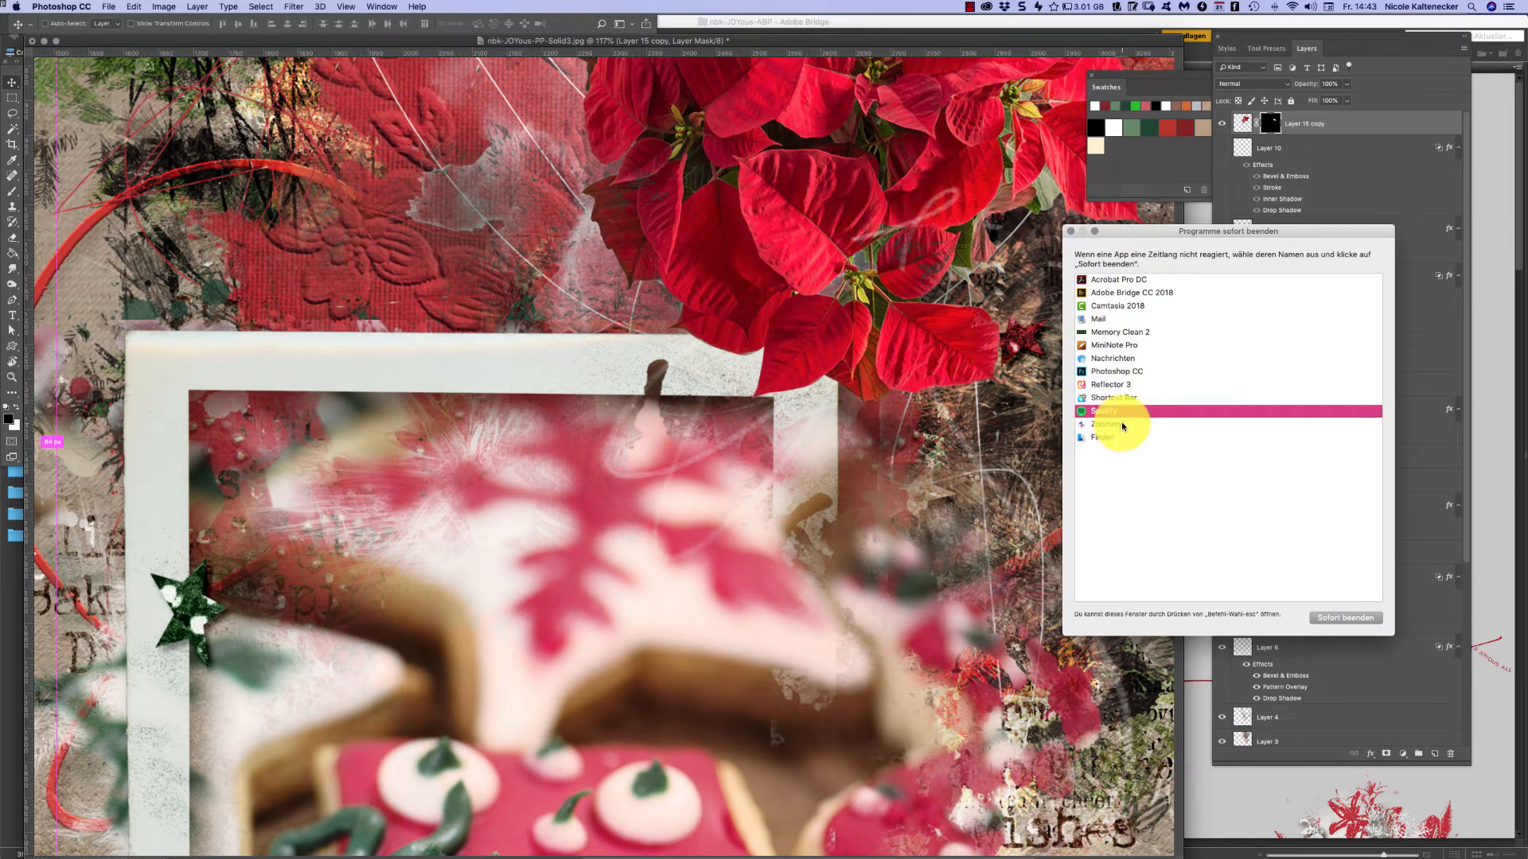
pyautogui.keyDown('super'); pyautogui.click(1122, 425); pyautogui.keyUp('super')
pyautogui.keyDown('super'); pyautogui.click(1124, 398); pyautogui.keyUp('super')
pyautogui.keyDown('super'); pyautogui.click(1127, 386); pyautogui.keyUp('super')
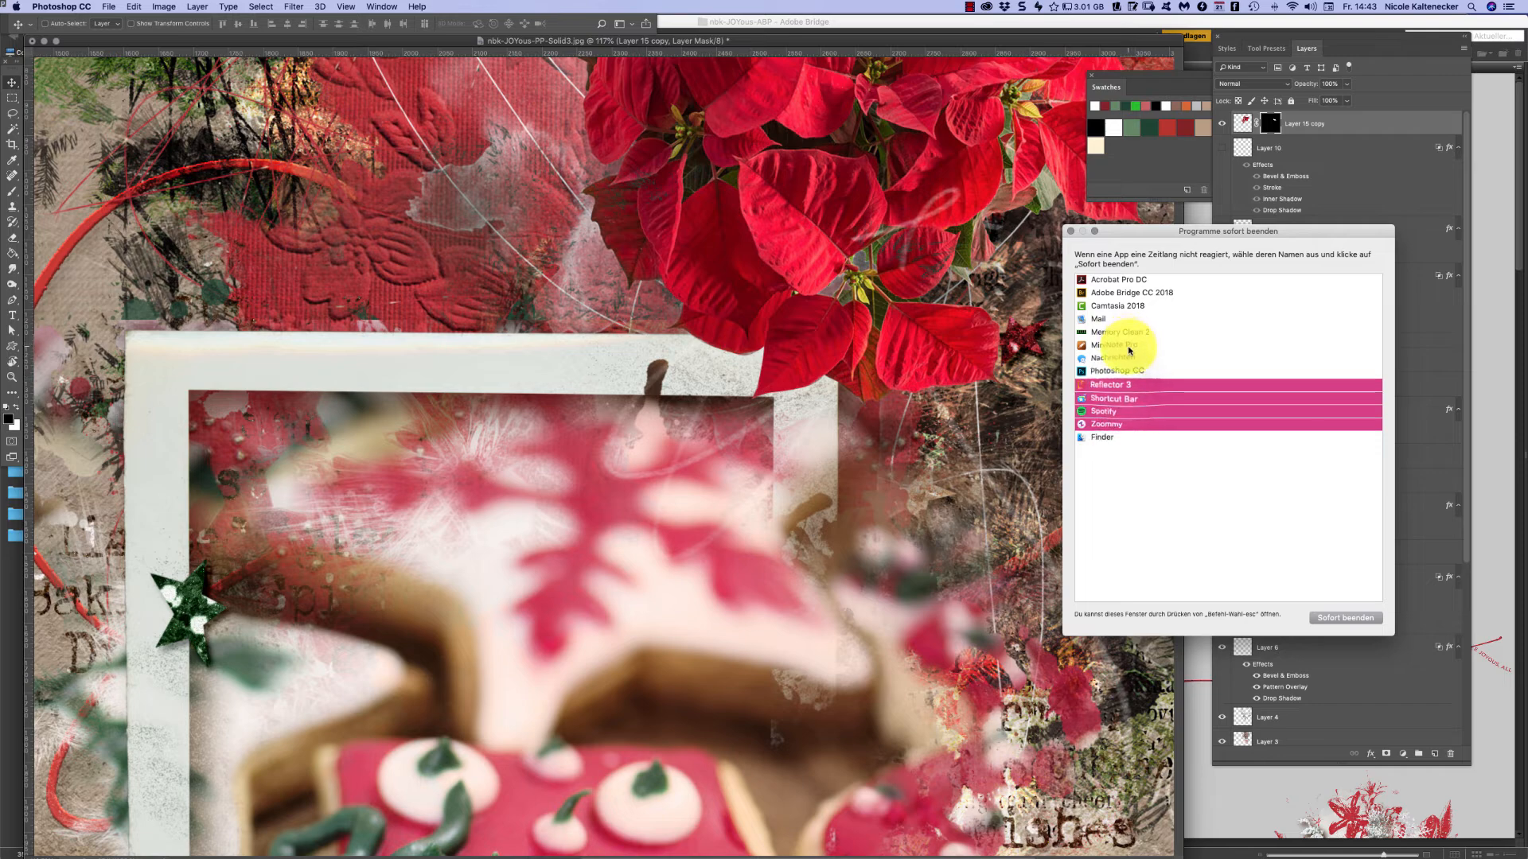
pyautogui.keyDown('super'); pyautogui.click(1131, 346); pyautogui.keyUp('super')
pyautogui.keyDown('super'); pyautogui.click(1135, 332); pyautogui.keyUp('super')
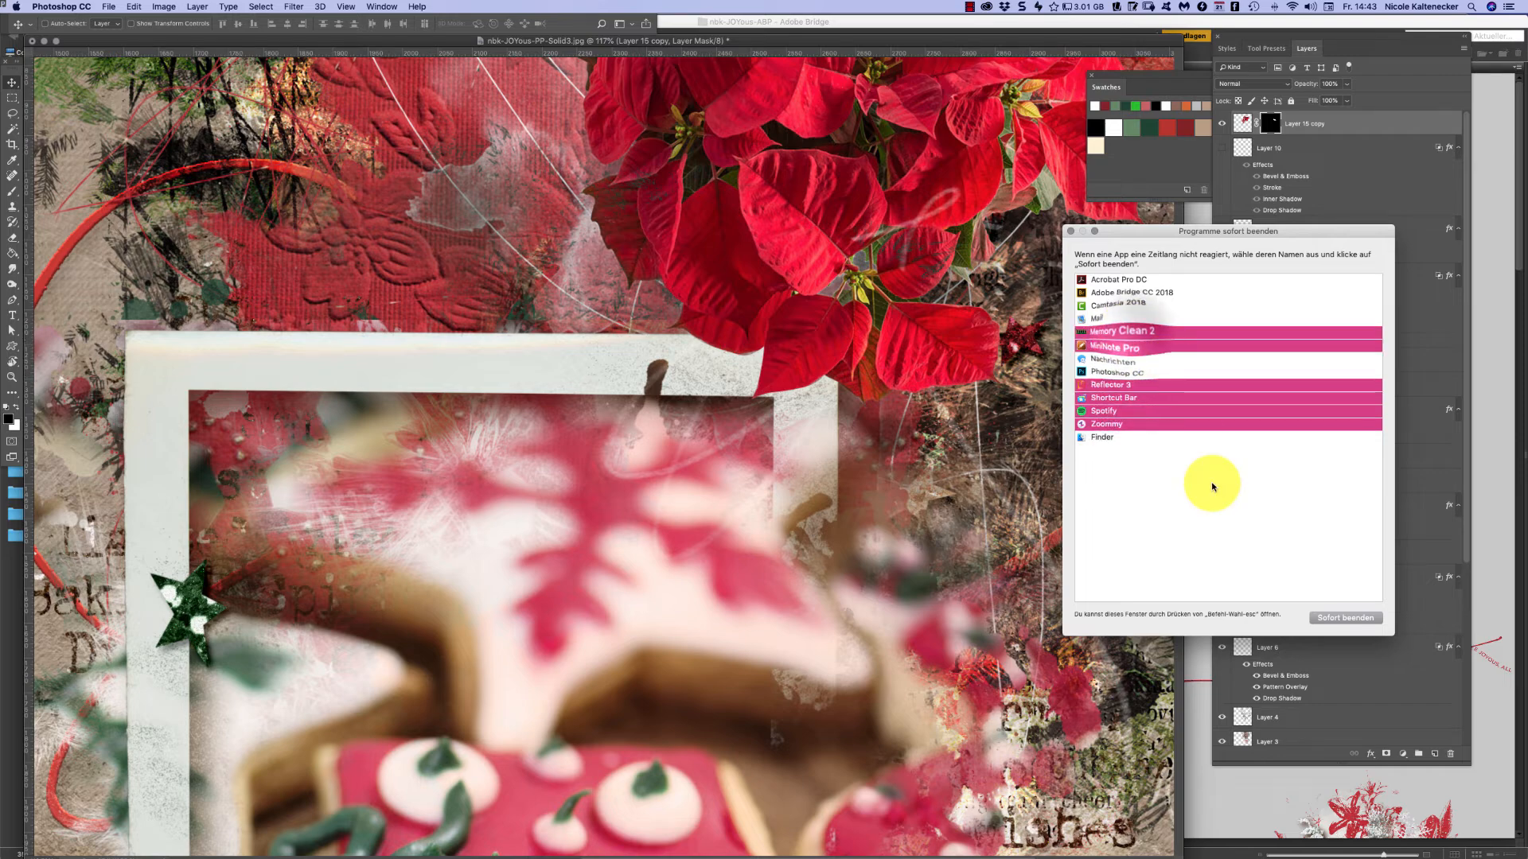
pyautogui.click(1343, 617)
pyautogui.click(1299, 289)
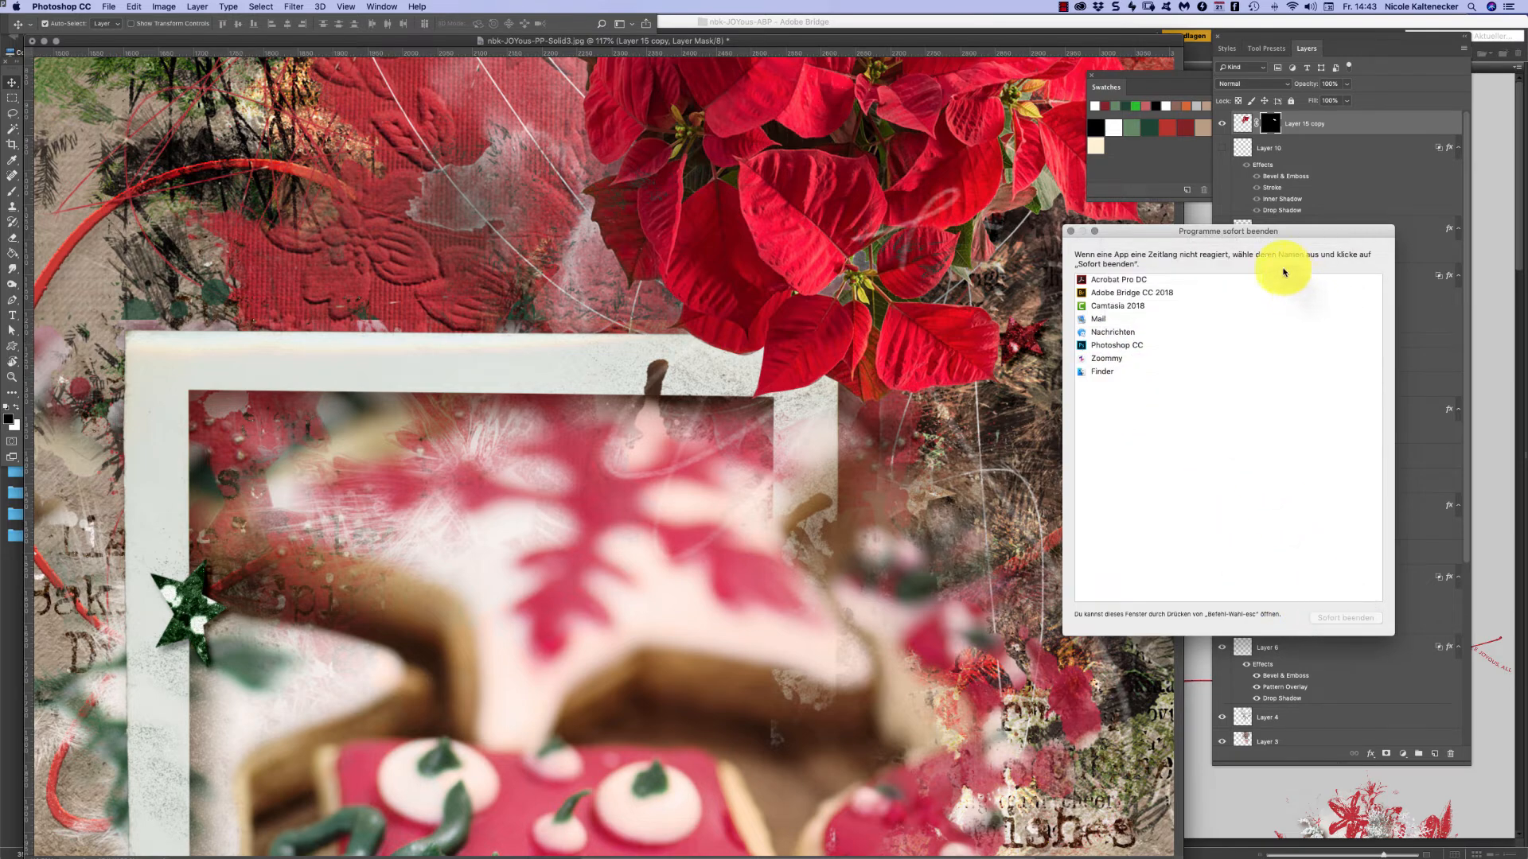
# - Force-quit Acrobat Pro DC as well and close the force-quit window
pyautogui.click(1137, 280)
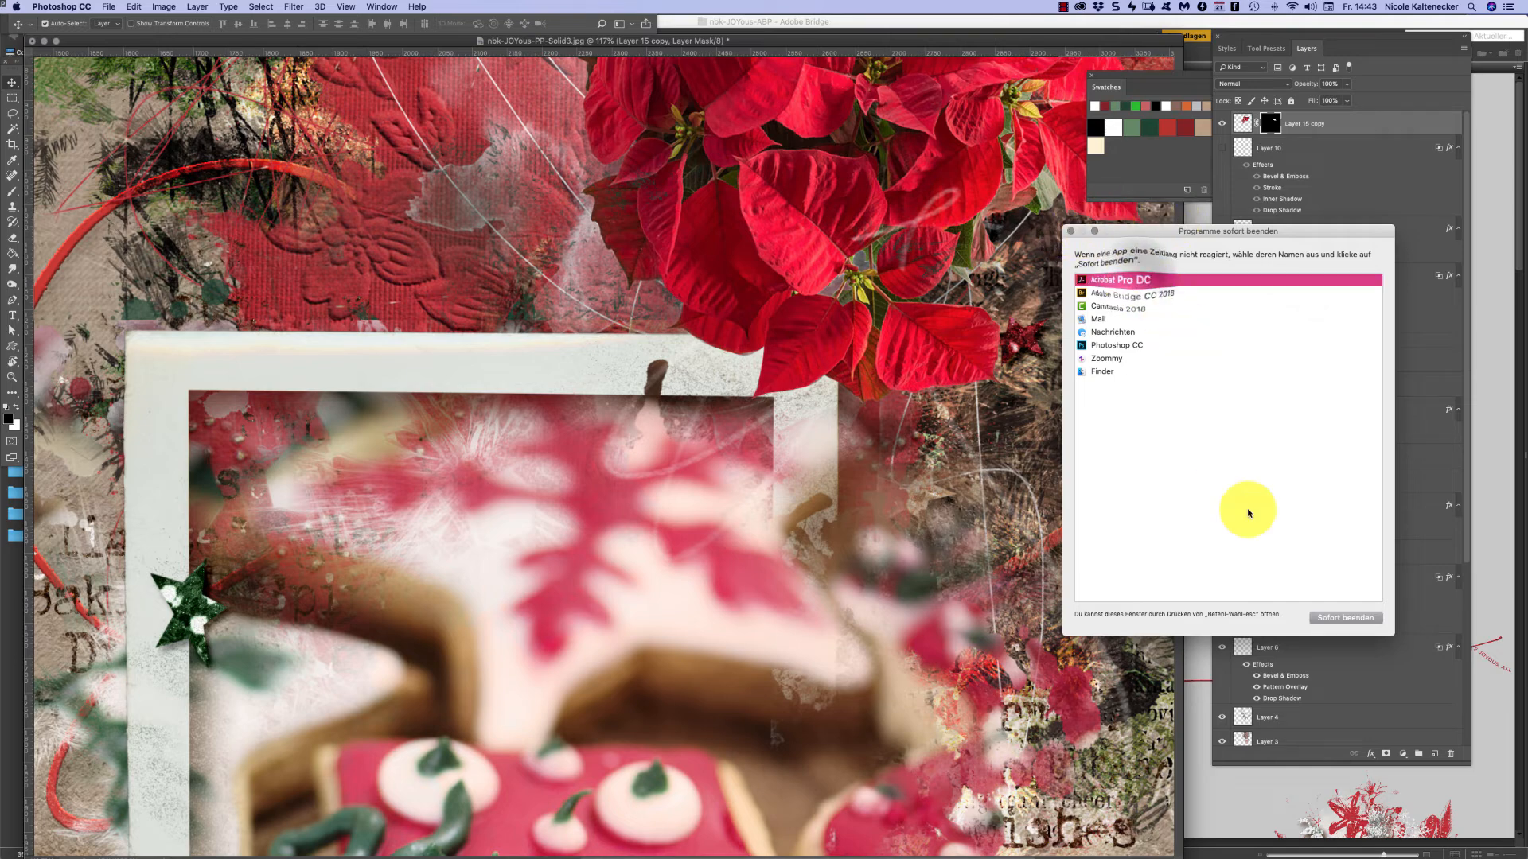
pyautogui.click(1334, 618)
pyautogui.click(1297, 290)
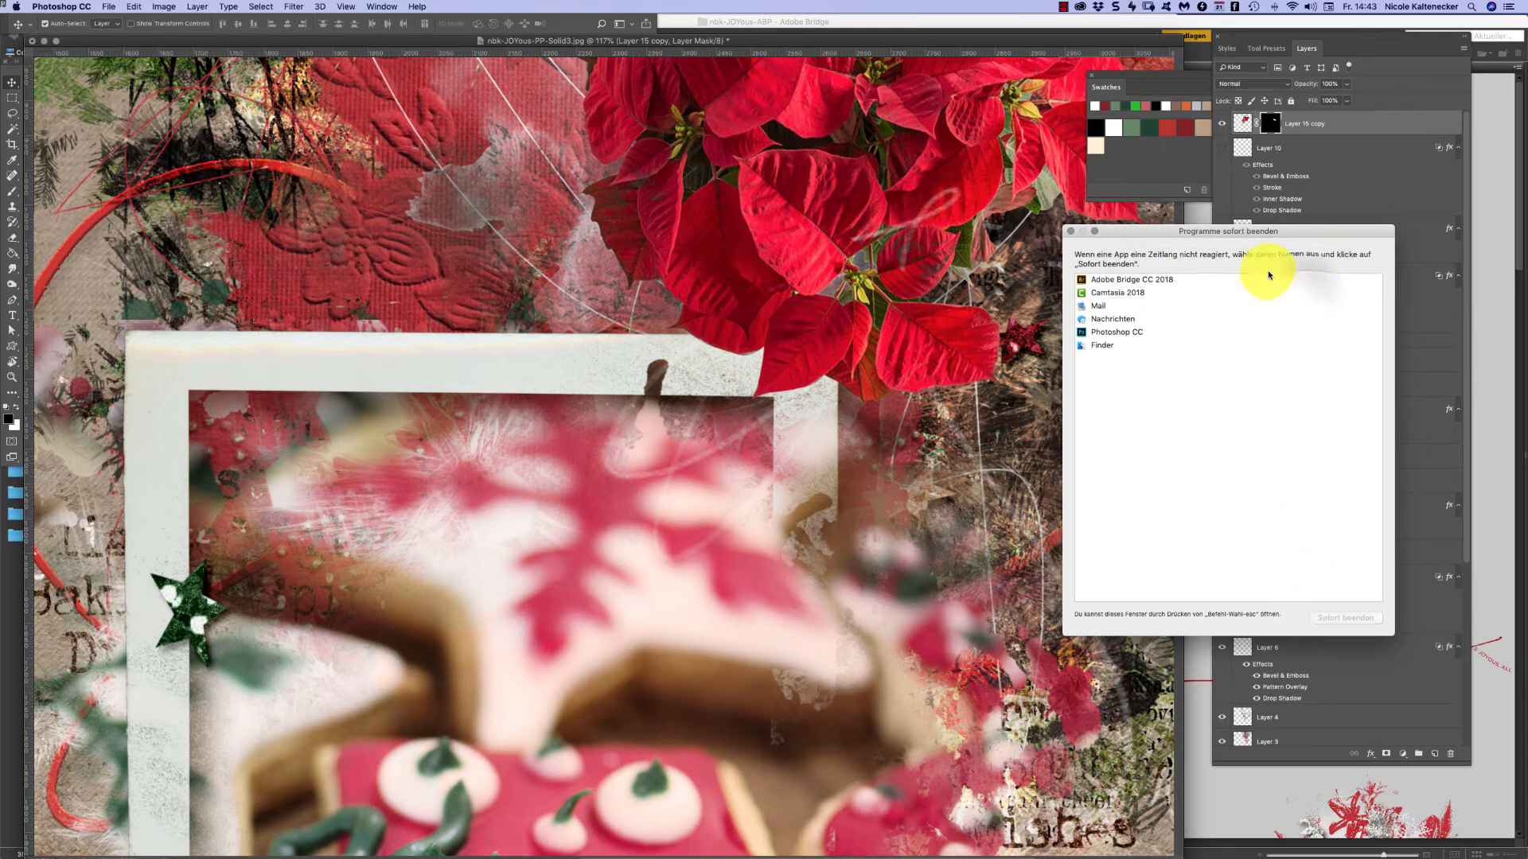
pyautogui.click(1071, 231)
# - Reduce the page view to 33.3% and reposition and enlarge its window so the whole layout fits
pyautogui.moveTo(917, 413); pyautogui.dragTo(772, 407)
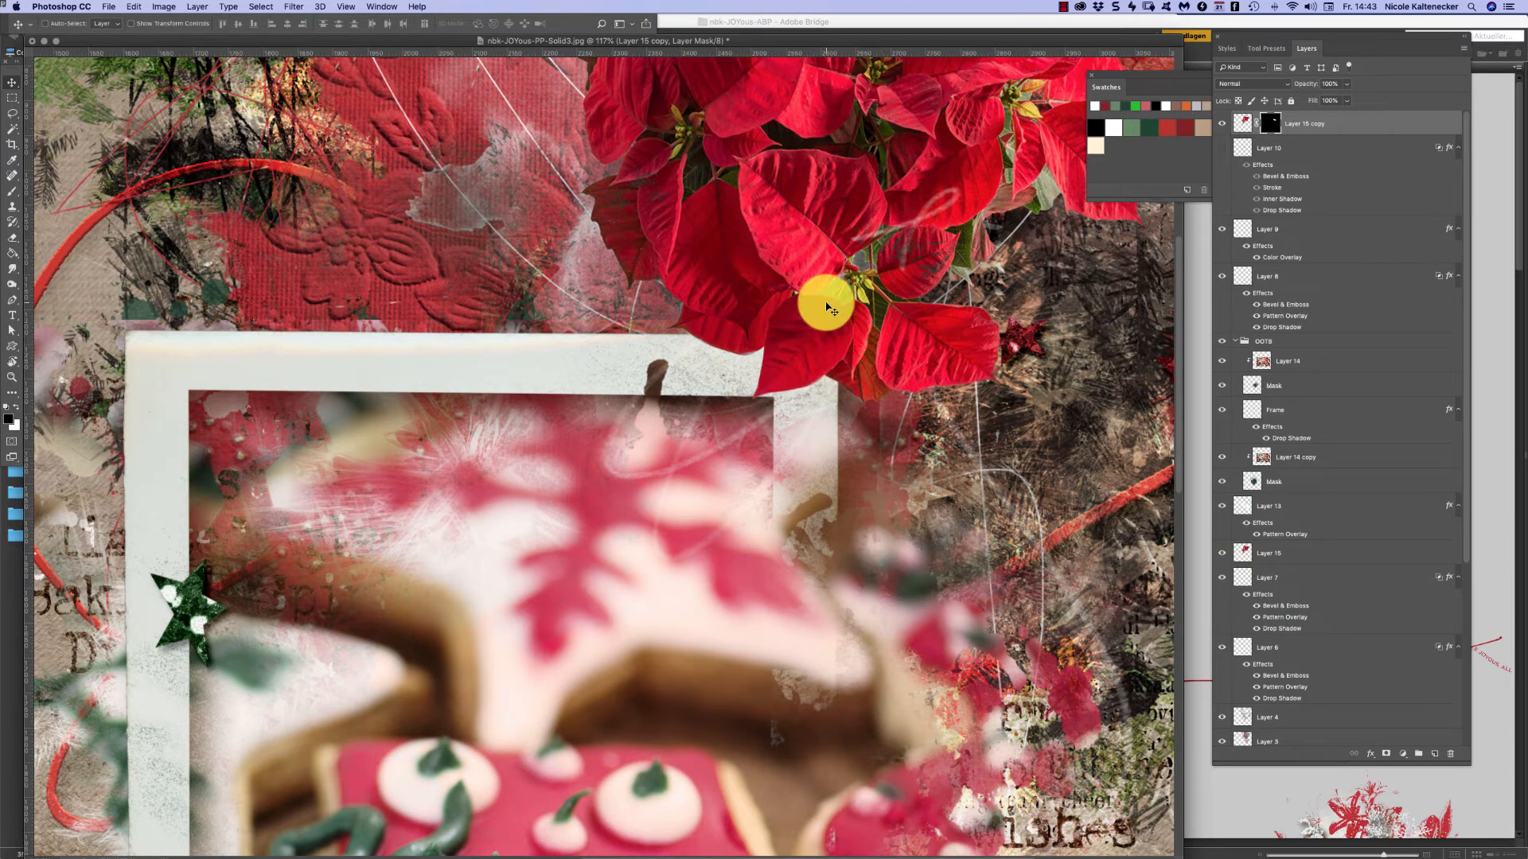
pyautogui.press('super+1')
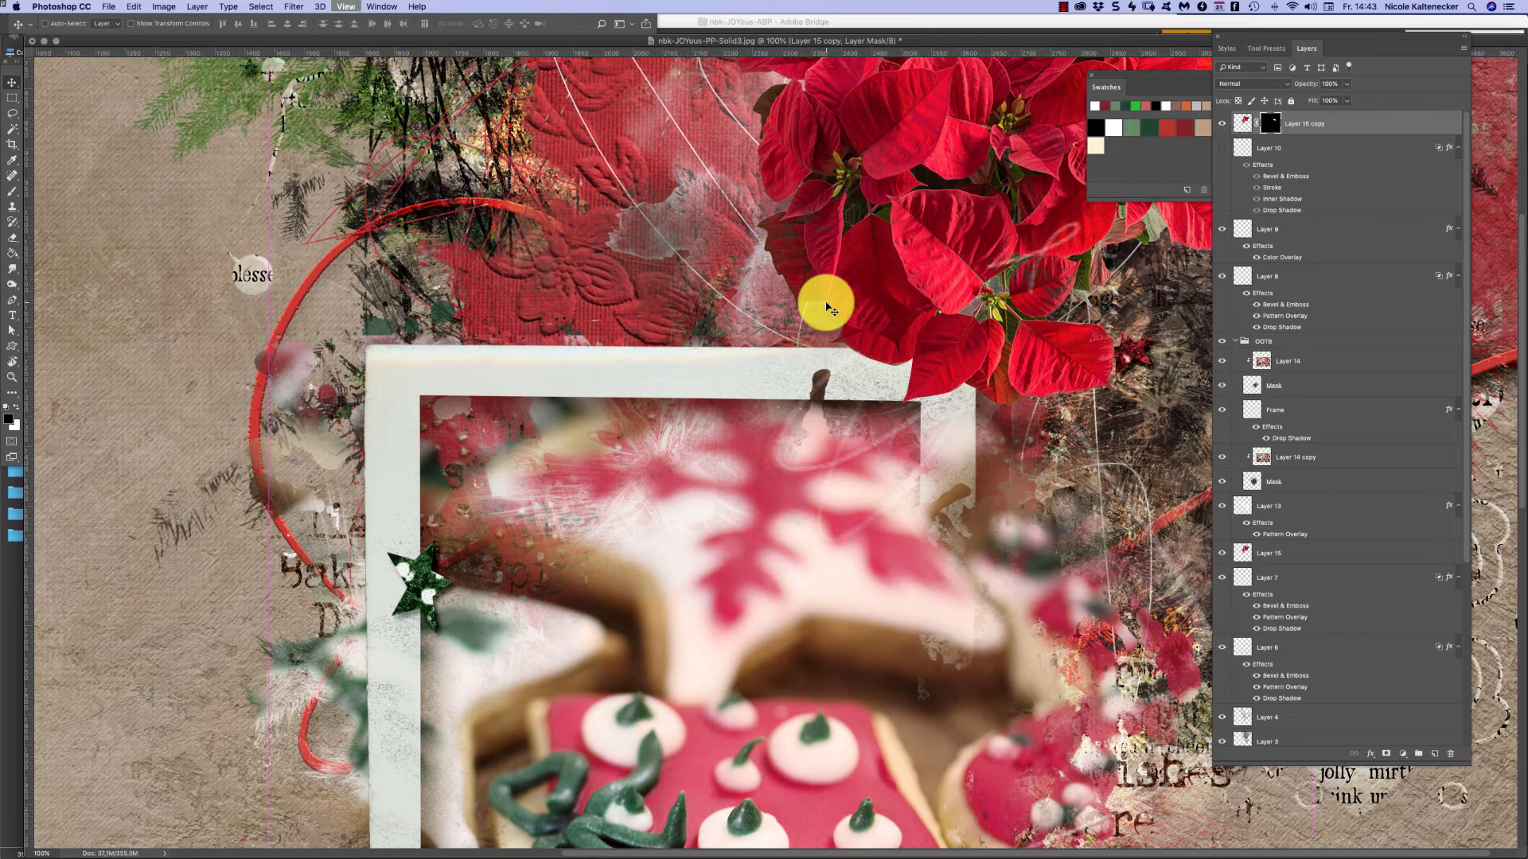
pyautogui.press('super+minus')
pyautogui.press('super+minus')
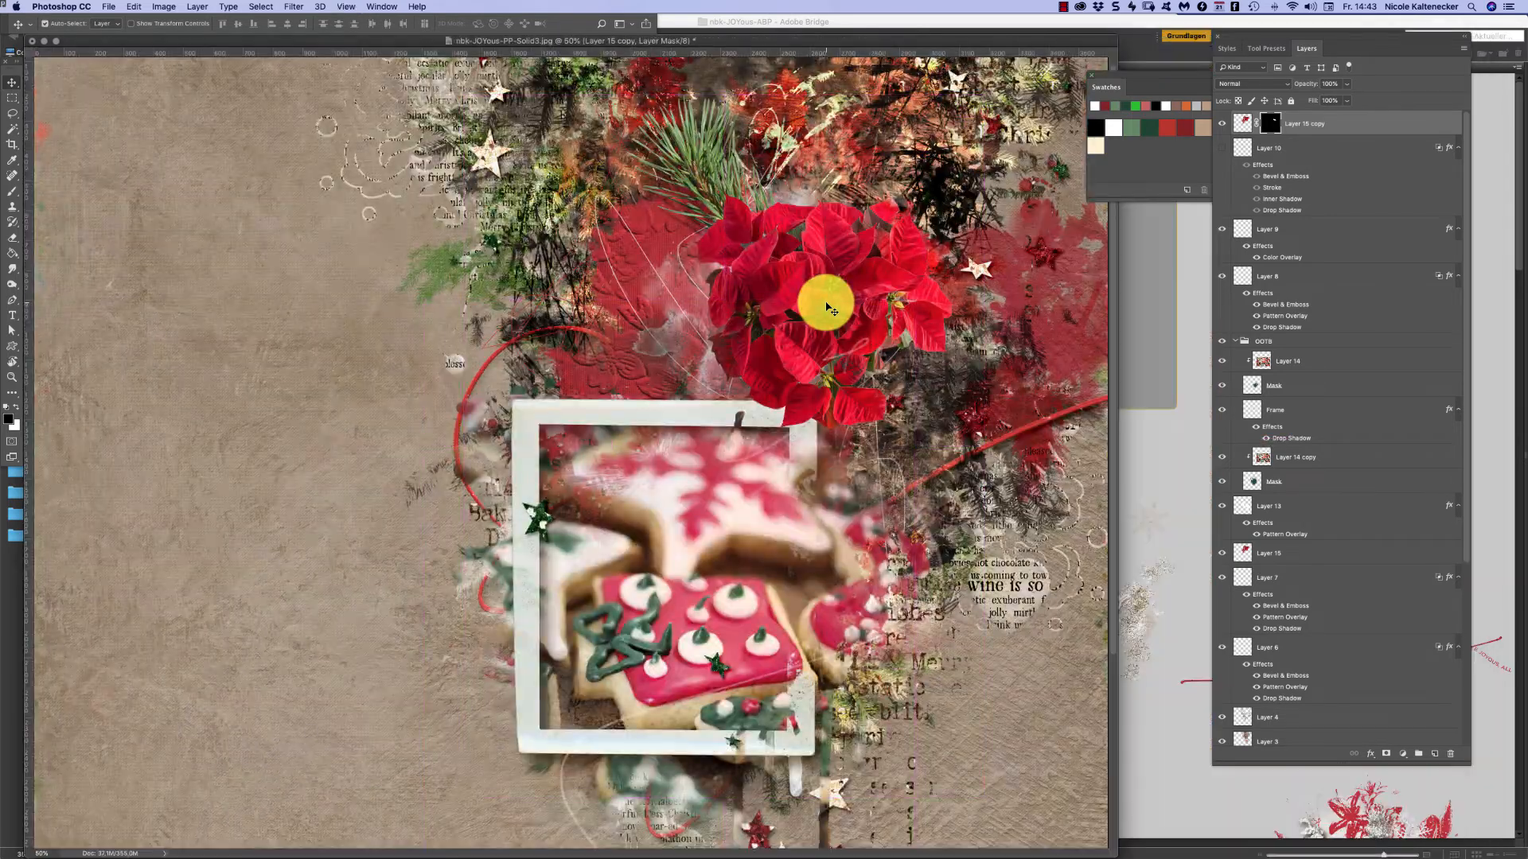
pyautogui.press('super+minus')
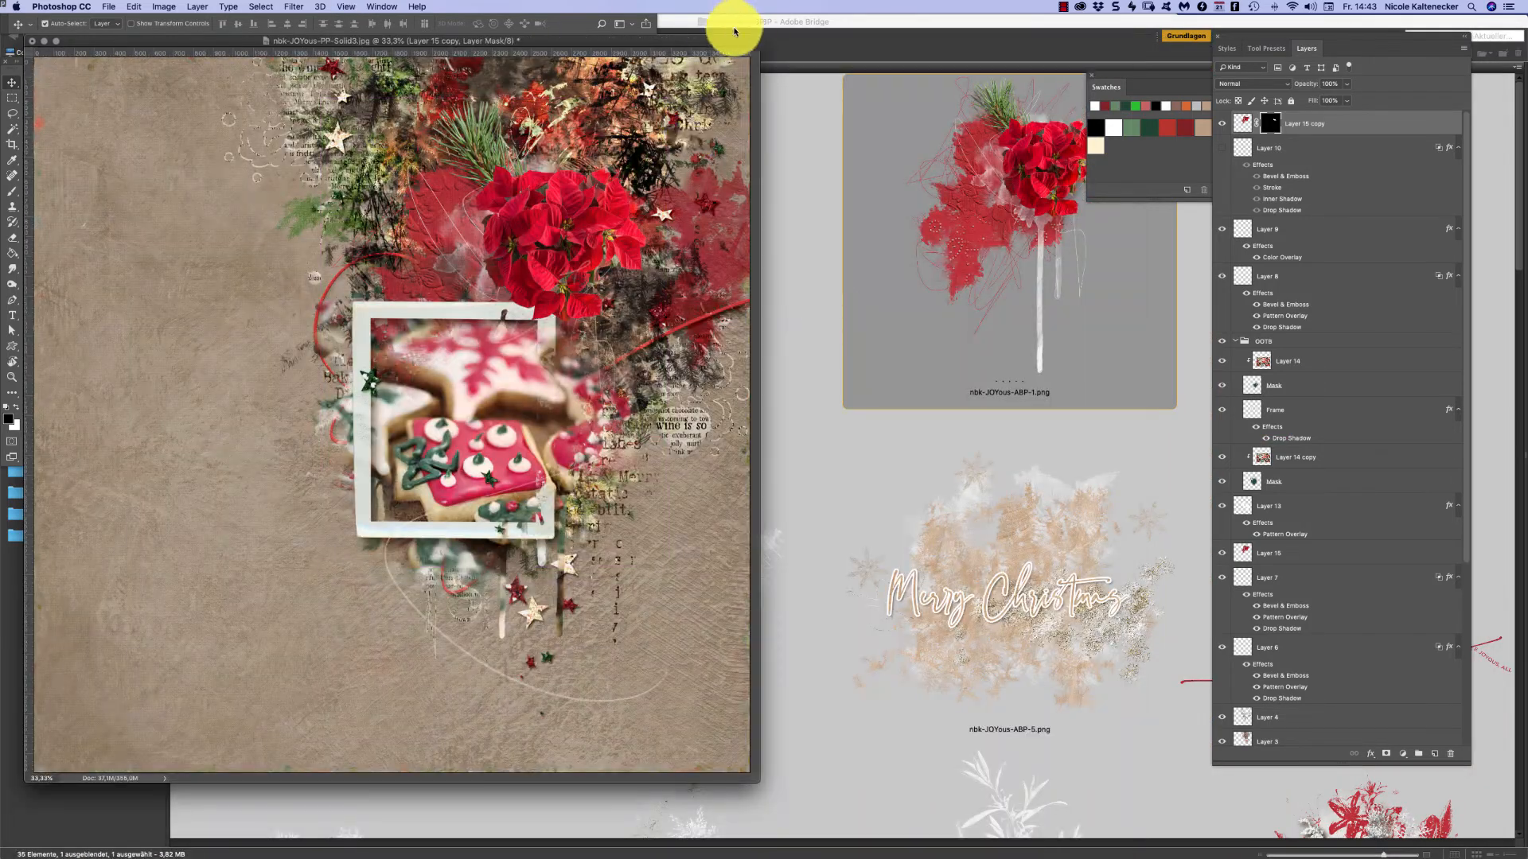
pyautogui.moveTo(733, 27); pyautogui.dragTo(910, 80)
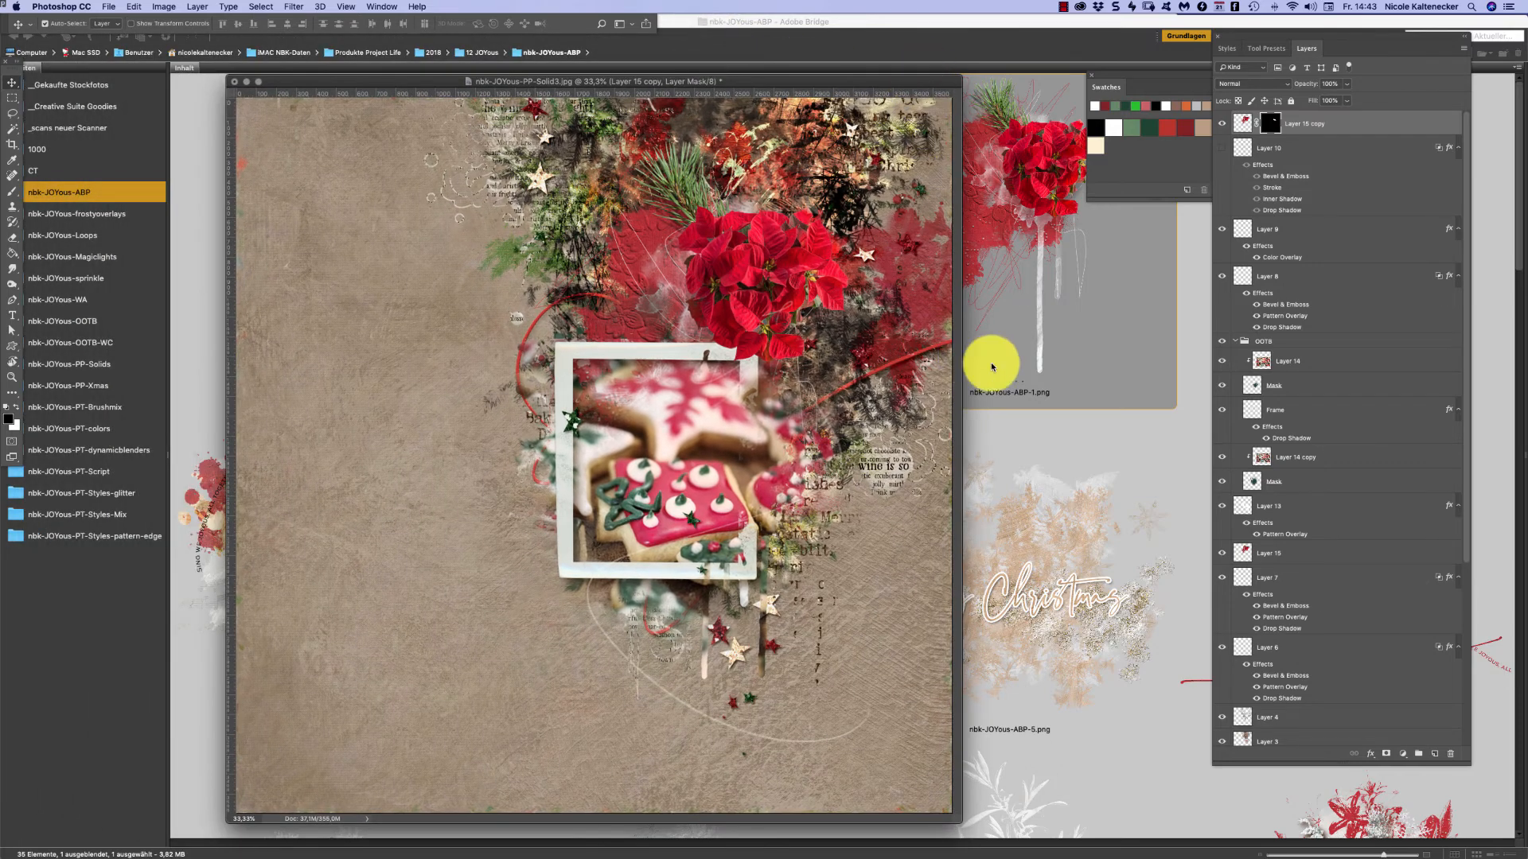
pyautogui.moveTo(956, 818); pyautogui.dragTo(1017, 835)
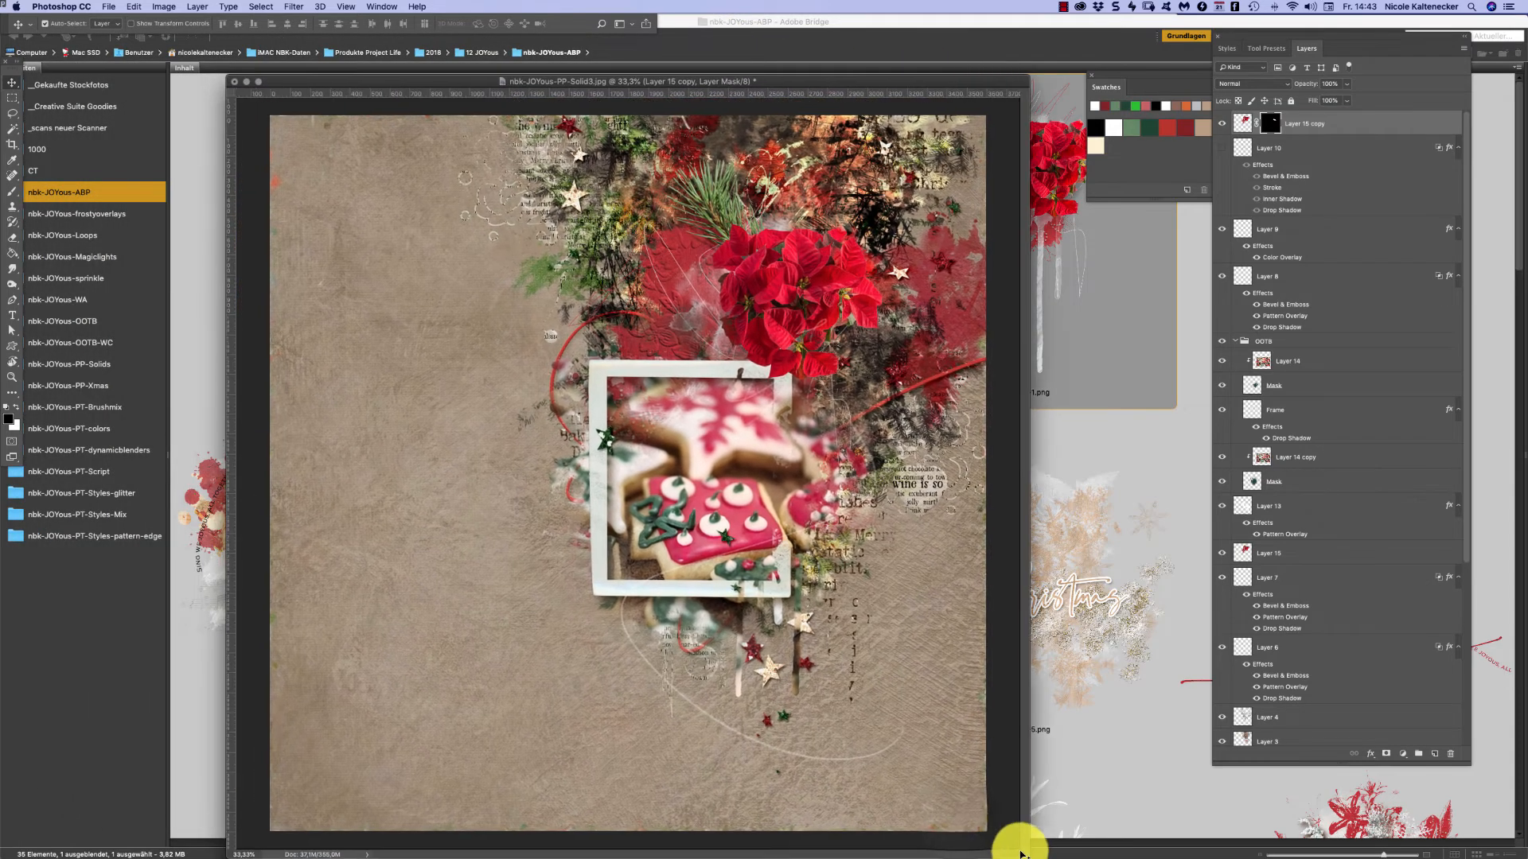
# - Switch to Adobe Bridge and open the word art nbk-JOYous-WA-2.png from the nbk-JOYous-WA folder in Photoshop
pyautogui.click(1096, 589)
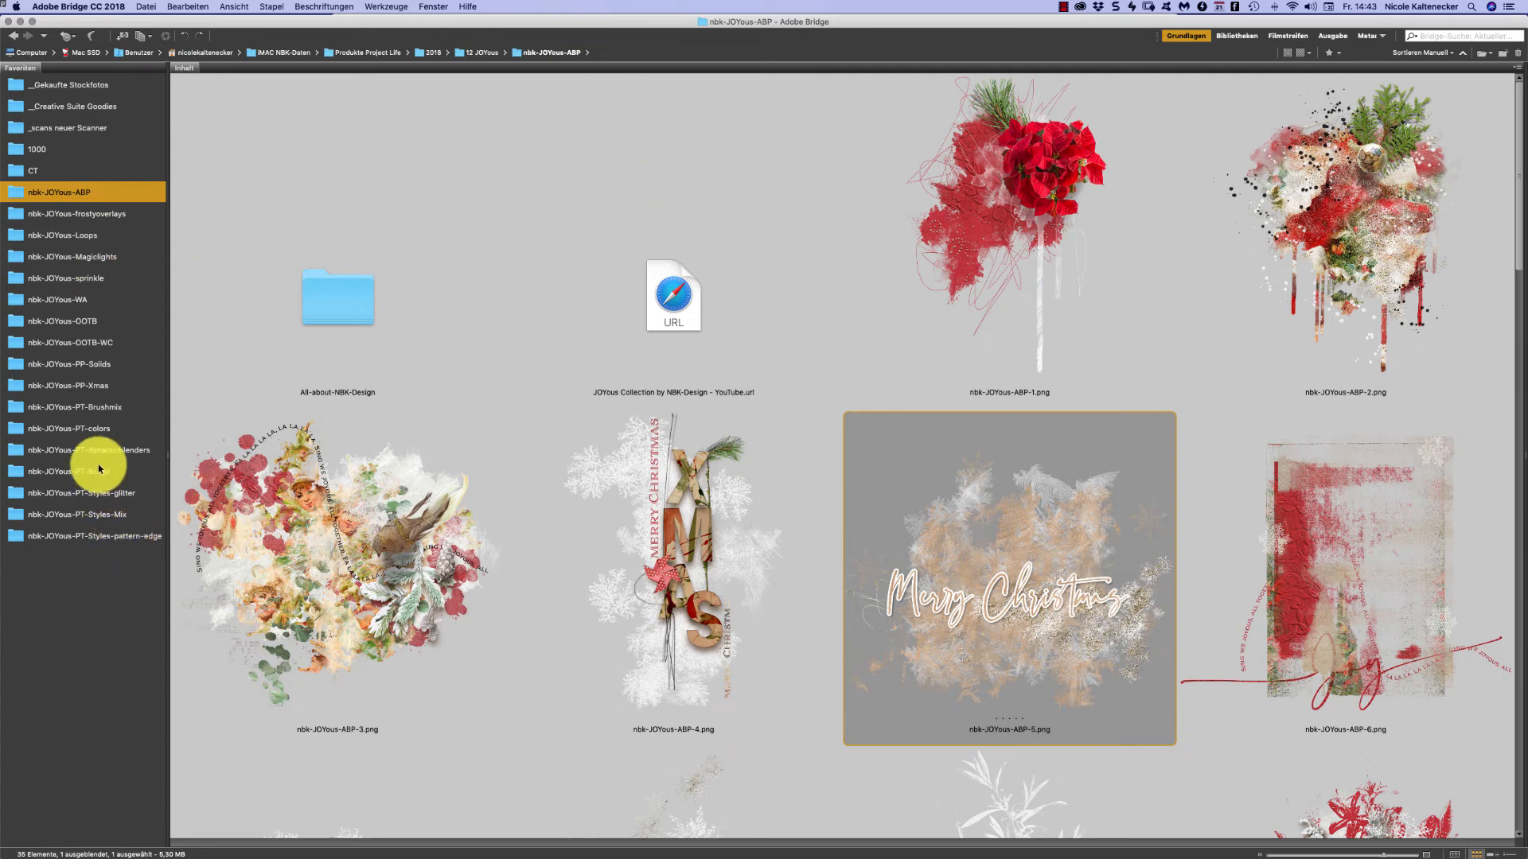
pyautogui.click(79, 299)
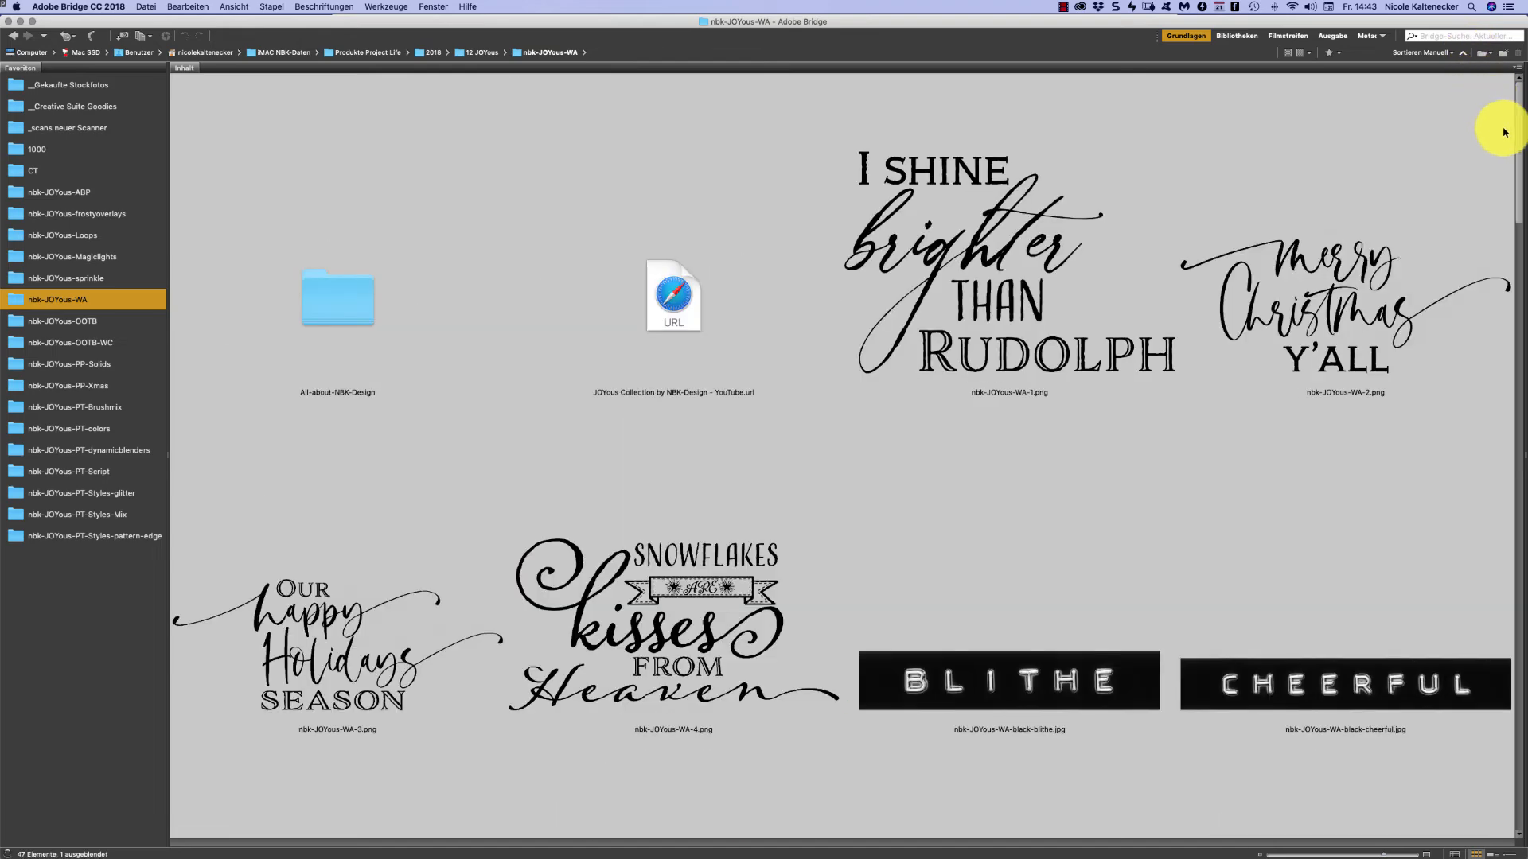
pyautogui.moveTo(1520, 121); pyautogui.dragTo(1518, 126)
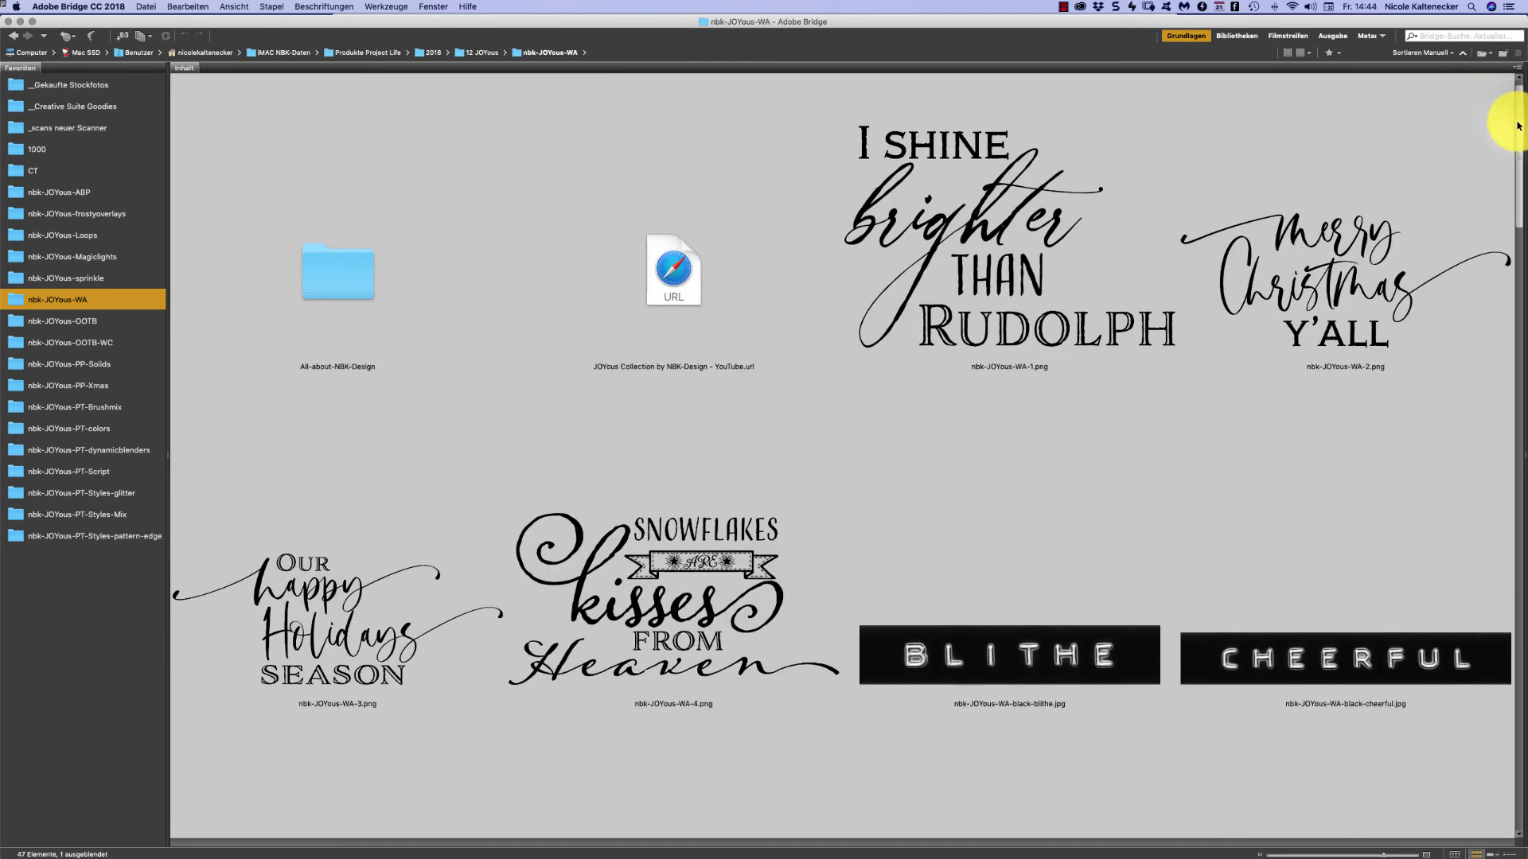
pyautogui.doubleClick(1309, 274)
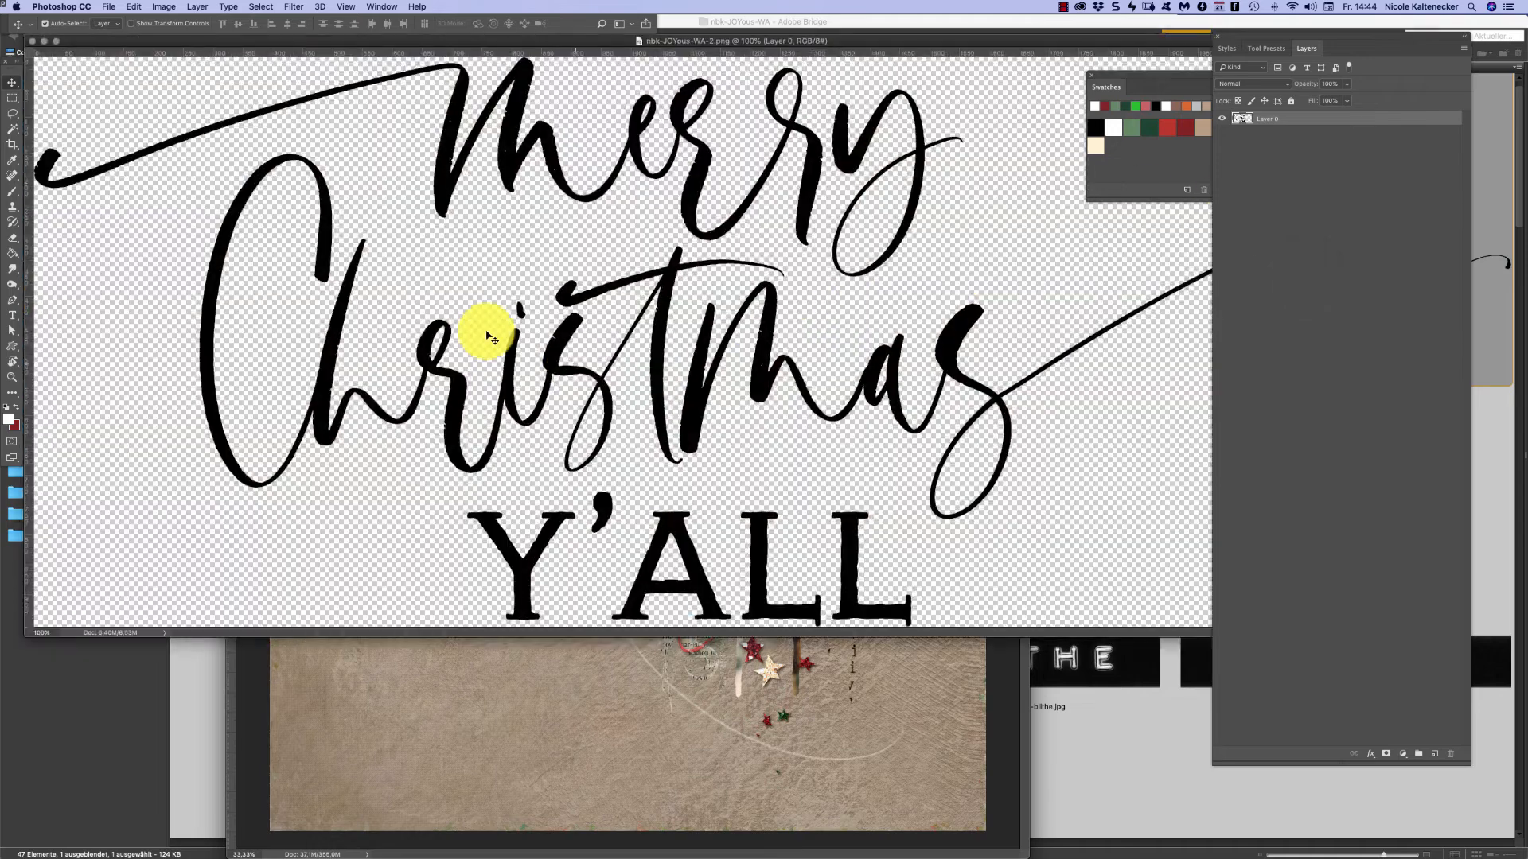
# - Copy the "Merry Christmas Y'all" word art into the page, scale it down slightly and place it at the frame's lower-left edge
pyautogui.moveTo(682, 419); pyautogui.dragTo(711, 725)
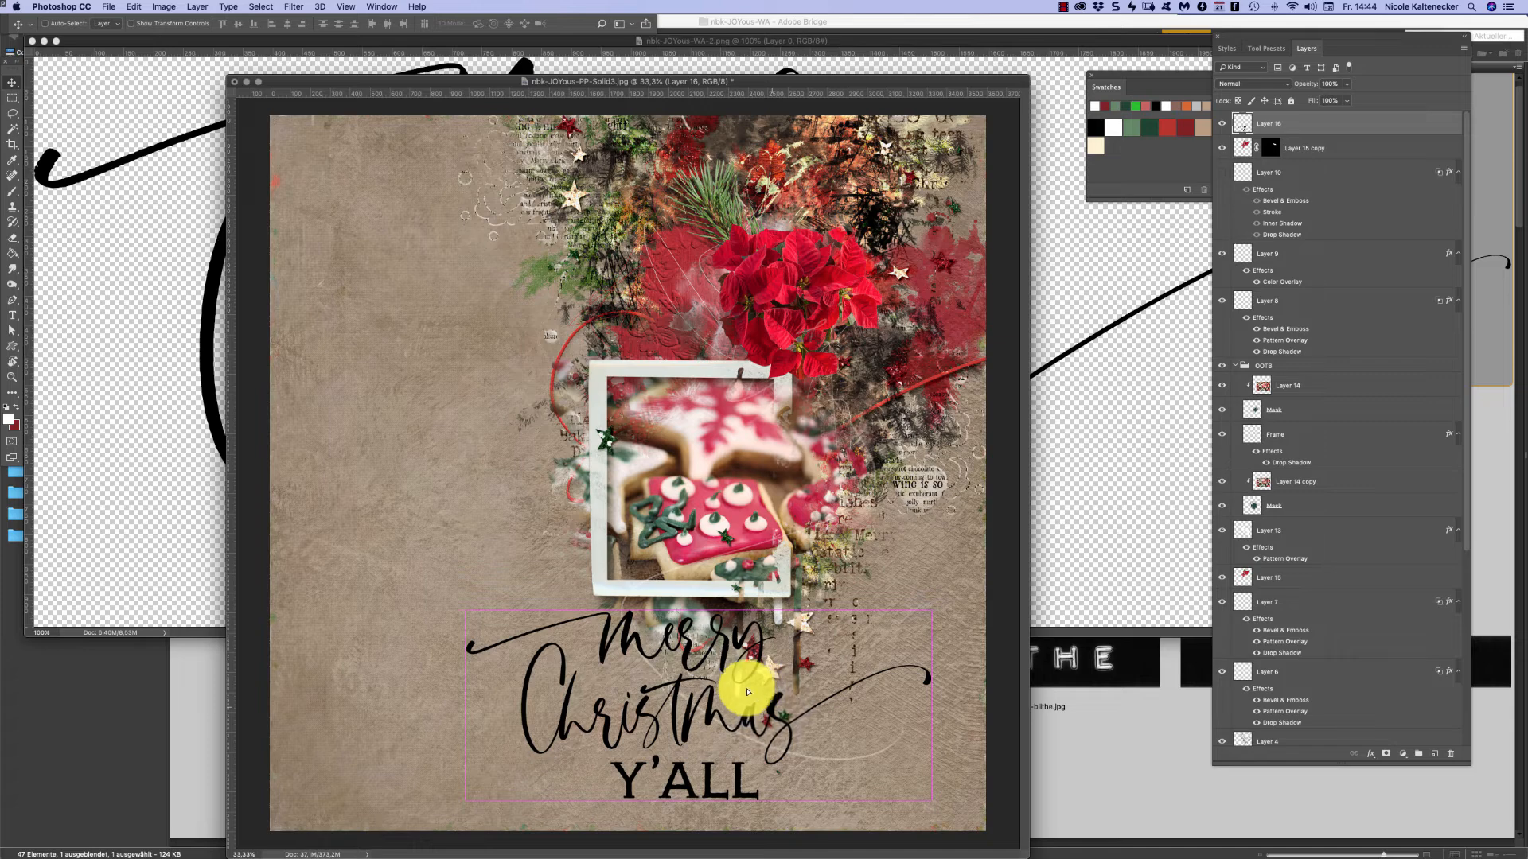
pyautogui.moveTo(748, 692); pyautogui.dragTo(710, 666)
pyautogui.press('super+t')
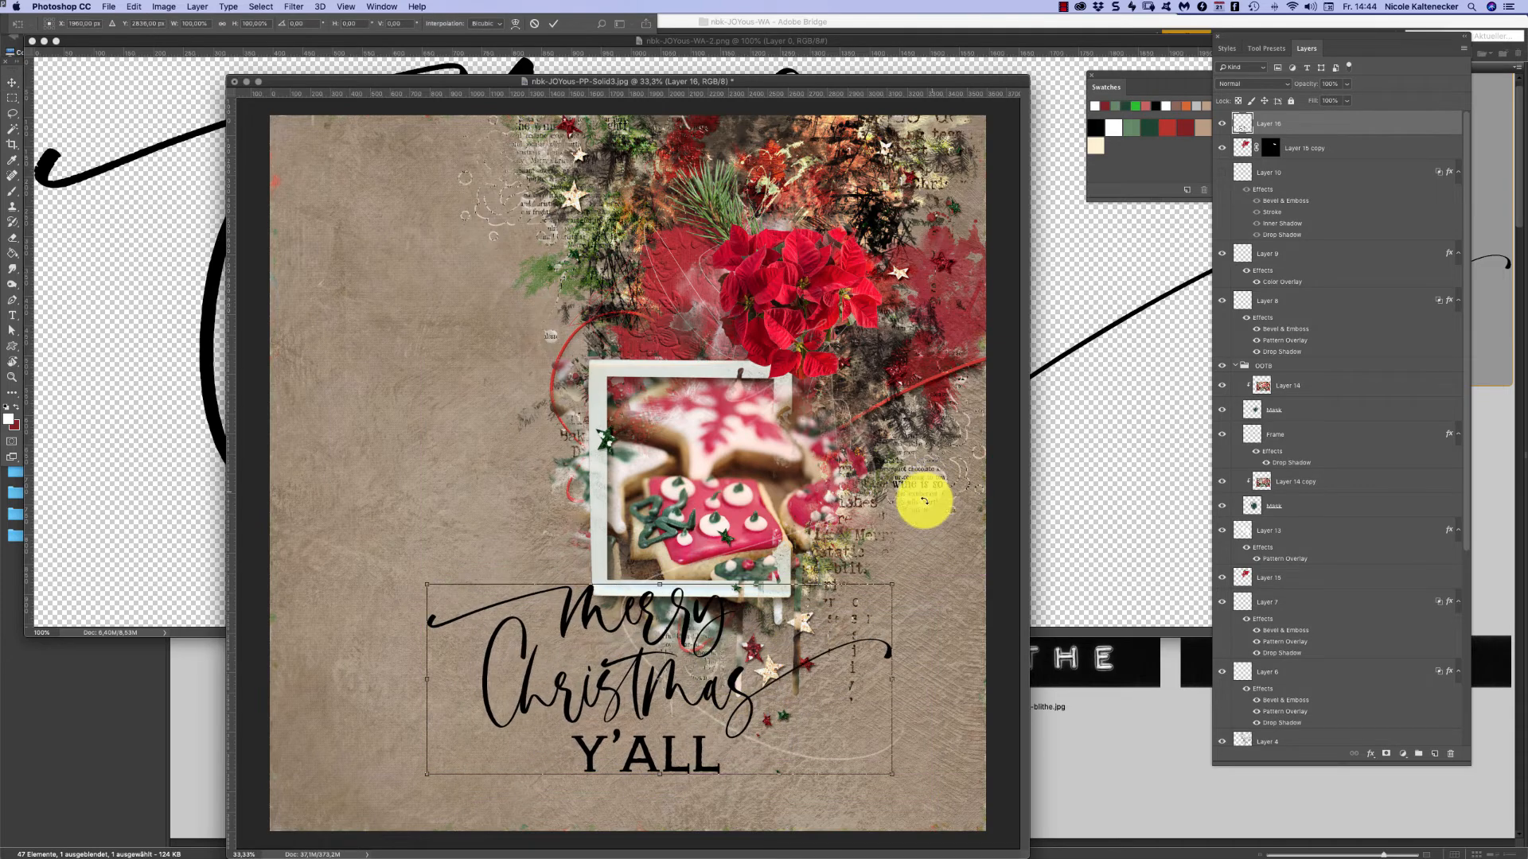
pyautogui.moveTo(891, 586); pyautogui.dragTo(831, 600)
pyautogui.moveTo(699, 699); pyautogui.dragTo(654, 694)
pyautogui.press('Return')
# - Move the word art layer behind the frame, directly above Layer 15, and set its blend mode to Linear Burn
pyautogui.moveTo(1320, 127); pyautogui.dragTo(1311, 517)
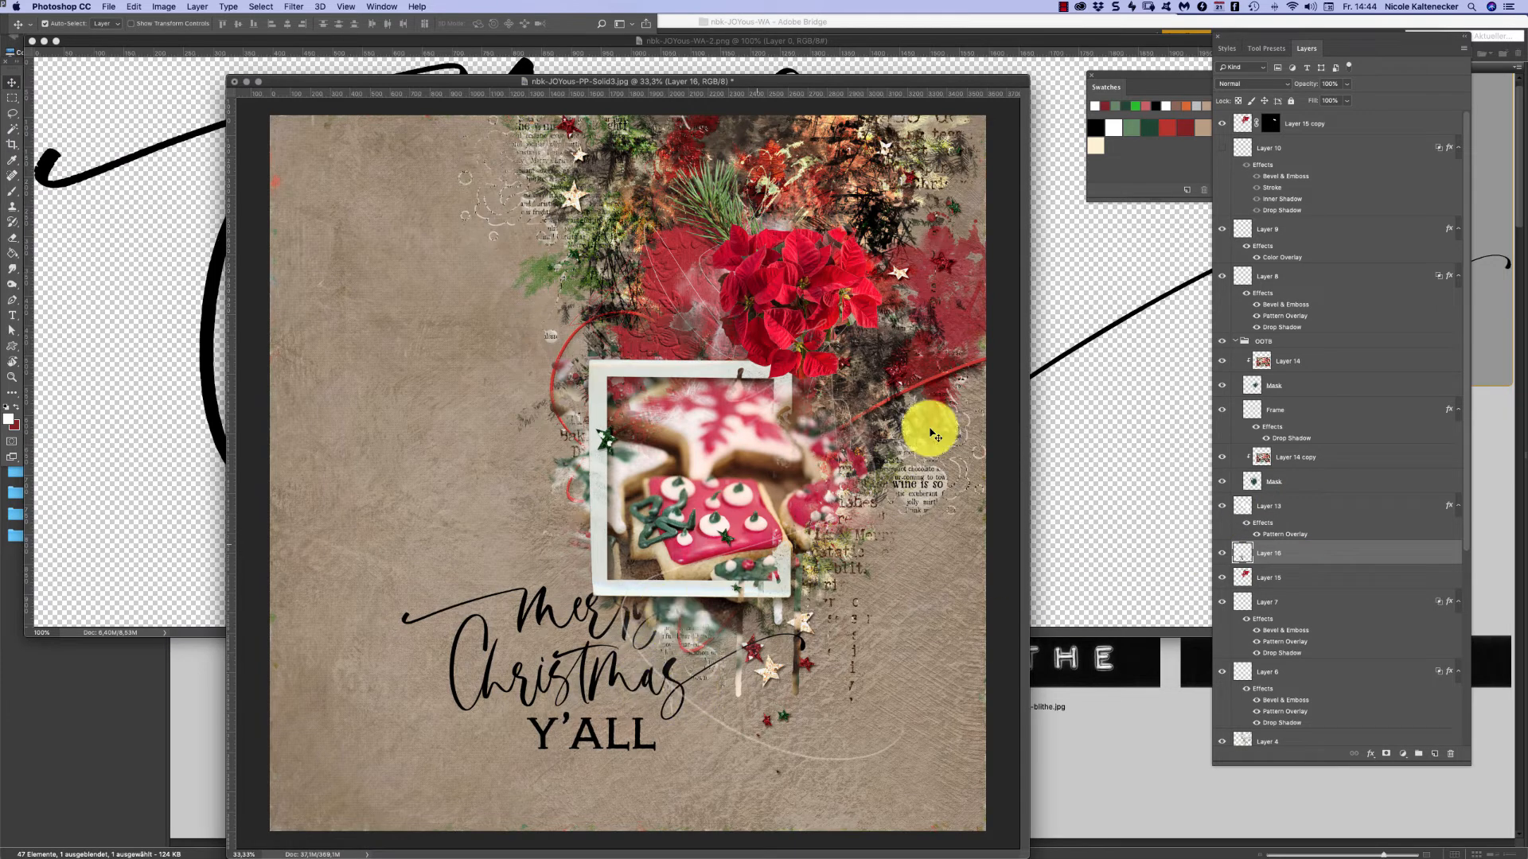
pyautogui.click(1255, 84)
pyautogui.click(1261, 126)
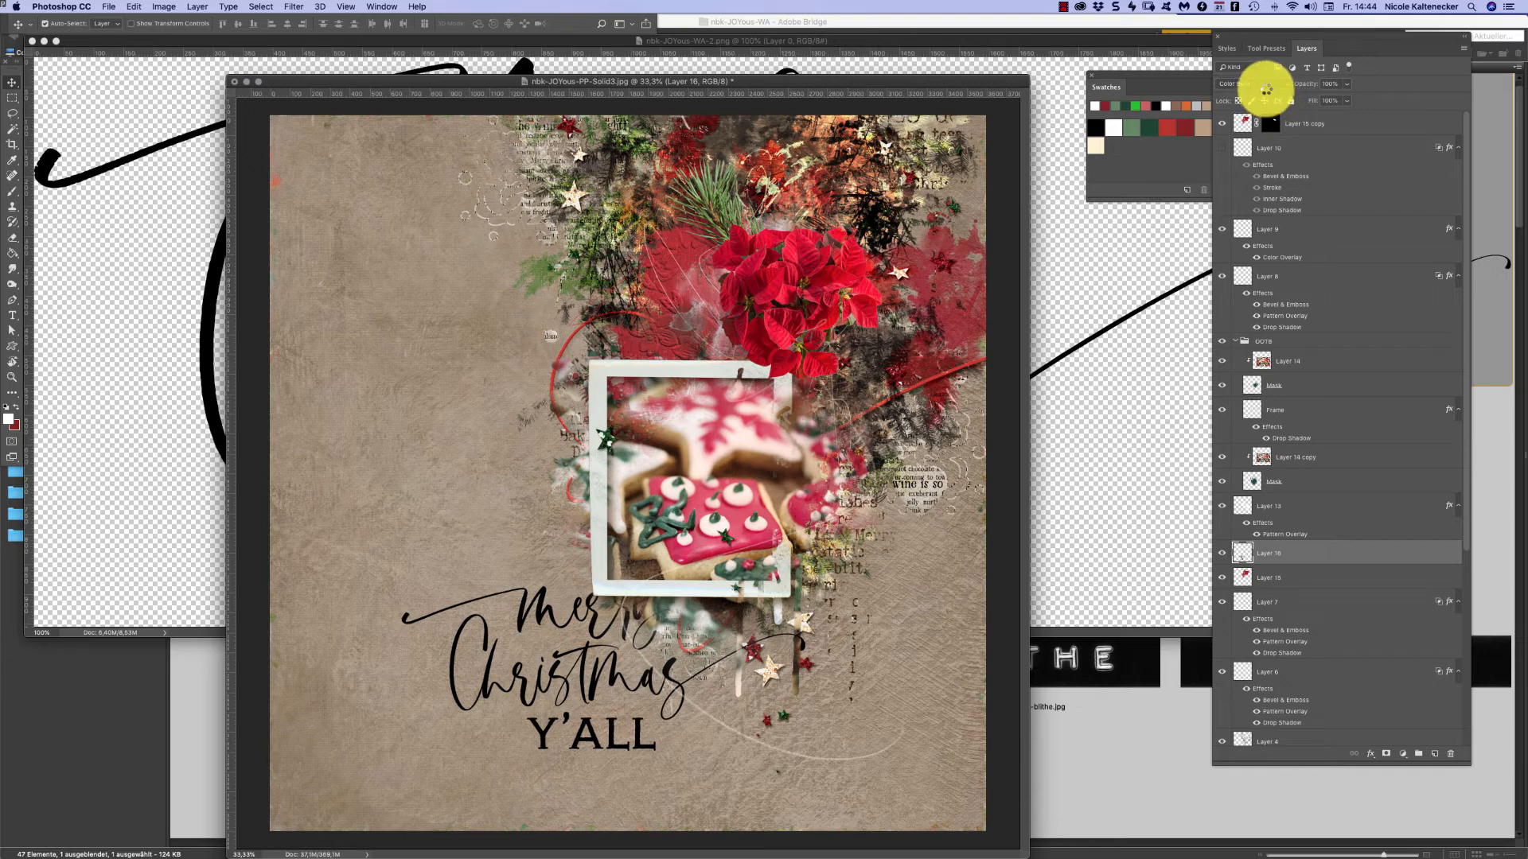
pyautogui.click(1264, 86)
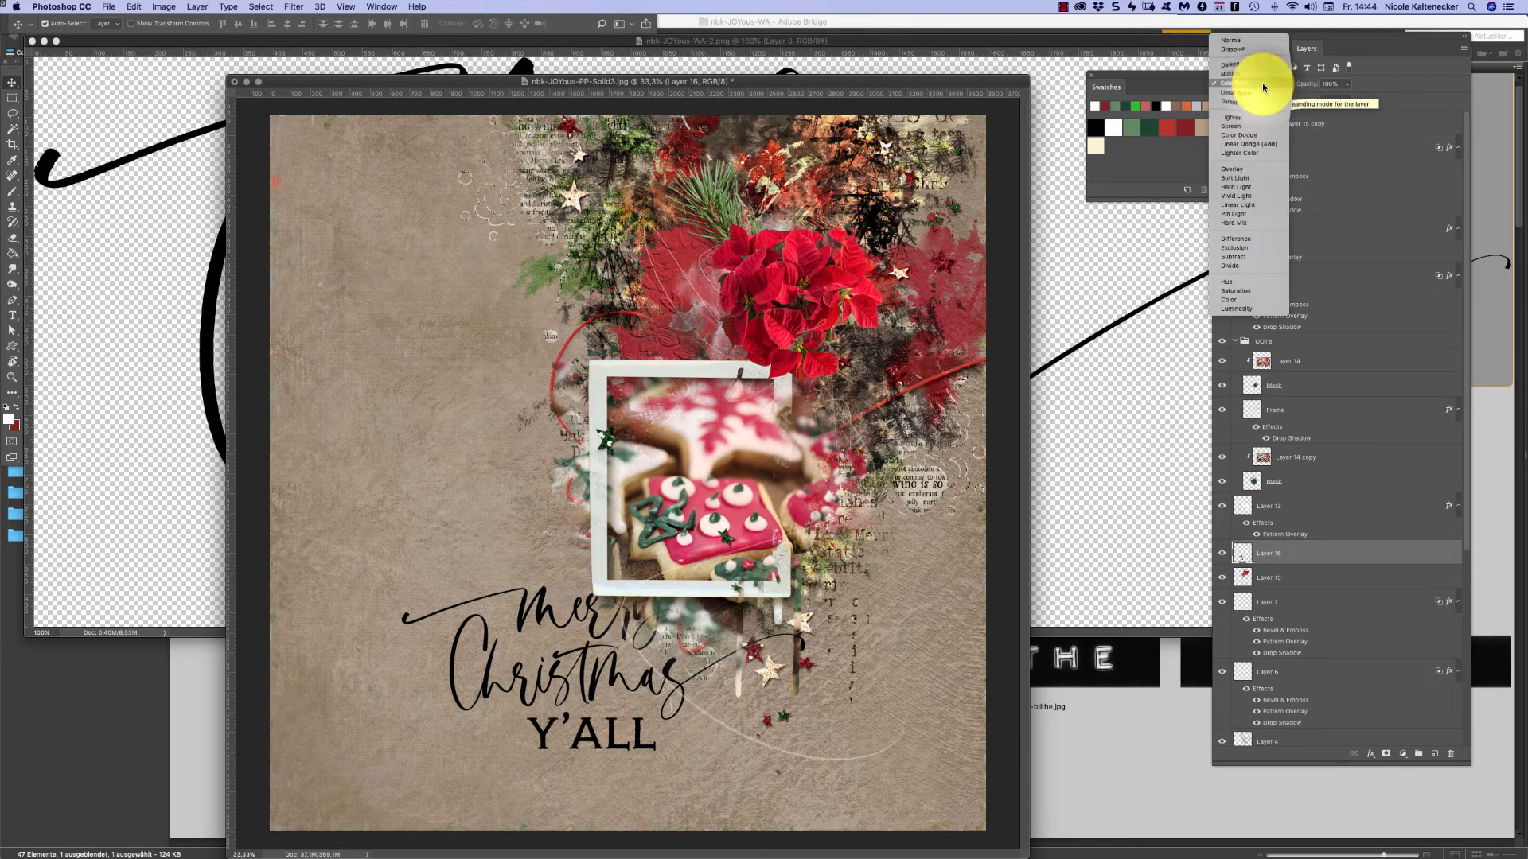
pyautogui.click(1262, 93)
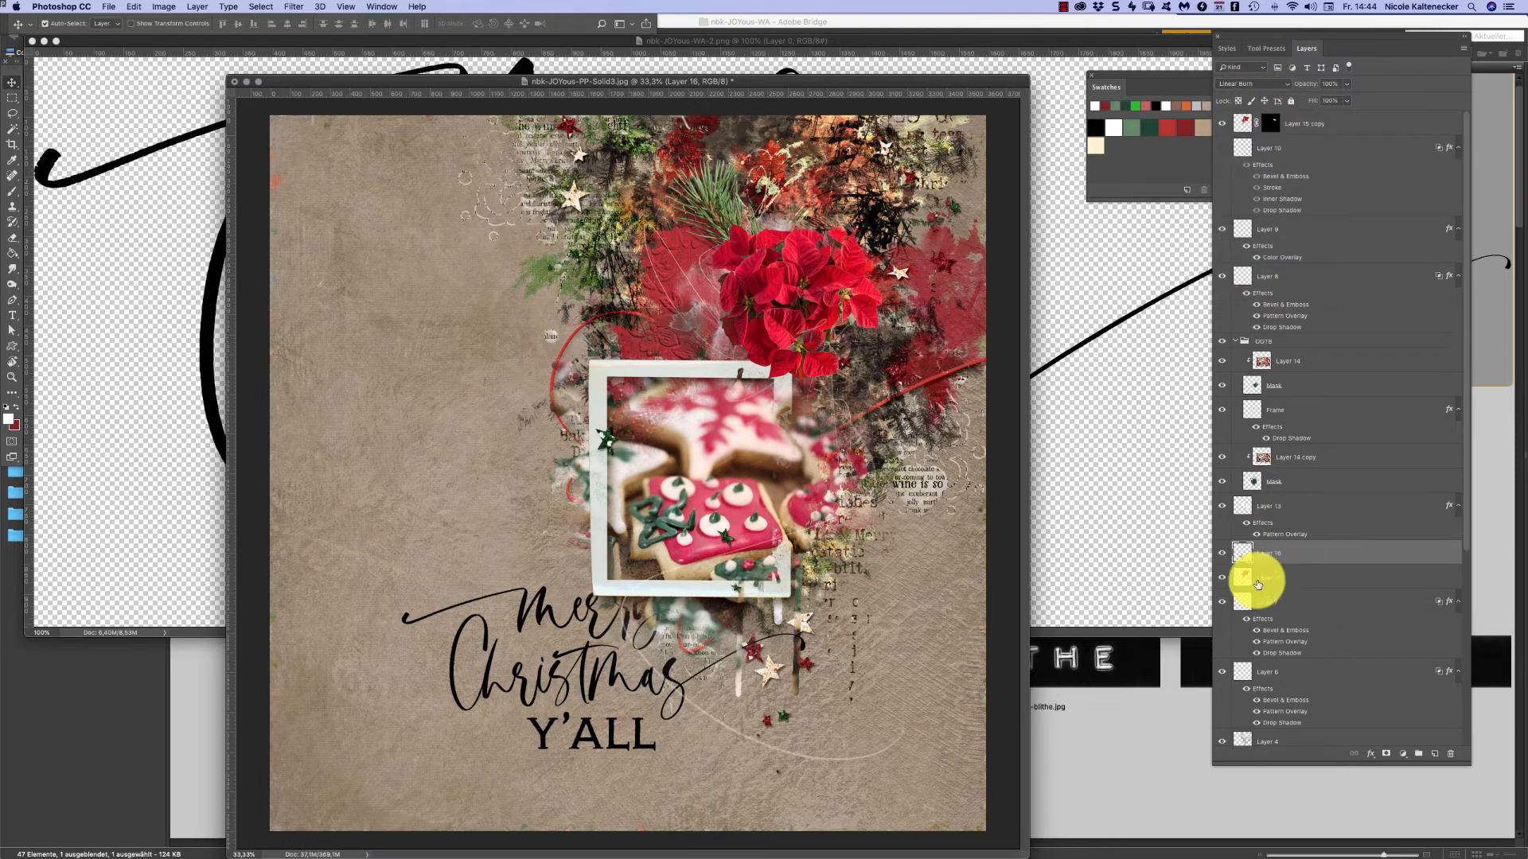
# - Adjust the word art's saturation to +44 and lightness to +58, and change its blend mode to Color Burn
pyautogui.press('super+u')
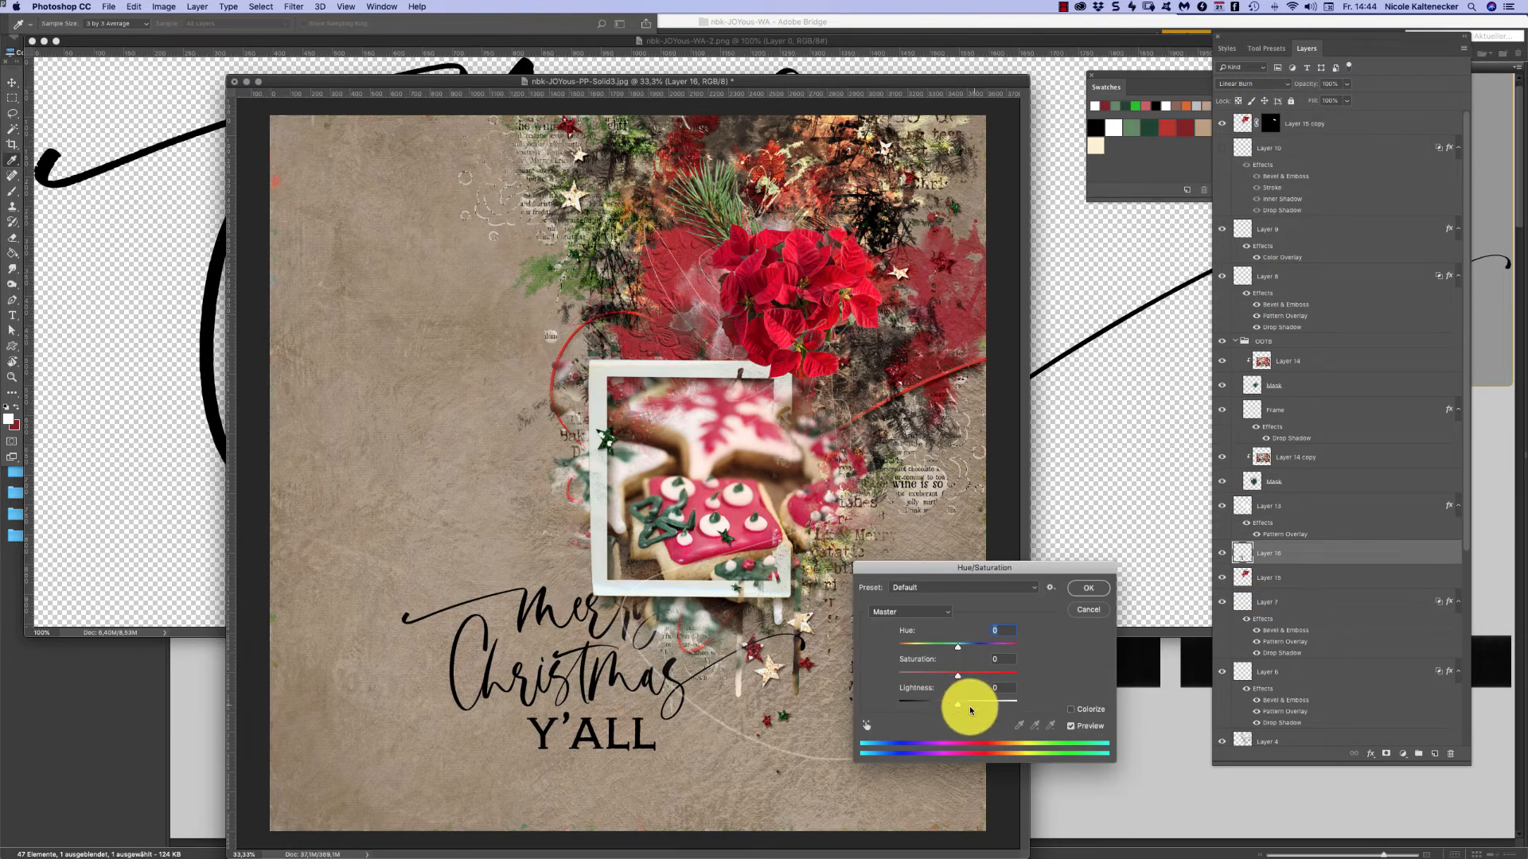
pyautogui.moveTo(957, 707); pyautogui.dragTo(972, 705)
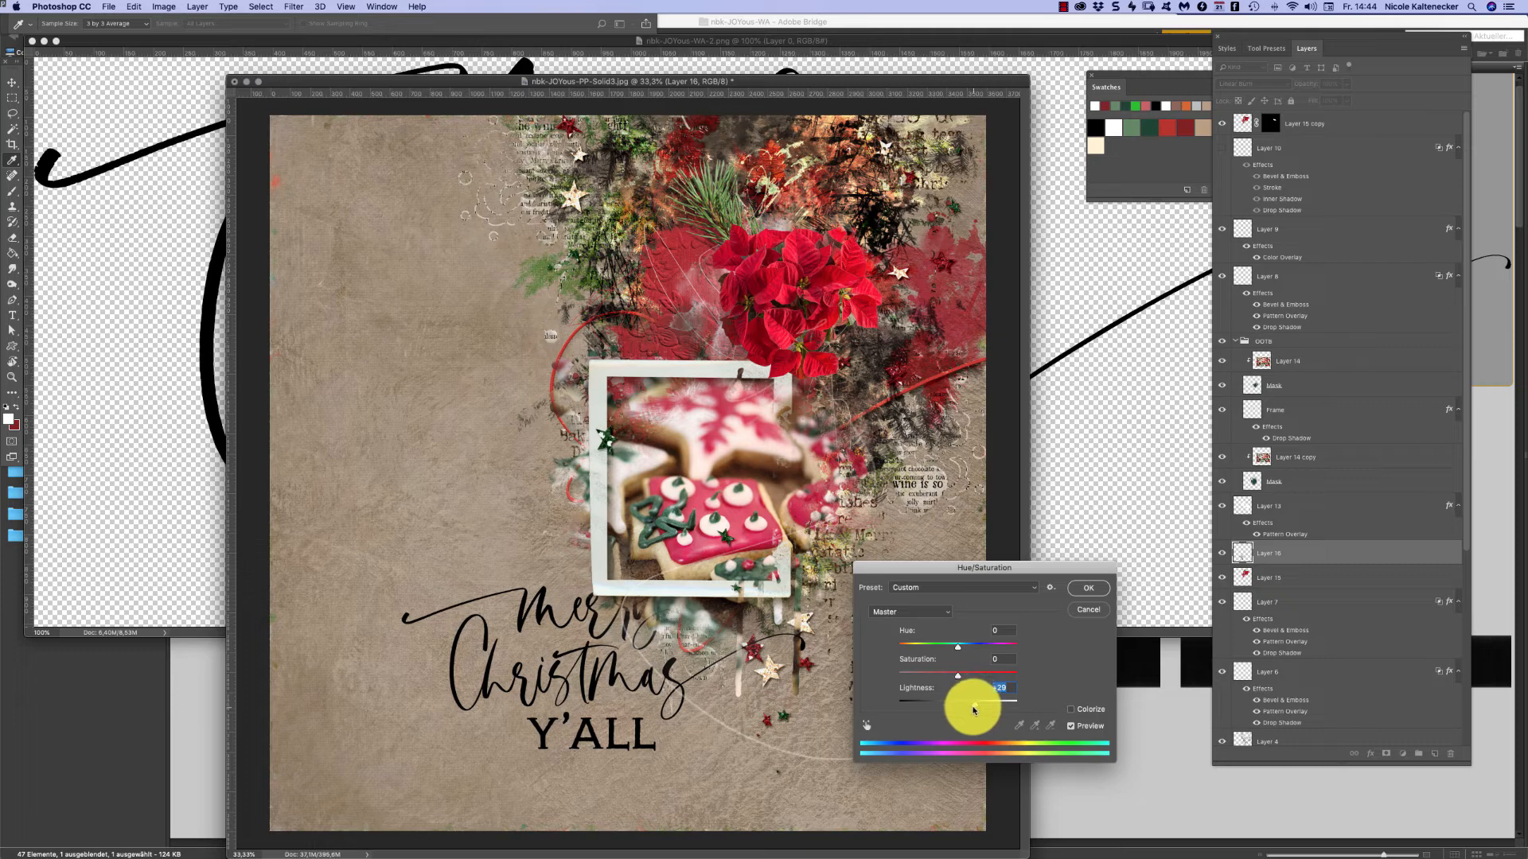
pyautogui.moveTo(973, 709); pyautogui.dragTo(984, 675)
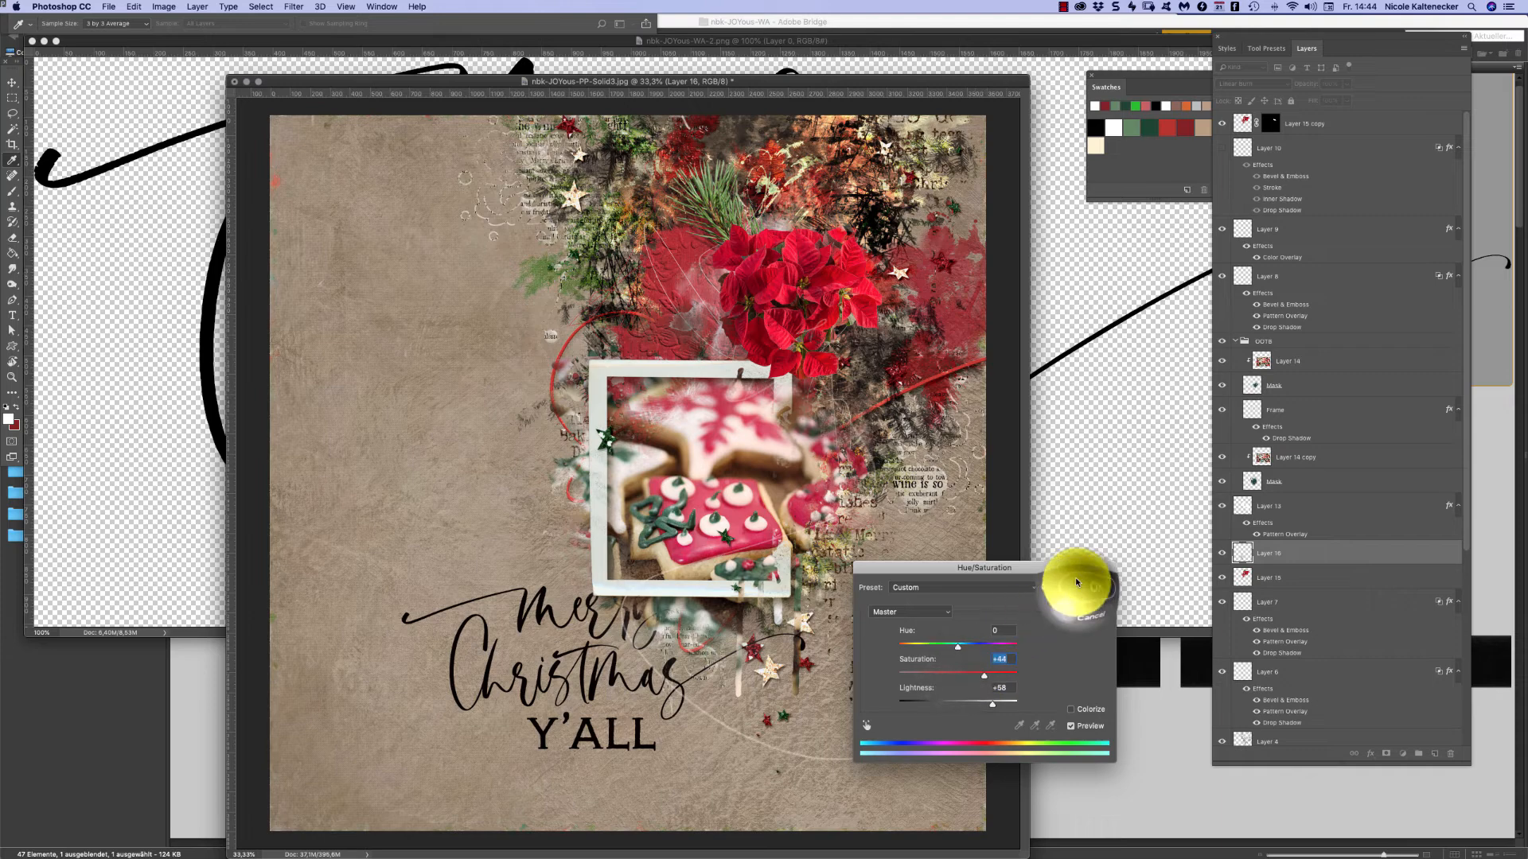
pyautogui.click(1086, 585)
pyautogui.click(1256, 85)
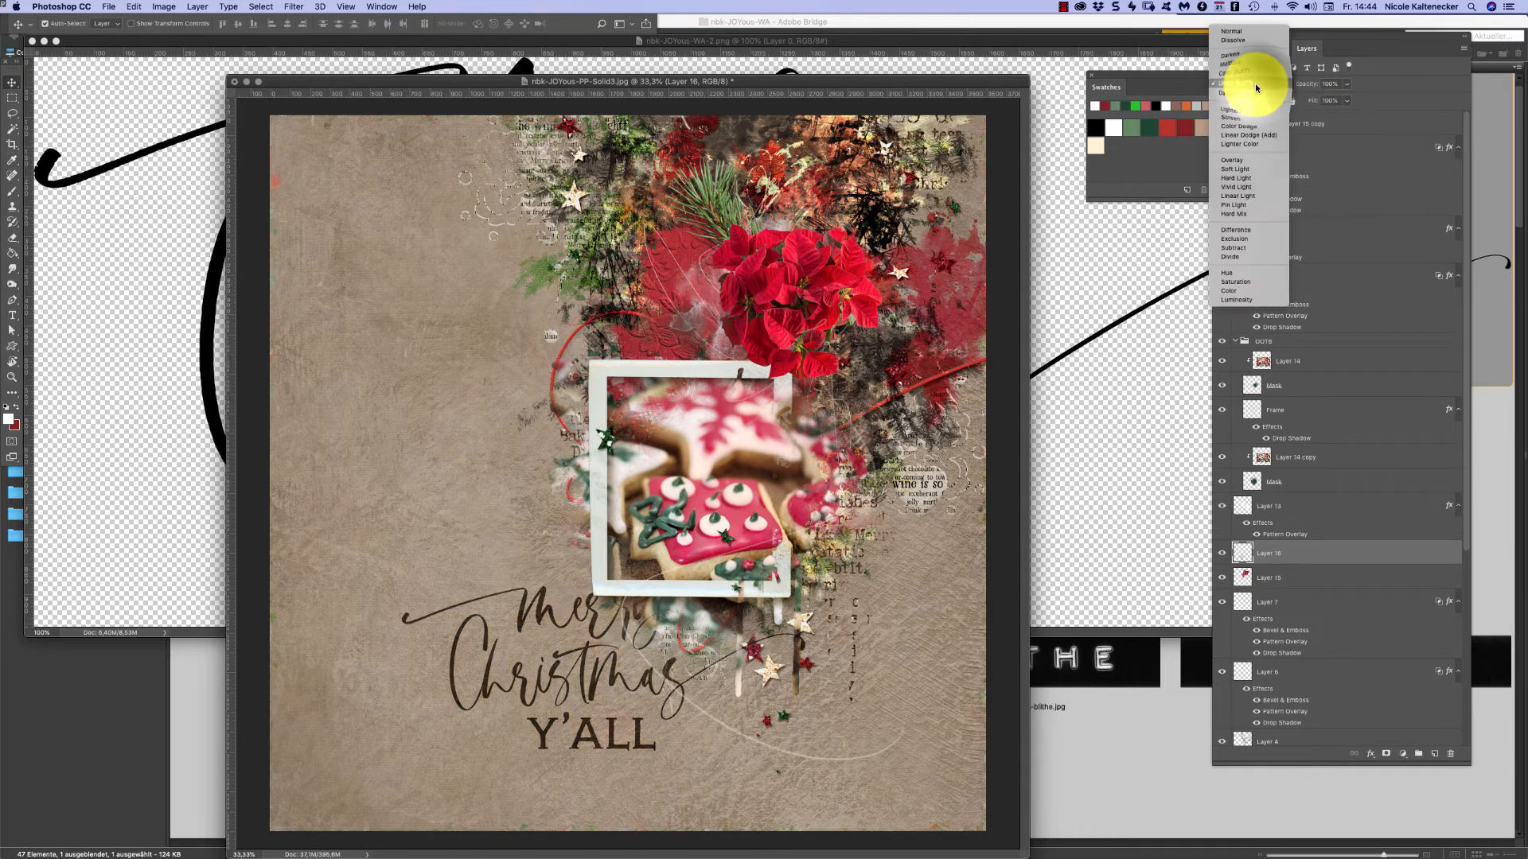
pyautogui.click(1256, 74)
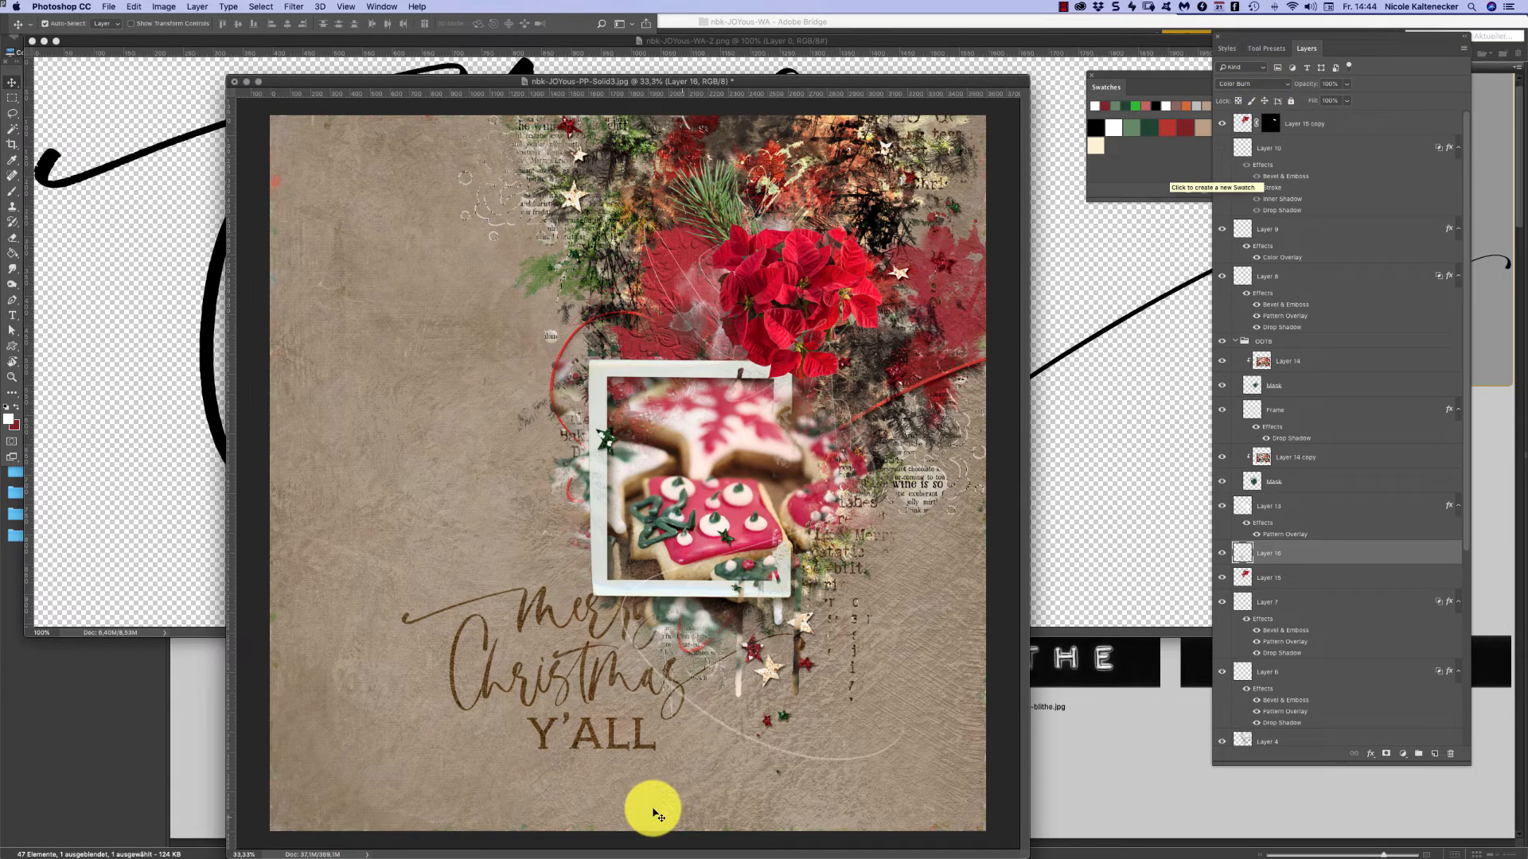
# - Scale the word art to about 91% and position it just below the cookie frame, overlapping the scattered stars
pyautogui.moveTo(587, 695); pyautogui.dragTo(734, 716)
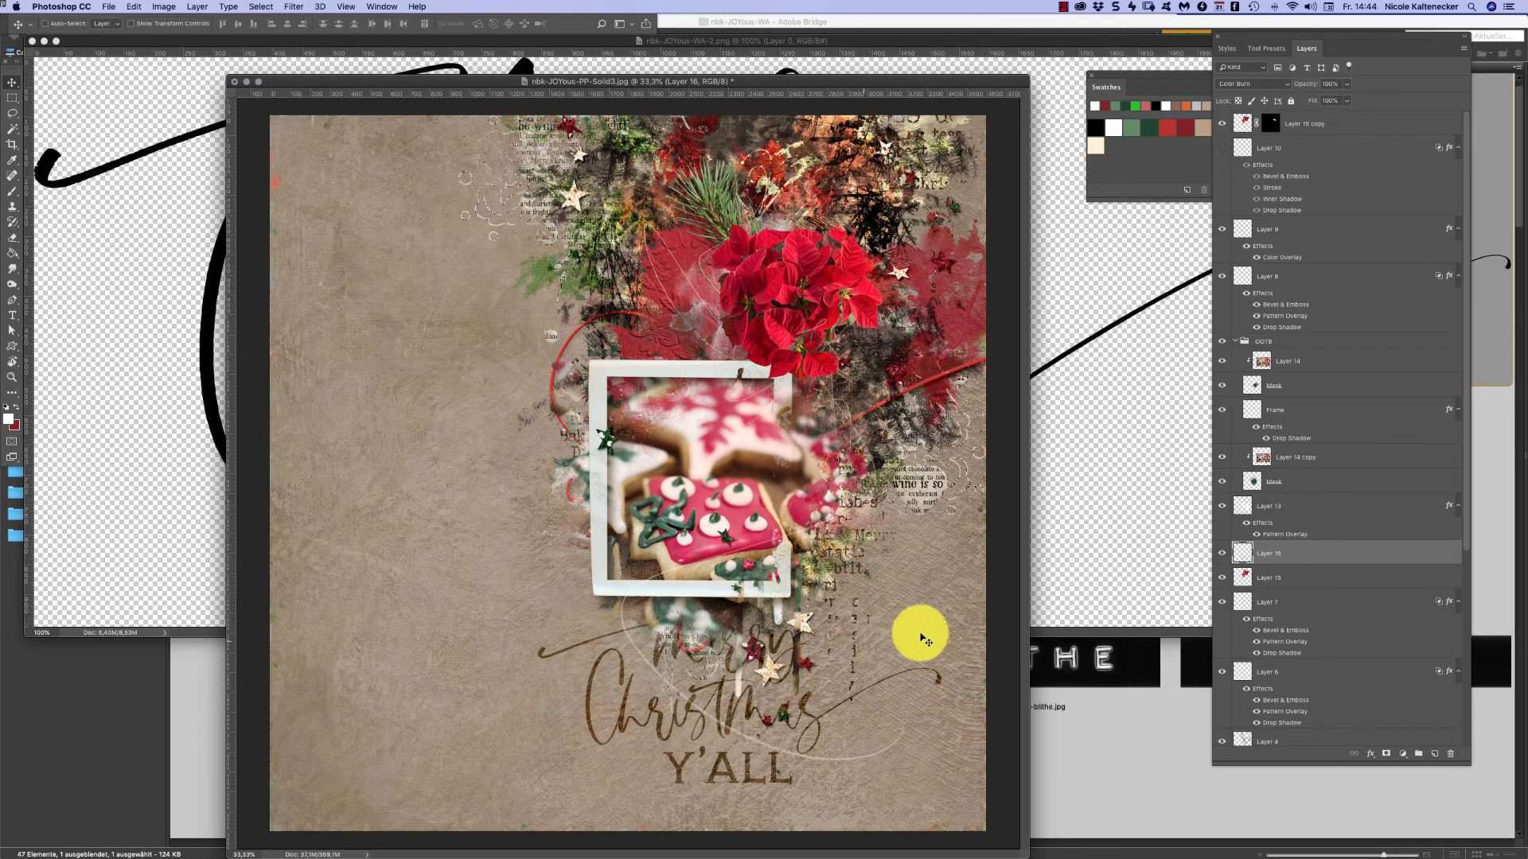
pyautogui.hotkey('ctrl', 't')
pyautogui.moveTo(945, 613); pyautogui.dragTo(894, 624)
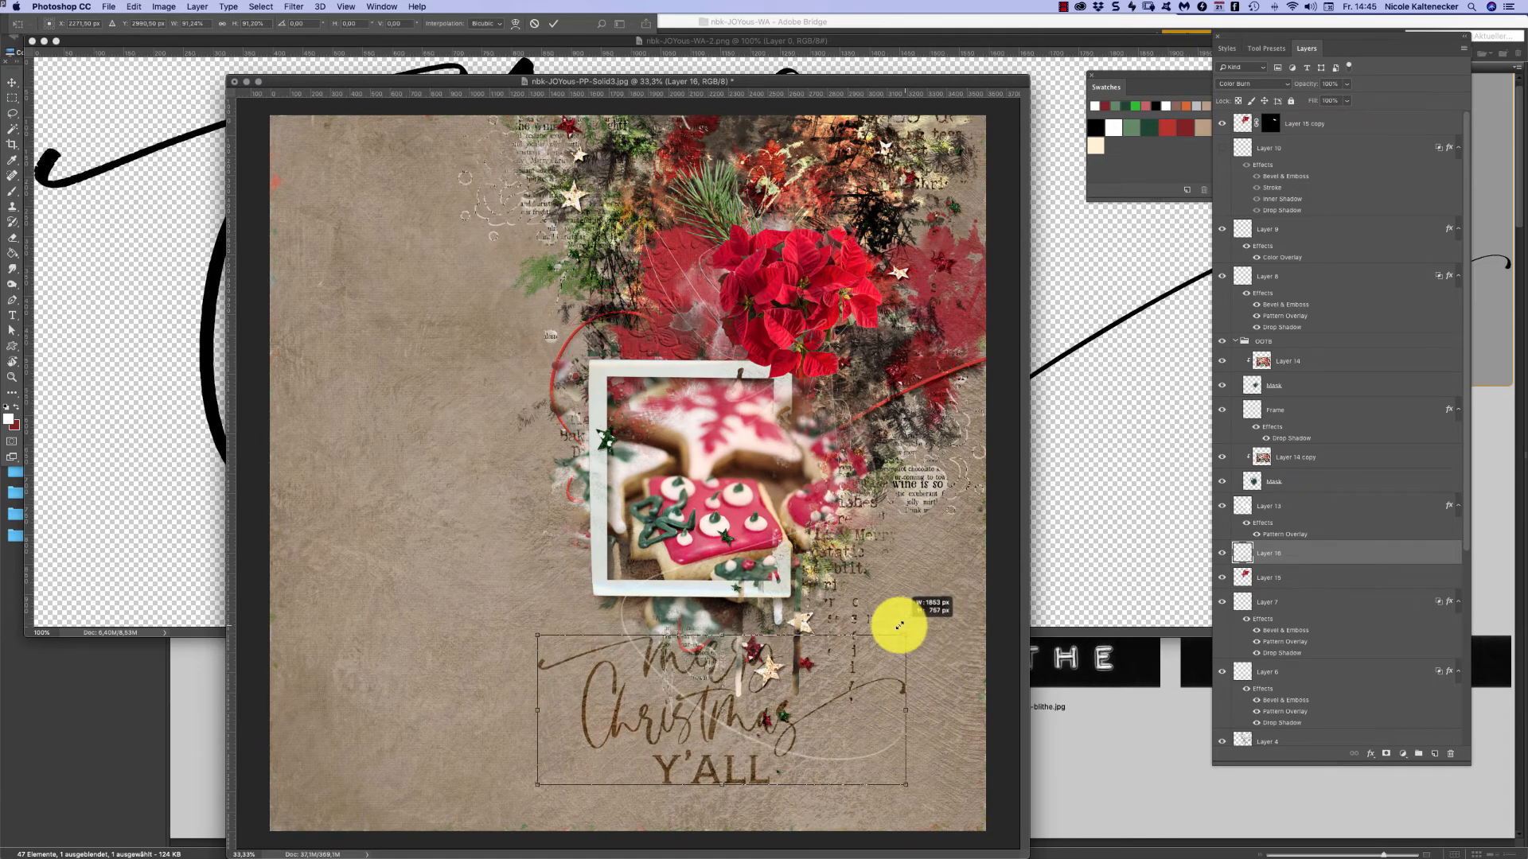
pyautogui.press('Return')
pyautogui.moveTo(760, 723)
pyautogui.mouseDown()
pyautogui.moveTo(698, 730)
pyautogui.moveTo(732, 731)
pyautogui.mouseUp()
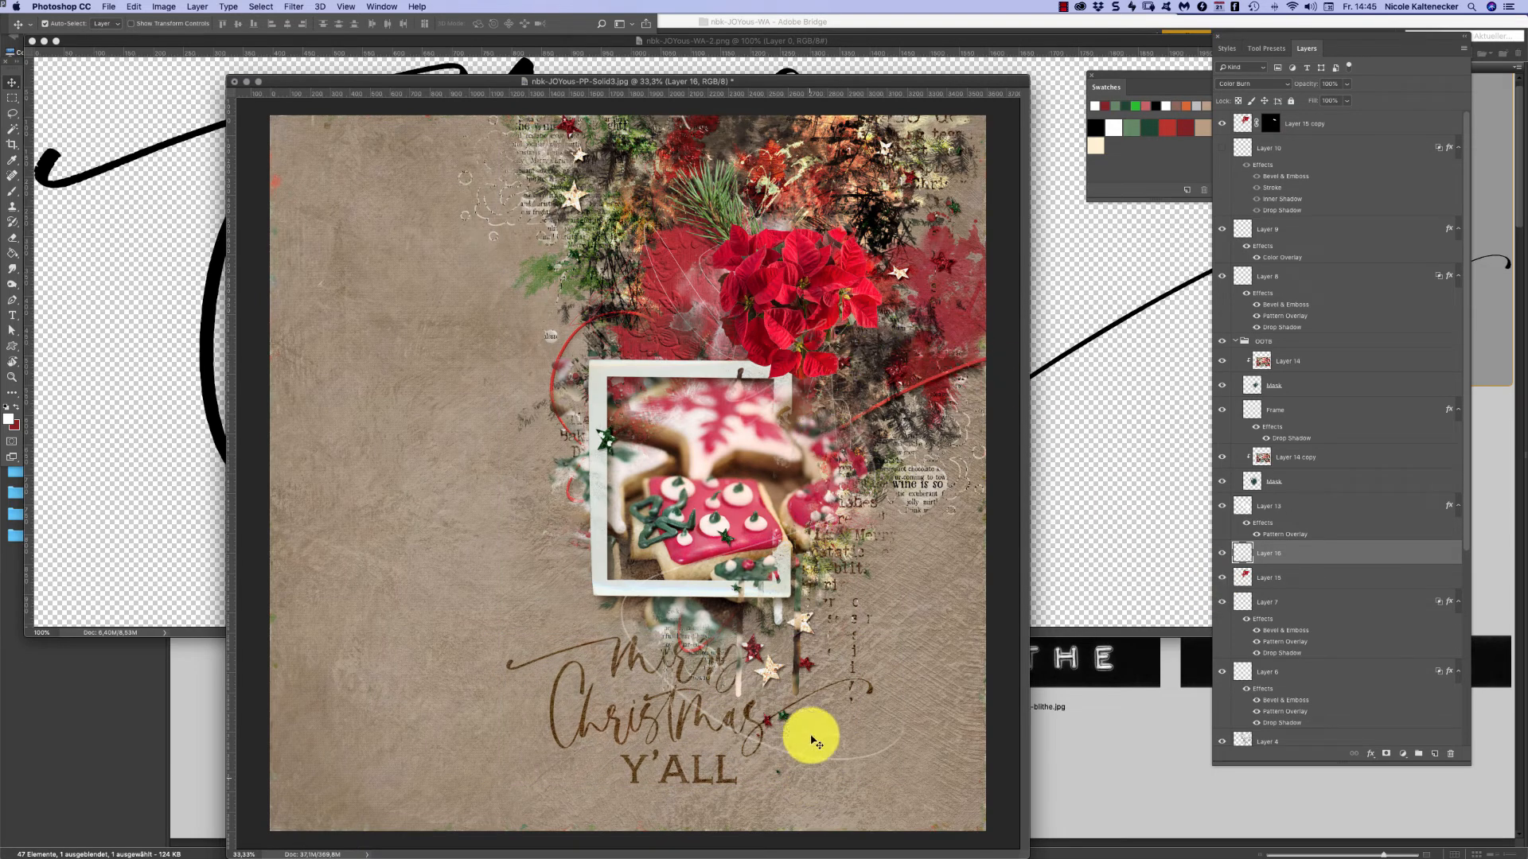
pyautogui.moveTo(667, 754)
pyautogui.mouseDown()
pyautogui.moveTo(649, 791)
pyautogui.moveTo(657, 772)
pyautogui.mouseUp()
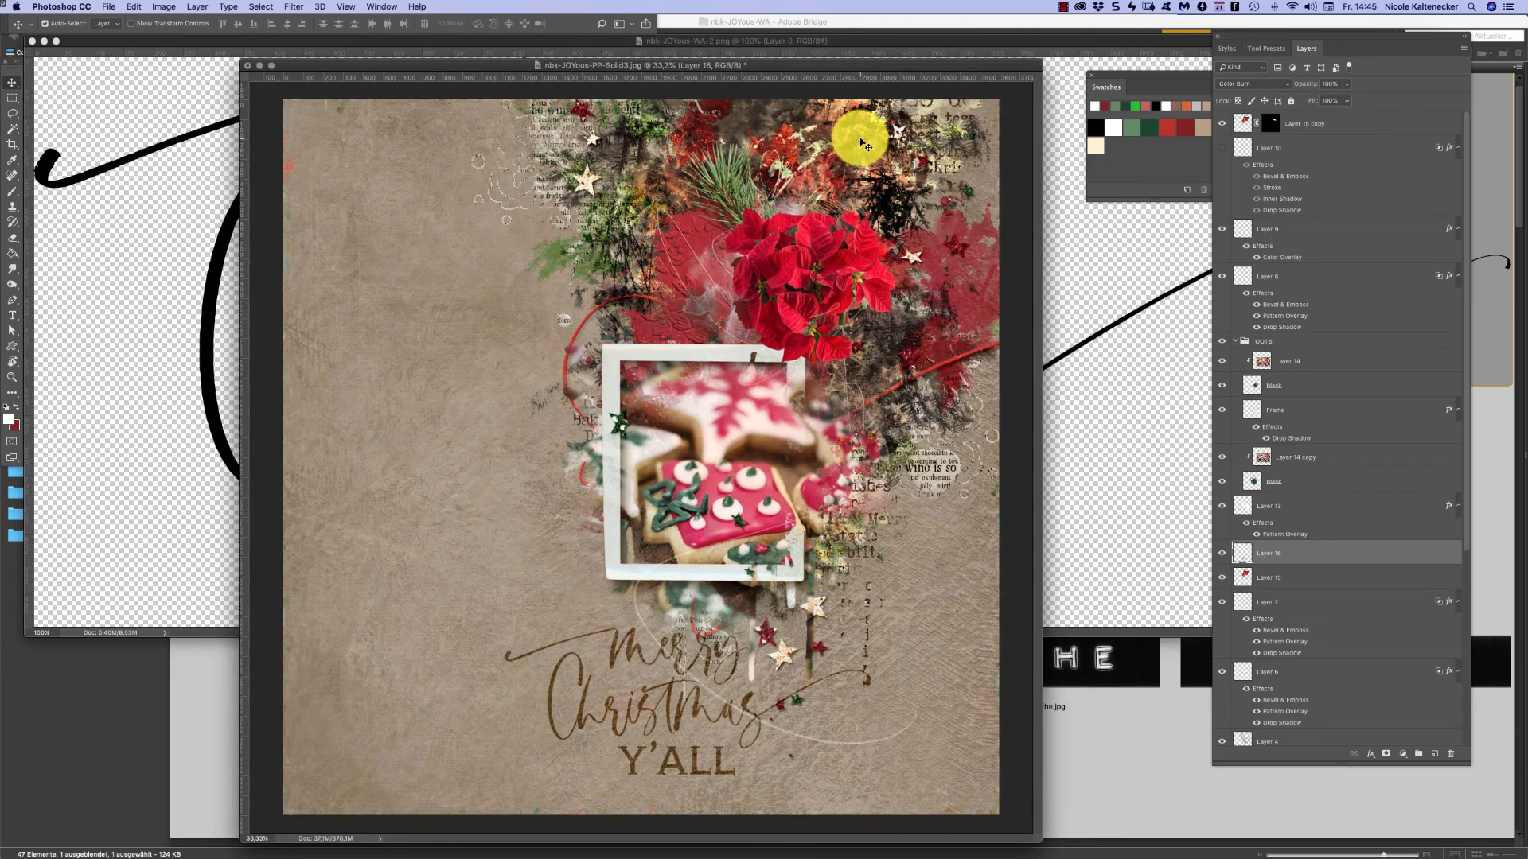
# - Switch to Adobe Bridge and open nbk-JOYous-WA-black-festive.jpg from the nbk-JOYous-WA folder in Photoshop
pyautogui.click(1114, 716)
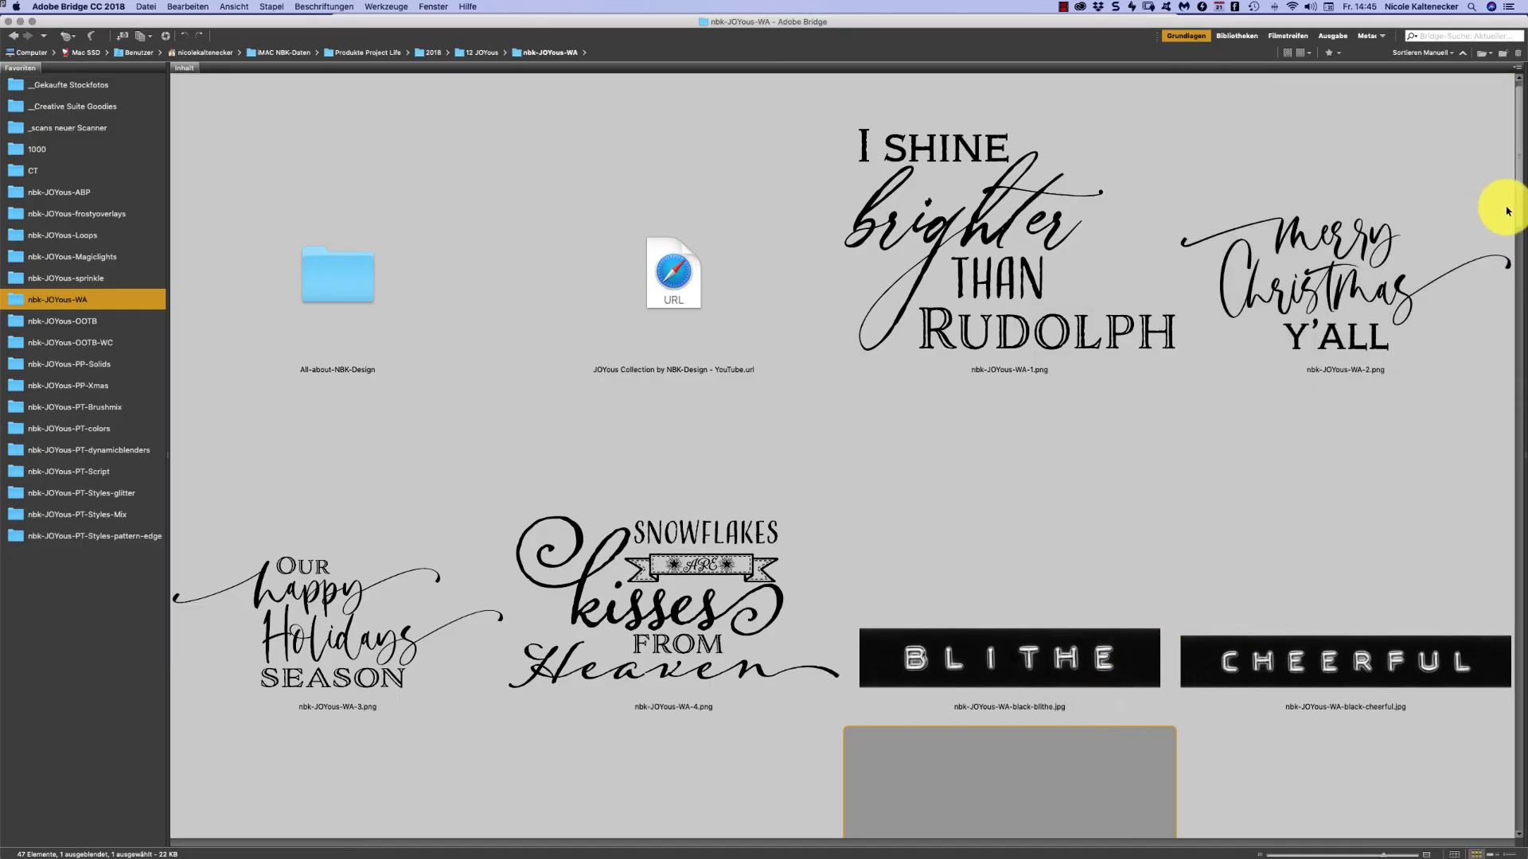
pyautogui.scroll(-7, 1496, 238)
pyautogui.scroll(-1, 1461, 307)
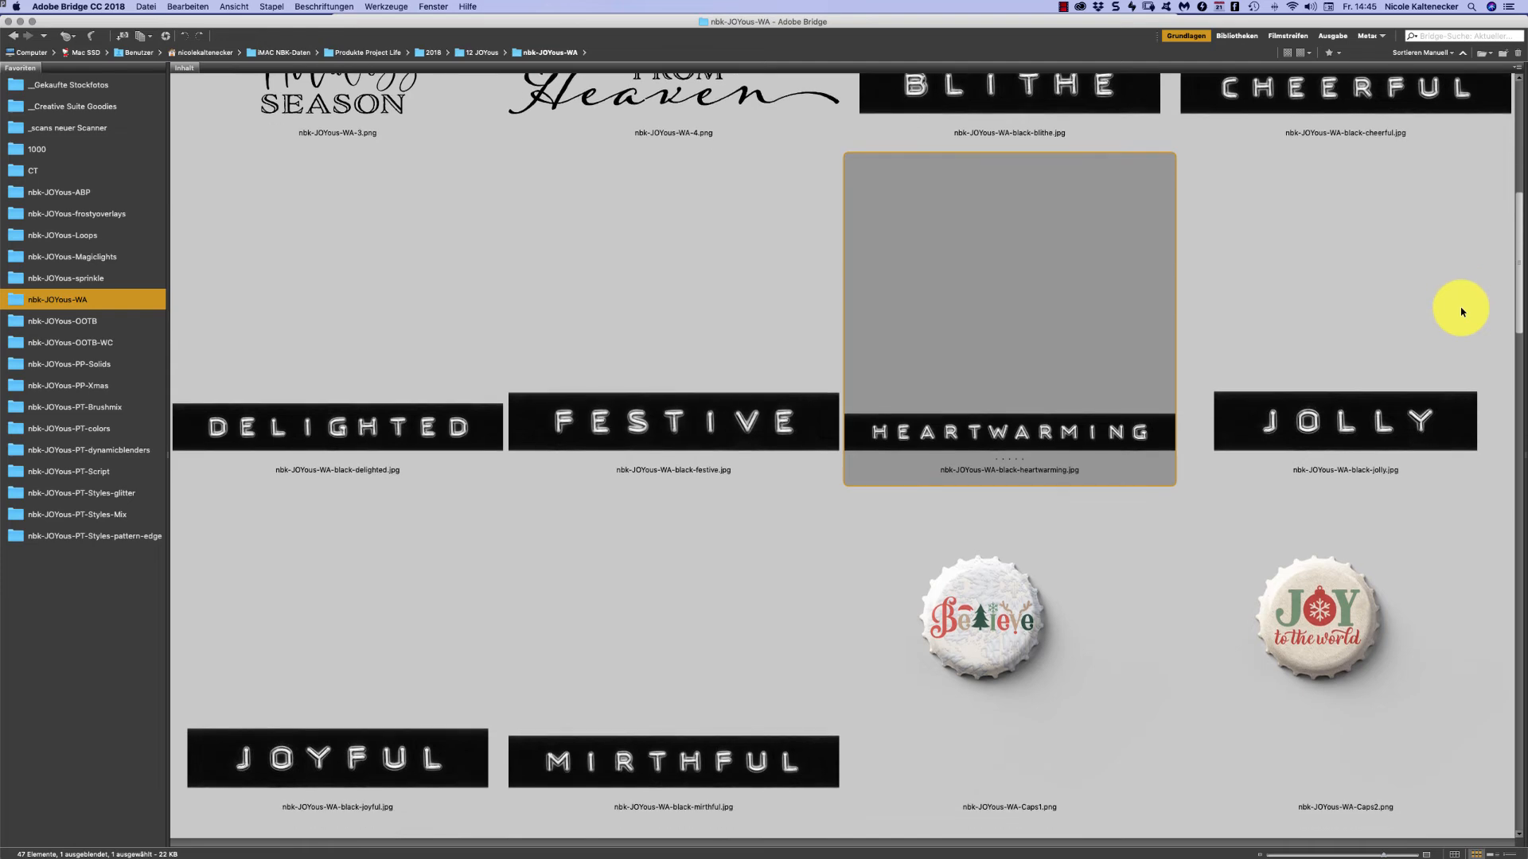
pyautogui.doubleClick(699, 365)
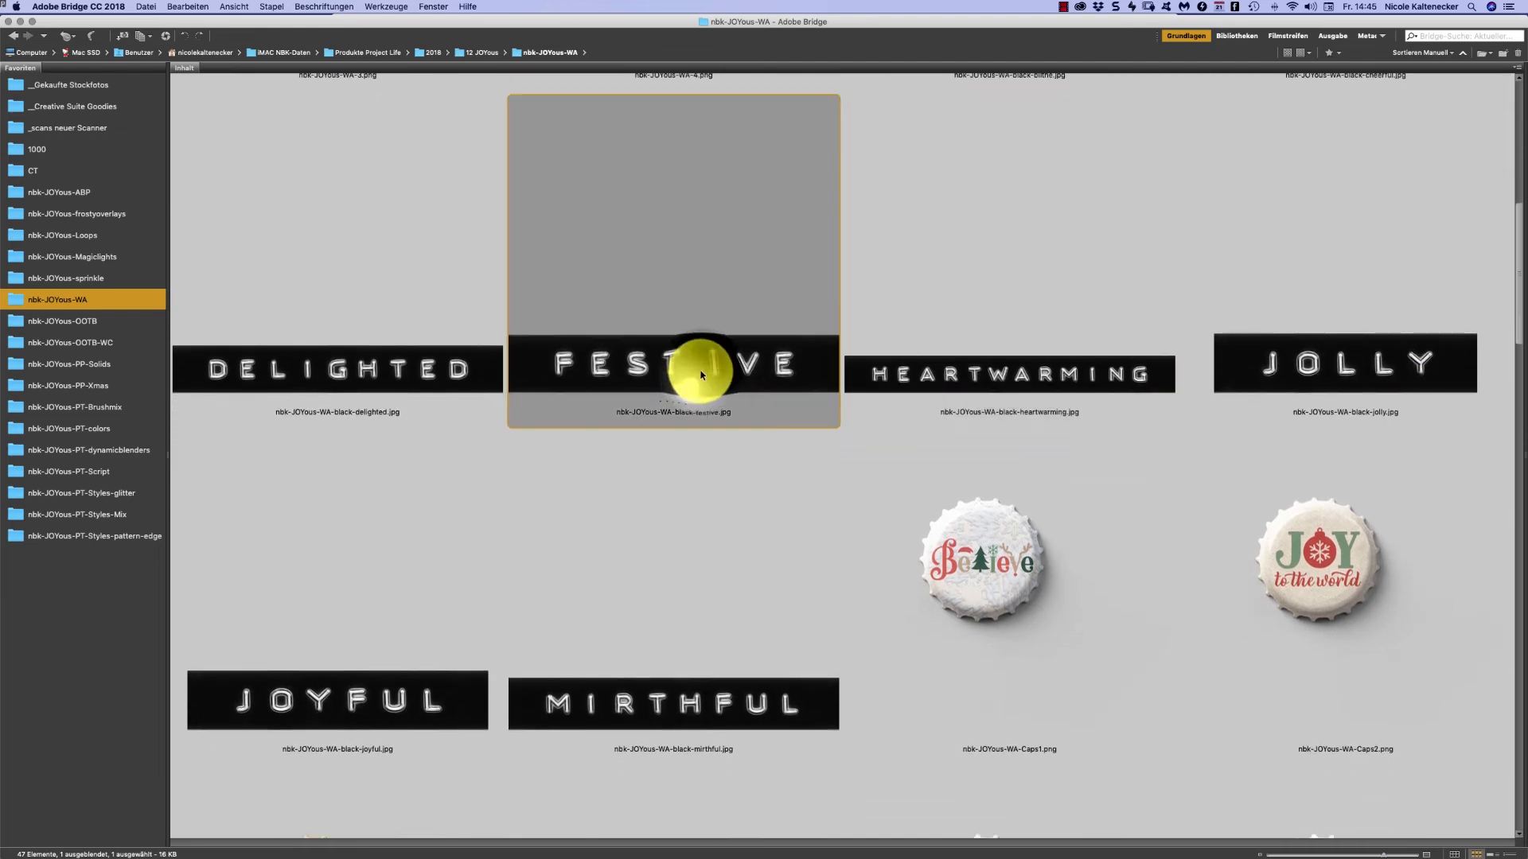
# - Copy the "FESTIVE" label into the page, place it across the frame's upper-left edge and bring its layer to the top of the stack
pyautogui.moveTo(370, 90); pyautogui.dragTo(659, 251)
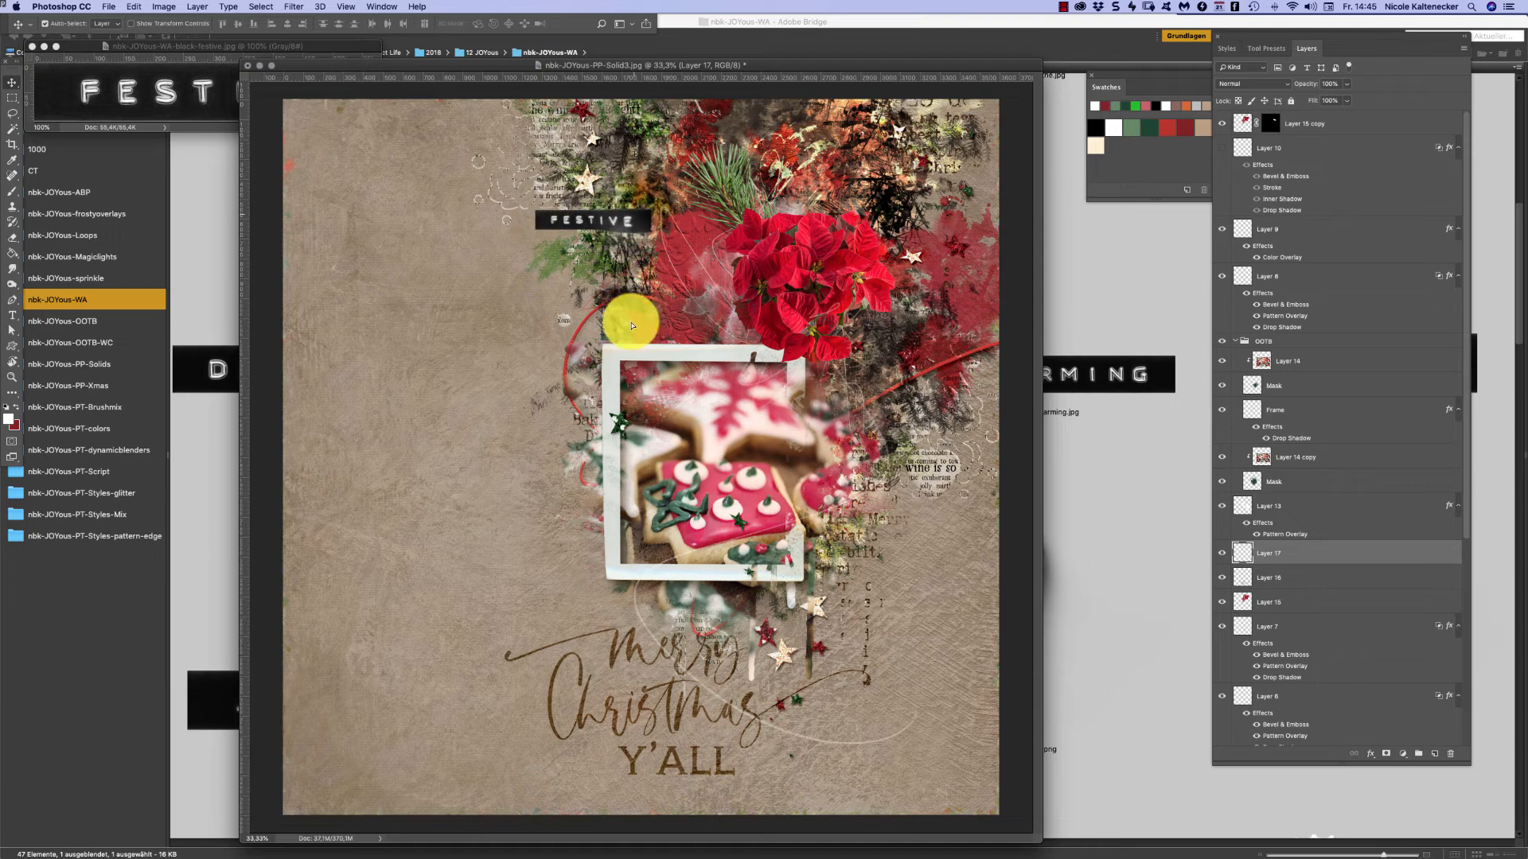
pyautogui.moveTo(637, 332); pyautogui.dragTo(637, 382)
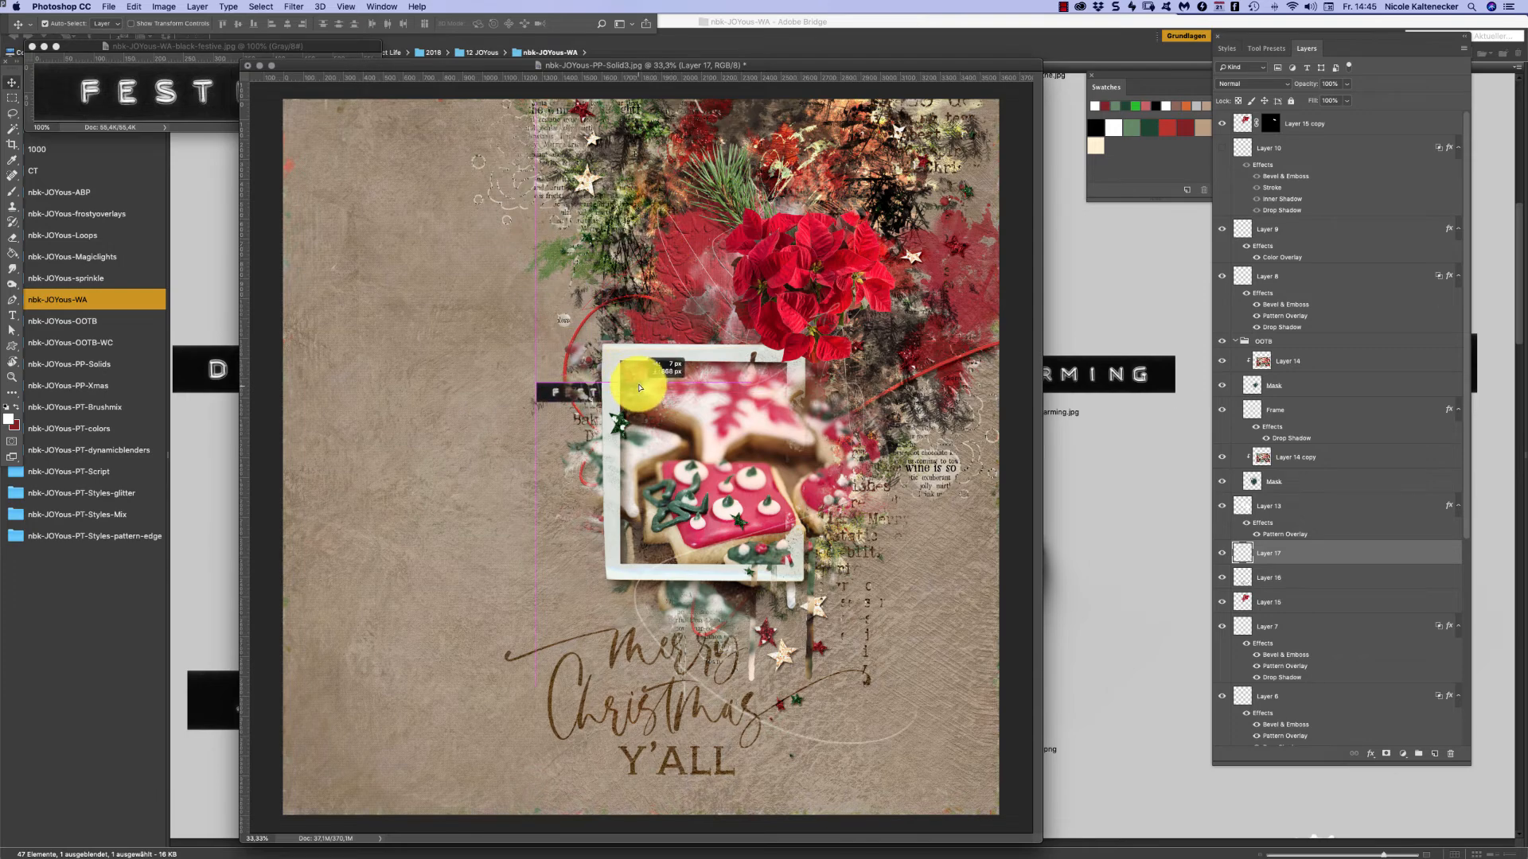
pyautogui.press('super+shift+bracketright')
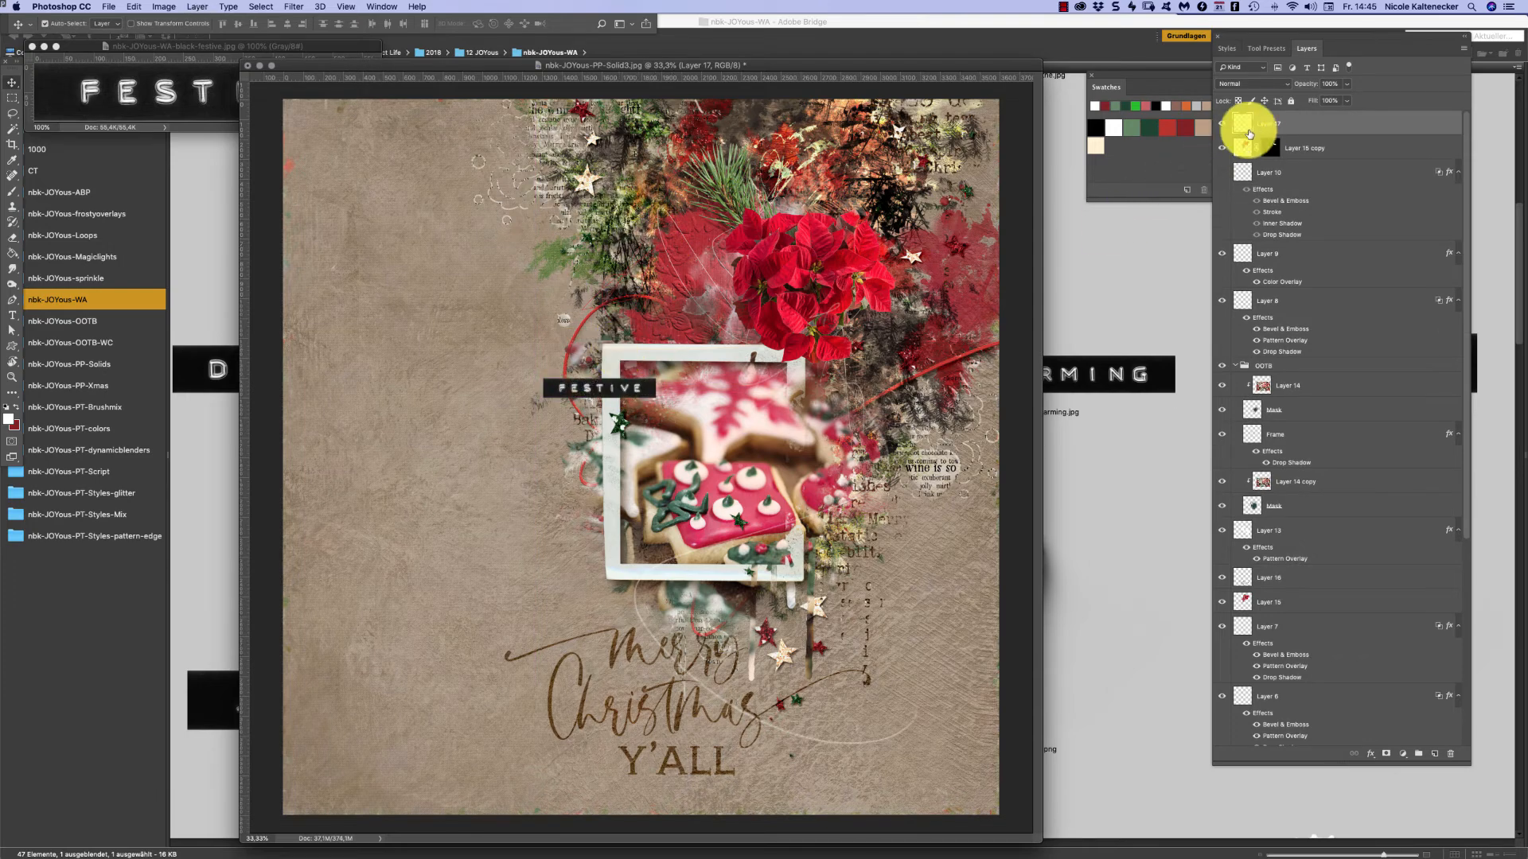
# - Add a Linear Burn drop shadow to the "FESTIVE" label with 40% opacity and the light angle at about 49°
pyautogui.click(1370, 758)
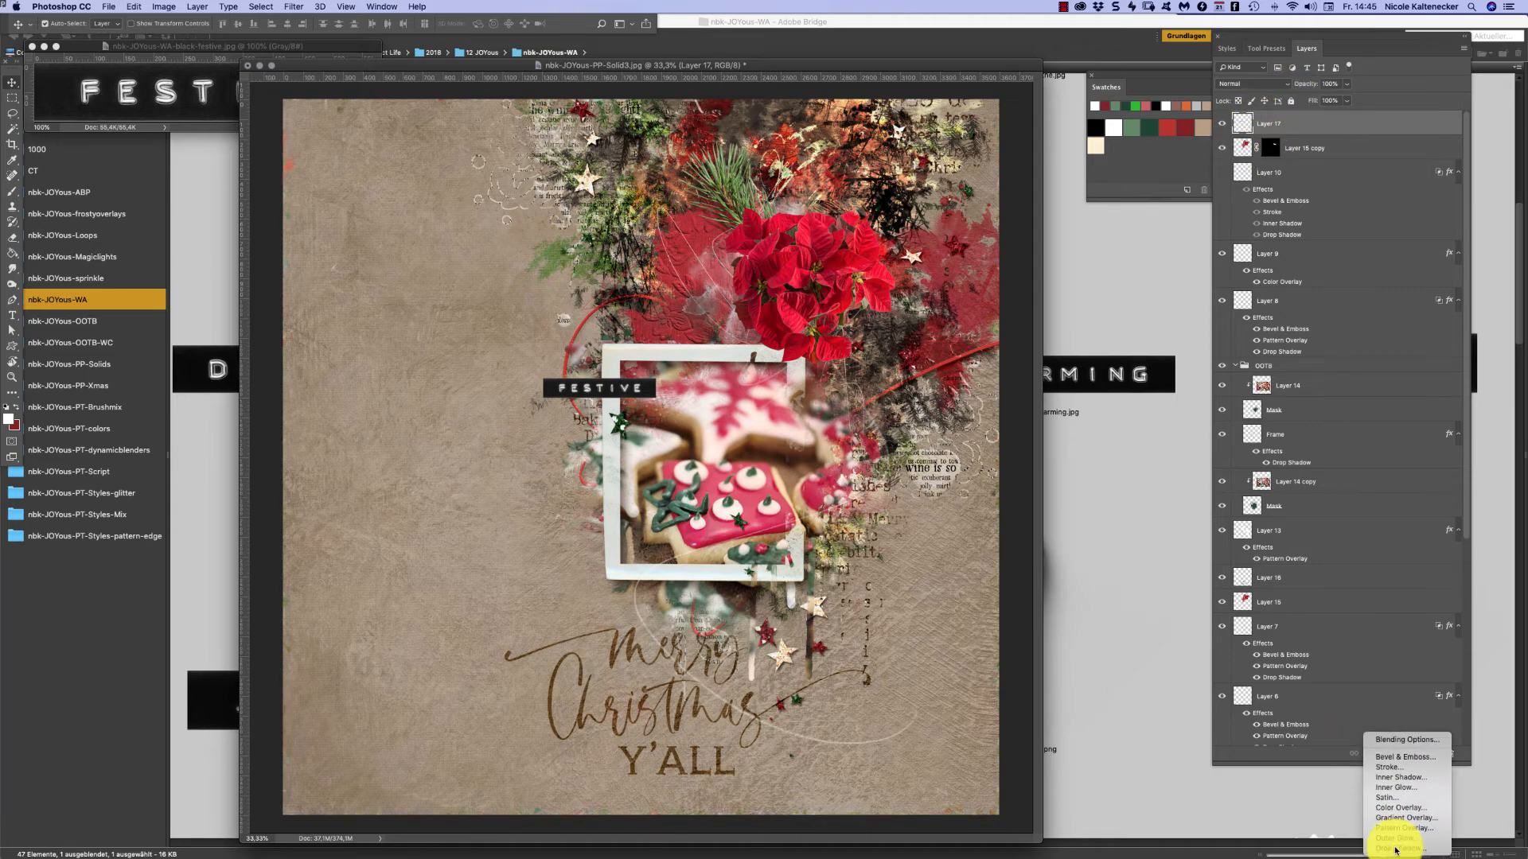
pyautogui.click(1395, 850)
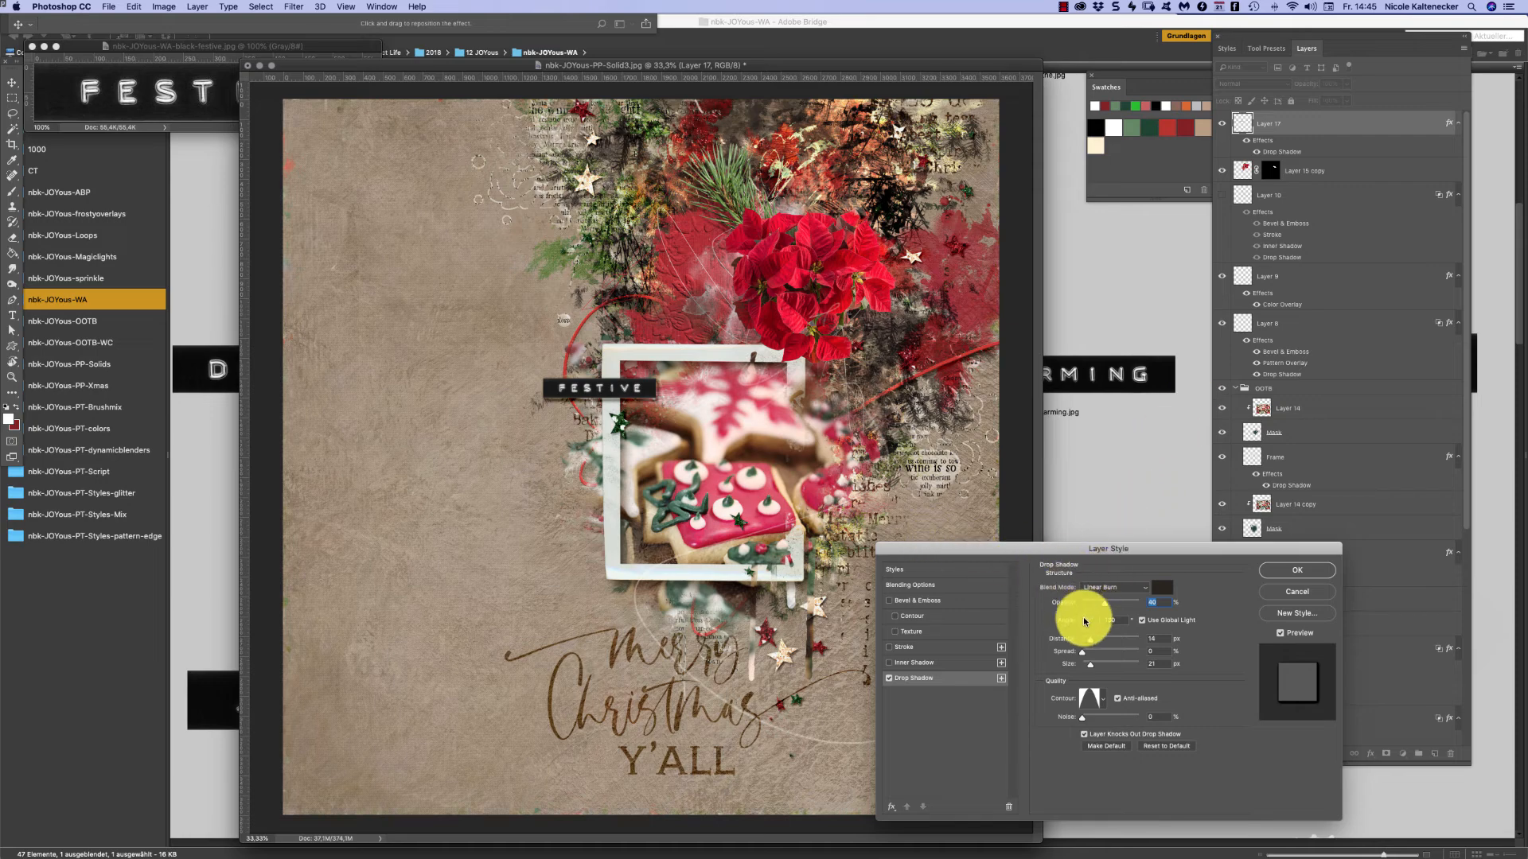
pyautogui.moveTo(1090, 613); pyautogui.dragTo(1104, 601)
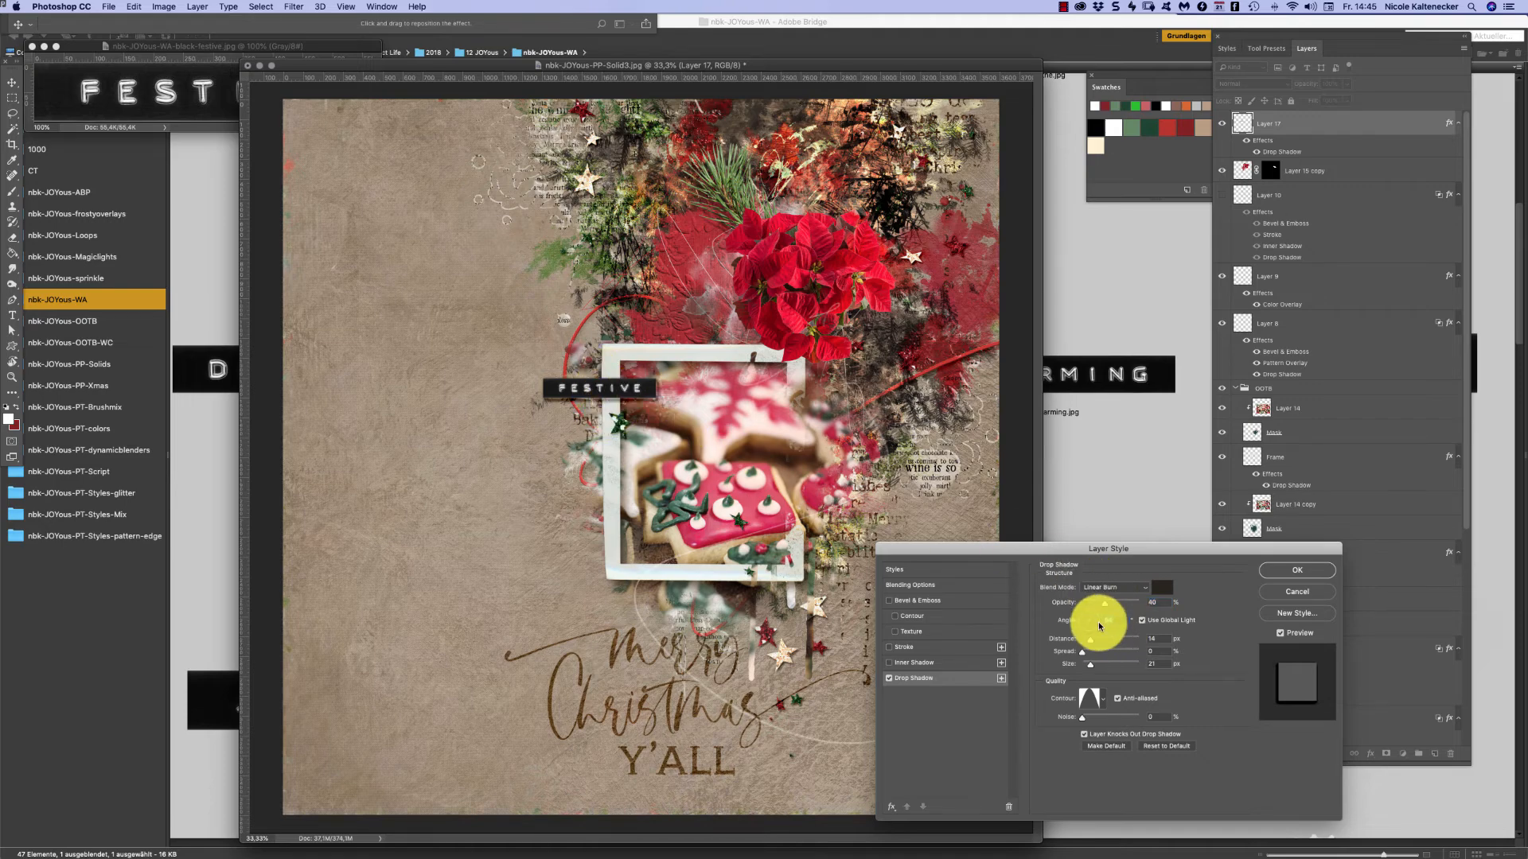
pyautogui.moveTo(1093, 620); pyautogui.dragTo(1108, 580)
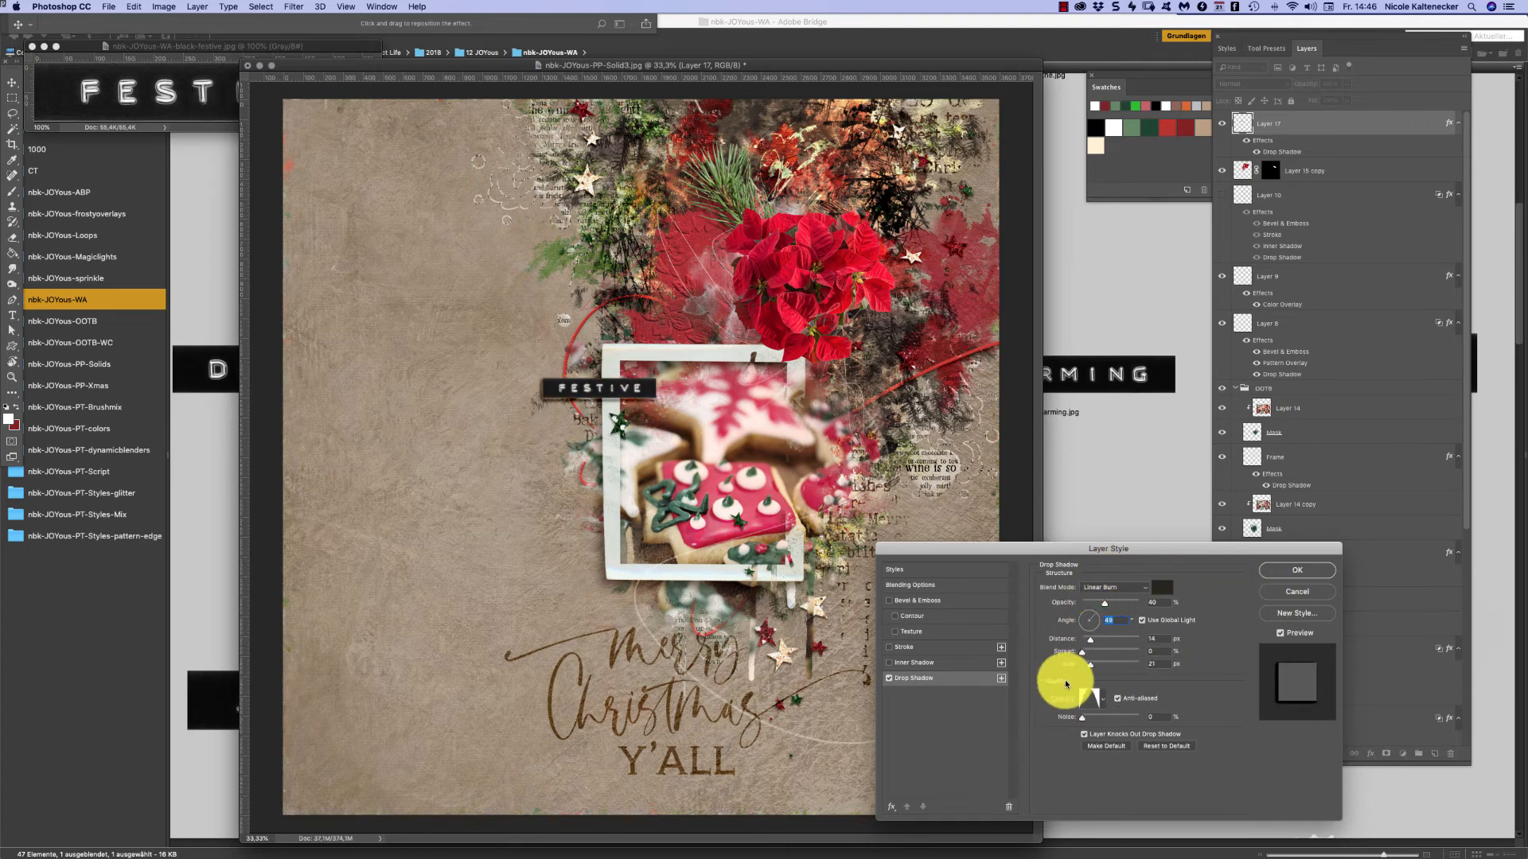
# - Delete the hidden effects from the label's style list and apply the drop shadow with a straight linear contour
pyautogui.click(891, 807)
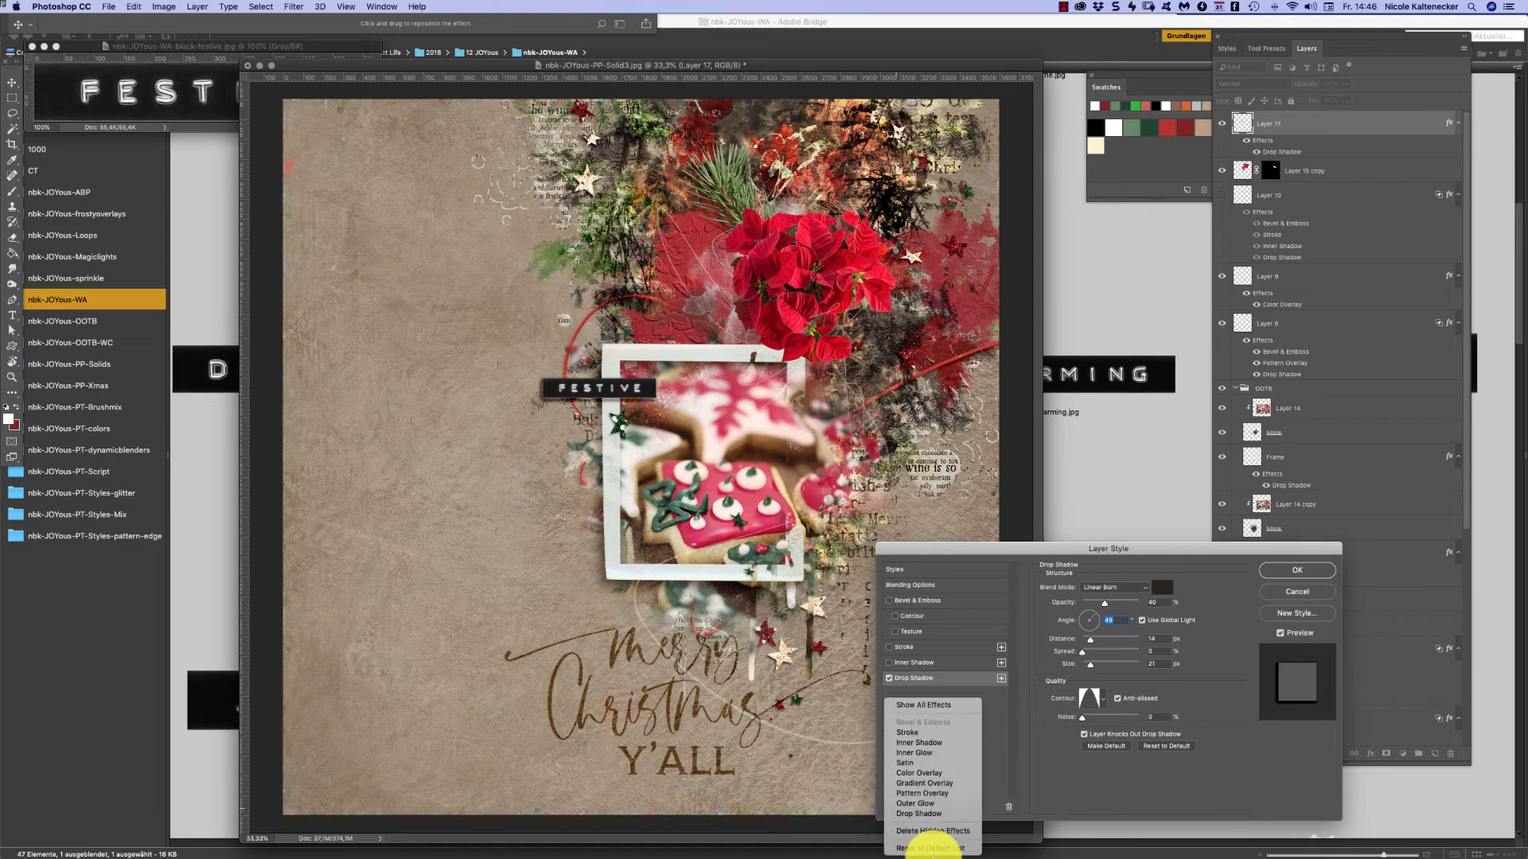
pyautogui.click(934, 831)
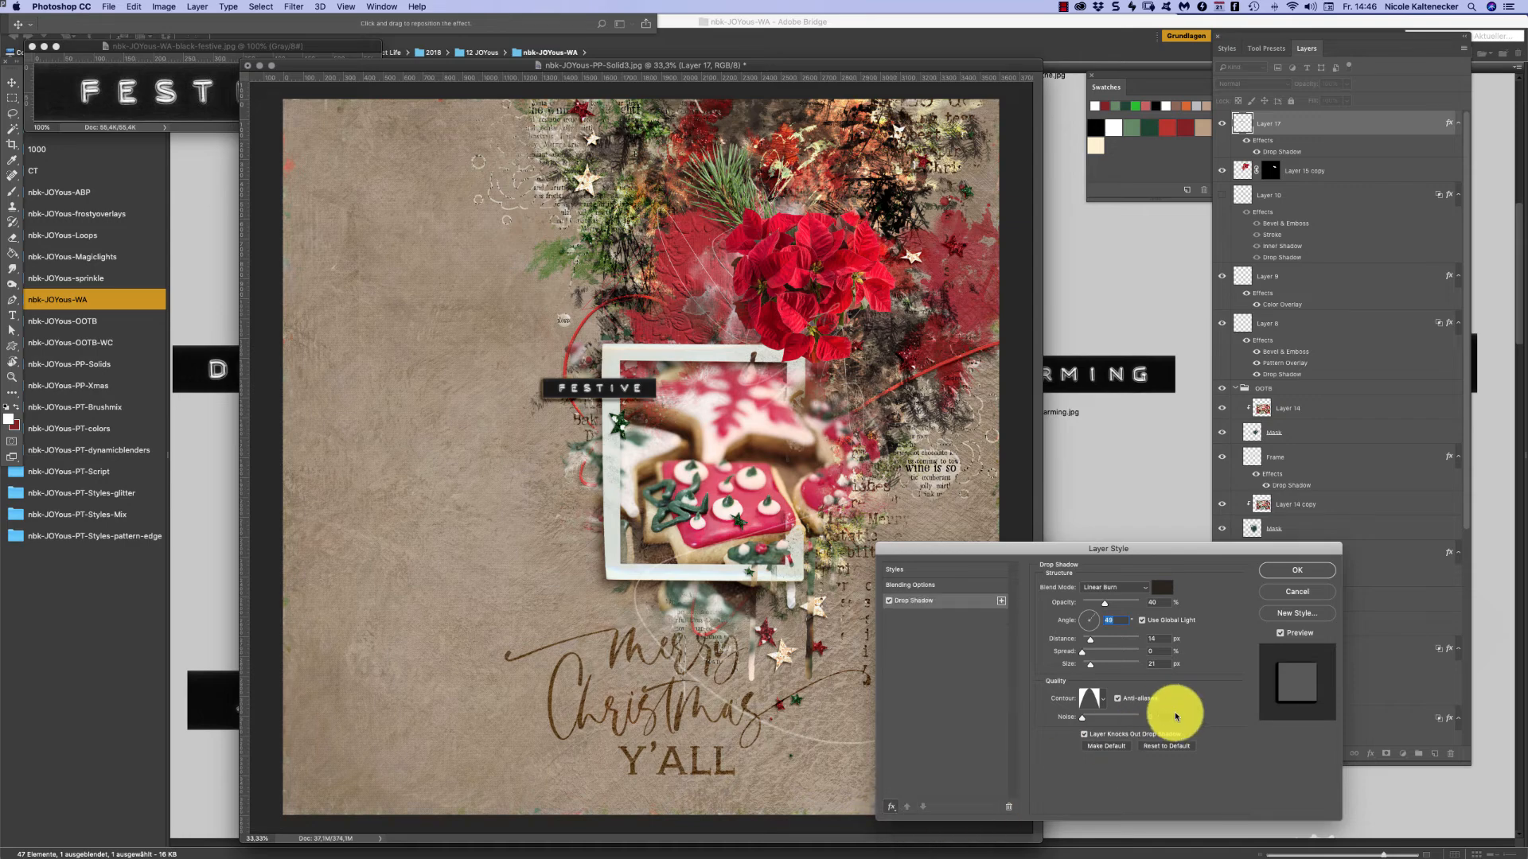
pyautogui.click(1102, 697)
pyautogui.click(1030, 725)
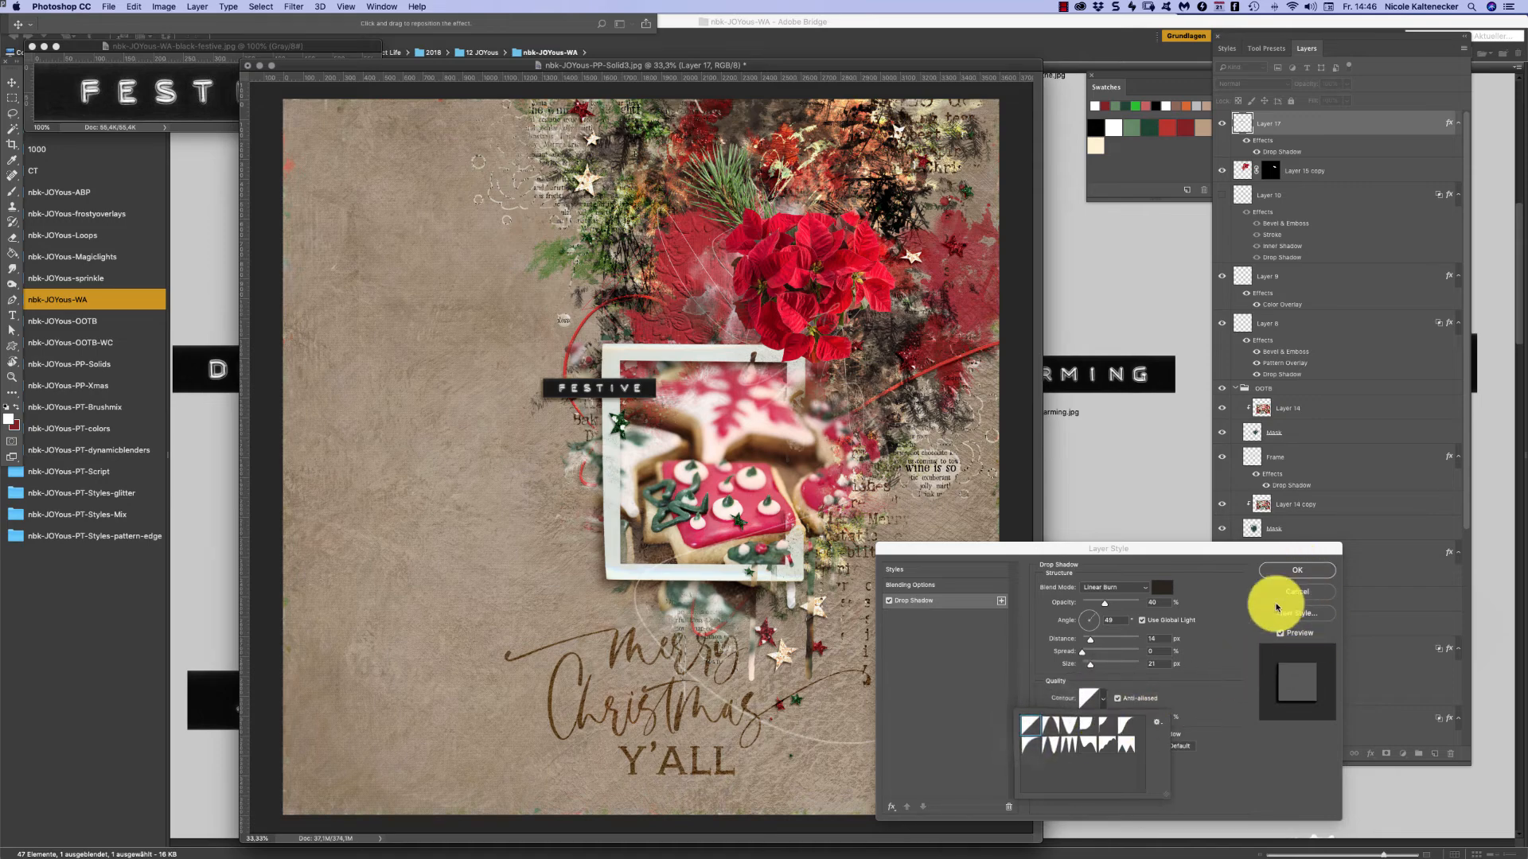
pyautogui.click(1291, 572)
pyautogui.click(1292, 571)
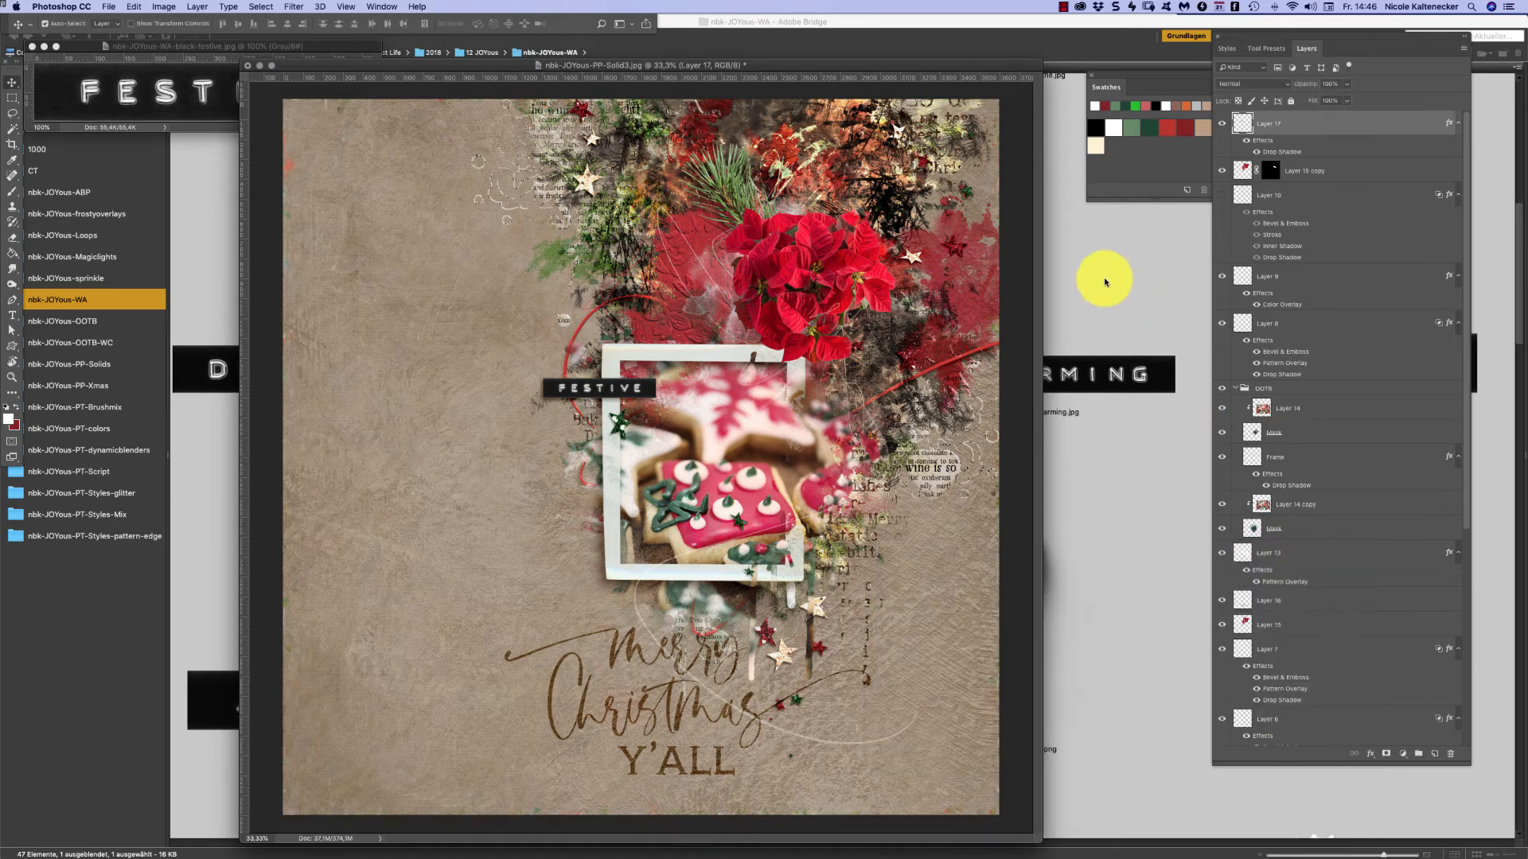
# - Shift the "FESTIVE" label slightly farther onto the frame, and add a drop shadow to the poinsettia copy that overlaps the frame
pyautogui.moveTo(643, 387); pyautogui.dragTo(643, 384)
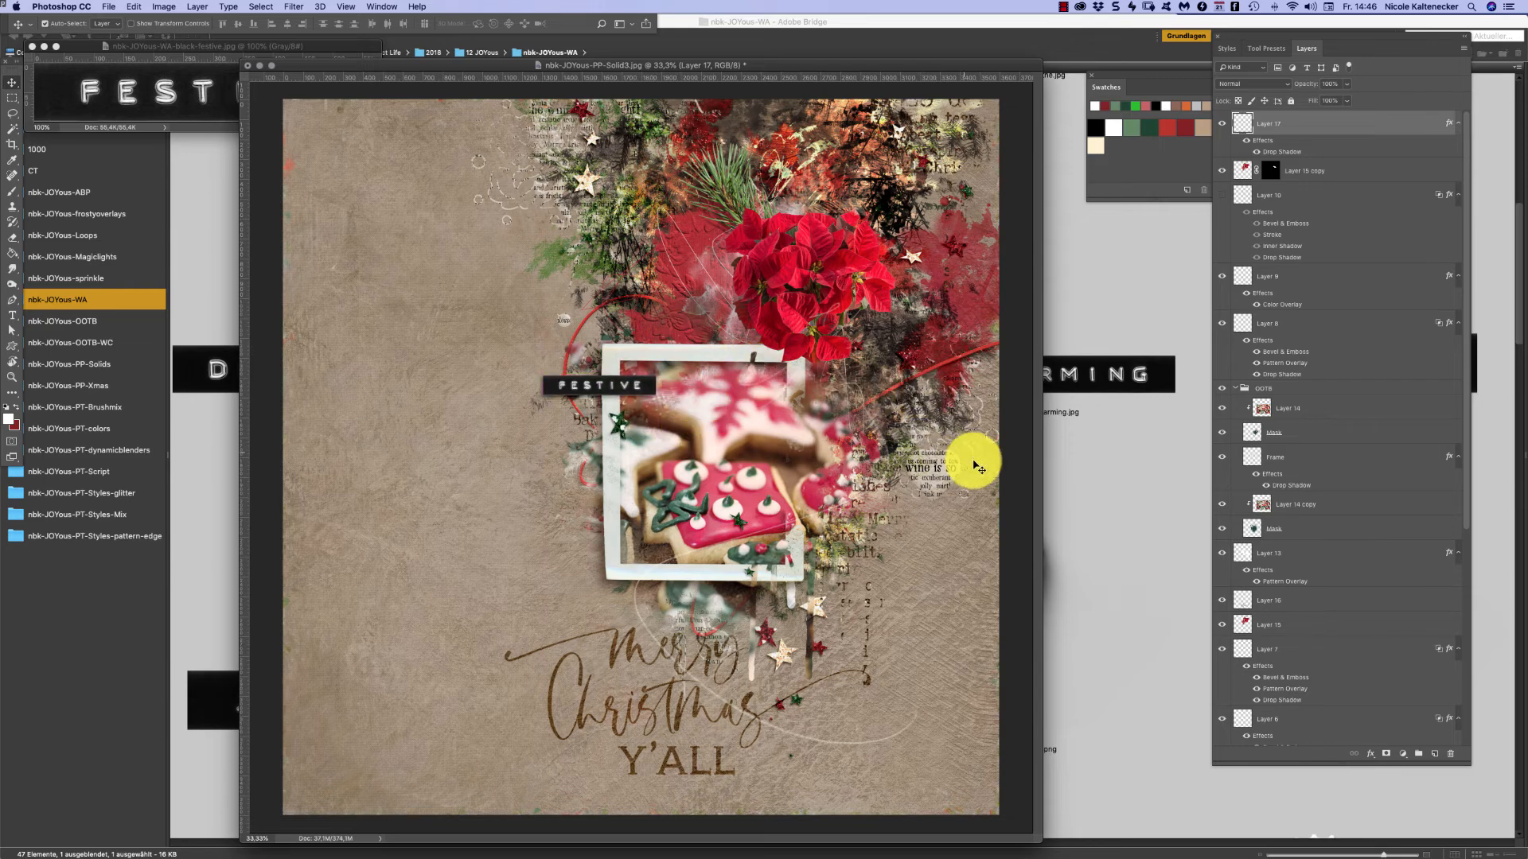
pyautogui.moveTo(634, 388); pyautogui.dragTo(645, 396)
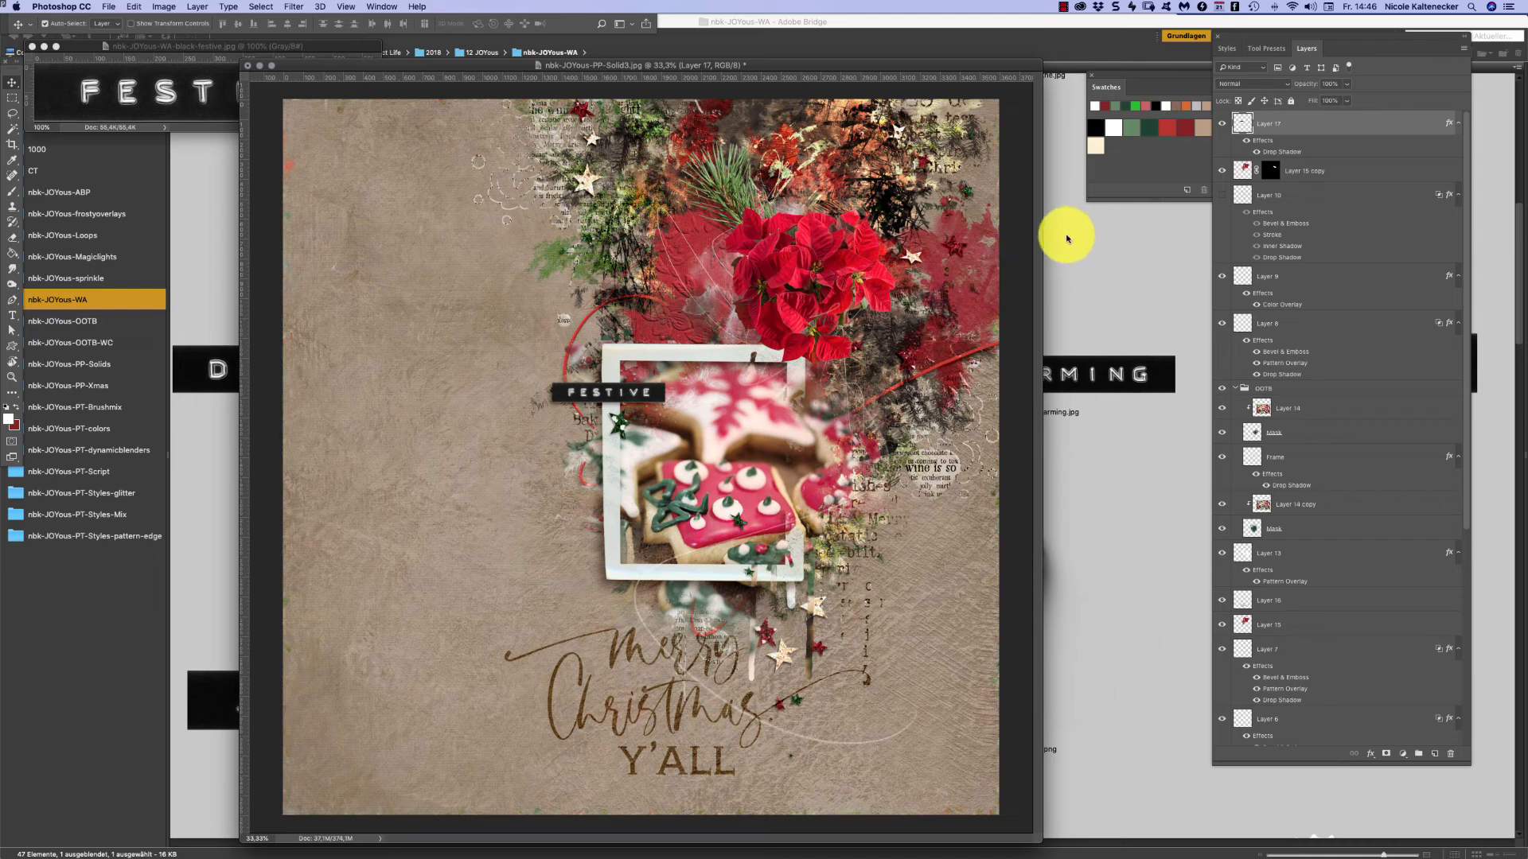
pyautogui.click(792, 352)
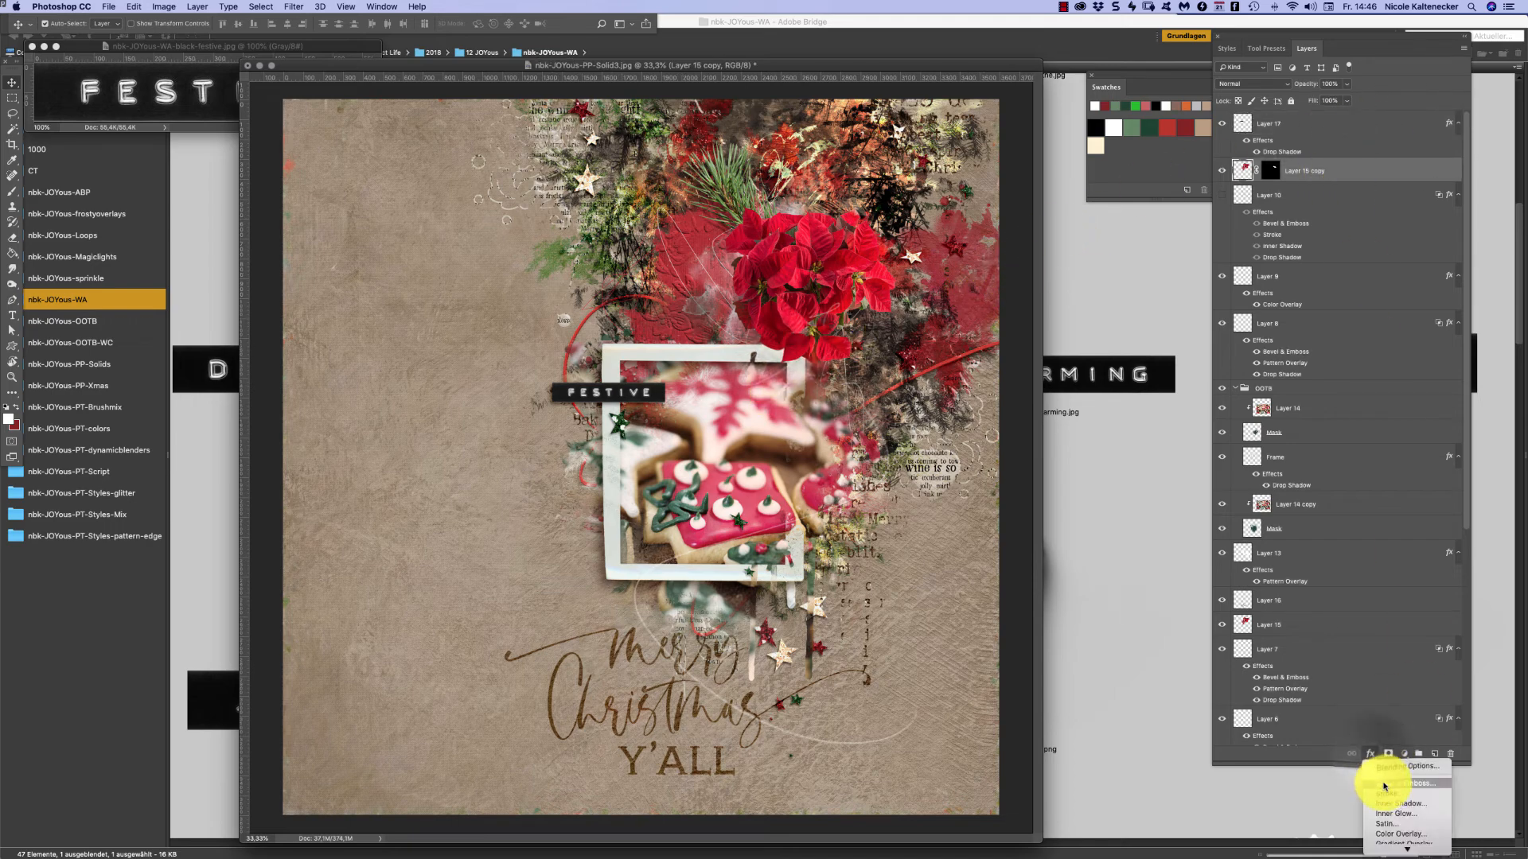
pyautogui.moveTo(1290, 147); pyautogui.dragTo(1324, 179)
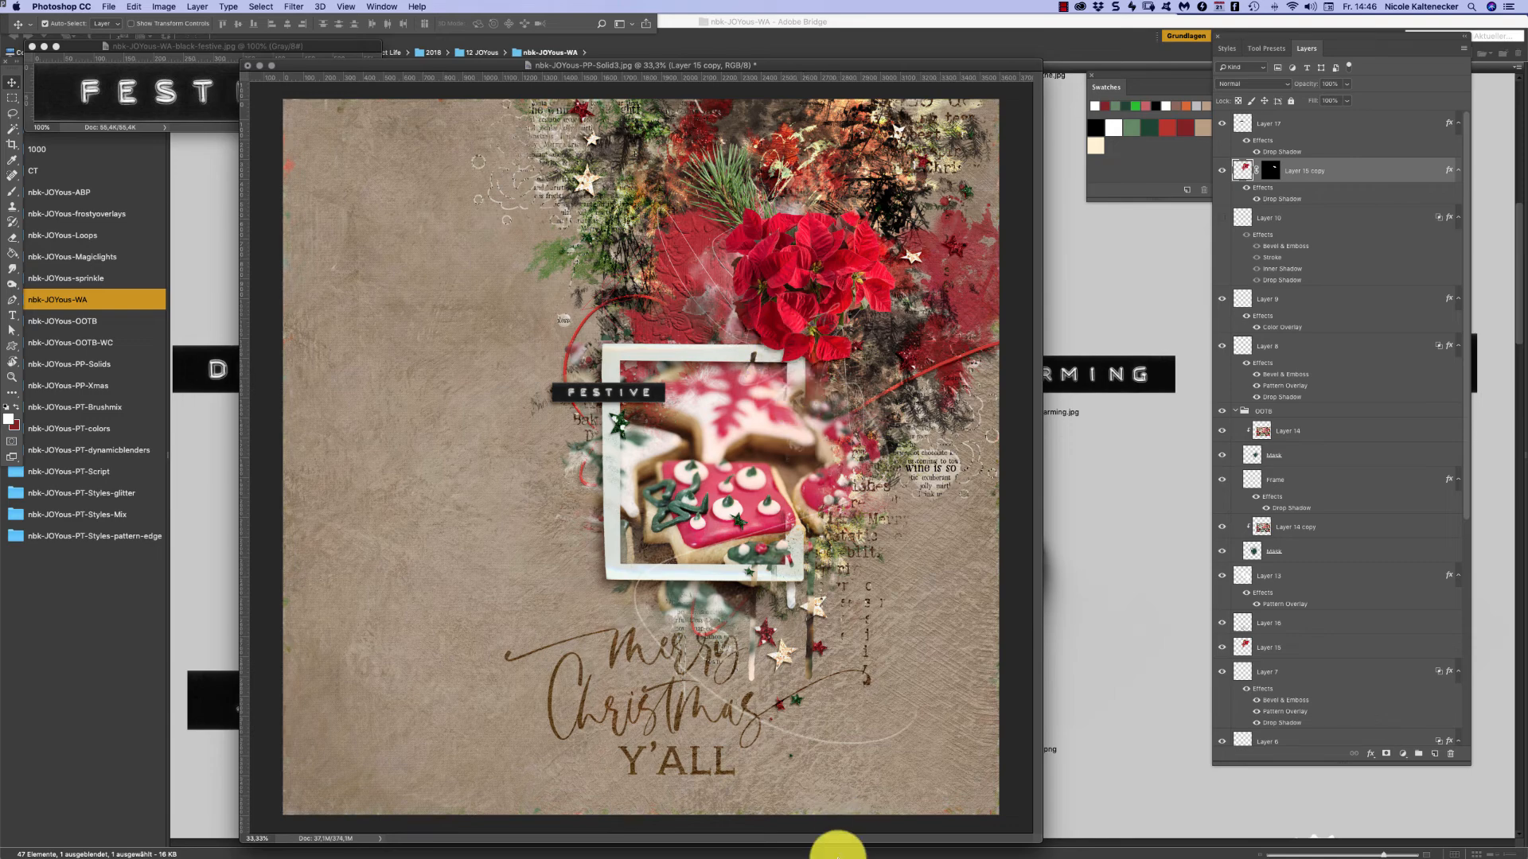
# - Switch to Adobe Bridge and open nbk-JOYous-sprinkle-6.png from the nbk-JOYous-sprinkle folder in Photoshop
pyautogui.moveTo(866, 855)
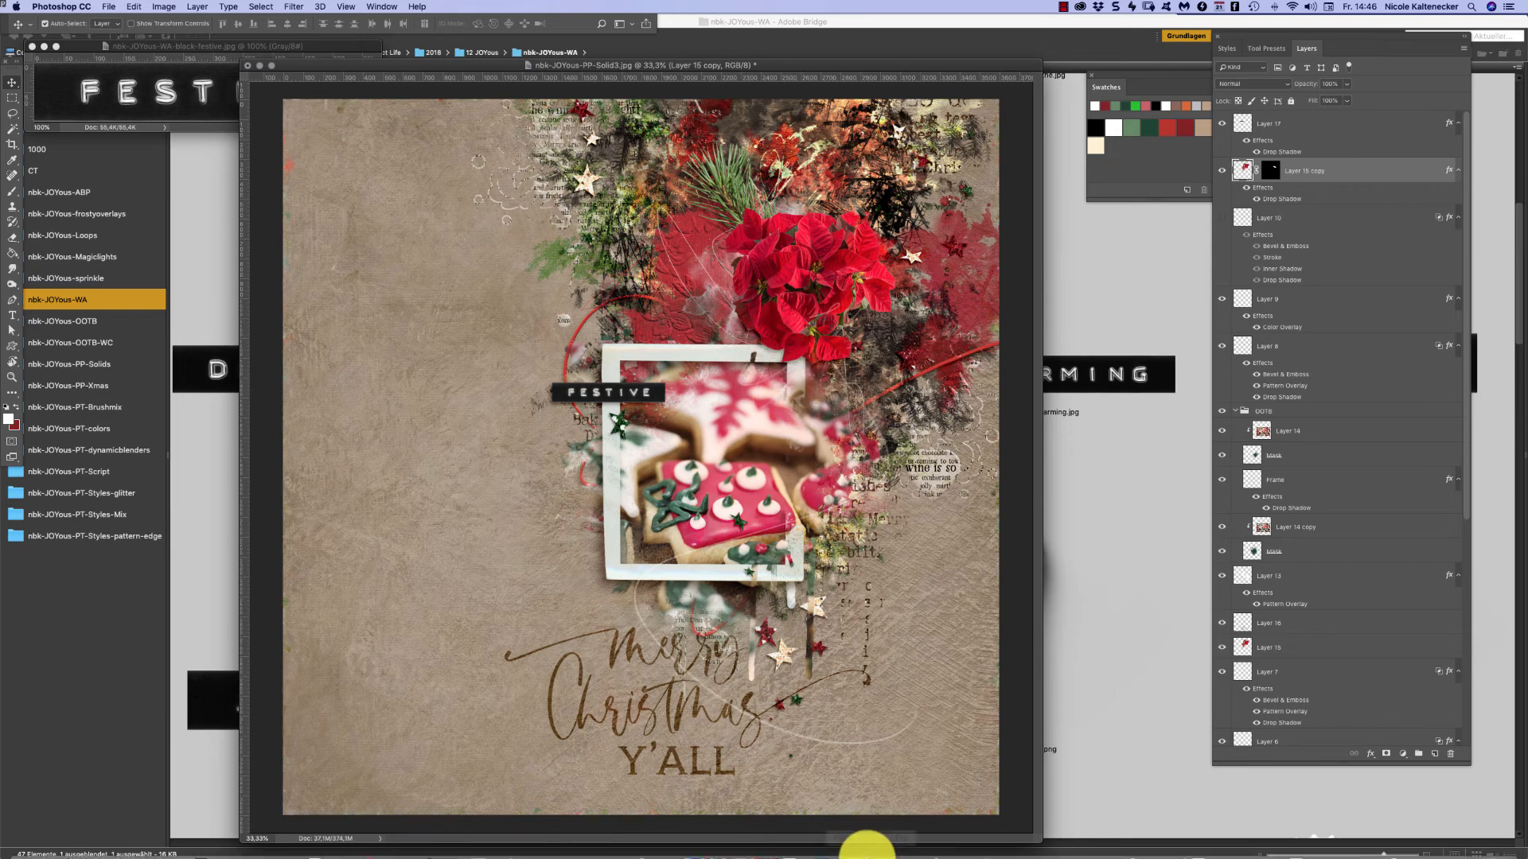
pyautogui.click(1102, 518)
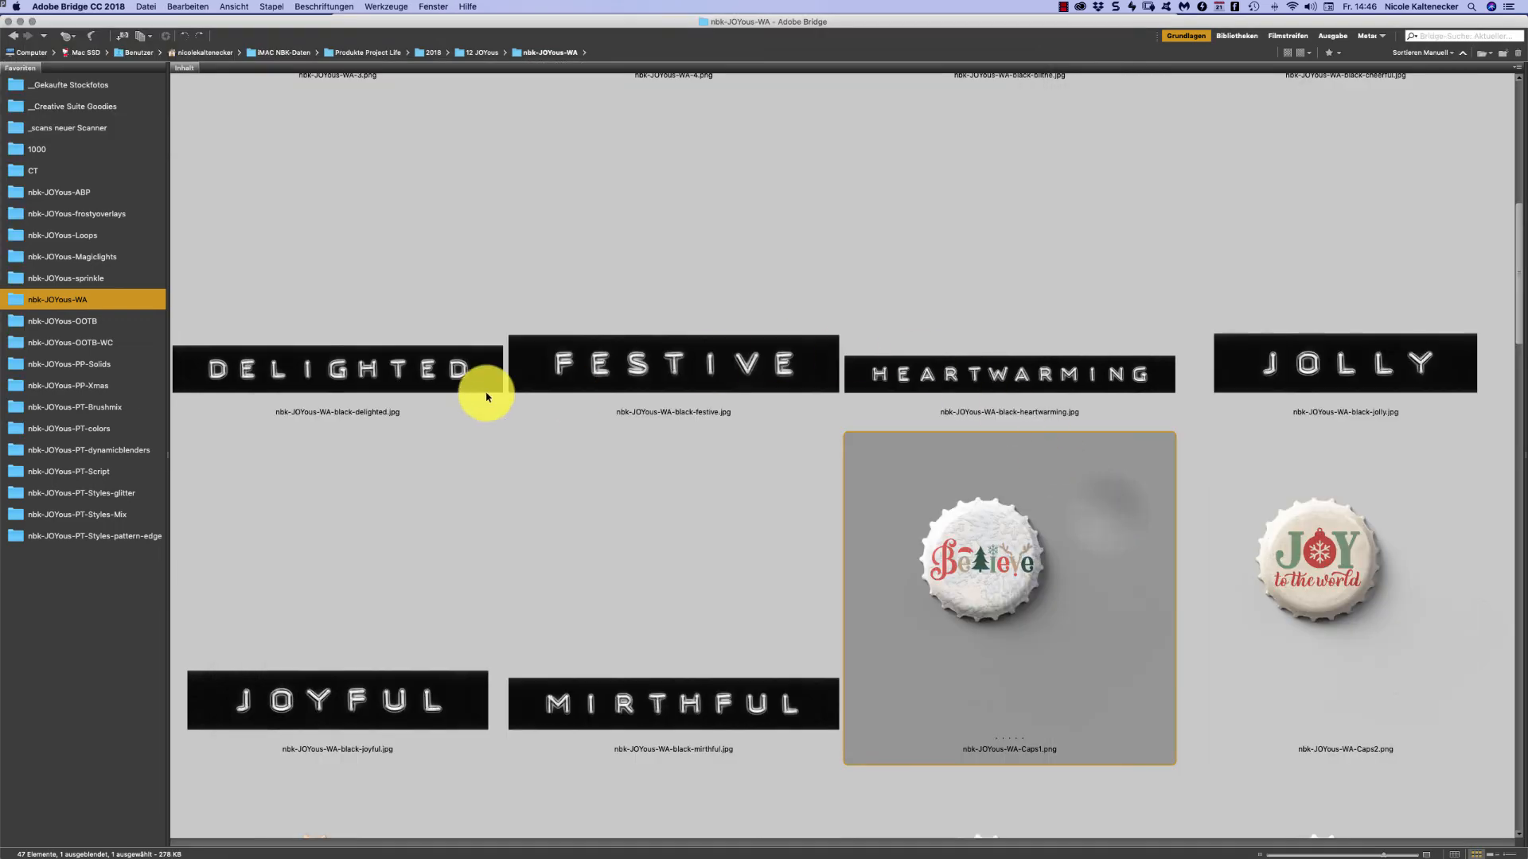
pyautogui.click(104, 254)
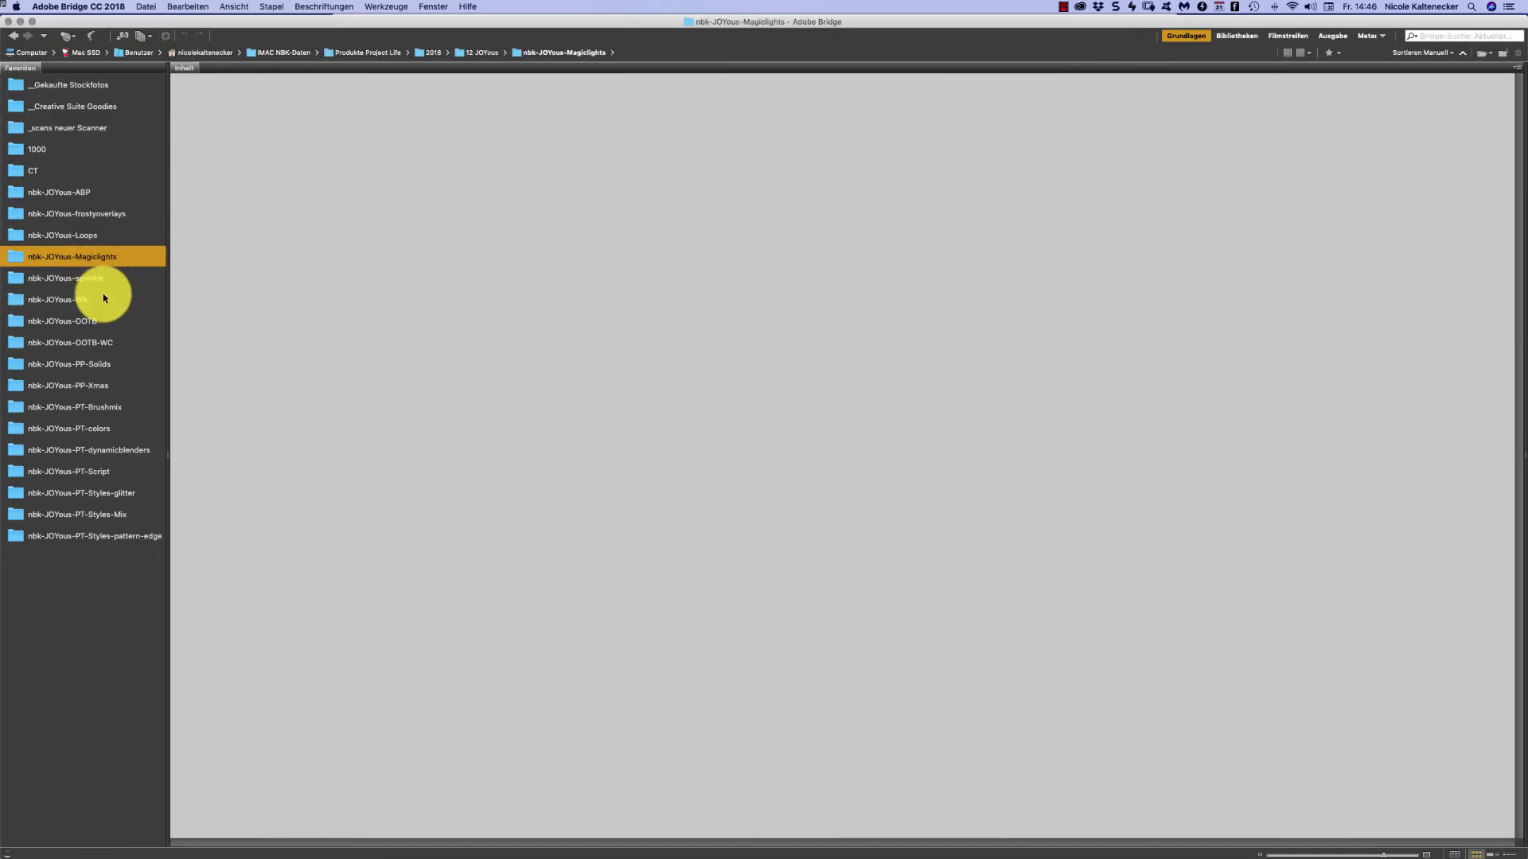
pyautogui.click(93, 284)
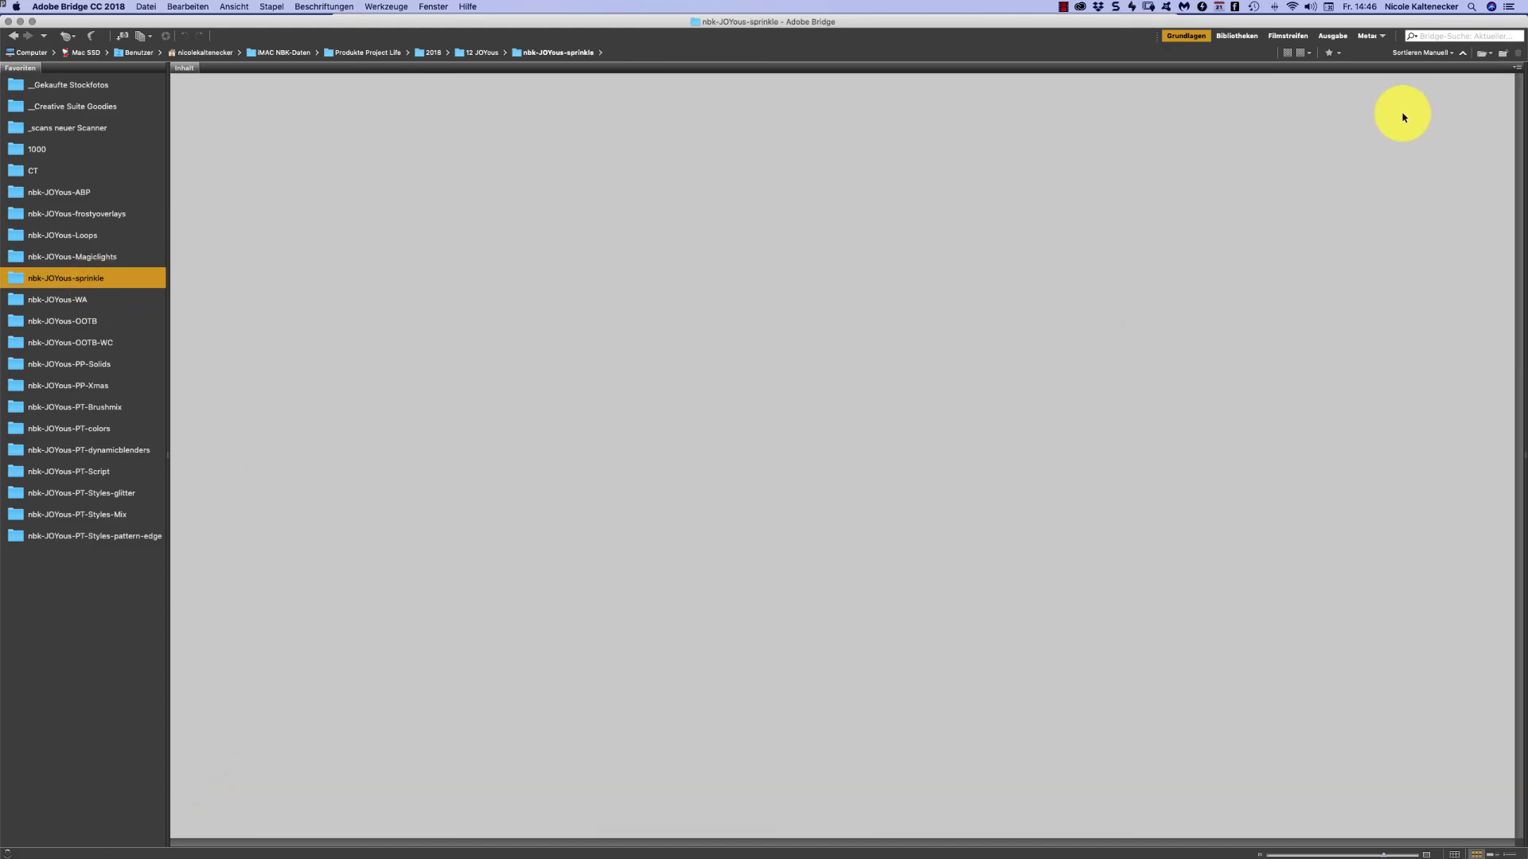
pyautogui.moveTo(1516, 100); pyautogui.dragTo(1515, 101)
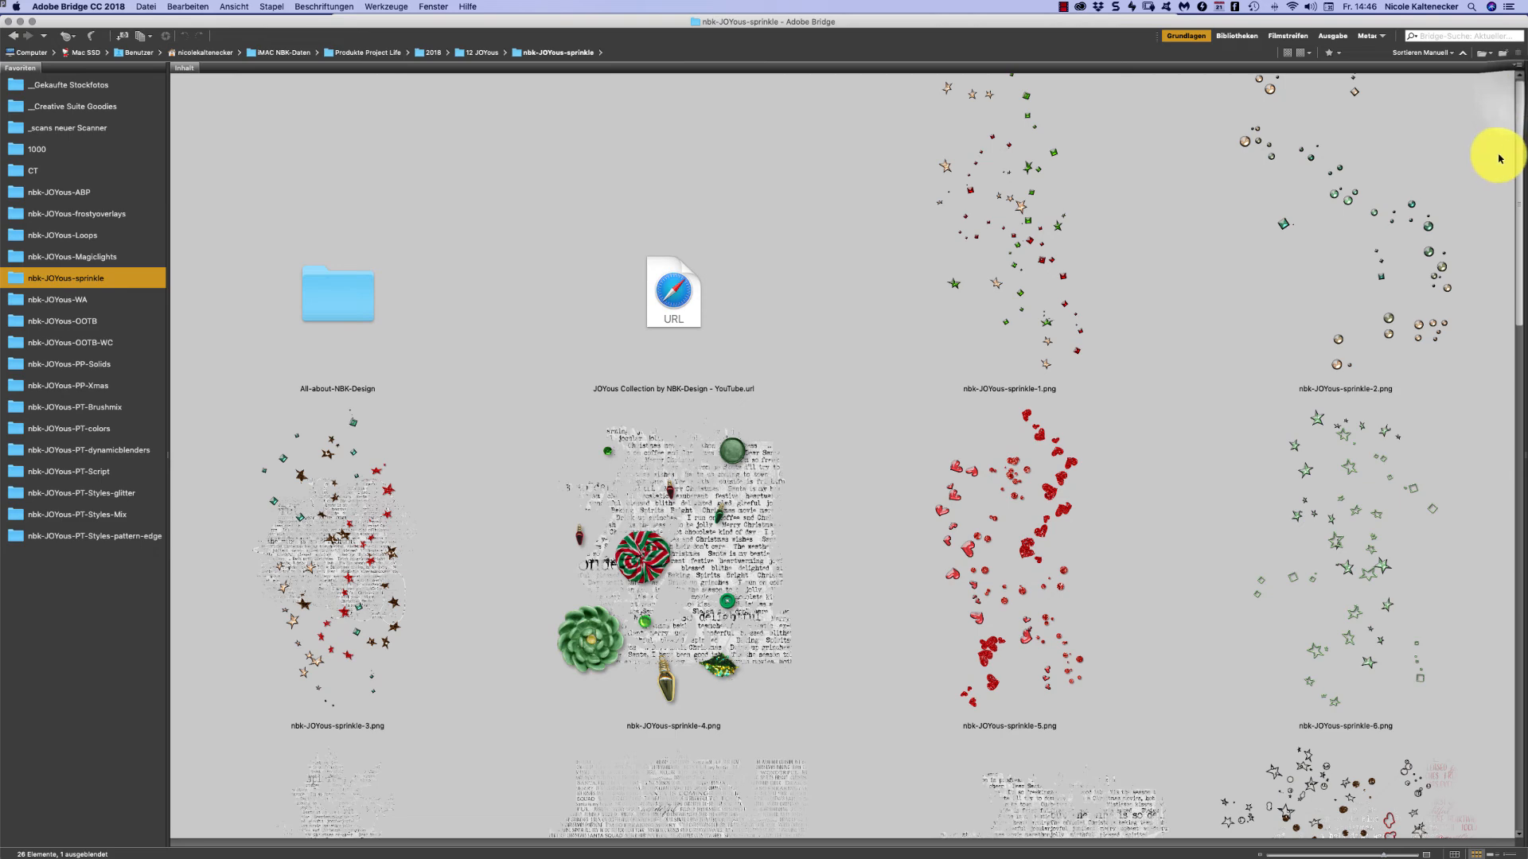
pyautogui.scroll(1, 1499, 157)
pyautogui.doubleClick(1367, 529)
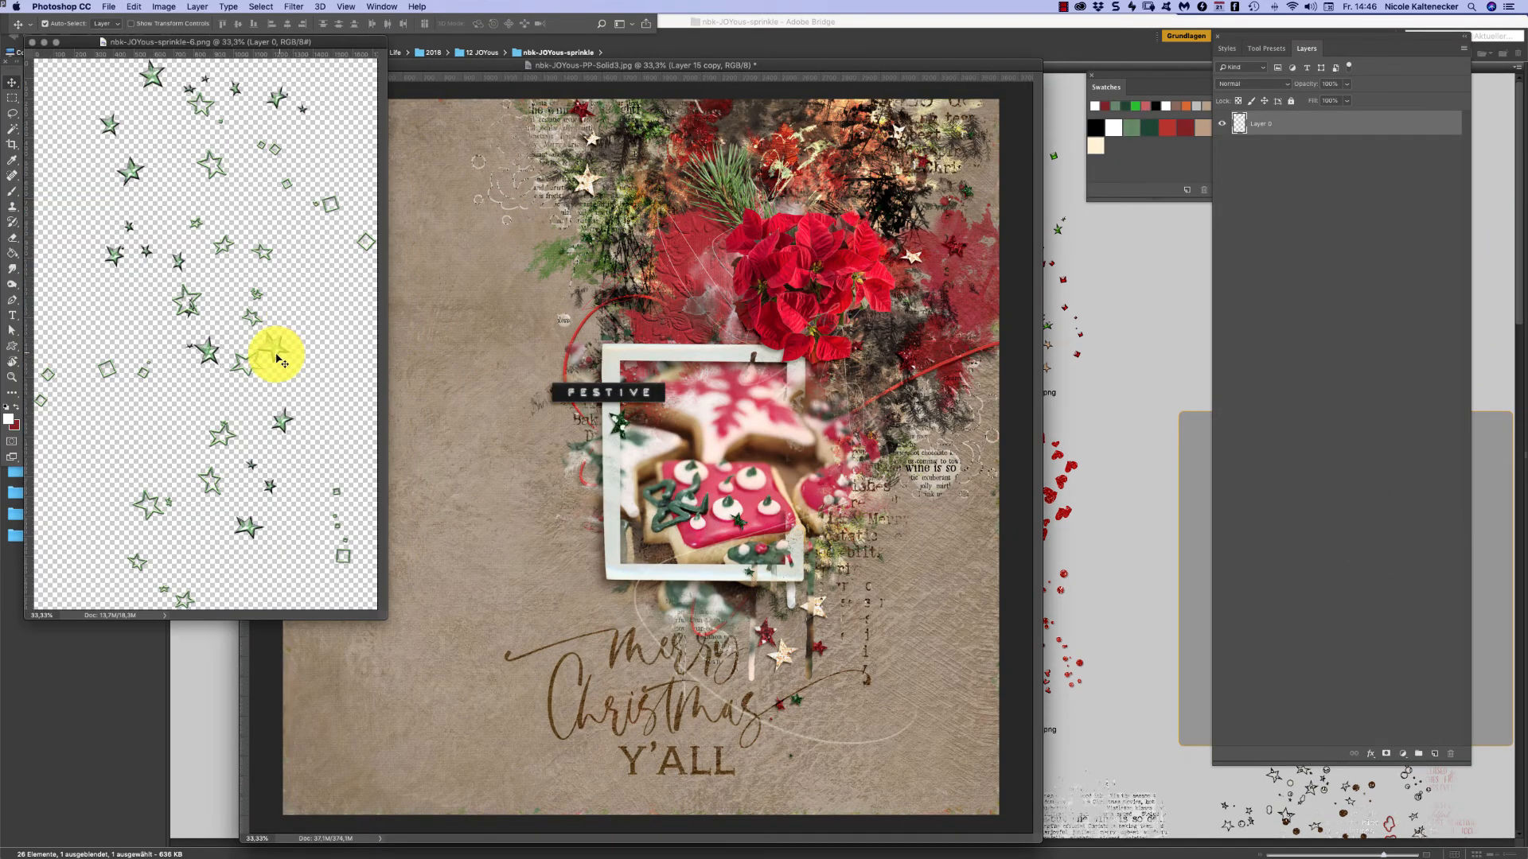
# - Copy the green star sprinkles into the page, scale them to about 82% and place them over the artwork above and left of the frame
pyautogui.click(470, 280)
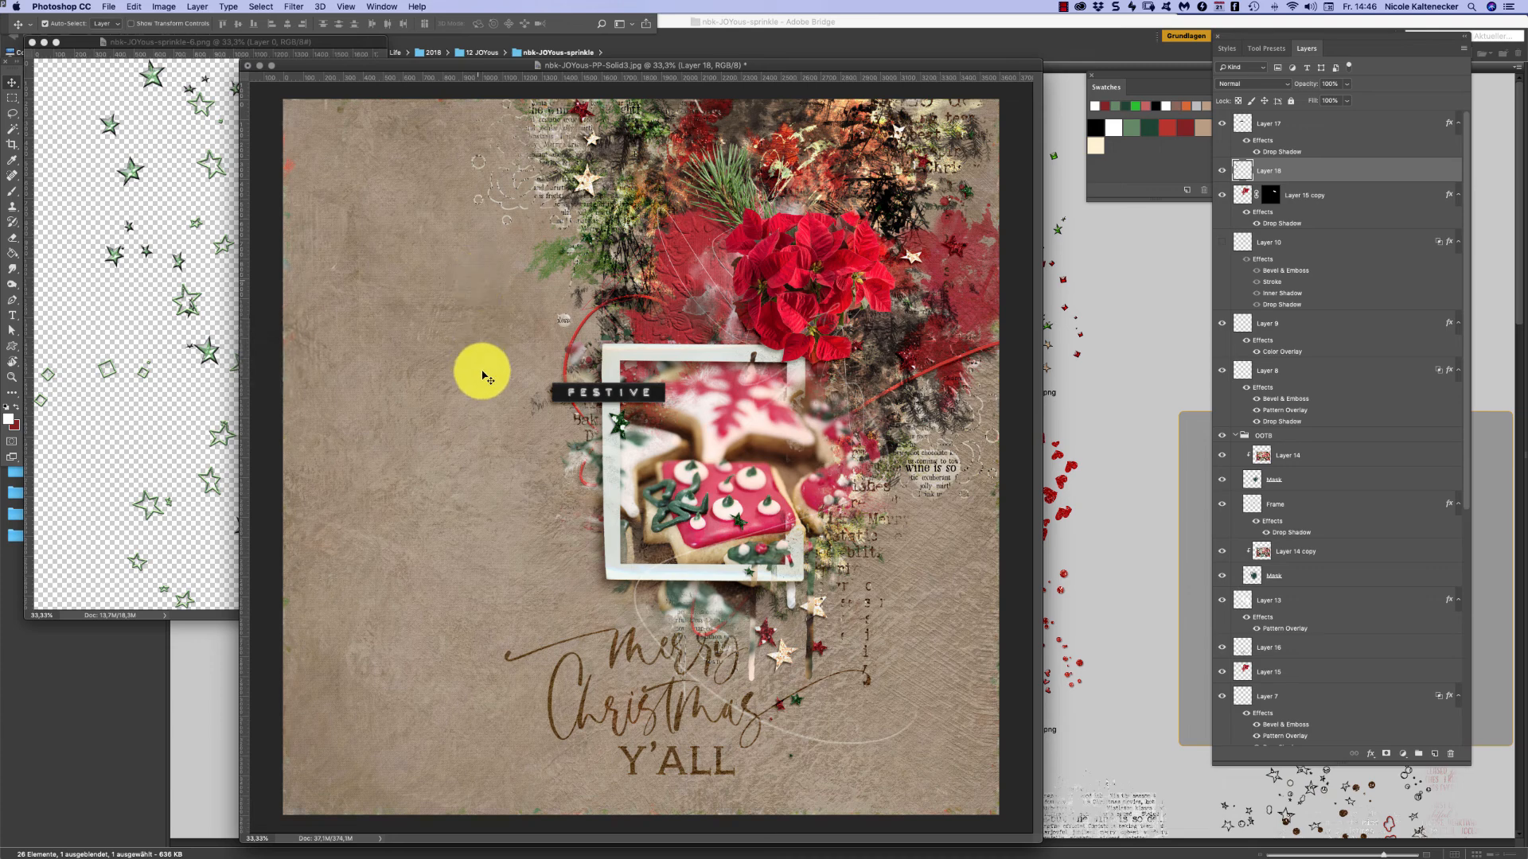
pyautogui.moveTo(451, 335); pyautogui.dragTo(666, 317)
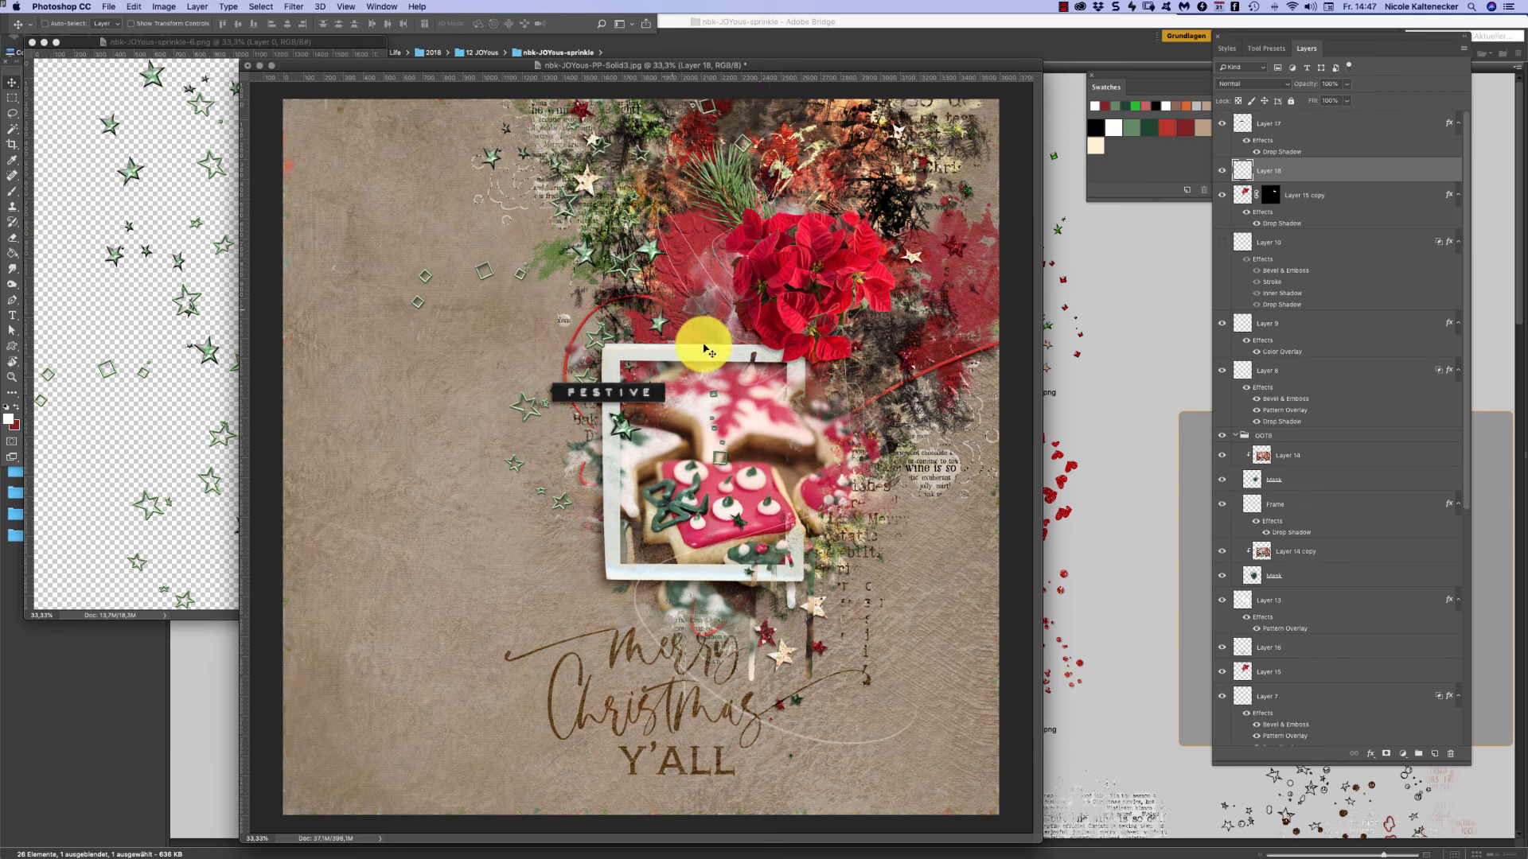
pyautogui.press('super+t')
pyautogui.moveTo(760, 517); pyautogui.dragTo(698, 456)
pyautogui.moveTo(620, 317); pyautogui.dragTo(620, 321)
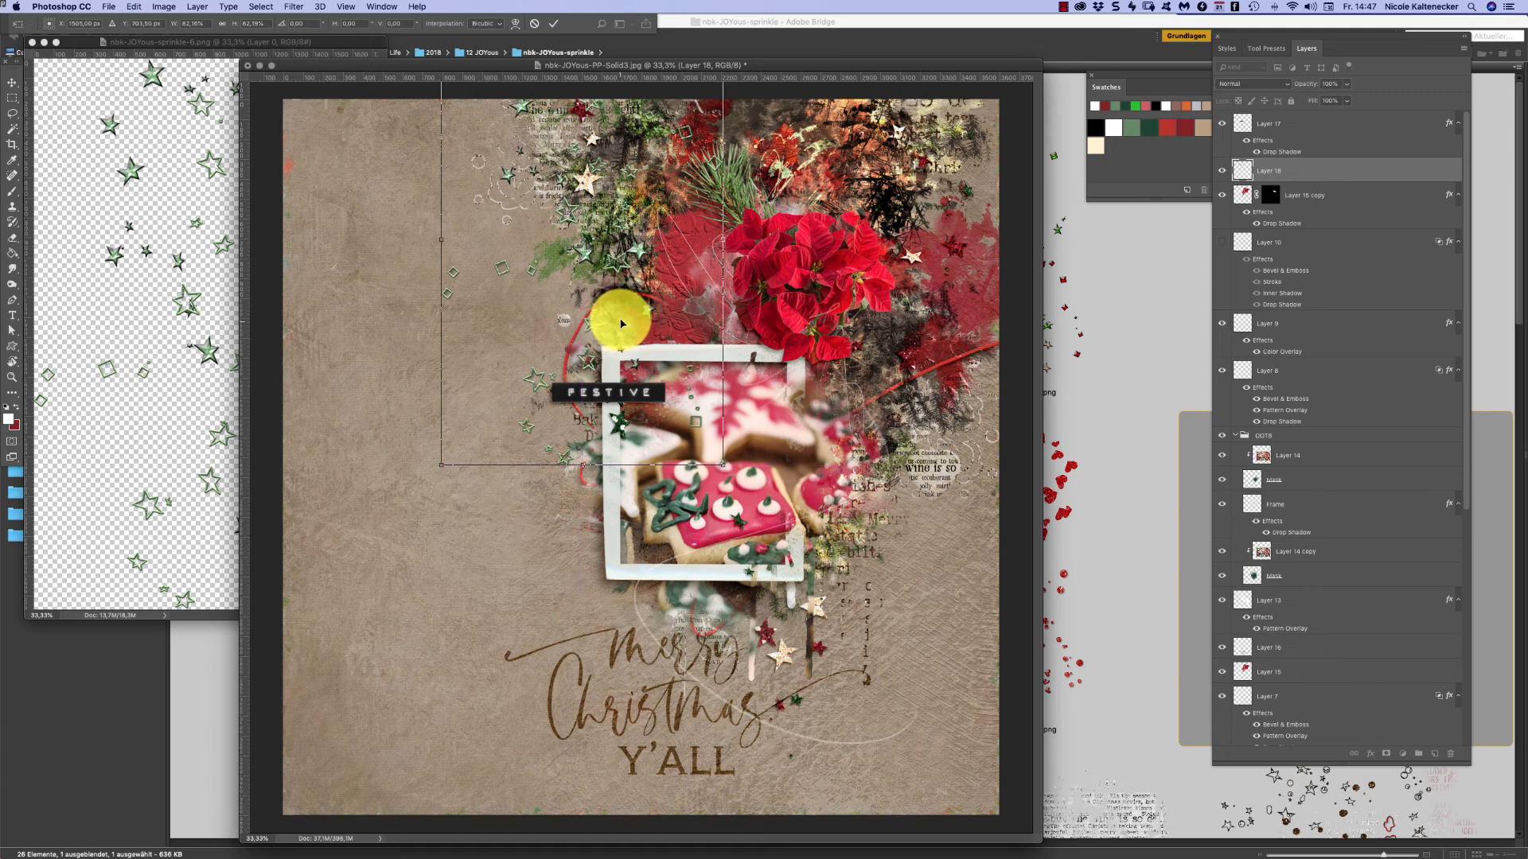
pyautogui.press('Return')
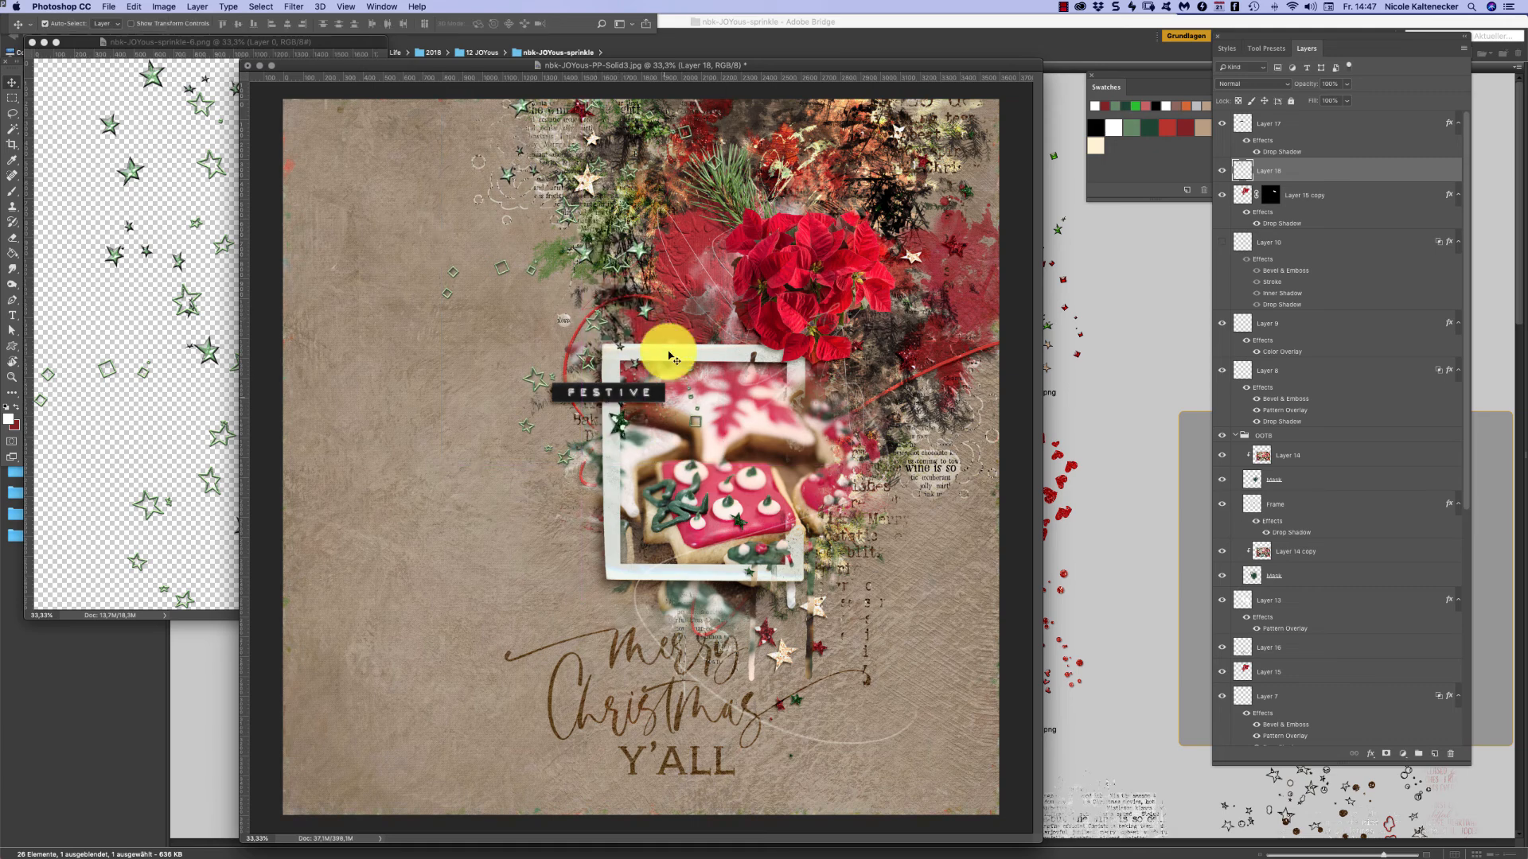
# - Duplicate the star sprinkles, place the copy along the page's lower edge beside "Y'ALL", and close the sprinkle source file
pyautogui.press('super+alt+t')
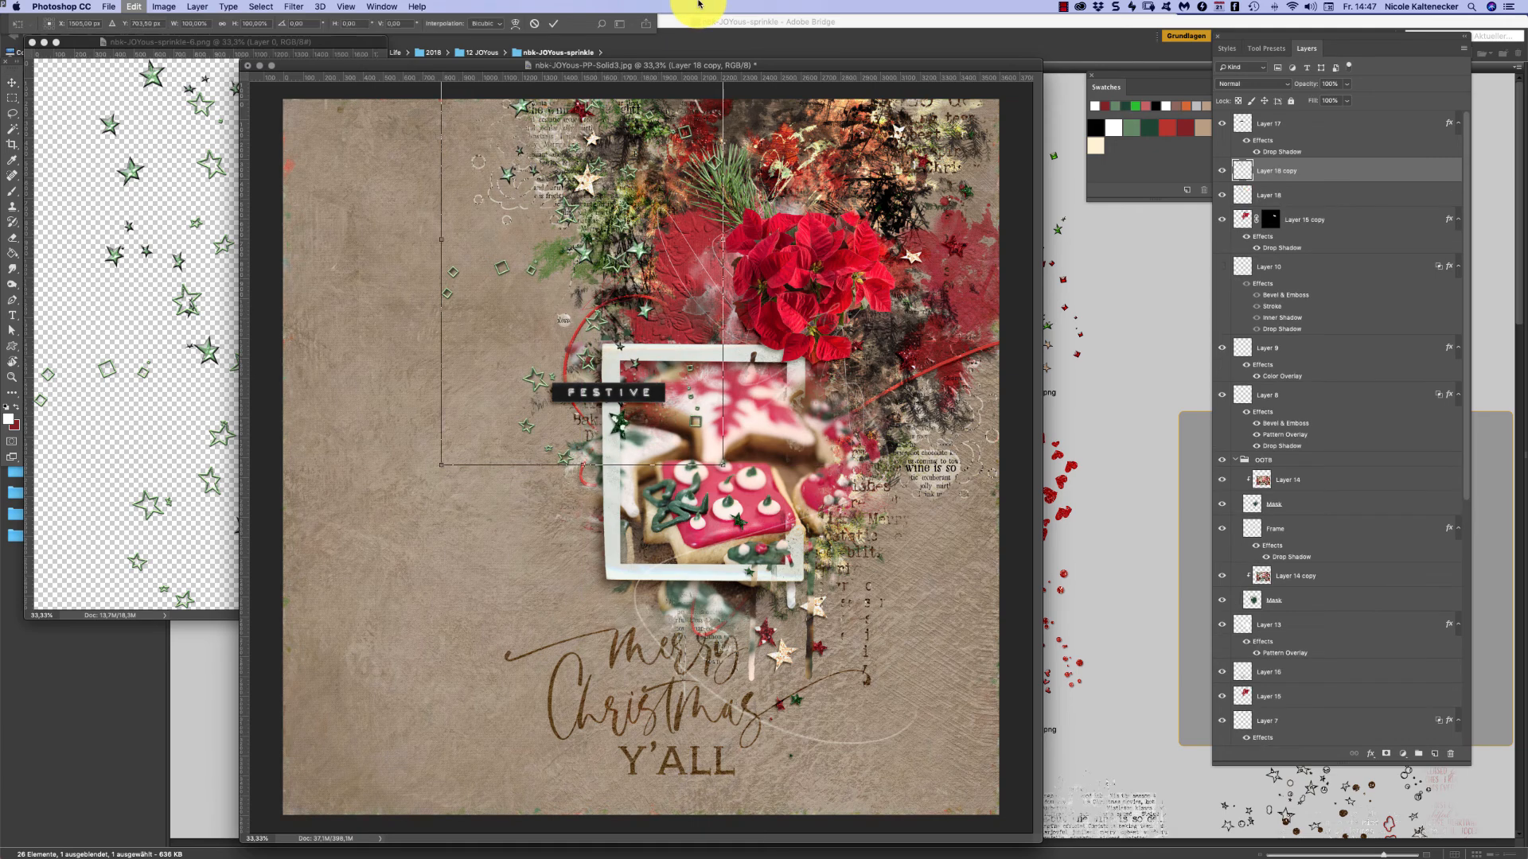
pyautogui.moveTo(618, 187); pyautogui.dragTo(845, 765)
pyautogui.moveTo(875, 700); pyautogui.dragTo(878, 782)
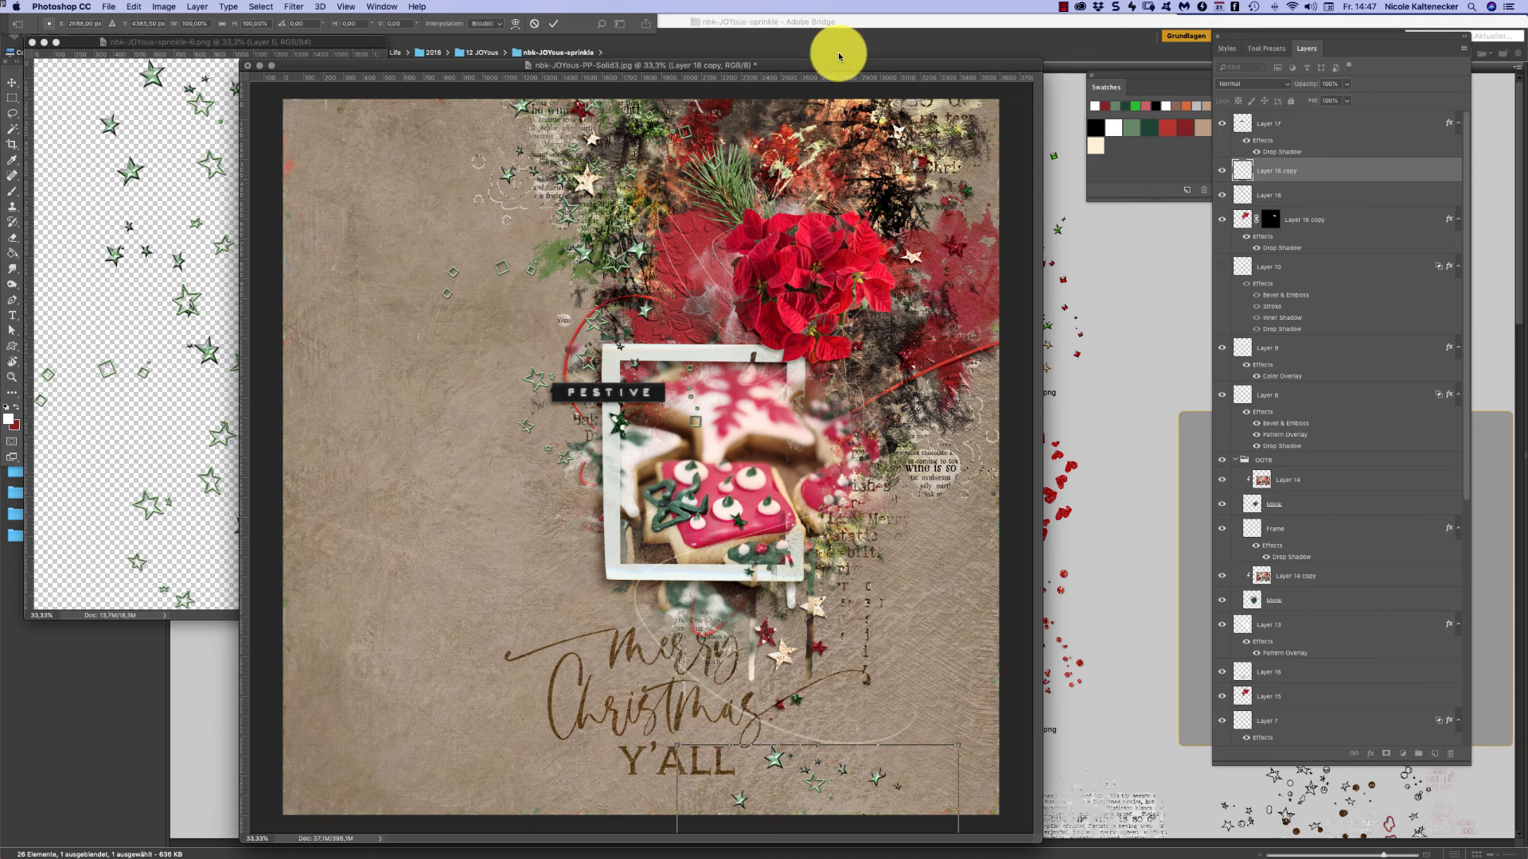
pyautogui.press('Return')
pyautogui.click(210, 369)
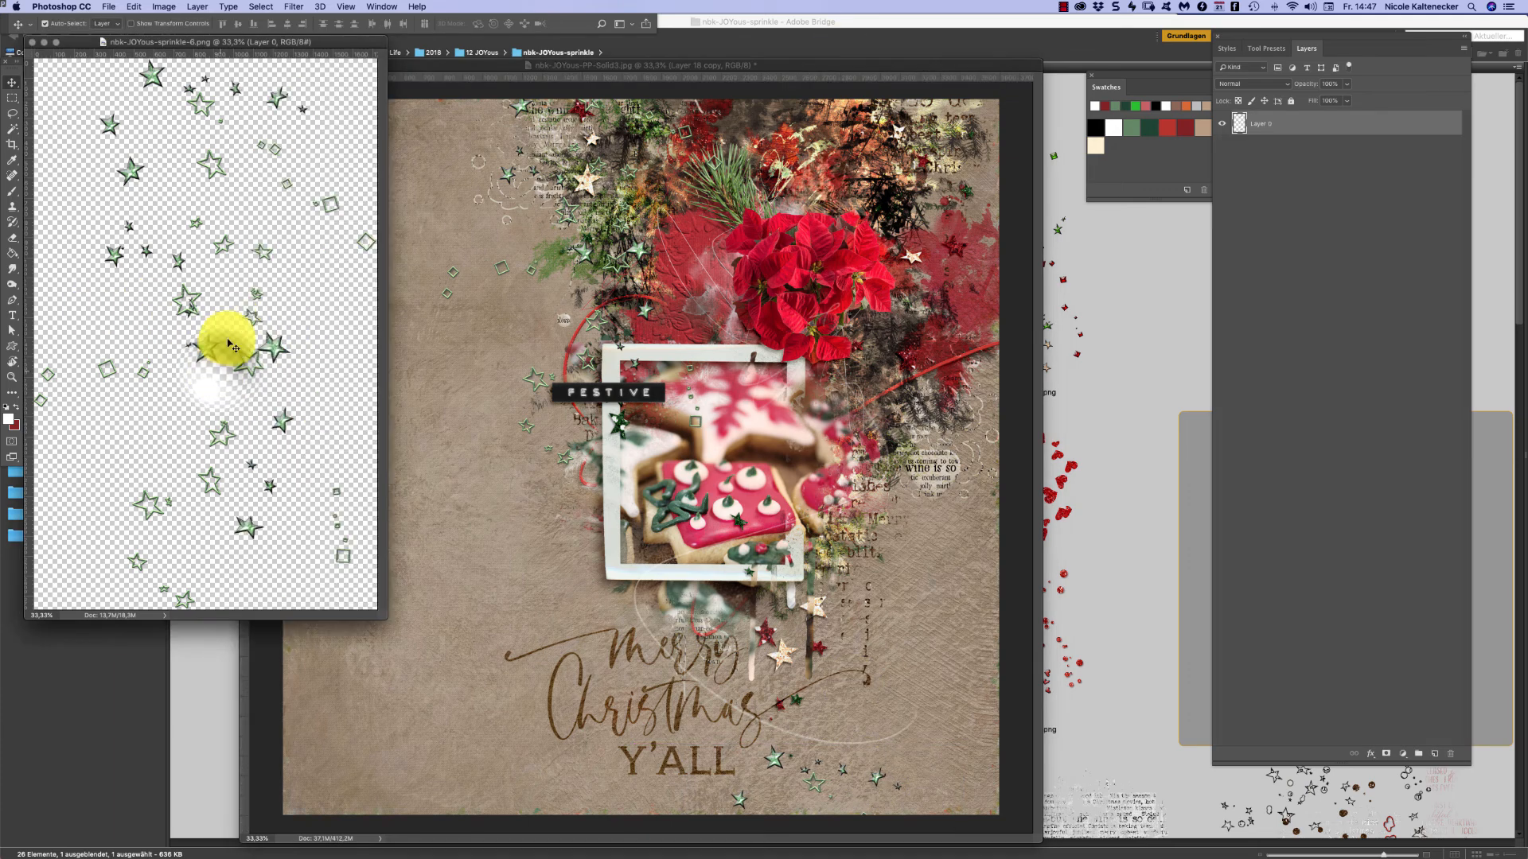
pyautogui.press('super+w')
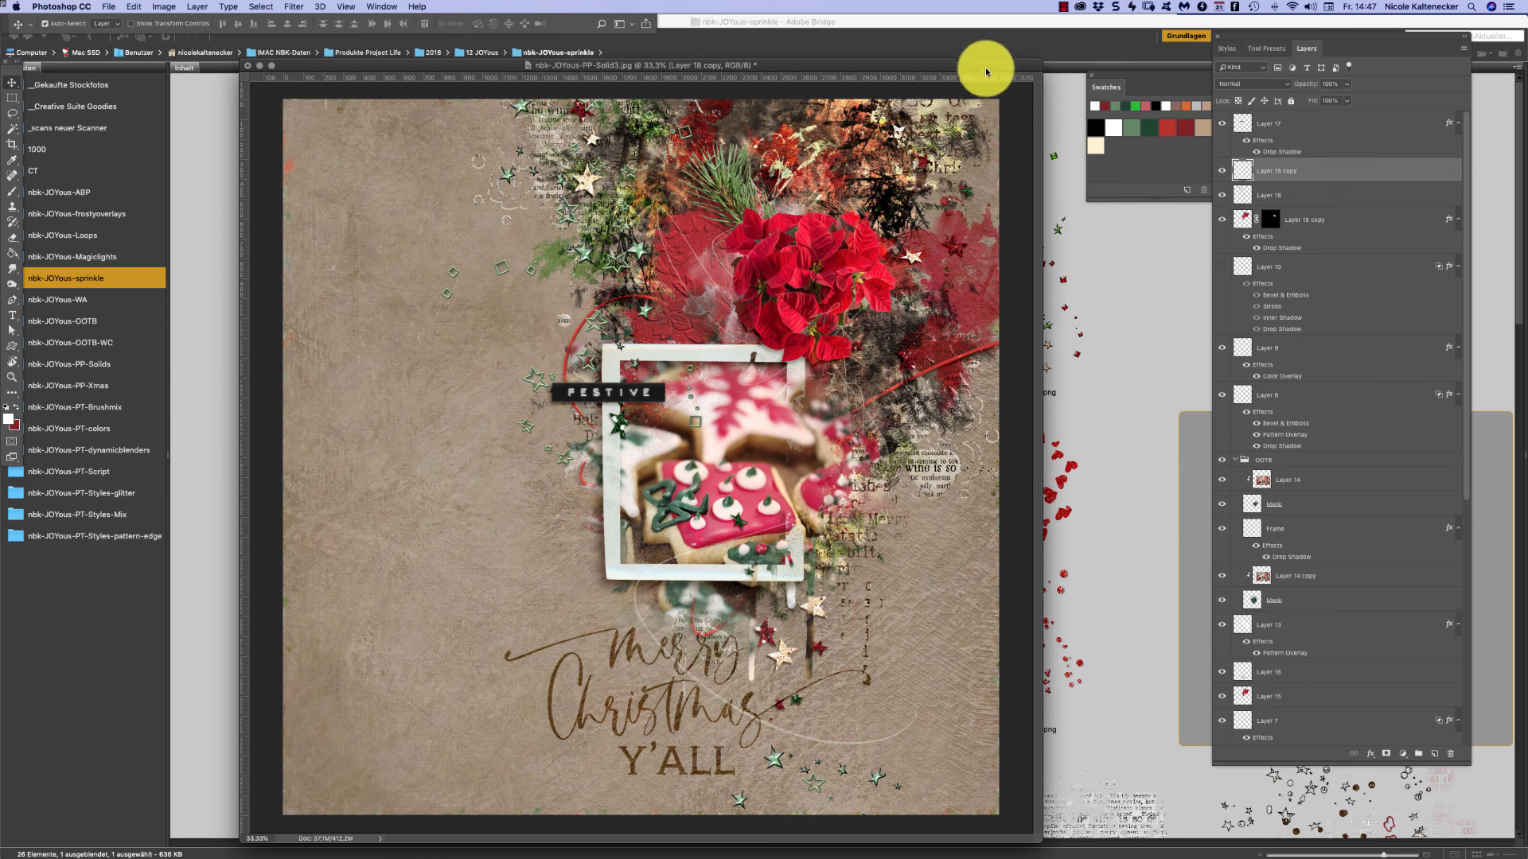
pyautogui.moveTo(985, 63); pyautogui.dragTo(992, 76)
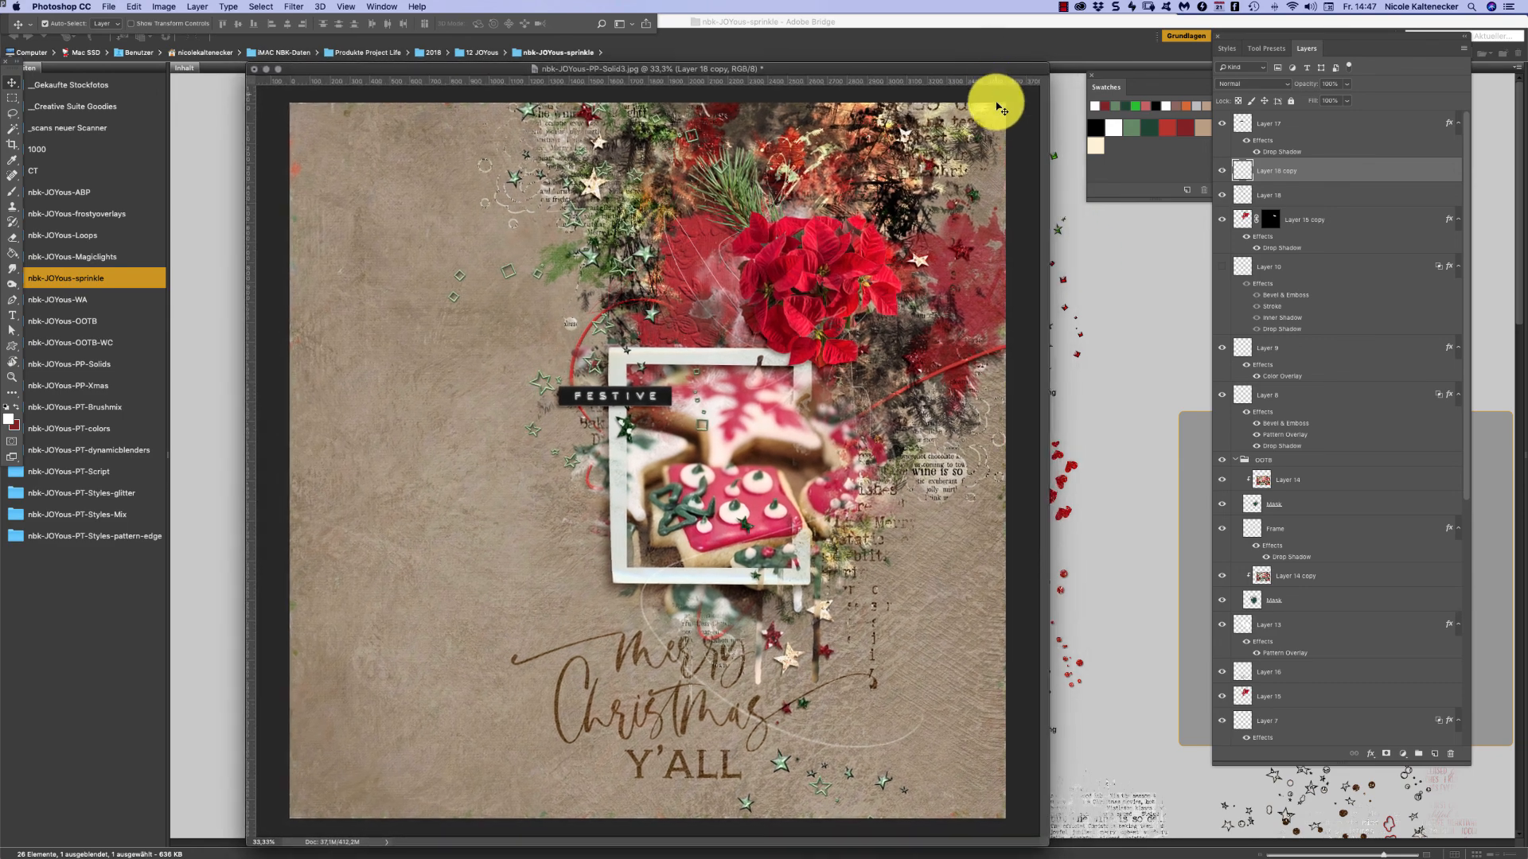
pyautogui.moveTo(821, 858)
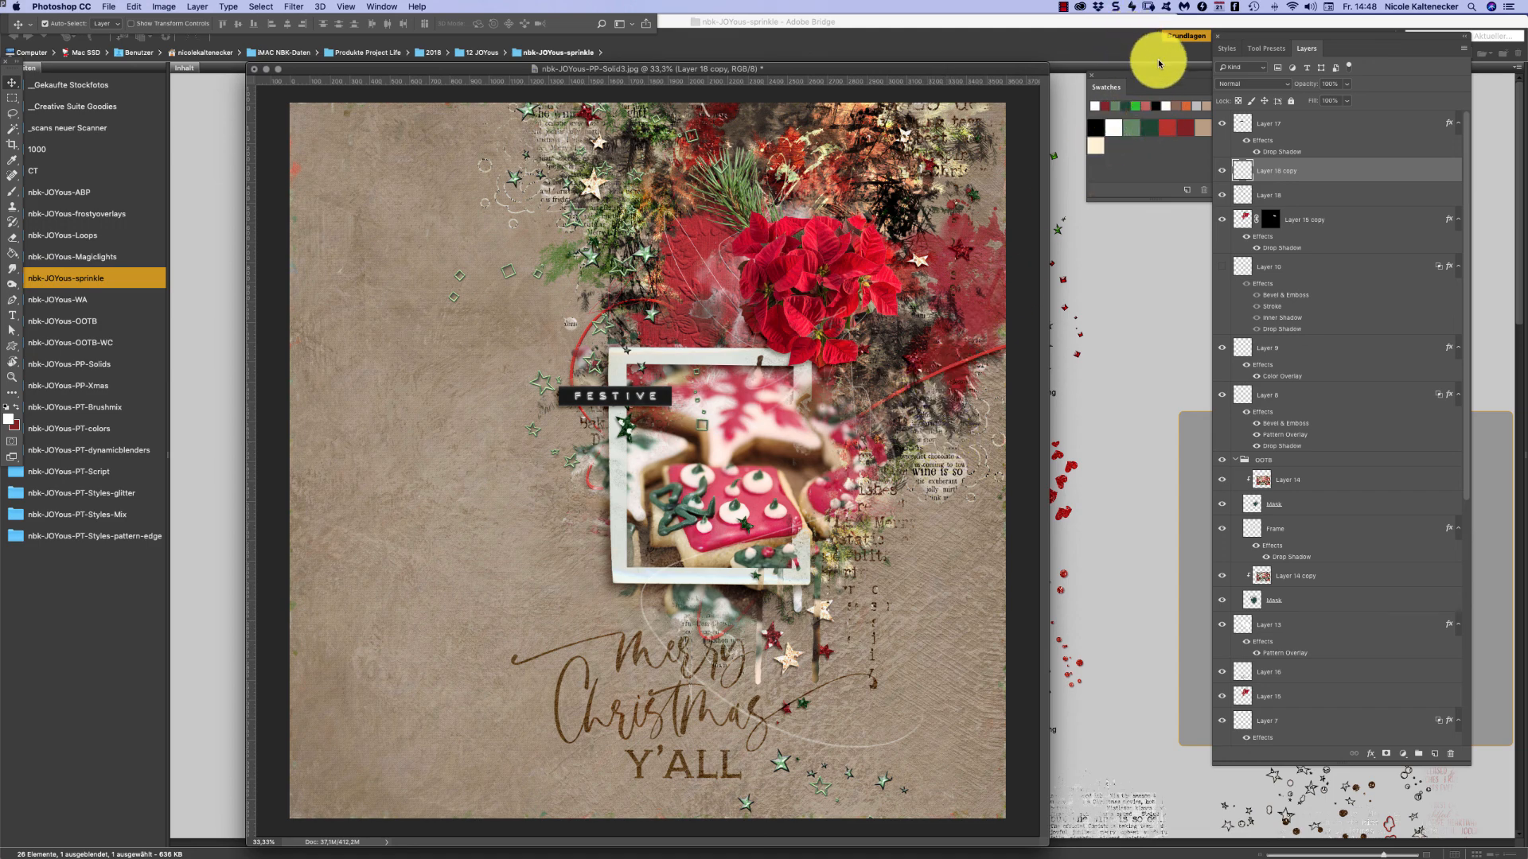
pyautogui.click(1065, 9)
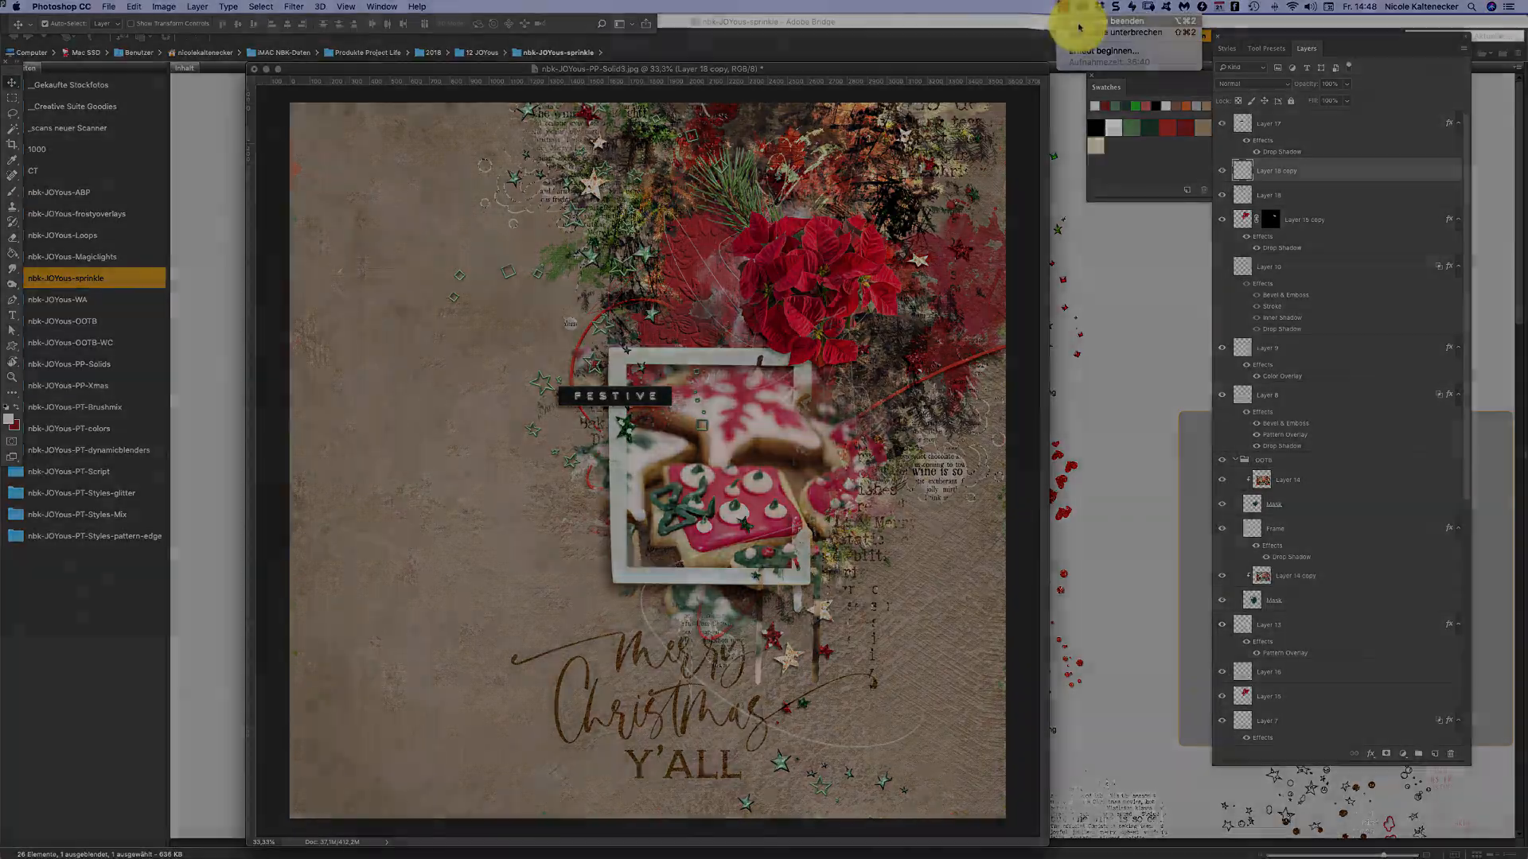